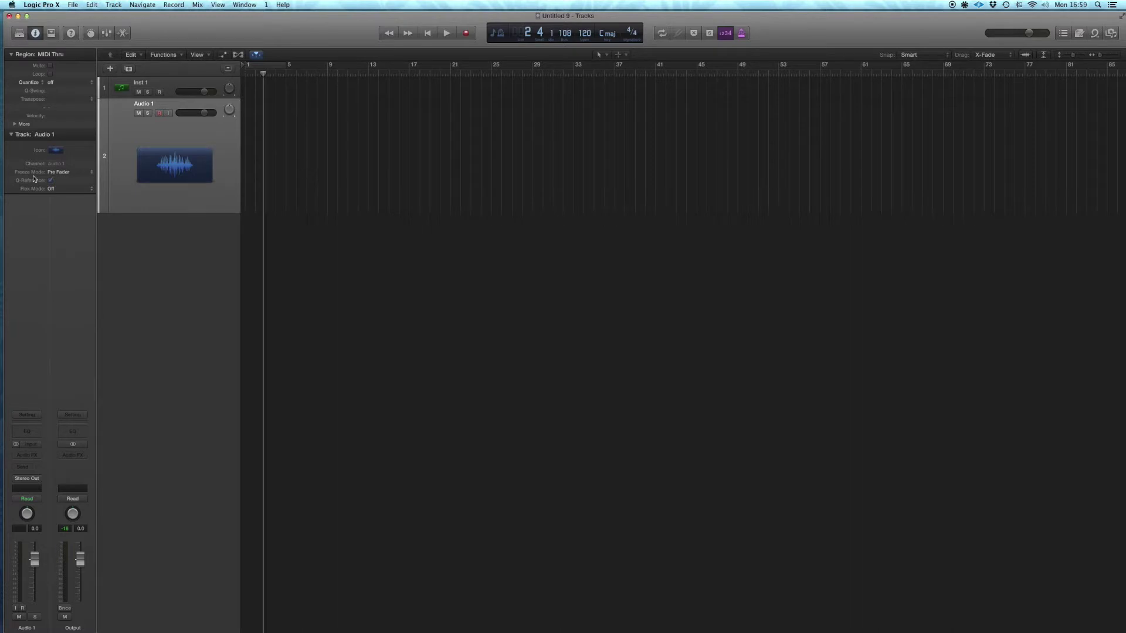
- Switch to Safari to view the East Recordings and Brick Lane Radio websites, then minimise the browser and return to the Logic Pro X project
{"action": "mouse_move", "coordinate": [1, 176]}
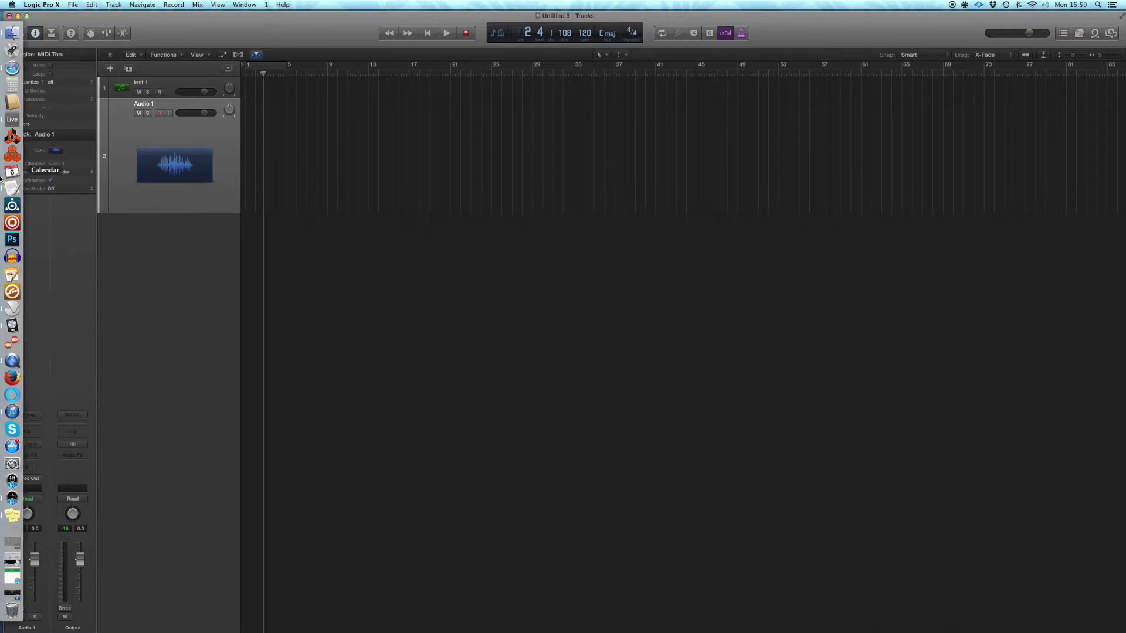
{"action": "left_click", "coordinate": [13, 68]}
{"action": "left_click_drag", "start_coordinate": [262, 25], "coordinate": [318, 27]}
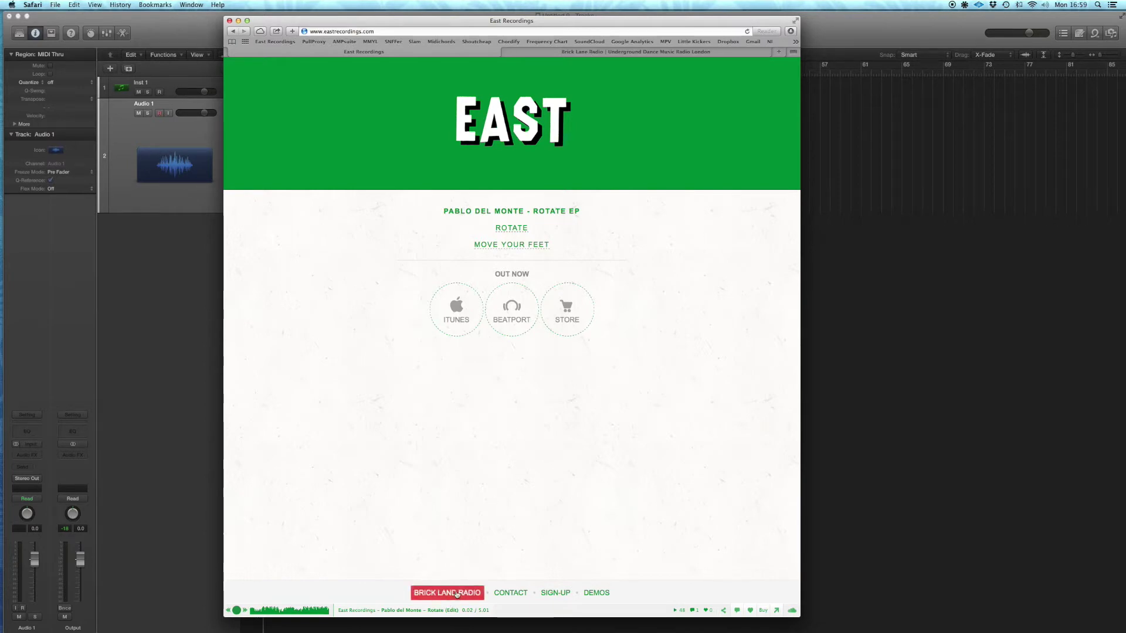
{"action": "left_click", "coordinate": [653, 55]}
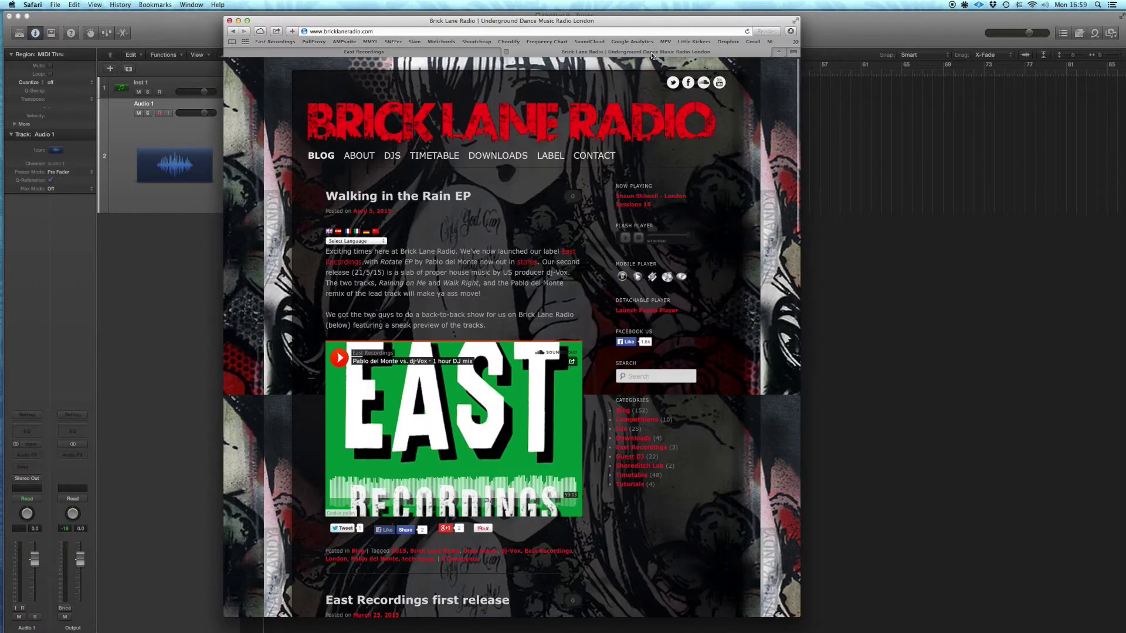
{"action": "left_click", "coordinate": [467, 51]}
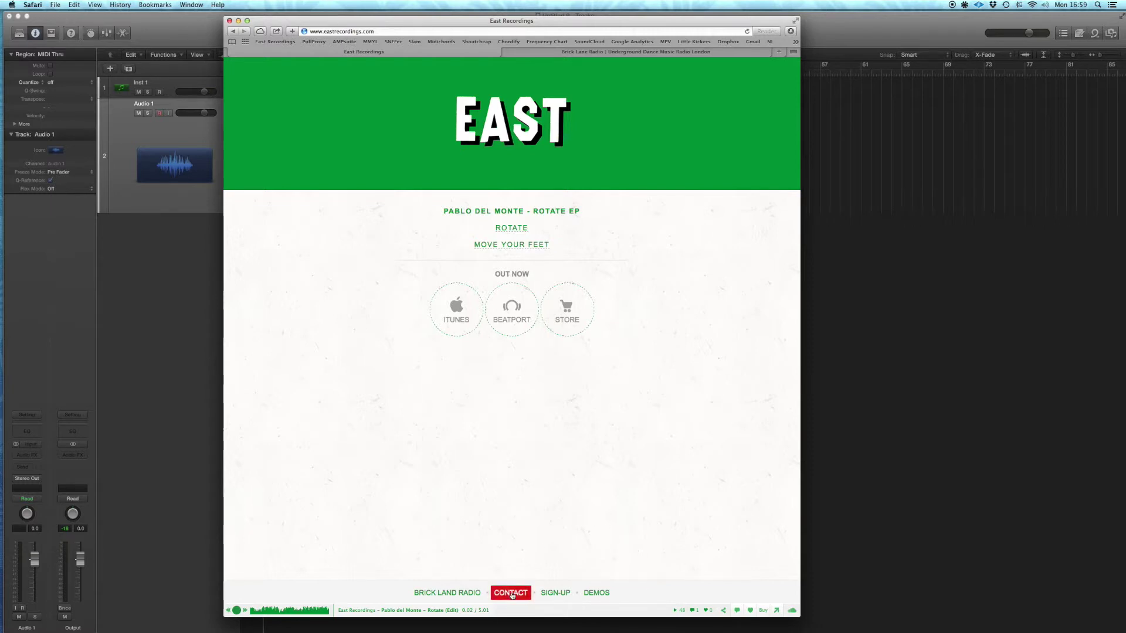
{"action": "left_click", "coordinate": [563, 53]}
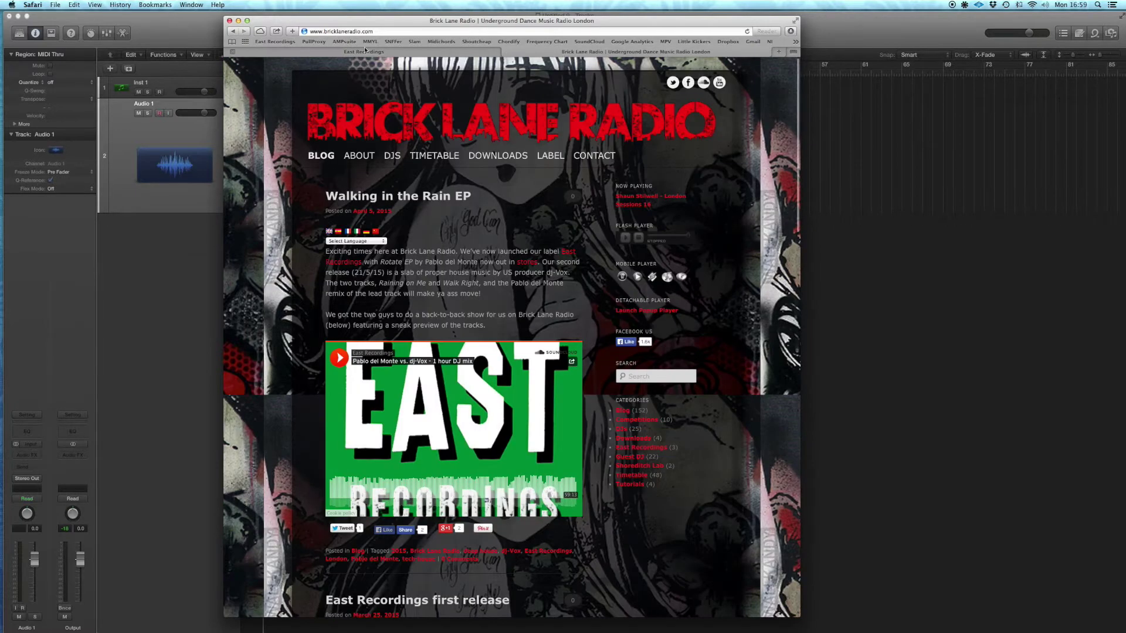
{"action": "left_click", "coordinate": [246, 20]}
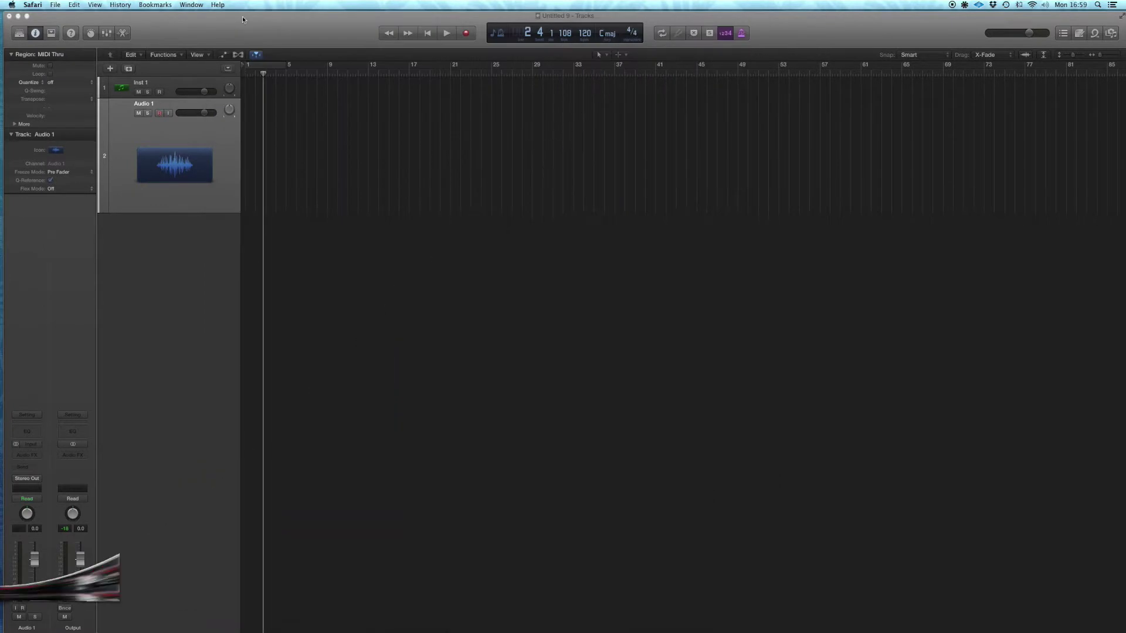
{"action": "left_click", "coordinate": [345, 183]}
{"action": "scroll", "coordinate": [344, 183], "scroll_direction": "right", "scroll_amount": 1}
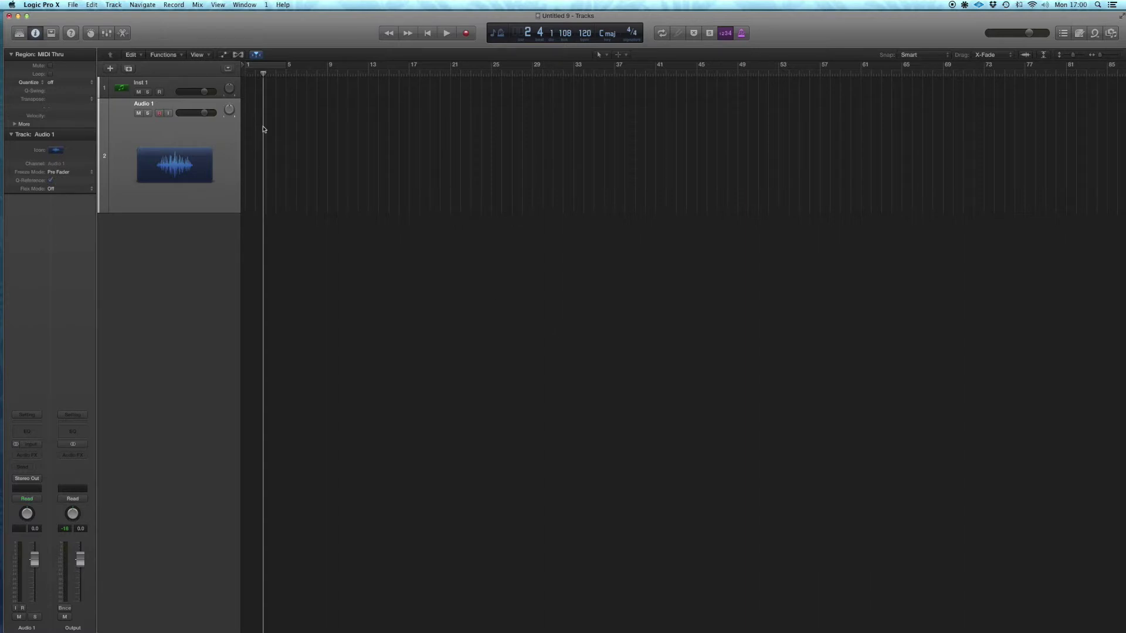
- Set a cycle range from bar 1 to bar 9 and move the Audio 1 track above Inst 1
{"action": "left_click", "coordinate": [267, 69]}
{"action": "left_click_drag", "start_coordinate": [285, 67], "coordinate": [324, 76]}
{"action": "left_click_drag", "start_coordinate": [206, 125], "coordinate": [206, 87]}
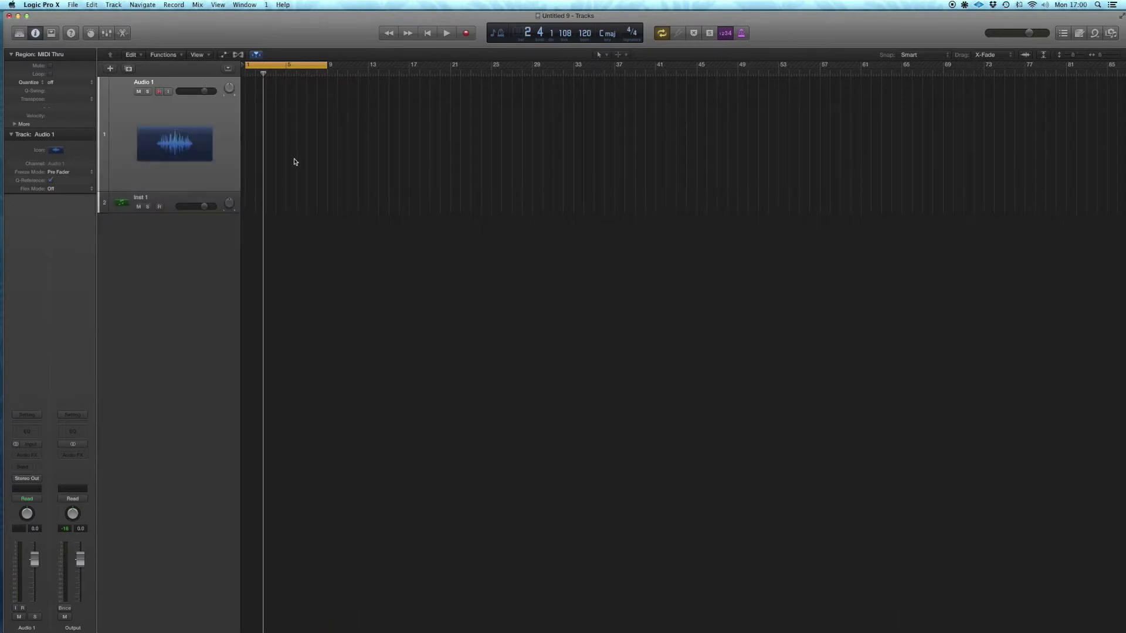
- Import the 16bit Feel_Feeling stem from the iTunes library onto the Audio 1 track at bar 1, and close the iTunes window
{"action": "mouse_move", "coordinate": [2, 215]}
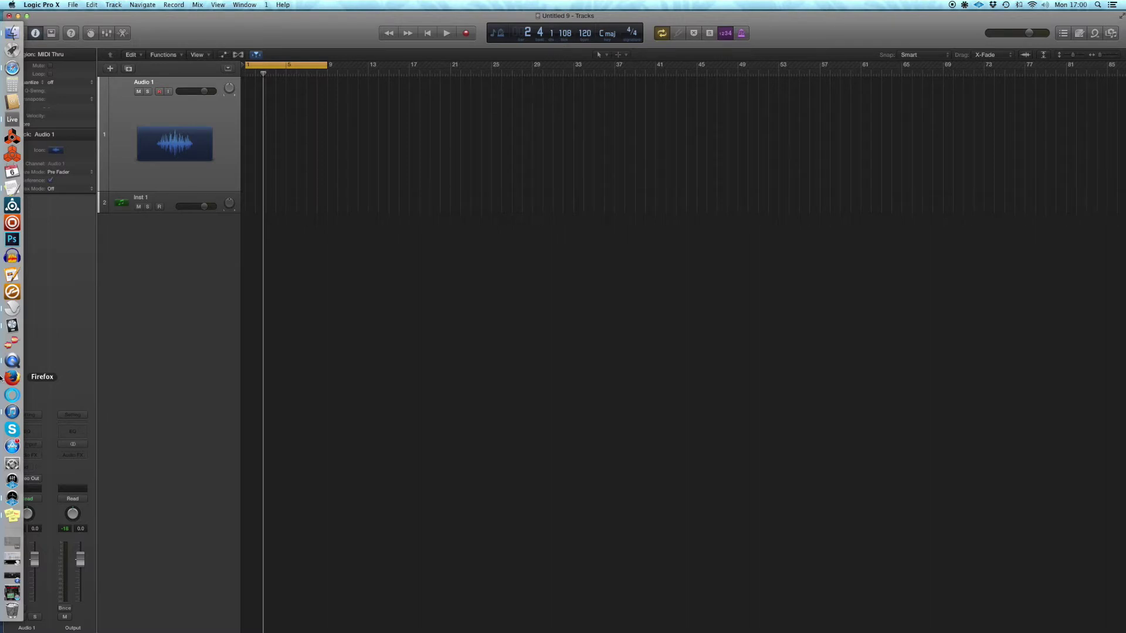
{"action": "left_click", "coordinate": [11, 414]}
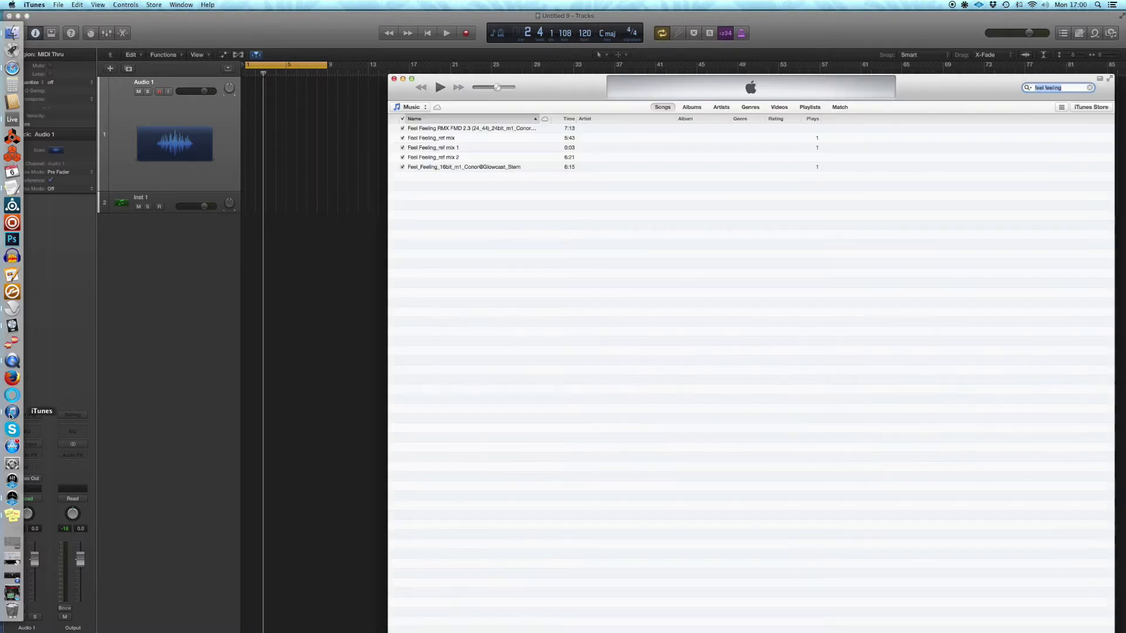
{"action": "left_click_drag", "start_coordinate": [568, 88], "coordinate": [609, 92]}
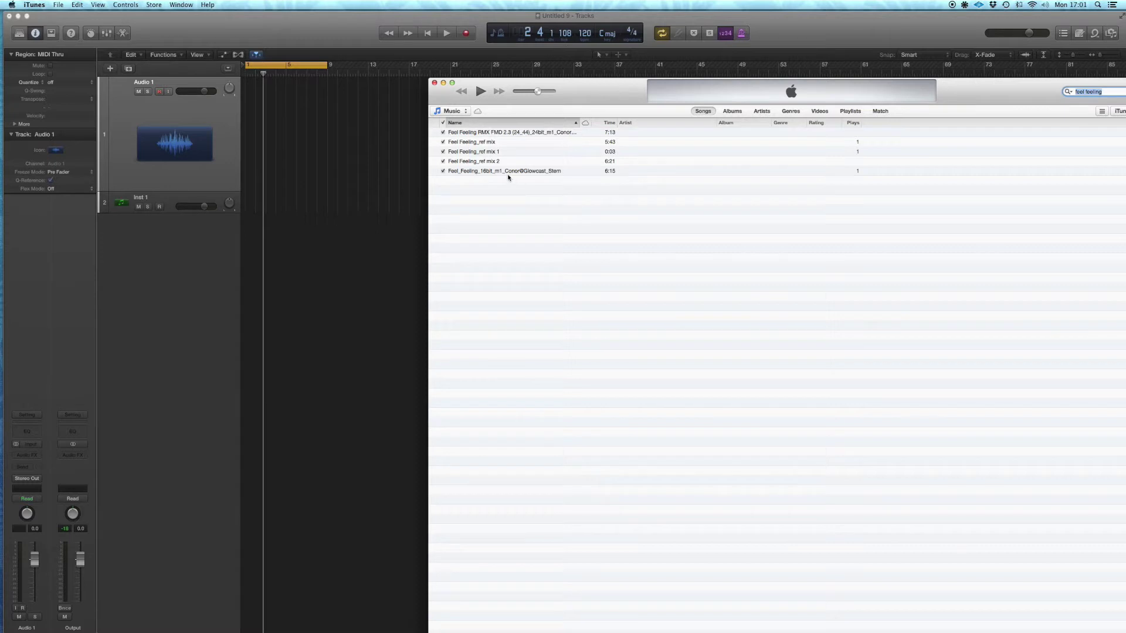
{"action": "mouse_move", "coordinate": [506, 174]}
{"action": "left_click", "coordinate": [517, 172]}
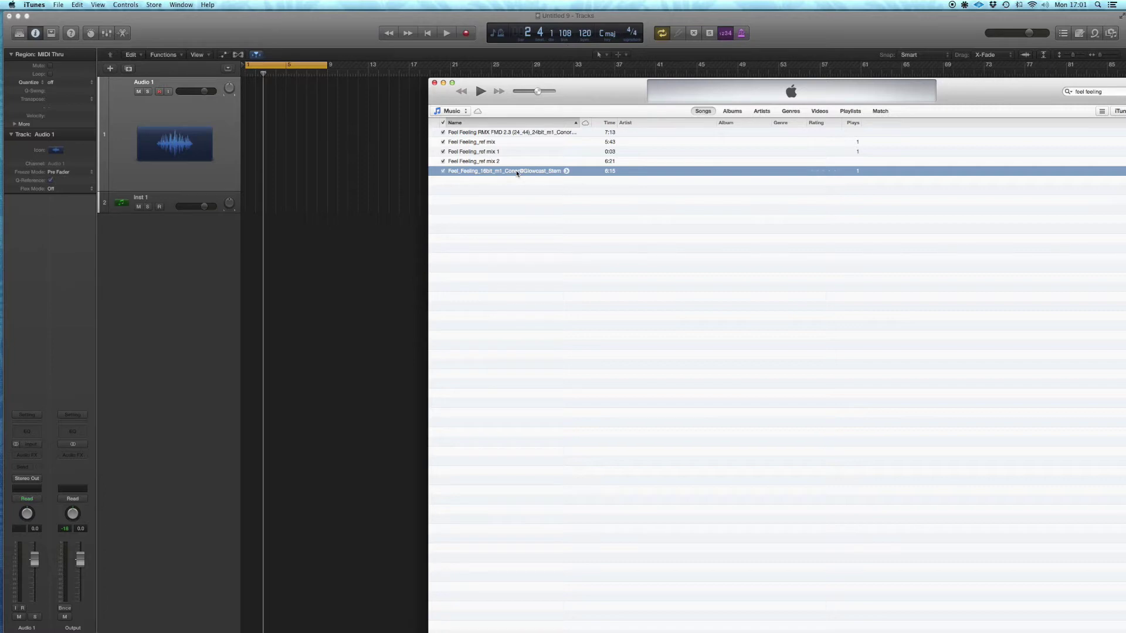
{"action": "left_click_drag", "start_coordinate": [516, 171], "coordinate": [244, 125]}
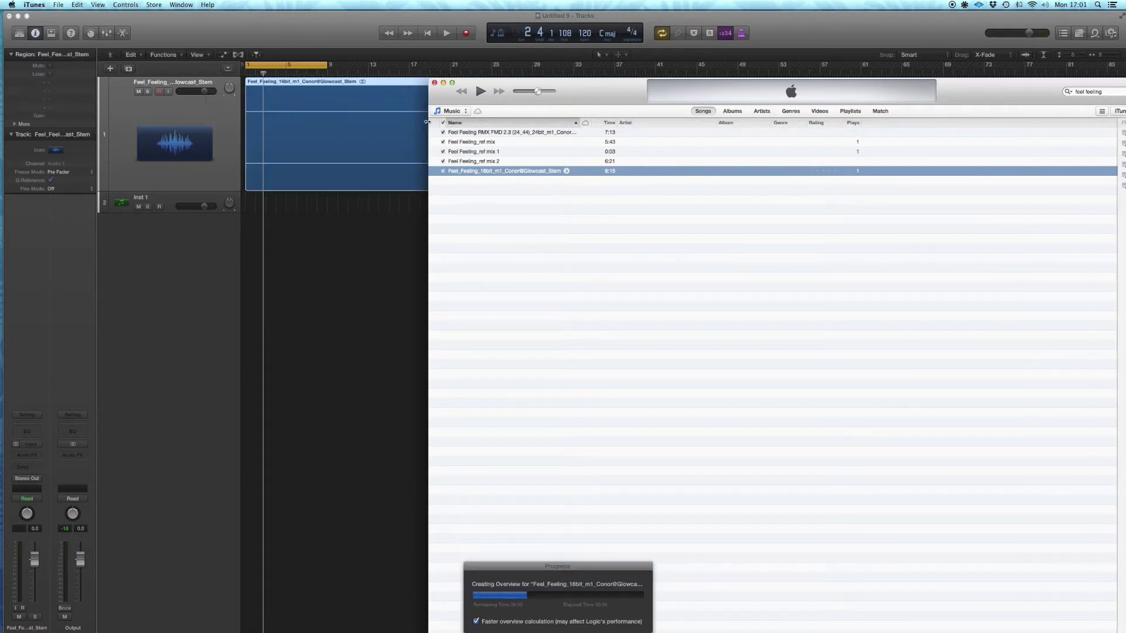
{"action": "left_click", "coordinate": [435, 82]}
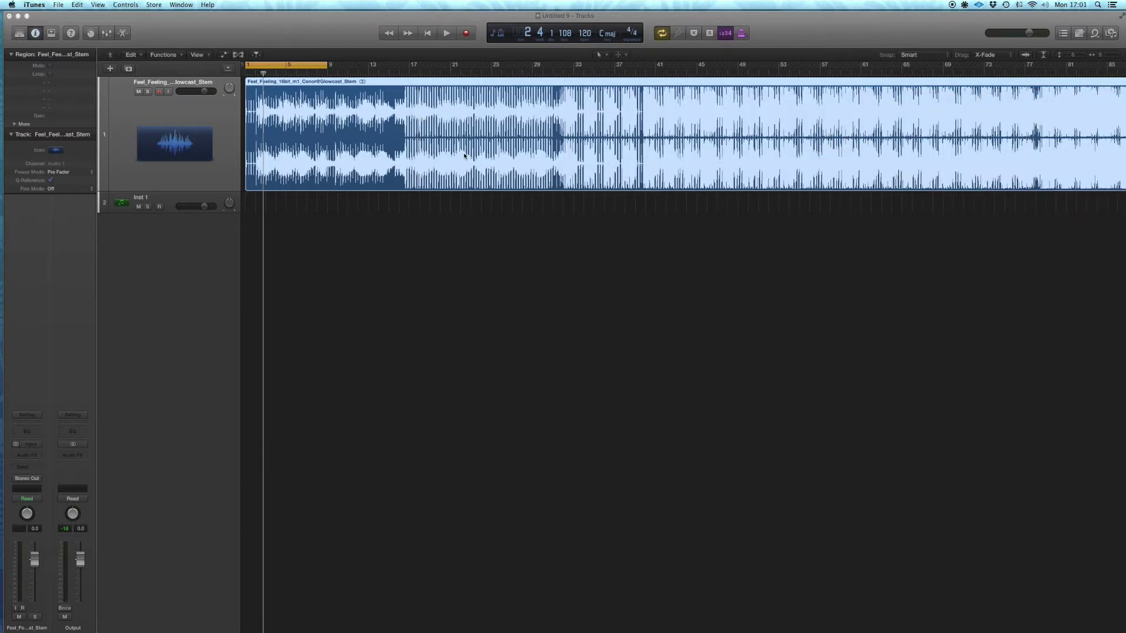
- With cycle mode off, set the project tempo to 124 and lower the stem track's volume
{"action": "left_click", "coordinate": [467, 241]}
{"action": "key", "text": "z"}
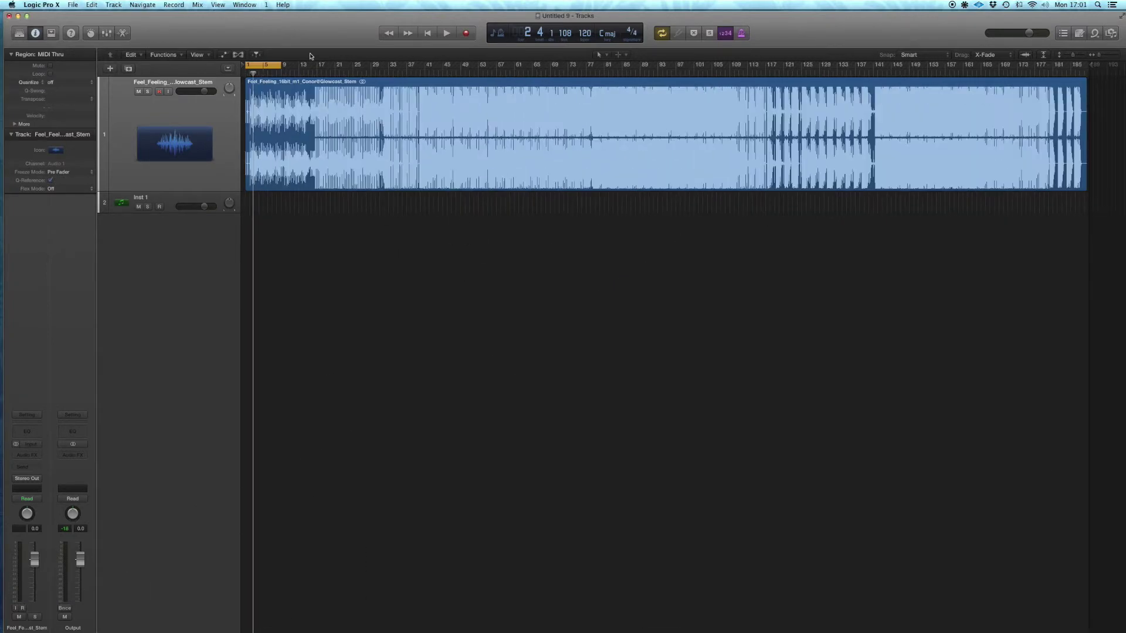
{"action": "key", "text": "c"}
{"action": "left_click_drag", "start_coordinate": [34, 561], "coordinate": [33, 594]}
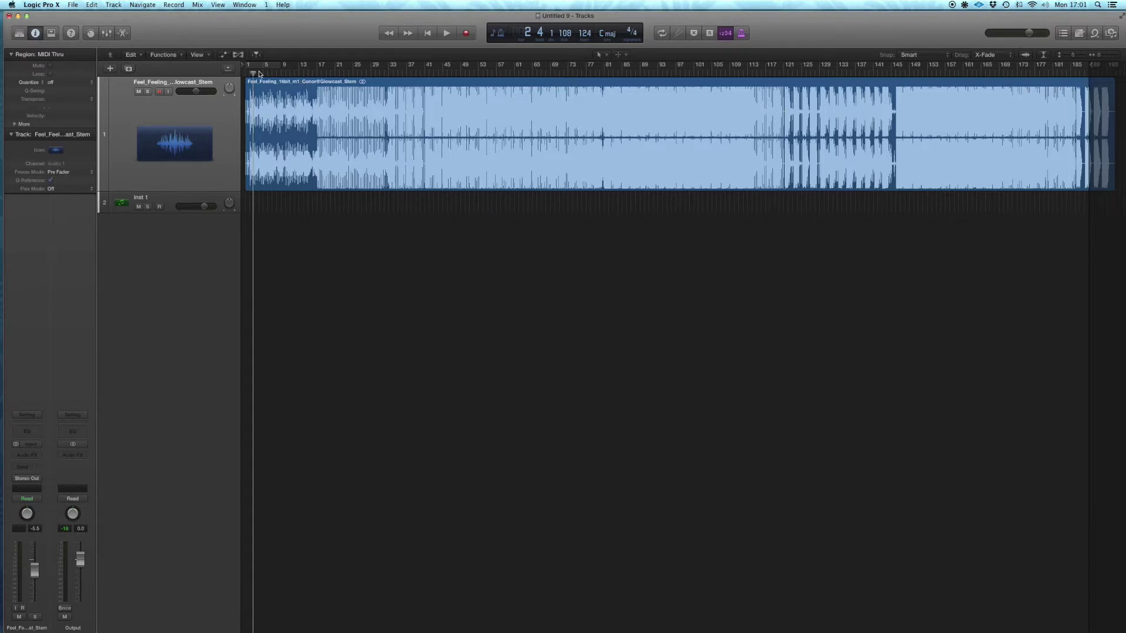
- Audition the stem from bar 7, then from around bar 24 and around bar 45
{"action": "left_click", "coordinate": [272, 75]}
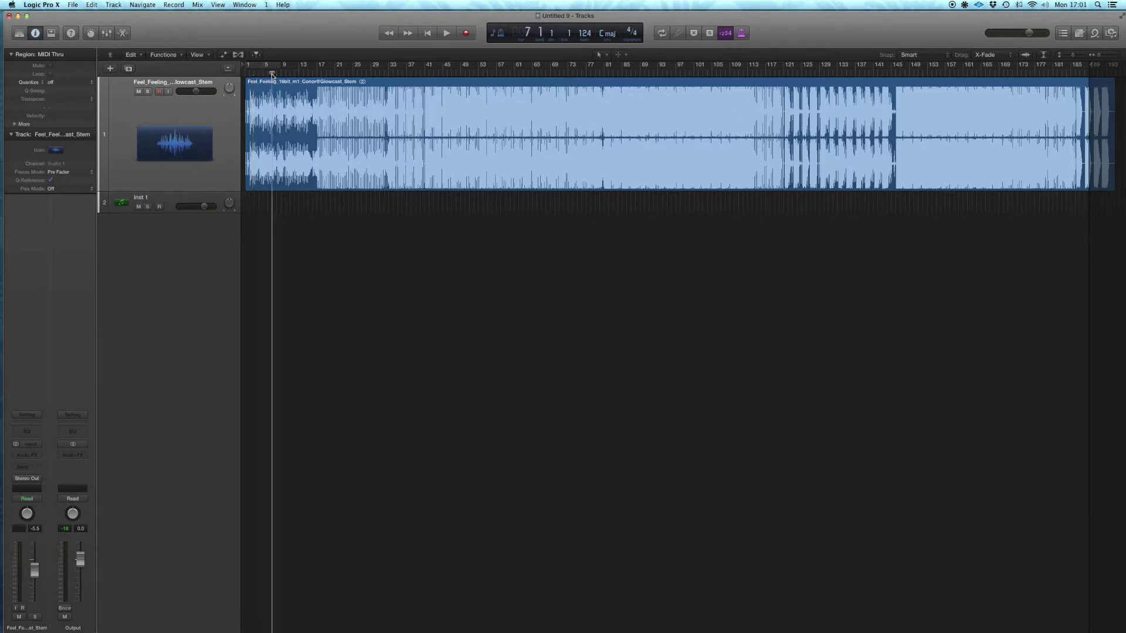
{"action": "key", "text": "space"}
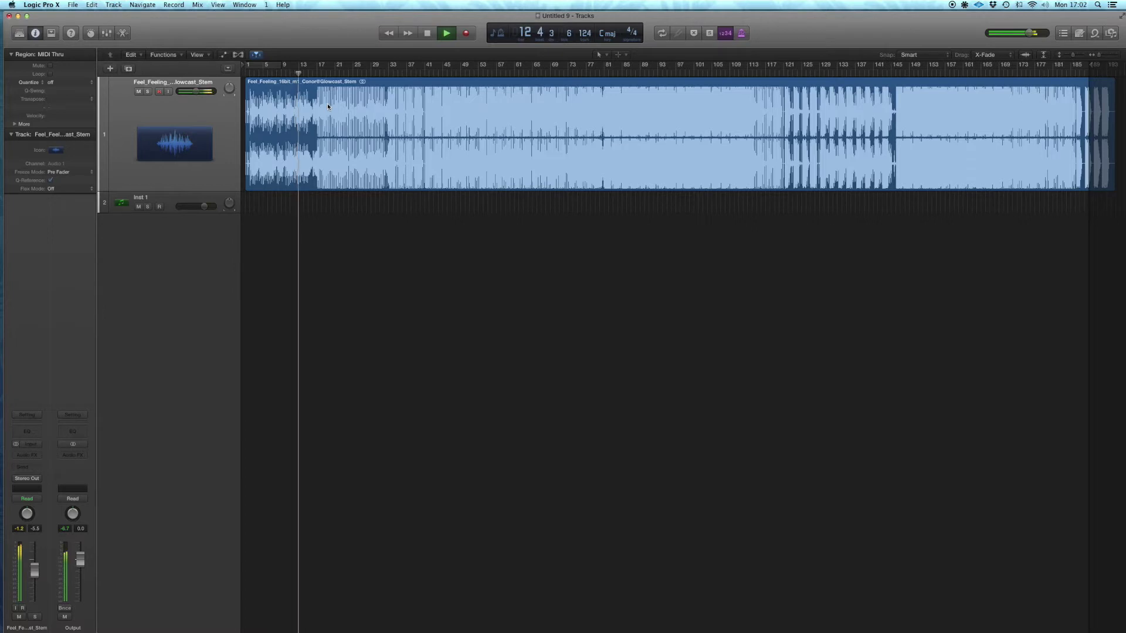
{"action": "key", "text": "space"}
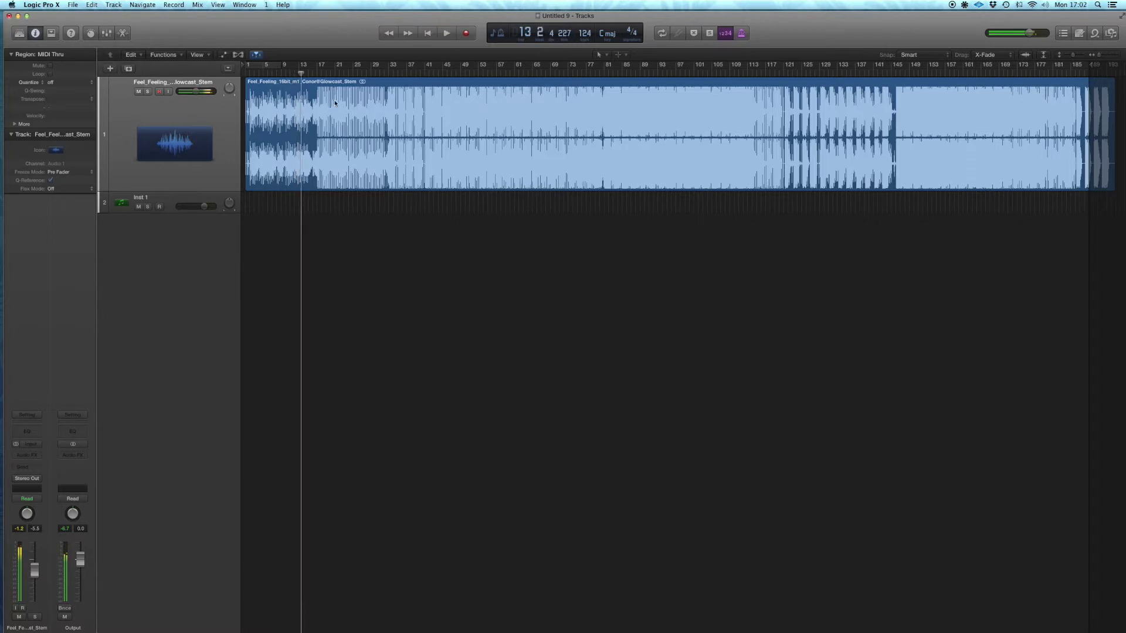
{"action": "left_click", "coordinate": [352, 74]}
{"action": "key", "text": "space"}
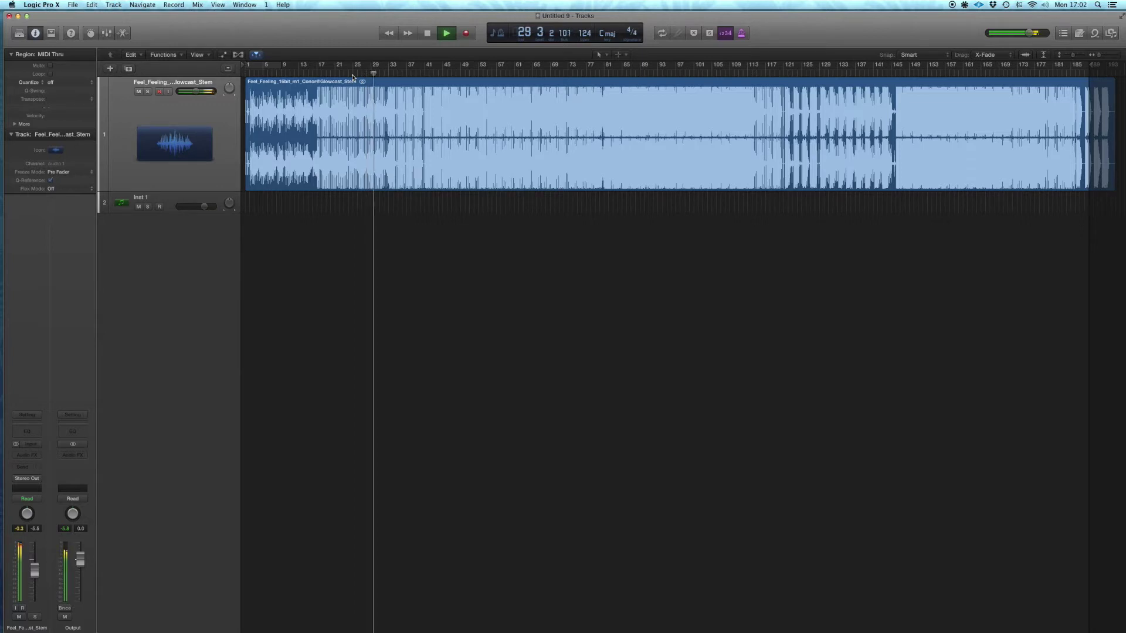
{"action": "key", "text": "space"}
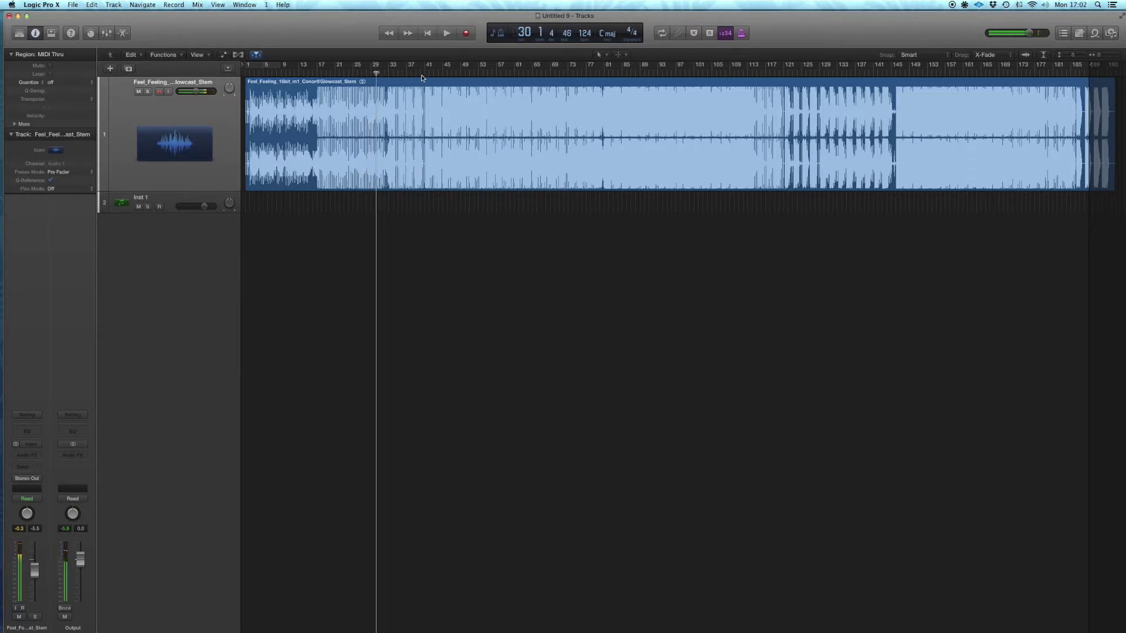
{"action": "left_click", "coordinate": [443, 75]}
{"action": "key", "text": "space"}
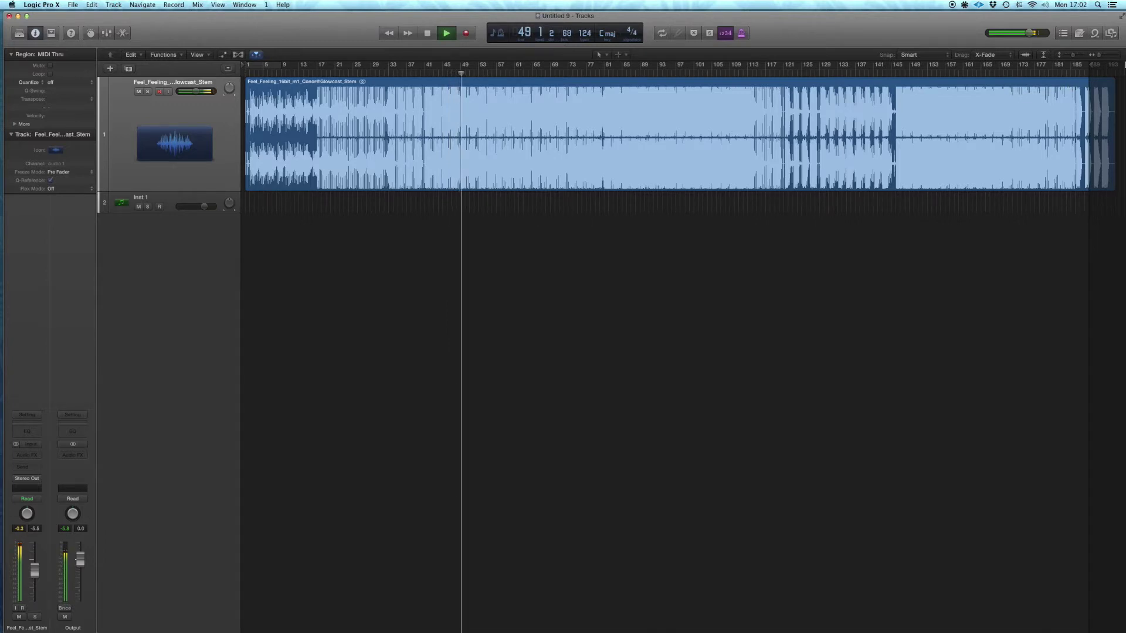
- Extend the project end beyond the end of the stem region and stop playback
{"action": "left_click_drag", "start_coordinate": [1089, 65], "coordinate": [1121, 66]}
{"action": "scroll", "coordinate": [898, 164], "scroll_direction": "left", "scroll_amount": 2}
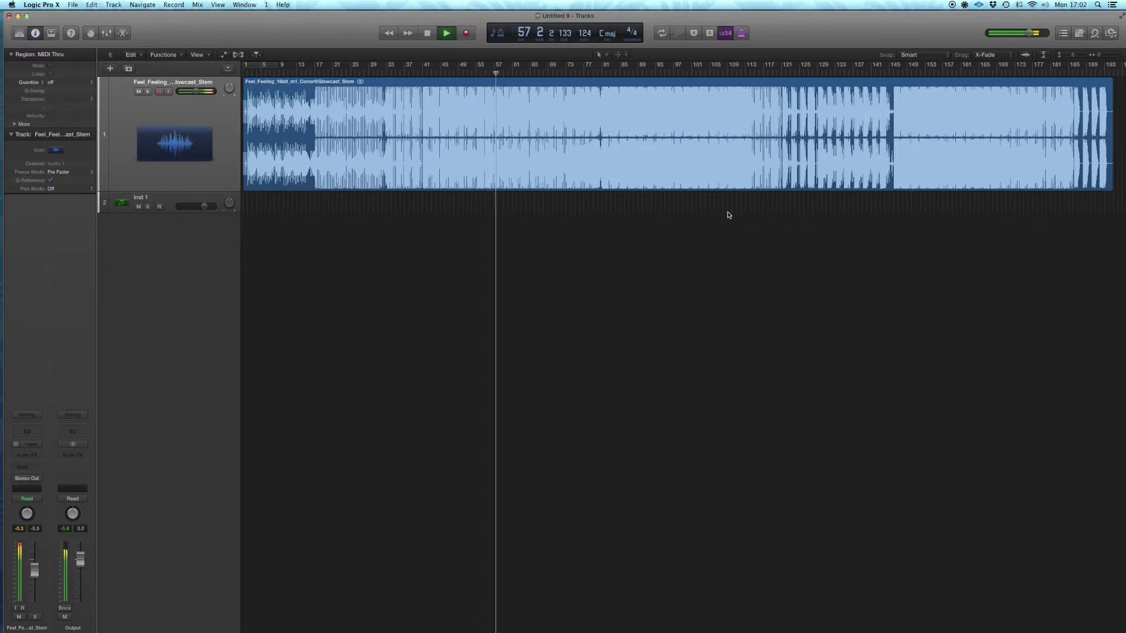
{"action": "key", "text": "space"}
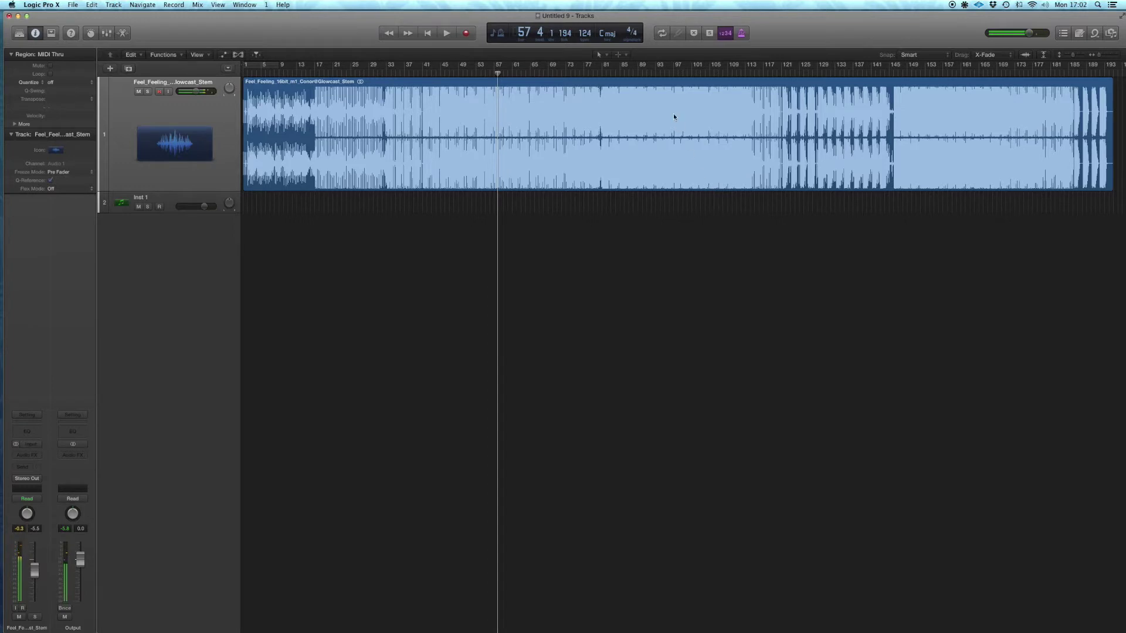
- Audition the stem from bar 81 and the breakdown from around bar 120, examining the breakdown's waveform closely
{"action": "left_click", "coordinate": [602, 75]}
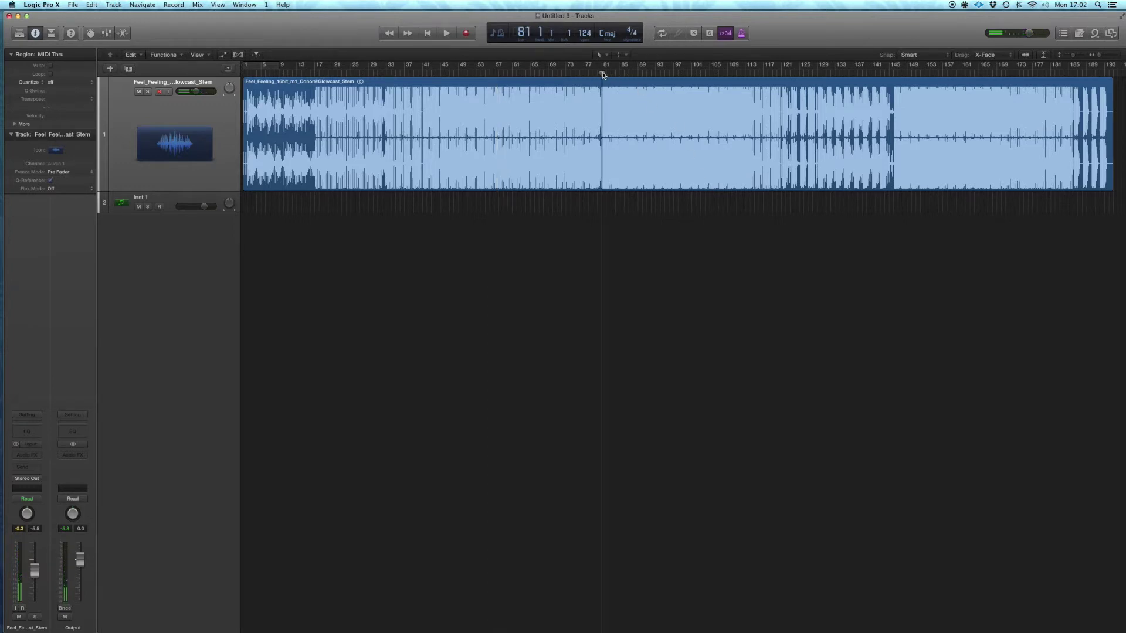
{"action": "key", "text": "space"}
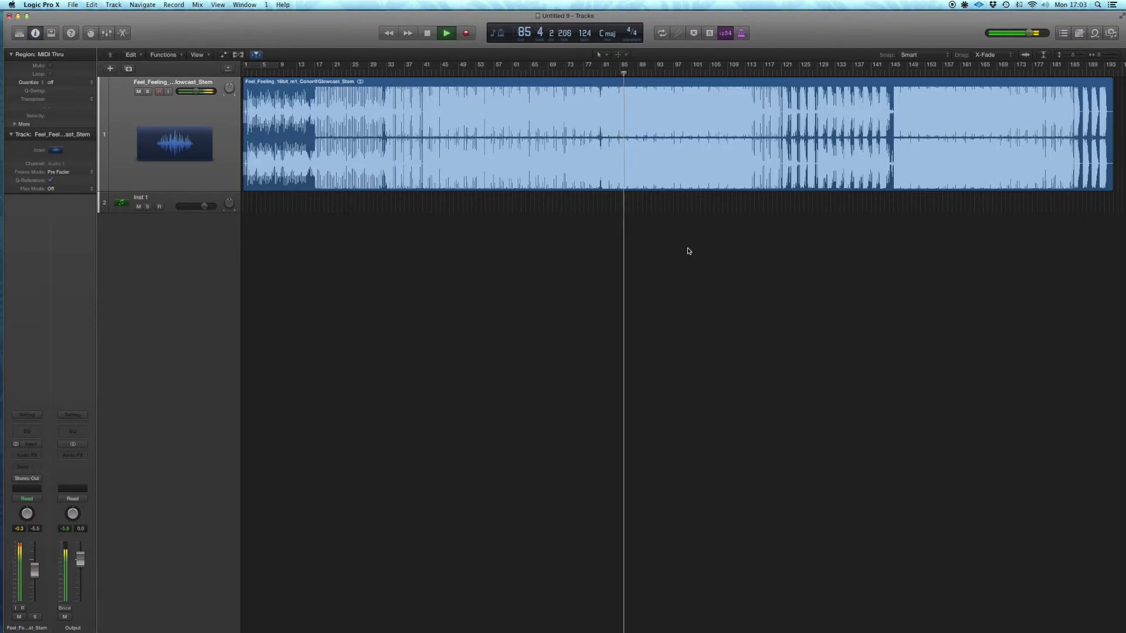
{"action": "key", "text": "space"}
{"action": "left_click", "coordinate": [781, 75]}
{"action": "key", "text": "space"}
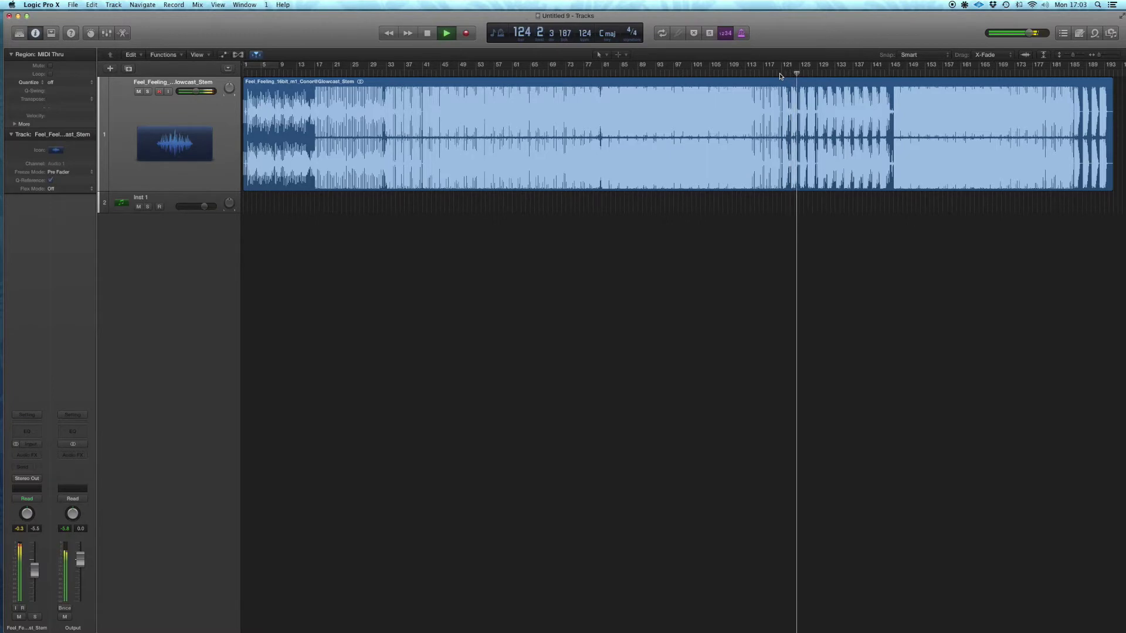
{"action": "key", "text": "super+Right"}
{"action": "key", "text": "super+Right"}
{"action": "scroll", "coordinate": [749, 170], "scroll_direction": "right", "scroll_amount": 5}
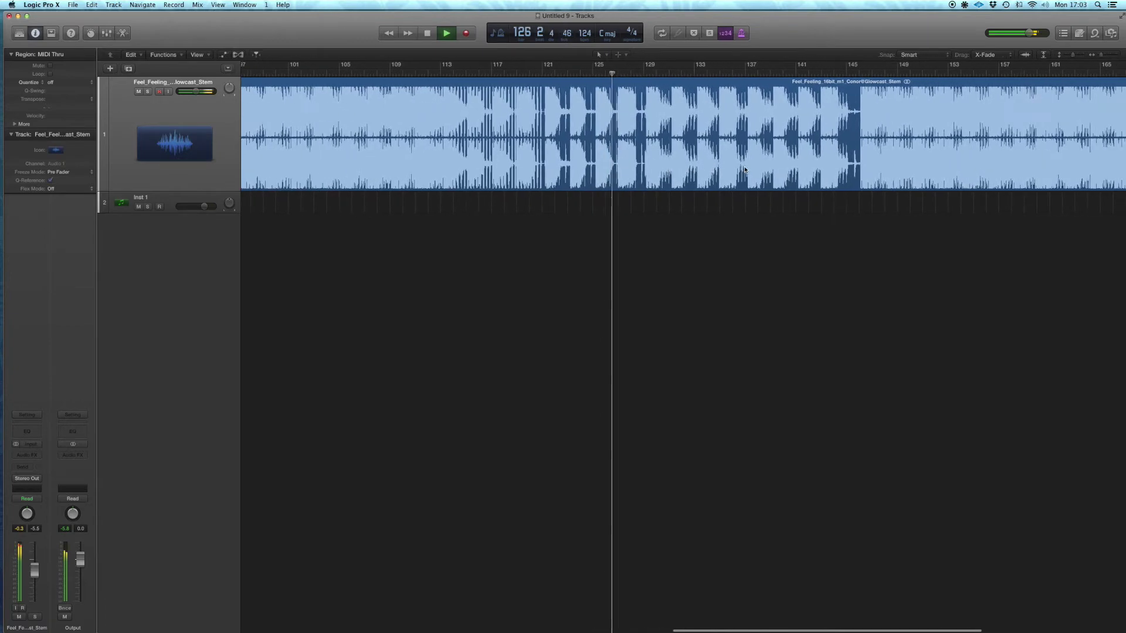
{"action": "key", "text": "space"}
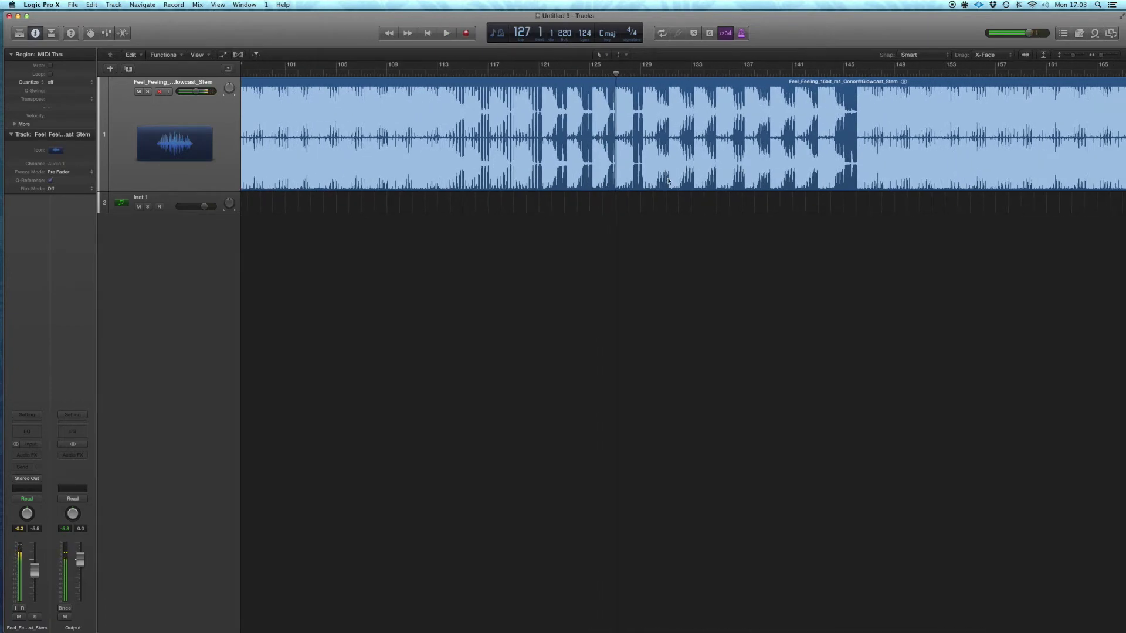
- Set a cycle range from bar 186 to the end of the stem region and play back the closing hits
{"action": "key", "text": "super+Left"}
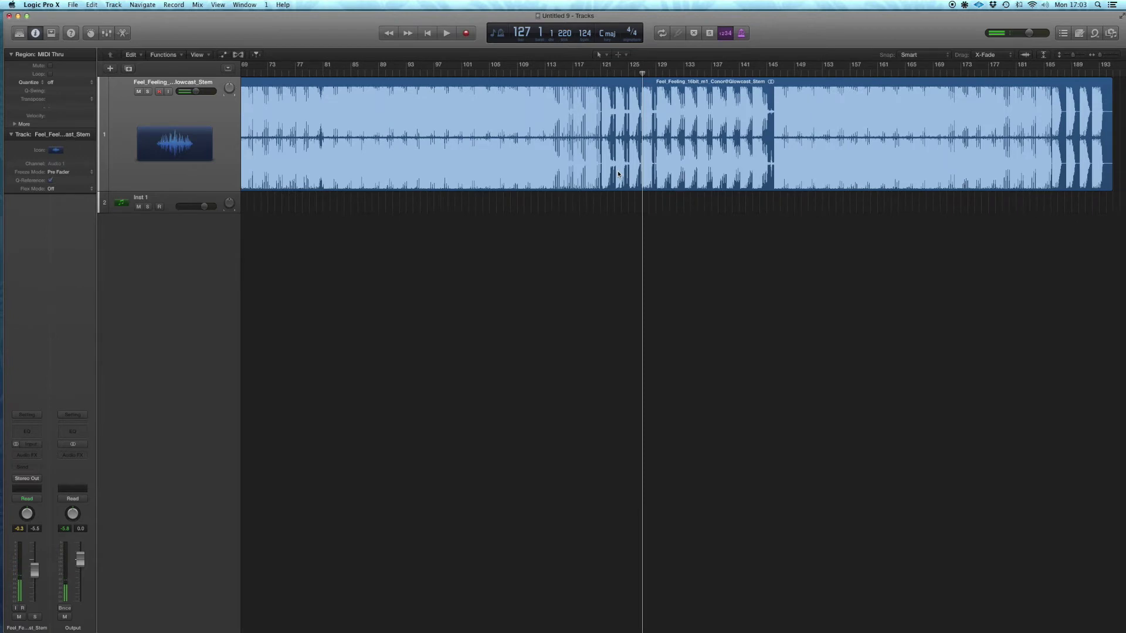
{"action": "scroll", "coordinate": [618, 173], "scroll_direction": "right", "scroll_amount": 2}
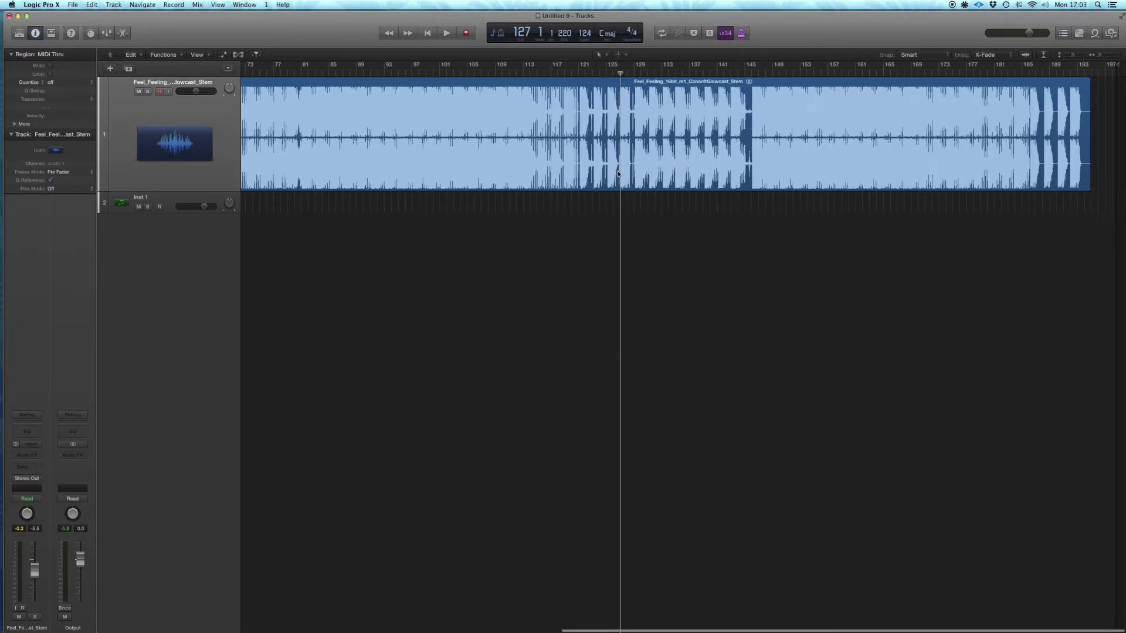
{"action": "key", "text": "super+Right"}
{"action": "scroll", "coordinate": [620, 173], "scroll_direction": "right", "scroll_amount": 15}
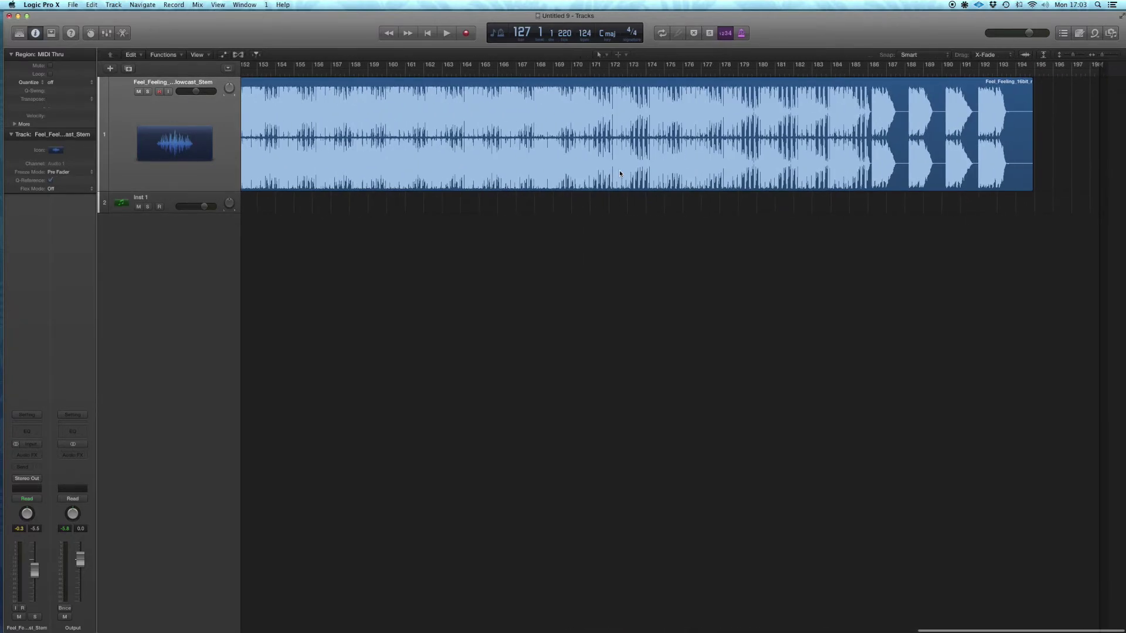
{"action": "left_click_drag", "start_coordinate": [885, 65], "coordinate": [1051, 98]}
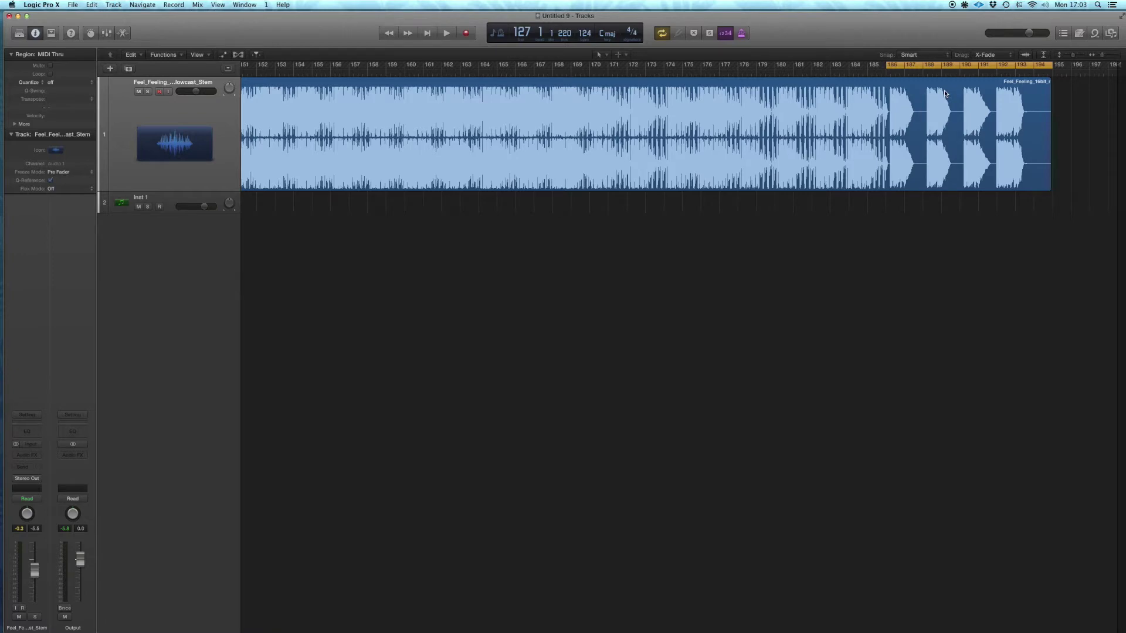
{"action": "key", "text": "space"}
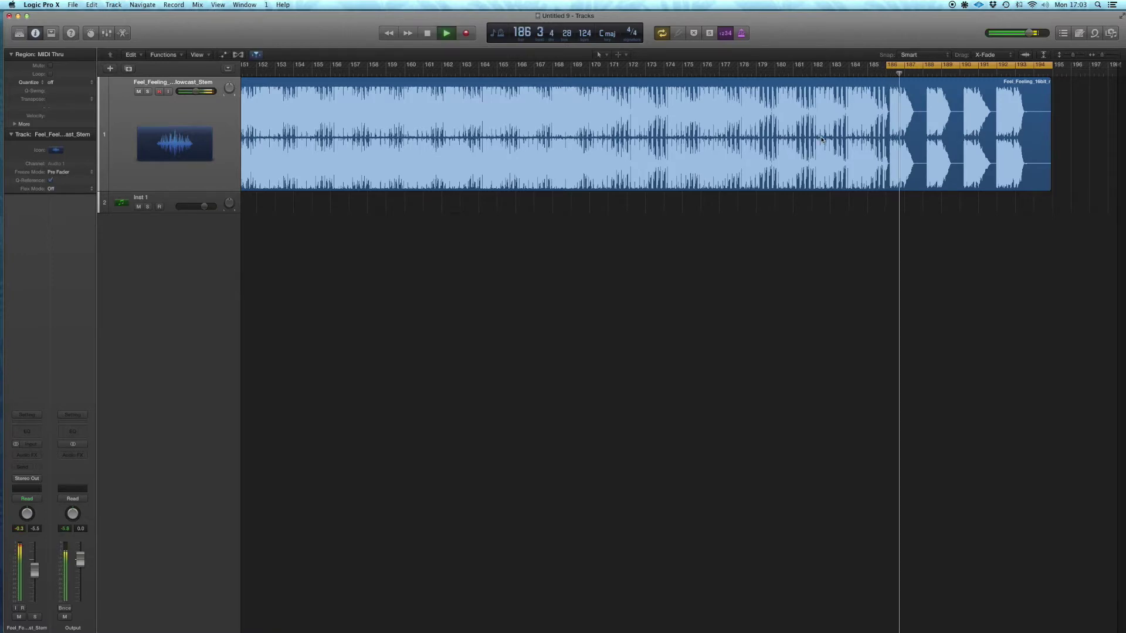
{"action": "key", "text": "super+Right"}
{"action": "key", "text": "super+Right"}
{"action": "key", "text": "super+Right"}
{"action": "scroll", "coordinate": [821, 140], "scroll_direction": "right", "scroll_amount": 5}
{"action": "scroll", "coordinate": [734, 105], "scroll_direction": "left", "scroll_amount": 5}
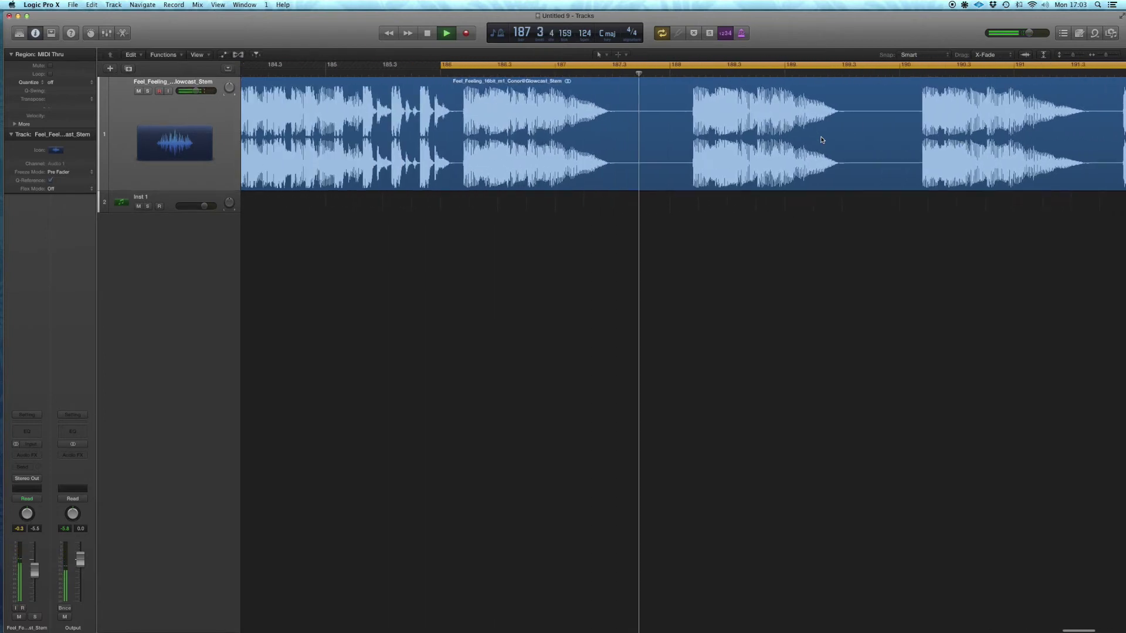
- Split the stem region with the Scissors tool exactly where the first closing hit starts after bar 186, and return to the Pointer tool
{"action": "left_click", "coordinate": [681, 82]}
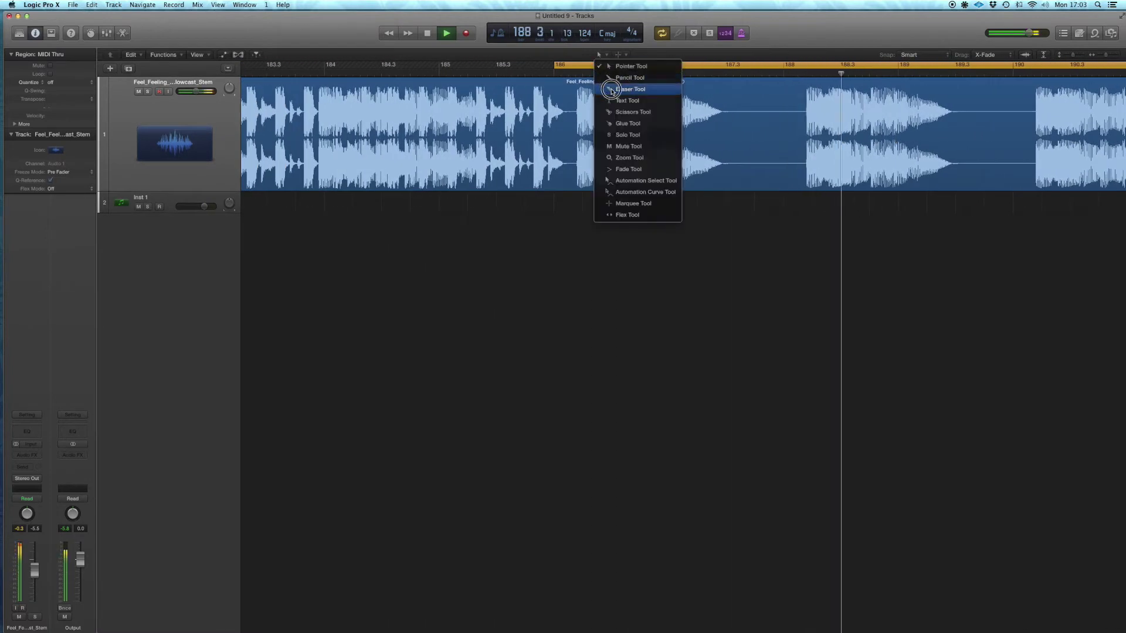
{"action": "left_click", "coordinate": [613, 119]}
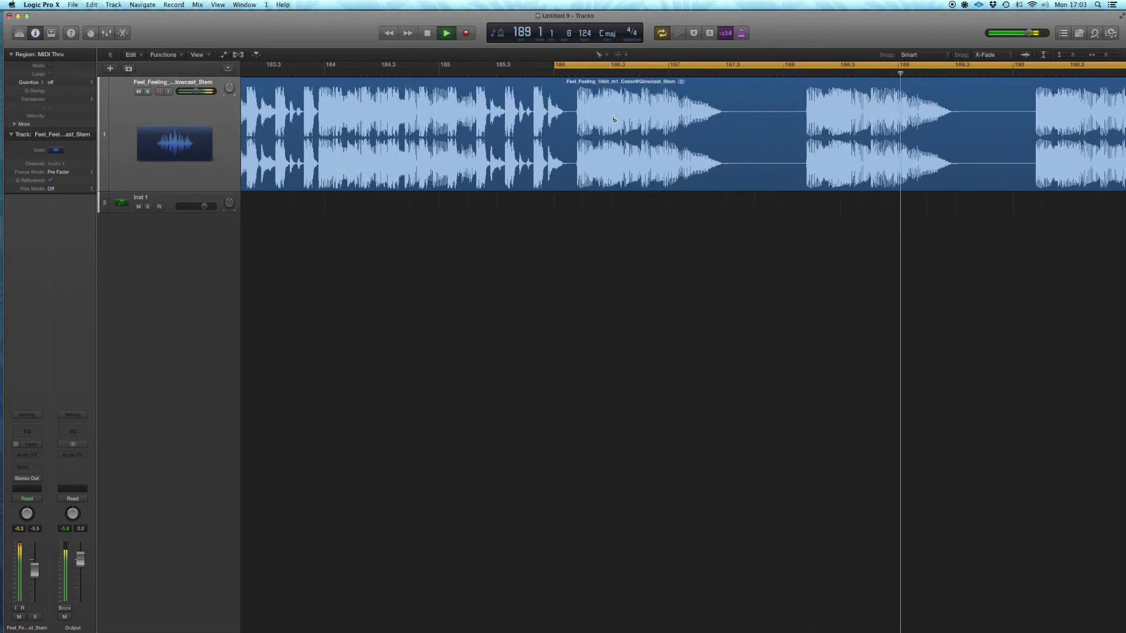
{"action": "left_click", "coordinate": [576, 115]}
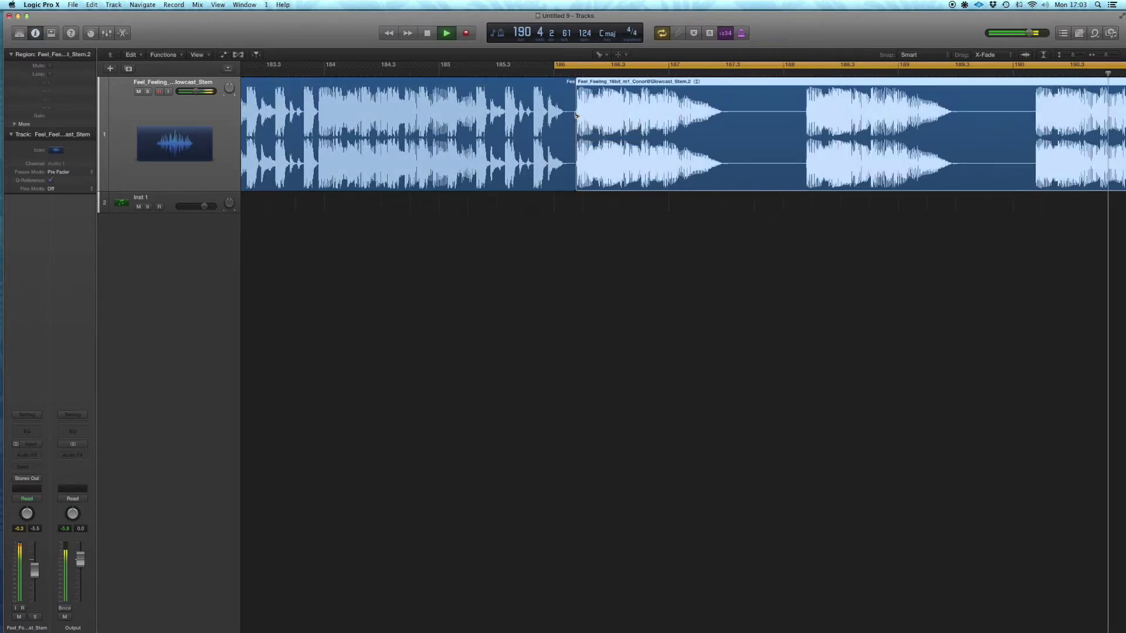
{"action": "left_click", "coordinate": [599, 55]}
{"action": "left_click", "coordinate": [610, 69]}
- Stop playback, add another audio track below the stem and move the split-off closing hits onto it near the project start
{"action": "scroll", "coordinate": [586, 202], "scroll_direction": "down", "scroll_amount": 6}
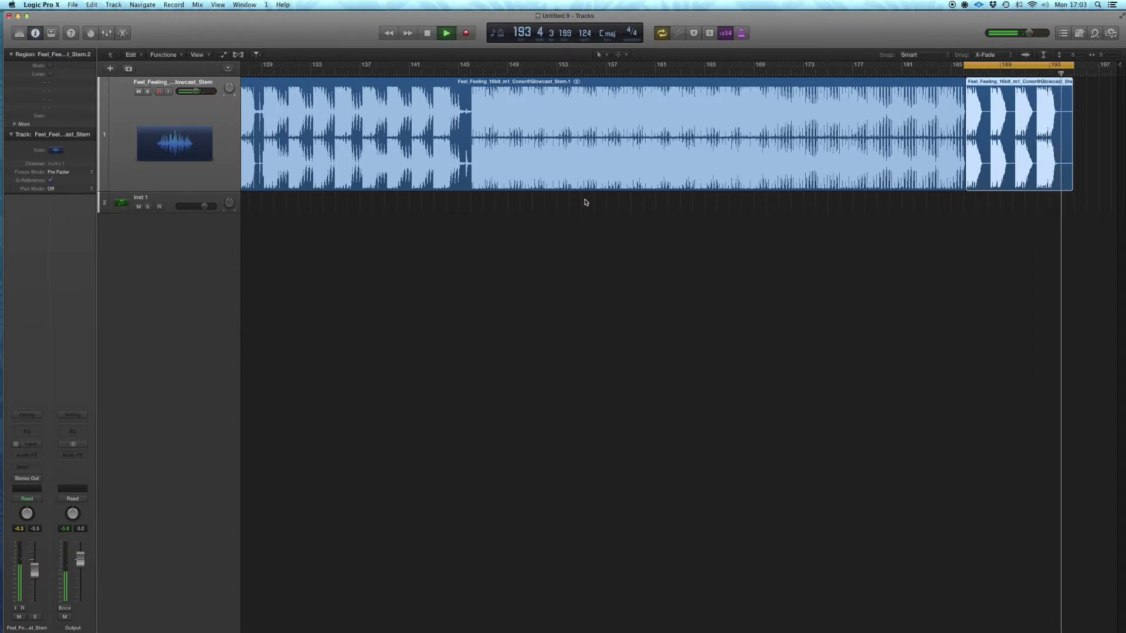
{"action": "key", "text": "space"}
{"action": "scroll", "coordinate": [585, 203], "scroll_direction": "down", "scroll_amount": 5}
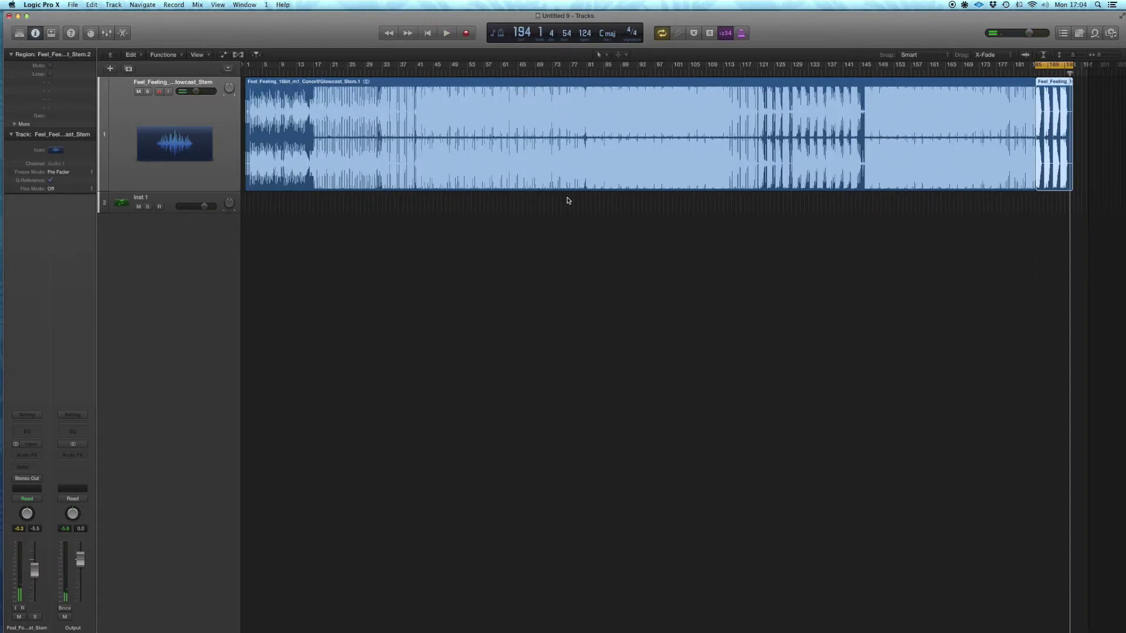
{"action": "left_click", "coordinate": [128, 69]}
{"action": "left_click_drag", "start_coordinate": [1062, 94], "coordinate": [268, 149]}
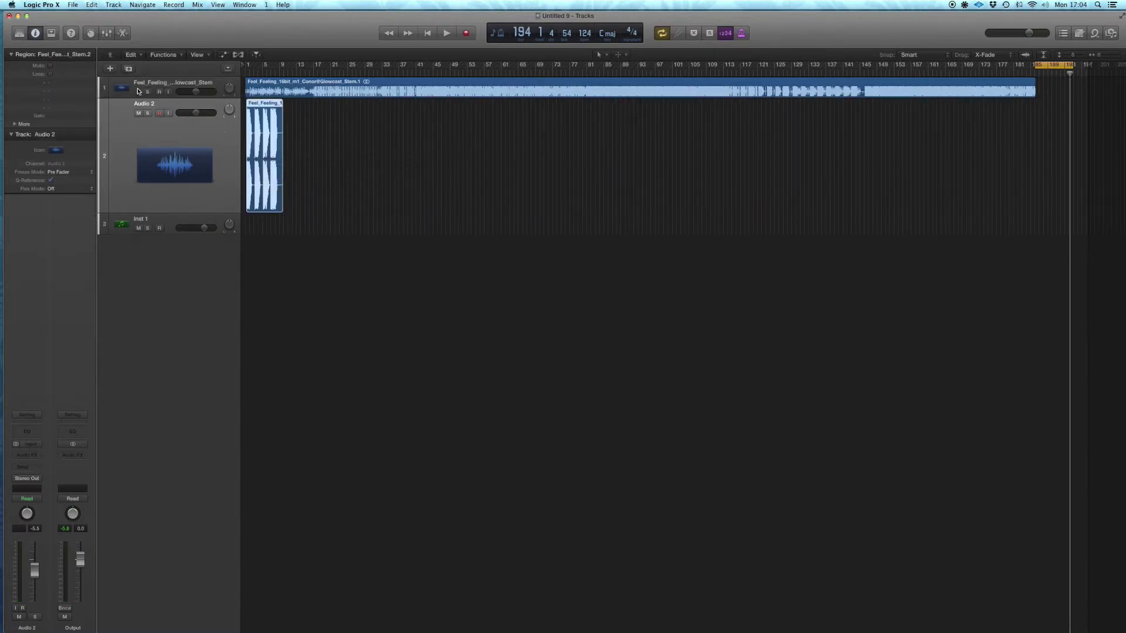
- Mute the original stem track and align the closing-hits region on Audio 2 exactly with bar 1
{"action": "left_click", "coordinate": [139, 92]}
{"action": "left_click", "coordinate": [193, 86]}
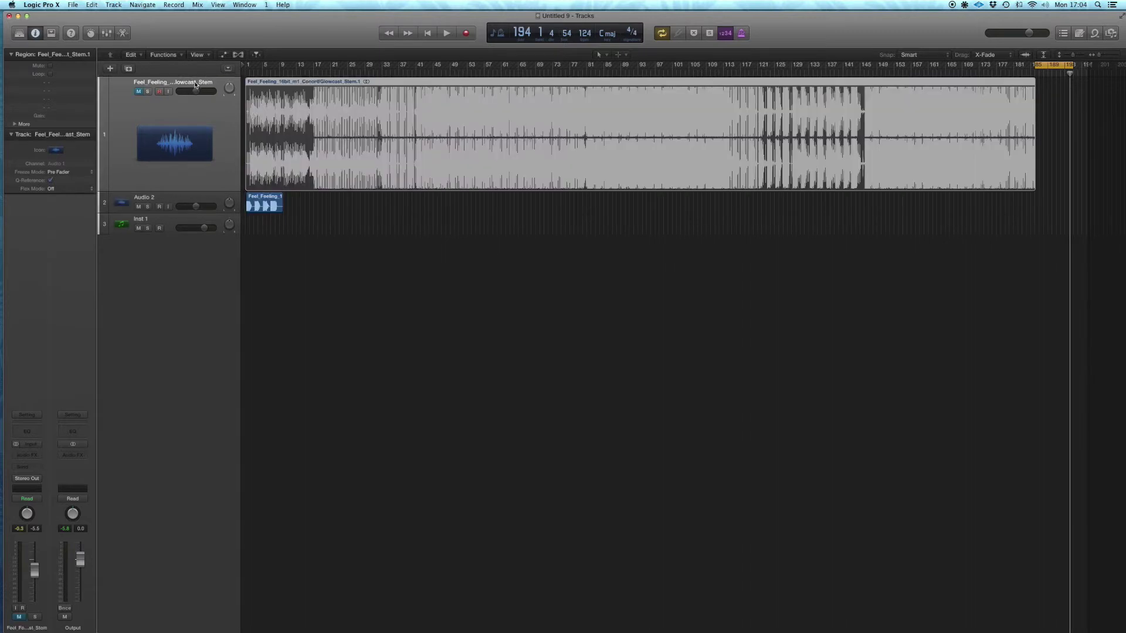
{"action": "left_click", "coordinate": [216, 193]}
{"action": "scroll", "coordinate": [309, 233], "scroll_direction": "right", "scroll_amount": 10}
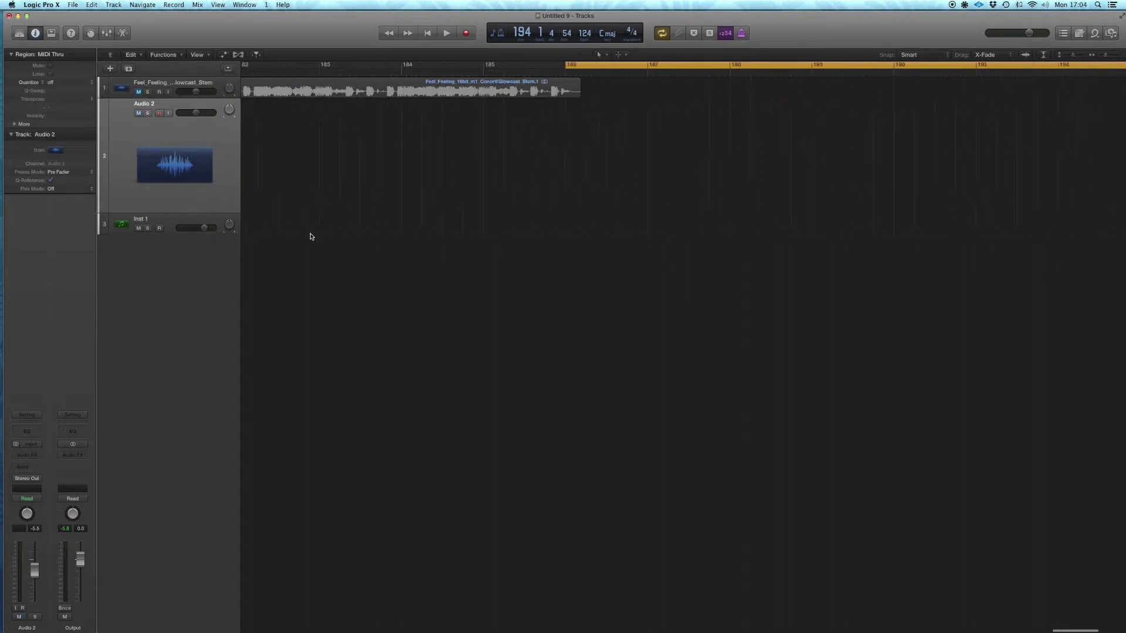
{"action": "scroll", "coordinate": [311, 237], "scroll_direction": "left", "scroll_amount": 15}
{"action": "scroll", "coordinate": [311, 234], "scroll_direction": "left", "scroll_amount": 20}
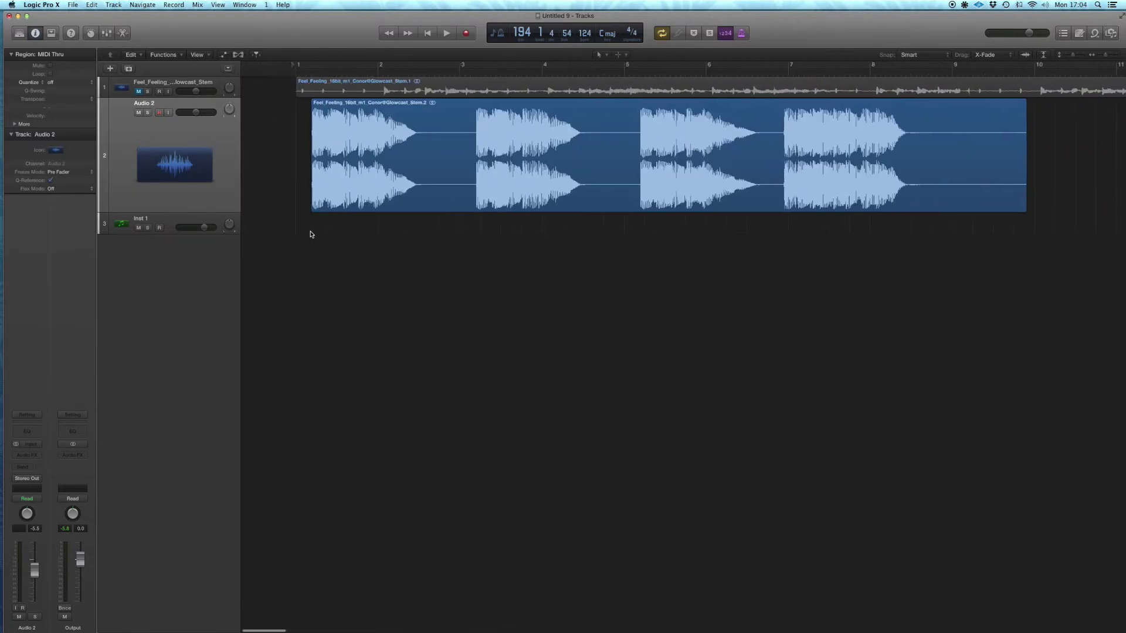
{"action": "left_click_drag", "start_coordinate": [327, 129], "coordinate": [313, 134]}
- Set the cycle range from bar 1 to bar 9 over the closing-hits region
{"action": "left_click_drag", "start_coordinate": [246, 65], "coordinate": [819, 157]}
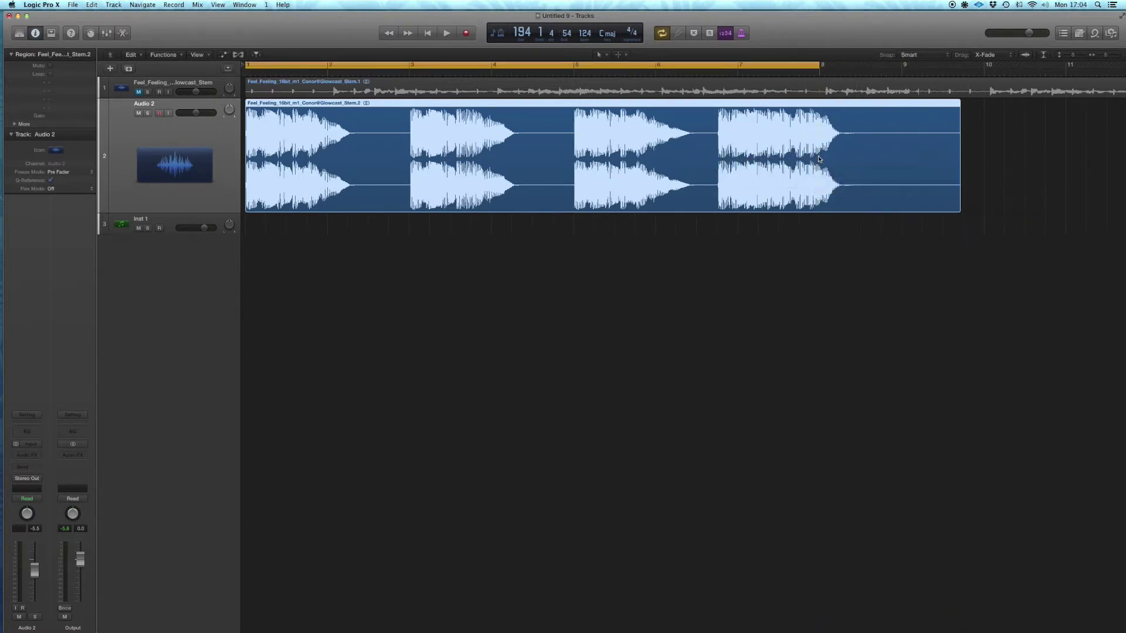
{"action": "key", "text": "super+Left"}
{"action": "left_click_drag", "start_coordinate": [790, 68], "coordinate": [867, 115]}
{"action": "left_click", "coordinate": [928, 216]}
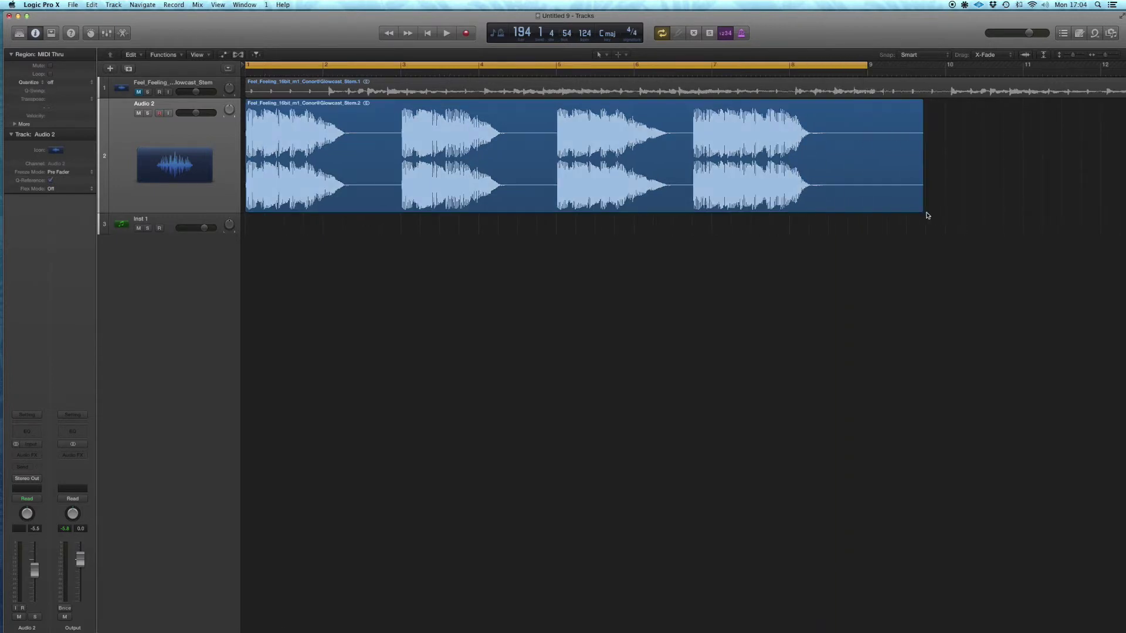
- Set regions to snap to absolute value and trim the end of the closing-hits region to bar 9
{"action": "left_click_drag", "start_coordinate": [922, 208], "coordinate": [865, 225]}
{"action": "left_click", "coordinate": [938, 55]}
{"action": "left_click", "coordinate": [954, 125]}
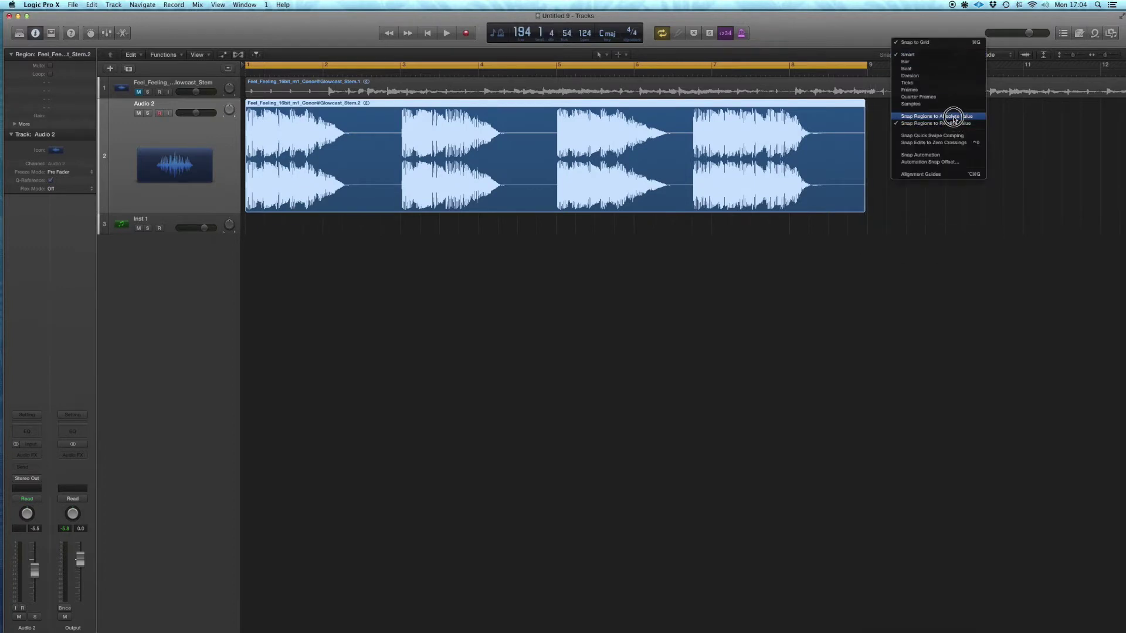
{"action": "left_click_drag", "start_coordinate": [861, 208], "coordinate": [864, 209]}
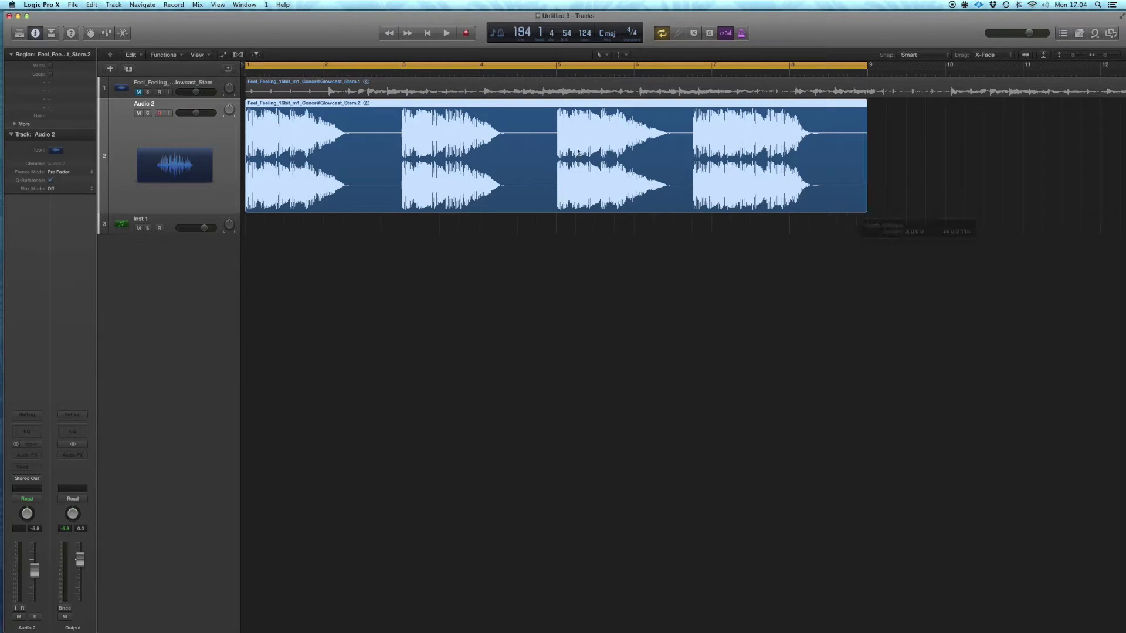
- Open the closing-hits region in the audio track editor, turn on Flex for Audio 2 and set its mode to Flex Pitch
{"action": "double_click", "coordinate": [544, 143]}
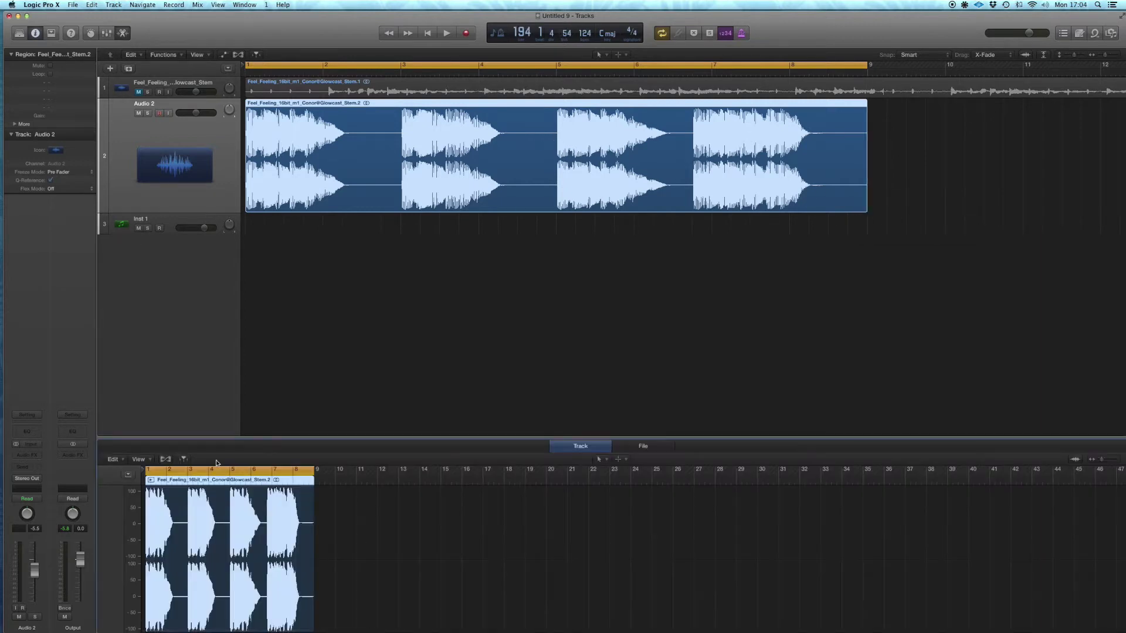
{"action": "scroll", "coordinate": [231, 557], "scroll_direction": "up", "scroll_amount": 5}
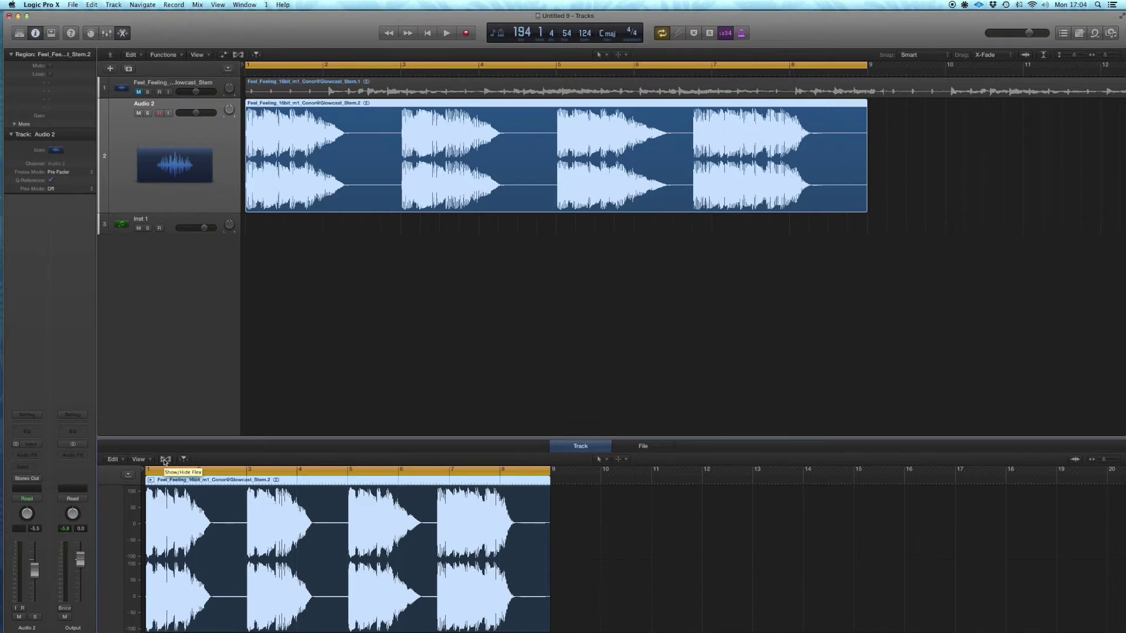
{"action": "left_click", "coordinate": [166, 461]}
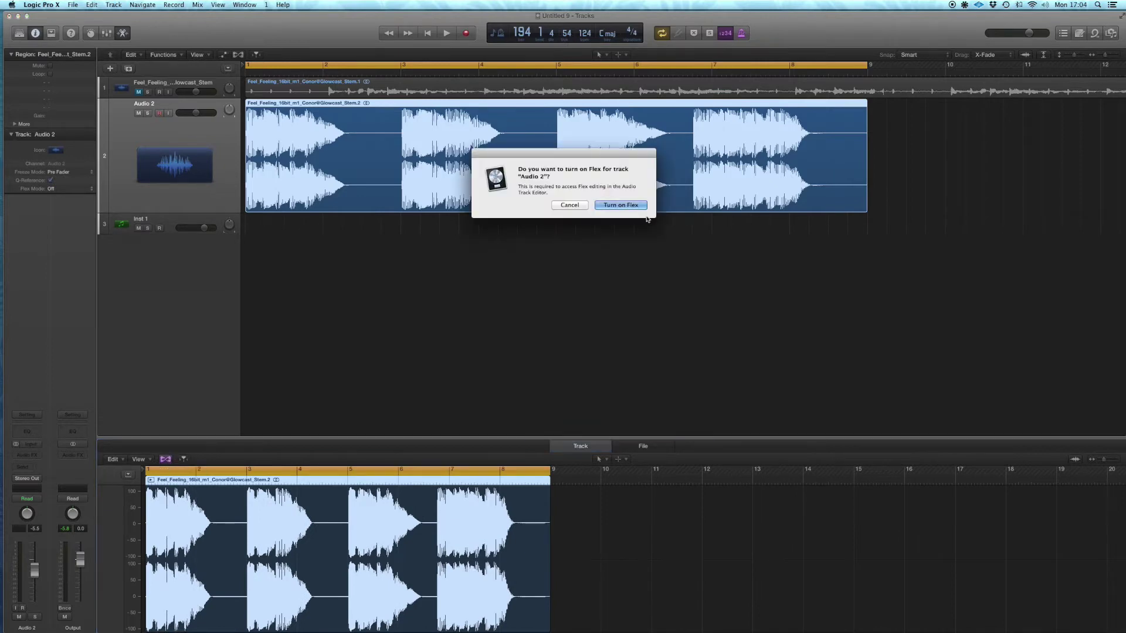
{"action": "left_click", "coordinate": [620, 205]}
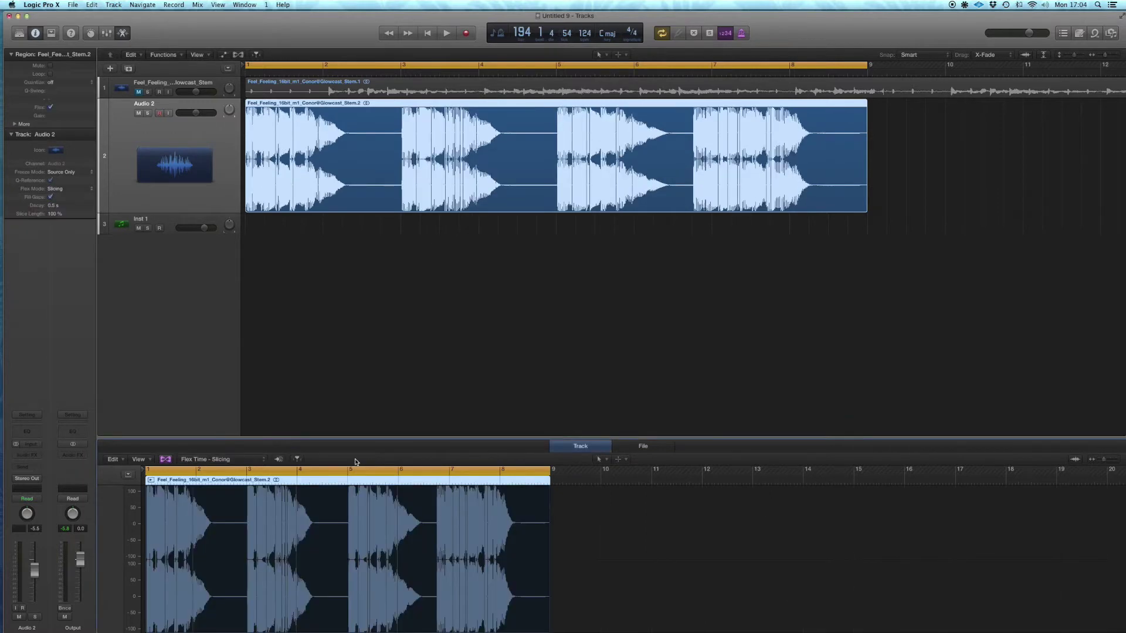
{"action": "left_click", "coordinate": [222, 461]}
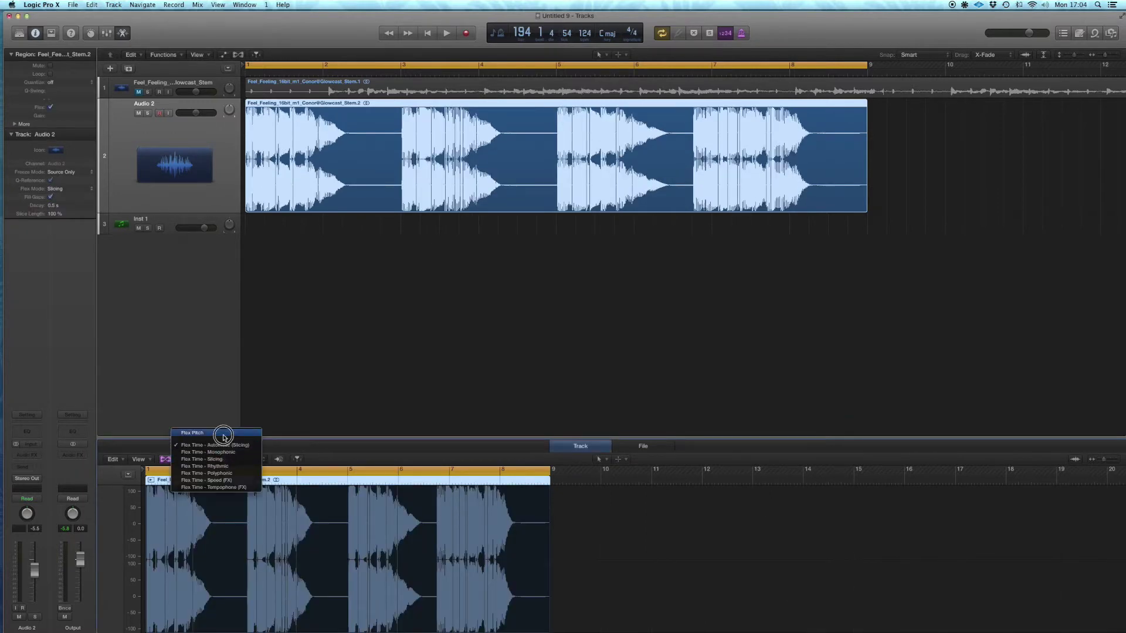
{"action": "left_click", "coordinate": [223, 438]}
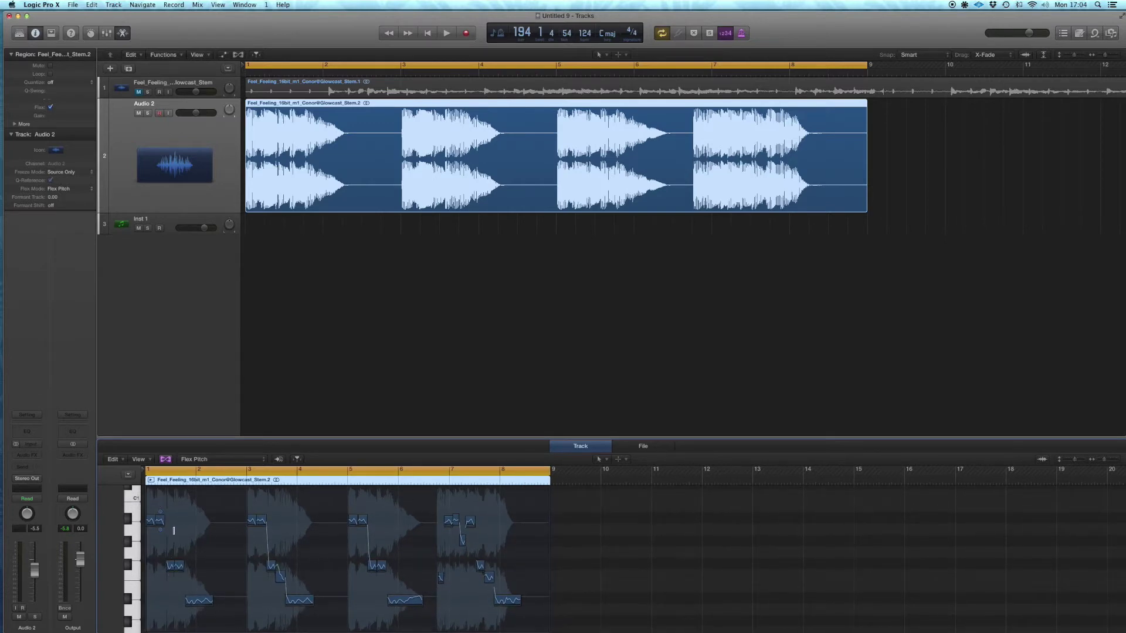
- Create a MIDI track from the region's Flex Pitch data and close the audio editor
{"action": "left_click", "coordinate": [152, 518]}
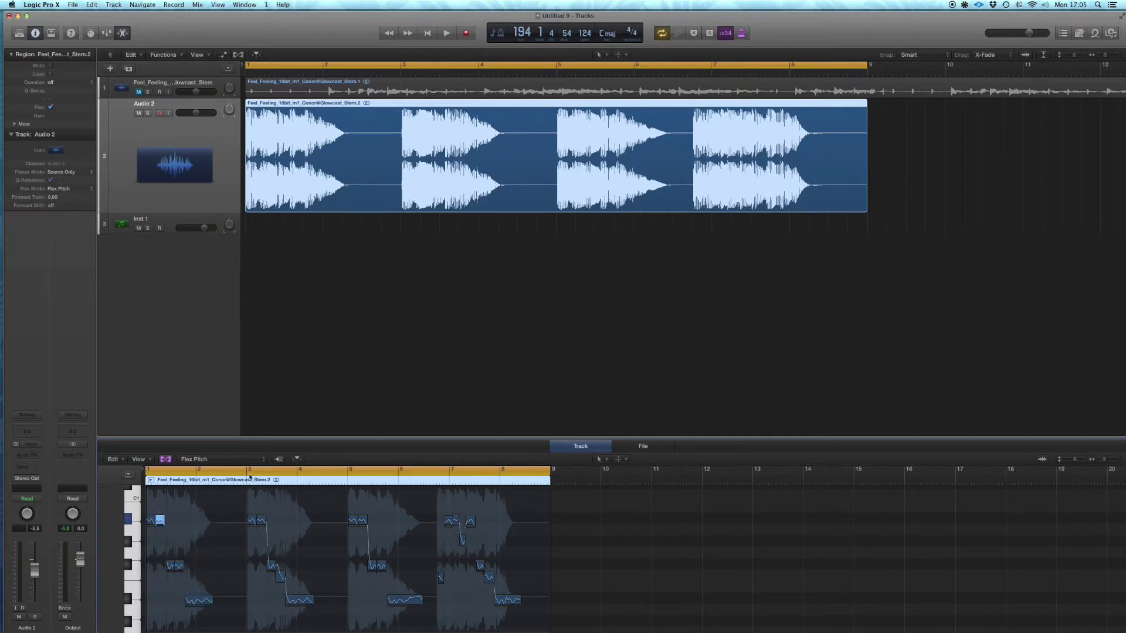
{"action": "left_click", "coordinate": [117, 460]}
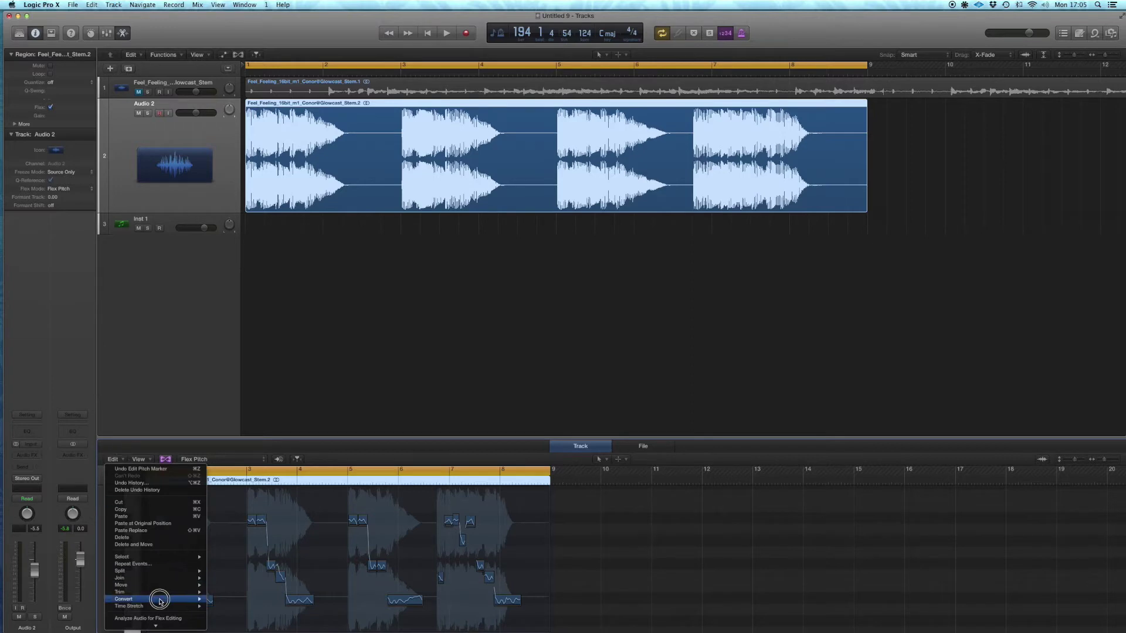
{"action": "mouse_move", "coordinate": [155, 627]}
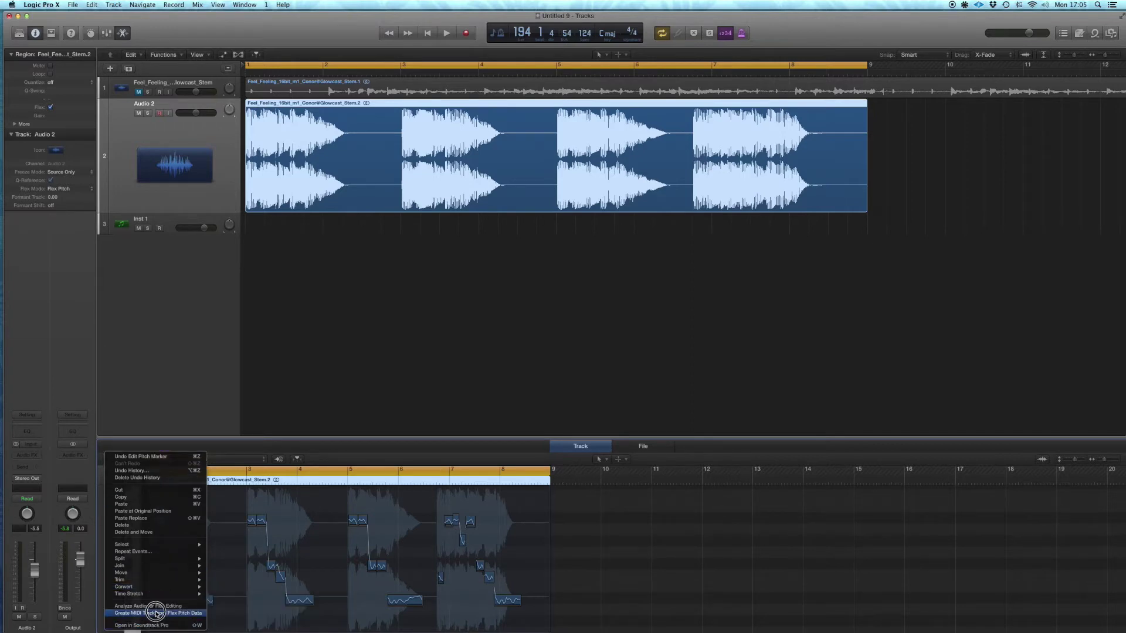
{"action": "left_click", "coordinate": [191, 617]}
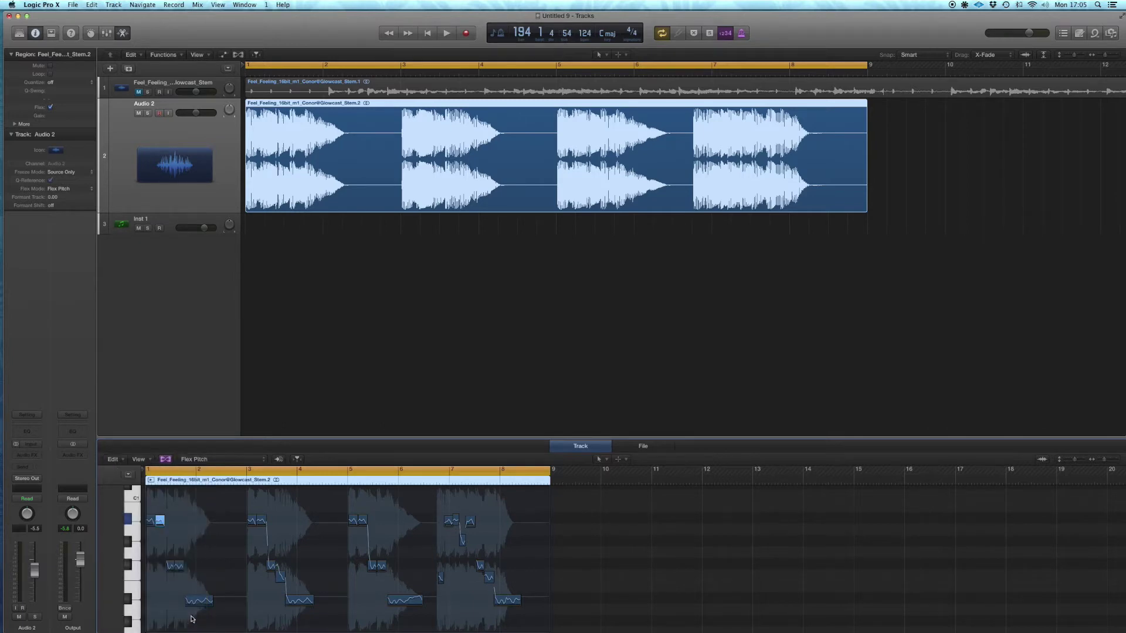
{"action": "left_click", "coordinate": [527, 449]}
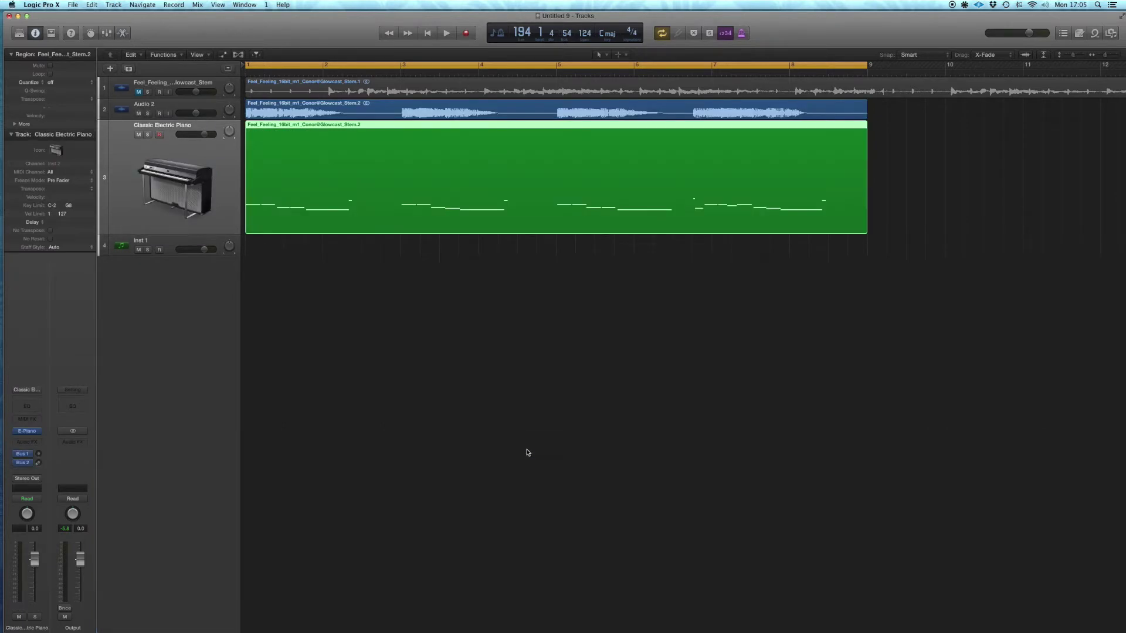
- Solo the new Classic Electric Piano track and audition its extracted notes
{"action": "left_click", "coordinate": [401, 272]}
{"action": "left_click", "coordinate": [190, 157]}
{"action": "left_click", "coordinate": [148, 136]}
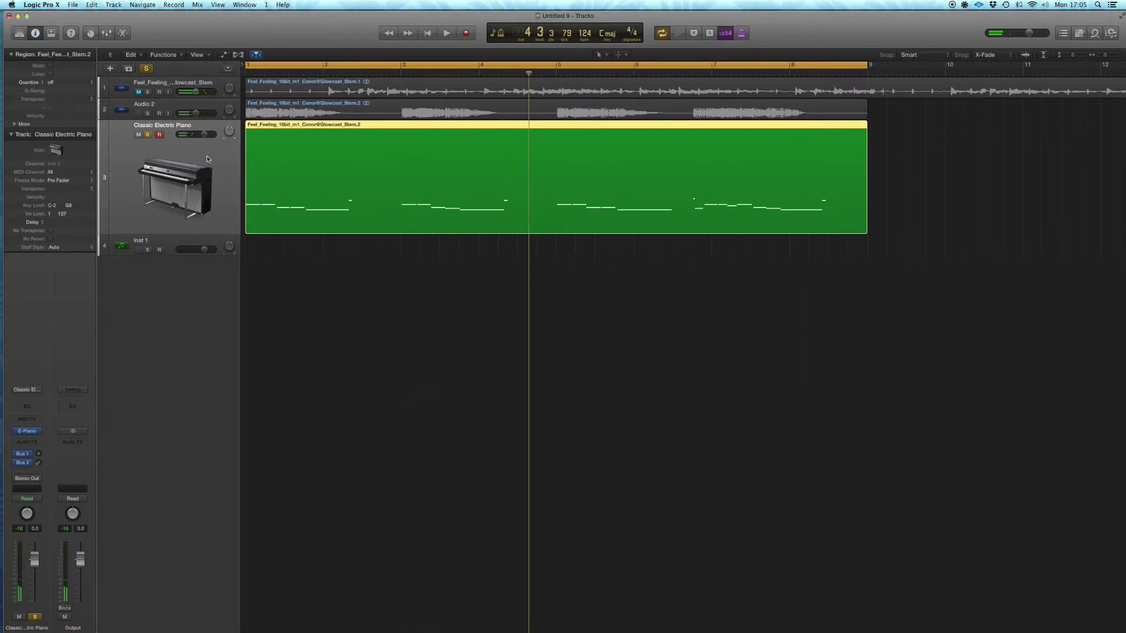
- Replace the electric piano instrument on the extracted MIDI track with Retro Synth and audition the part
{"action": "left_click", "coordinate": [40, 433]}
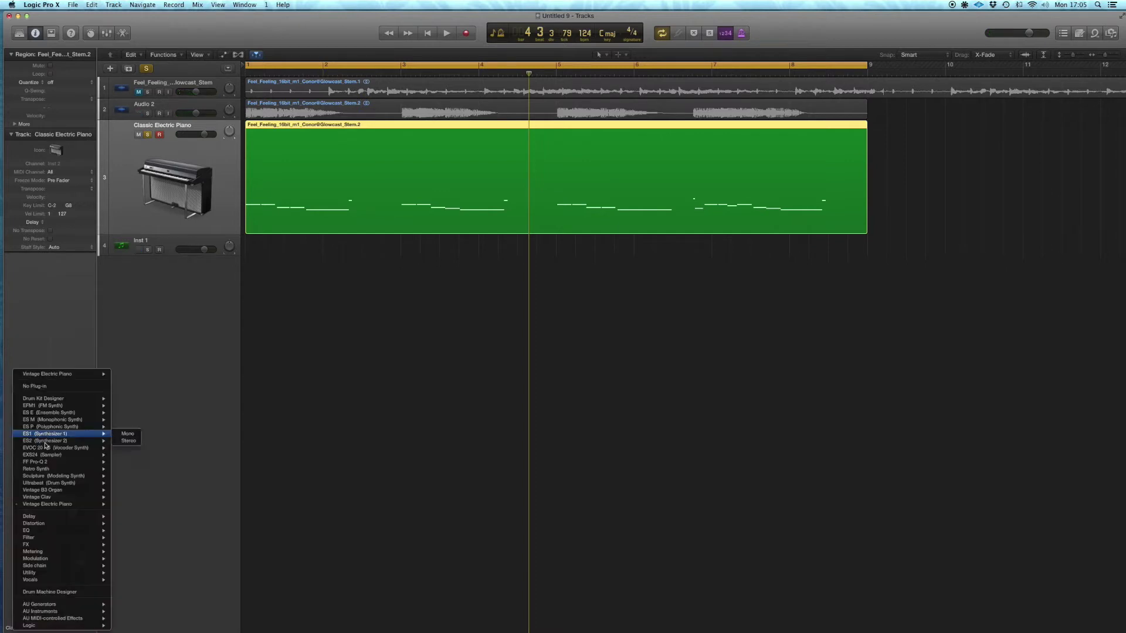
{"action": "left_click", "coordinate": [135, 469]}
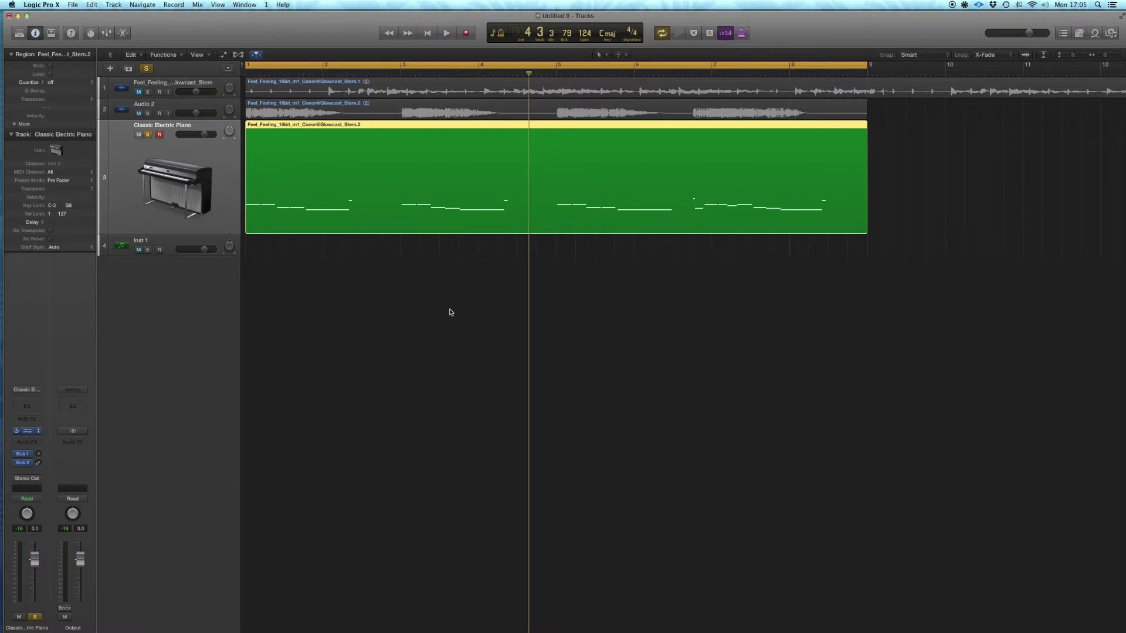
{"action": "left_click_drag", "start_coordinate": [260, 64], "coordinate": [759, 263]}
{"action": "left_click", "coordinate": [223, 201]}
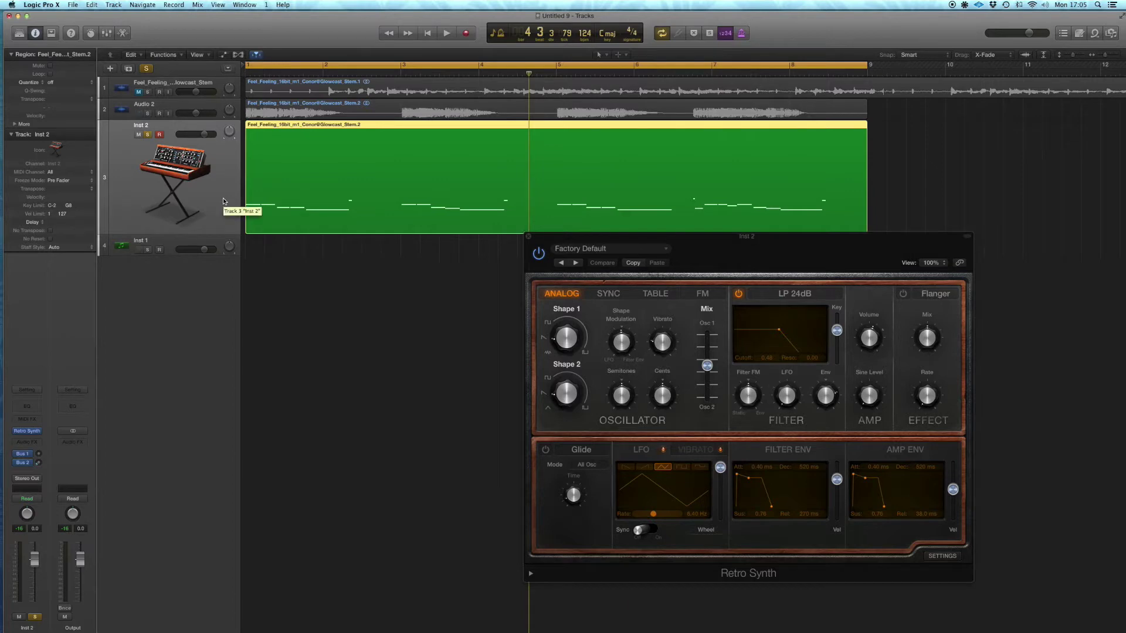
{"action": "key", "text": "space"}
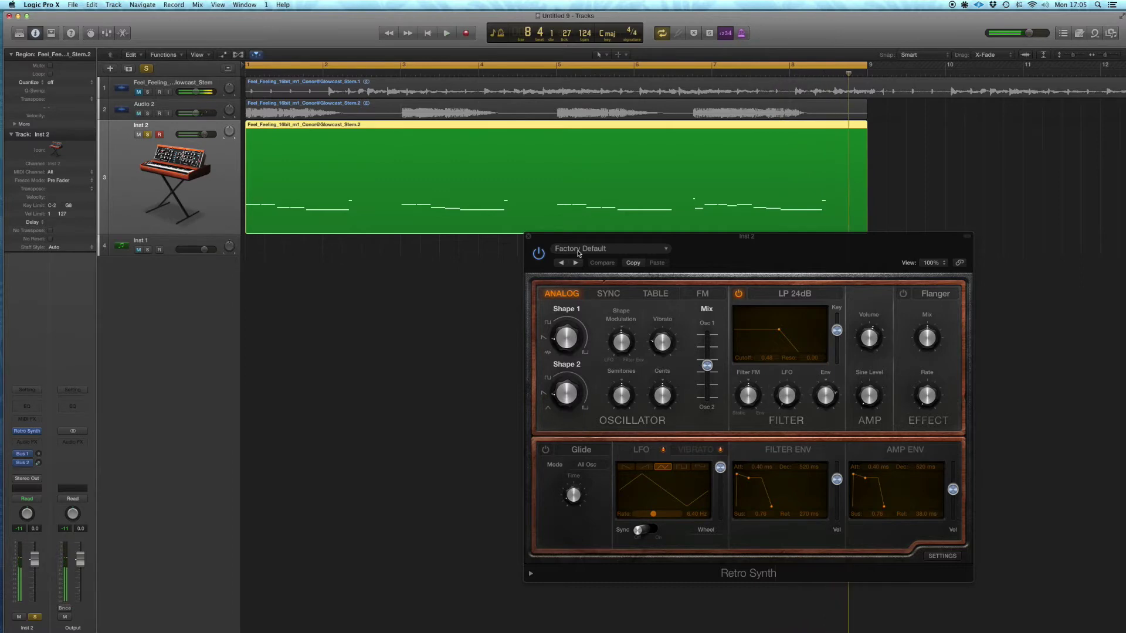
- Load the Deep house bass preset in Retro Synth and start playback
{"action": "left_click", "coordinate": [579, 249]}
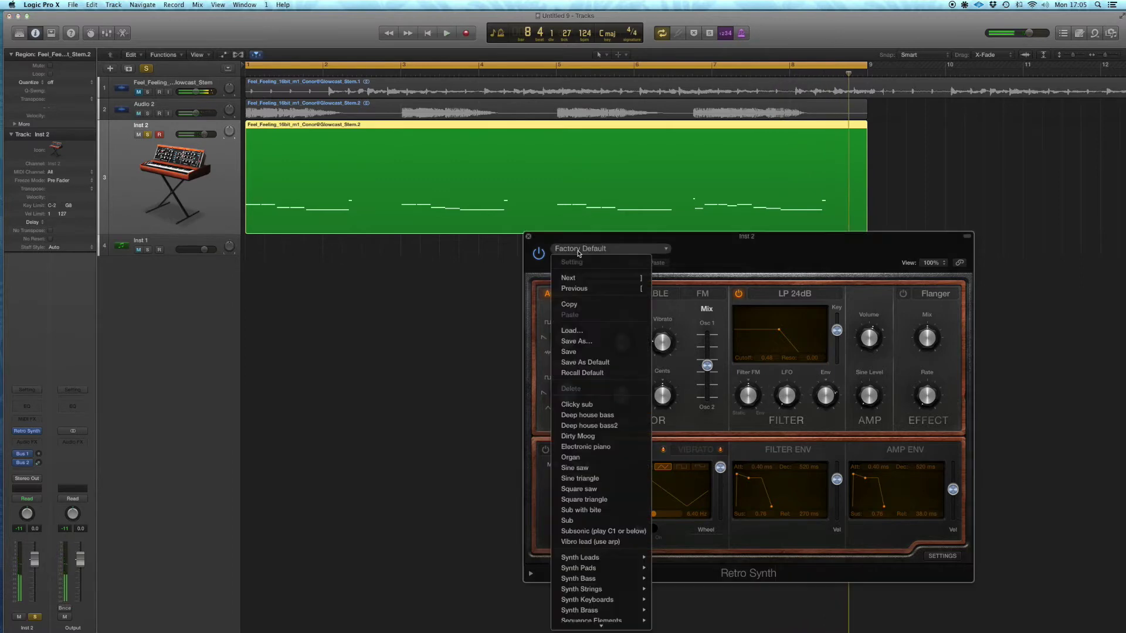
{"action": "left_click", "coordinate": [594, 417]}
{"action": "key", "text": "space"}
- Transpose the extracted MIDI region by +12 during playback and close the Retro Synth window
{"action": "left_click", "coordinate": [305, 196]}
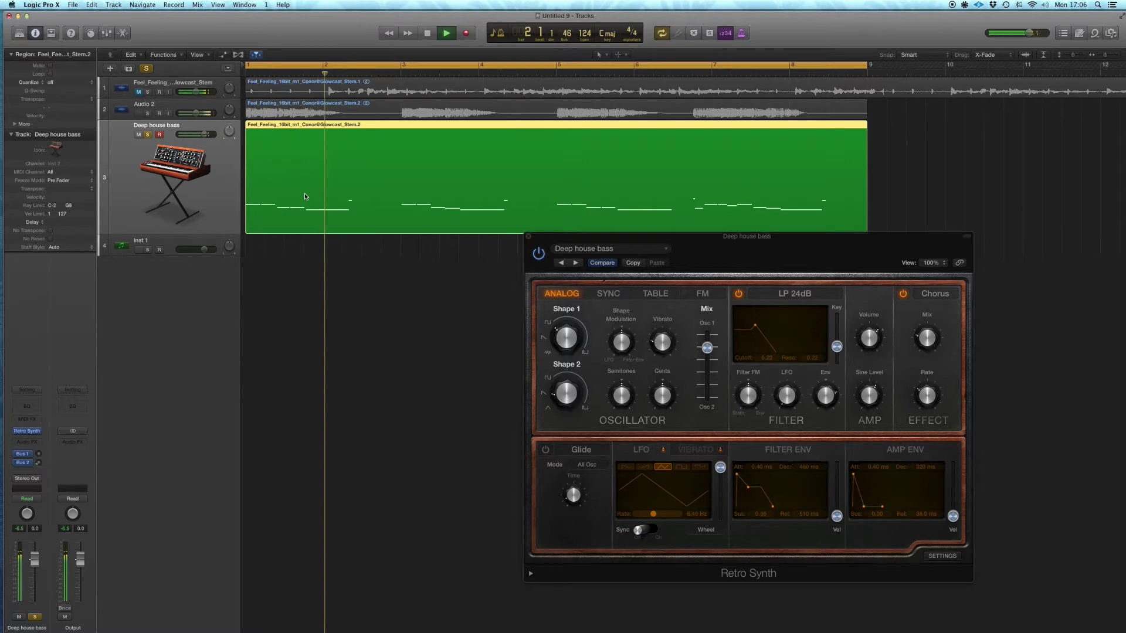
{"action": "left_click", "coordinate": [86, 97]}
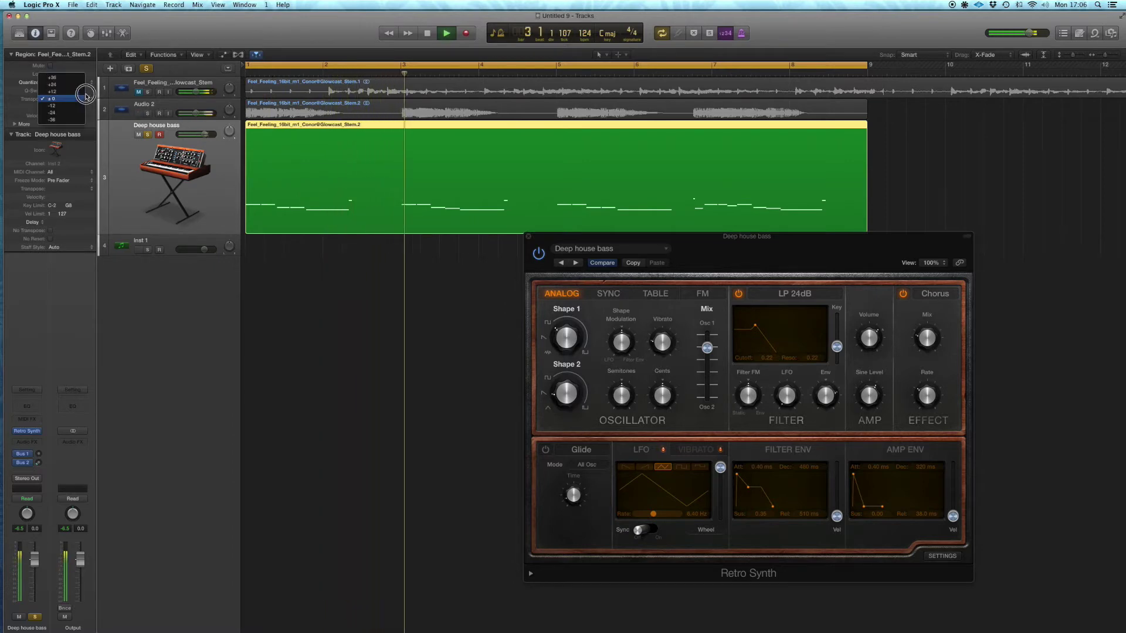
{"action": "left_click", "coordinate": [81, 92]}
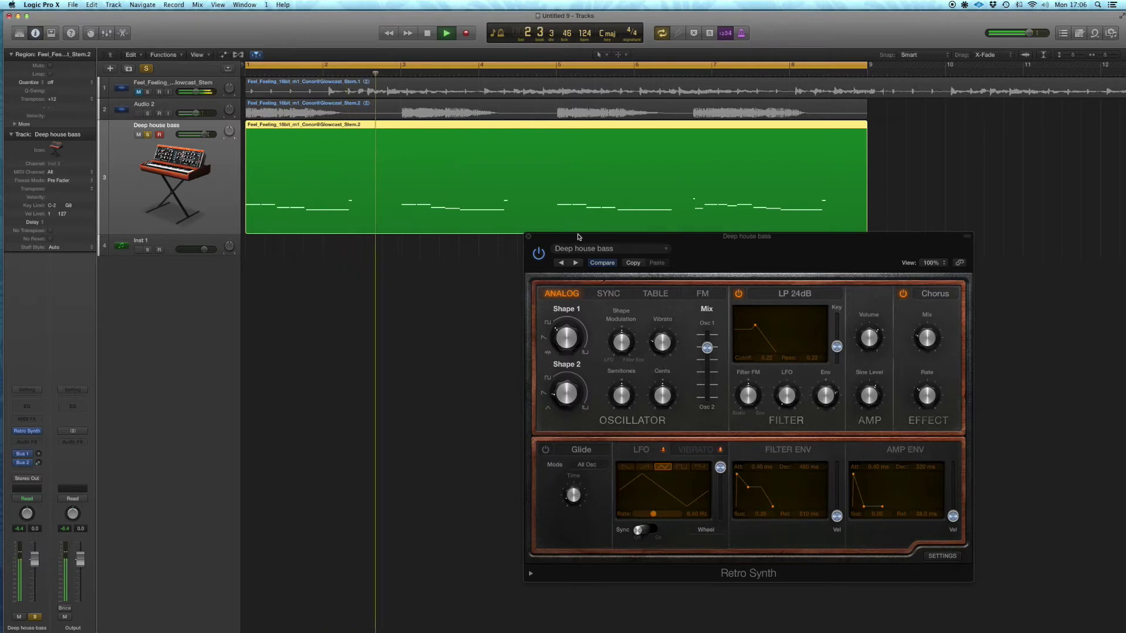
{"action": "left_click", "coordinate": [529, 237]}
- Open the extracted MIDI region in an enlarged Piano Roll showing all its notes up to bar 9, and stop playback
{"action": "double_click", "coordinate": [526, 219]}
{"action": "left_click_drag", "start_coordinate": [507, 445], "coordinate": [516, 296]}
{"action": "key", "text": "super+Left"}
{"action": "key", "text": "super+Left"}
{"action": "key", "text": "super+Left"}
{"action": "key", "text": "super+Right"}
{"action": "key", "text": "super+Right"}
{"action": "key", "text": "super+Right"}
{"action": "left_click", "coordinate": [538, 468]}
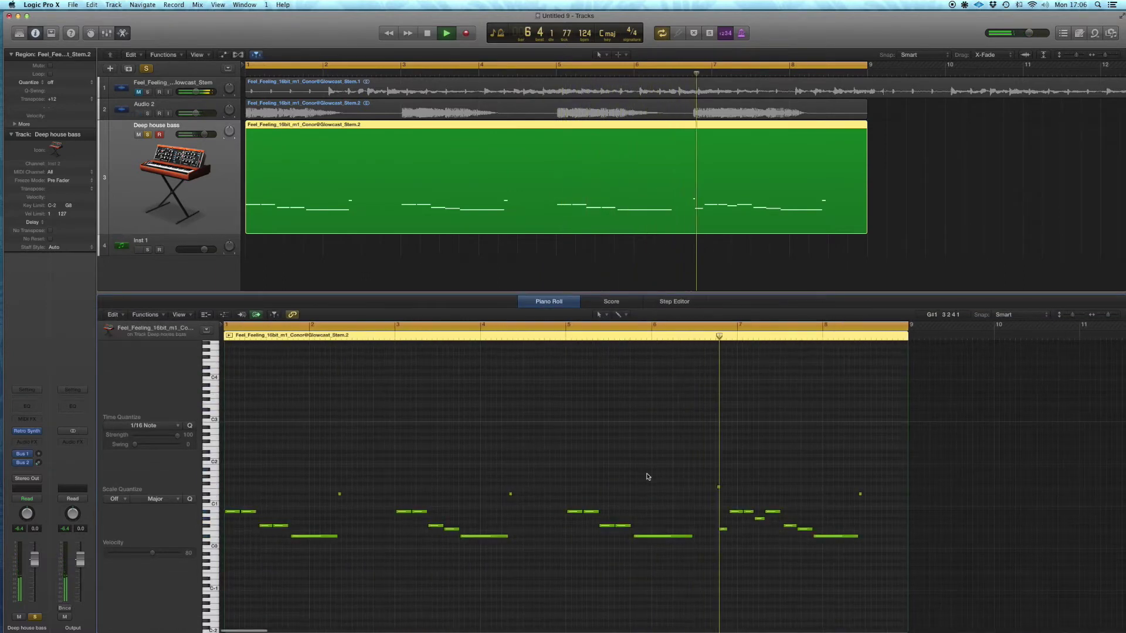
{"action": "key", "text": "space"}
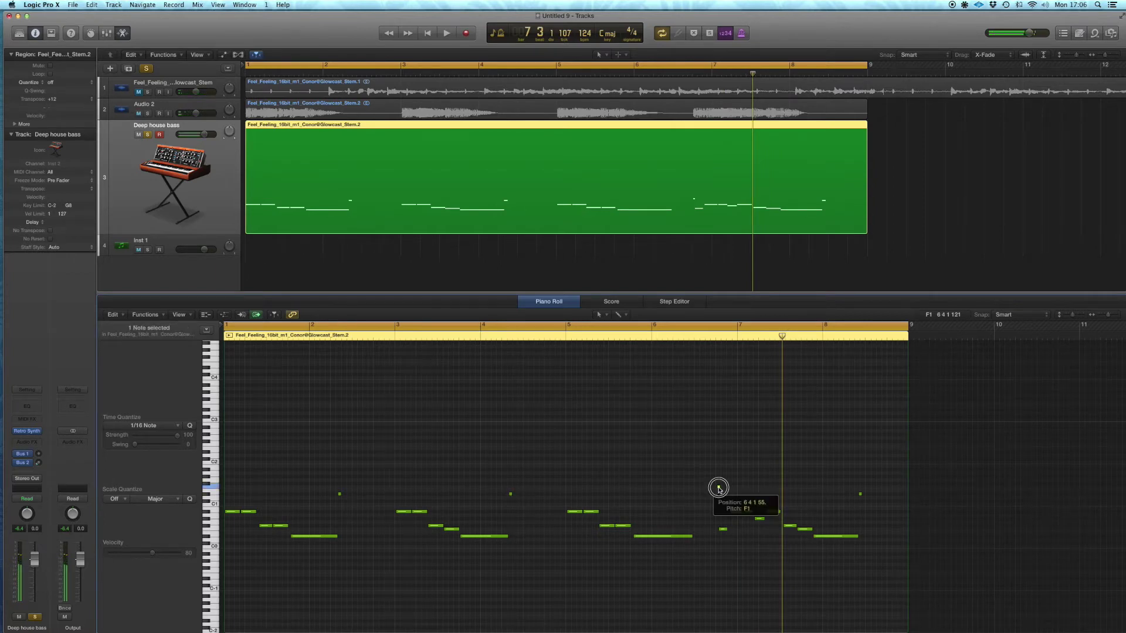
- Move the short F1 note late in bar 6 slightly earlier in the Piano Roll, then play the part and deselect the note
{"action": "left_click_drag", "start_coordinate": [719, 489], "coordinate": [702, 489]}
{"action": "key", "text": "space"}
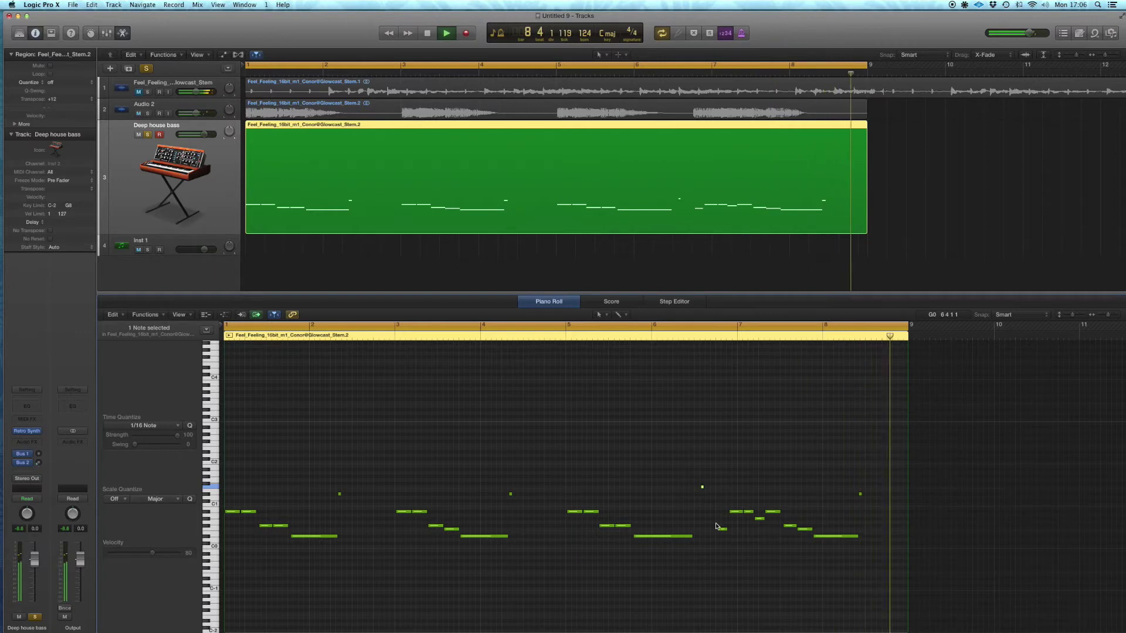
{"action": "left_click", "coordinate": [635, 471]}
{"action": "key", "text": "space"}
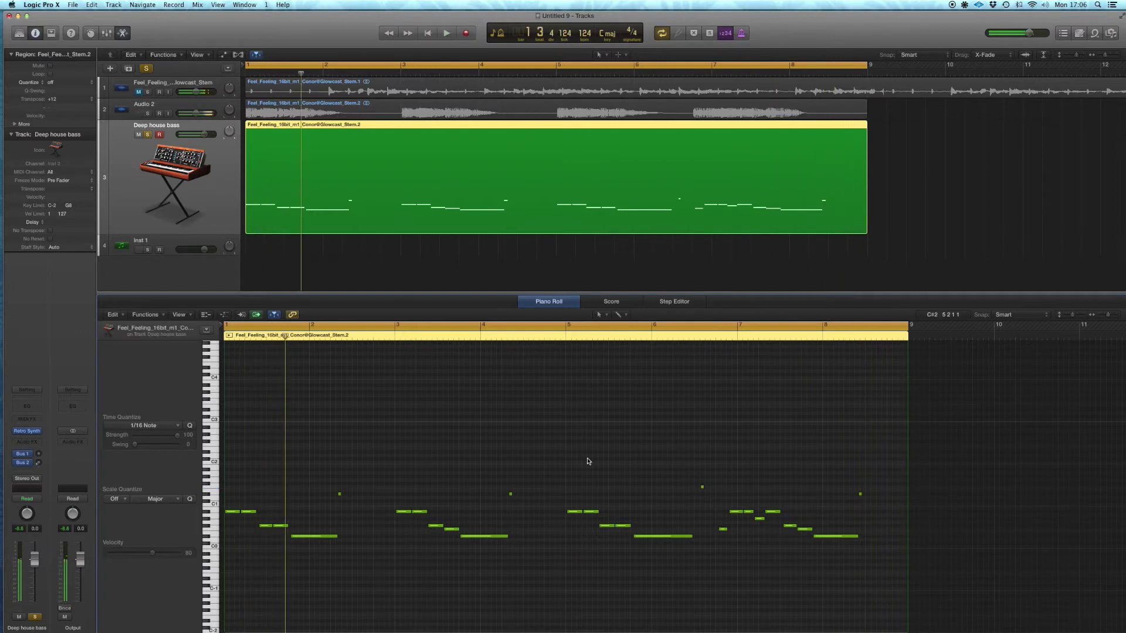
- Quantize the extracted MIDI region to 1/16 Swing A and audition it briefly
{"action": "left_click", "coordinate": [91, 83]}
{"action": "left_click", "coordinate": [77, 205]}
{"action": "key", "text": "space"}
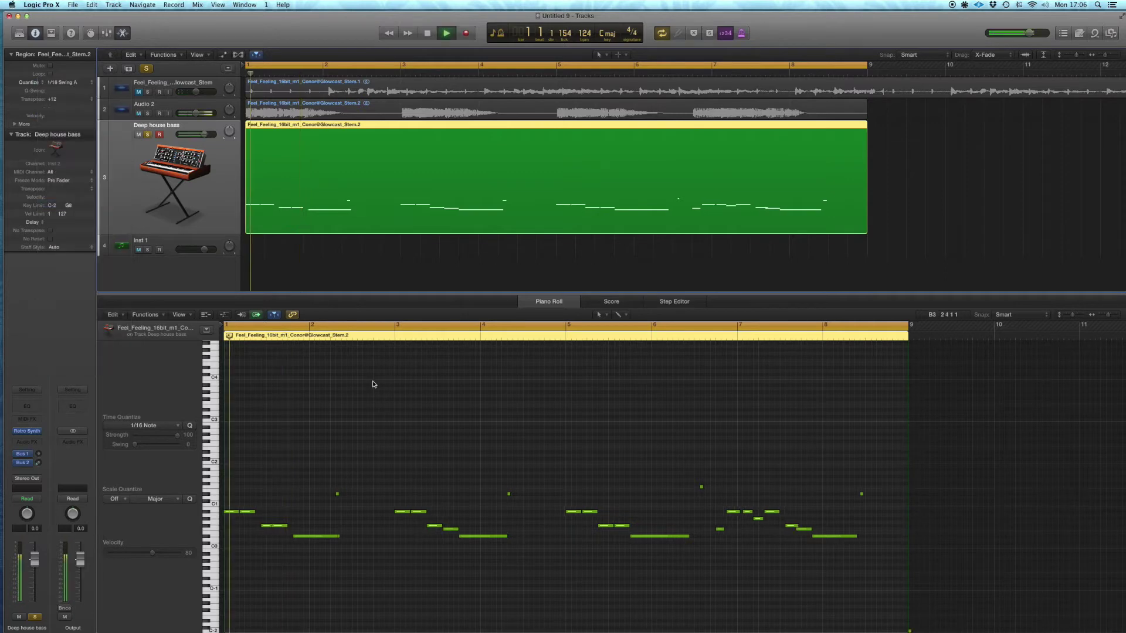
{"action": "key", "text": "space"}
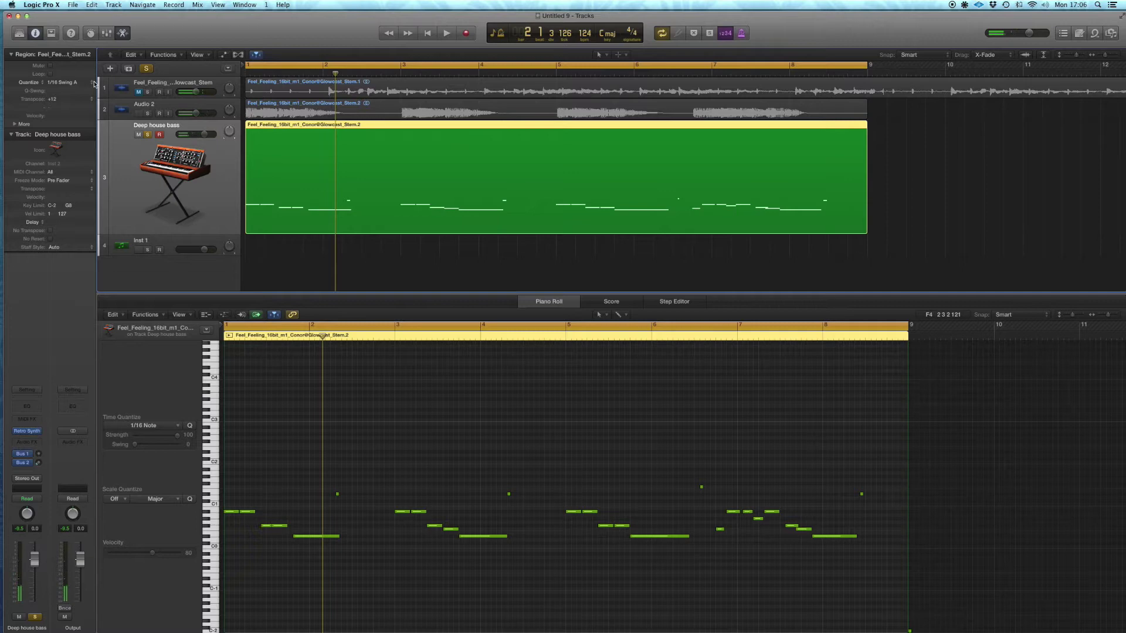
- Change the region's quantize setting to 1/16 Swing C and play it from the start
{"action": "left_click", "coordinate": [92, 83]}
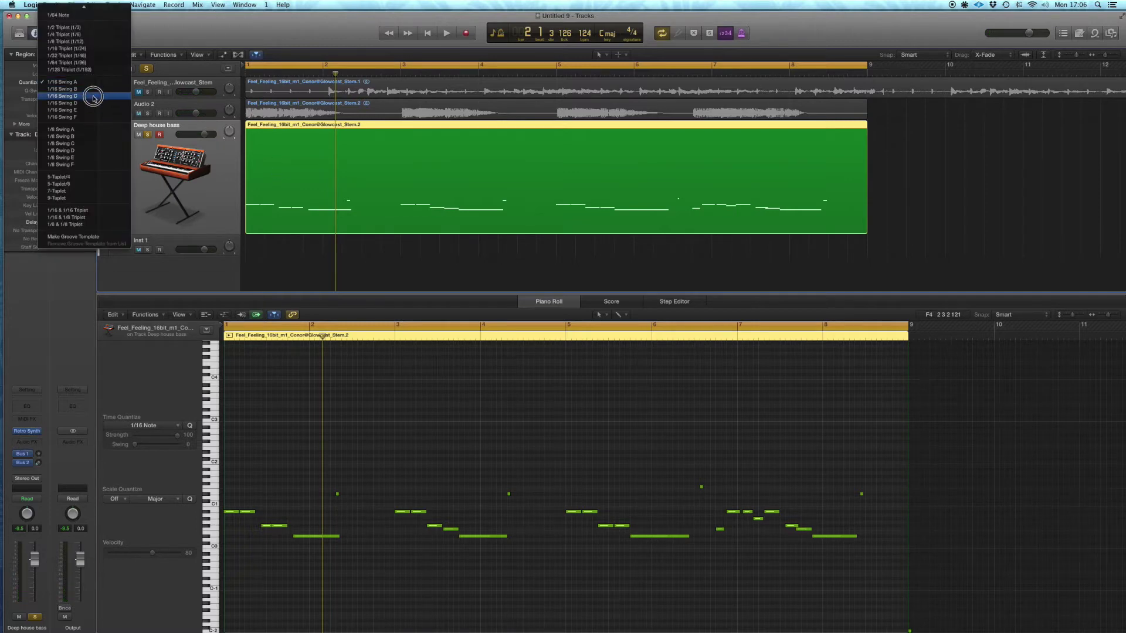
{"action": "left_click", "coordinate": [93, 96]}
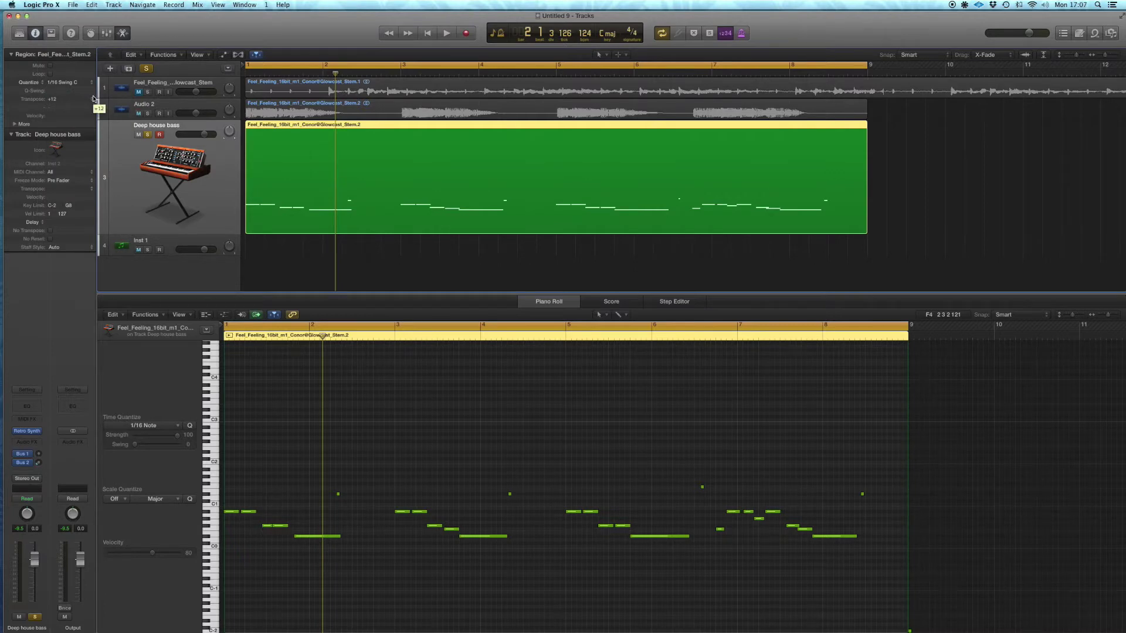
{"action": "key", "text": "Return"}
{"action": "key", "text": "space"}
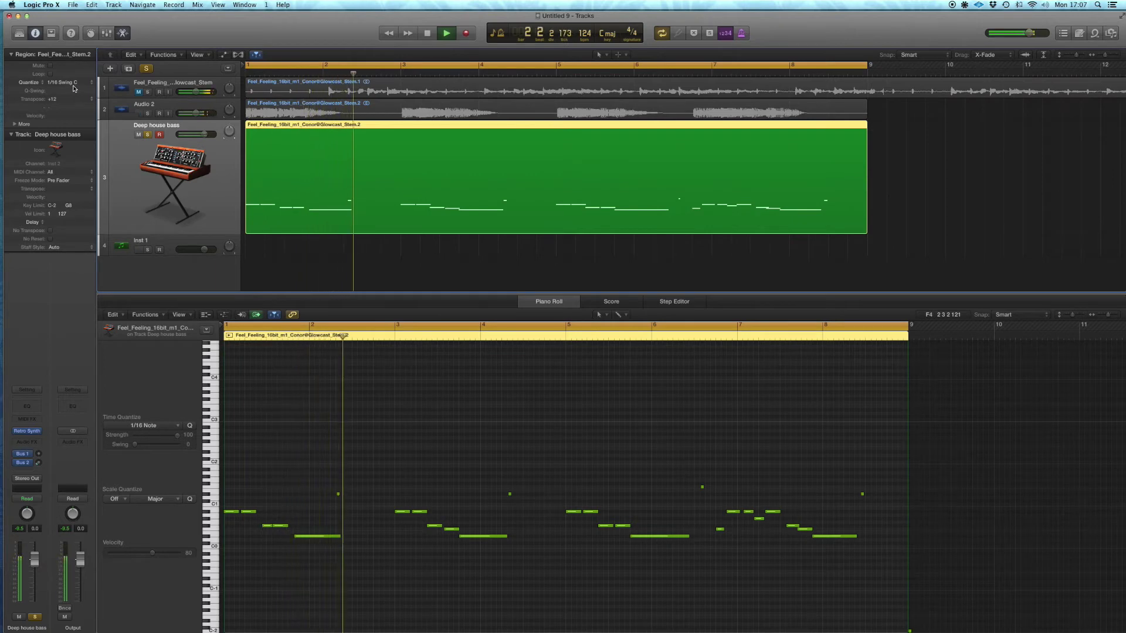
- Switch the region's quantize to 1/16 Swing B and restart playback from the beginning
{"action": "left_click", "coordinate": [91, 83]}
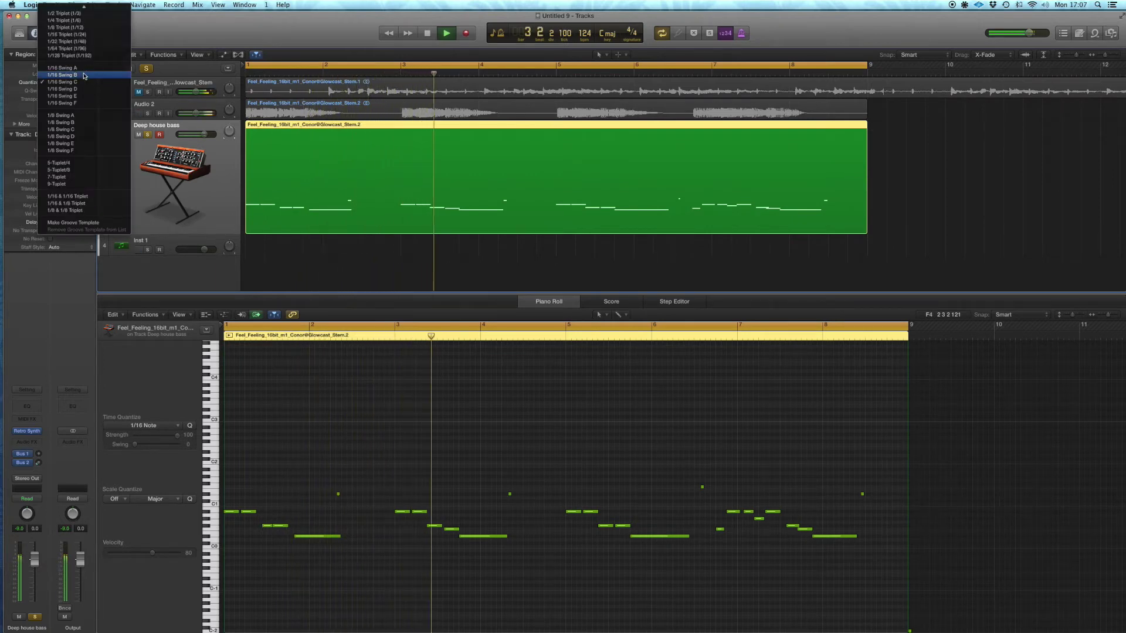
{"action": "left_click", "coordinate": [84, 75]}
{"action": "key", "text": "Return"}
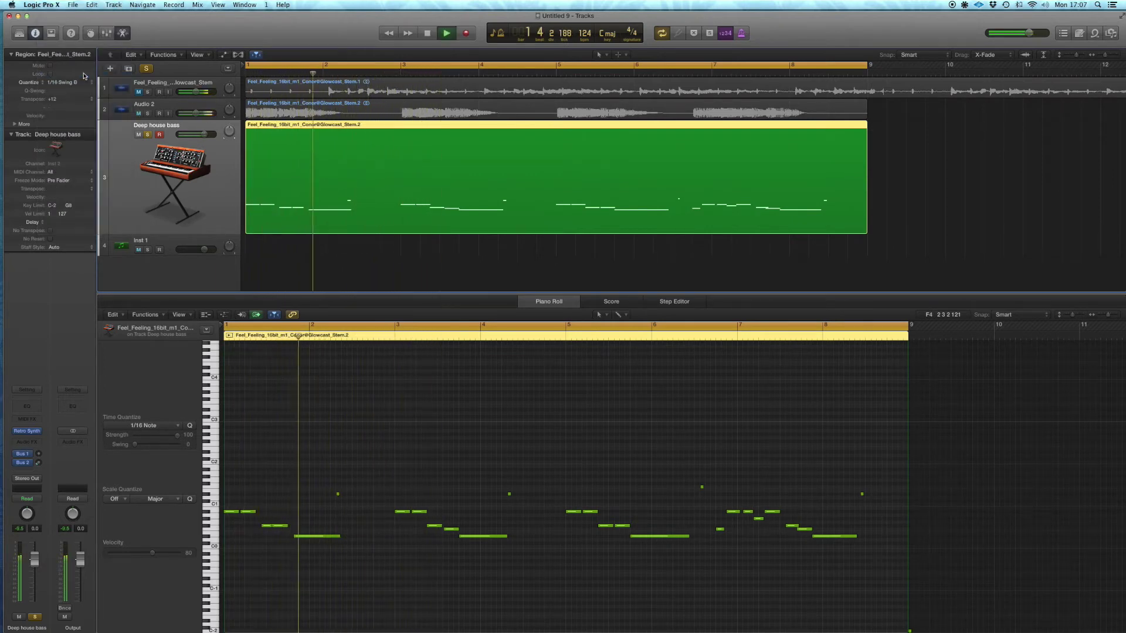
- Turn the region's quantize off, listen from the start, and stop playback
{"action": "left_click", "coordinate": [88, 82]}
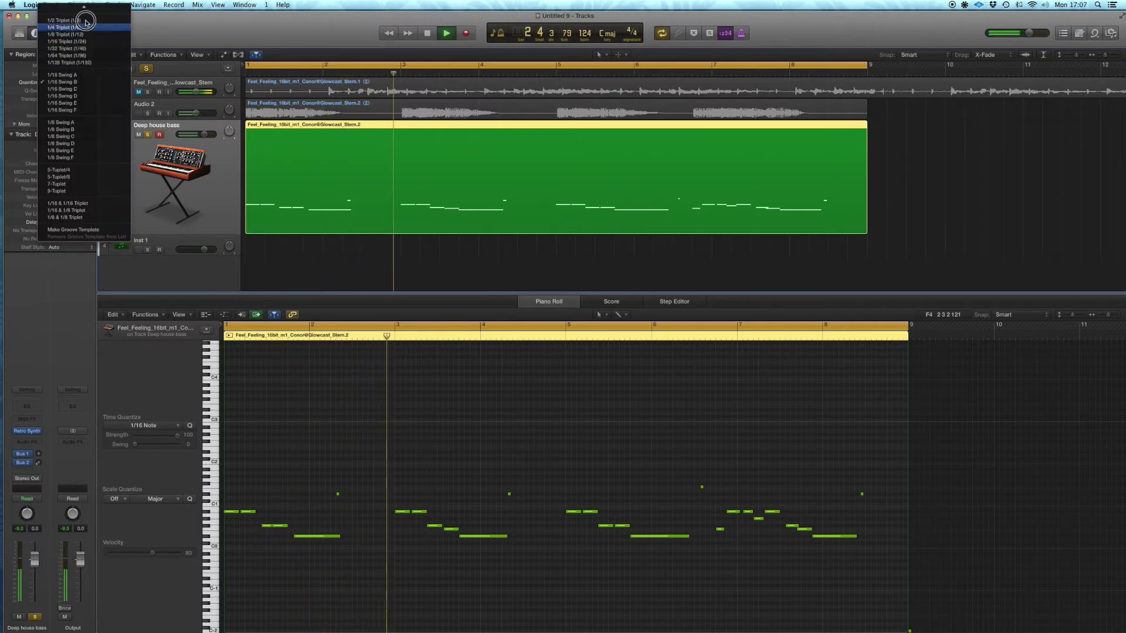
{"action": "left_click", "coordinate": [85, 8]}
{"action": "key", "text": "Return"}
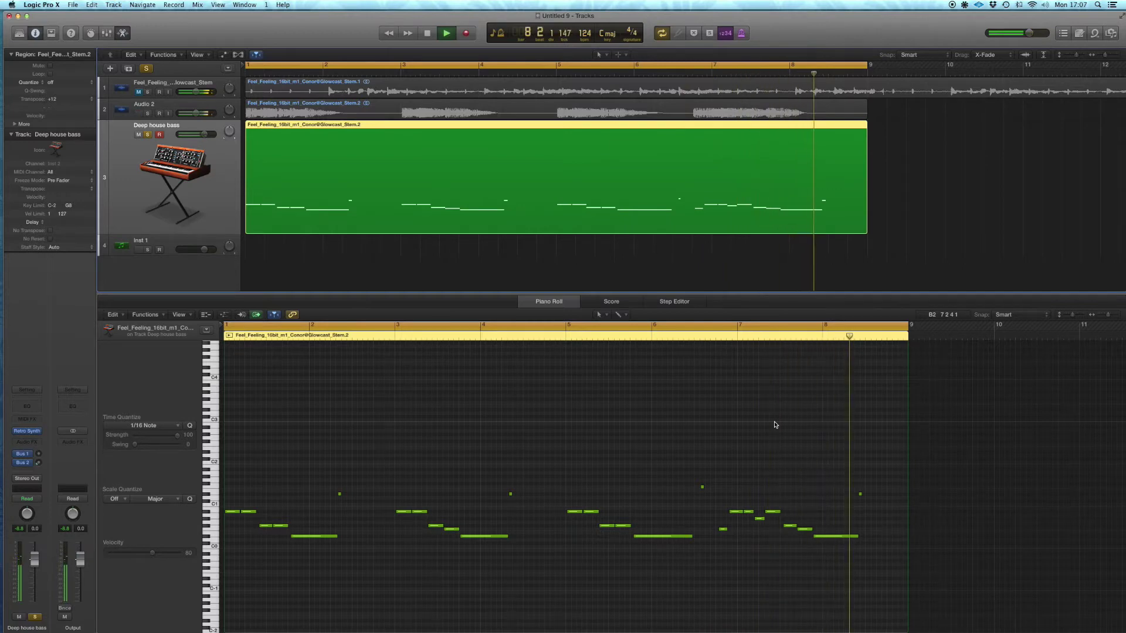
{"action": "key", "text": "space"}
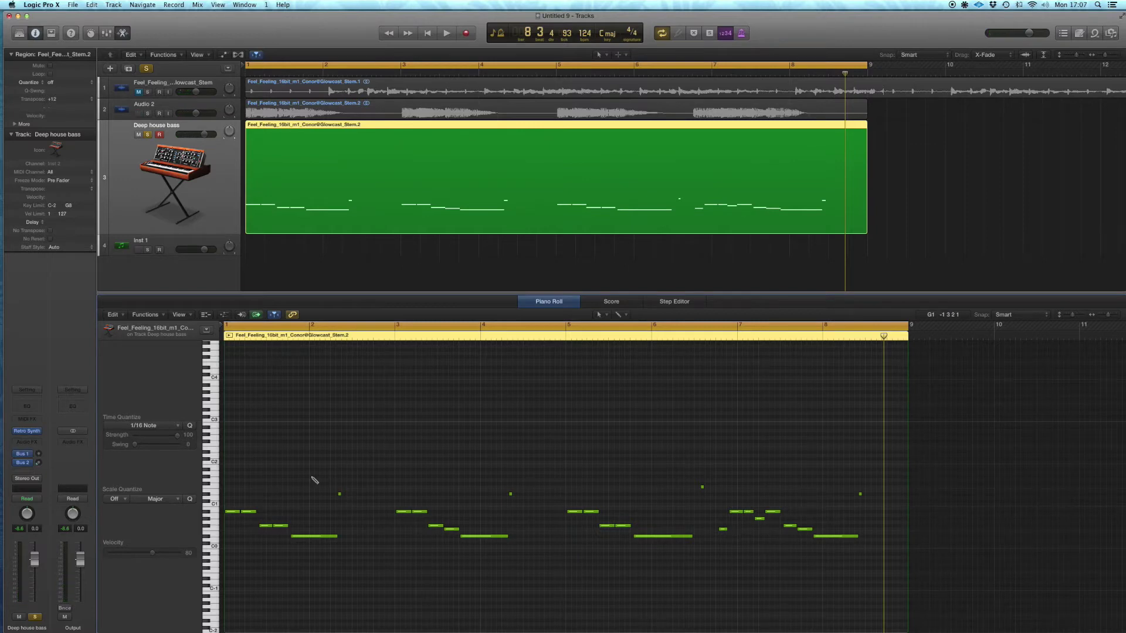
- Select all notes in the region, scale-quantize them to C# Natural Minor, and play the part
{"action": "key", "text": "super+a"}
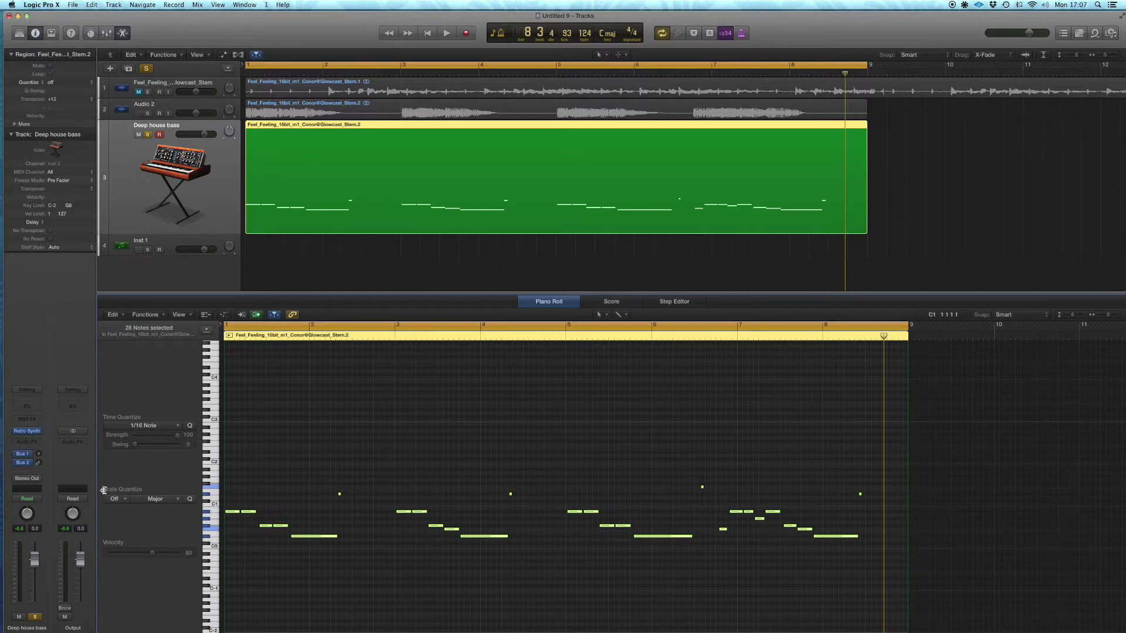
{"action": "left_click", "coordinate": [159, 500]}
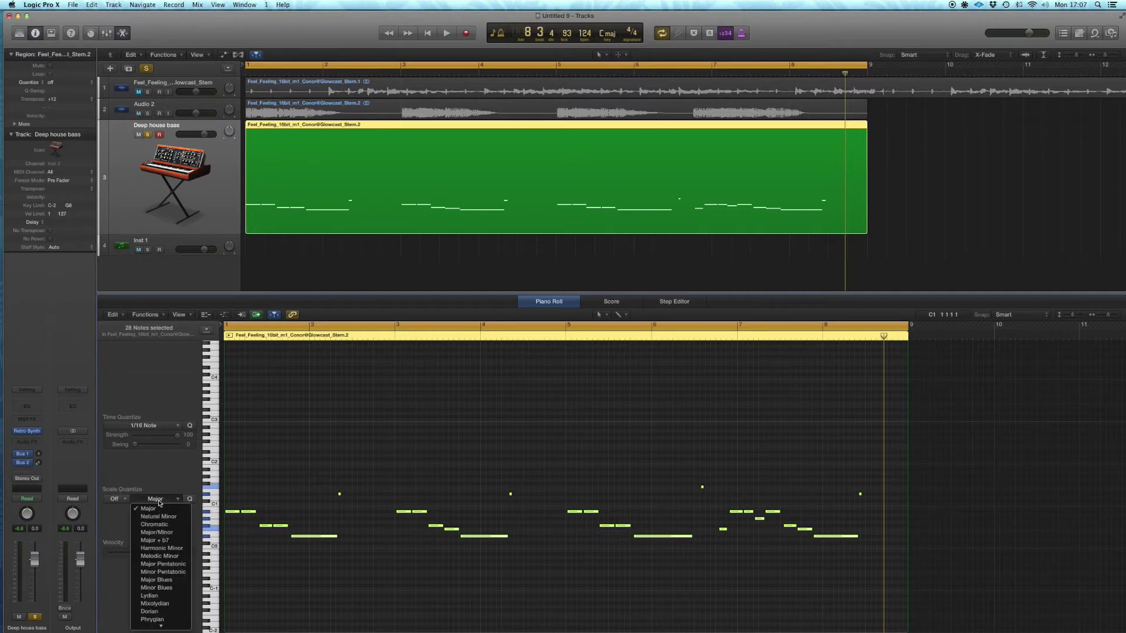
{"action": "left_click", "coordinate": [170, 518]}
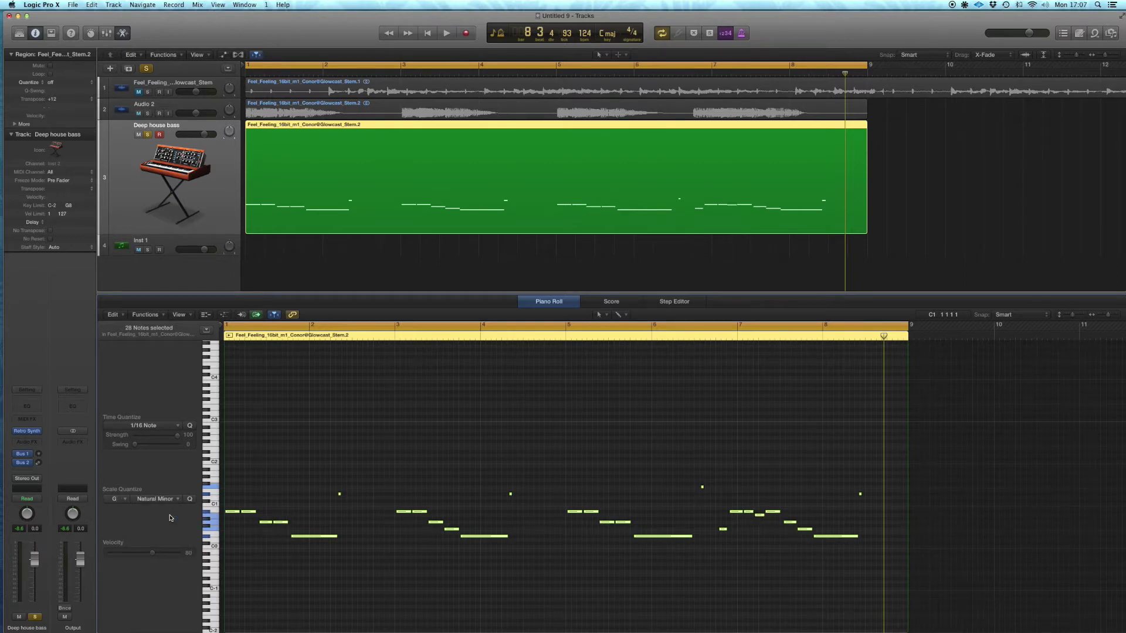
{"action": "left_click", "coordinate": [123, 500]}
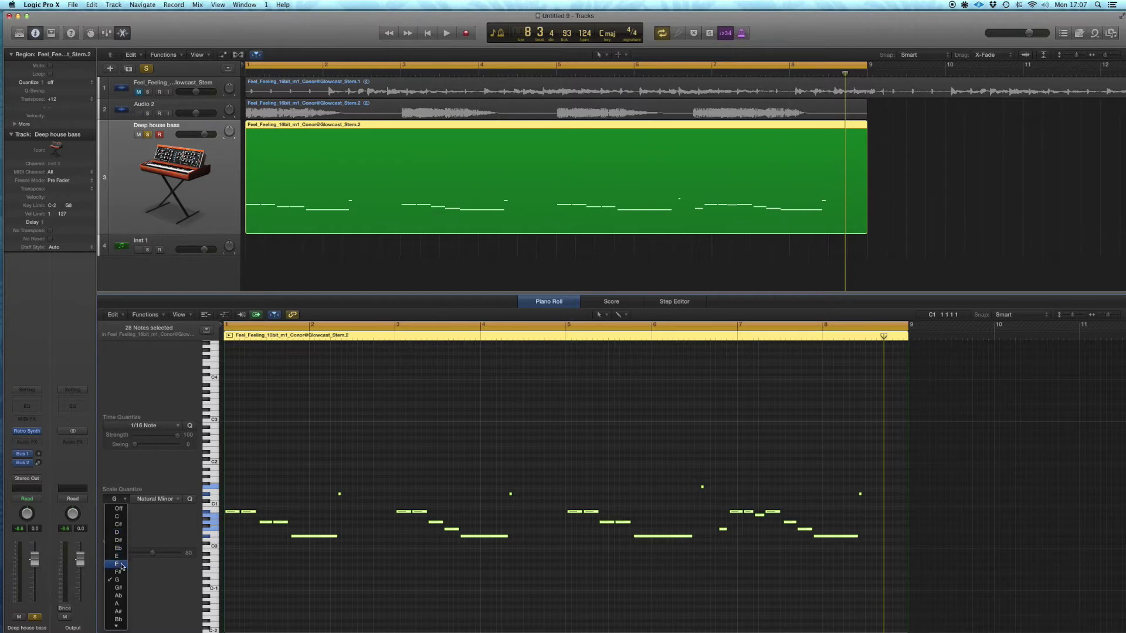
{"action": "left_click", "coordinate": [120, 526]}
{"action": "key", "text": "space"}
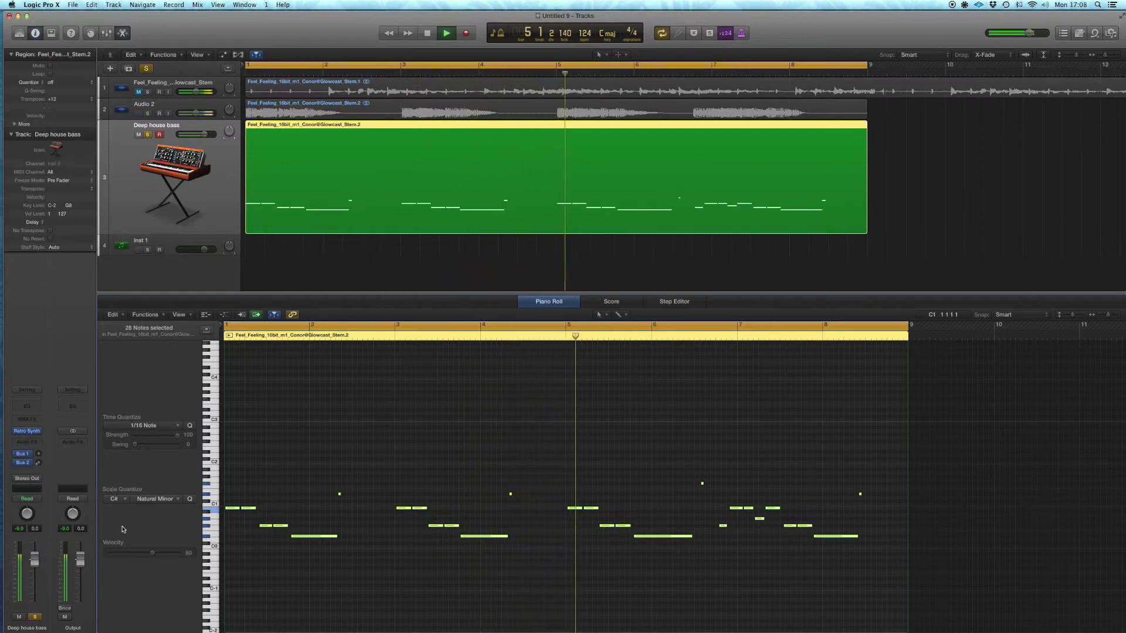
- Try F# and Bb as scale quantize keys with Natural Minor during playback
{"action": "left_click", "coordinate": [115, 499]}
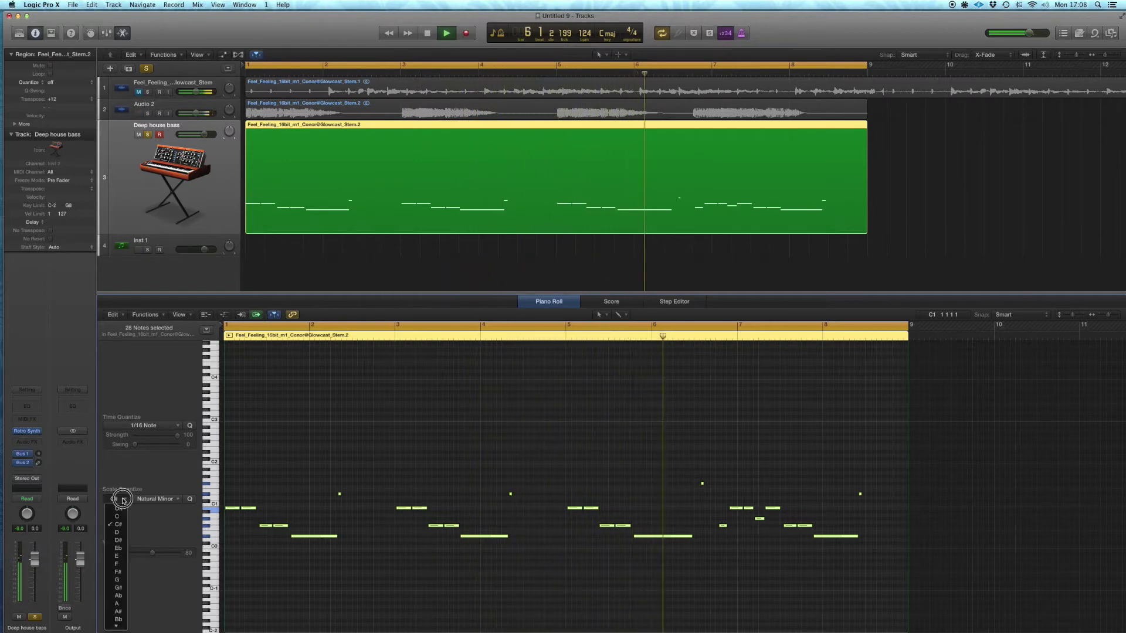
{"action": "left_click", "coordinate": [122, 572]}
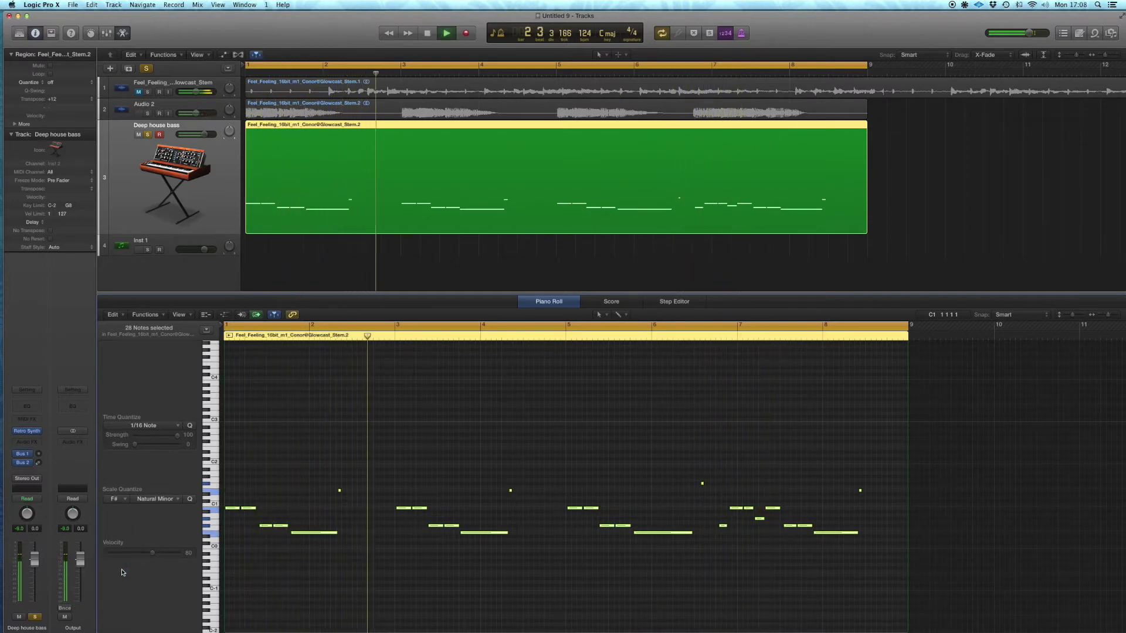
{"action": "left_click", "coordinate": [122, 502]}
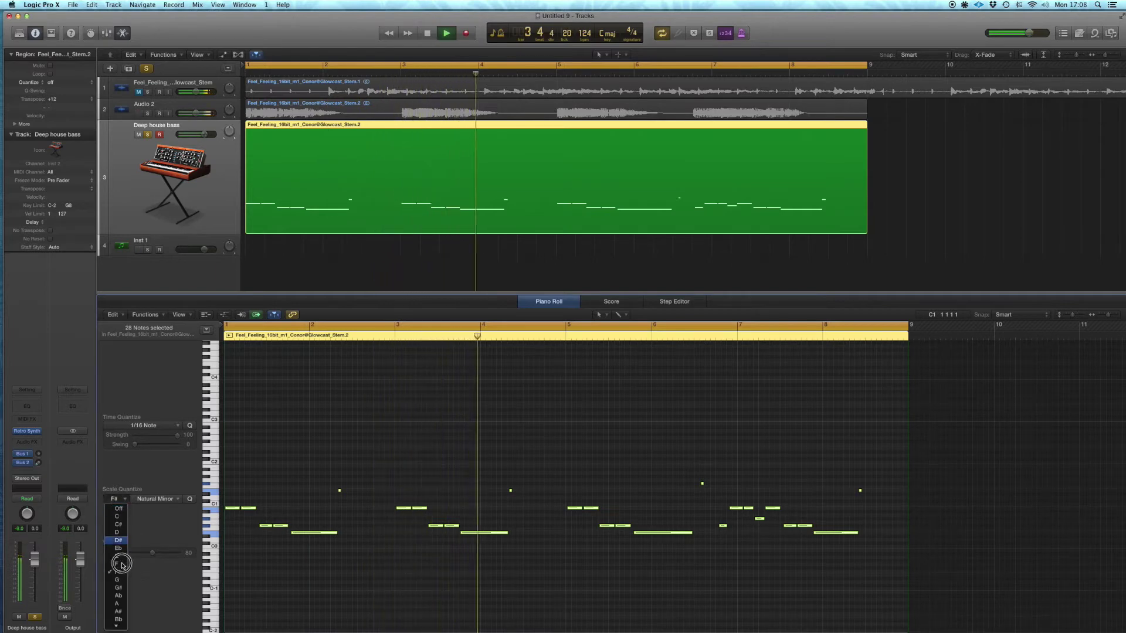
{"action": "left_click", "coordinate": [119, 620]}
{"action": "key", "text": "Return"}
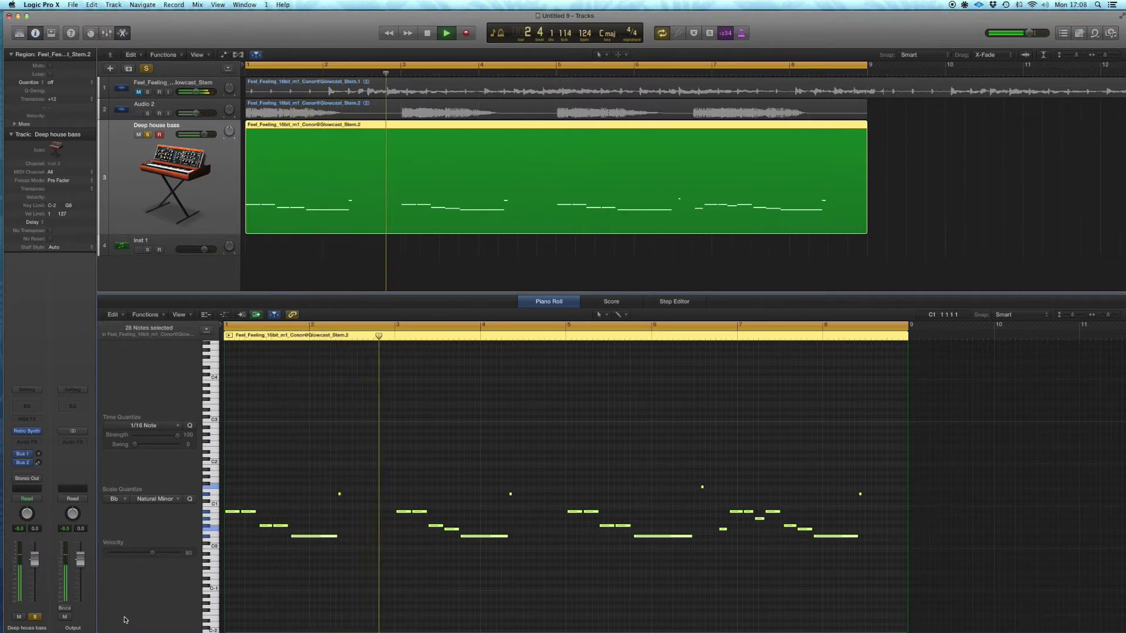
- Set the scale quantize key back to C#, listen to the part, stop playback, and close the Piano Roll
{"action": "left_click", "coordinate": [124, 502]}
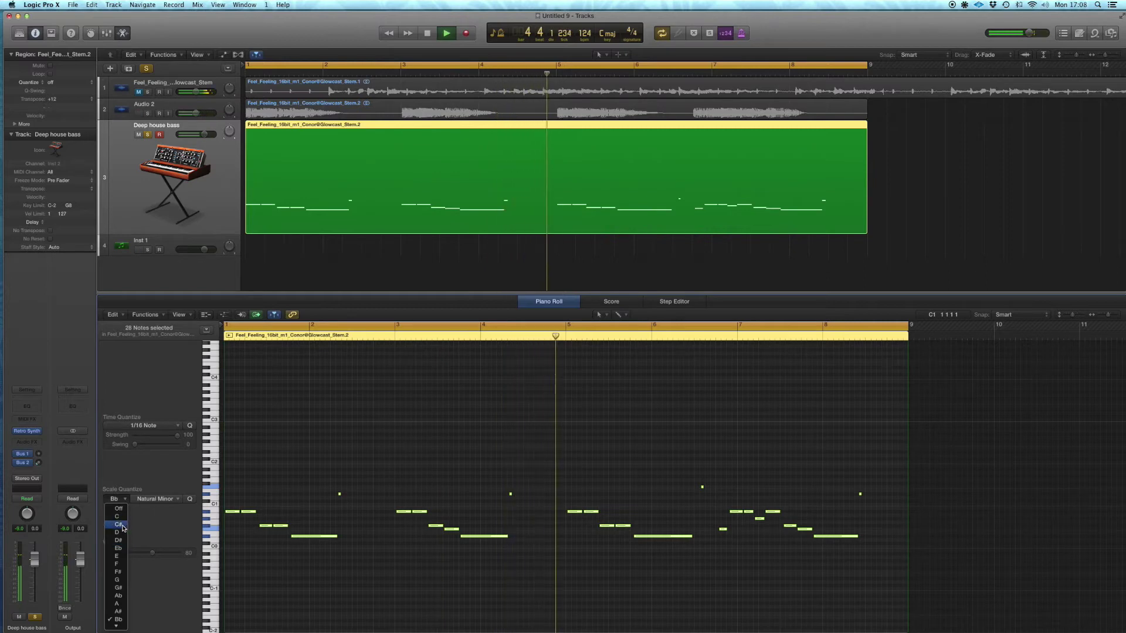
{"action": "left_click", "coordinate": [119, 525]}
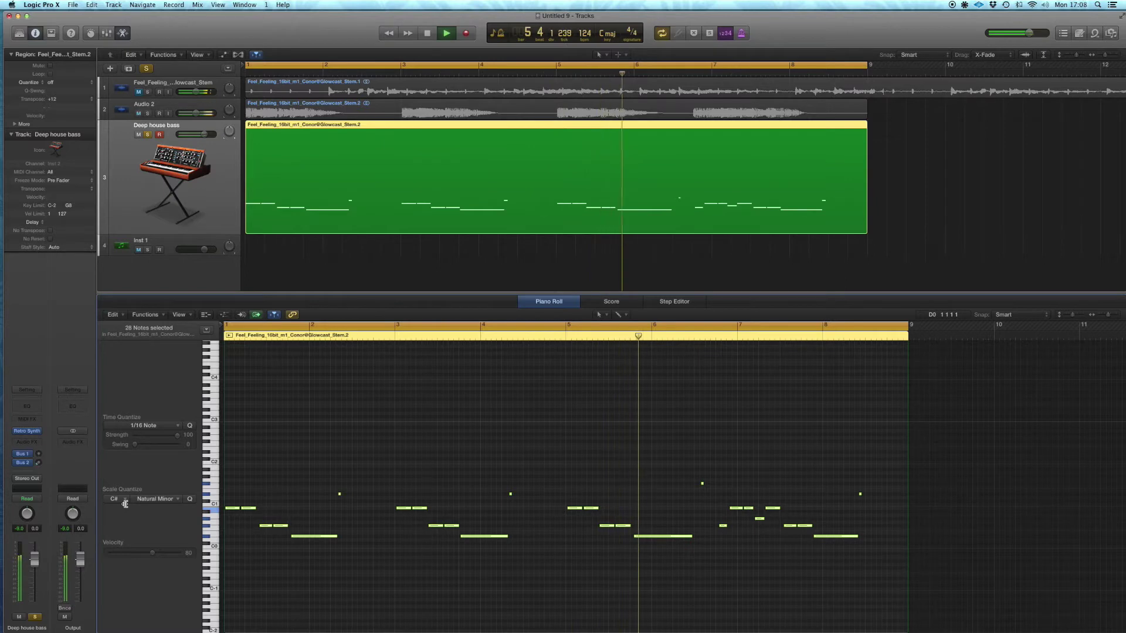
{"action": "key", "text": "space"}
{"action": "left_click", "coordinate": [547, 303]}
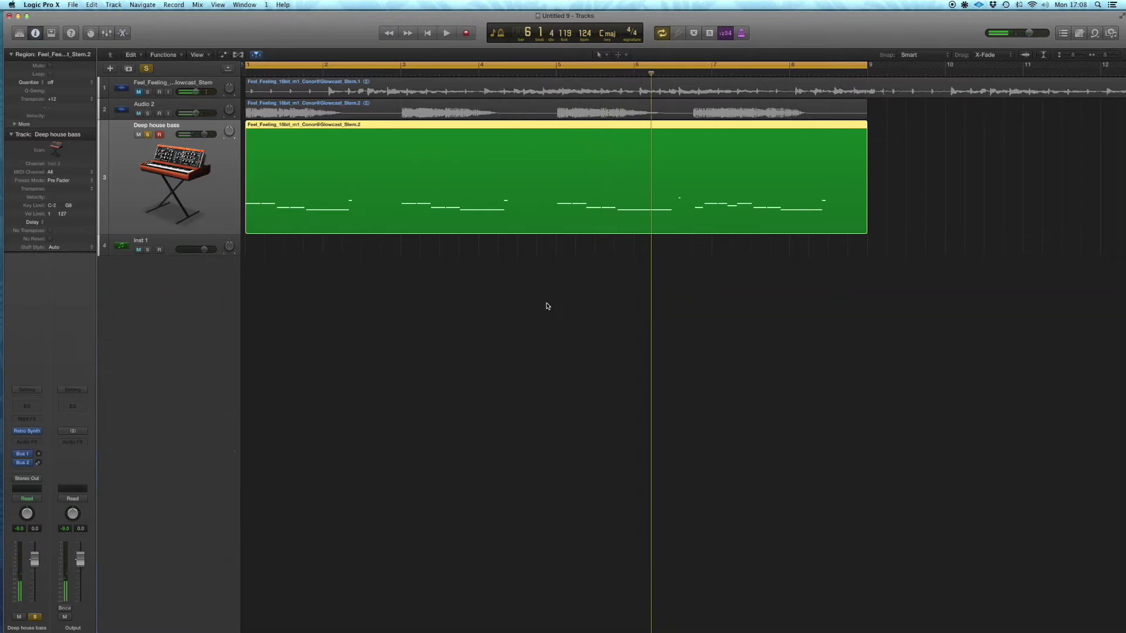
- Play the Deep house bass part from the start of the project
{"action": "left_click", "coordinate": [389, 250]}
{"action": "left_click", "coordinate": [137, 170]}
{"action": "key", "text": "Return"}
{"action": "key", "text": "space"}
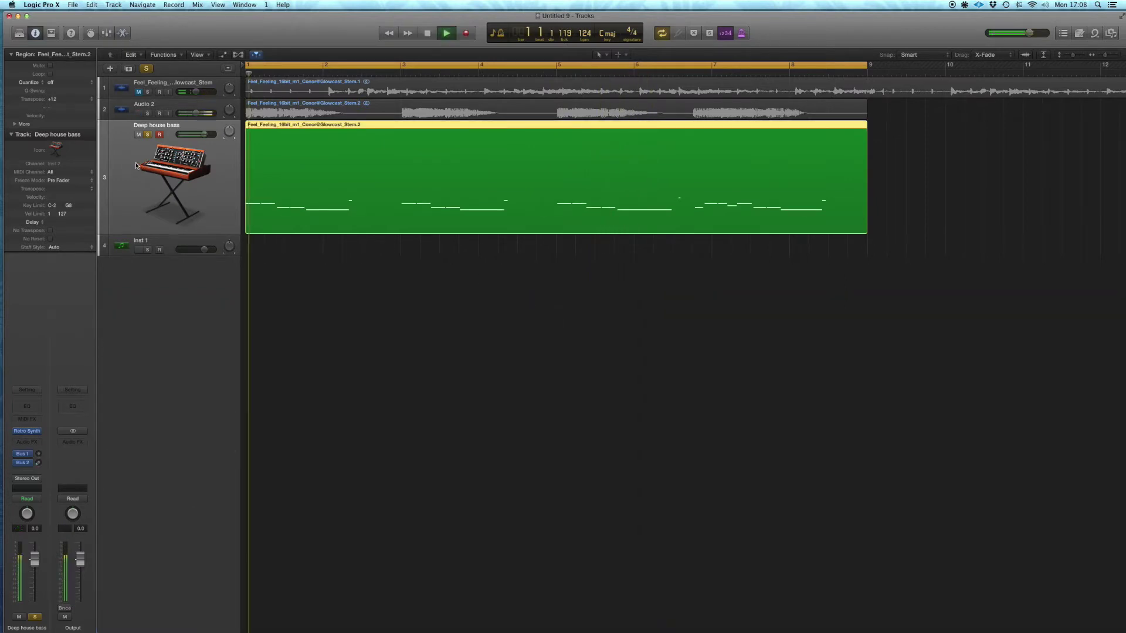
- Select the Inst 1 track and clear the solo on all tracks
{"action": "left_click", "coordinate": [179, 246]}
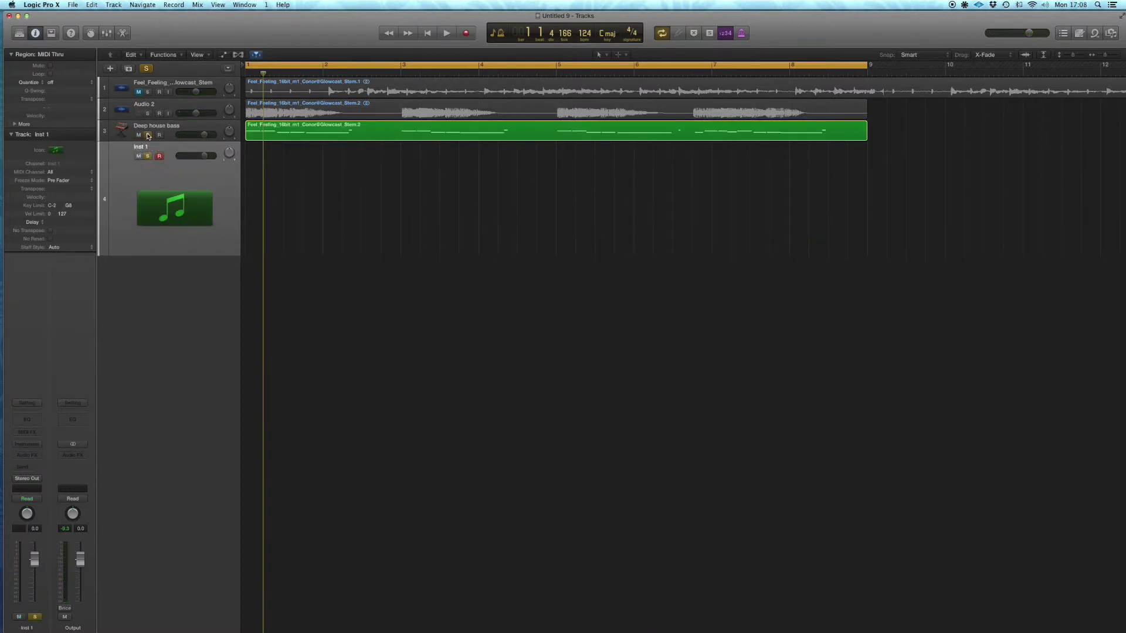
{"action": "left_click", "coordinate": [147, 135]}
{"action": "left_click", "coordinate": [146, 69]}
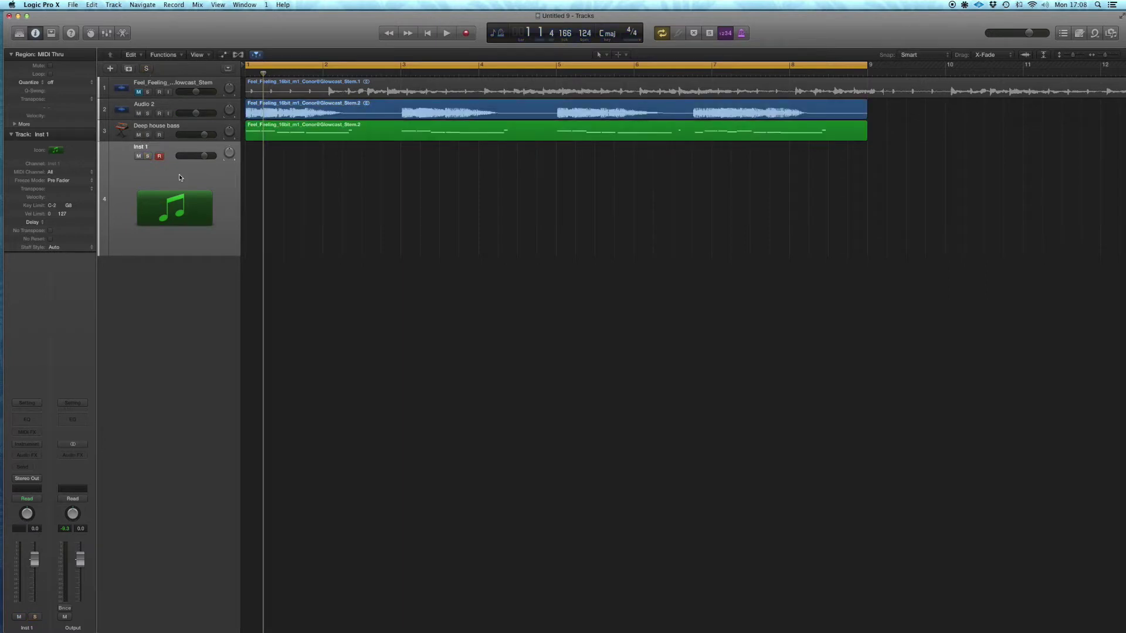
- Insert the Multi Output version of Ultrabeat on the Inst 1 track and move its window clear of the track headers
{"action": "left_click", "coordinate": [36, 446]}
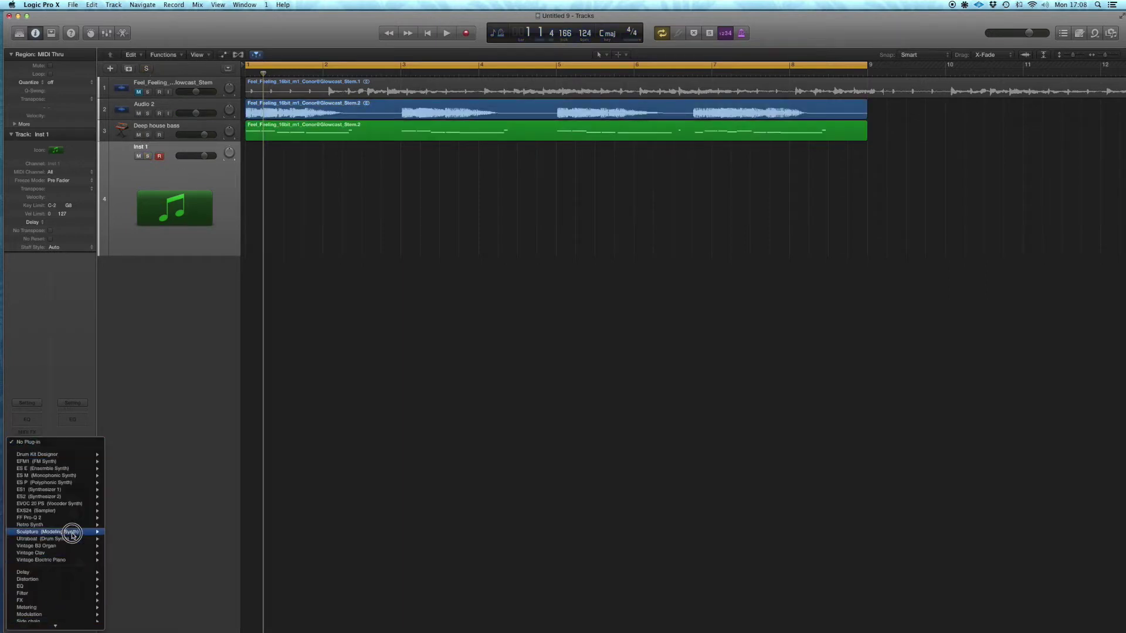
{"action": "mouse_move", "coordinate": [71, 538]}
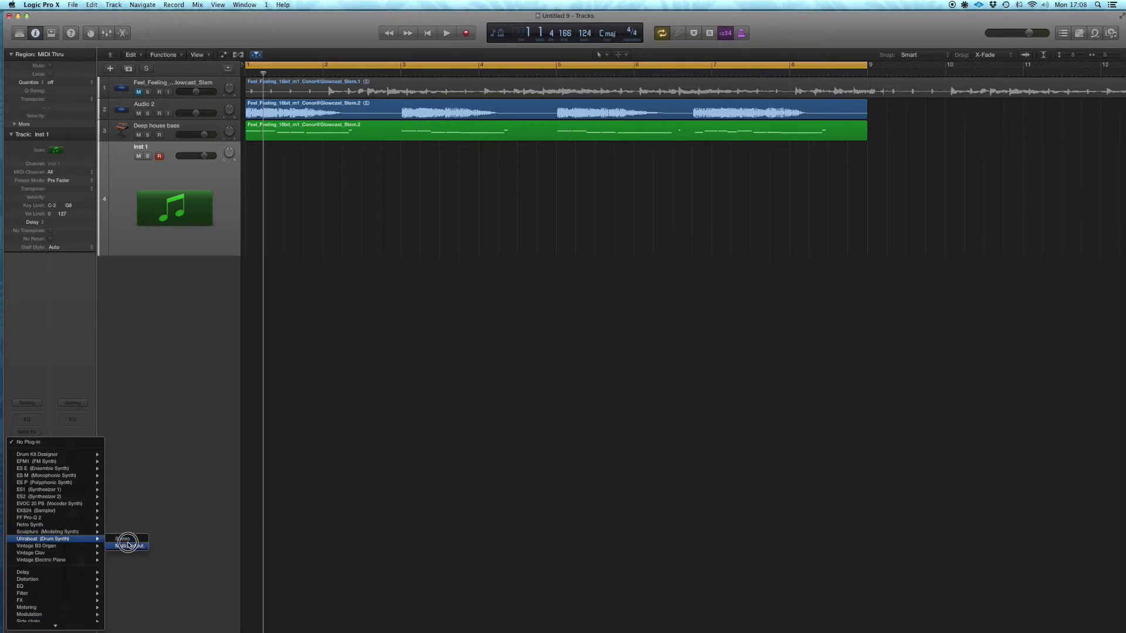
{"action": "left_click", "coordinate": [128, 545]}
{"action": "left_click_drag", "start_coordinate": [288, 63], "coordinate": [734, 95]}
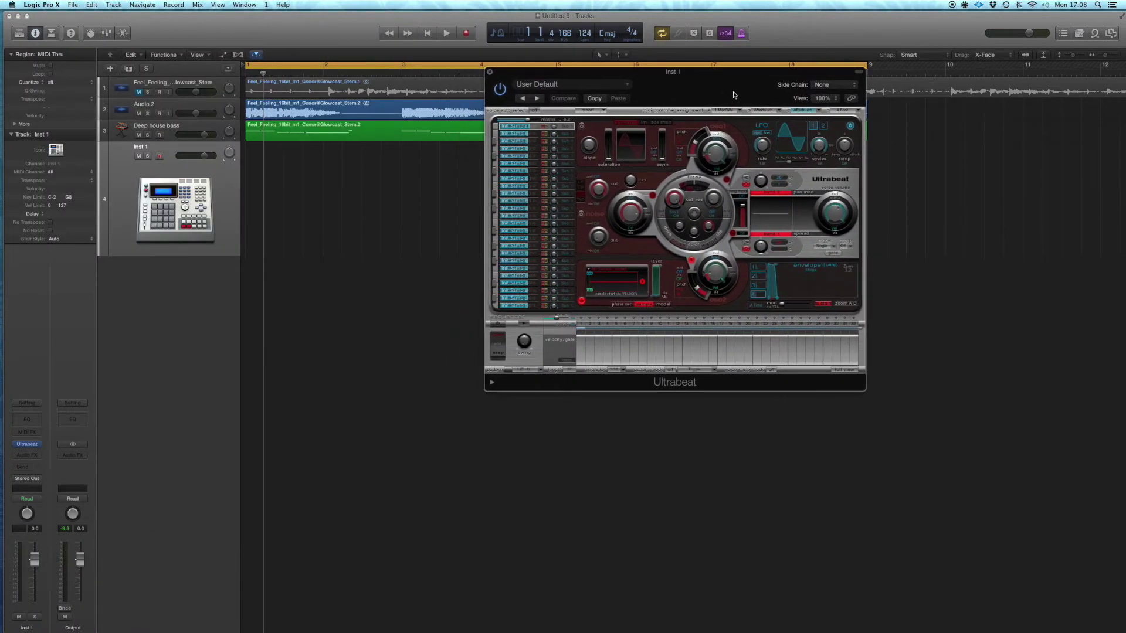
- Load the Deep House Kit drum kit in Ultrabeat and briefly audition it with the other tracks
{"action": "left_click", "coordinate": [534, 85]}
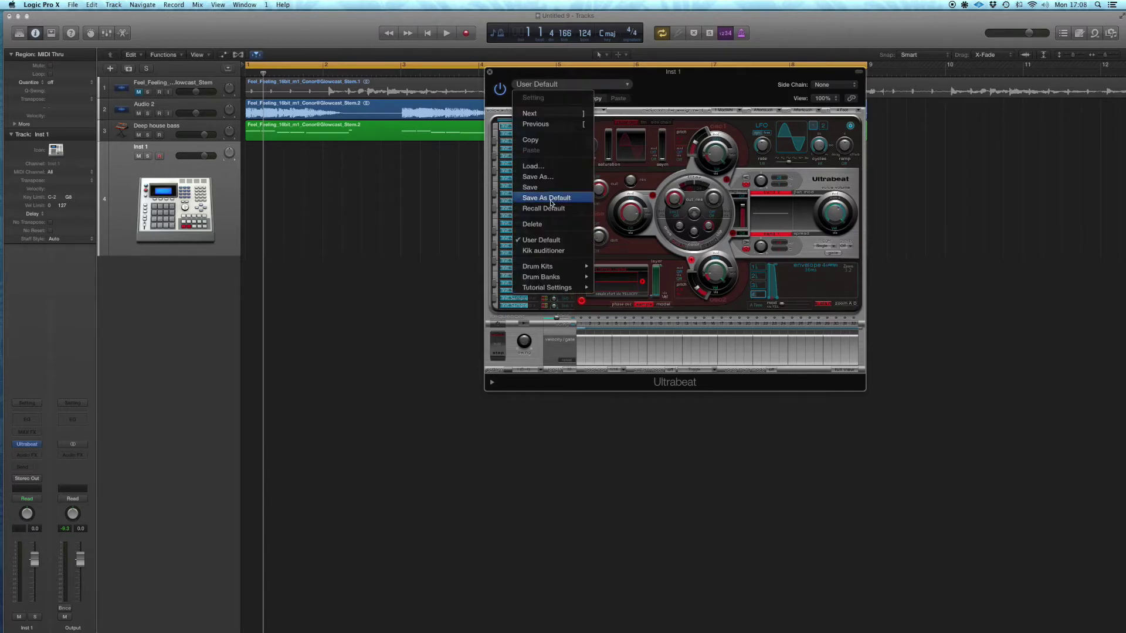
{"action": "mouse_move", "coordinate": [557, 265]}
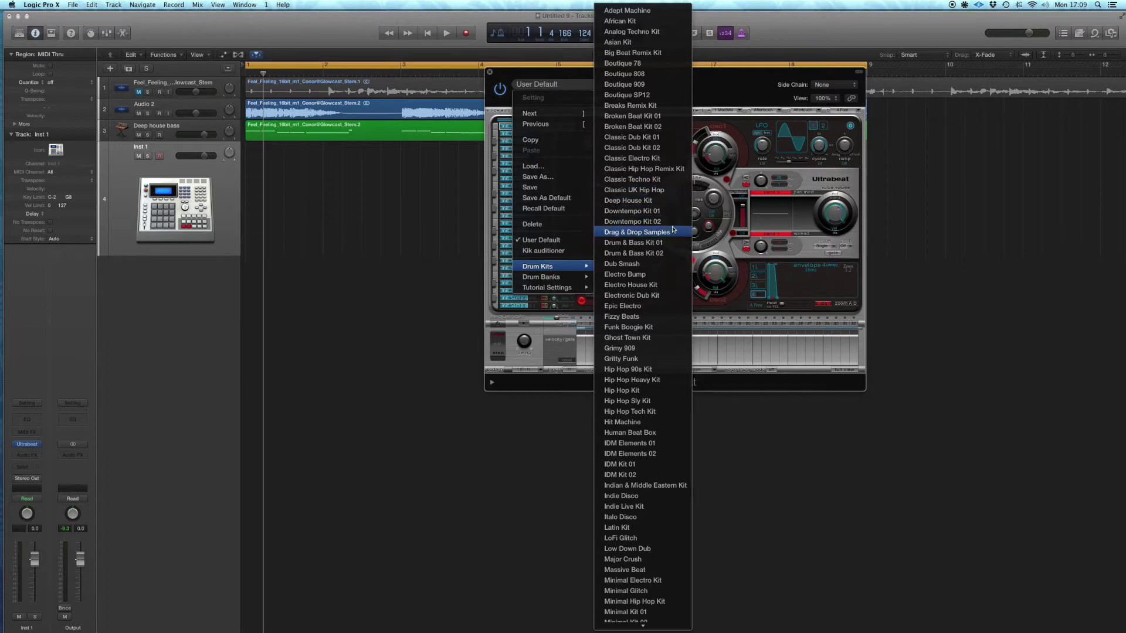
{"action": "left_click", "coordinate": [672, 203]}
{"action": "key", "text": "space"}
{"action": "key", "text": "space"}
- Turn on Ultrabeat's step sequencer, start playback, and display the full pattern grid for all drum sounds
{"action": "left_click", "coordinate": [500, 324]}
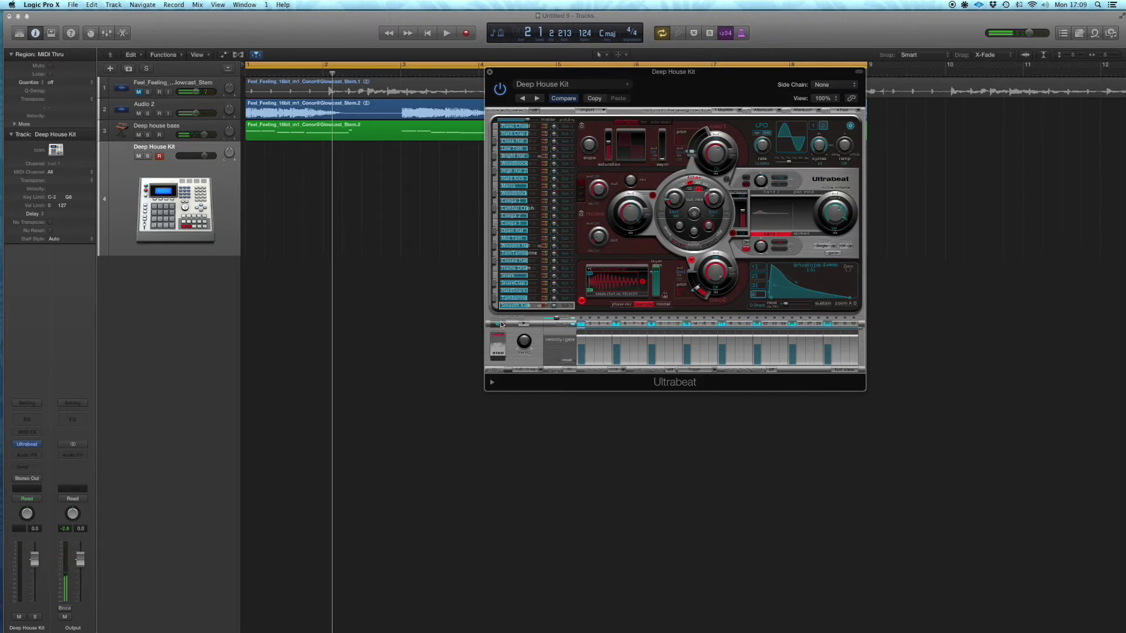
{"action": "key", "text": "space"}
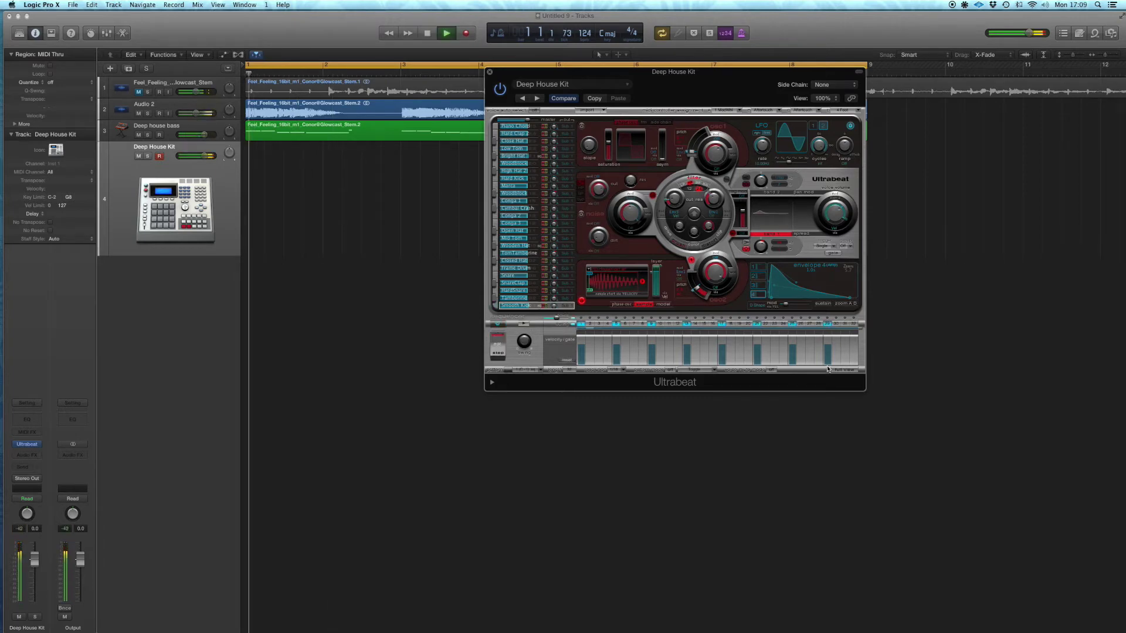
{"action": "left_click_drag", "start_coordinate": [789, 201], "coordinate": [765, 238]}
{"action": "left_click", "coordinate": [820, 405]}
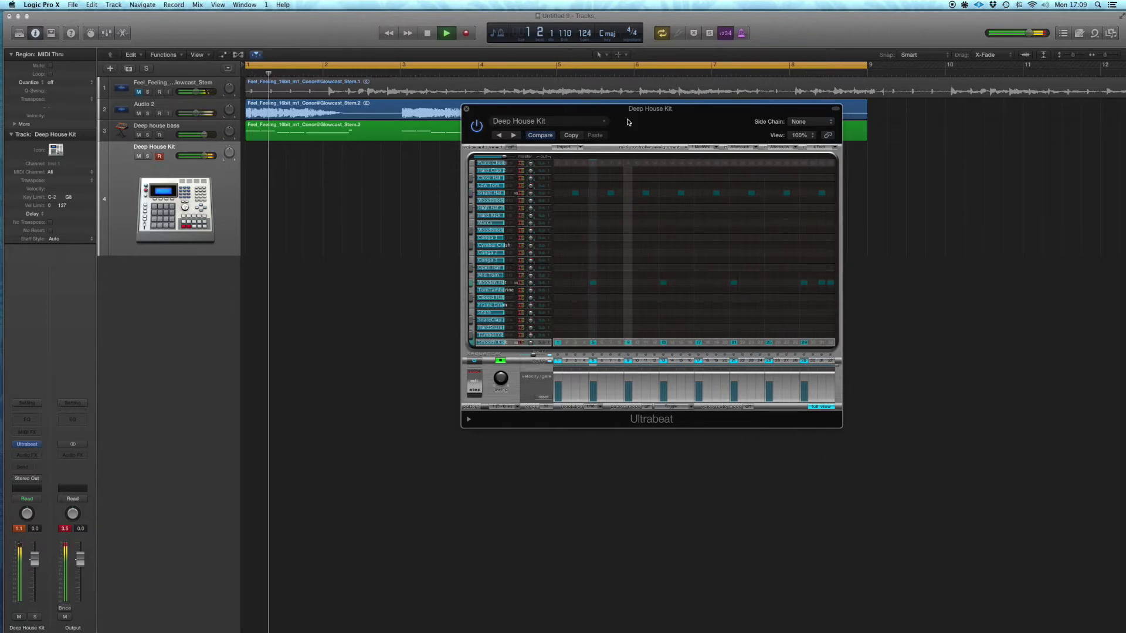
- Examine the short high D#1 notes of the Deep house bass region in the Piano Roll, ending with playback stopped and the windows closed
{"action": "left_click_drag", "start_coordinate": [586, 108], "coordinate": [785, 160]}
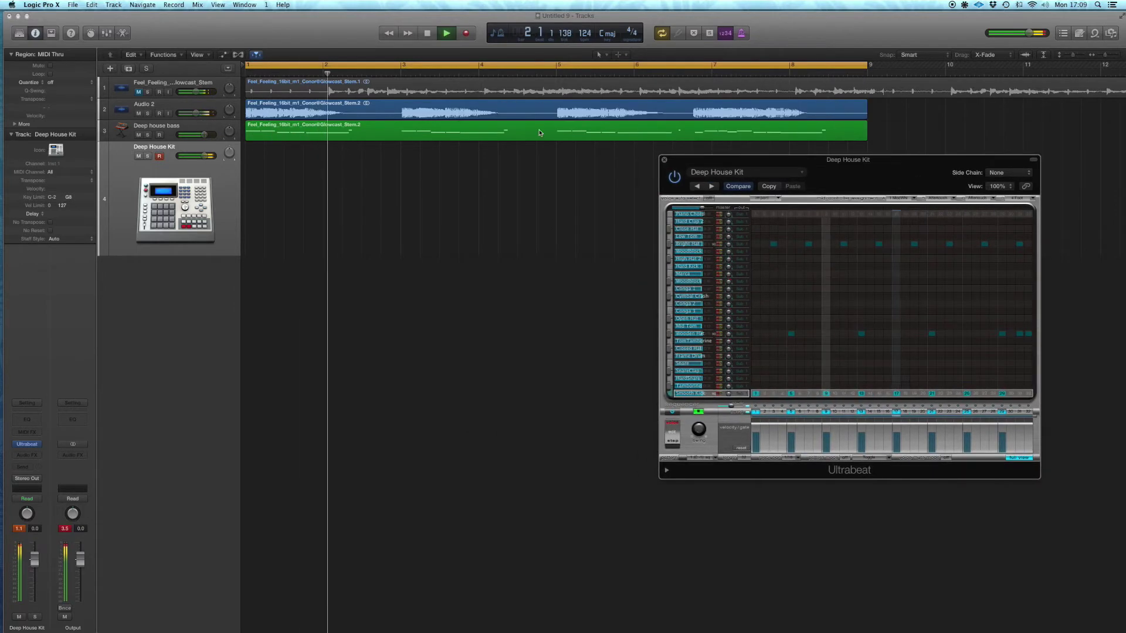
{"action": "double_click", "coordinate": [400, 135]}
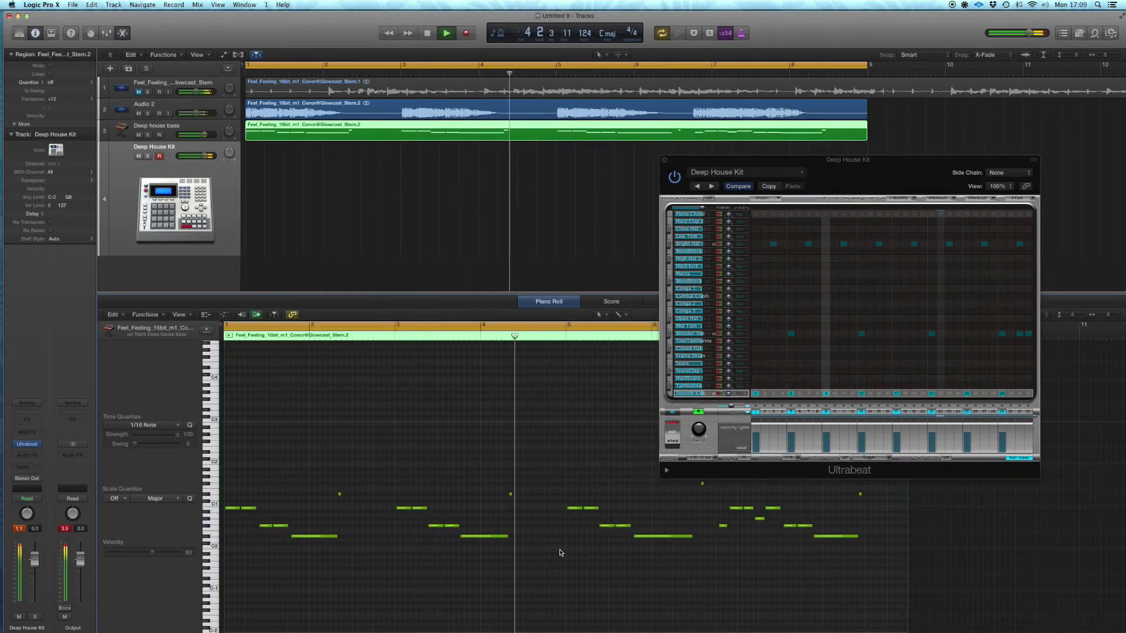
{"action": "scroll", "coordinate": [562, 552], "scroll_direction": "down", "scroll_amount": 2}
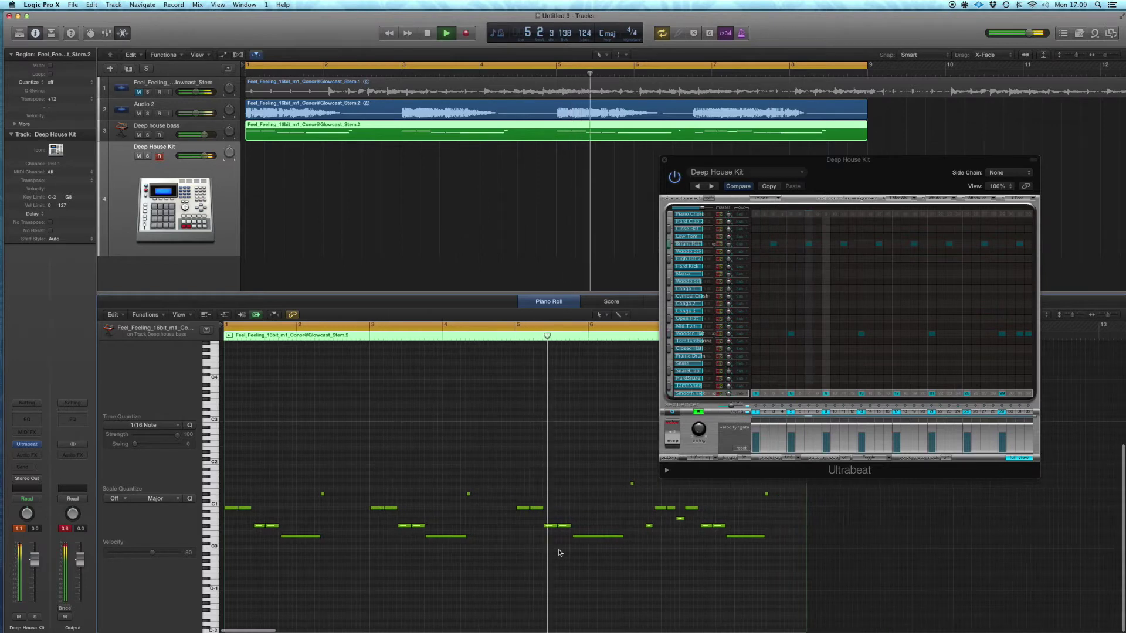
{"action": "left_click", "coordinate": [633, 494], "text": "super"}
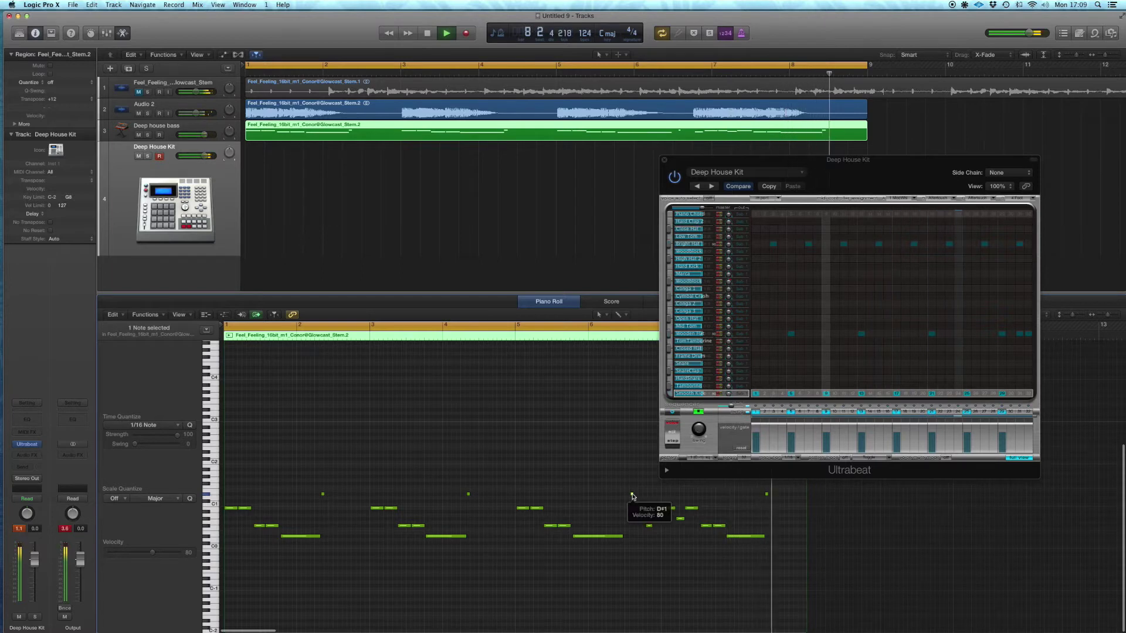
{"action": "key", "text": "space"}
{"action": "left_click", "coordinate": [664, 161]}
{"action": "left_click", "coordinate": [555, 303]}
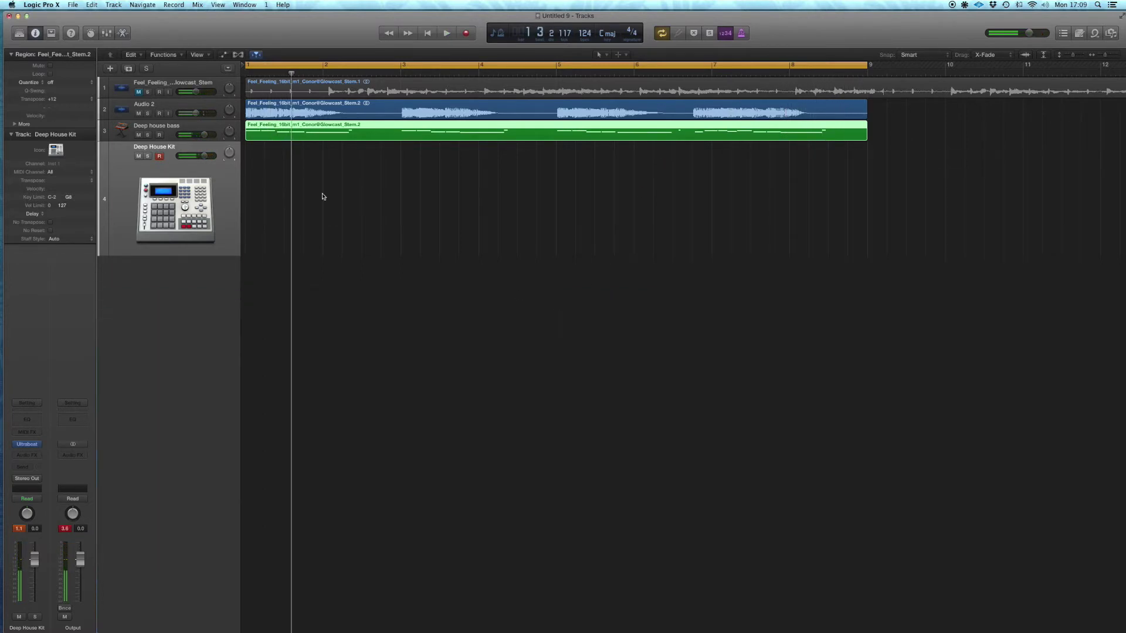
- Create a new software instrument track directly below the Deep house bass track
{"action": "left_click", "coordinate": [204, 128]}
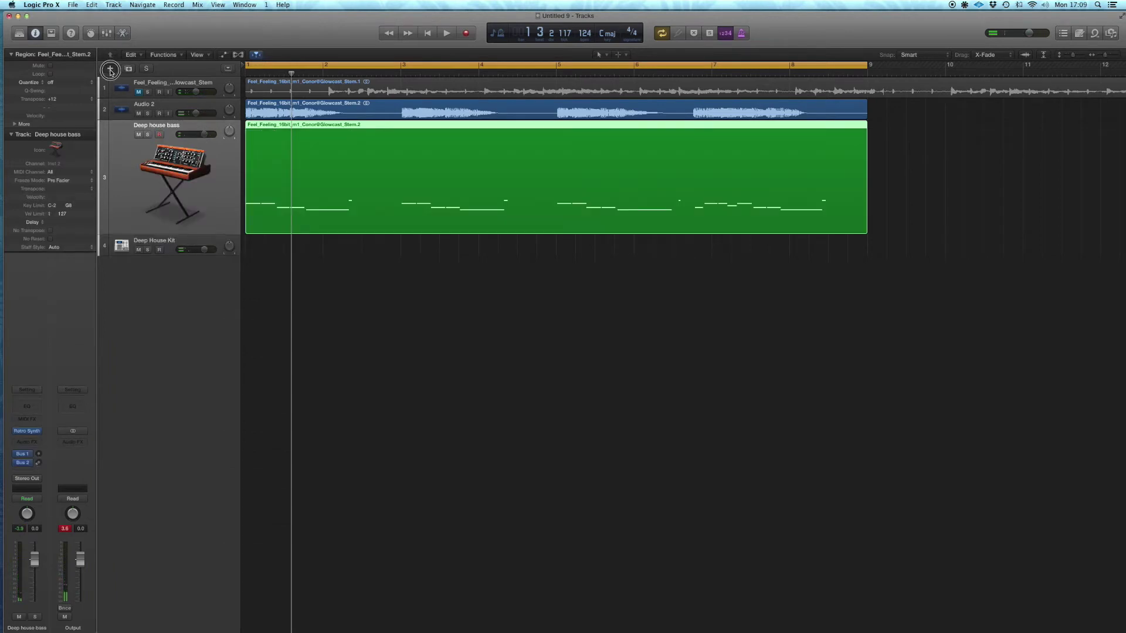
{"action": "left_click", "coordinate": [111, 69]}
{"action": "left_click", "coordinate": [482, 44]}
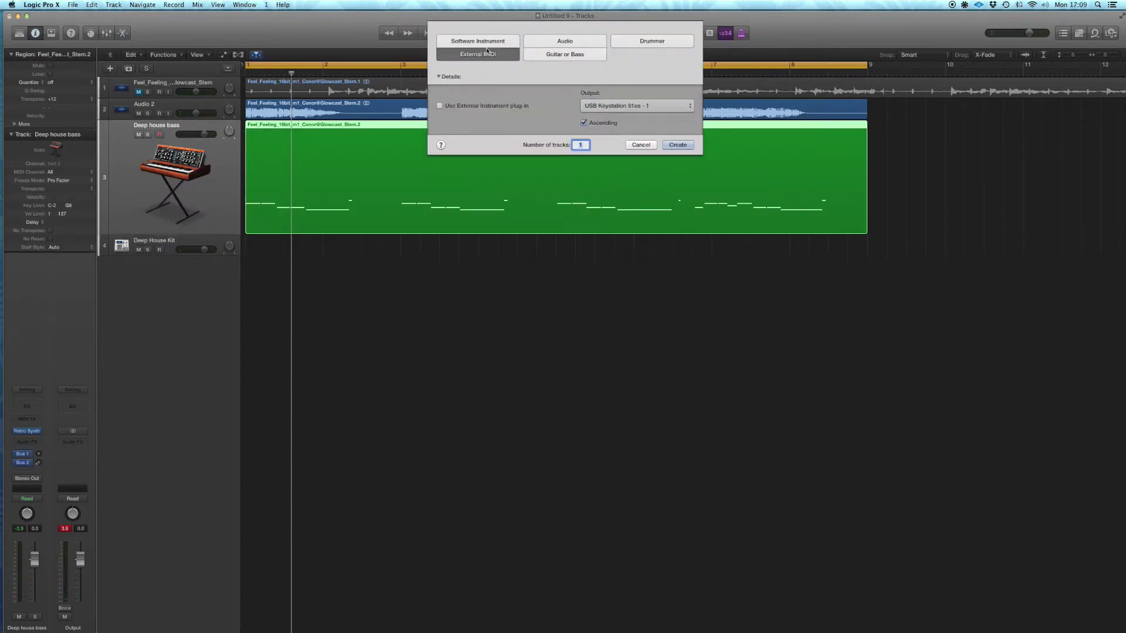
{"action": "left_click", "coordinate": [677, 152]}
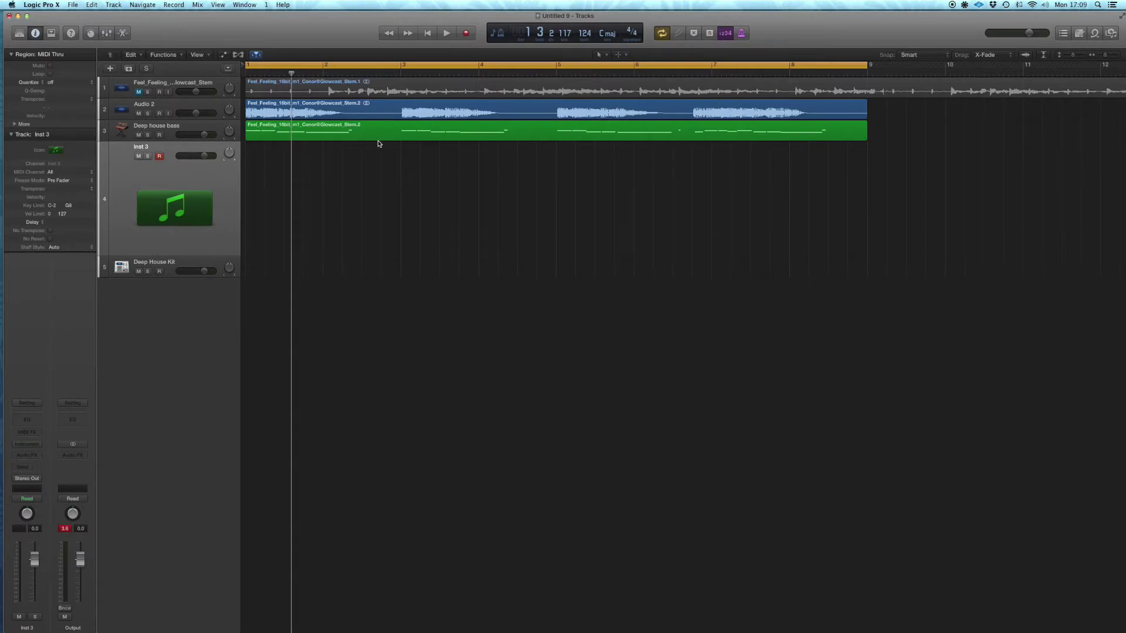
- Copy the Deep house bass region to the Inst 3 track and delete all its notes except the short high ones
{"action": "left_click_drag", "start_coordinate": [381, 141], "coordinate": [372, 193]}
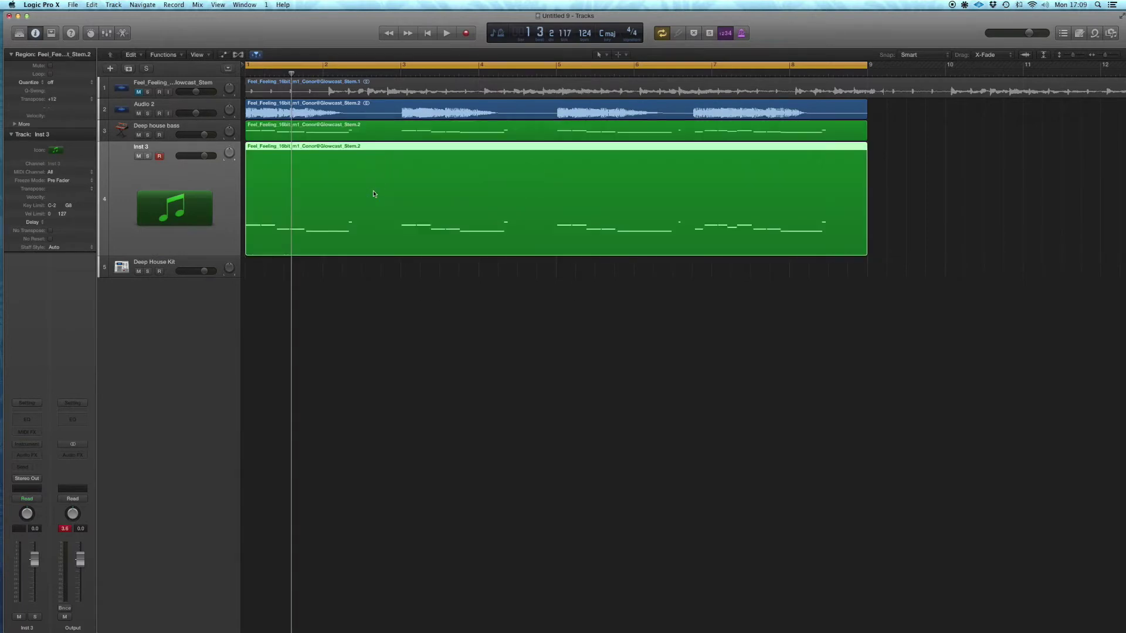
{"action": "double_click", "coordinate": [381, 199]}
{"action": "left_click_drag", "start_coordinate": [783, 570], "coordinate": [232, 509]}
{"action": "key", "text": "Delete"}
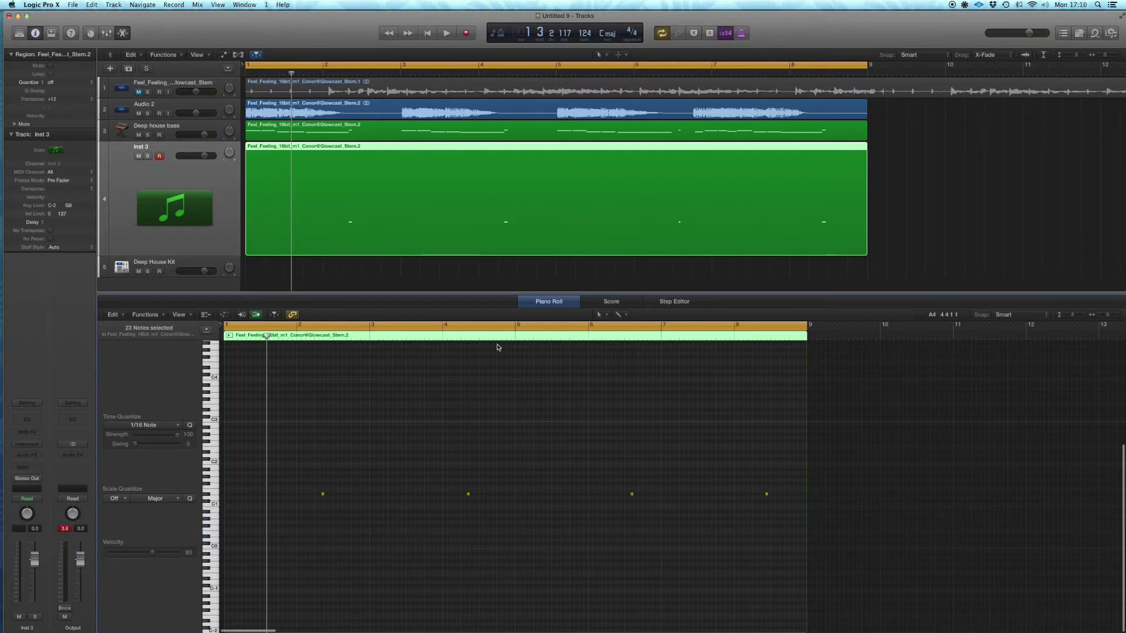
{"action": "left_click", "coordinate": [543, 302]}
- Delete the four short high notes from the original Deep house bass region and close the editor
{"action": "double_click", "coordinate": [405, 132]}
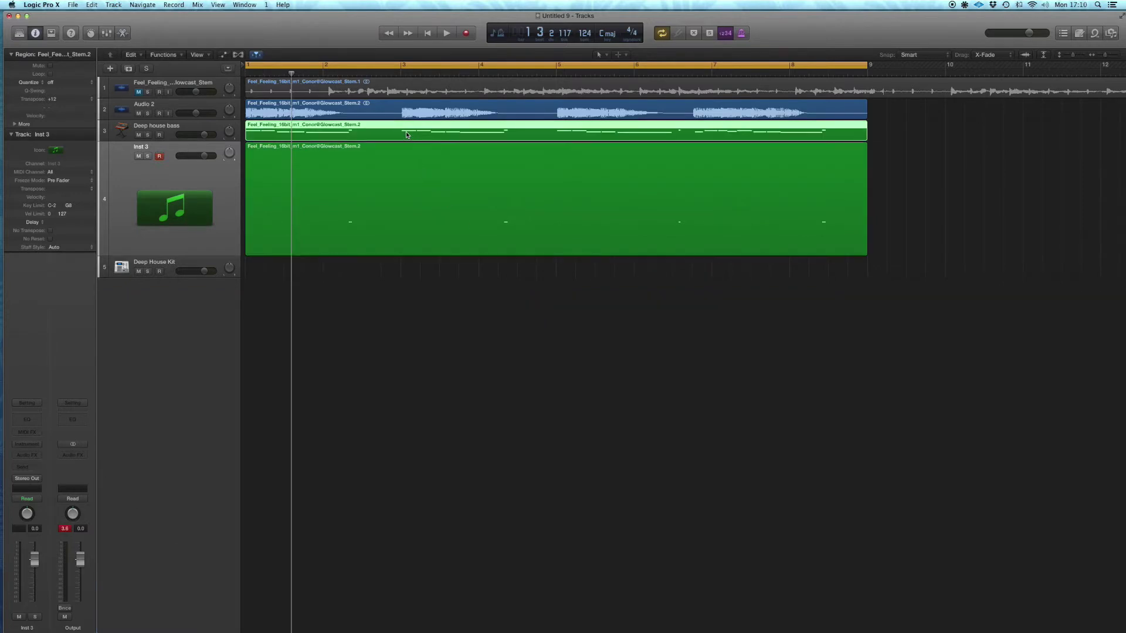
{"action": "left_click_drag", "start_coordinate": [776, 496], "coordinate": [290, 432]}
{"action": "key", "text": "Delete"}
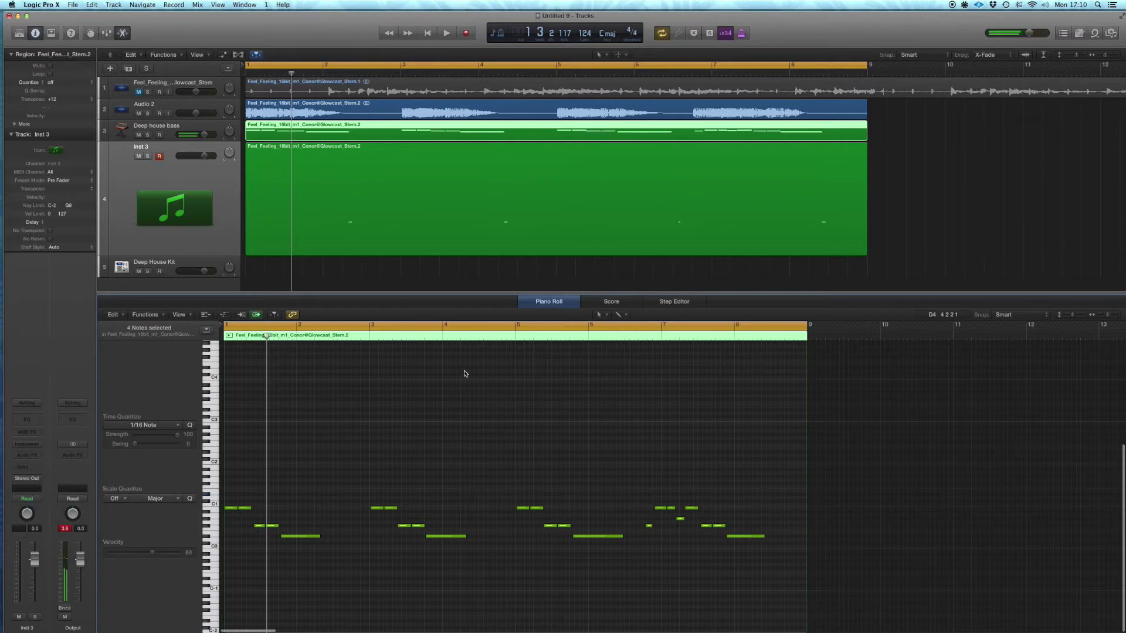
{"action": "left_click", "coordinate": [541, 304]}
- Start playback, reopen Ultrabeat on the Deep House Kit track, and move its window below the regions
{"action": "key", "text": "space"}
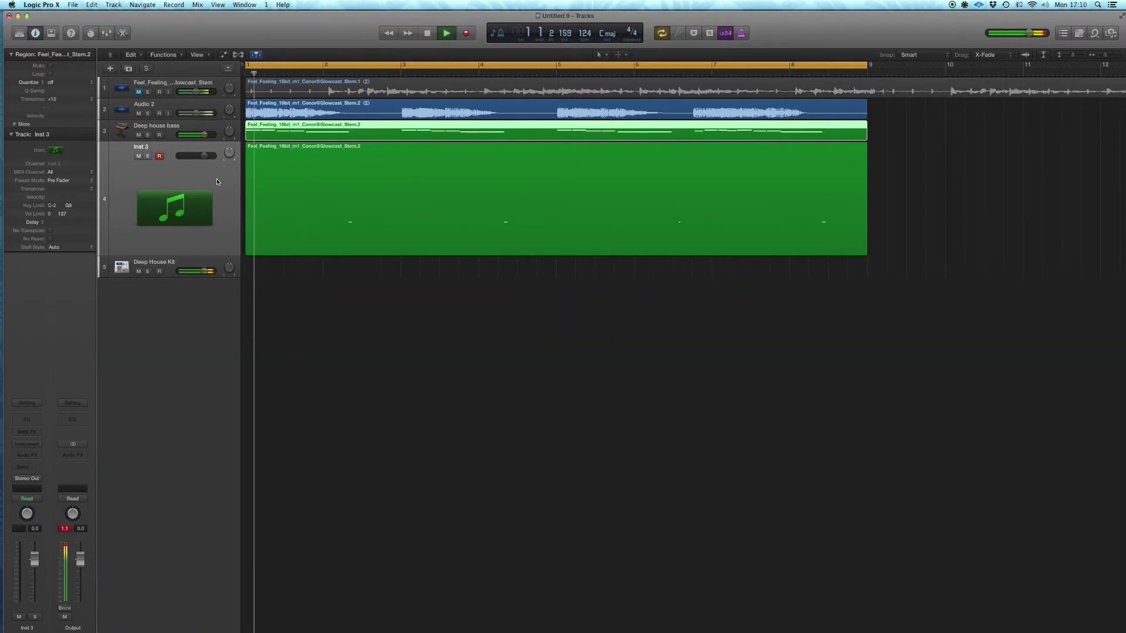
{"action": "left_click", "coordinate": [199, 261]}
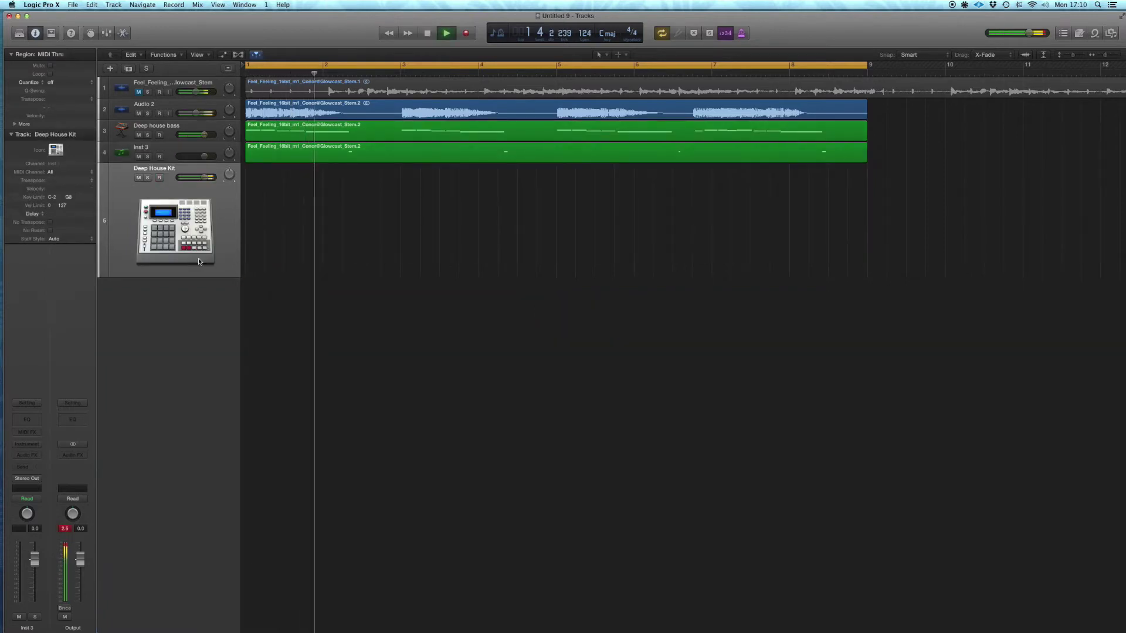
{"action": "left_click", "coordinate": [28, 445]}
{"action": "left_click_drag", "start_coordinate": [777, 160], "coordinate": [569, 166]}
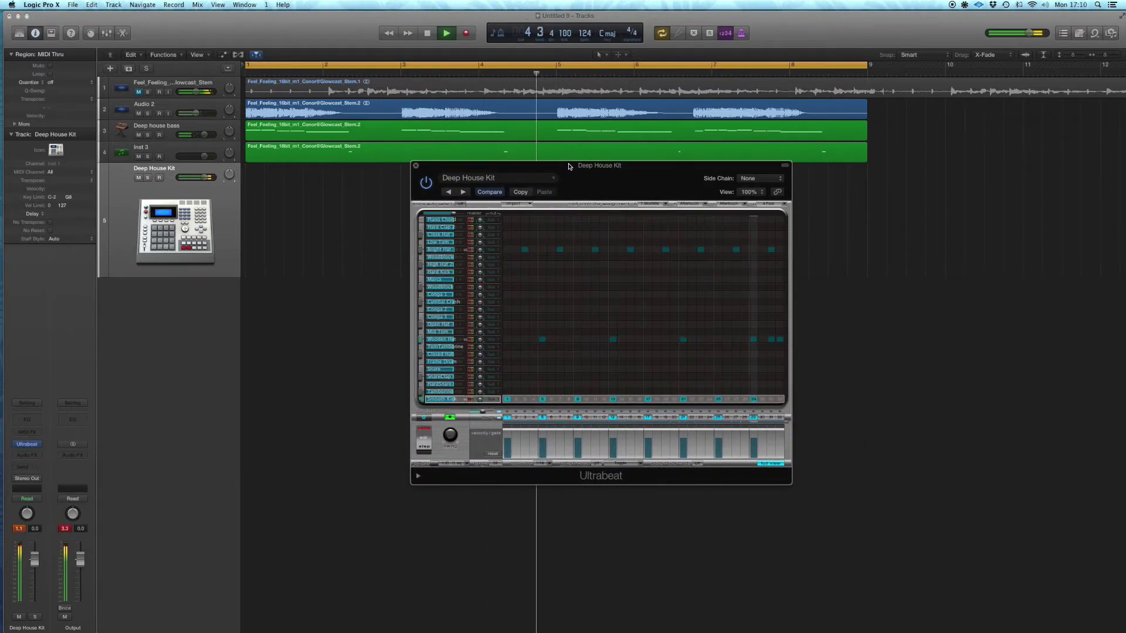
- Switch Ultrabeat from the full pattern grid to the sound controls, stop playback, and initialize the Bright Hat sound as Sample
{"action": "left_click", "coordinate": [442, 251]}
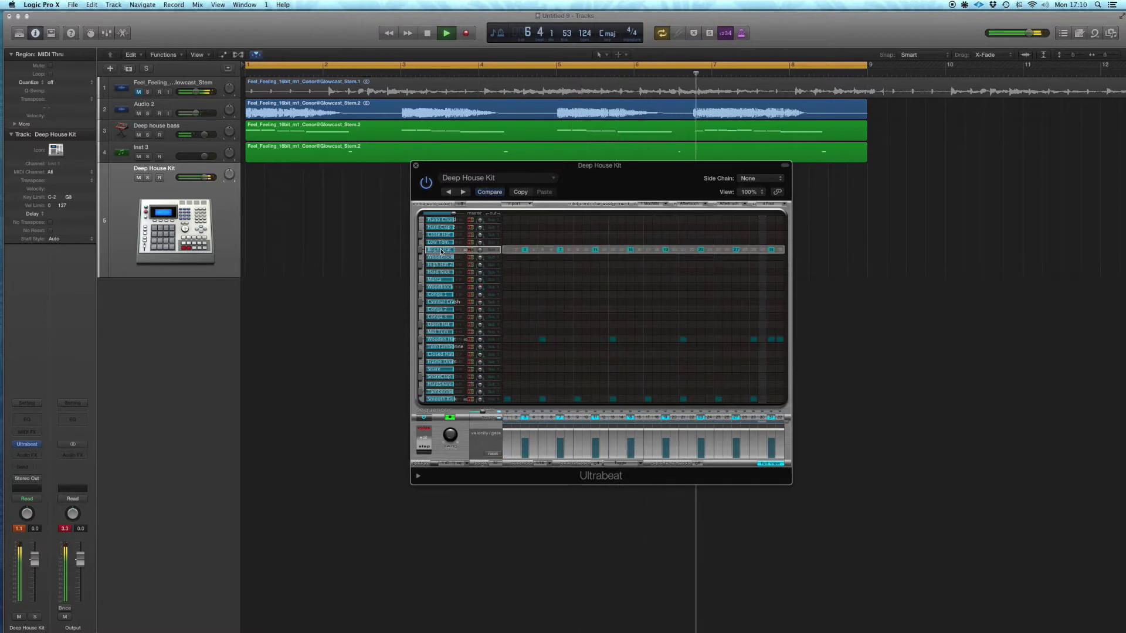
{"action": "left_click", "coordinate": [771, 463]}
{"action": "key", "text": "space"}
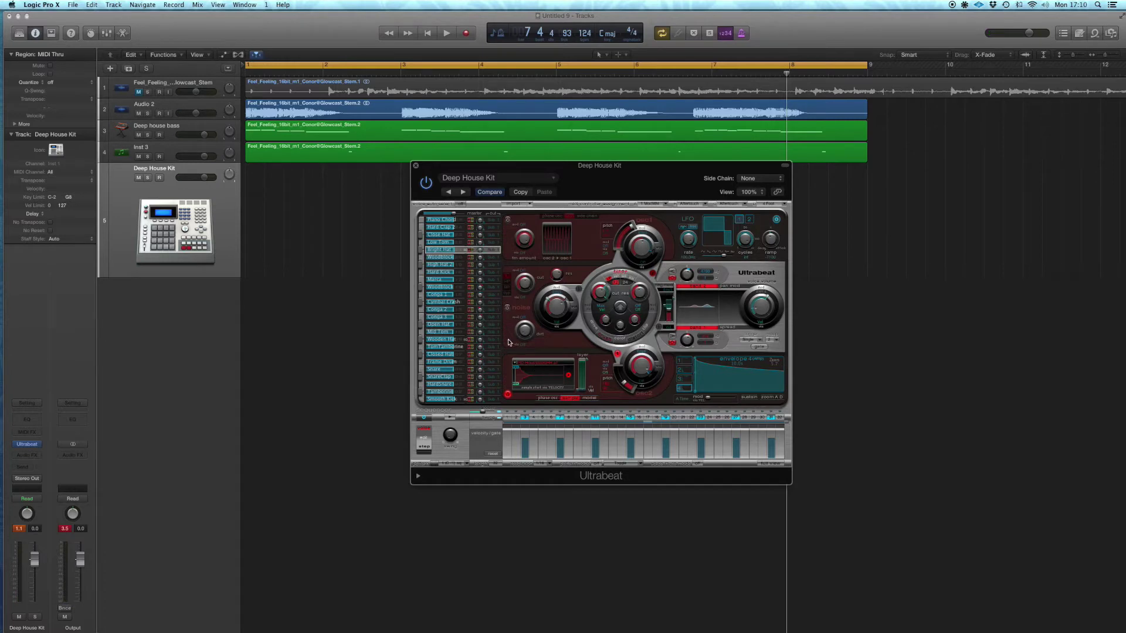
{"action": "right_click", "coordinate": [444, 251]}
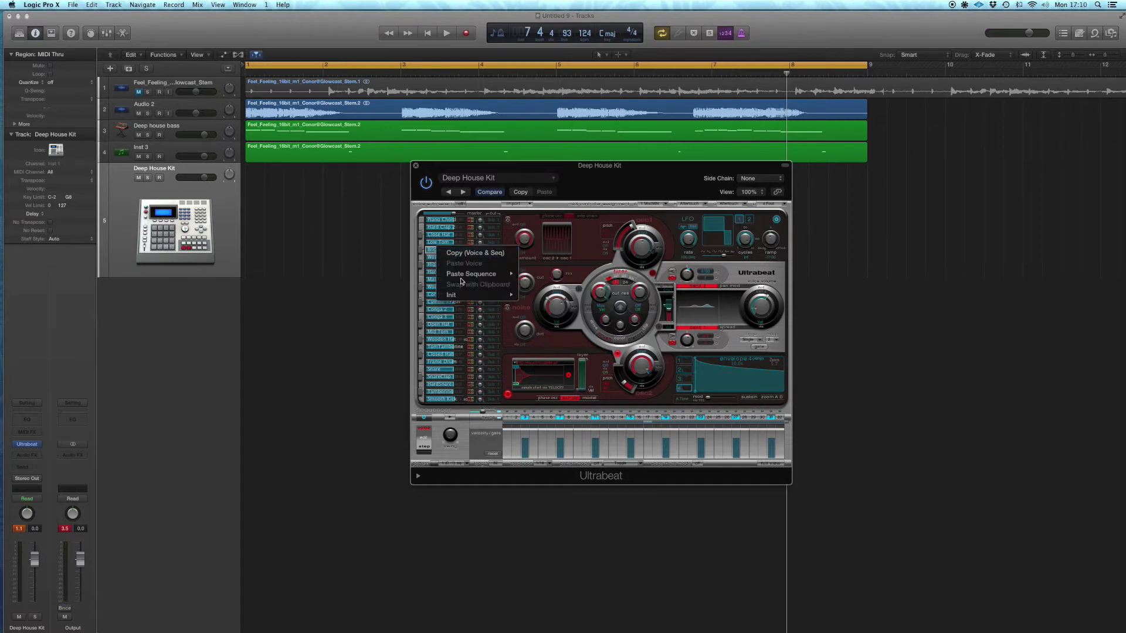
{"action": "mouse_move", "coordinate": [463, 295]}
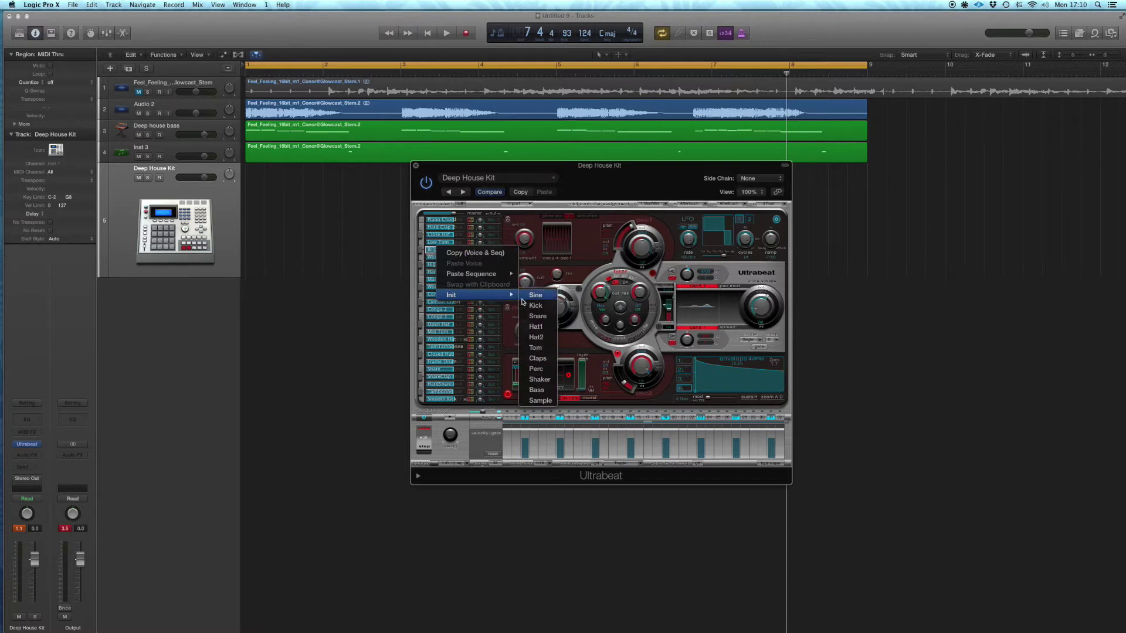
{"action": "left_click", "coordinate": [541, 401]}
- Open the sample loader for the hat sound and browse to Music HD > SAMPLES > Audio > MY SAMPLES > Drums > HH > OH
{"action": "left_click", "coordinate": [540, 368]}
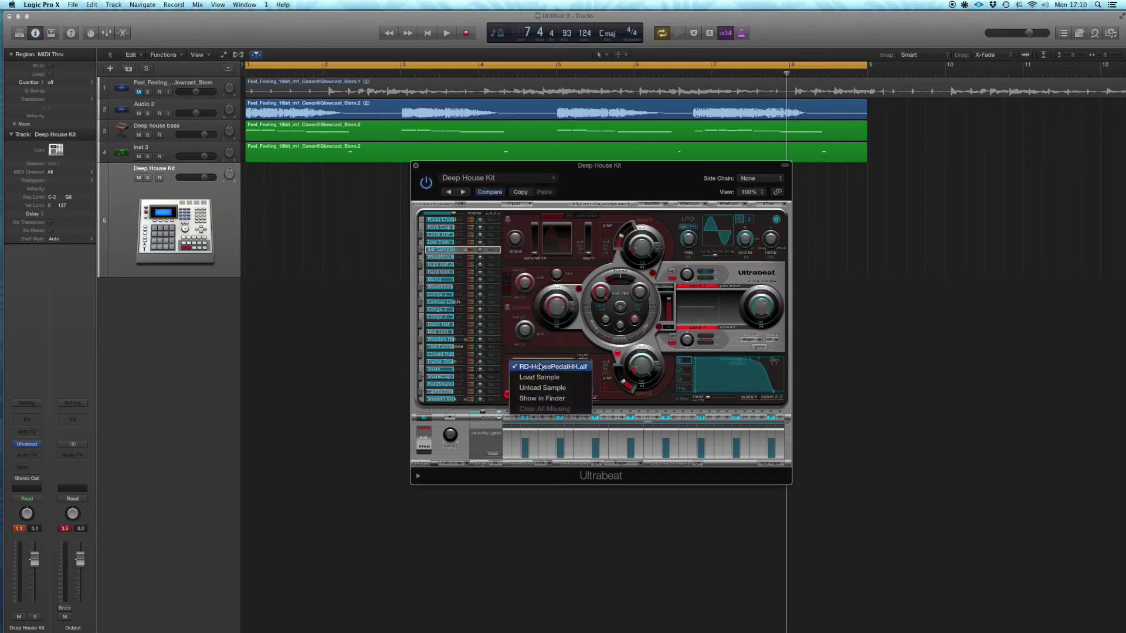
{"action": "left_click", "coordinate": [545, 380]}
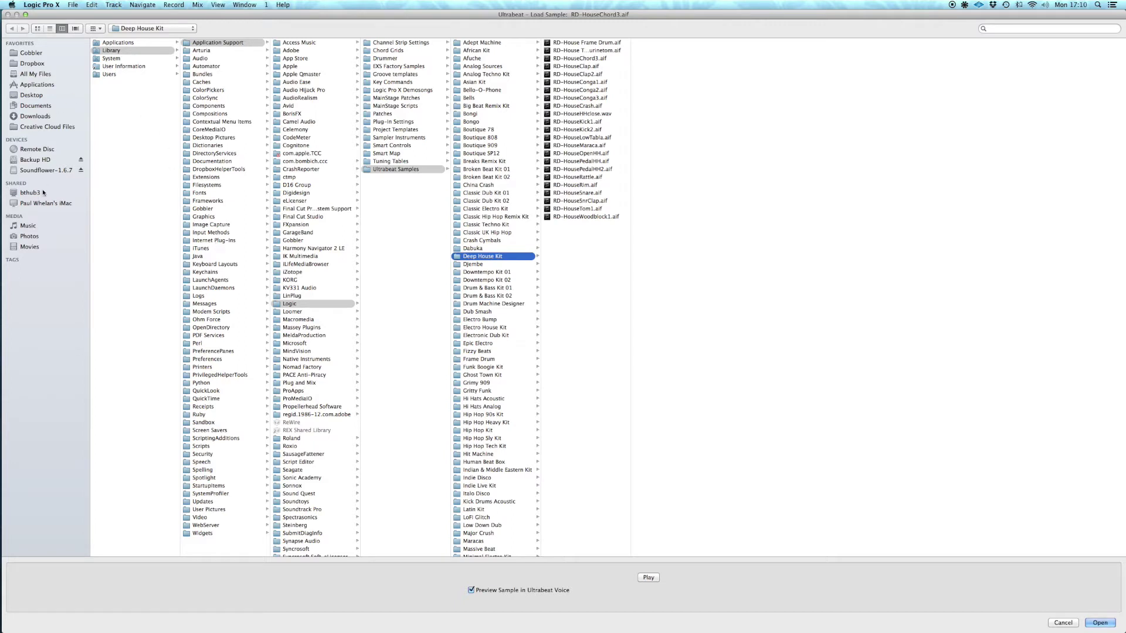
{"action": "left_click", "coordinate": [169, 28]}
{"action": "left_click", "coordinate": [141, 81]}
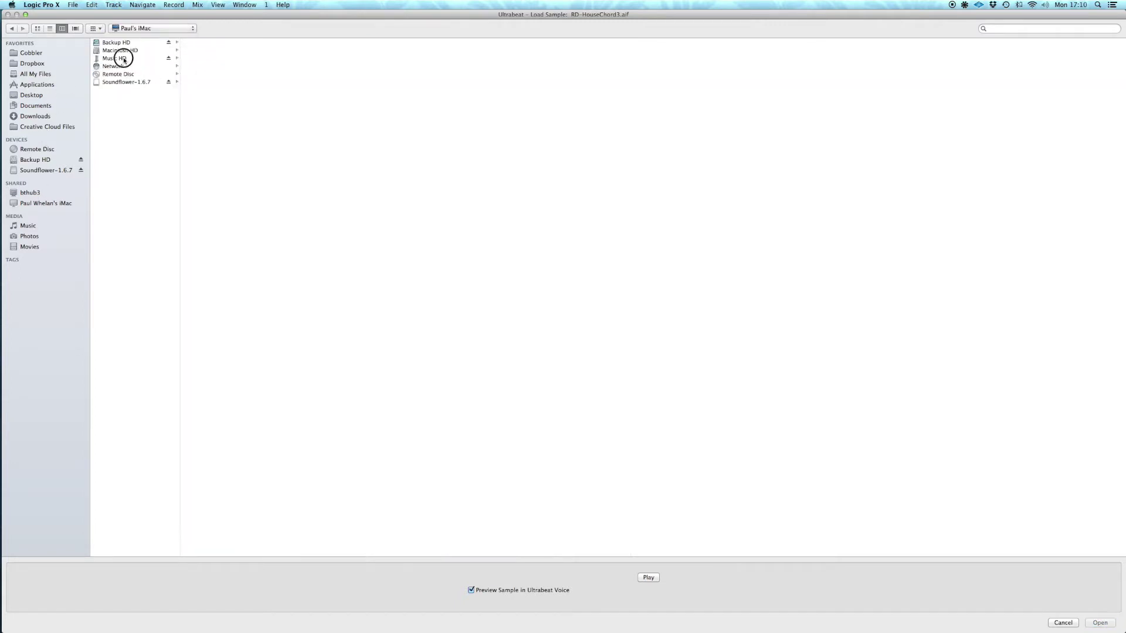
{"action": "left_click", "coordinate": [123, 59]}
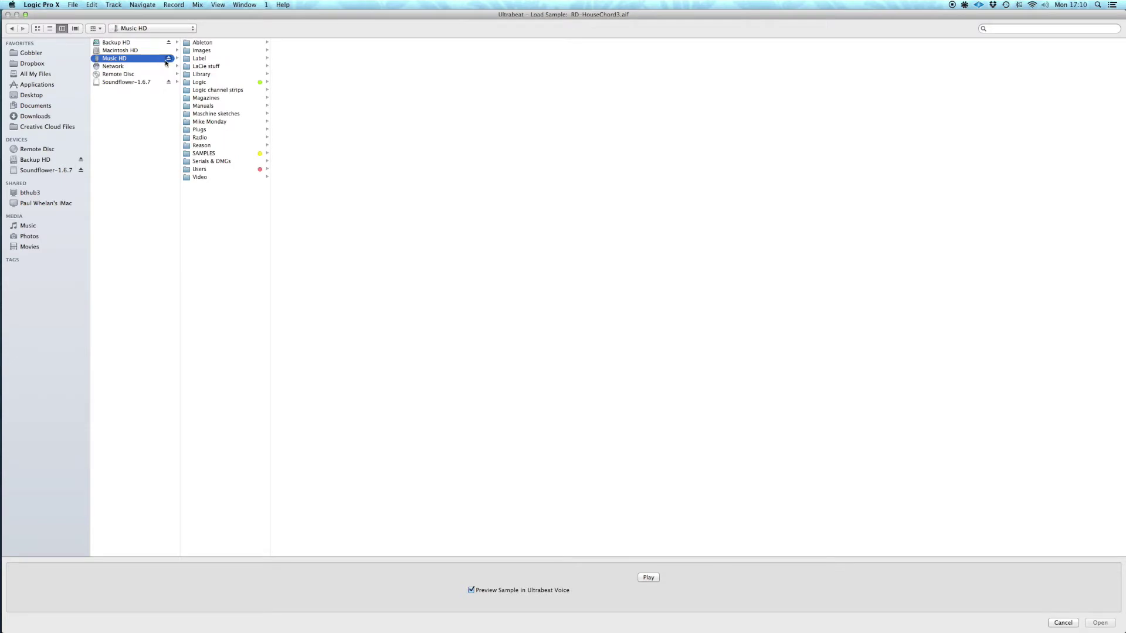
{"action": "left_click", "coordinate": [215, 153]}
{"action": "left_click", "coordinate": [324, 43]}
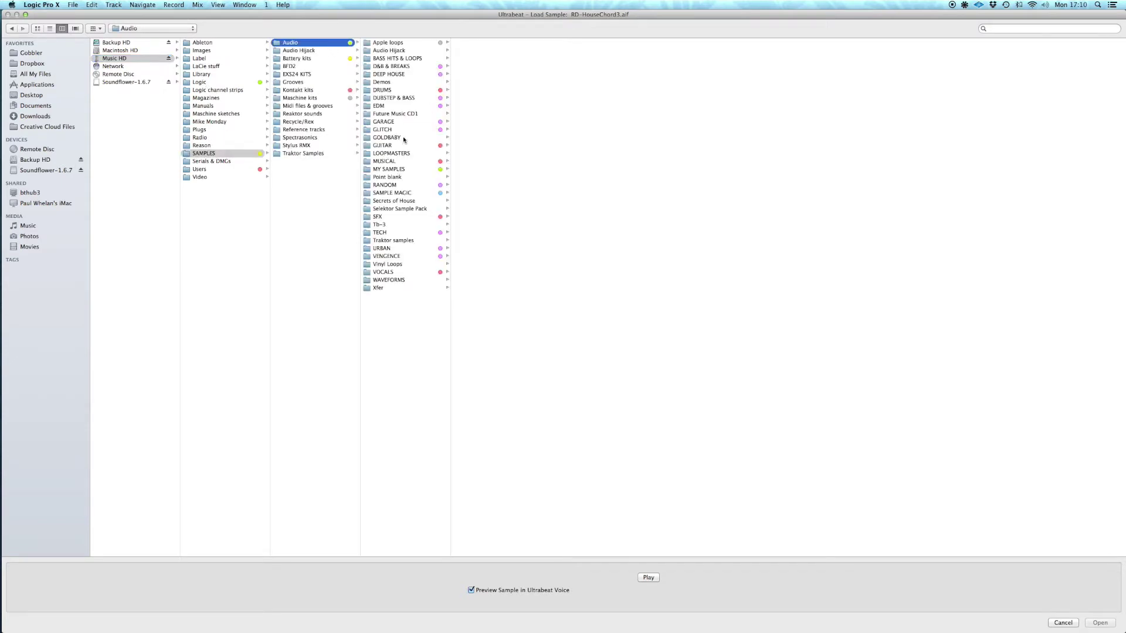
{"action": "left_click", "coordinate": [397, 169]}
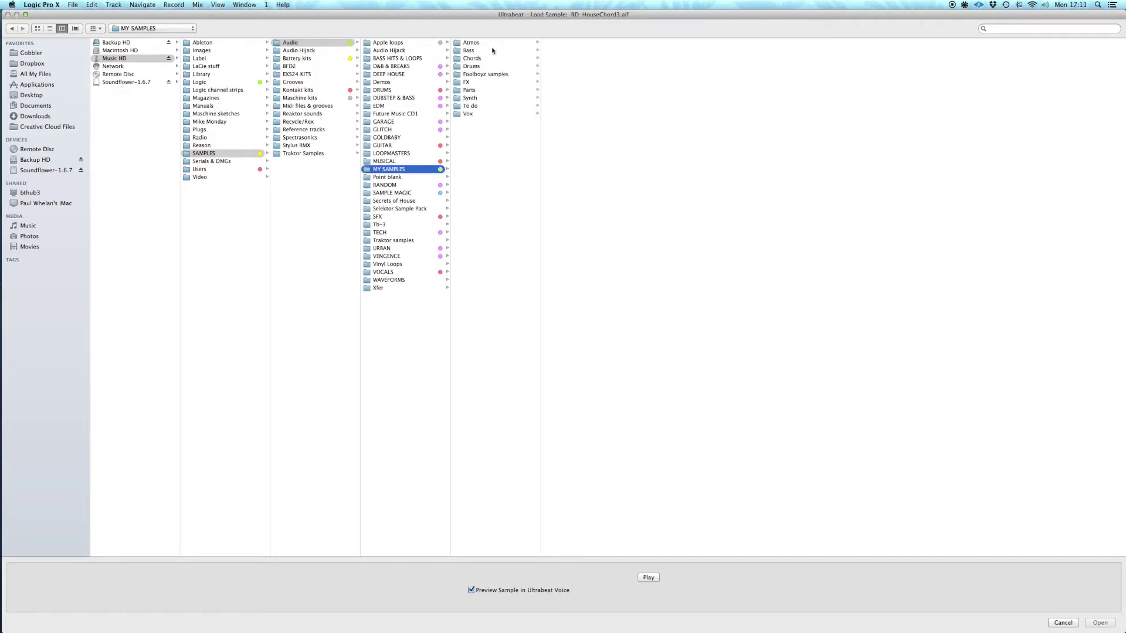
{"action": "left_click", "coordinate": [486, 66]}
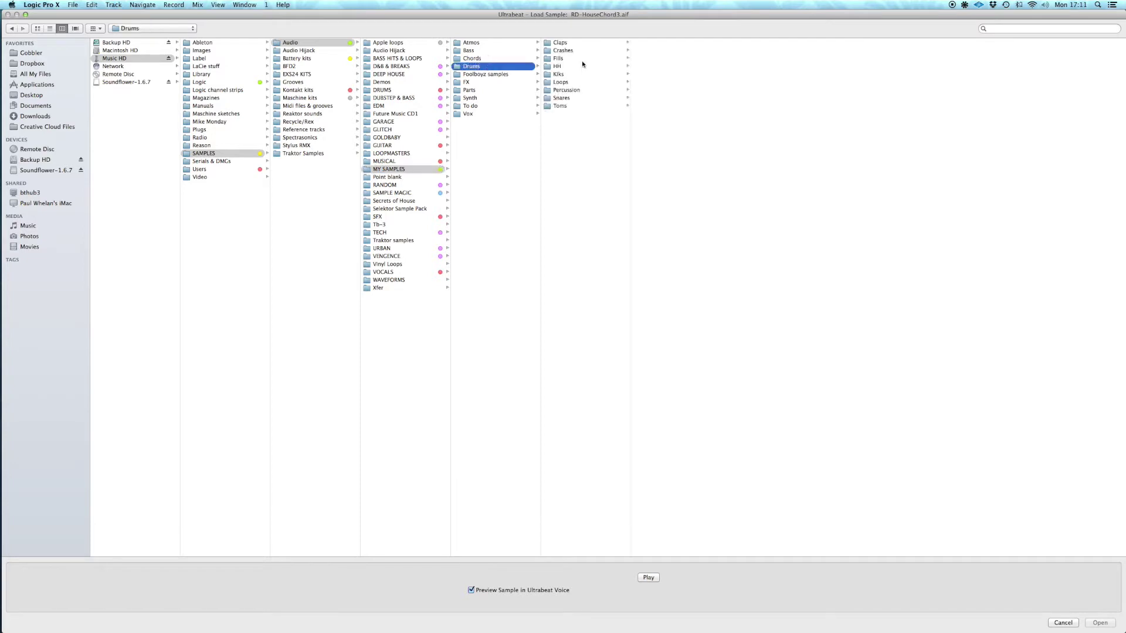
{"action": "left_click", "coordinate": [572, 69]}
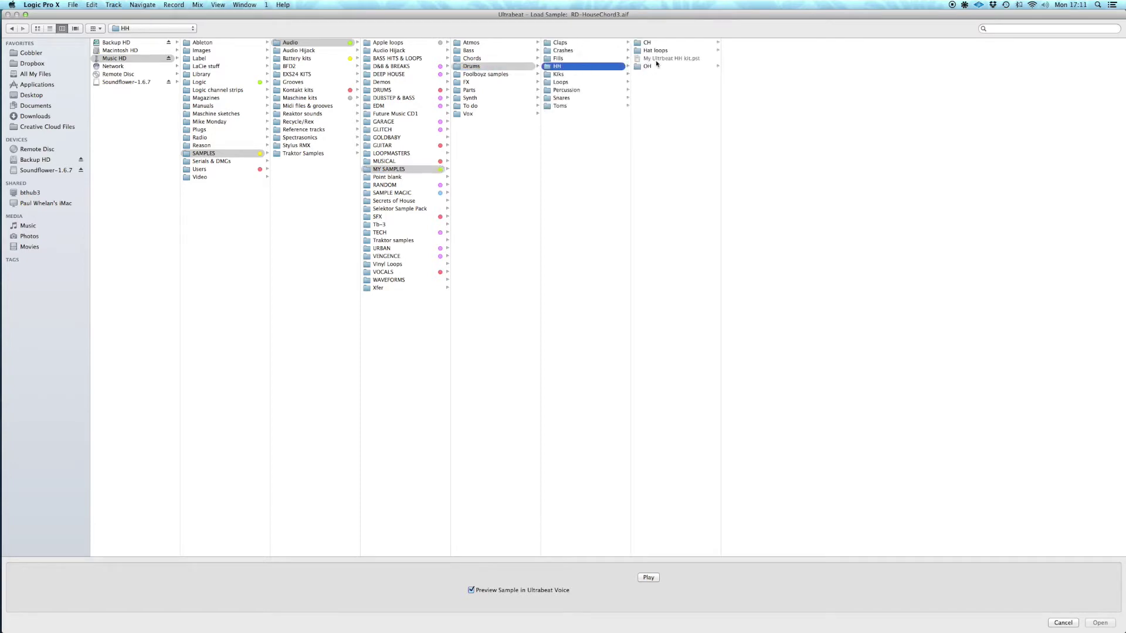
{"action": "left_click", "coordinate": [651, 66]}
- Preview 707 OH C.aiff, load it into the hat sound, and play the project to audition it
{"action": "left_click", "coordinate": [757, 44]}
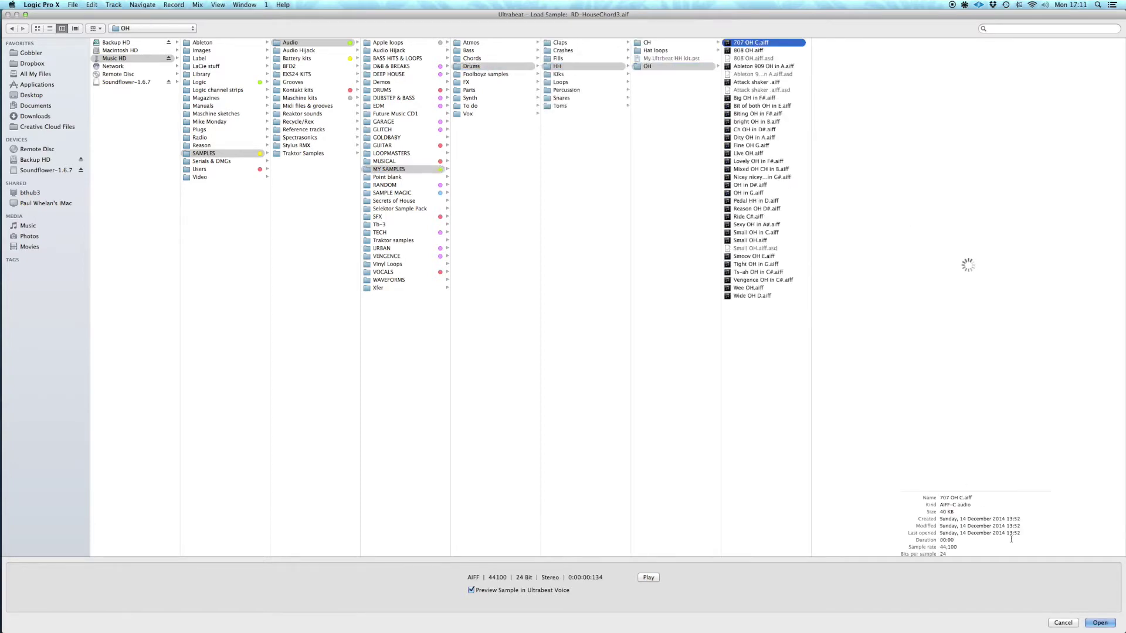
{"action": "key", "text": "space"}
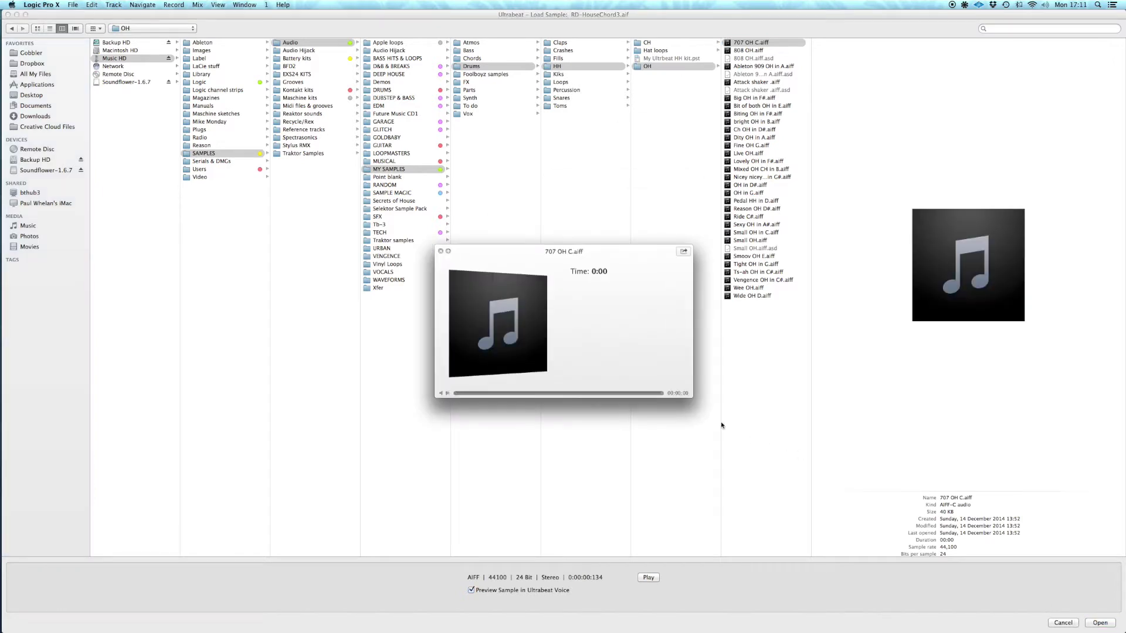
{"action": "key", "text": "space"}
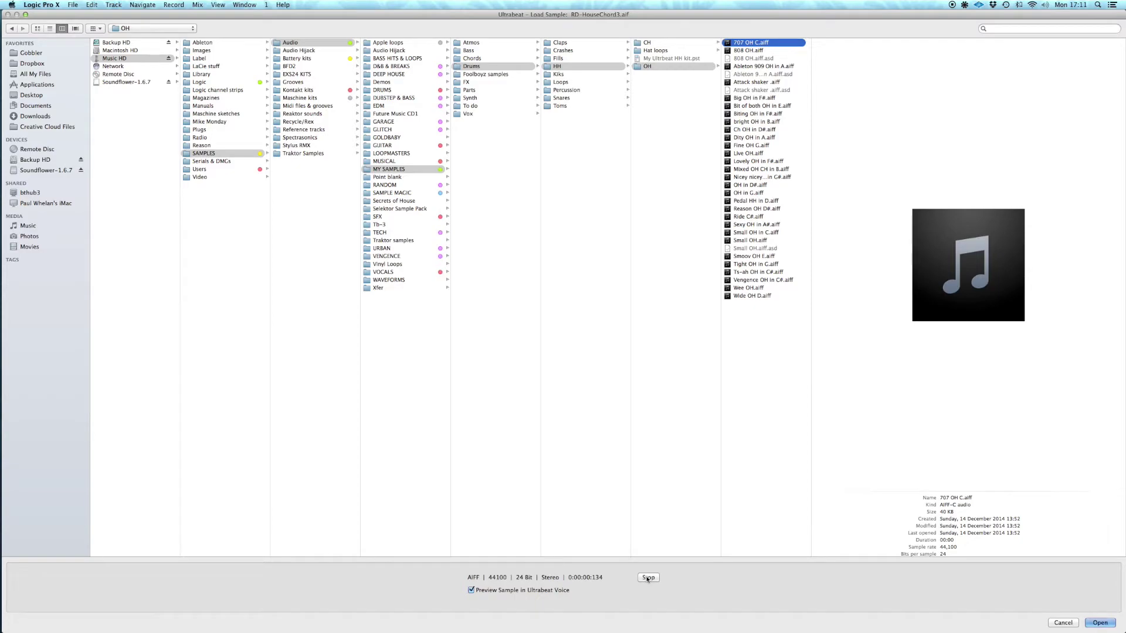
{"action": "left_click", "coordinate": [1102, 623]}
{"action": "key", "text": "space"}
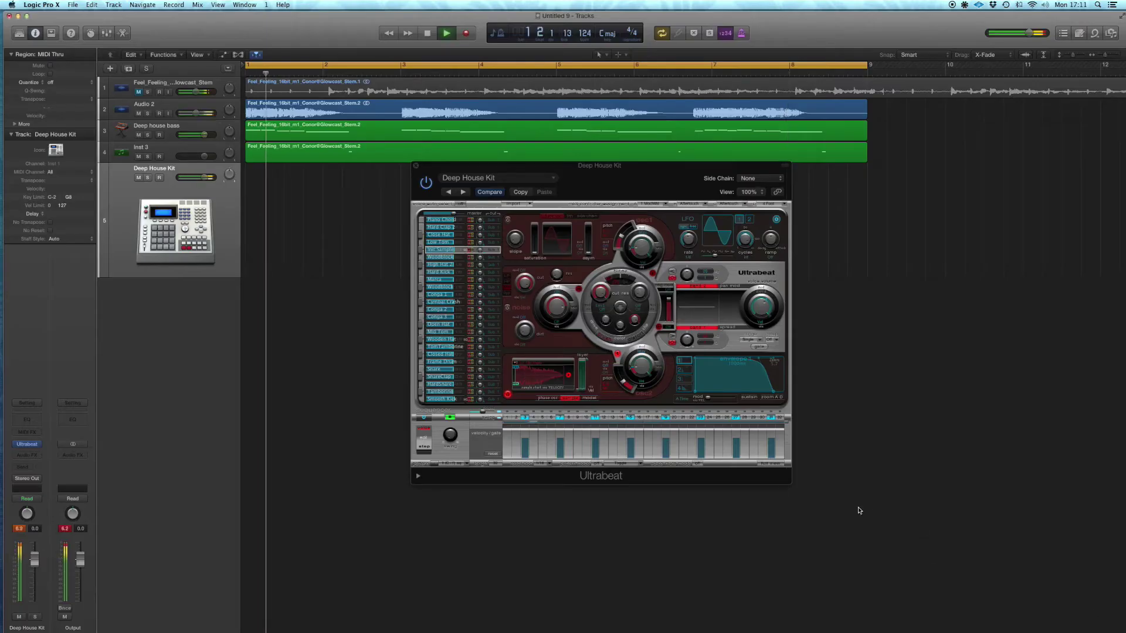
- Load Ableton 909 OH in A.aiff from the OH folder as the hat sound's sample
{"action": "left_click", "coordinate": [542, 365]}
{"action": "left_click", "coordinate": [545, 380]}
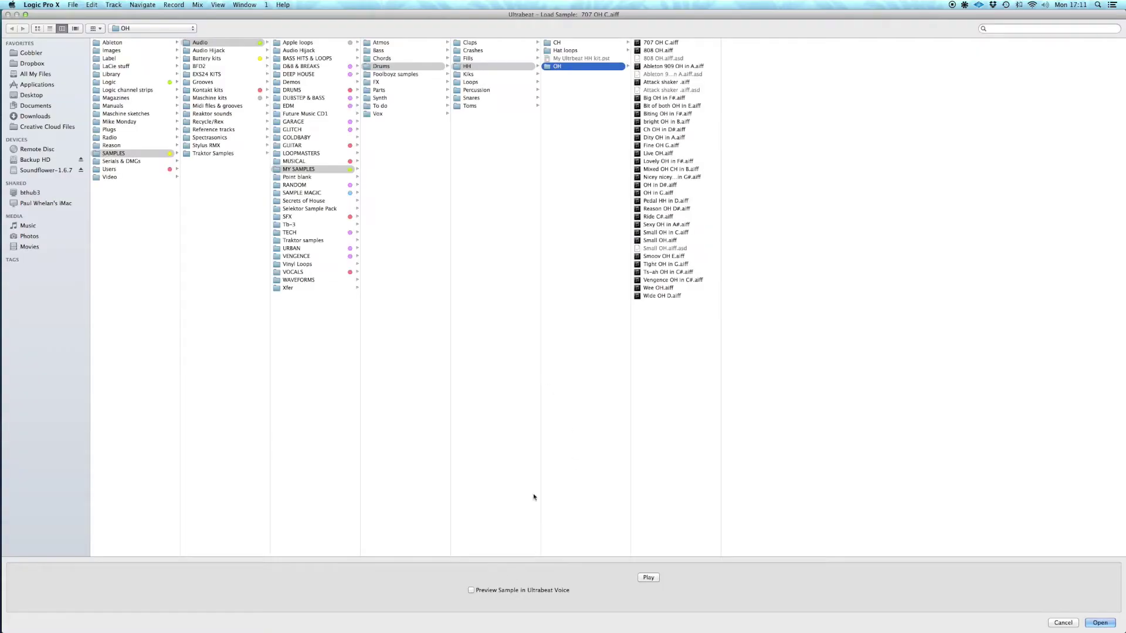
{"action": "left_click", "coordinate": [665, 51]}
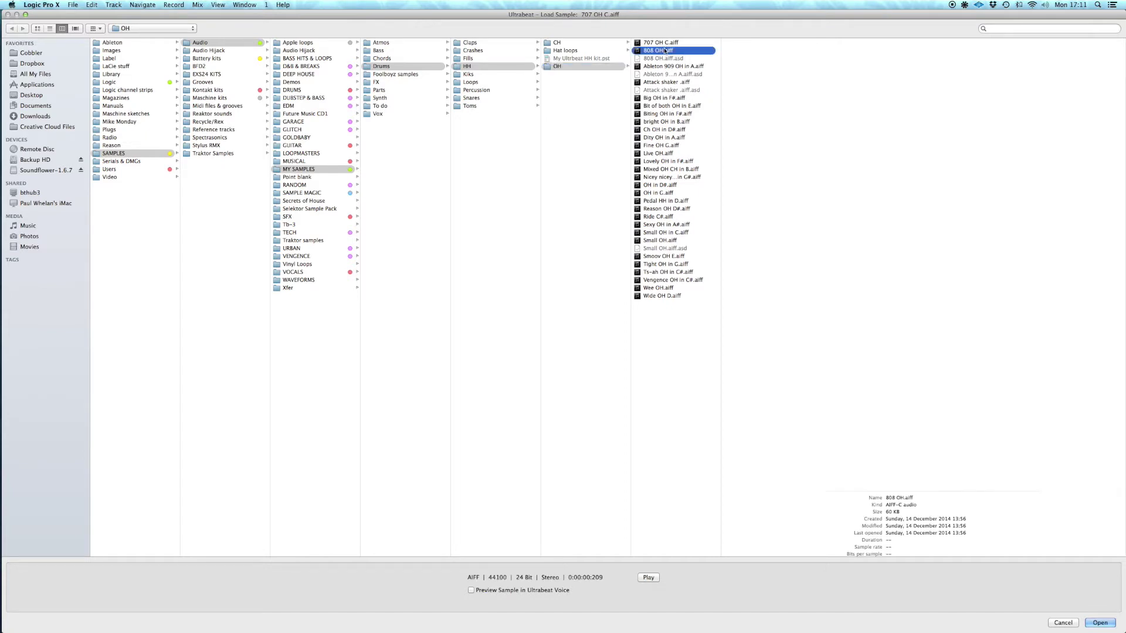
{"action": "left_click", "coordinate": [666, 66]}
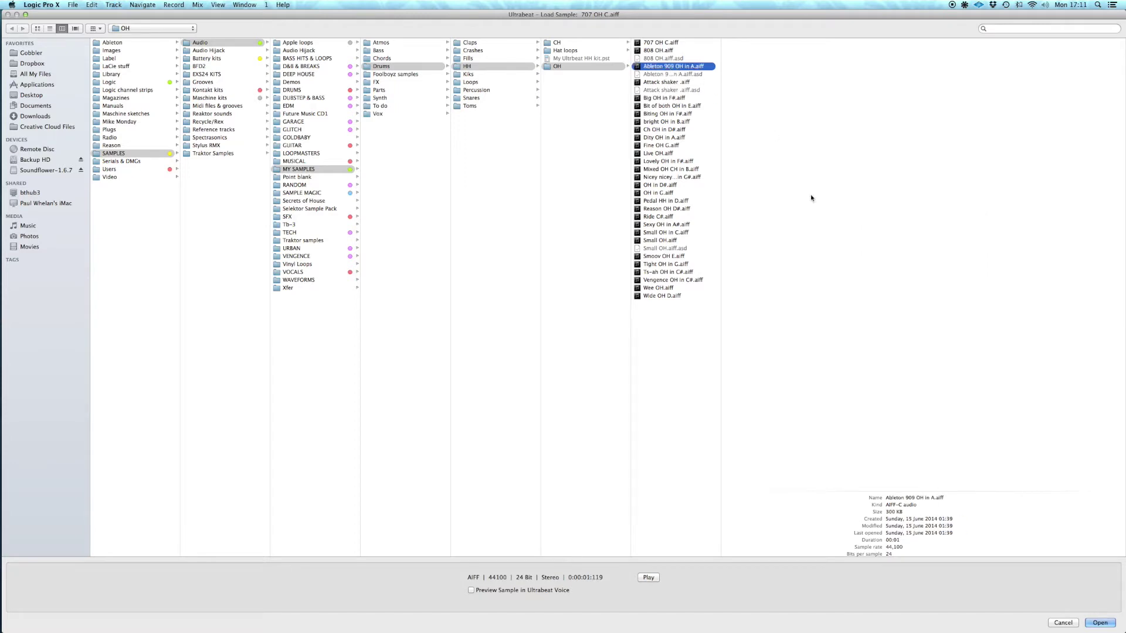
{"action": "left_click", "coordinate": [1085, 624]}
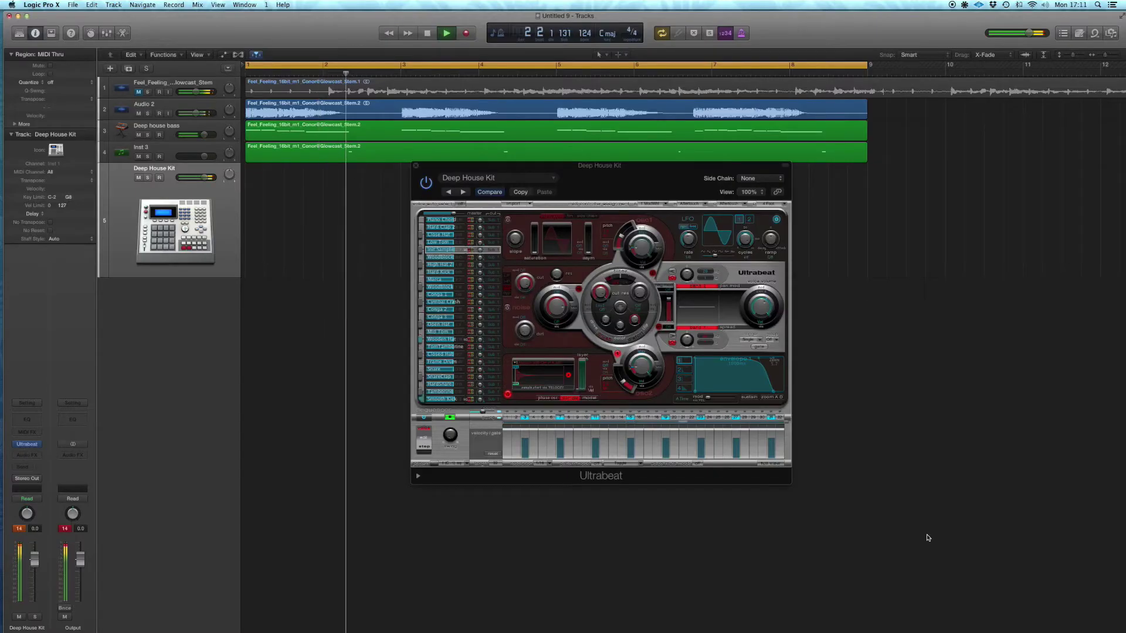
- Shorten the selected hat sample's volume envelope decay to a tight, short tail while auditioning it in the playing loop
{"action": "left_click", "coordinate": [441, 251]}
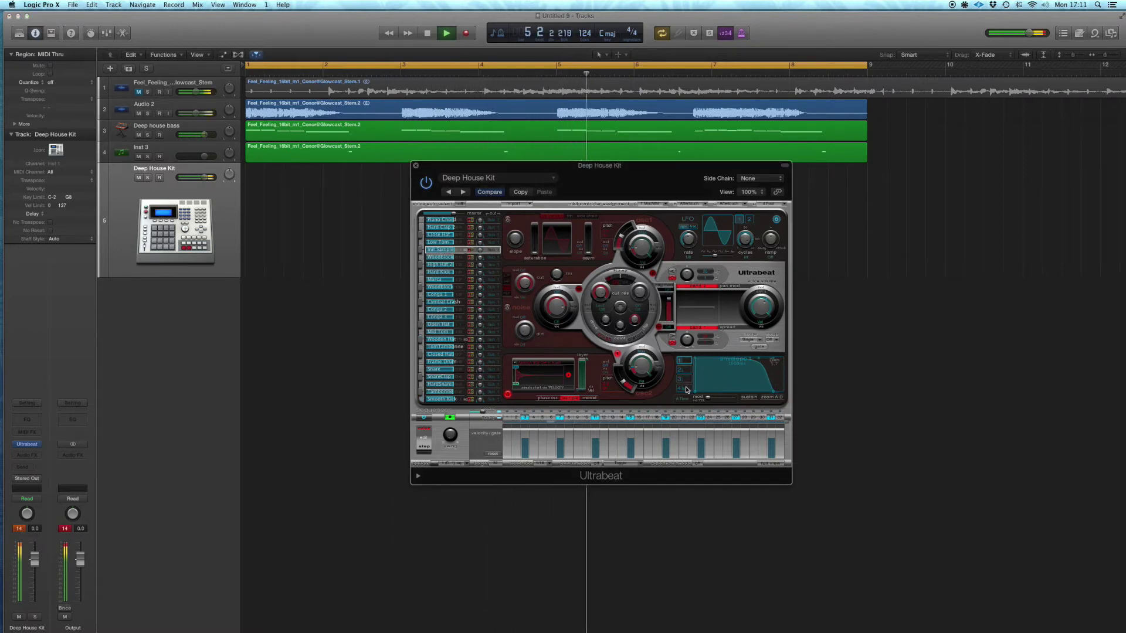
{"action": "mouse_move", "coordinate": [779, 393]}
{"action": "left_click_drag", "start_coordinate": [779, 393], "coordinate": [745, 392]}
{"action": "key", "text": "space"}
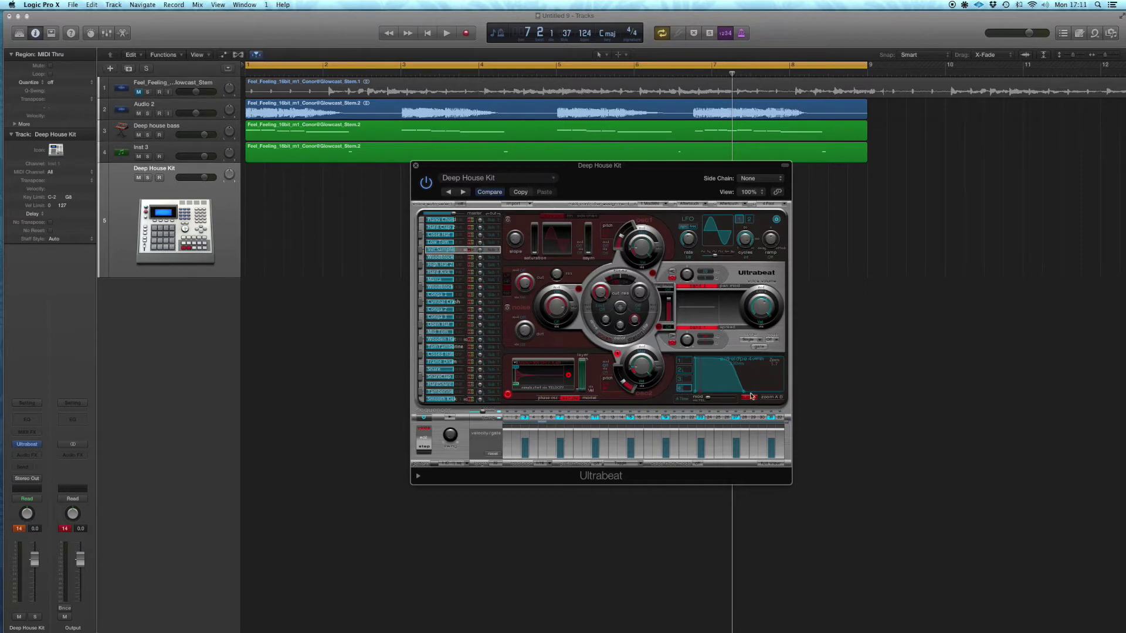
{"action": "key", "text": "space"}
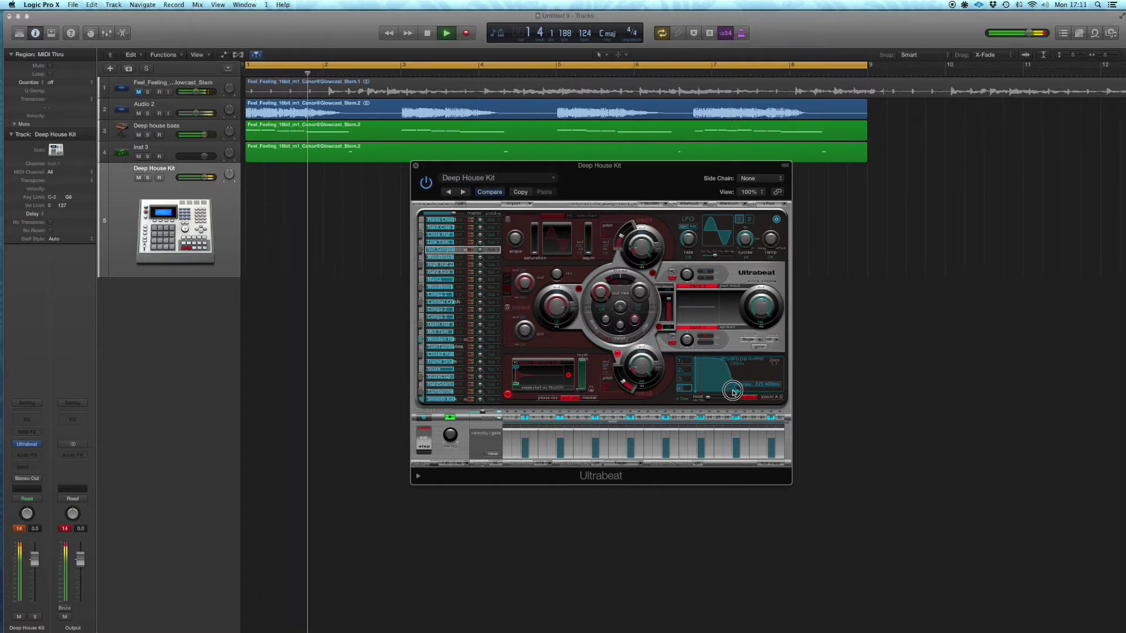
{"action": "mouse_move", "coordinate": [733, 391]}
{"action": "left_mouse_down"}
{"action": "mouse_move", "coordinate": [705, 390]}
{"action": "mouse_move", "coordinate": [749, 393]}
{"action": "mouse_move", "coordinate": [698, 395]}
{"action": "mouse_move", "coordinate": [724, 393]}
{"action": "mouse_move", "coordinate": [701, 394]}
{"action": "mouse_move", "coordinate": [713, 397]}
{"action": "left_mouse_up"}
{"action": "key", "text": "space"}
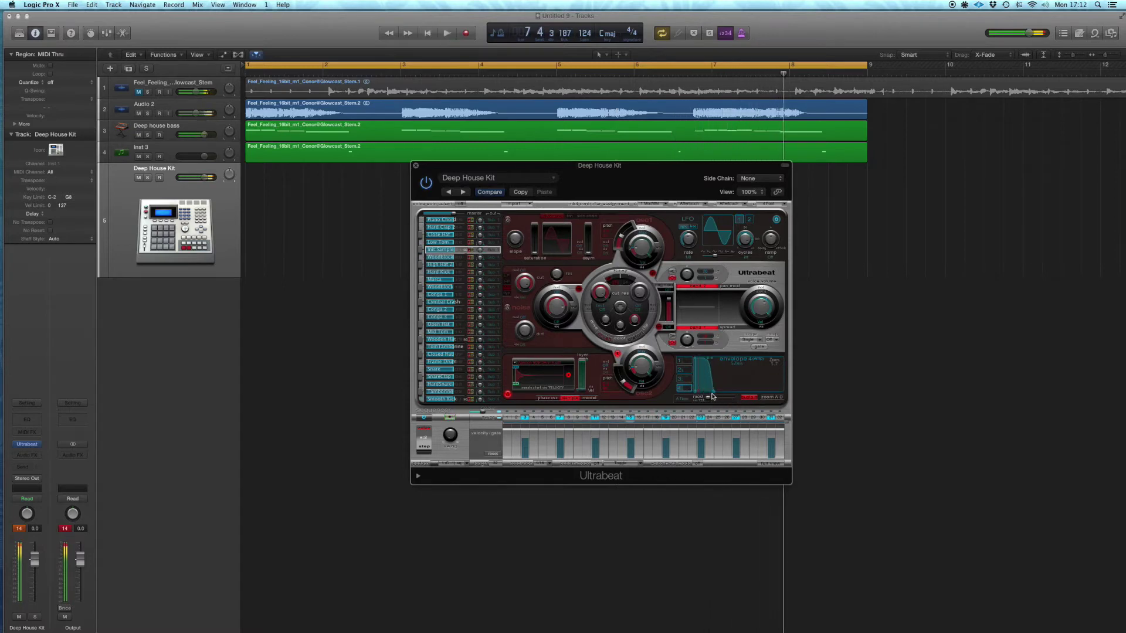
- Show the Smart Controls with their inspector and use Learn to map the Pattern By Note switch to Ultrabeat's 21:Env4 Decay
{"action": "left_click_drag", "start_coordinate": [471, 170], "coordinate": [524, 137]}
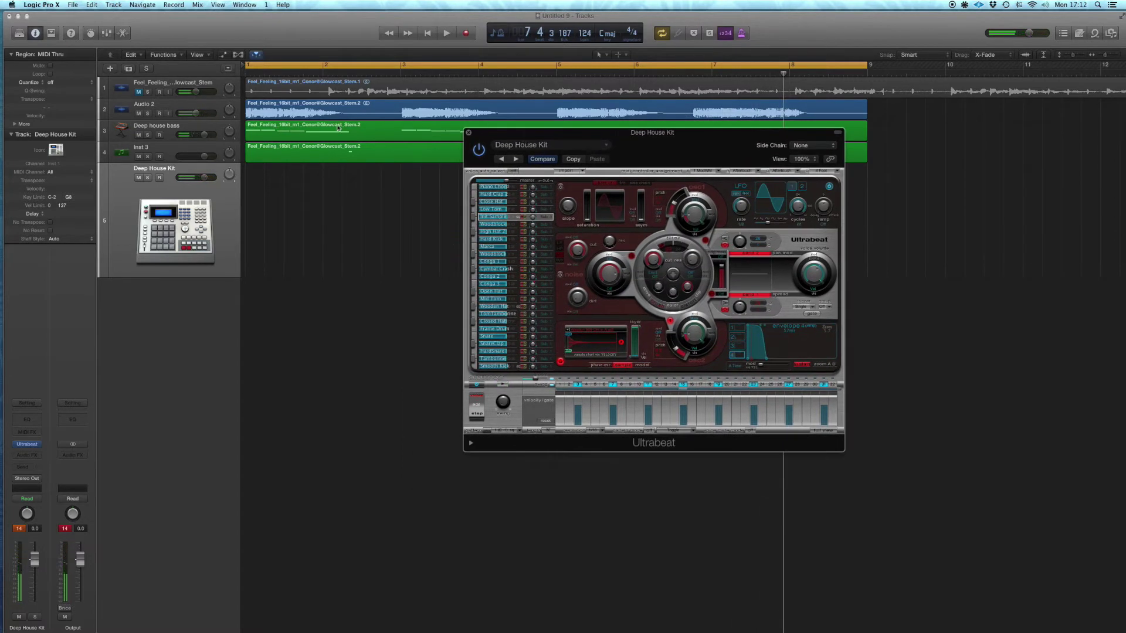
{"action": "left_click", "coordinate": [91, 33]}
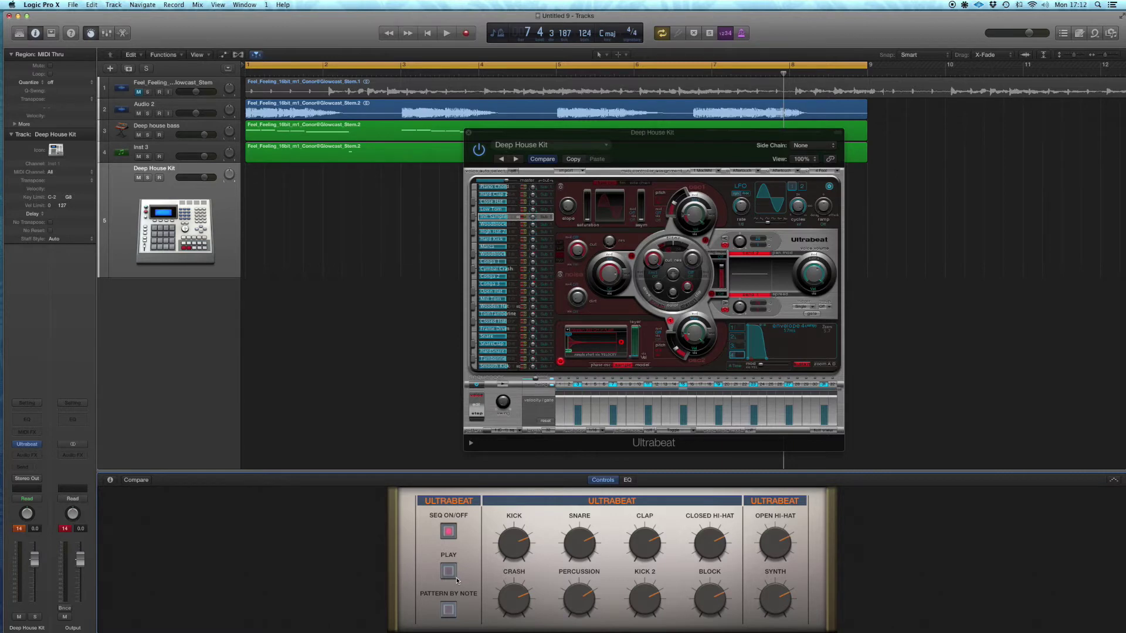
{"action": "left_click", "coordinate": [109, 480]}
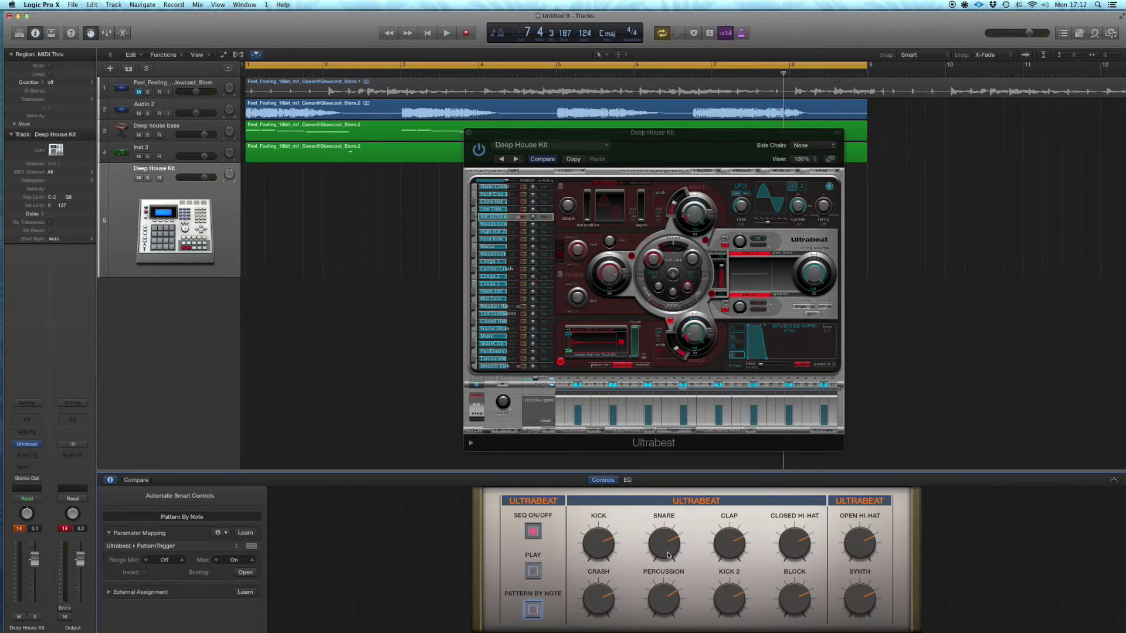
{"action": "left_click", "coordinate": [253, 535]}
{"action": "left_click_drag", "start_coordinate": [766, 359], "coordinate": [767, 360]}
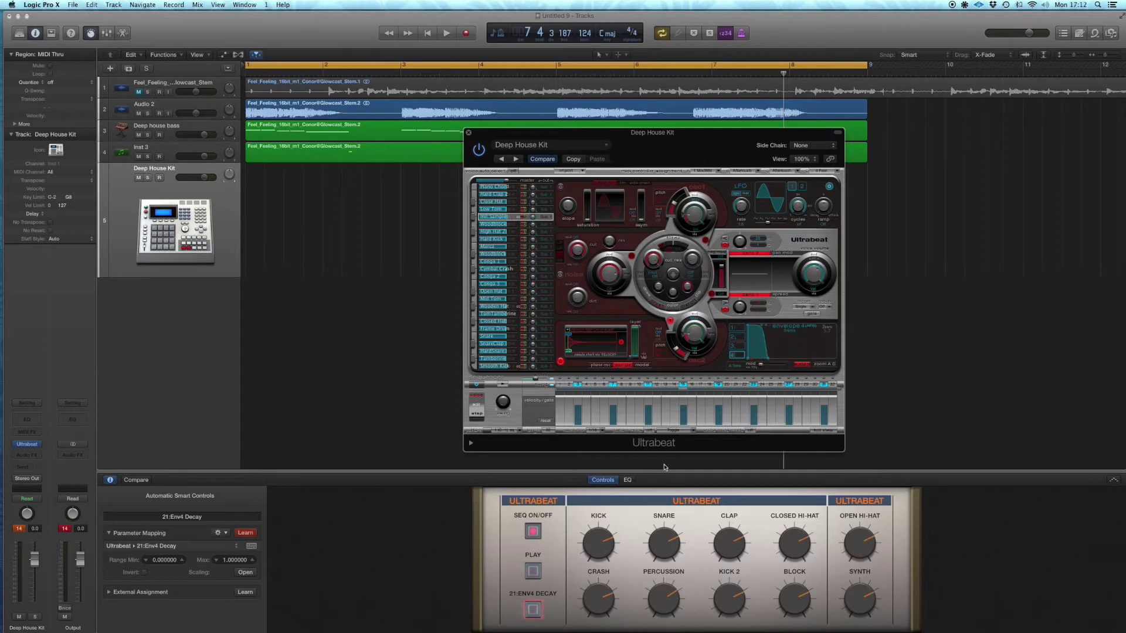
- Play the project and toggle the 21:Env4 Decay switch repeatedly to audition short and long hats
{"action": "left_click", "coordinate": [527, 612]}
{"action": "key", "text": "space"}
{"action": "left_click", "coordinate": [529, 613]}
{"action": "left_click", "coordinate": [528, 613]}
{"action": "left_click", "coordinate": [528, 612]}
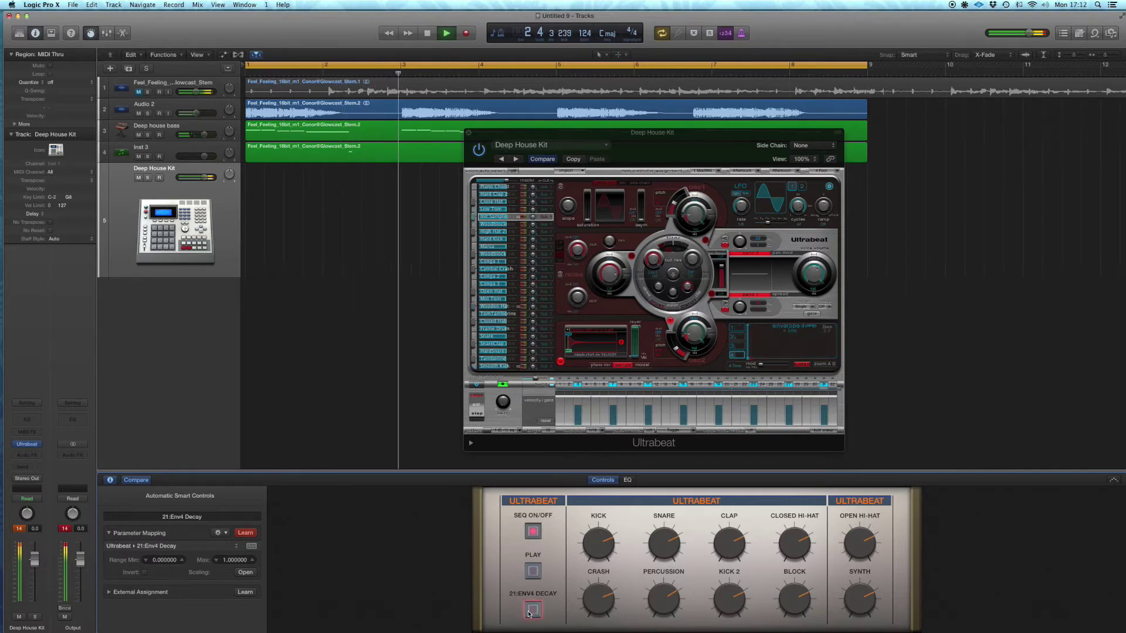
{"action": "left_click", "coordinate": [528, 612]}
{"action": "left_click", "coordinate": [529, 613]}
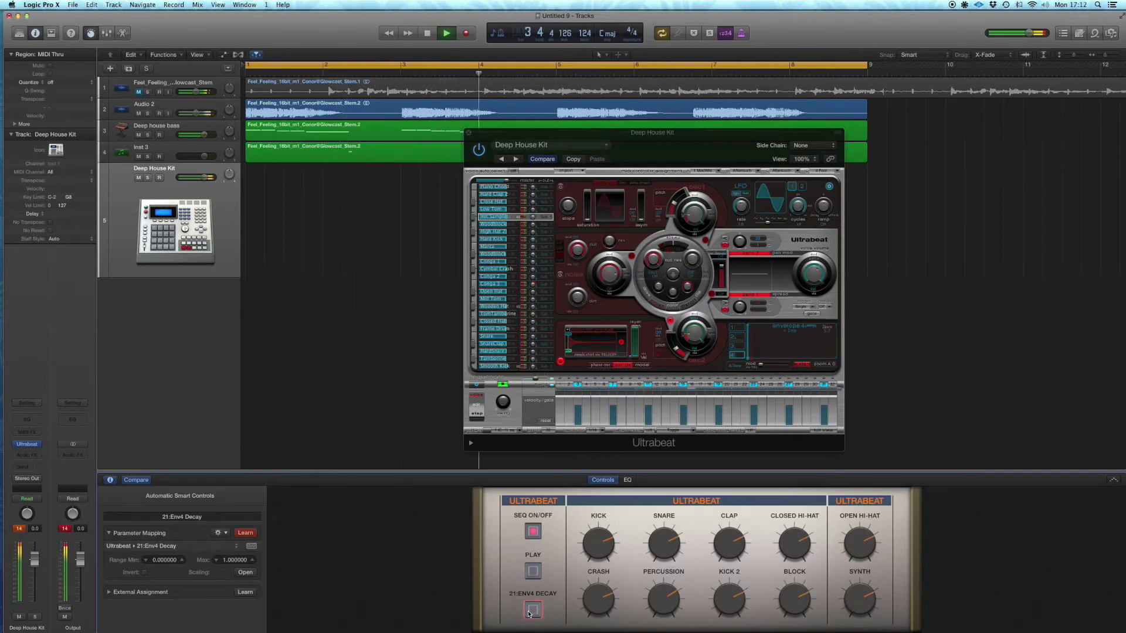
{"action": "left_click", "coordinate": [528, 613]}
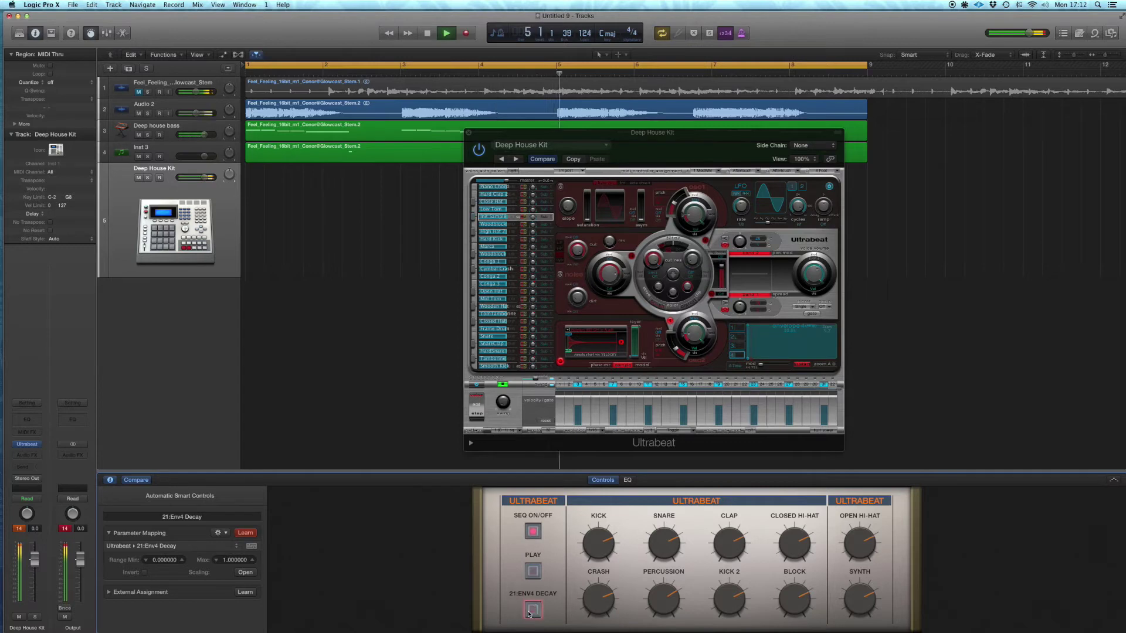
{"action": "left_click", "coordinate": [529, 612]}
{"action": "key", "text": "space"}
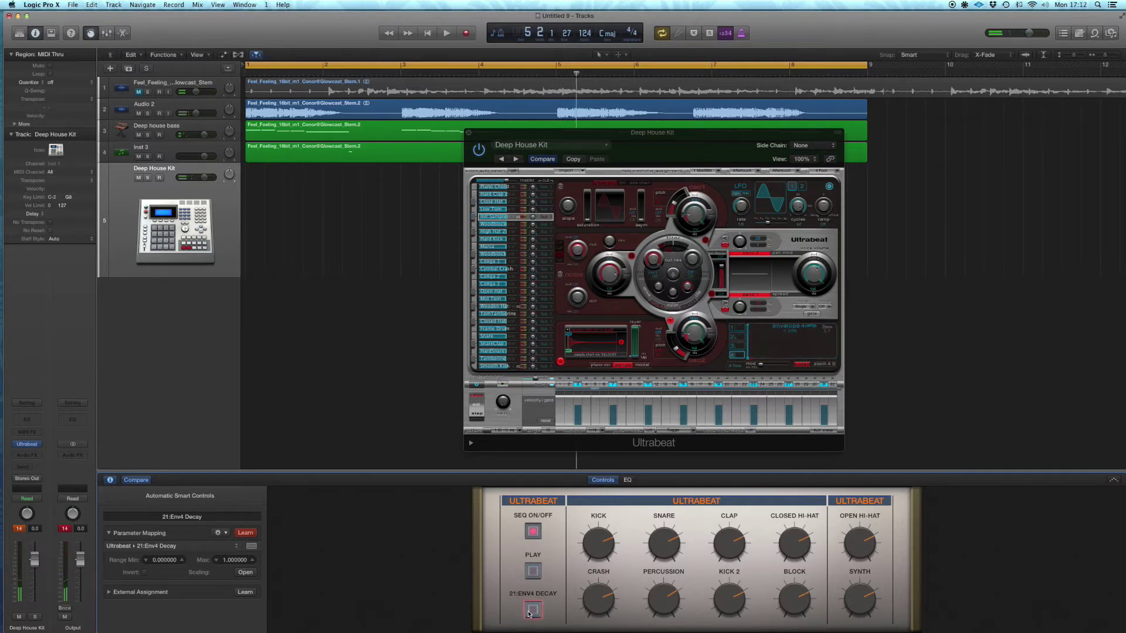
- Check the Deep House Kit channel's automation modes, end parameter learning, and switch 21:Env4 Decay on
{"action": "left_click_drag", "start_coordinate": [598, 137], "coordinate": [598, 114]}
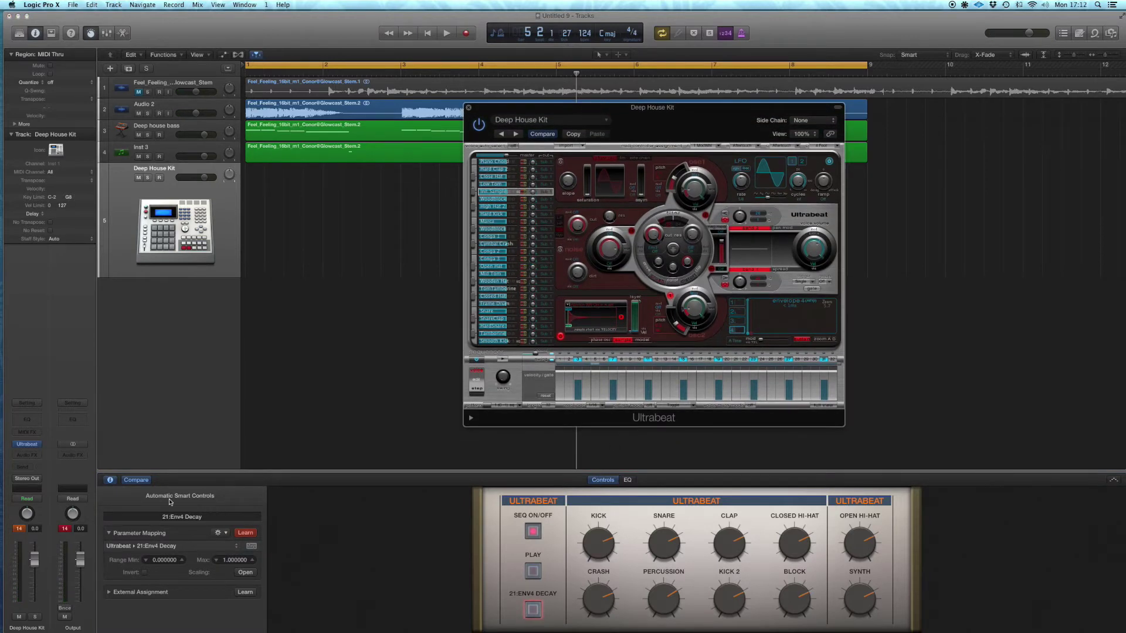
{"action": "left_click", "coordinate": [34, 499]}
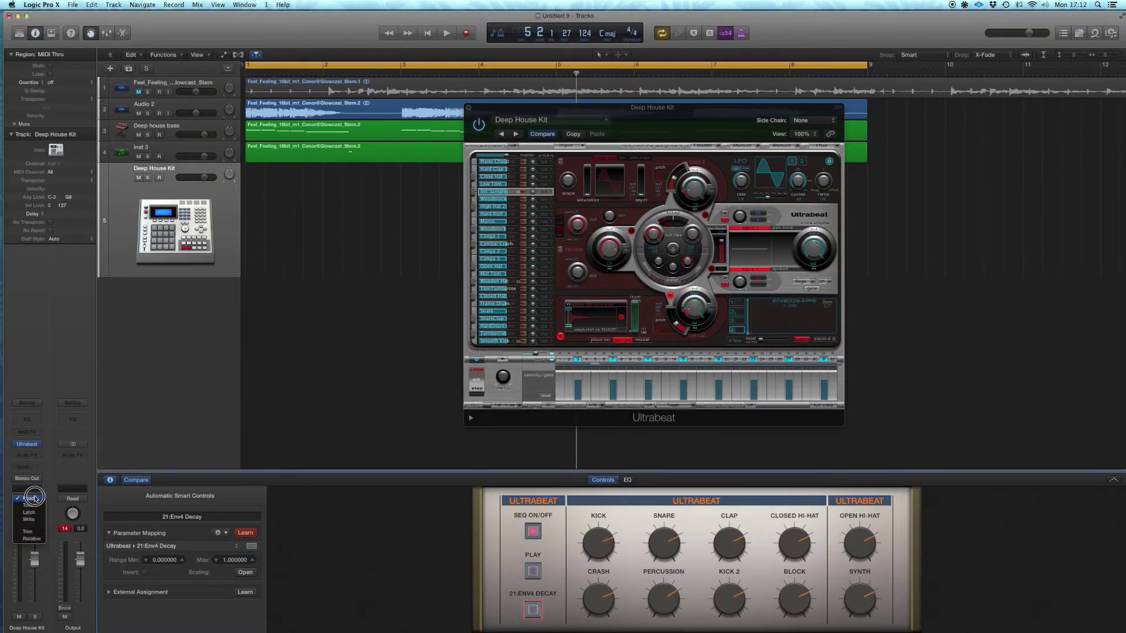
{"action": "left_click", "coordinate": [34, 498]}
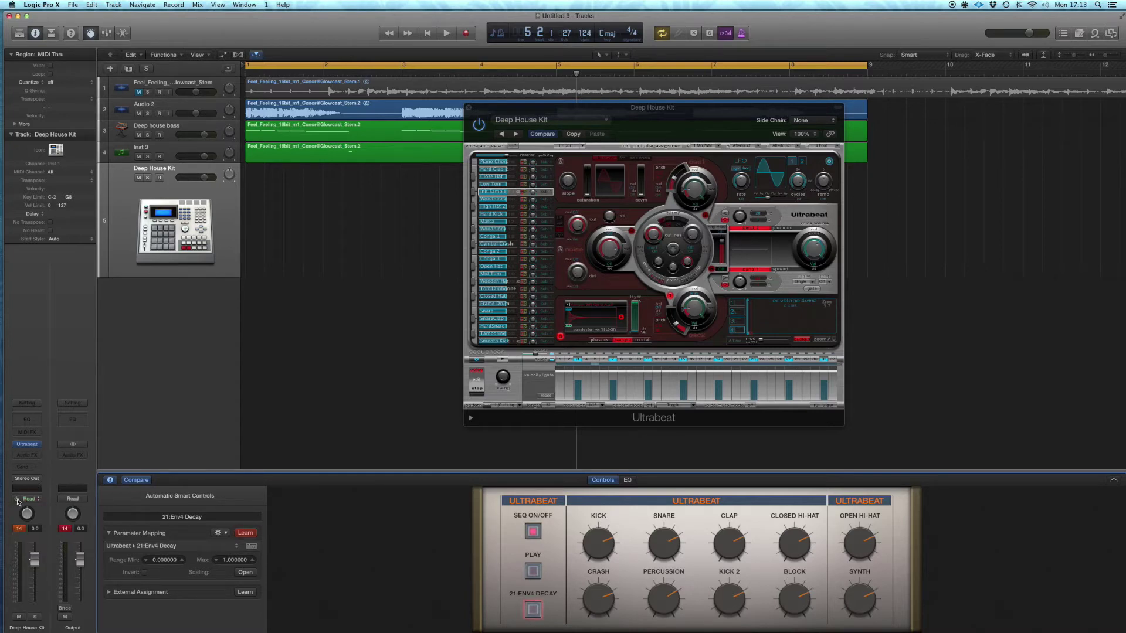
{"action": "left_click", "coordinate": [41, 499]}
{"action": "left_click", "coordinate": [41, 499]}
{"action": "left_click", "coordinate": [247, 533]}
{"action": "left_click", "coordinate": [533, 611]}
{"action": "left_click", "coordinate": [533, 612]}
{"action": "left_click", "coordinate": [533, 612]}
{"action": "left_click", "coordinate": [533, 612]}
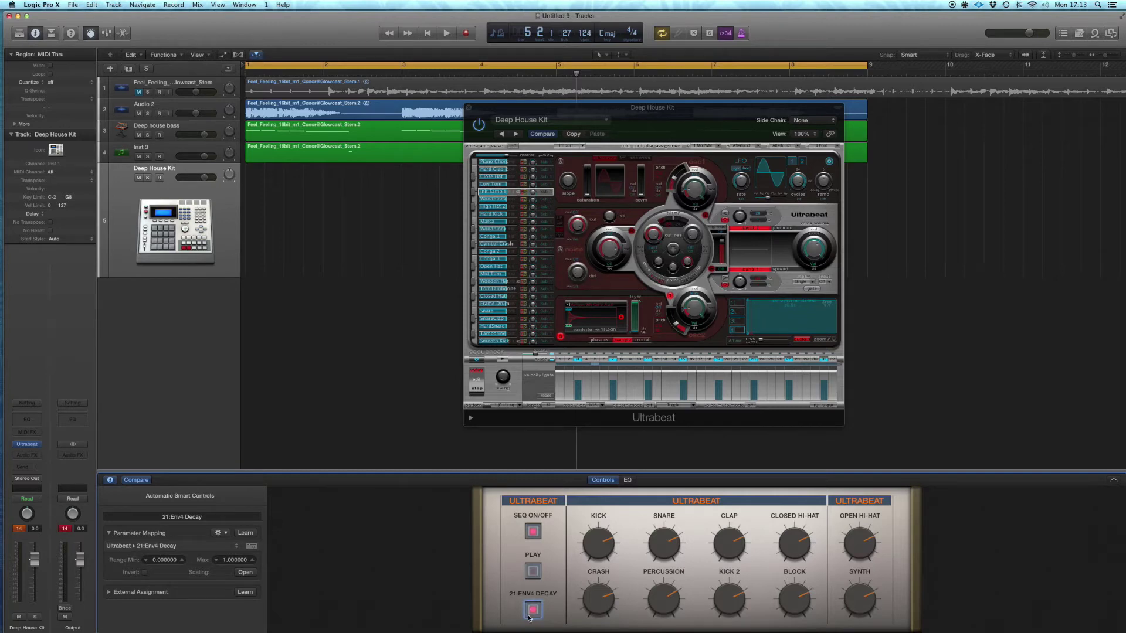
- Audition the beat with the long hat decay, switch 21:Env4 Decay off, and set the Deep House Kit channel's automation mode to Touch
{"action": "key", "text": "space"}
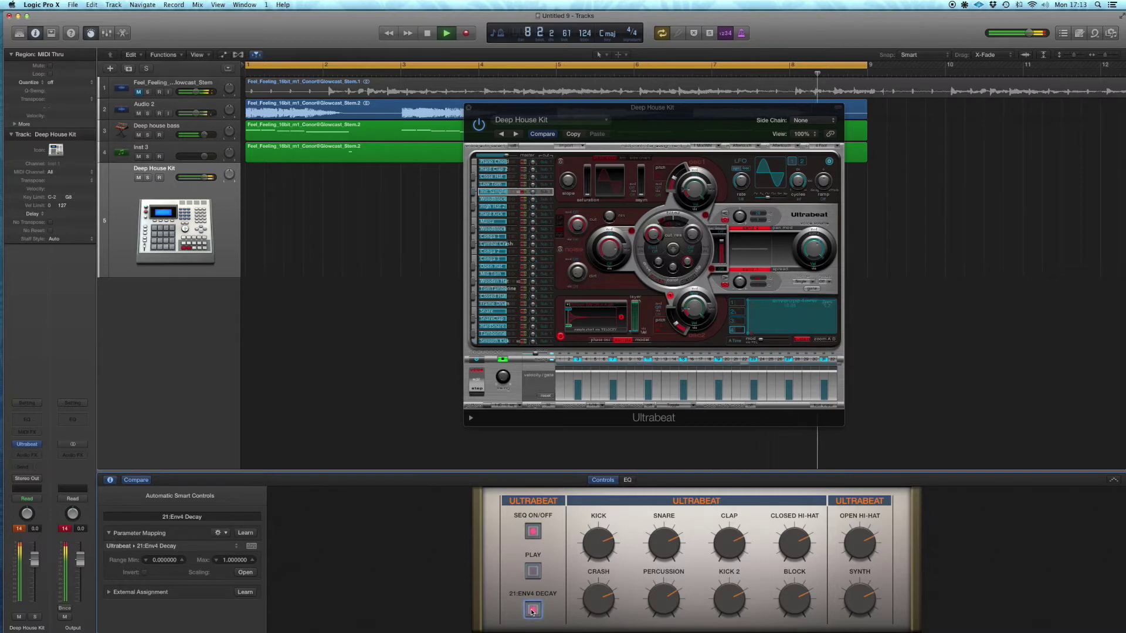
{"action": "key", "text": "space"}
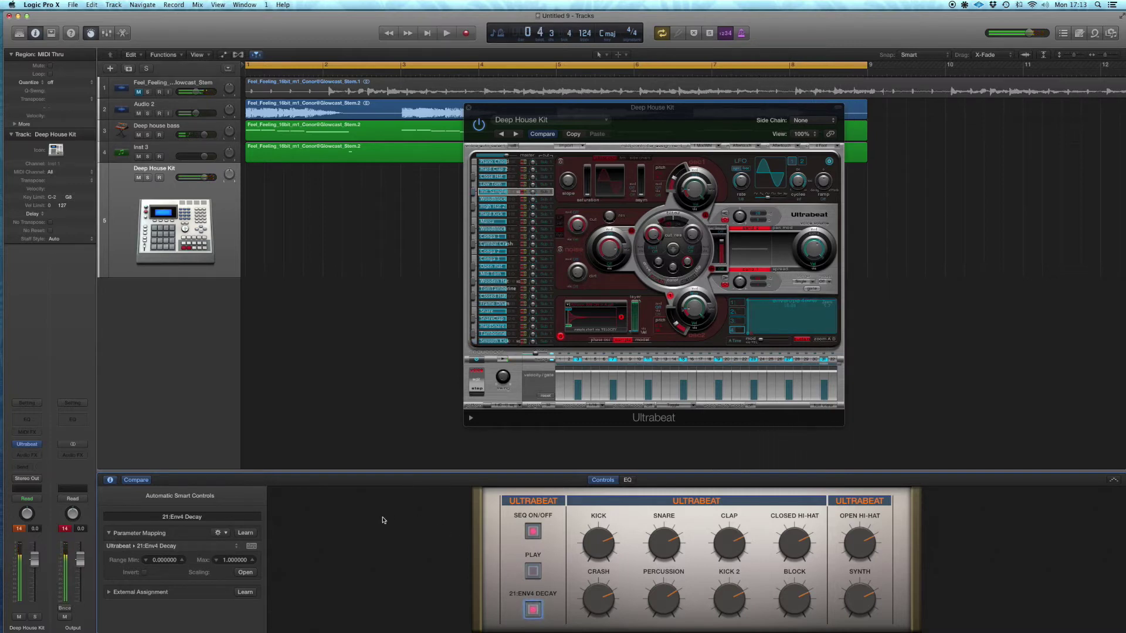
{"action": "key", "text": "space"}
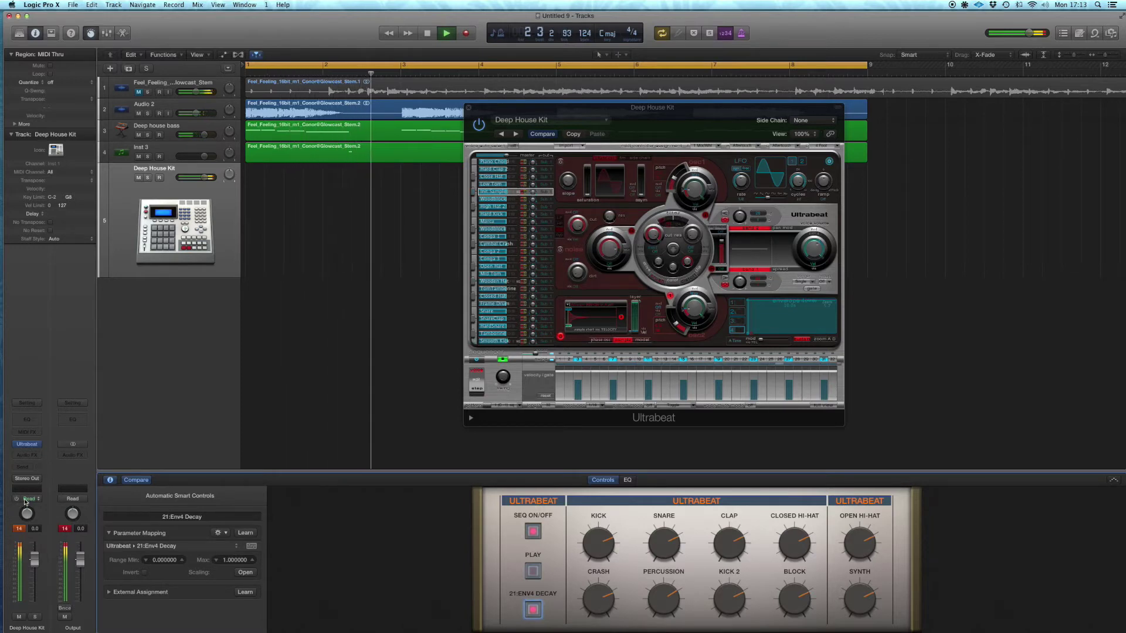
{"action": "left_click", "coordinate": [31, 499]}
{"action": "left_click", "coordinate": [32, 501]}
{"action": "key", "text": "space"}
{"action": "left_click", "coordinate": [535, 612]}
{"action": "left_click", "coordinate": [35, 502]}
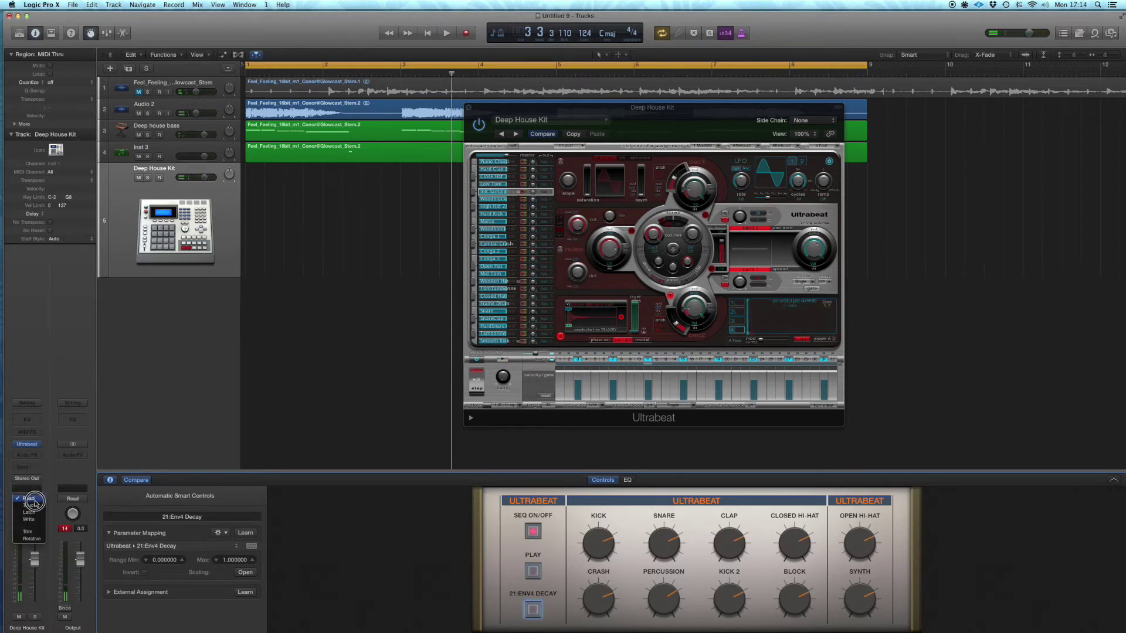
{"action": "left_click", "coordinate": [29, 505]}
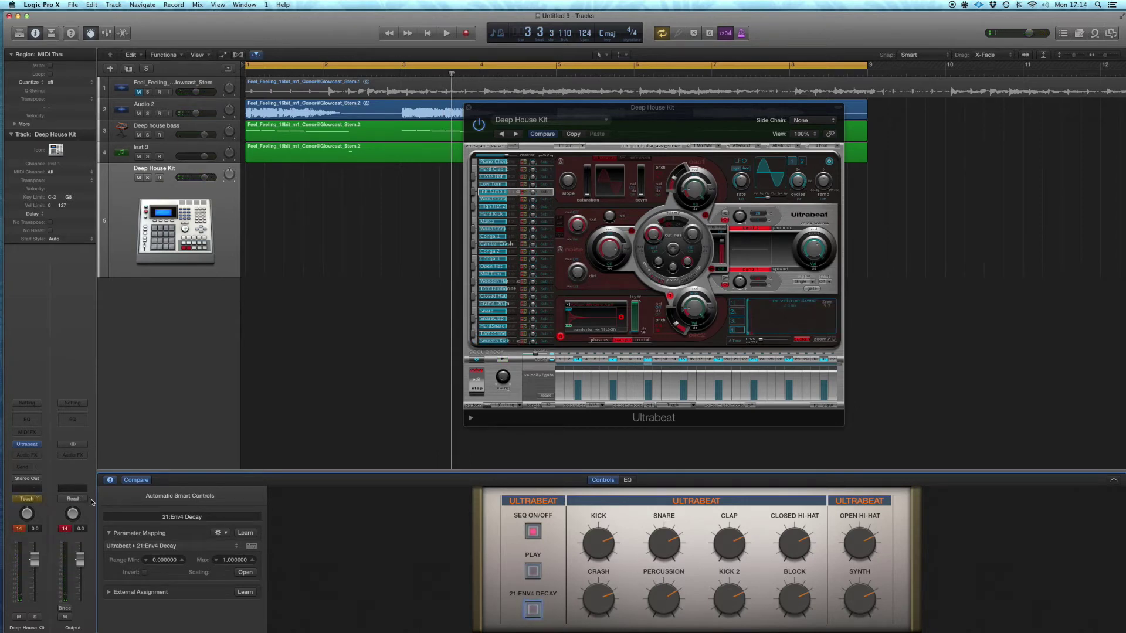
- Record automation over the looped eight bars by toggling the 21:Env4 Decay switch on and off during playback
{"action": "left_click", "coordinate": [534, 612]}
{"action": "key", "text": "space"}
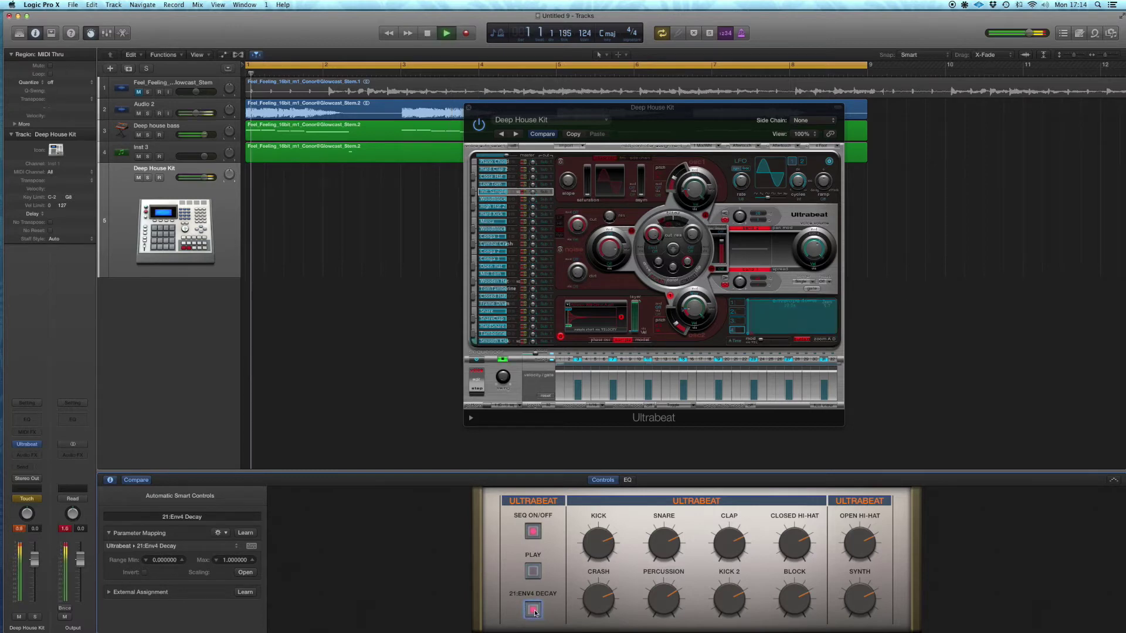
{"action": "left_click", "coordinate": [534, 612]}
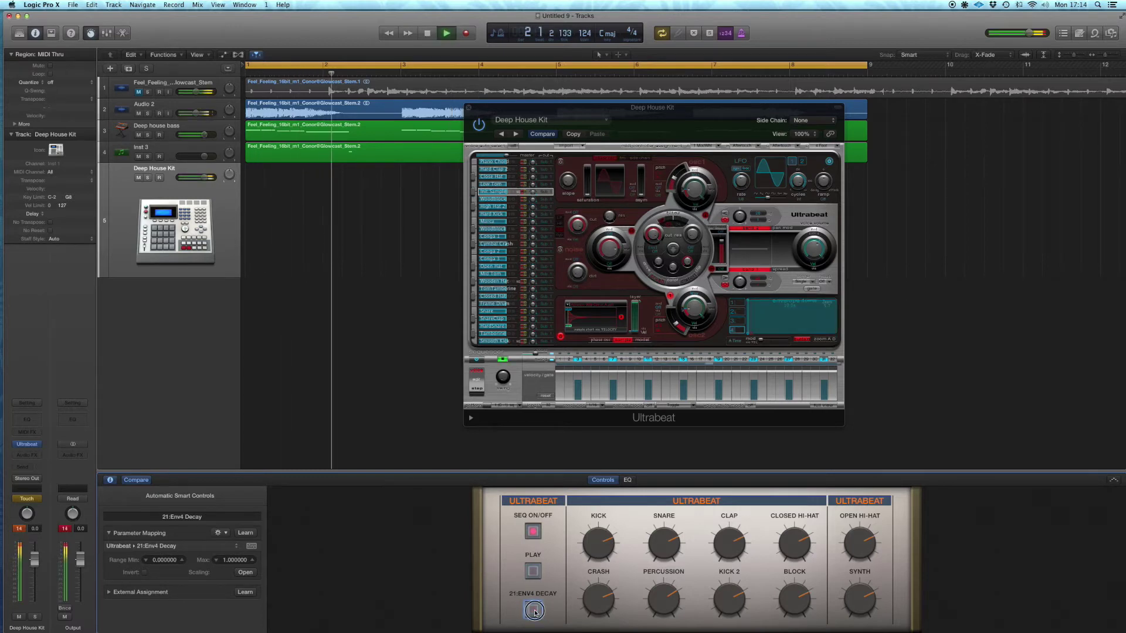
{"action": "left_click", "coordinate": [535, 612]}
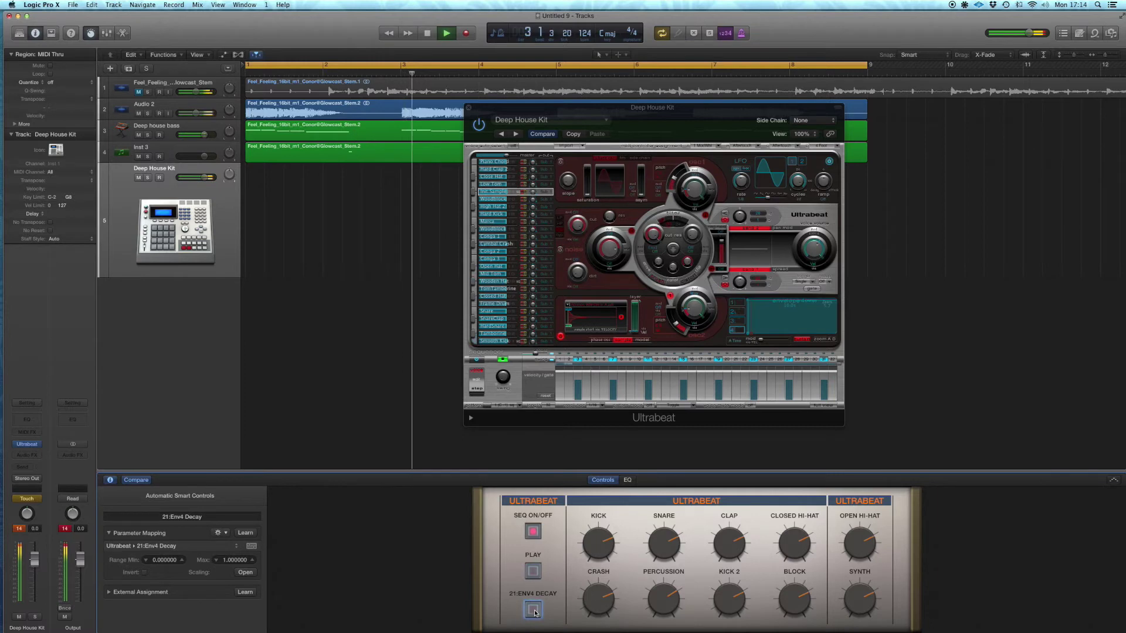
{"action": "left_click", "coordinate": [535, 612]}
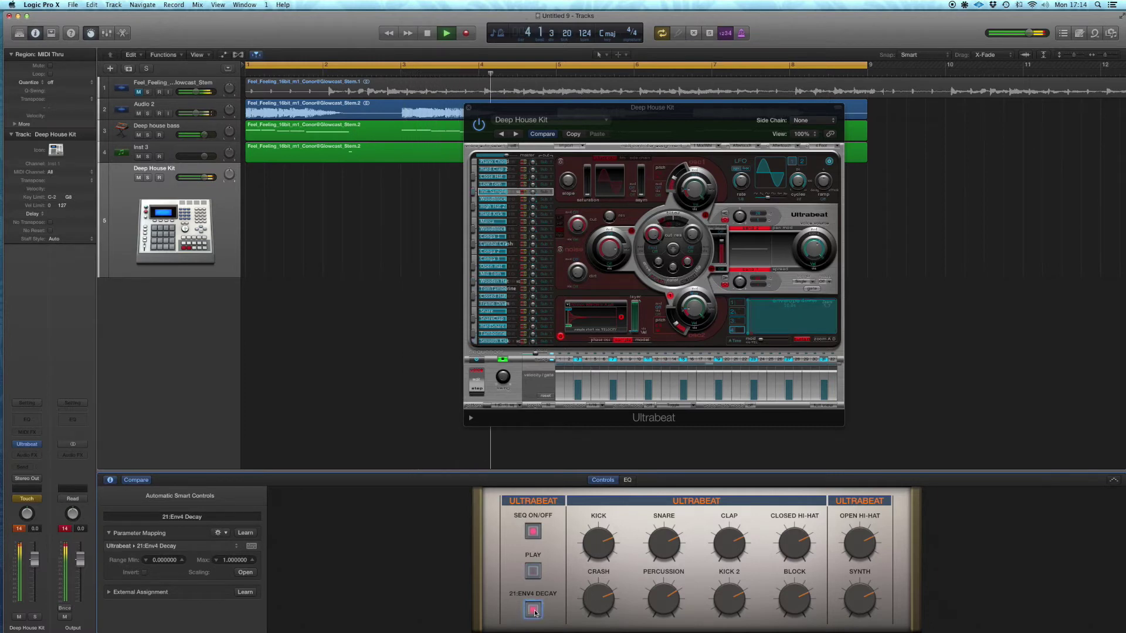
{"action": "left_click", "coordinate": [535, 612]}
{"action": "left_click", "coordinate": [535, 612]}
{"action": "left_click", "coordinate": [535, 612]}
{"action": "left_click", "coordinate": [535, 612]}
{"action": "left_click", "coordinate": [535, 611]}
{"action": "left_click", "coordinate": [535, 612]}
{"action": "left_click", "coordinate": [535, 611]}
{"action": "left_click", "coordinate": [535, 611]}
{"action": "key", "text": "space"}
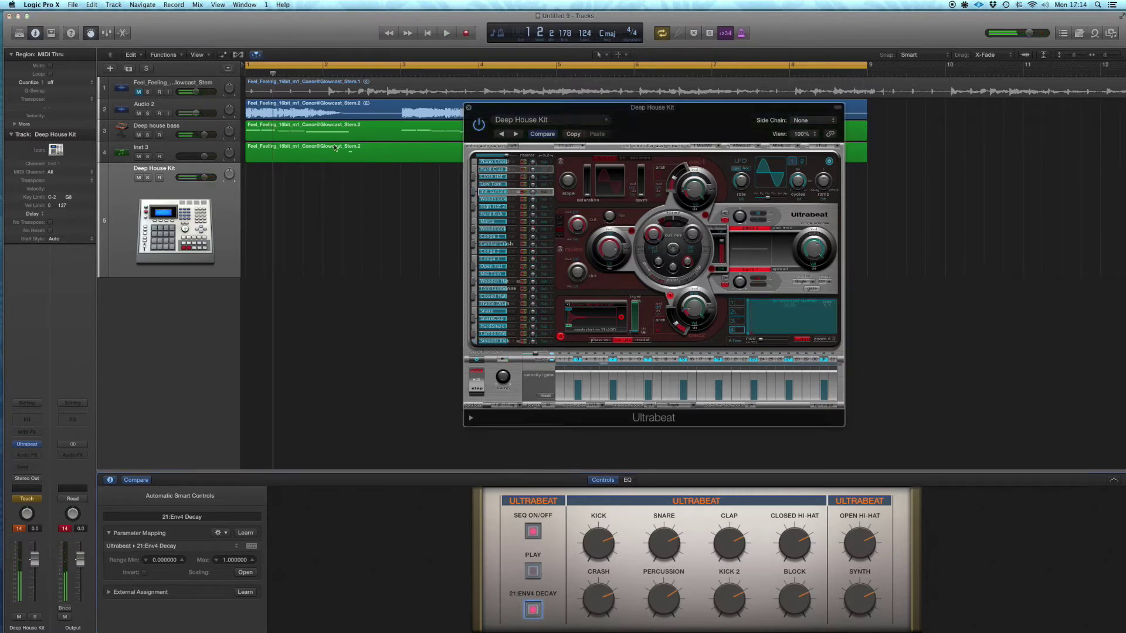
- Close the Ultrabeat window, show track automation, and look through the Deep House Kit lane's automation parameters
{"action": "left_click", "coordinate": [469, 108]}
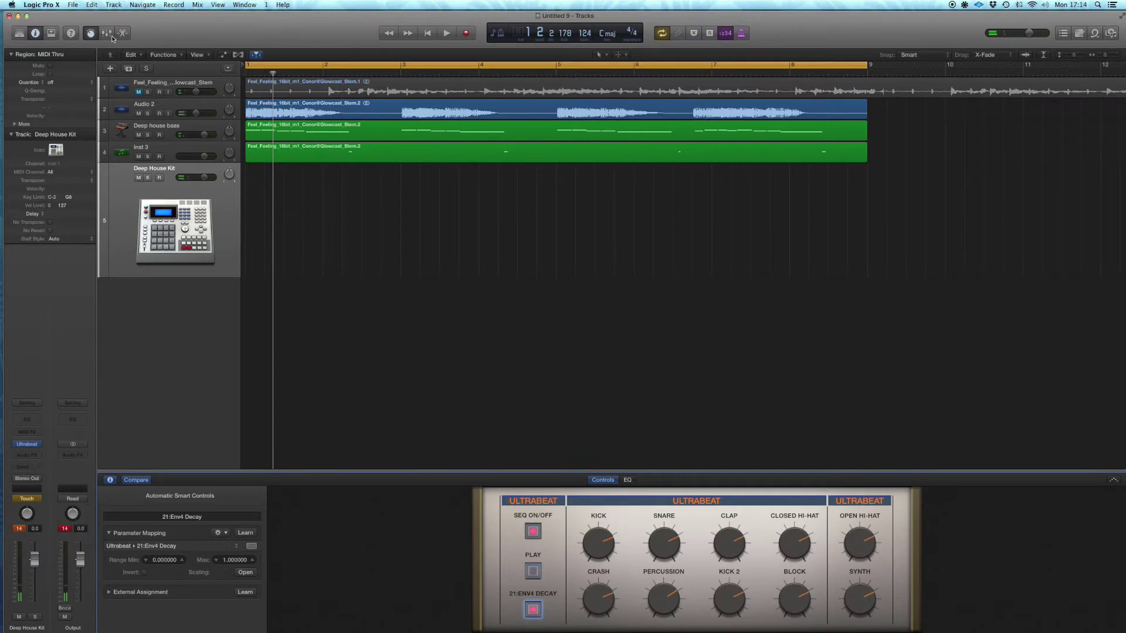
{"action": "left_click", "coordinate": [222, 54]}
{"action": "key", "text": "space"}
{"action": "left_click", "coordinate": [186, 189]}
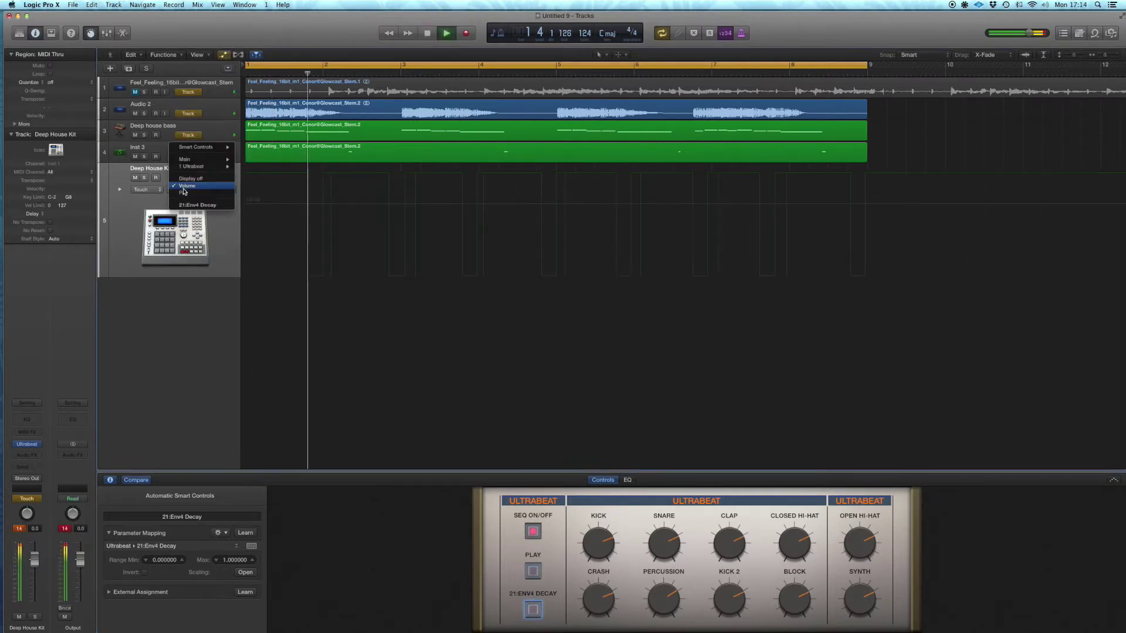
{"action": "mouse_move", "coordinate": [203, 169]}
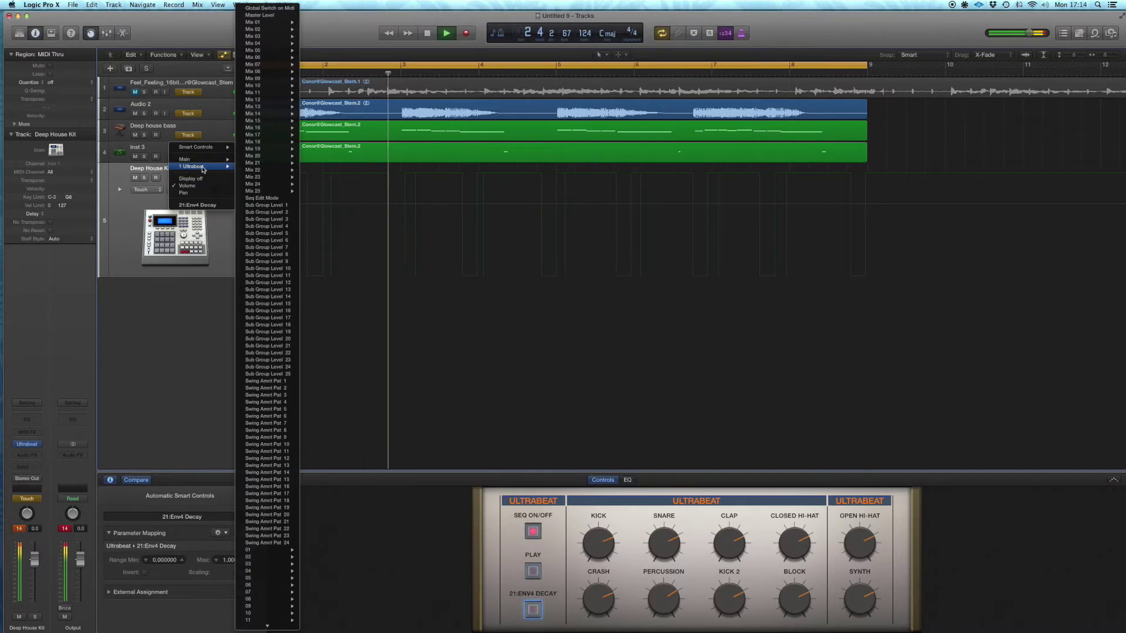
{"action": "left_click", "coordinate": [130, 404]}
{"action": "key", "text": "space"}
- Reopen Ultrabeat, start playback, and check the plug-in's automation parameters around Mix 21 for the Deep House Kit track
{"action": "left_click", "coordinate": [28, 445]}
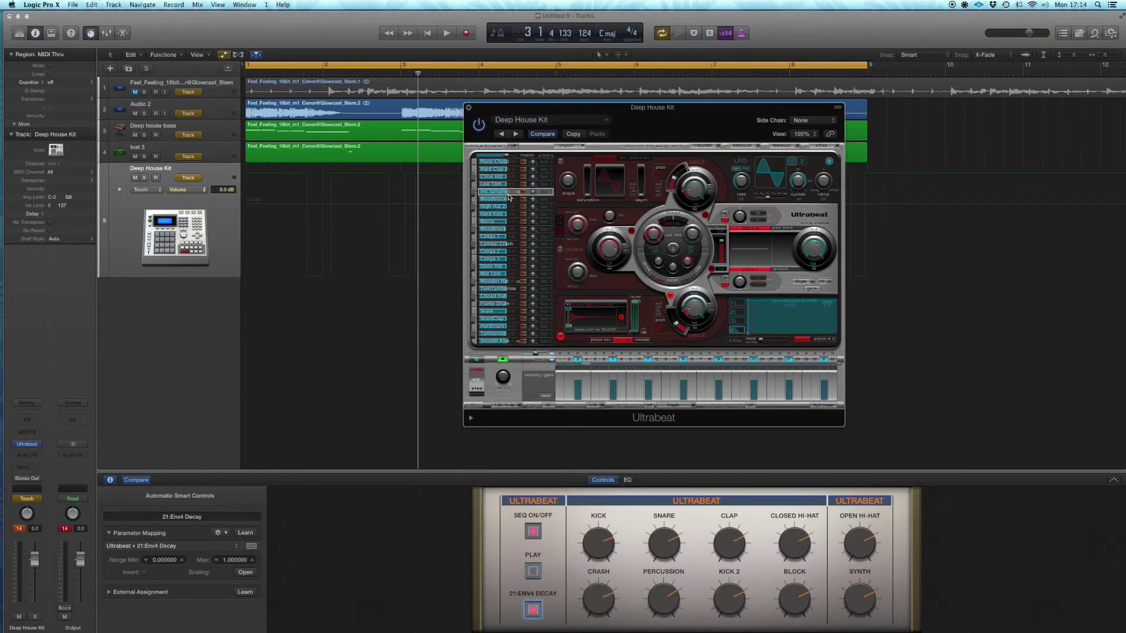
{"action": "key", "text": "space"}
{"action": "left_click", "coordinate": [188, 190]}
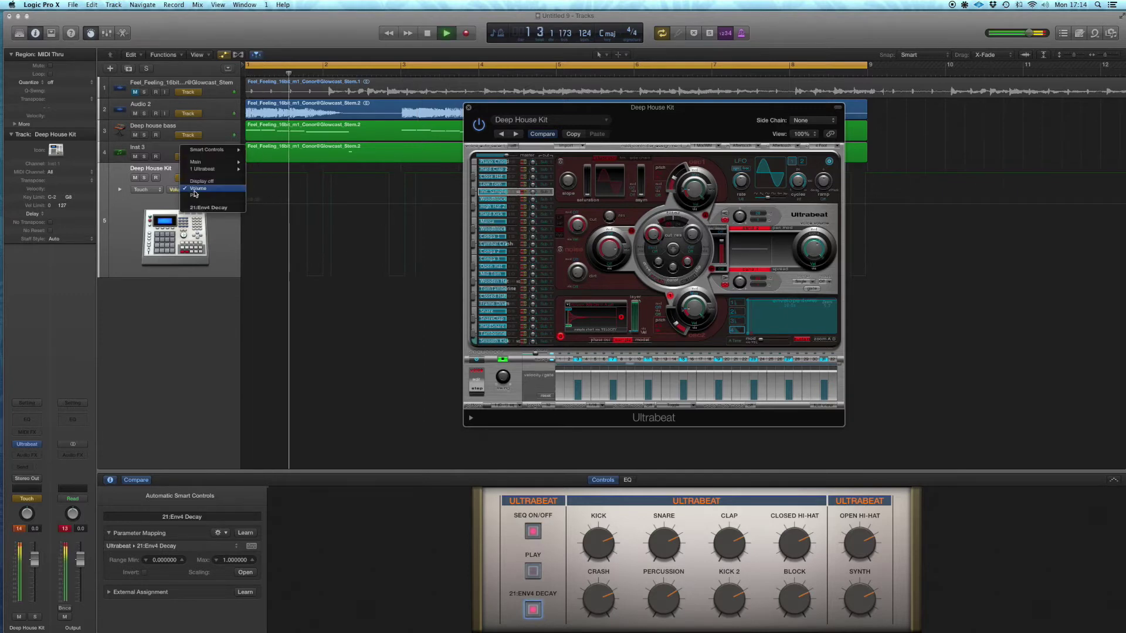
{"action": "mouse_move", "coordinate": [210, 171]}
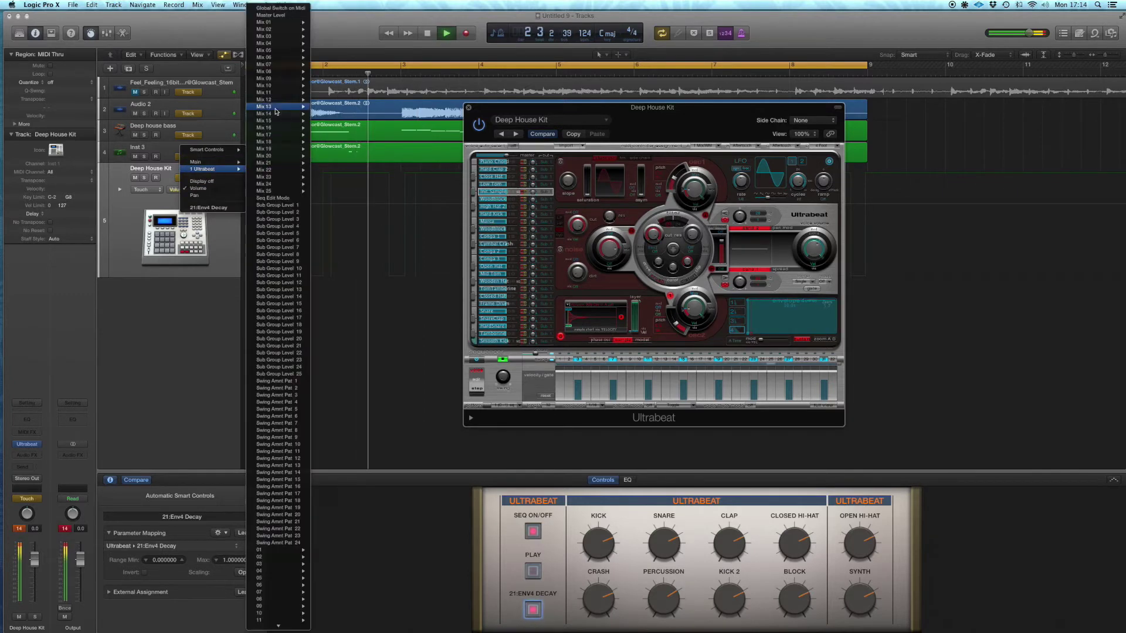
{"action": "mouse_move", "coordinate": [281, 163]}
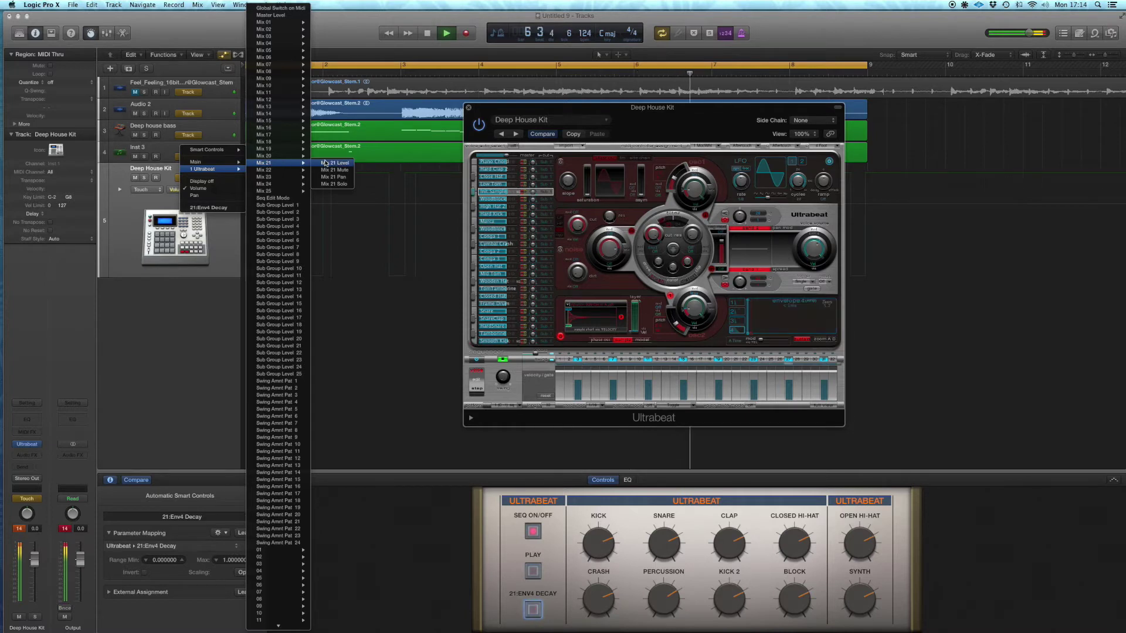
{"action": "left_click", "coordinate": [403, 284]}
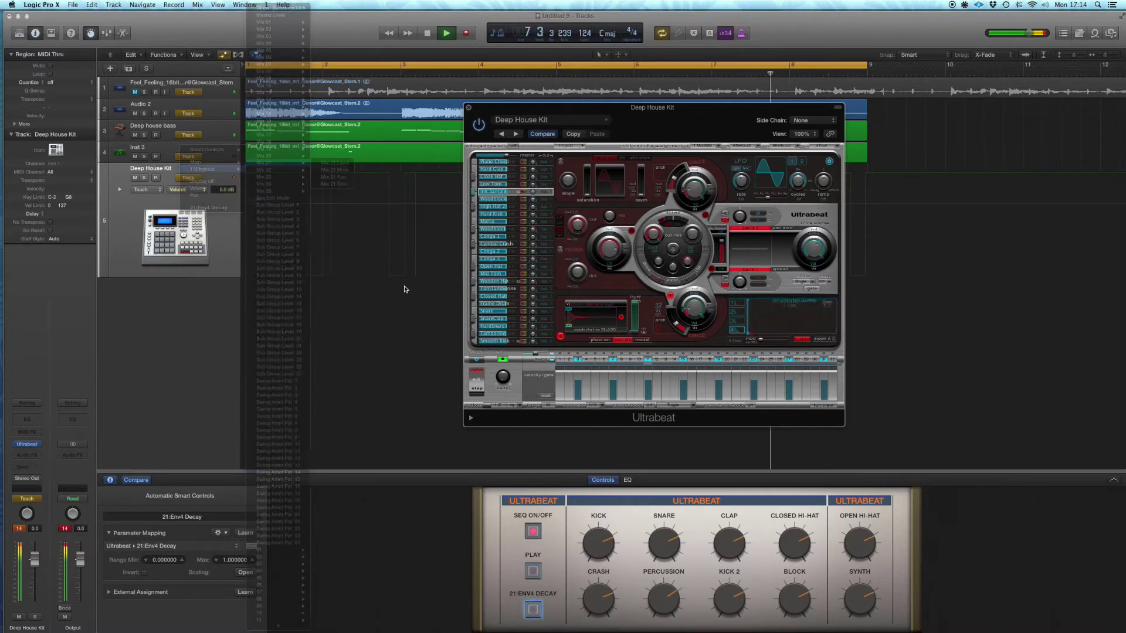
- Show the 21:Env4 Decay automation on the Deep House Kit lane, close Ultrabeat, and shift the drop before bar 5 slightly earlier
{"action": "left_click", "coordinate": [187, 190]}
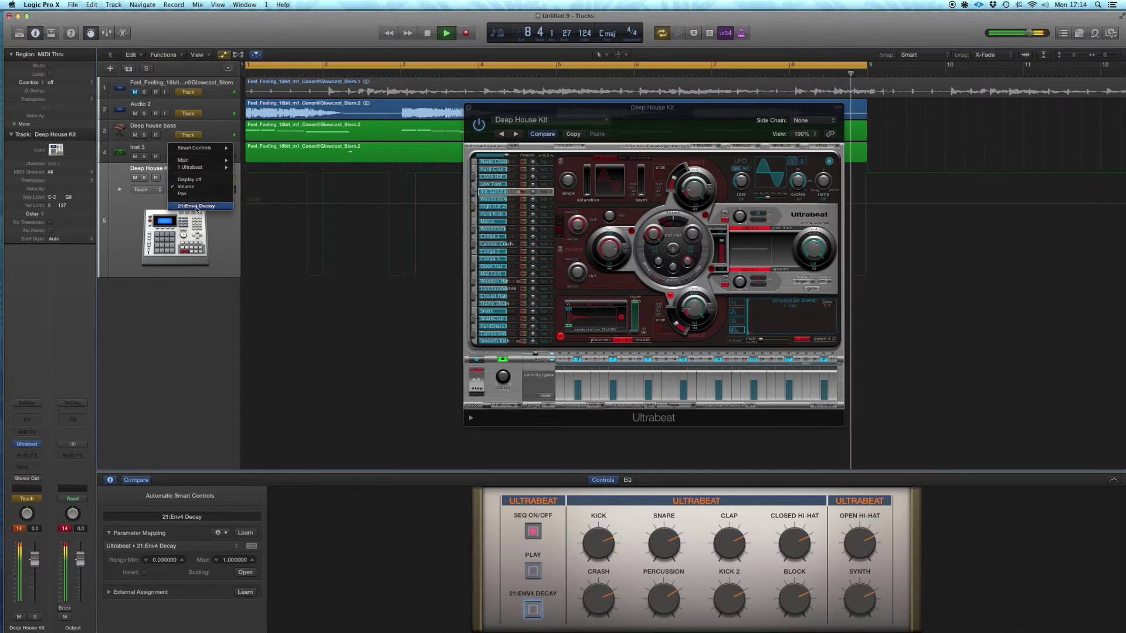
{"action": "left_click", "coordinate": [197, 207]}
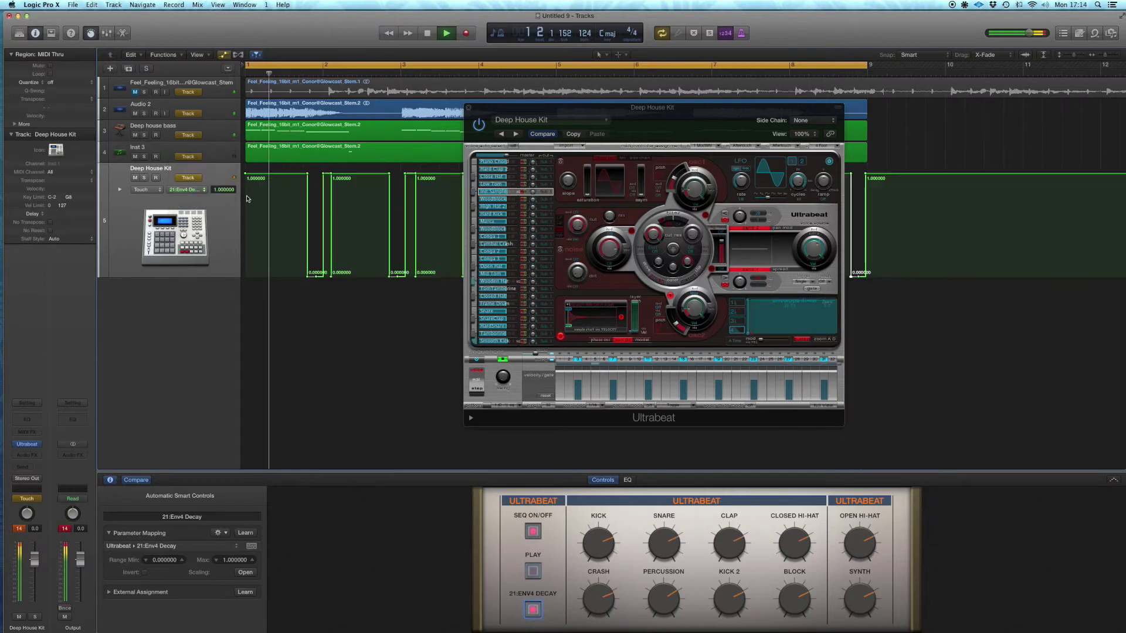
{"action": "left_click", "coordinate": [468, 108]}
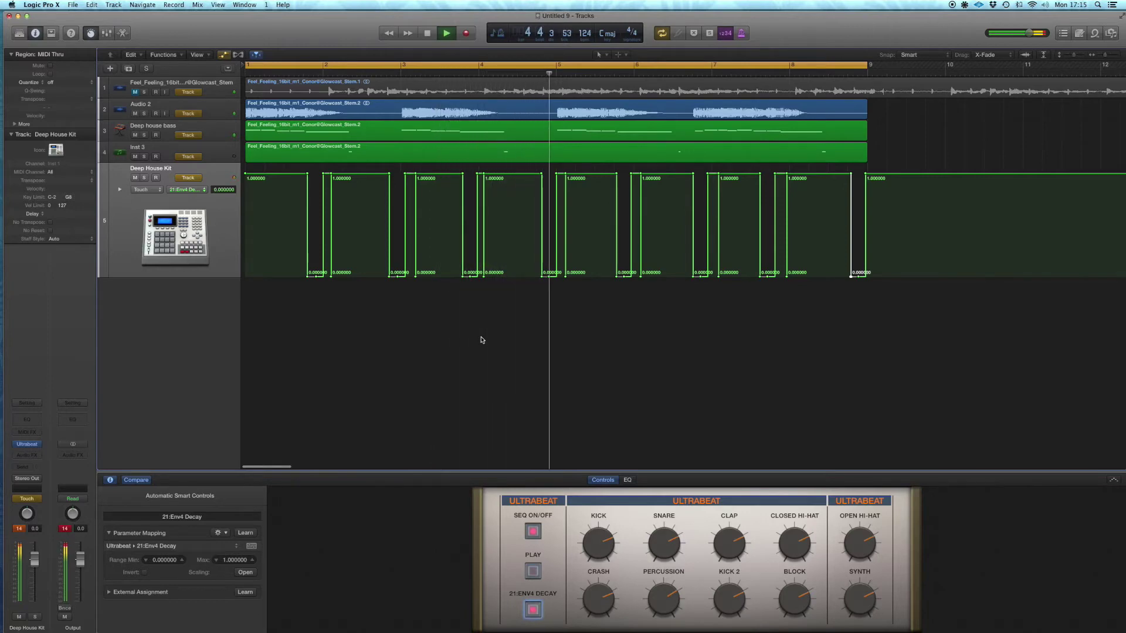
{"action": "left_click_drag", "start_coordinate": [543, 277], "coordinate": [535, 276]}
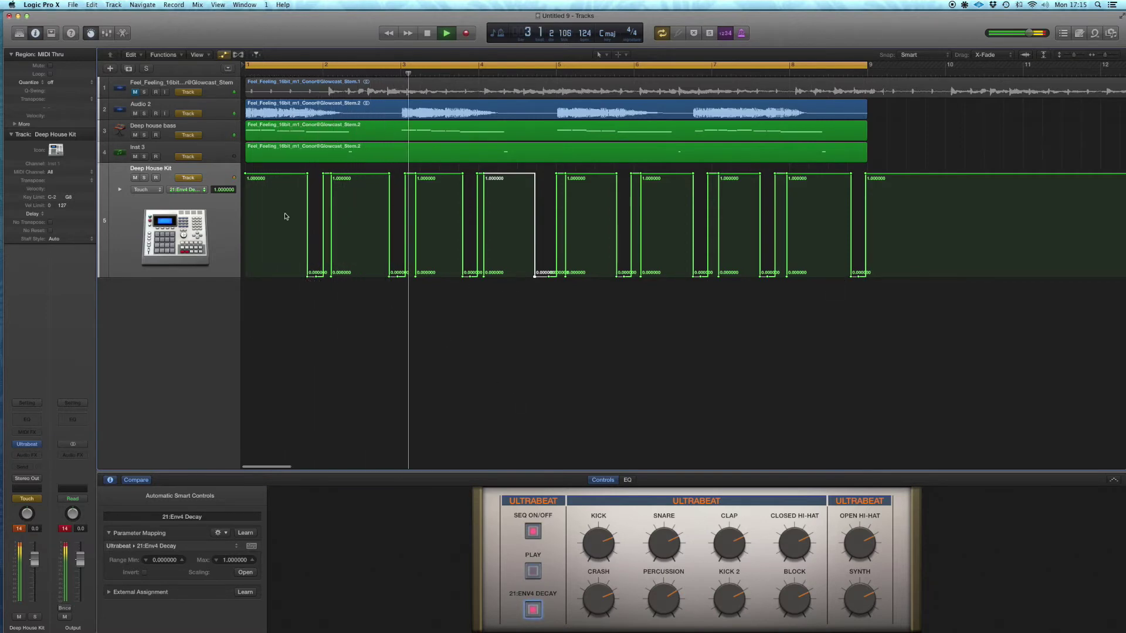
- Hide the Smart Controls and track automation, set the Deep House Kit channel's automation mode to Read, and restart playback
{"action": "key", "text": "b"}
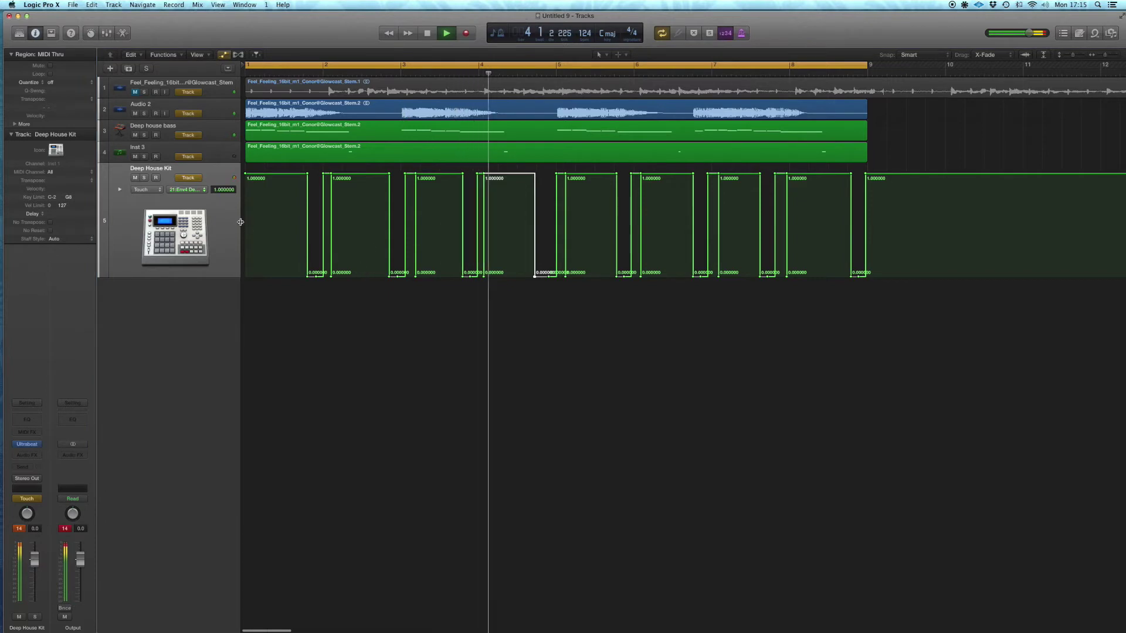
{"action": "key", "text": "a"}
{"action": "scroll", "coordinate": [433, 387], "scroll_direction": "down", "scroll_amount": 5}
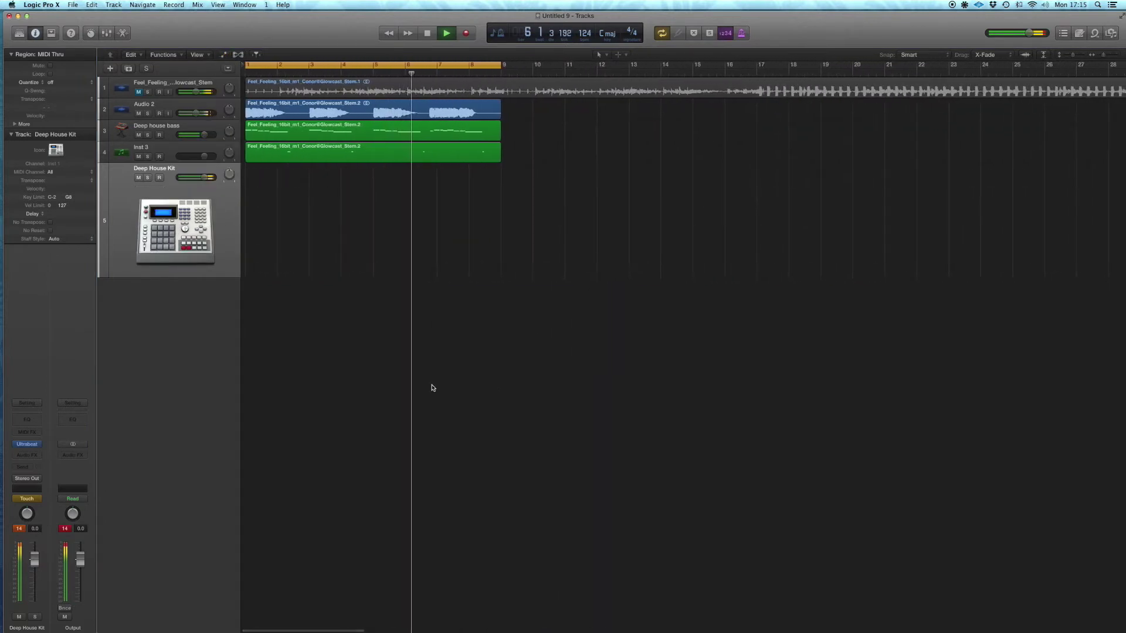
{"action": "key", "text": "space"}
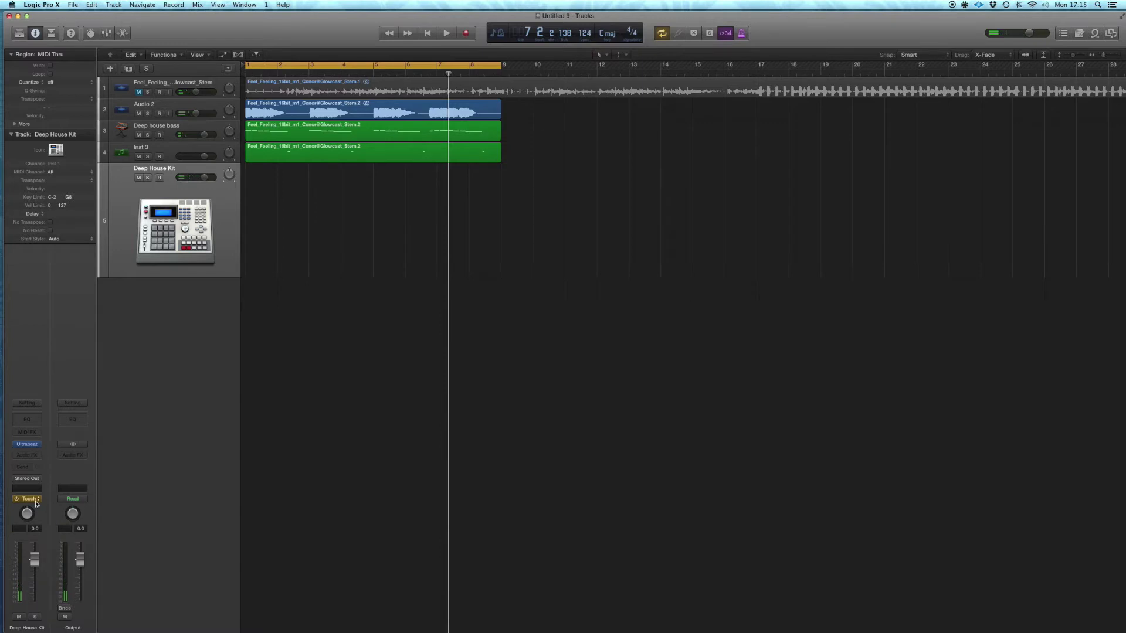
{"action": "left_click", "coordinate": [37, 502]}
{"action": "left_click", "coordinate": [28, 498]}
{"action": "key", "text": "space"}
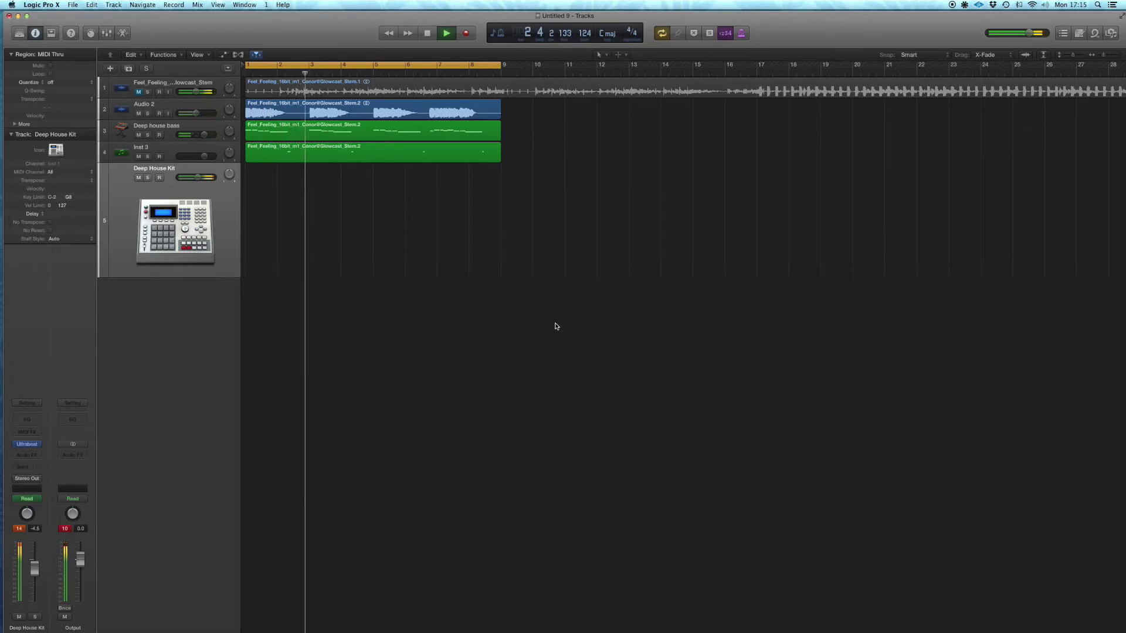
- Open Ultrabeat and the mixer, and add four aux output channels to the Deep House Kit, UB 3-4 through UB 9-10
{"action": "mouse_move", "coordinate": [24, 449]}
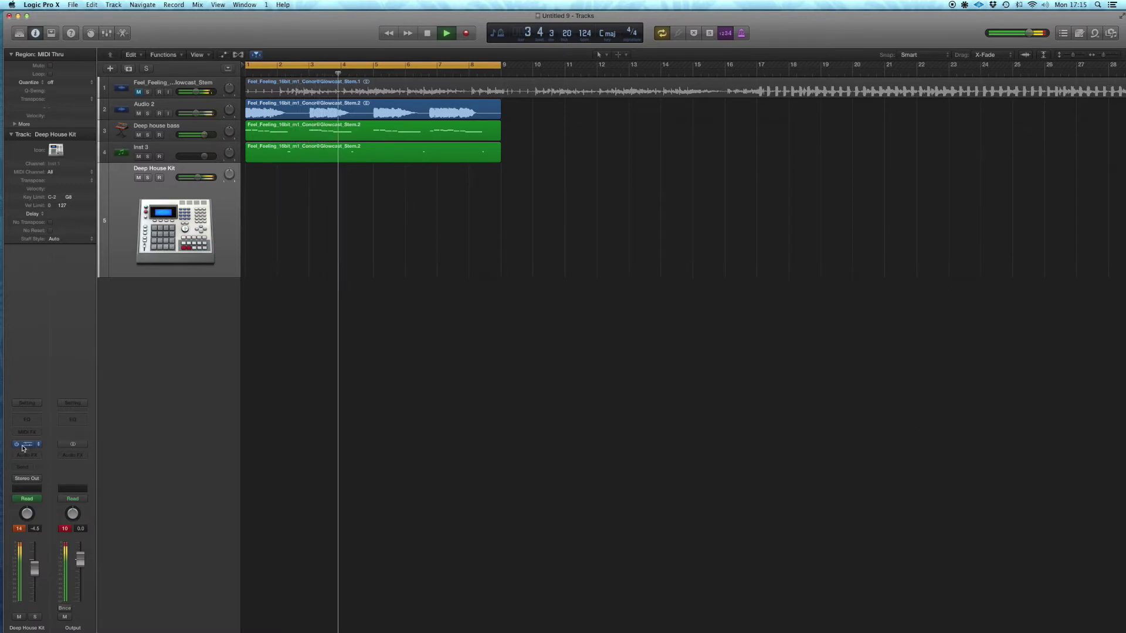
{"action": "left_click", "coordinate": [25, 445]}
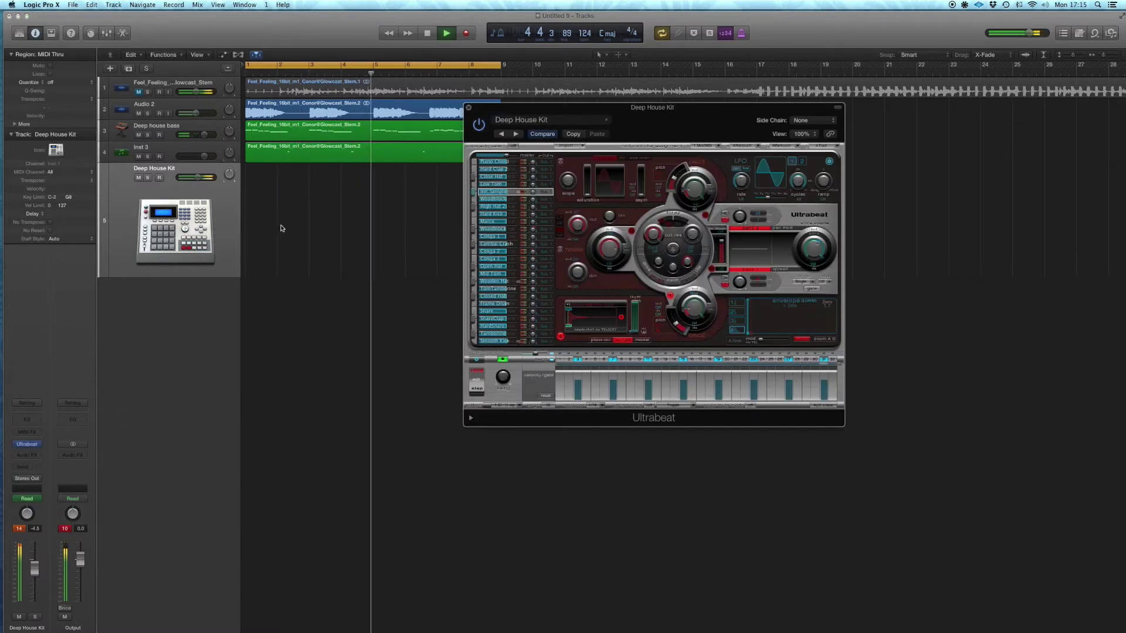
{"action": "key", "text": "x"}
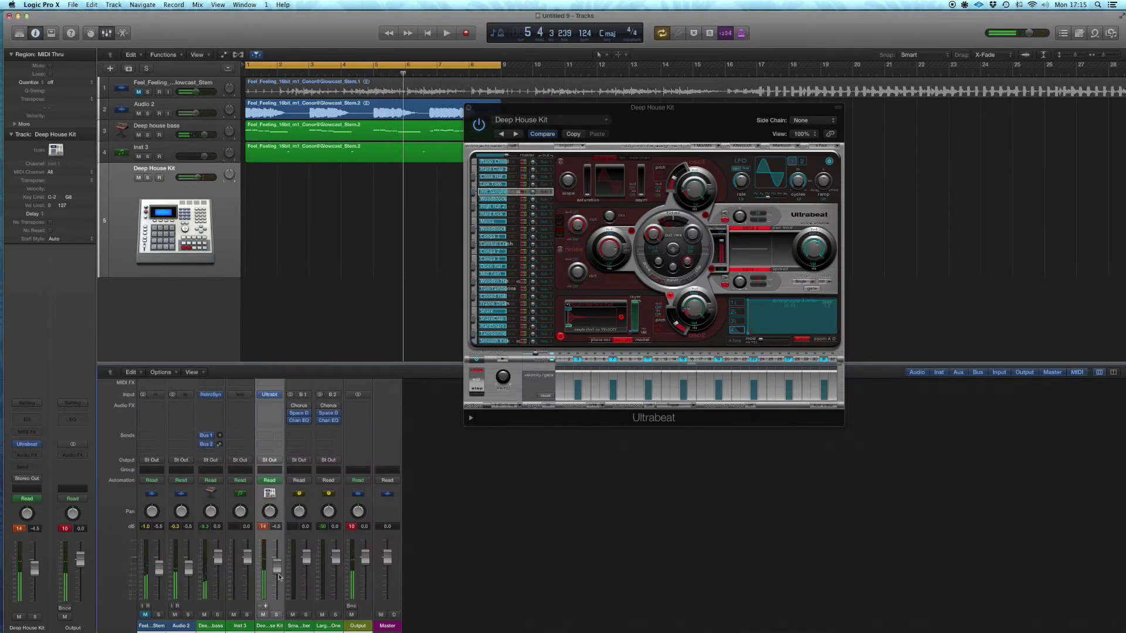
{"action": "left_click", "coordinate": [265, 606]}
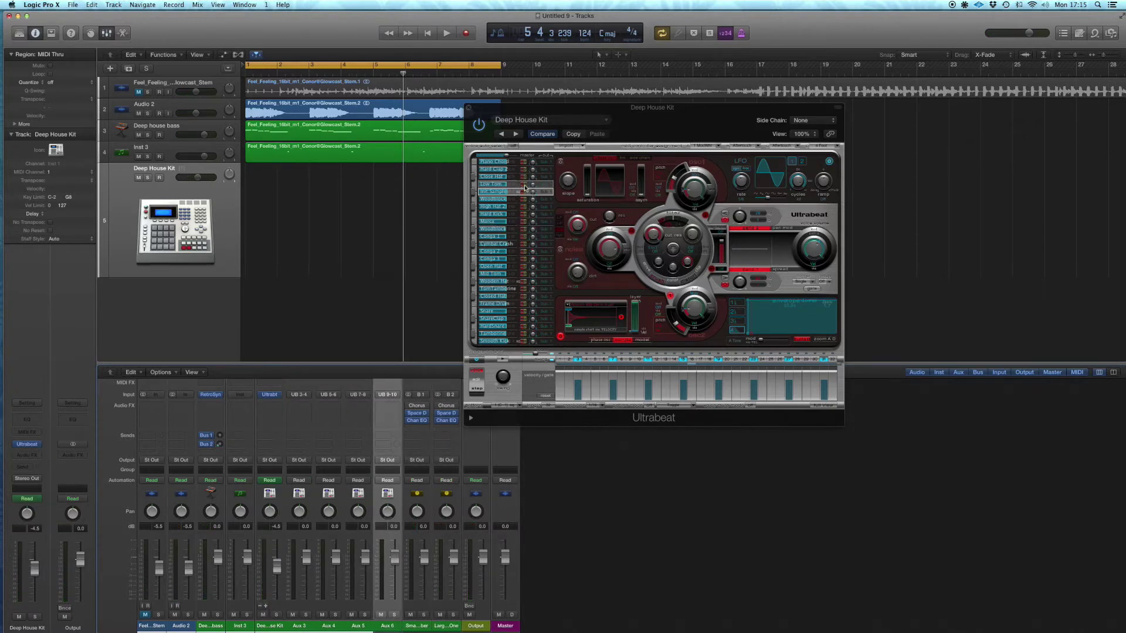
- Keep the kick on Sub Group 1 (Main), route the open hat voice to Sub Group 3 (5-6), and audition the routing
{"action": "left_click", "coordinate": [546, 340]}
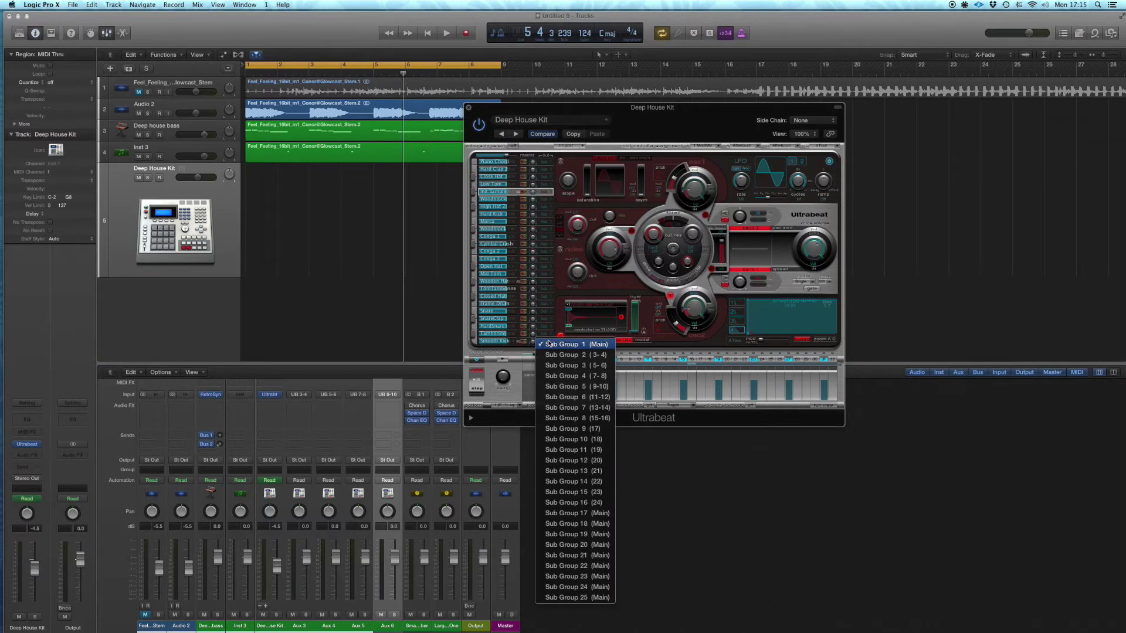
{"action": "left_click", "coordinate": [575, 348]}
{"action": "key", "text": "space"}
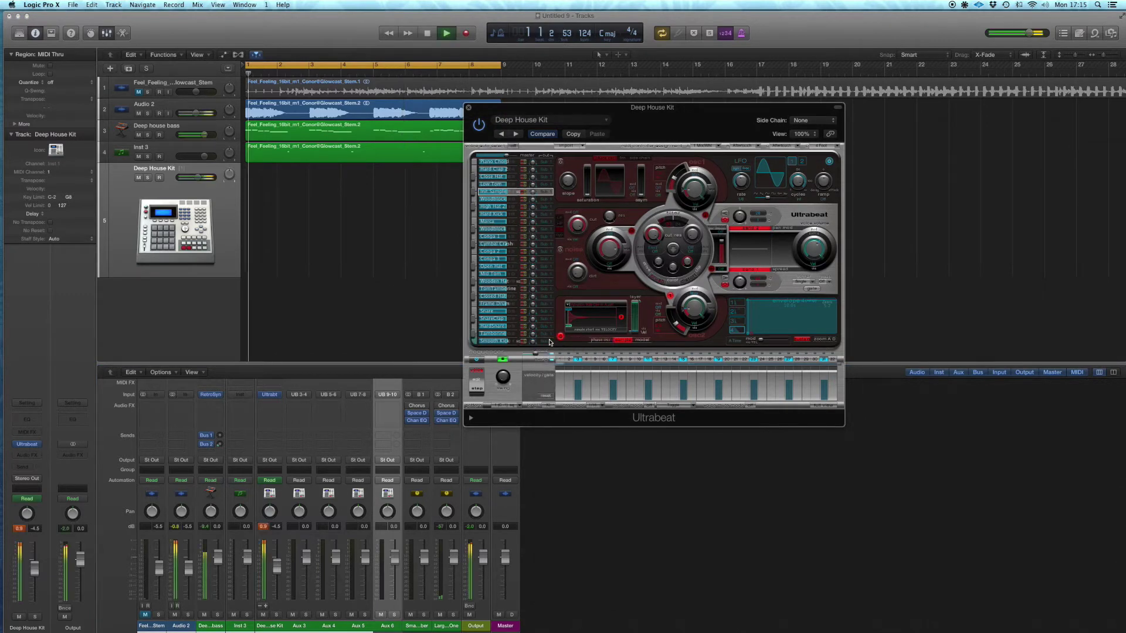
{"action": "key", "text": "space"}
{"action": "left_click", "coordinate": [547, 193]}
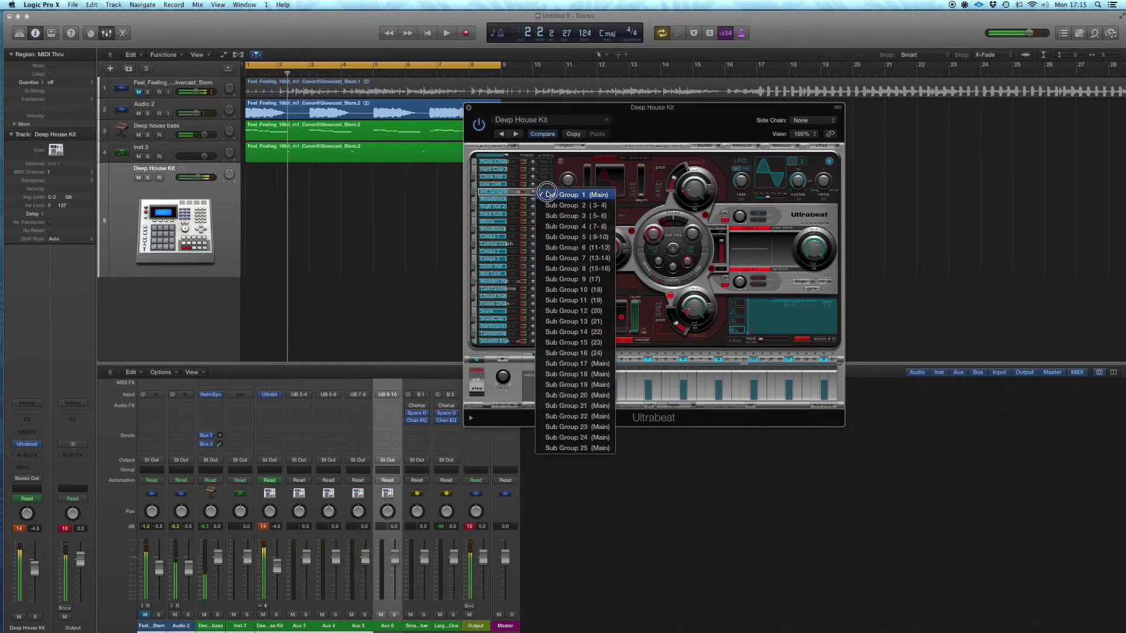
{"action": "left_click", "coordinate": [569, 215]}
{"action": "key", "text": "space"}
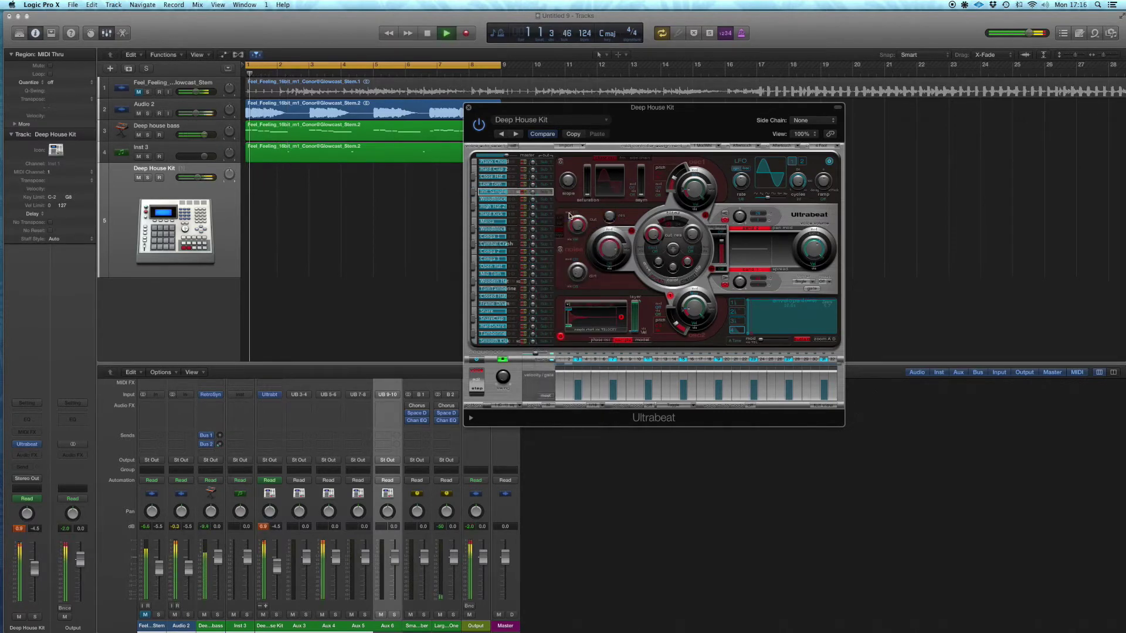
{"action": "left_click", "coordinate": [323, 528]}
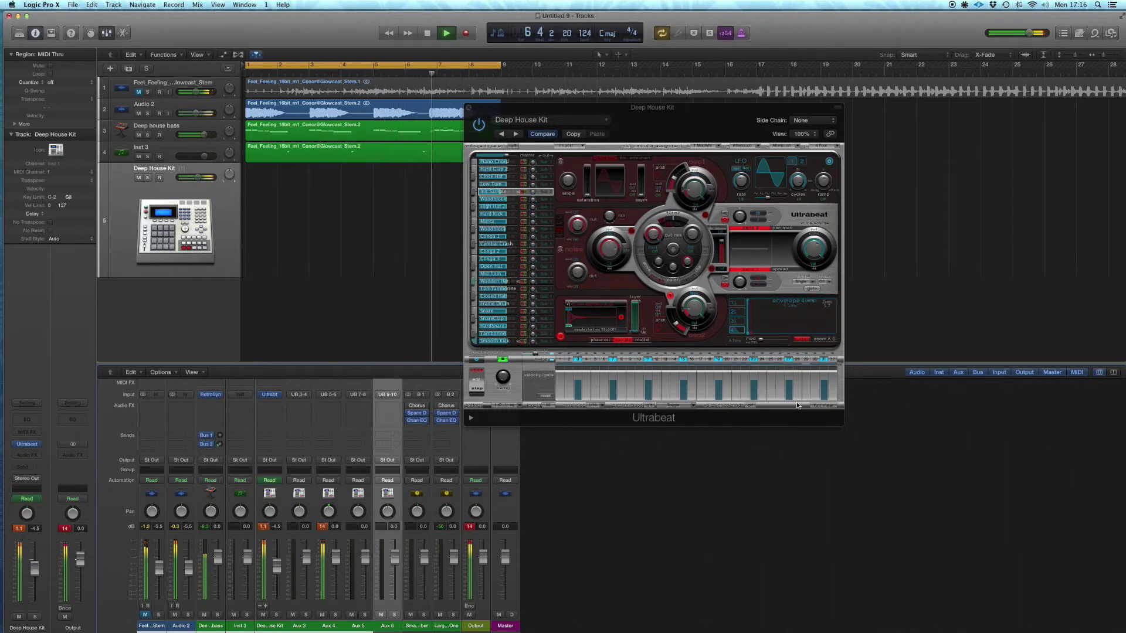
- Switch Ultrabeat to full view, stop playback, and erase the percussion steps, leaving only the kick and open hat rows
{"action": "left_click", "coordinate": [821, 406]}
{"action": "key", "text": "space"}
{"action": "mouse_move", "coordinate": [589, 276]}
{"action": "left_mouse_down"}
{"action": "mouse_move", "coordinate": [792, 296]}
{"action": "mouse_move", "coordinate": [835, 285]}
{"action": "mouse_move", "coordinate": [575, 270]}
{"action": "left_mouse_up"}
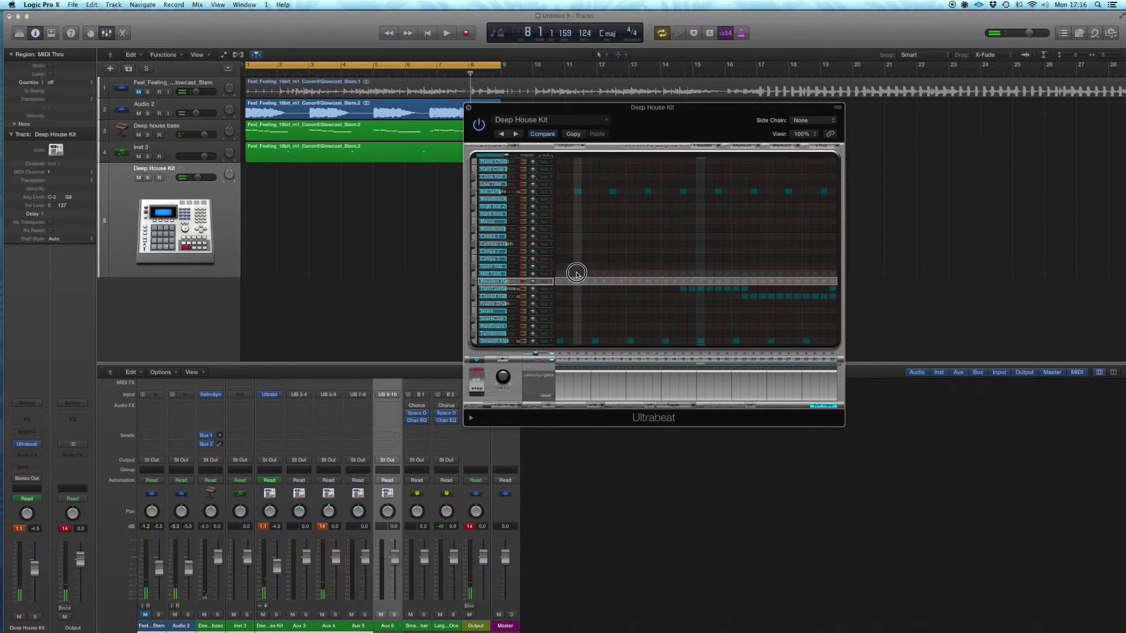
{"action": "left_click", "coordinate": [691, 290]}
{"action": "mouse_move", "coordinate": [691, 289]}
{"action": "left_mouse_down"}
{"action": "mouse_move", "coordinate": [831, 289]}
{"action": "mouse_move", "coordinate": [740, 295]}
{"action": "left_mouse_up"}
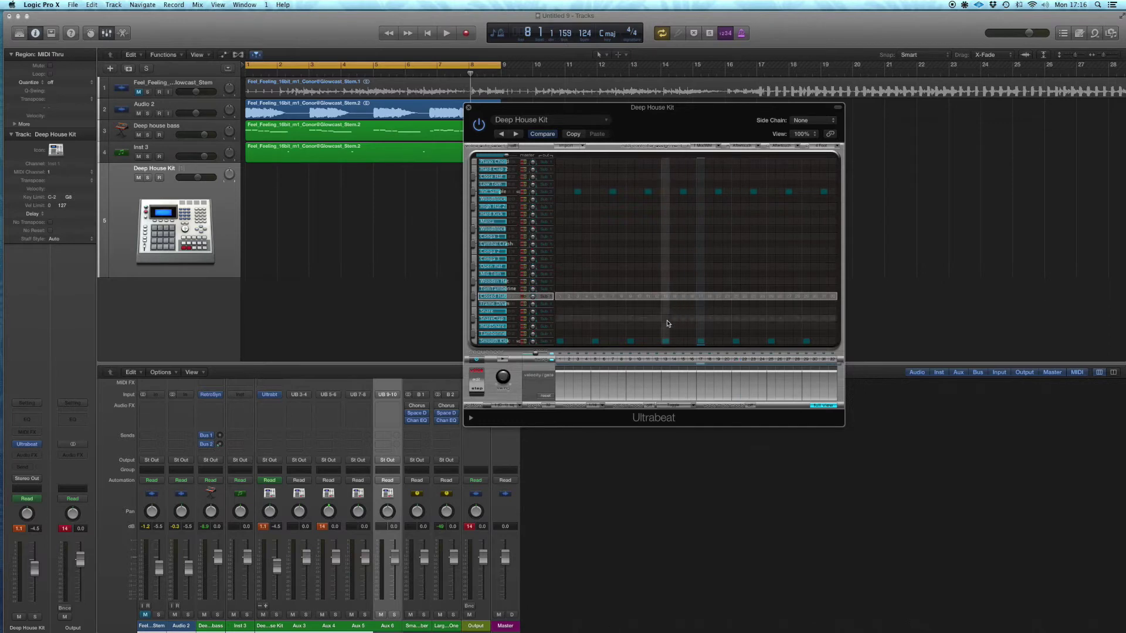
- Try hits on steps 5, 13, 21 and 29 of the row just below the snare and play the pattern
{"action": "left_click", "coordinate": [595, 318]}
{"action": "left_click", "coordinate": [665, 318]}
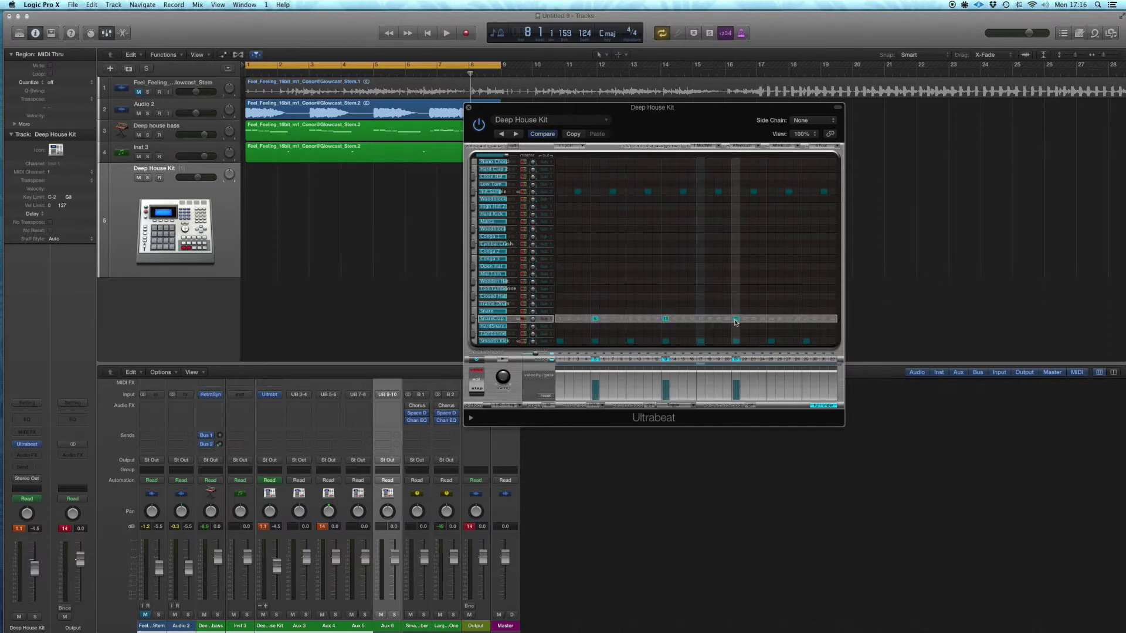
{"action": "left_click", "coordinate": [807, 319]}
{"action": "key", "text": "space"}
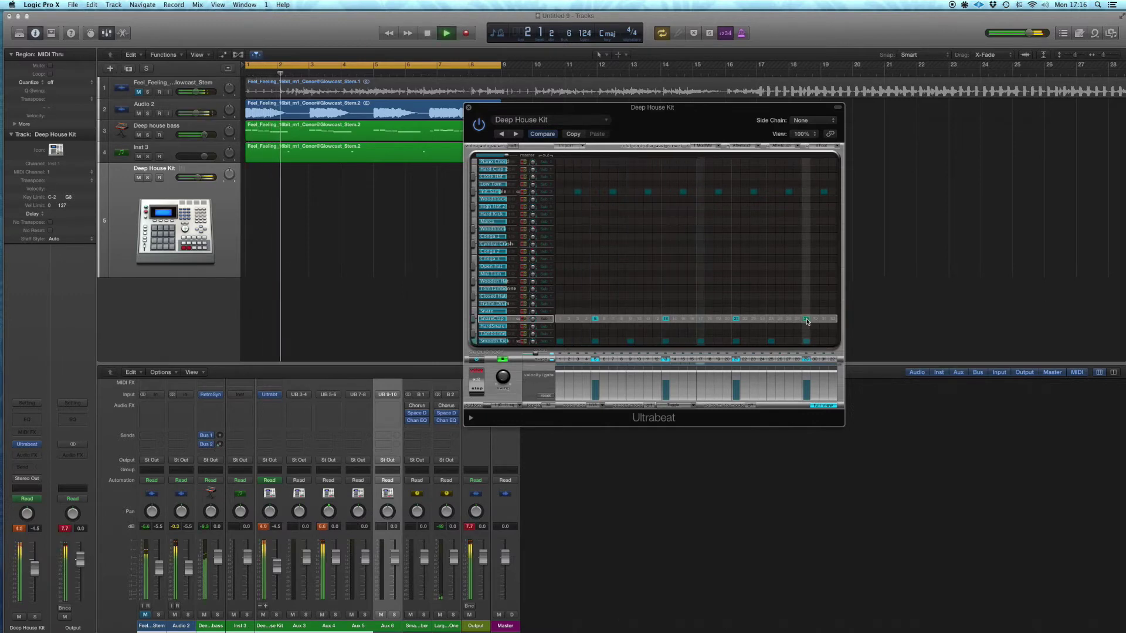
- Move the four hits on steps 5, 13, 21 and 29 up to the snare row
{"action": "left_click", "coordinate": [805, 311]}
{"action": "left_click", "coordinate": [736, 311]}
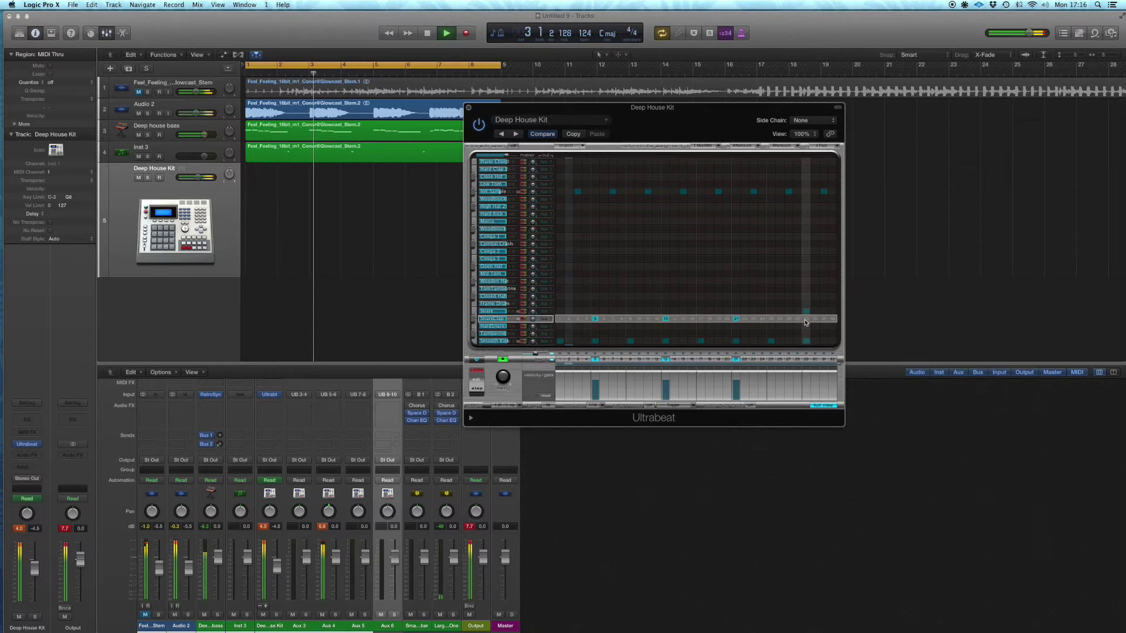
{"action": "left_click", "coordinate": [736, 319]}
{"action": "left_click", "coordinate": [665, 312]}
{"action": "left_click", "coordinate": [666, 319]}
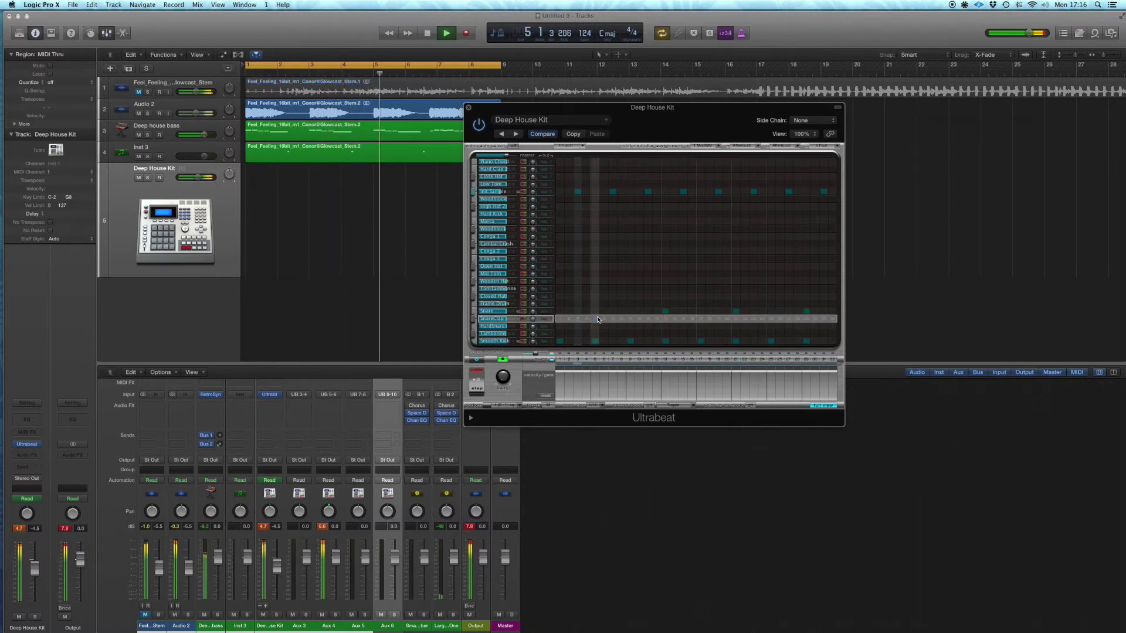
{"action": "left_click", "coordinate": [595, 318]}
{"action": "left_click", "coordinate": [595, 312]}
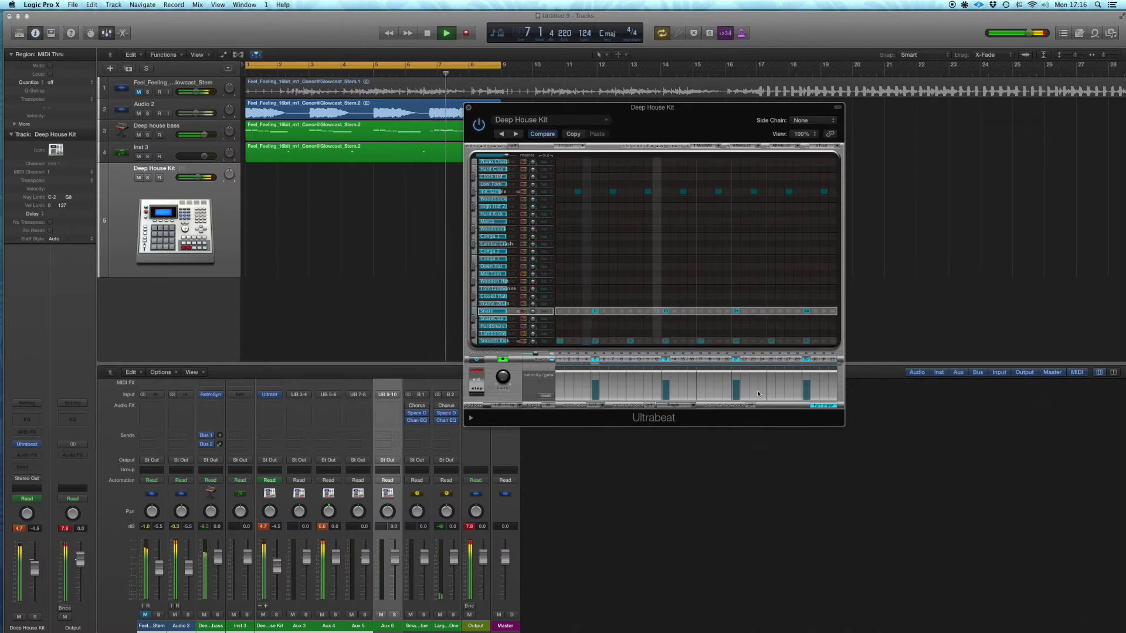
- Return Ultrabeat to the synth view, open sample loading for the snare voice, and browse to the Drums > Claps folder
{"action": "left_click", "coordinate": [824, 405]}
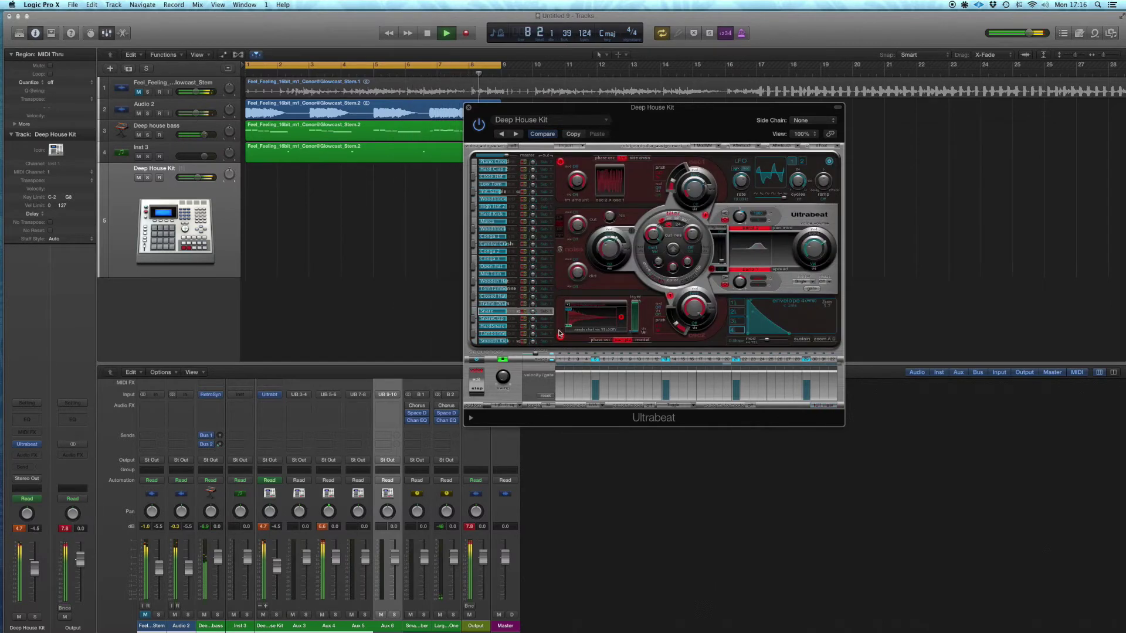
{"action": "left_click", "coordinate": [598, 308]}
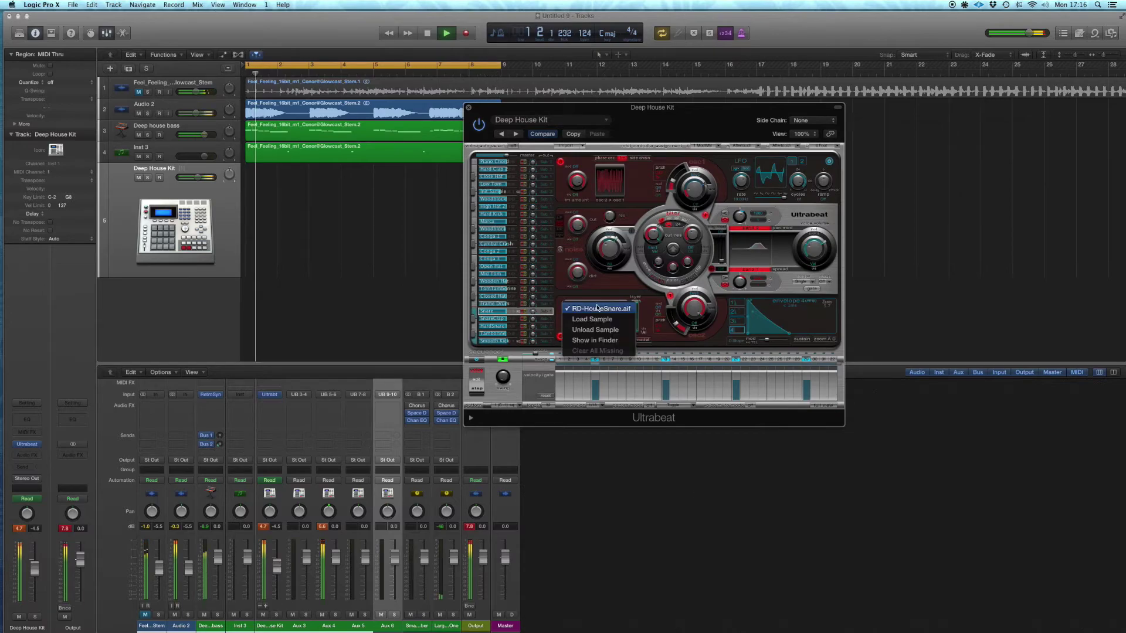
{"action": "left_click", "coordinate": [594, 319]}
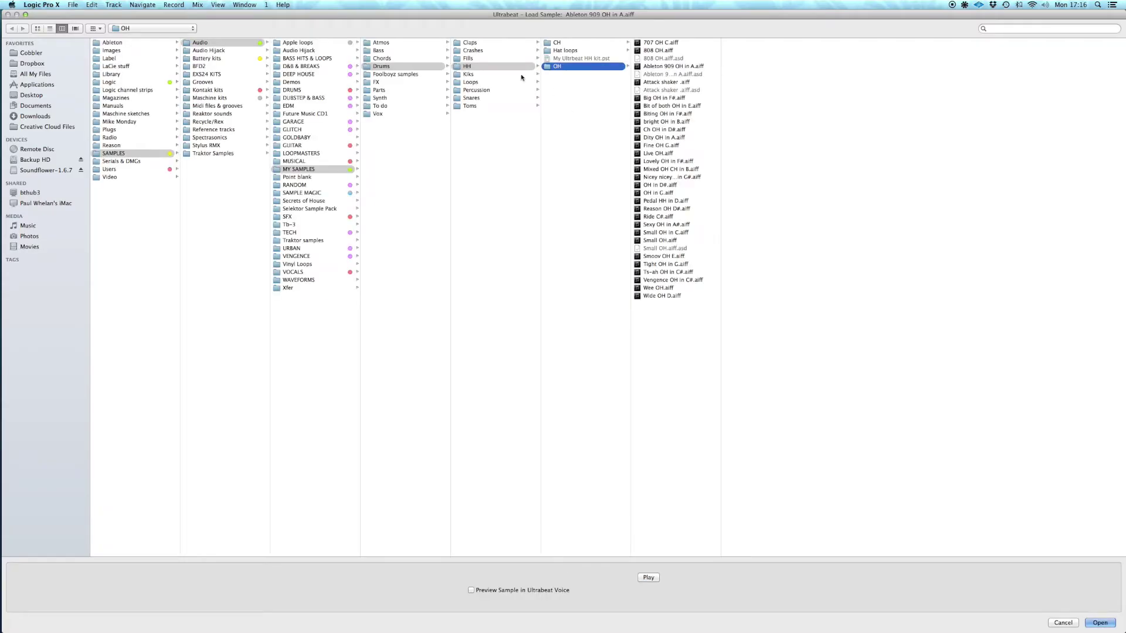
{"action": "left_click", "coordinate": [487, 43]}
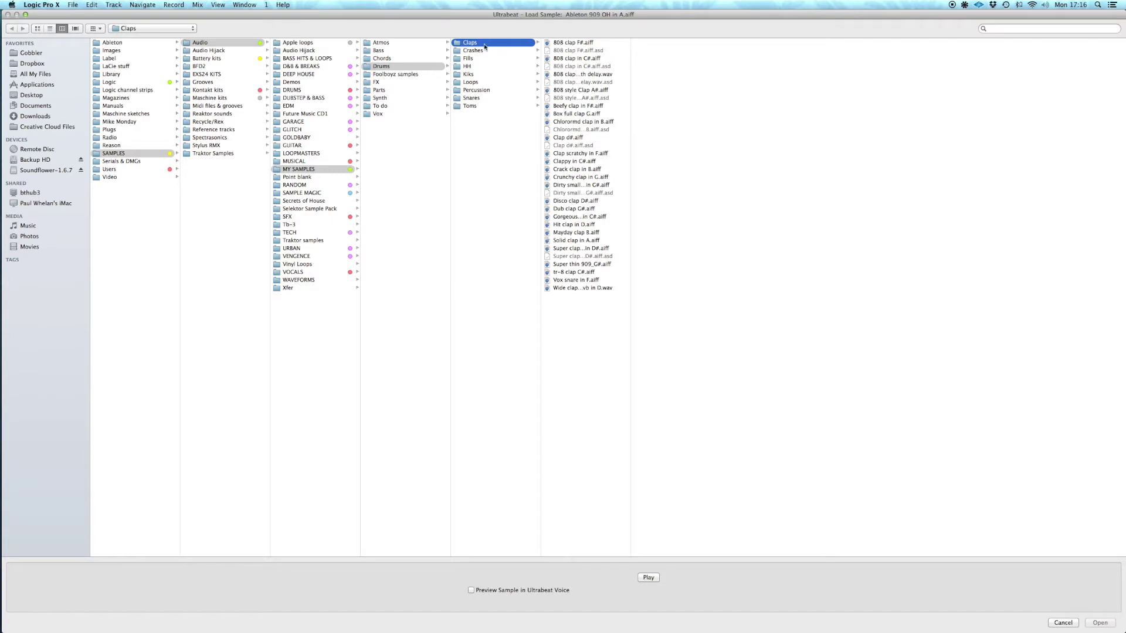
- Look through the clap samples from 808 clap F#.aiff downward and load Clap d#.aiff into the snare voice
{"action": "left_click", "coordinate": [585, 44]}
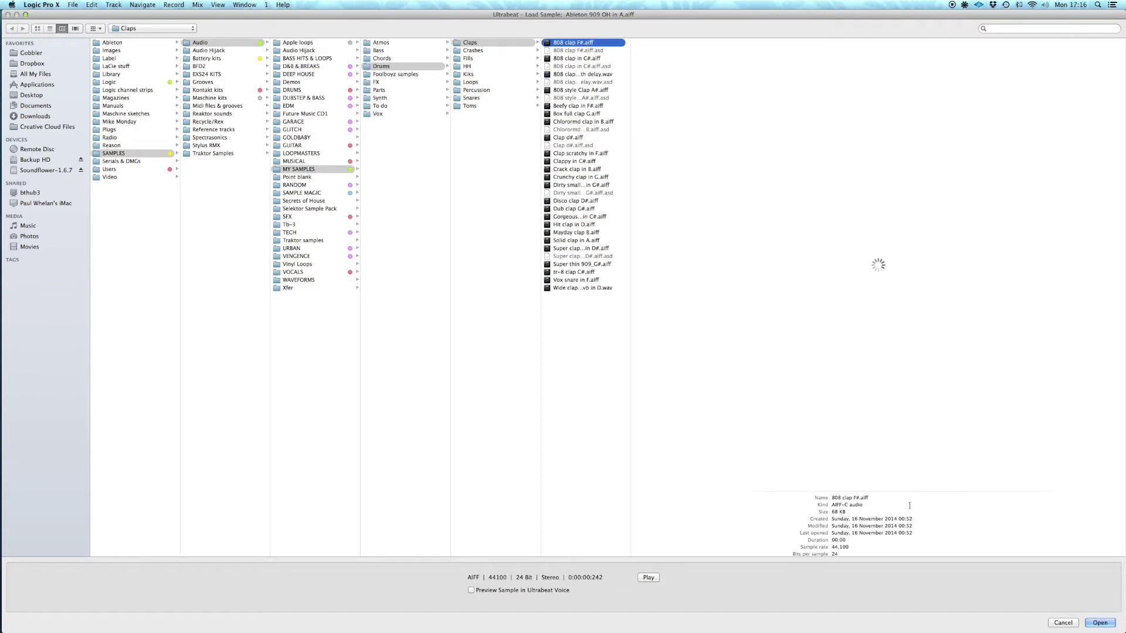
{"action": "left_click", "coordinate": [584, 59]}
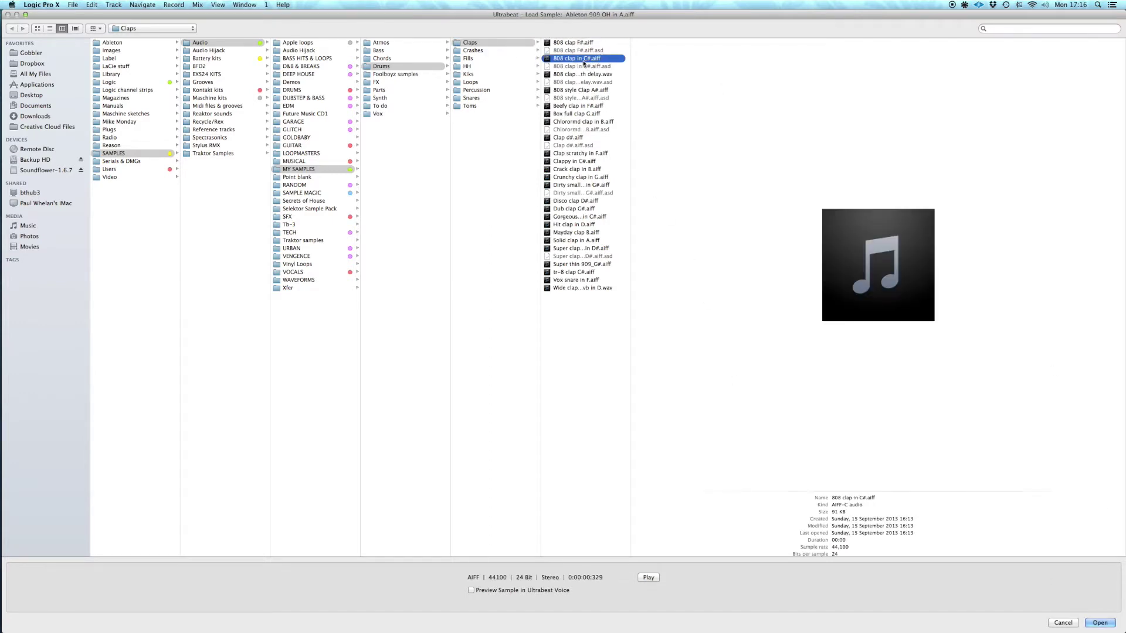
{"action": "left_click", "coordinate": [585, 75]}
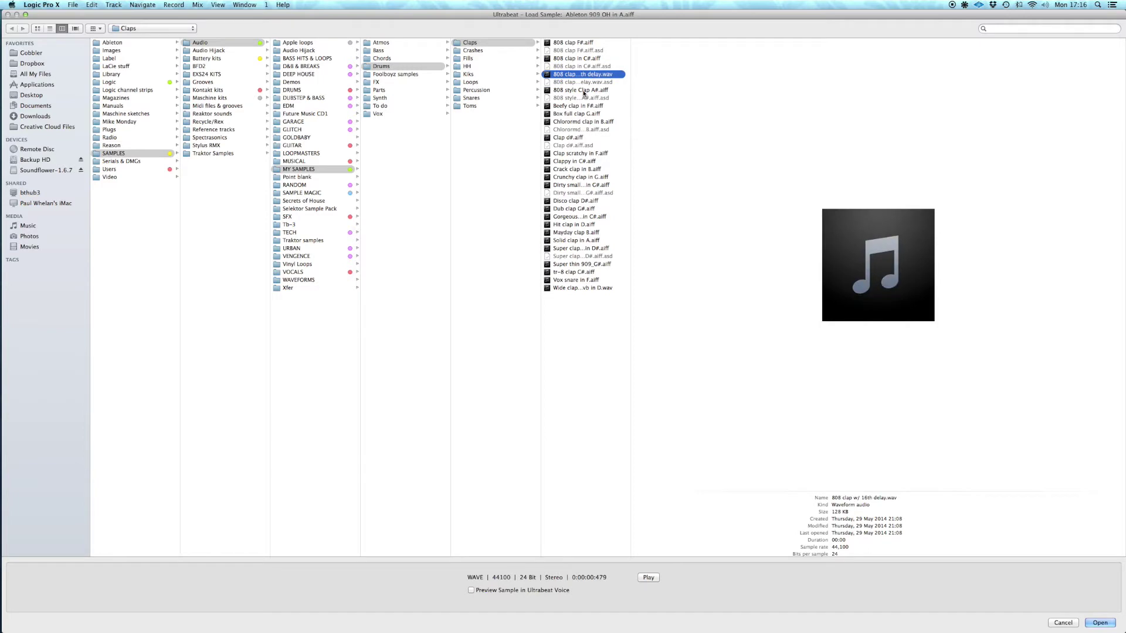
{"action": "left_click", "coordinate": [584, 92]}
{"action": "left_click", "coordinate": [585, 107]}
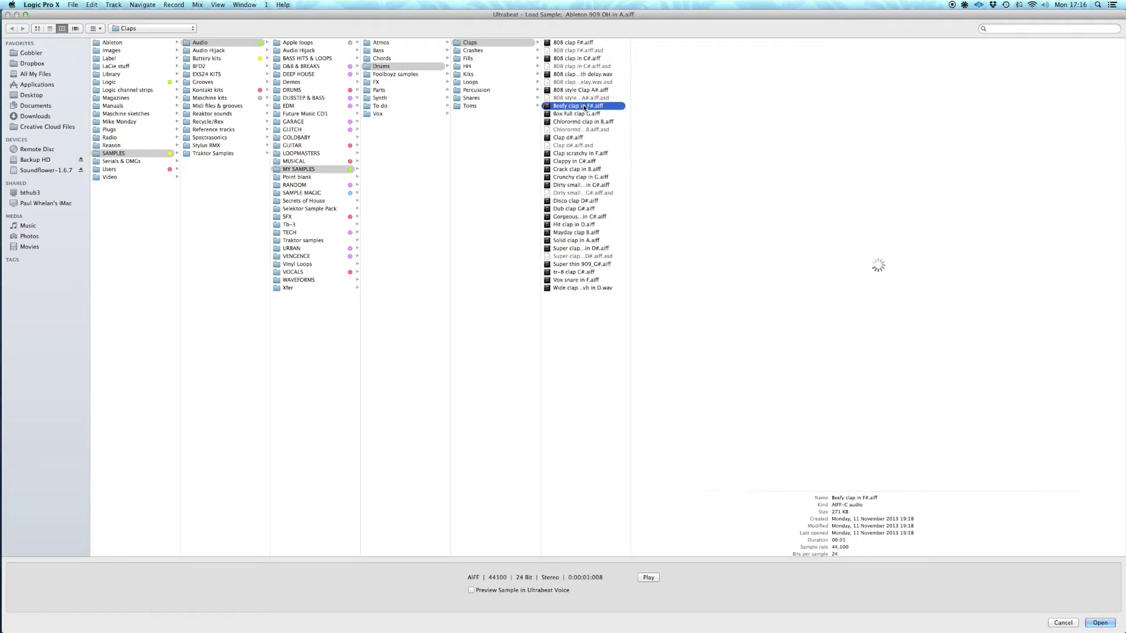
{"action": "left_click", "coordinate": [580, 114]}
{"action": "left_click", "coordinate": [575, 123]}
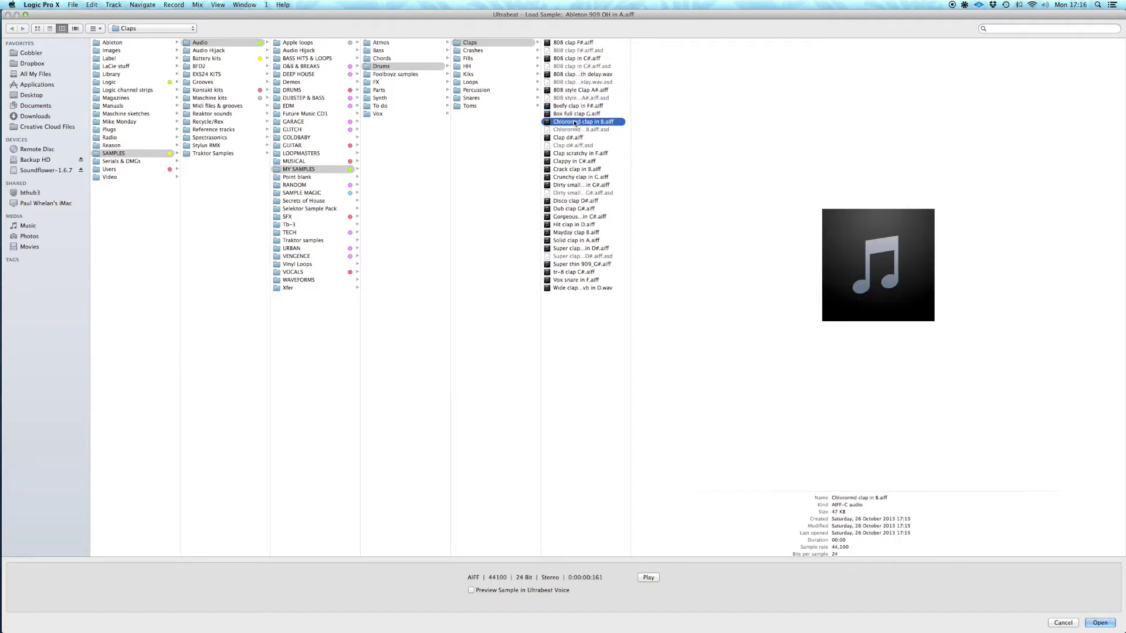
{"action": "left_click", "coordinate": [574, 139]}
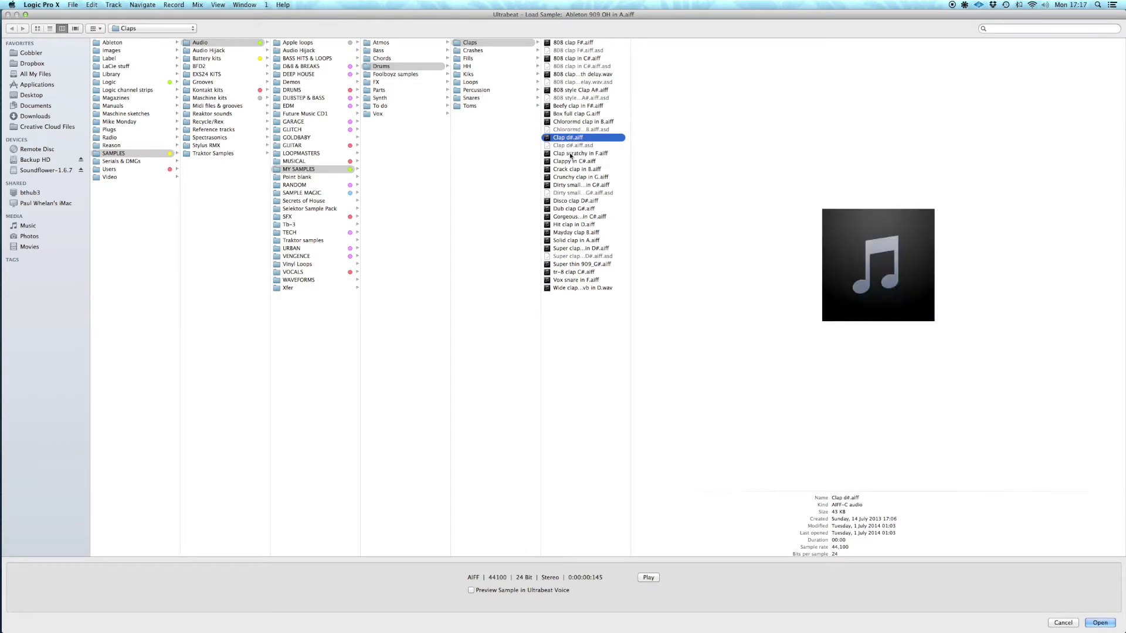
{"action": "left_click", "coordinate": [1100, 624]}
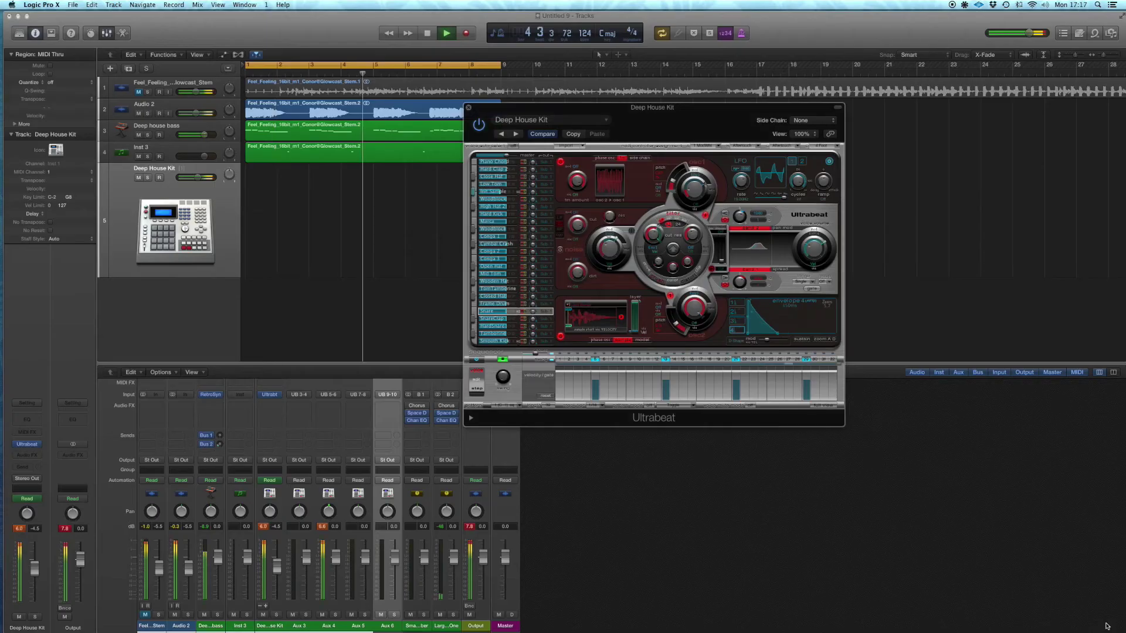
- Switch to full view, stop playback, and add hits on steps 5, 13, 21 and 29 of the row below the snare
{"action": "left_click", "coordinate": [826, 405]}
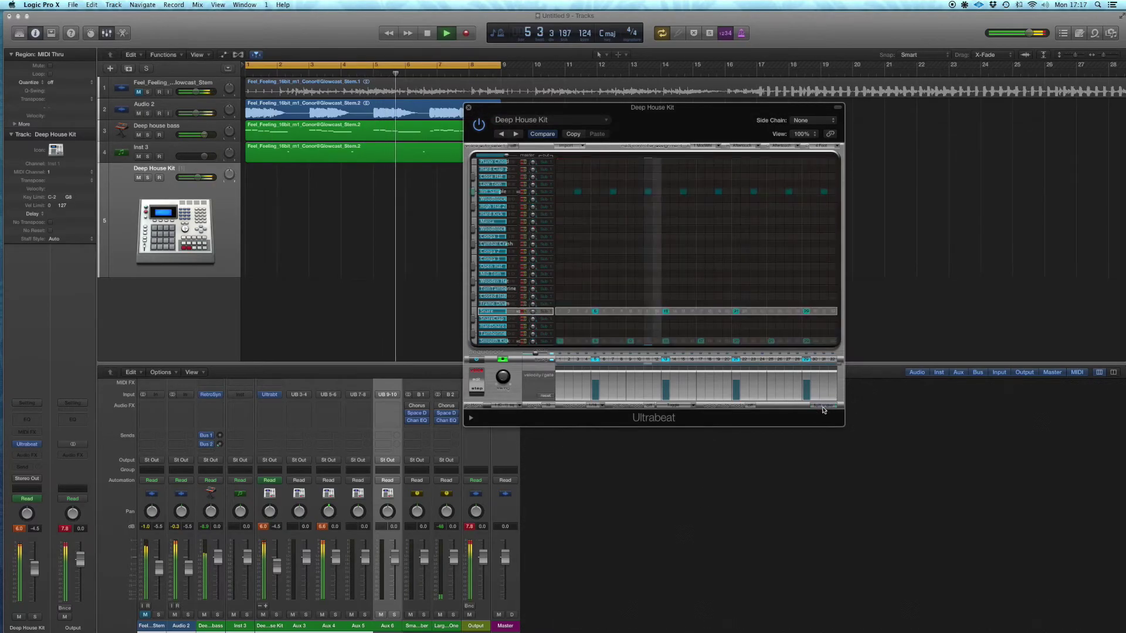
{"action": "key", "text": "space"}
{"action": "left_click_drag", "start_coordinate": [595, 319], "coordinate": [602, 319]}
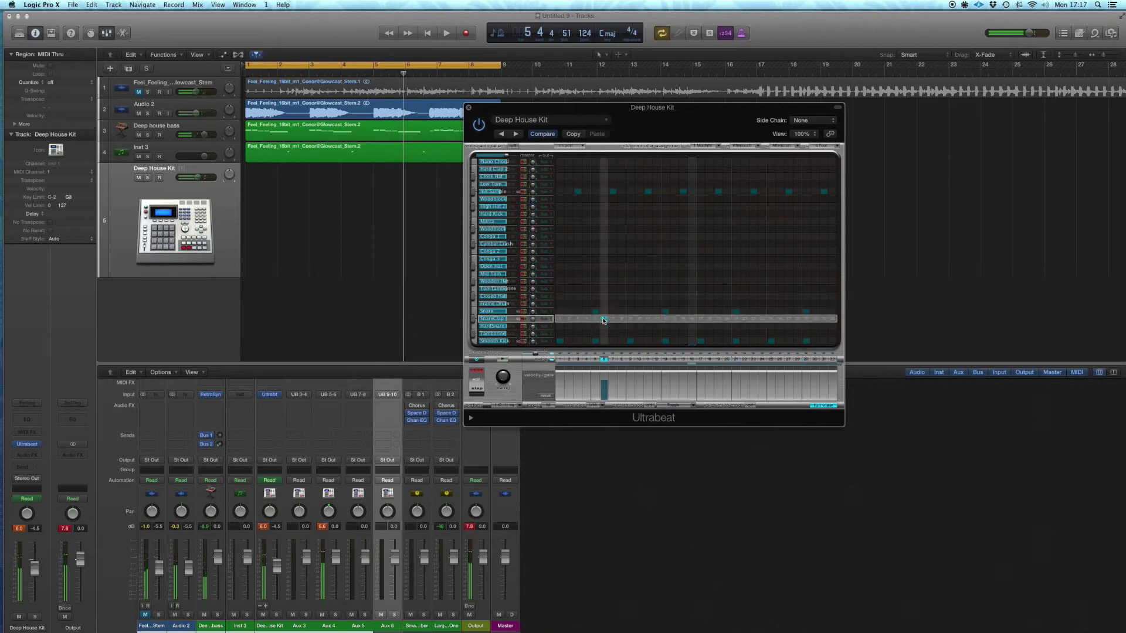
{"action": "left_click", "coordinate": [666, 319]}
{"action": "left_click", "coordinate": [737, 319]}
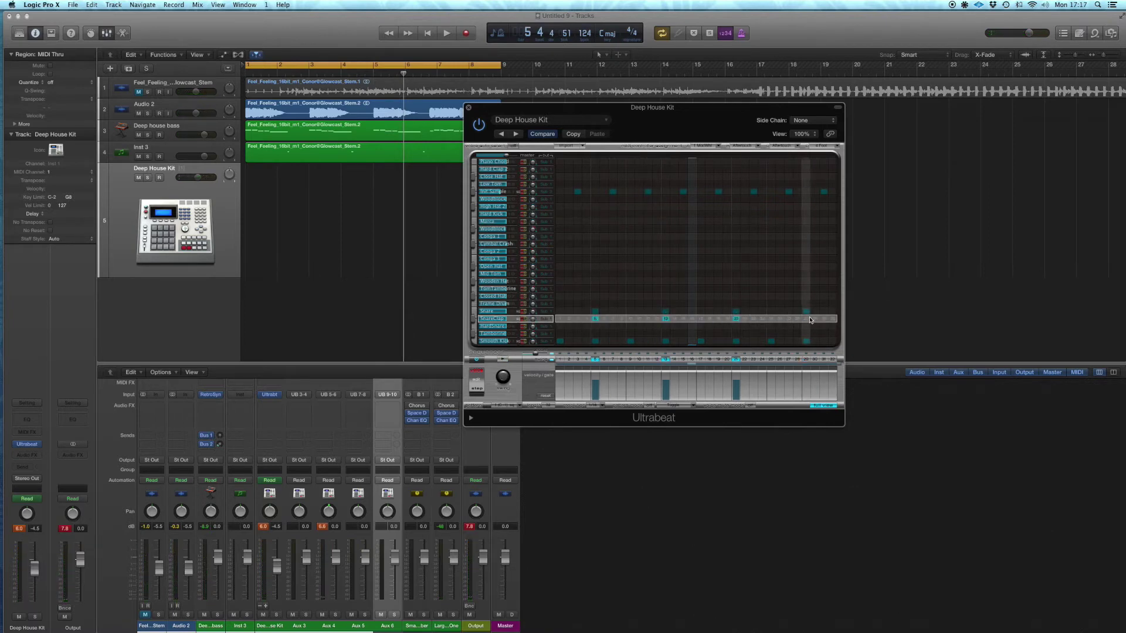
{"action": "left_click", "coordinate": [806, 319]}
- Return to the synth view, open sample loading for the voice below the snare, and widen the column of clap file names
{"action": "left_click", "coordinate": [825, 406]}
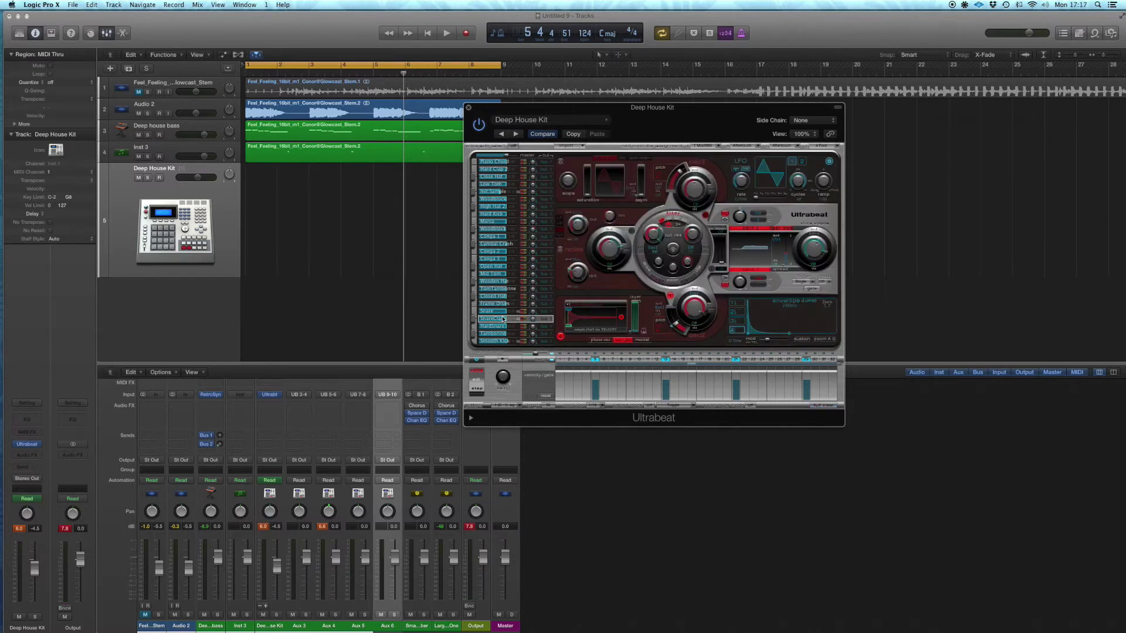
{"action": "left_click", "coordinate": [819, 407]}
{"action": "left_click", "coordinate": [817, 406]}
{"action": "left_click", "coordinate": [588, 307]}
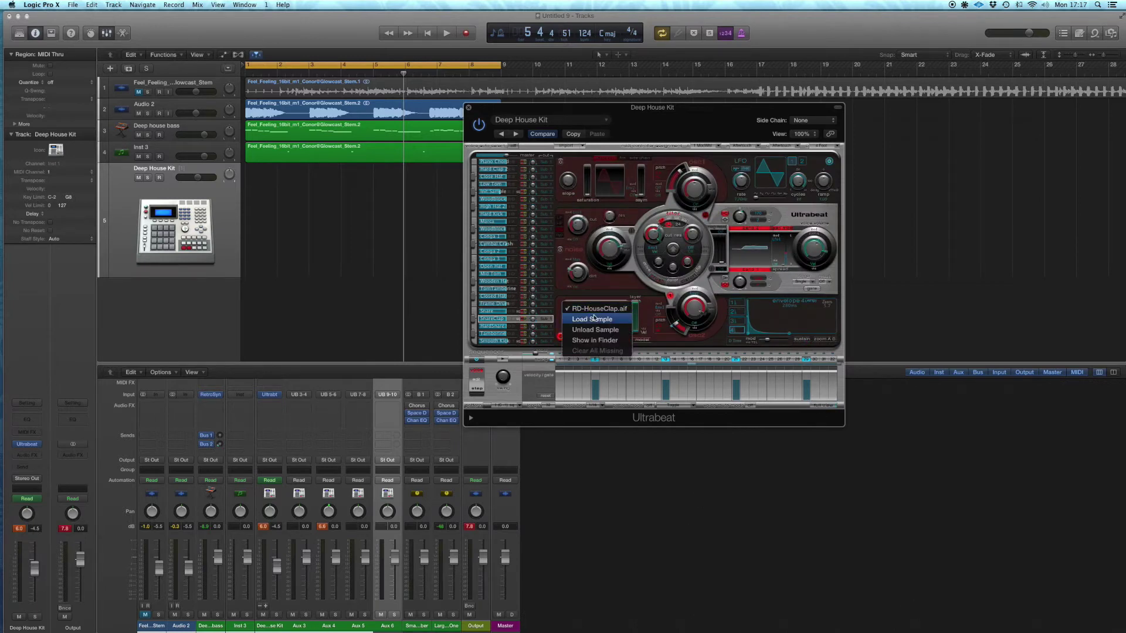
{"action": "left_click", "coordinate": [594, 318]}
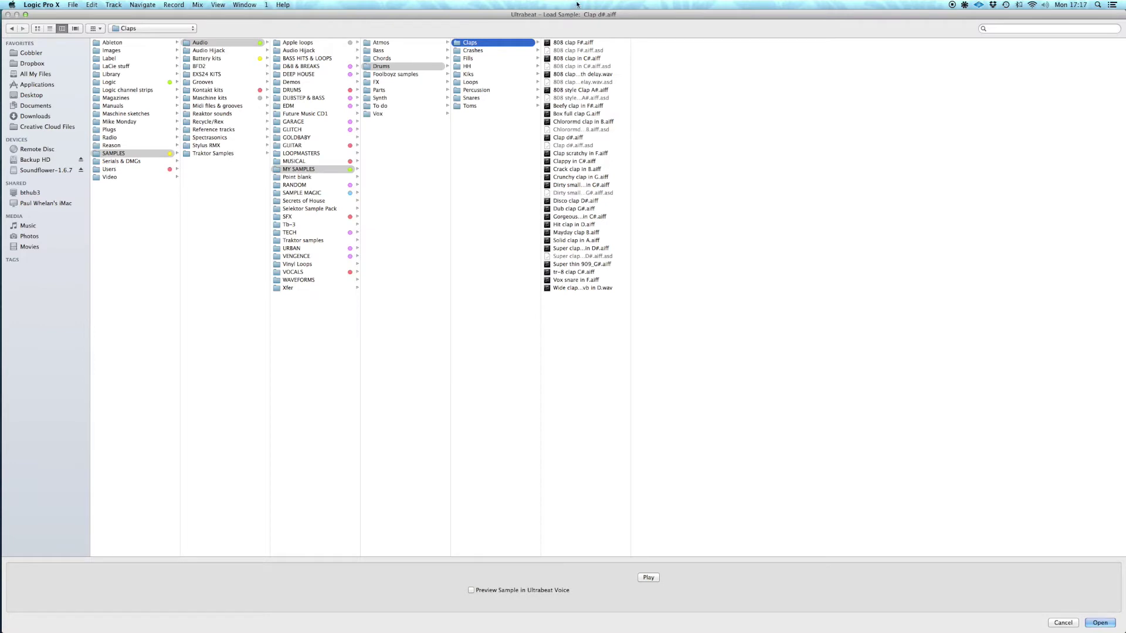
{"action": "left_click_drag", "start_coordinate": [631, 54], "coordinate": [651, 57]}
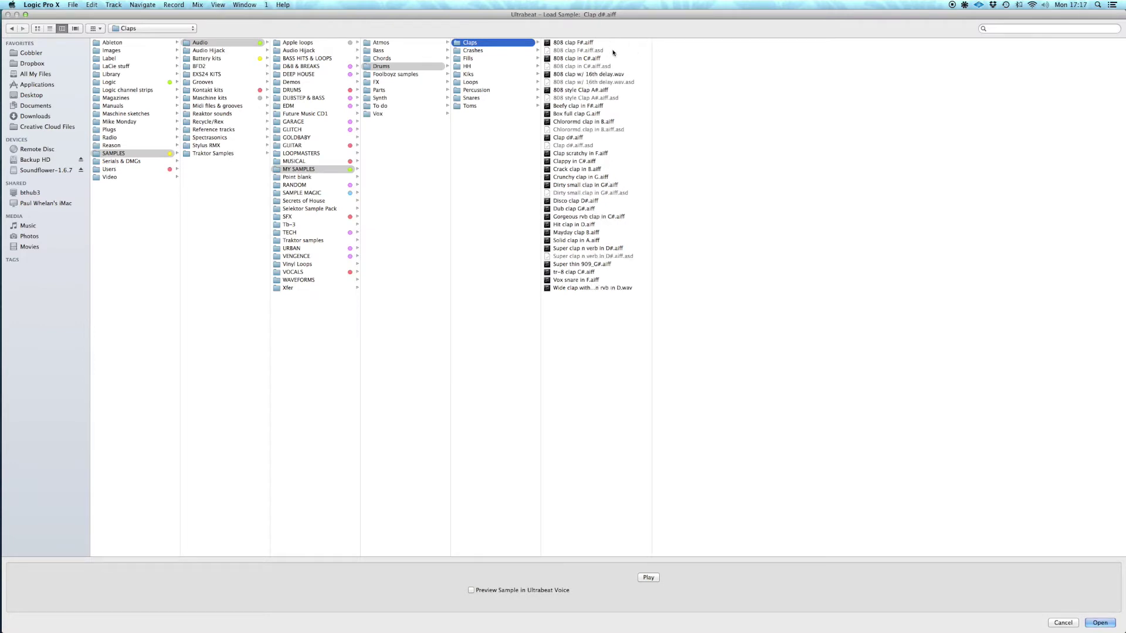
- Switch to AudioFinder, examine the pitch of dm02_mfbschlagz_hihat_008.wav with Pitch Analyzer, and put the AudioFinder window away
{"action": "mouse_move", "coordinate": [2, 257]}
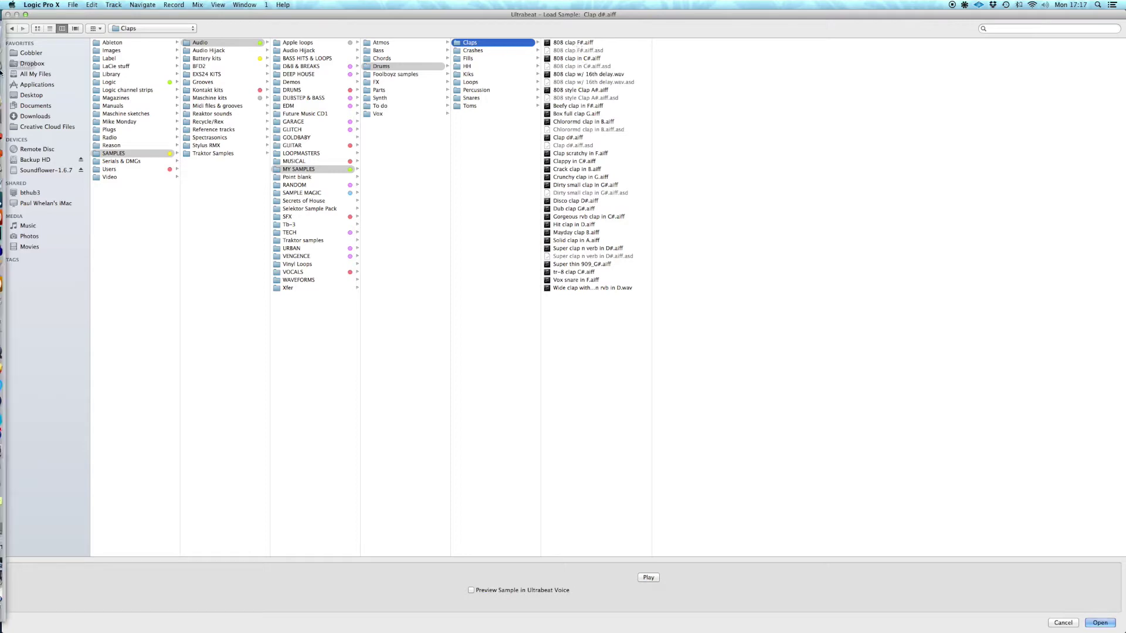
{"action": "left_click", "coordinate": [12, 301]}
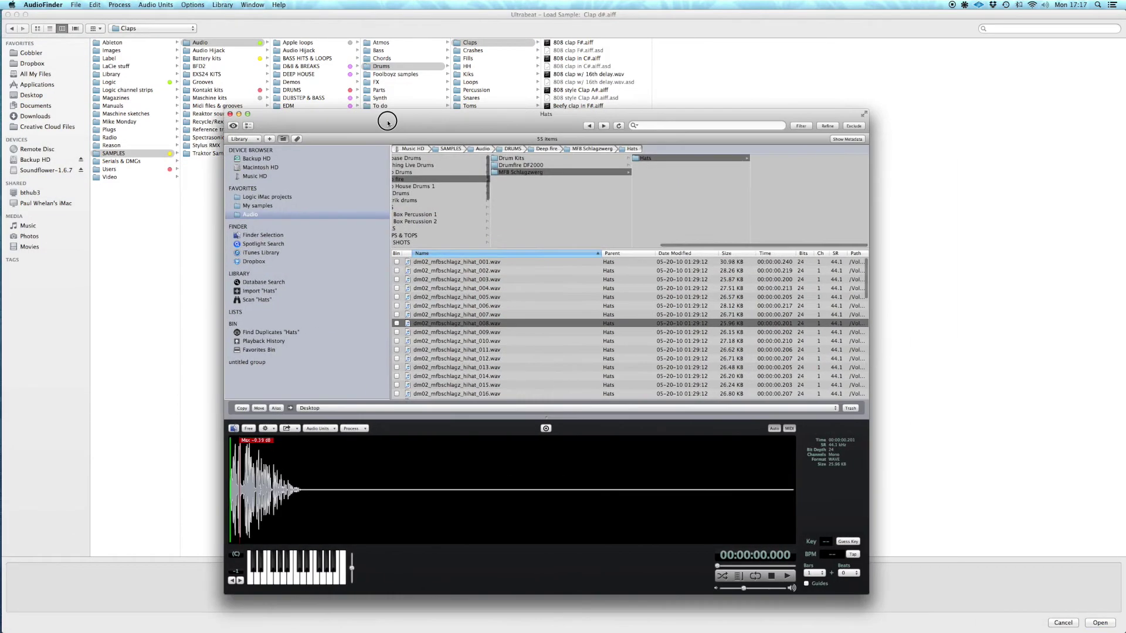
{"action": "left_click_drag", "start_coordinate": [387, 122], "coordinate": [383, 124]}
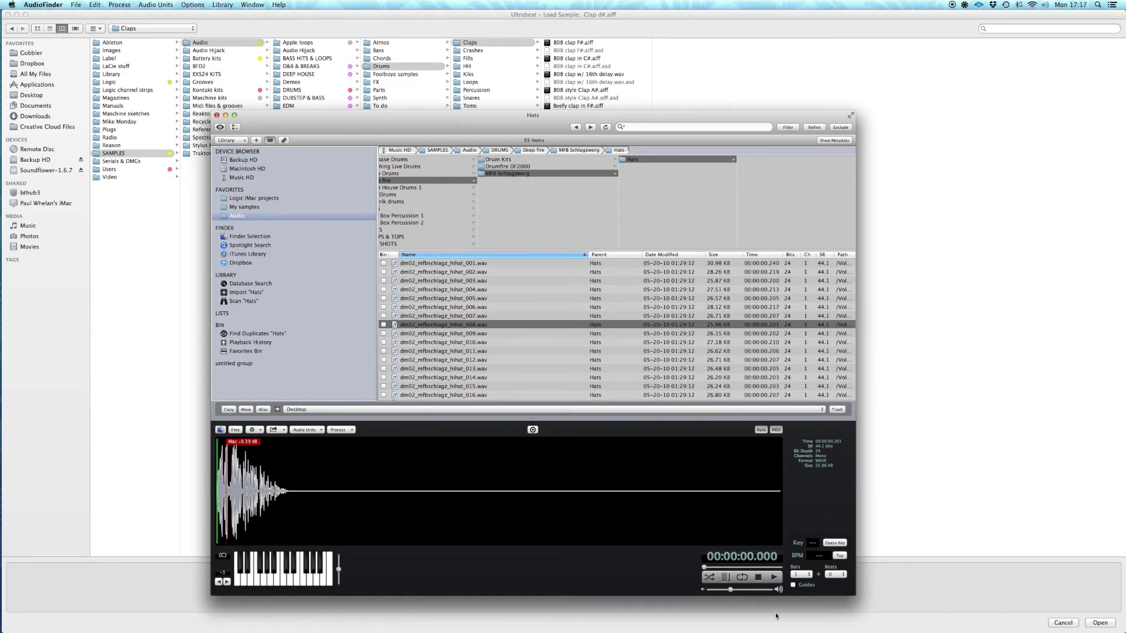
{"action": "right_click", "coordinate": [433, 325]}
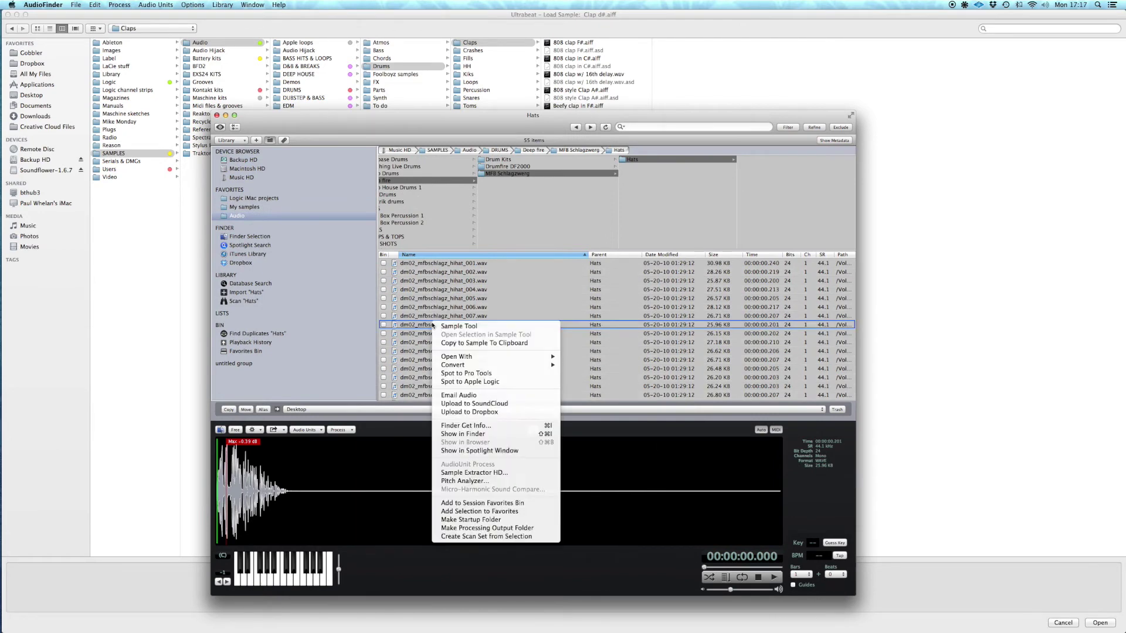
{"action": "left_click", "coordinate": [475, 481]}
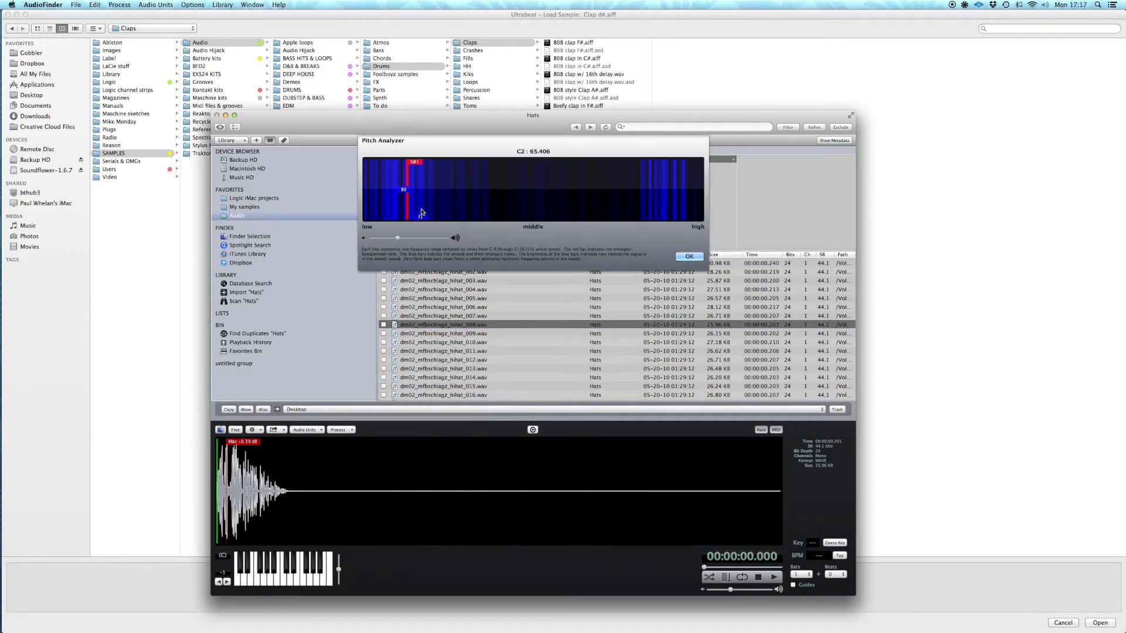
{"action": "left_click", "coordinate": [689, 256]}
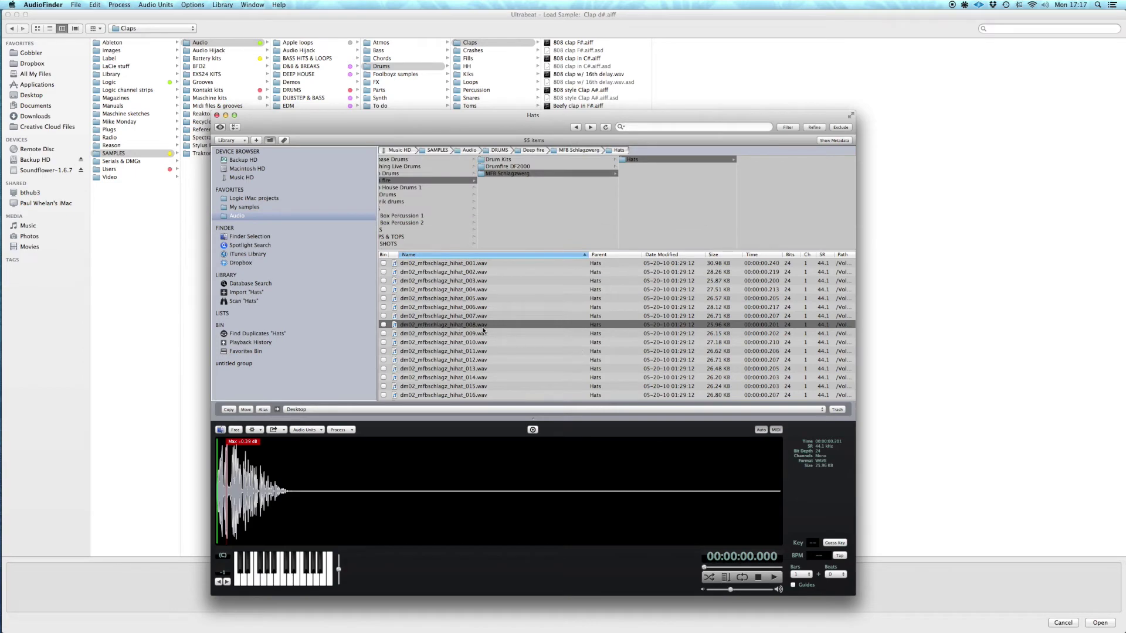
{"action": "left_click", "coordinate": [225, 116]}
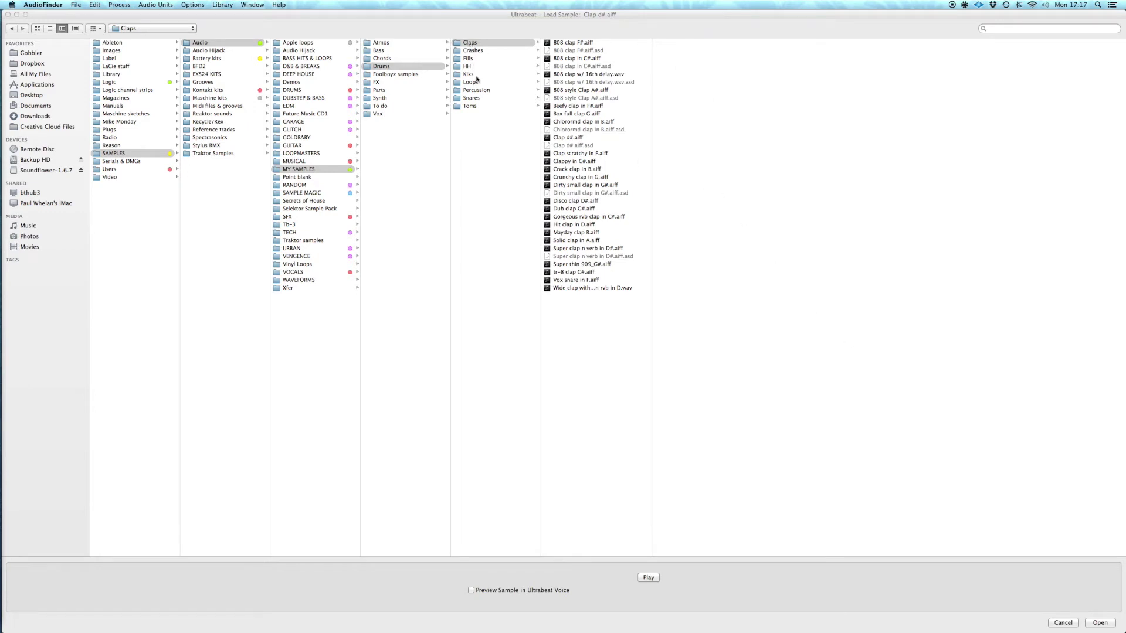
- Browse to the Snares folder, preview Ableton 808 snare in A.aiff, and load it into the voice below the snare
{"action": "left_click", "coordinate": [482, 99]}
{"action": "left_click", "coordinate": [482, 99]}
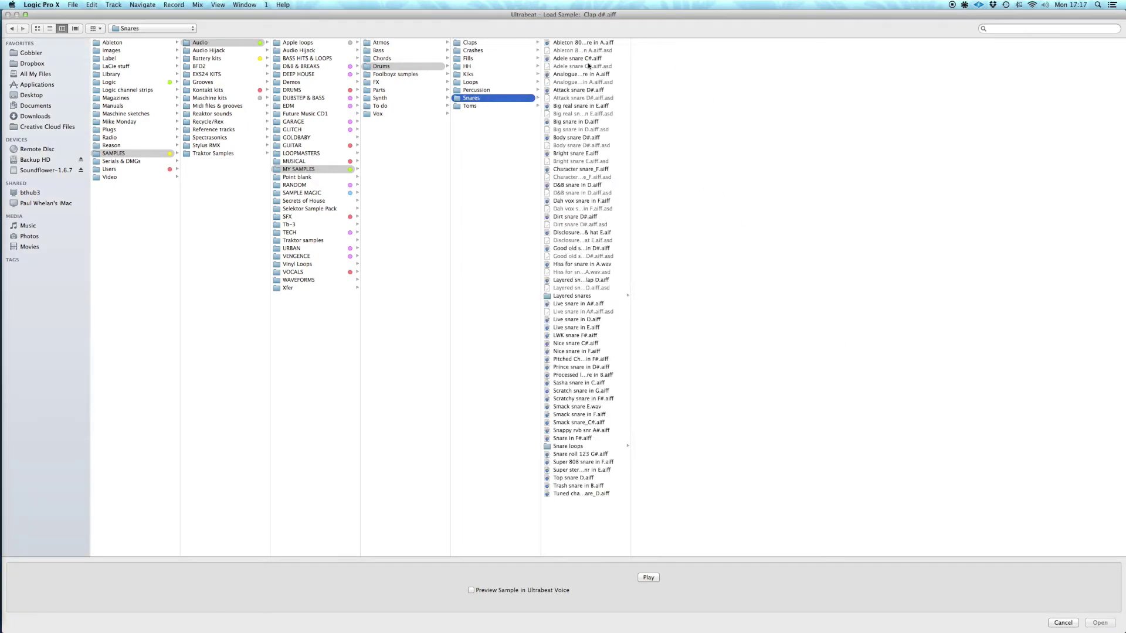
{"action": "left_click_drag", "start_coordinate": [631, 52], "coordinate": [651, 53]}
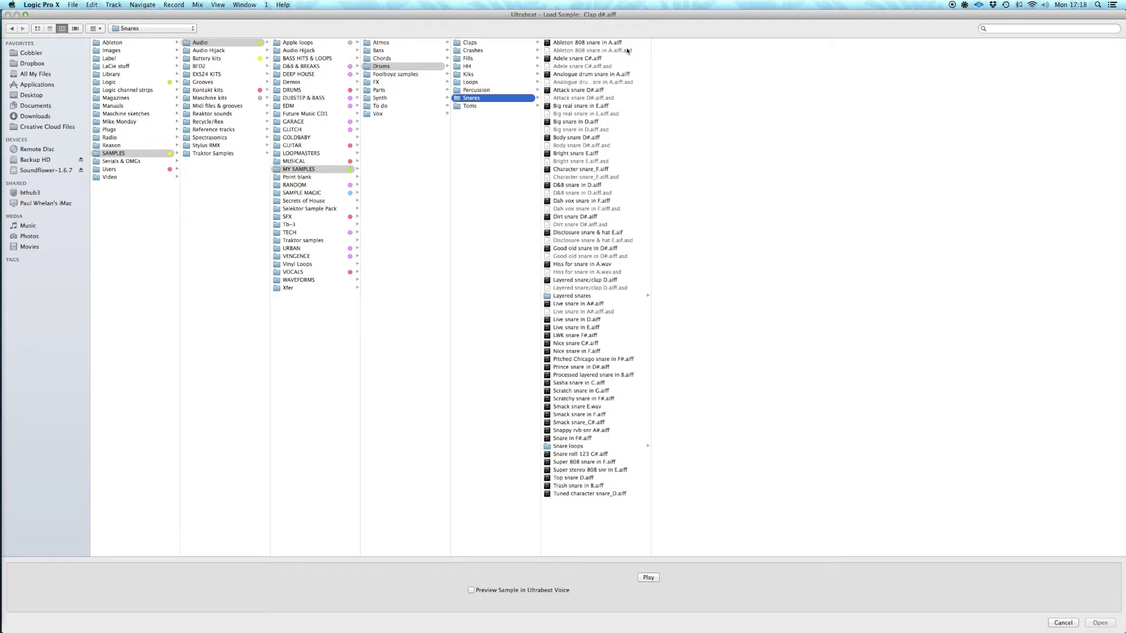
{"action": "left_click", "coordinate": [585, 44]}
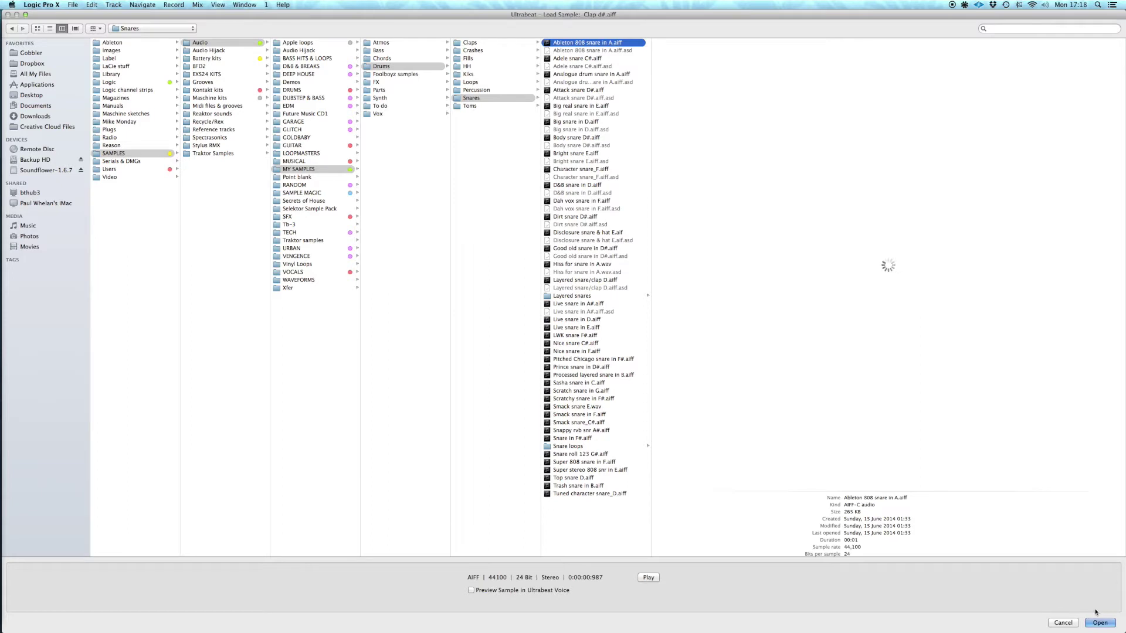
{"action": "key", "text": "space"}
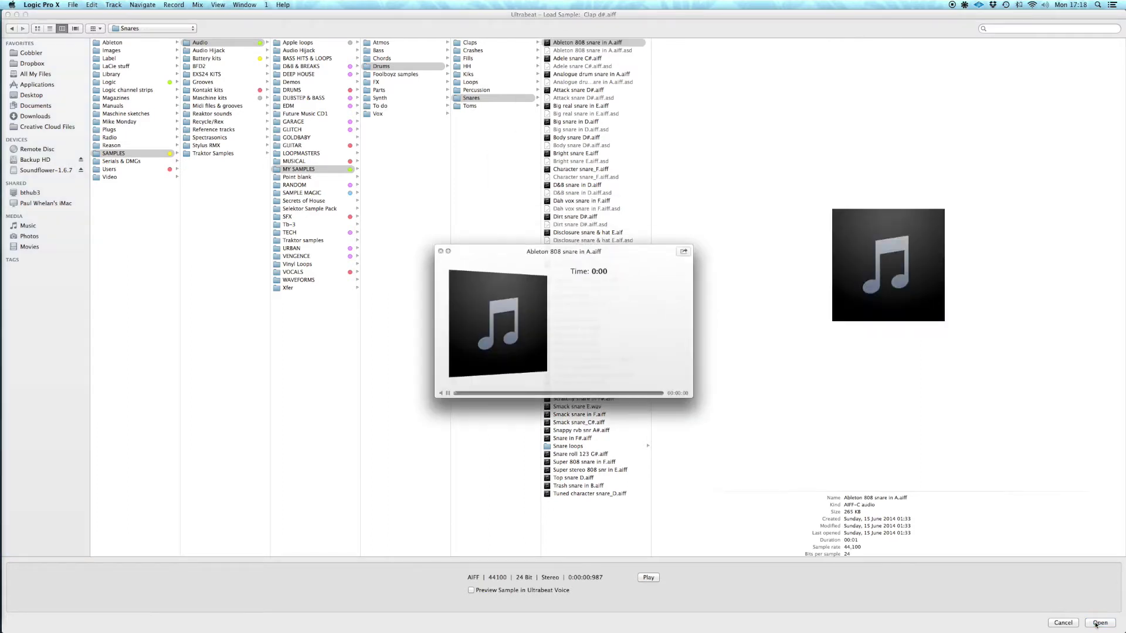
{"action": "left_click", "coordinate": [440, 251]}
{"action": "left_click", "coordinate": [1101, 623]}
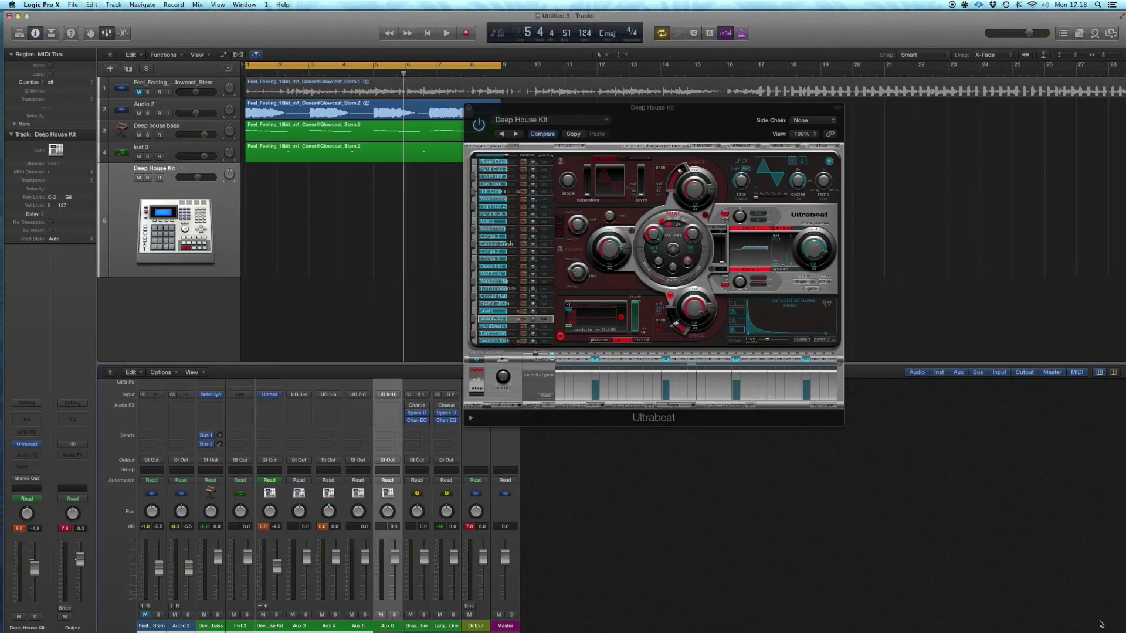
- Audition the snare samples from Adele snare C# onward and load D&B snare in D.aiff into the voice below the snare
{"action": "left_click", "coordinate": [592, 306]}
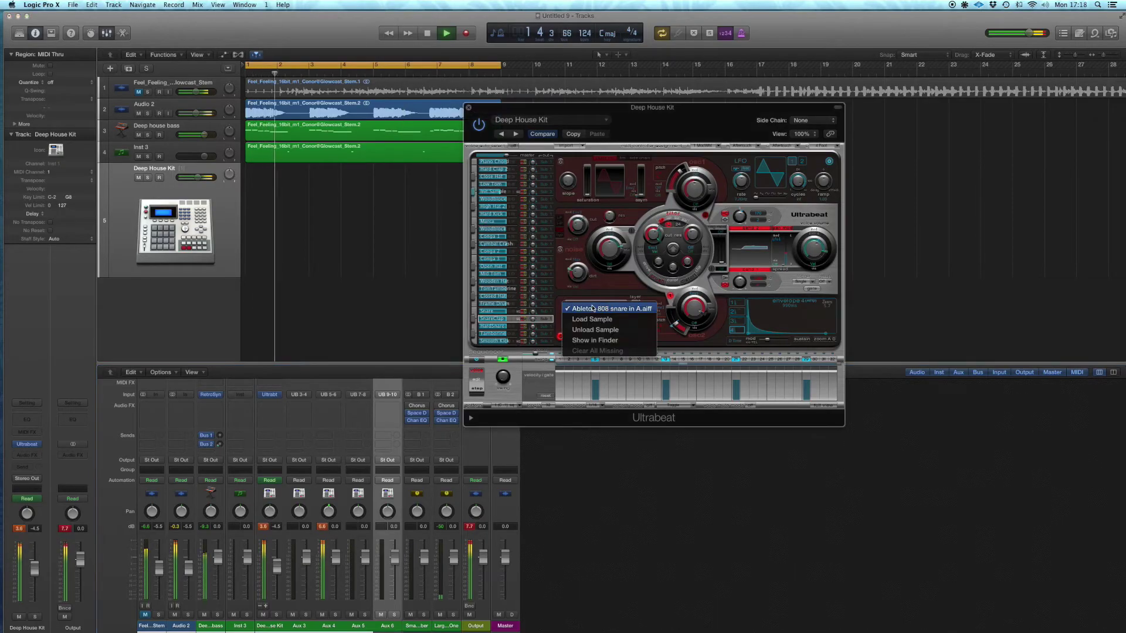
{"action": "left_click", "coordinate": [592, 319]}
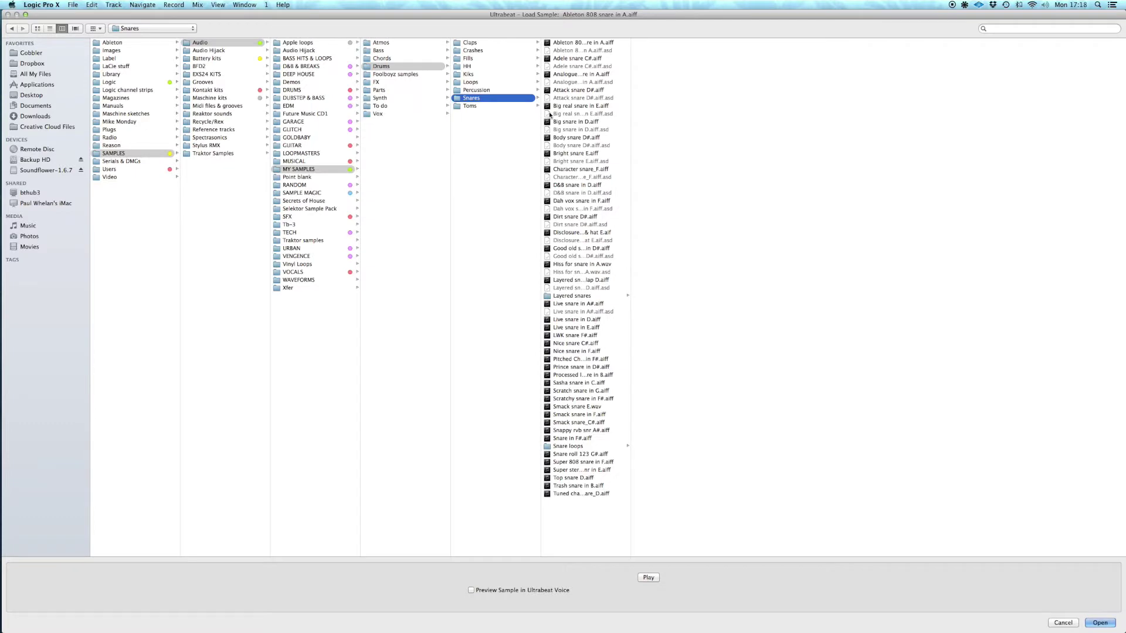
{"action": "left_click", "coordinate": [566, 59]}
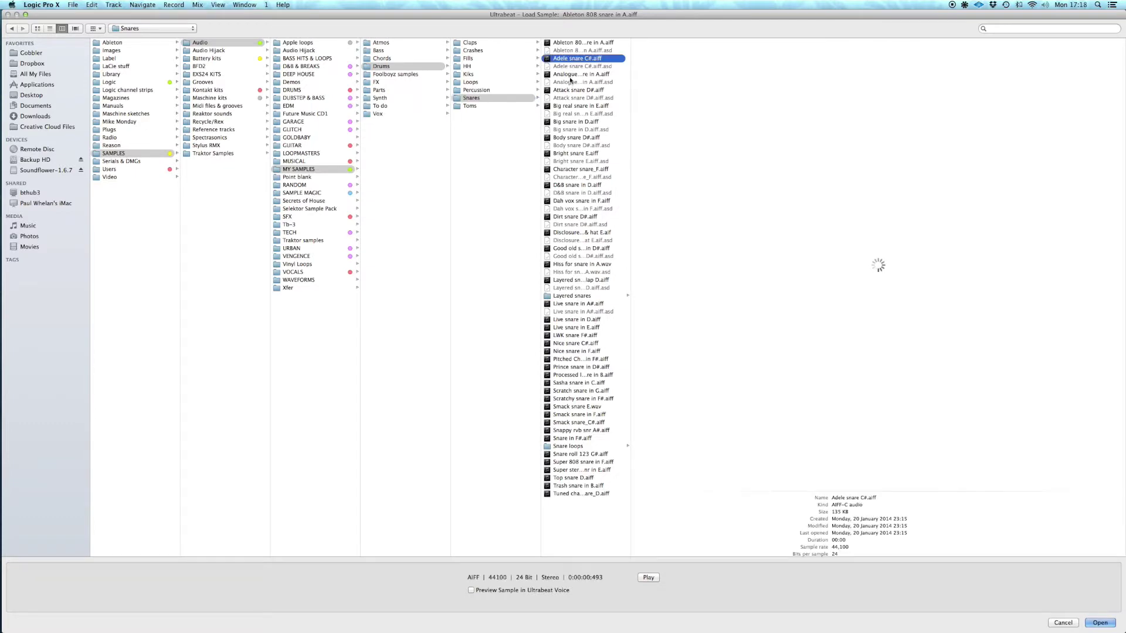
{"action": "left_click", "coordinate": [570, 75]}
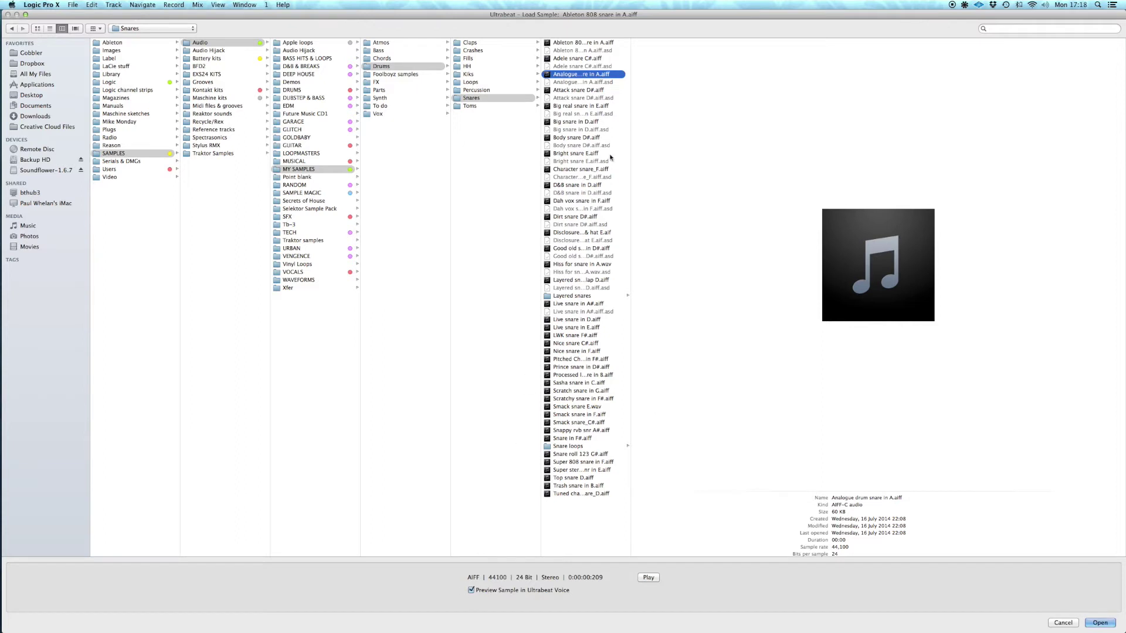
{"action": "left_click", "coordinate": [593, 91]}
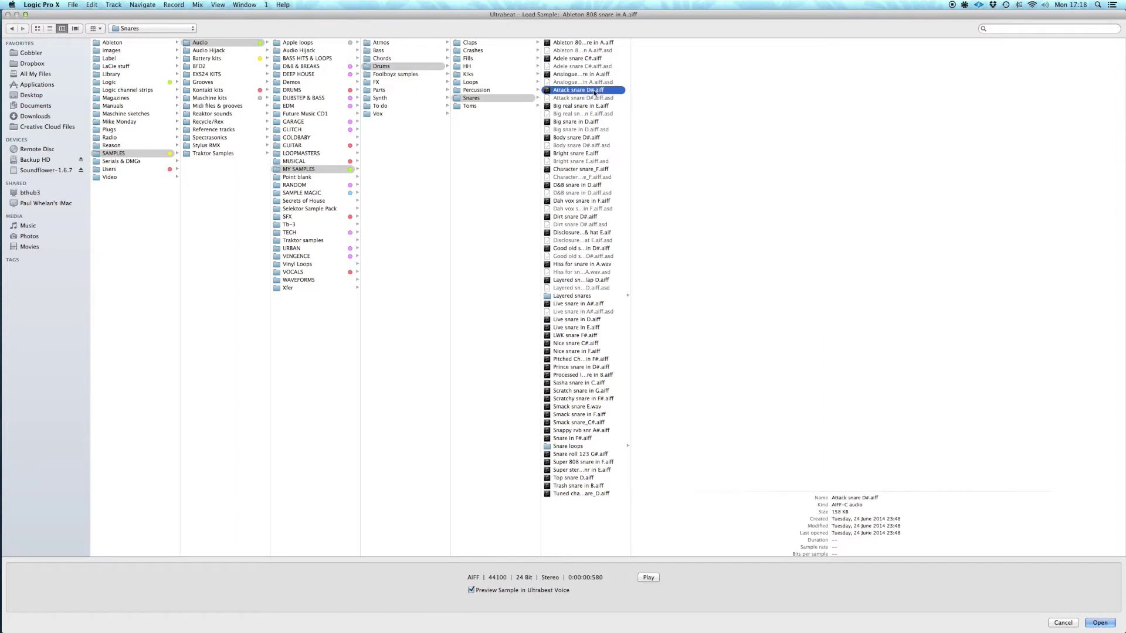
{"action": "left_click", "coordinate": [576, 106]}
{"action": "left_click", "coordinate": [574, 122]}
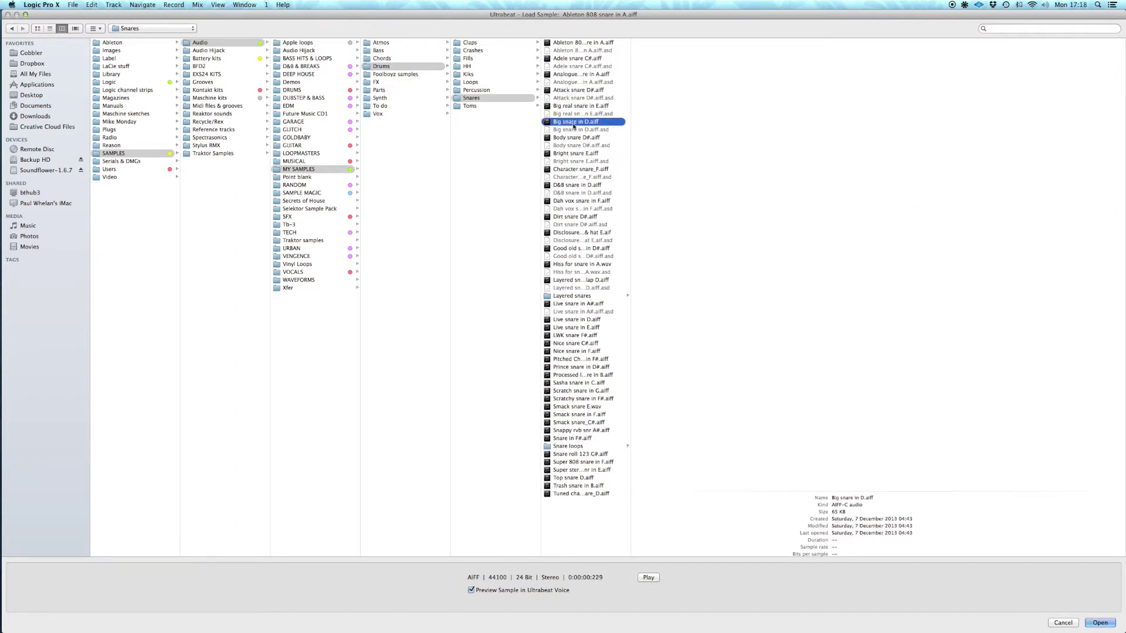
{"action": "left_click", "coordinate": [574, 138]}
{"action": "left_click", "coordinate": [575, 155]}
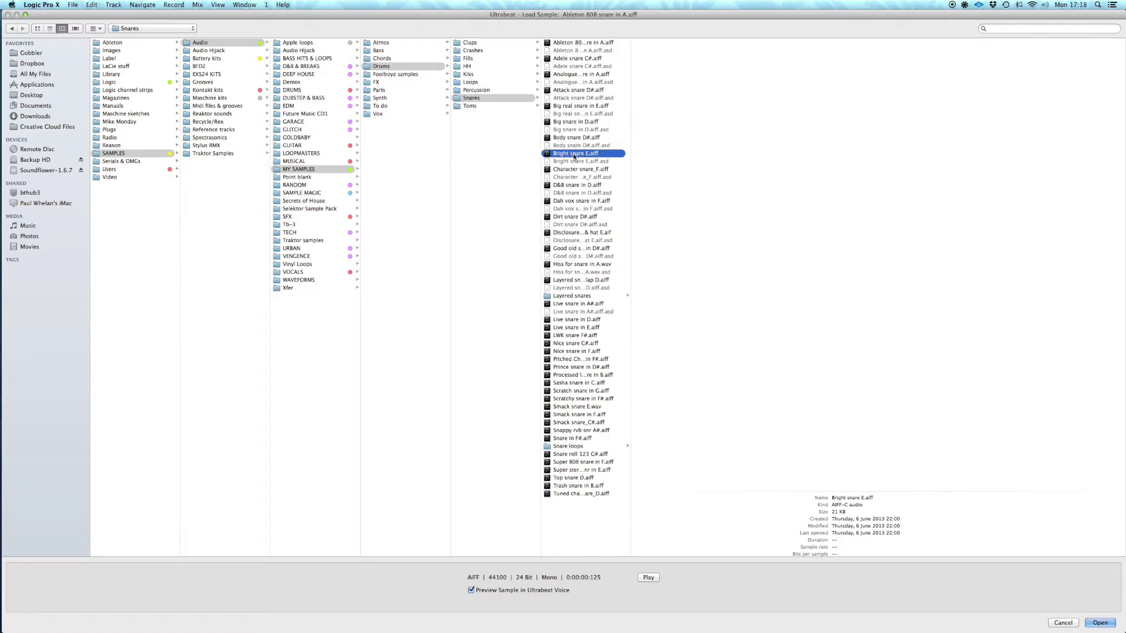
{"action": "left_click", "coordinate": [570, 171]}
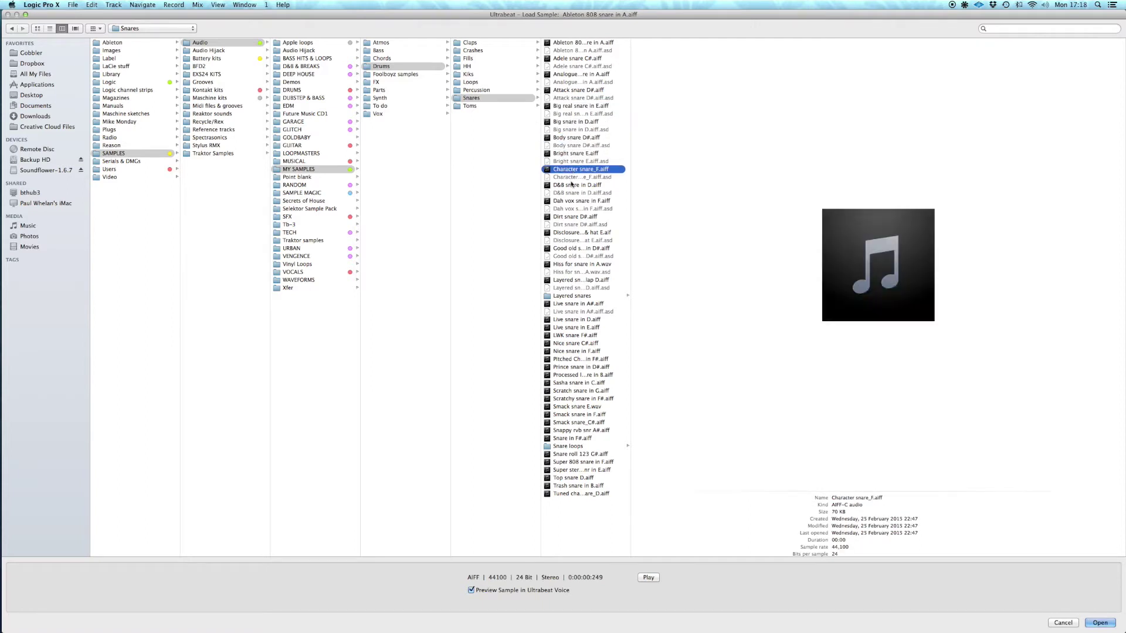
{"action": "left_click", "coordinate": [572, 185]}
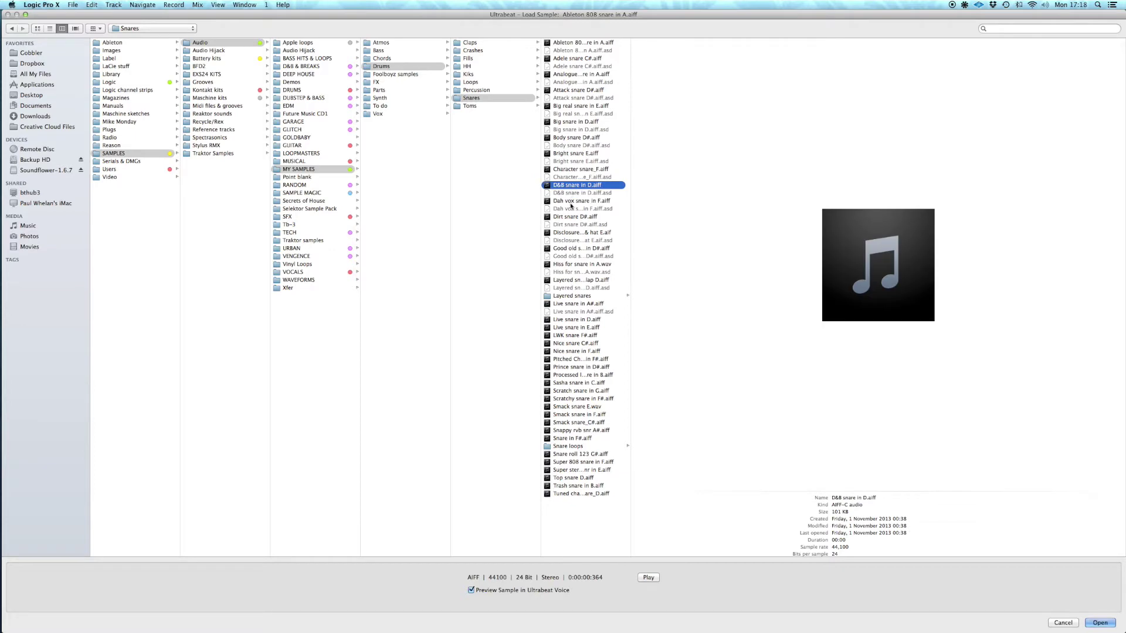
{"action": "left_click", "coordinate": [1100, 623]}
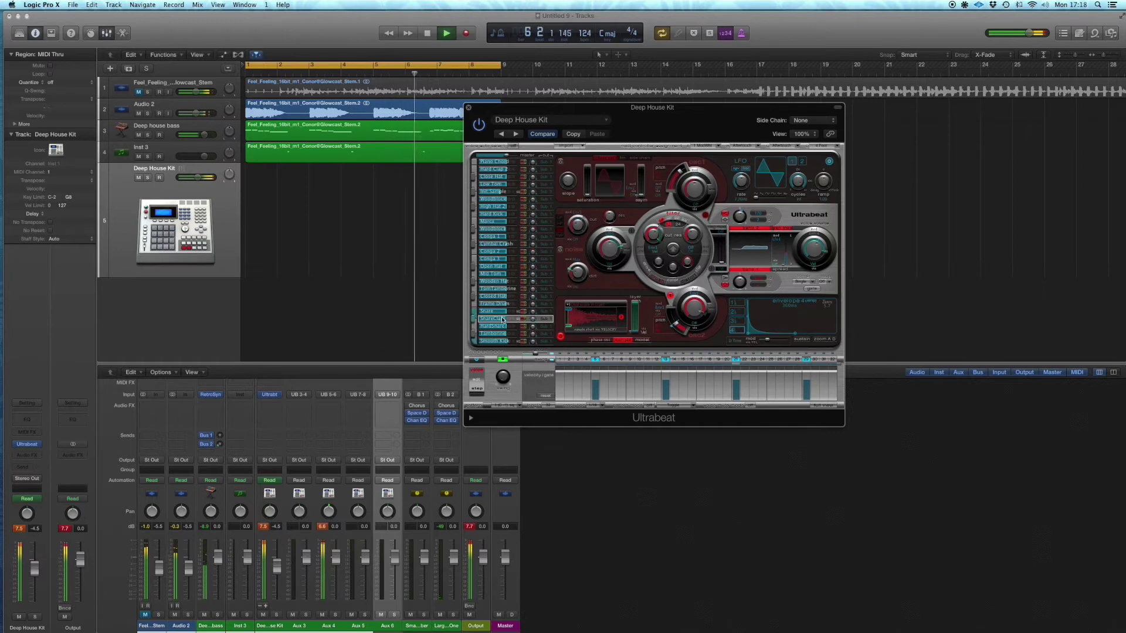
- Stop and replay the loop to examine how the two layered snare voices sound together
{"action": "mouse_move", "coordinate": [805, 334]}
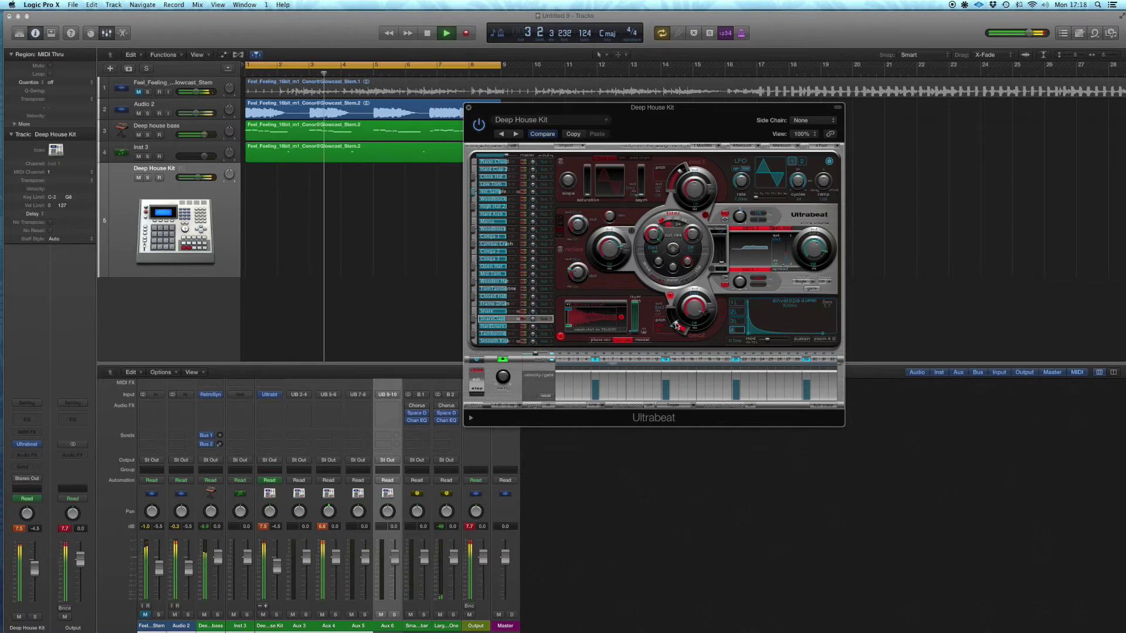
{"action": "key", "text": "space"}
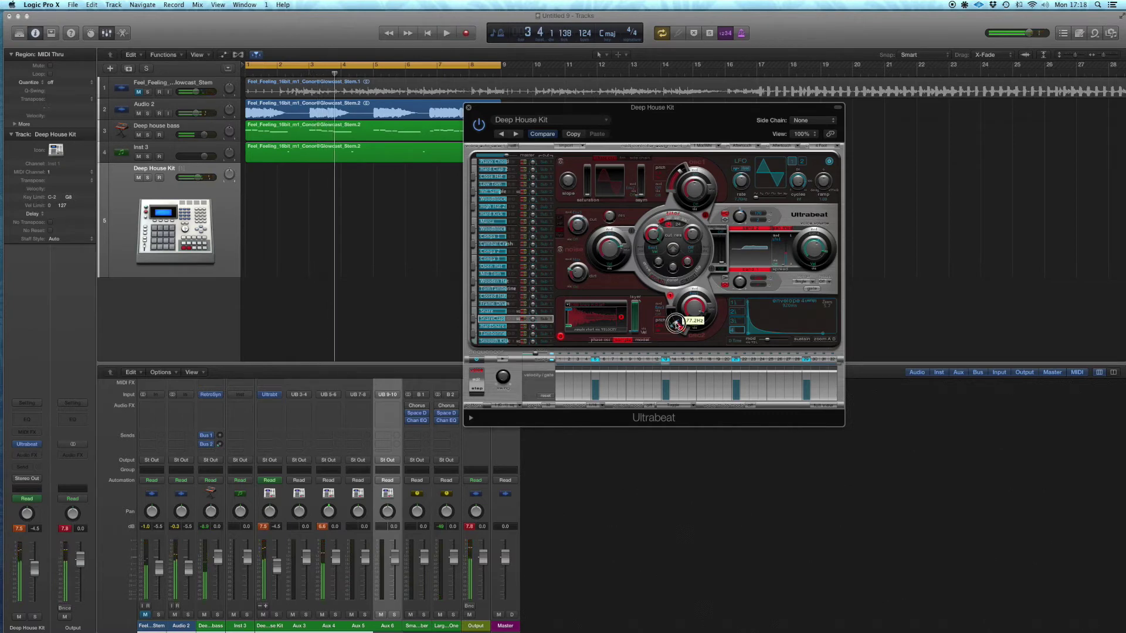
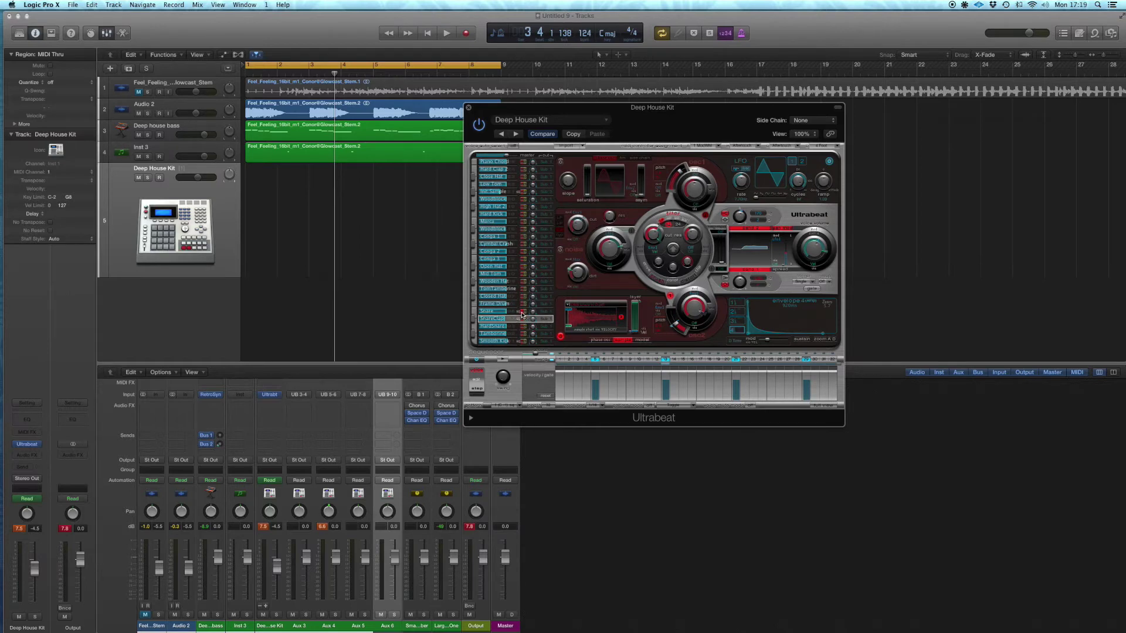
{"action": "key", "text": "space"}
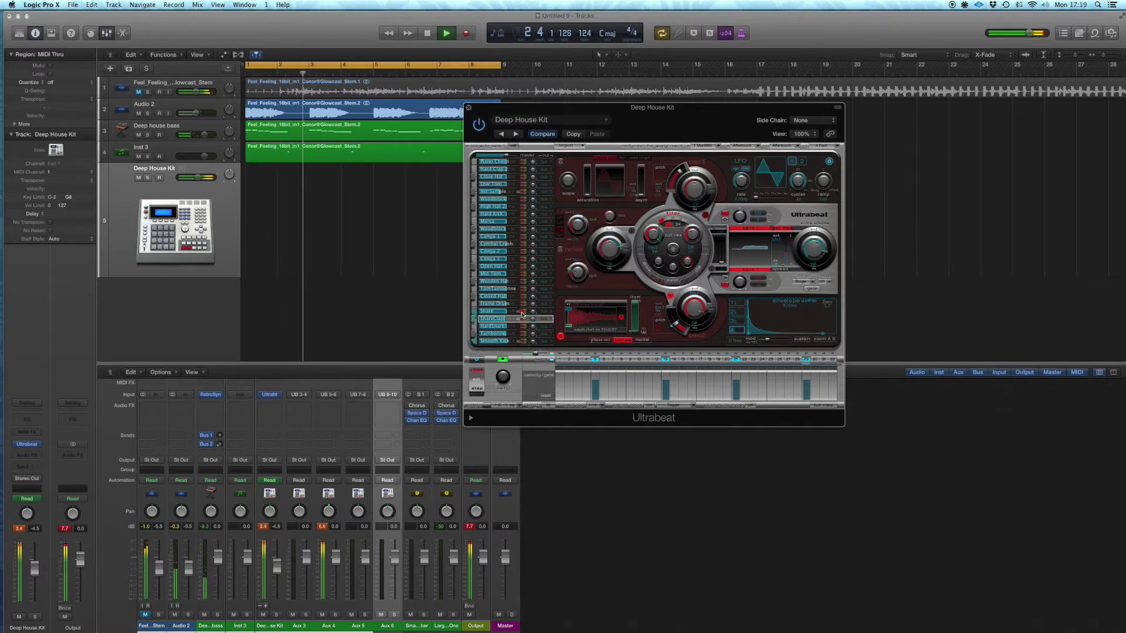
{"action": "key", "text": "space"}
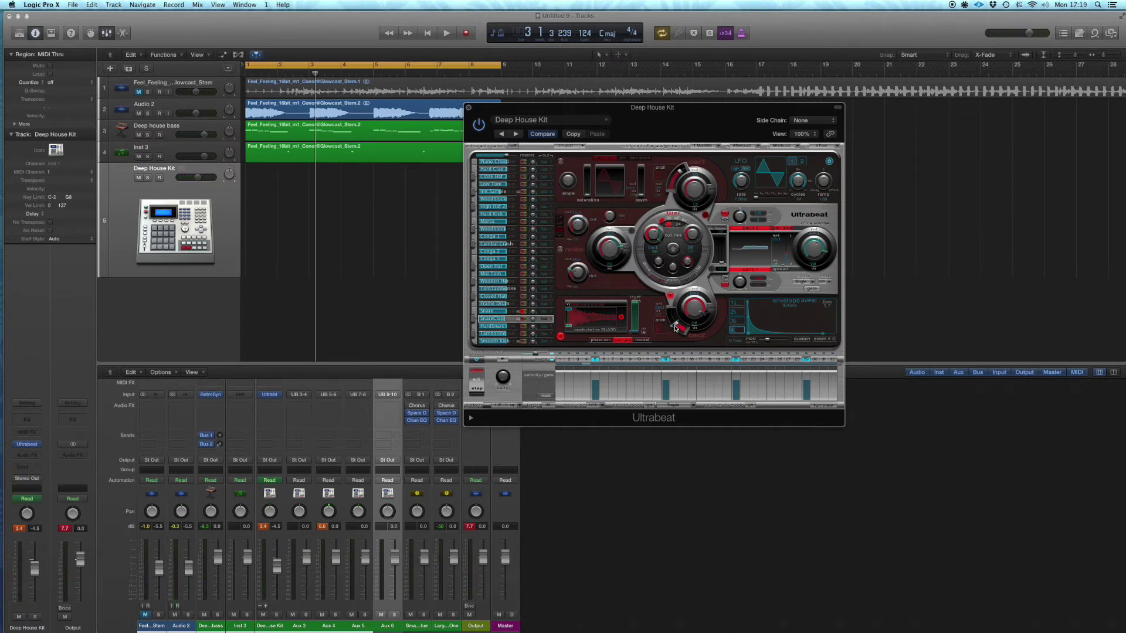
{"action": "key", "text": "space"}
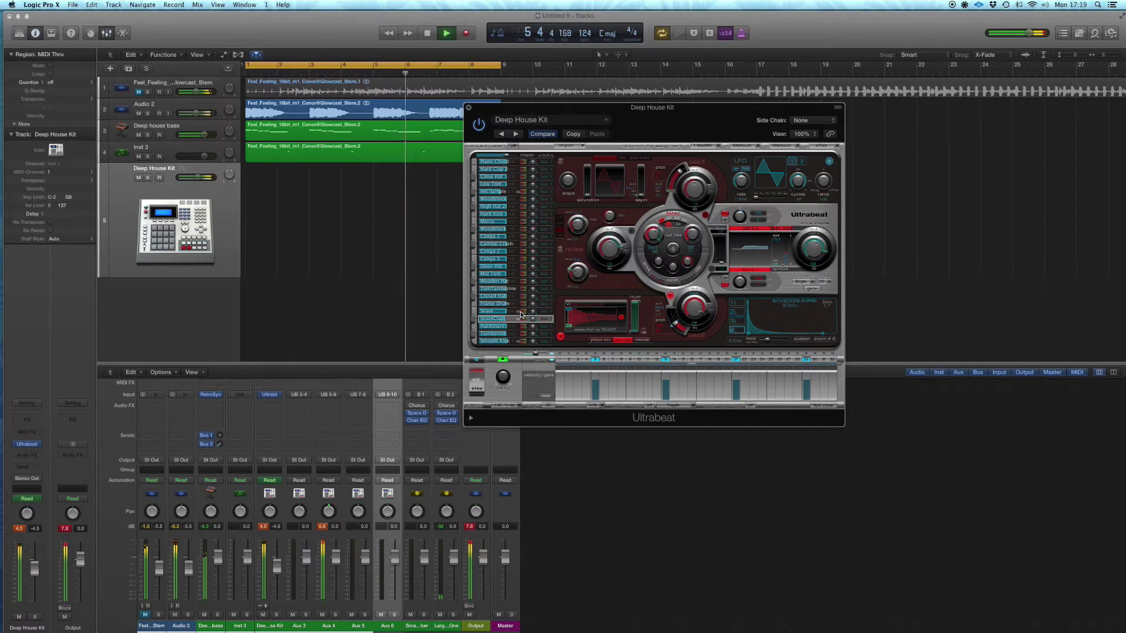
- Reopen the Ultrabeat window and route the snare and the voice below it to Sub Group 2 (3-4)
{"action": "left_click", "coordinate": [469, 107]}
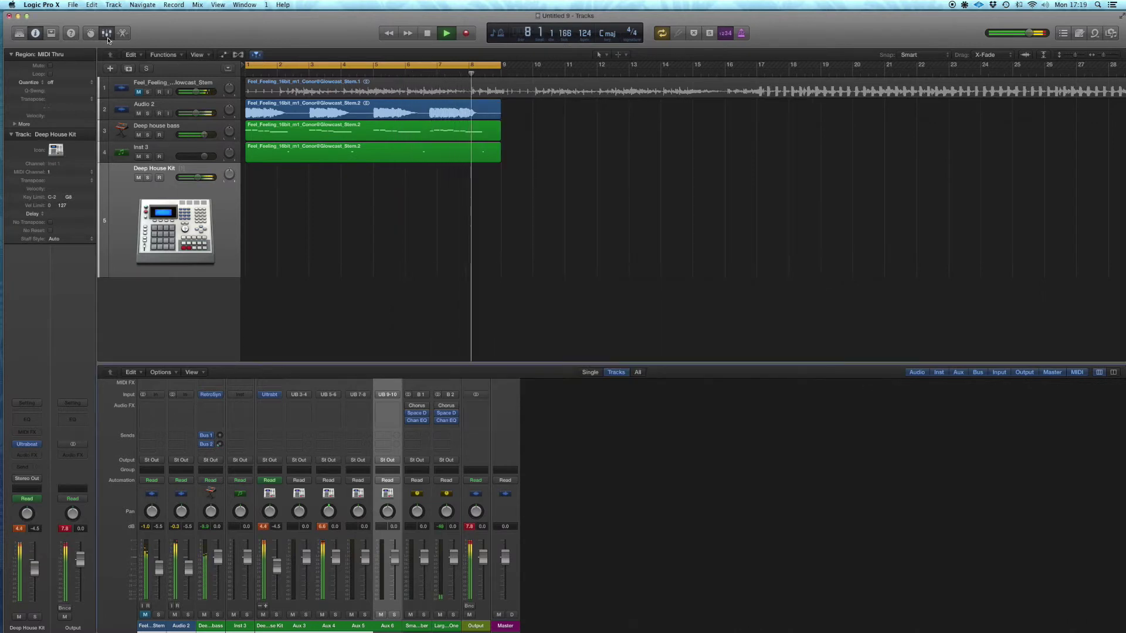
{"action": "left_click", "coordinate": [269, 395]}
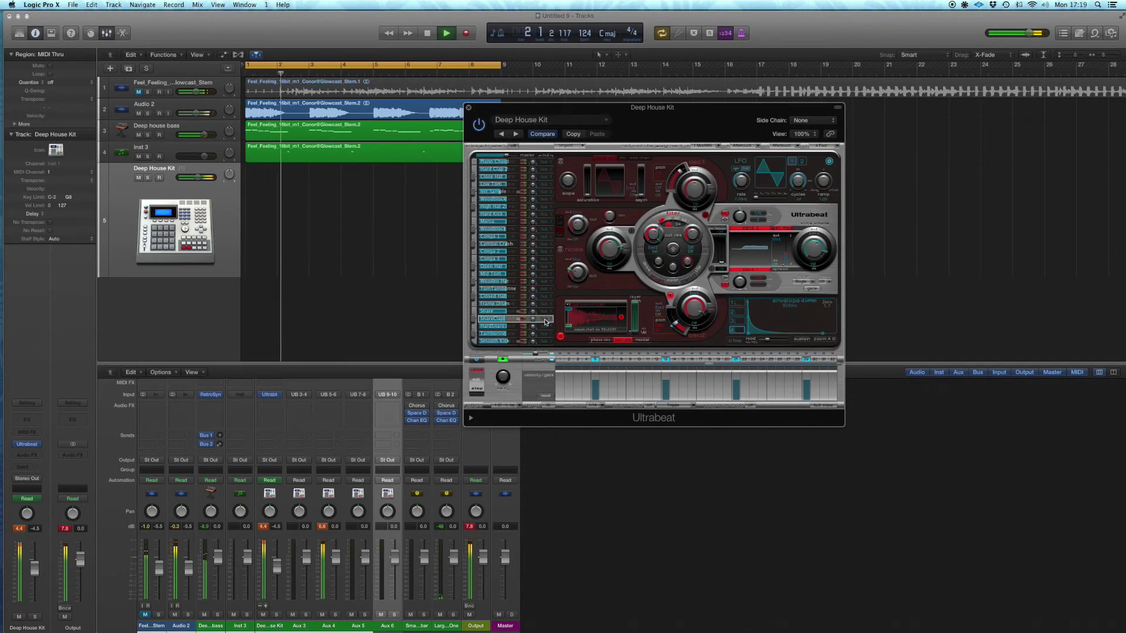
{"action": "left_click", "coordinate": [545, 322]}
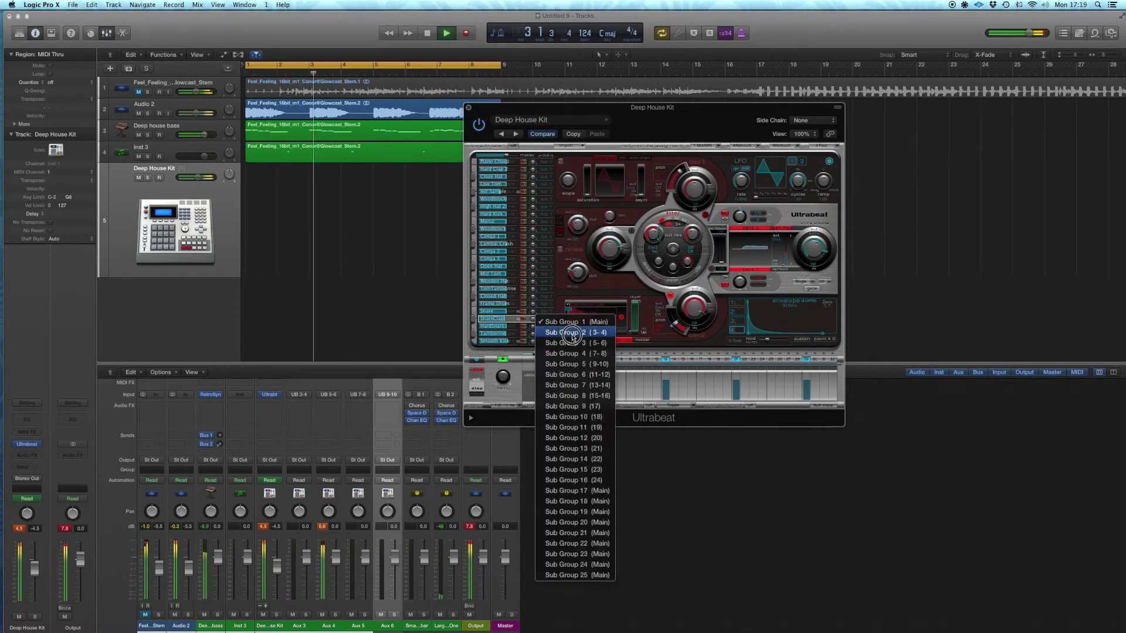
{"action": "left_click", "coordinate": [549, 333]}
{"action": "left_click", "coordinate": [546, 312]}
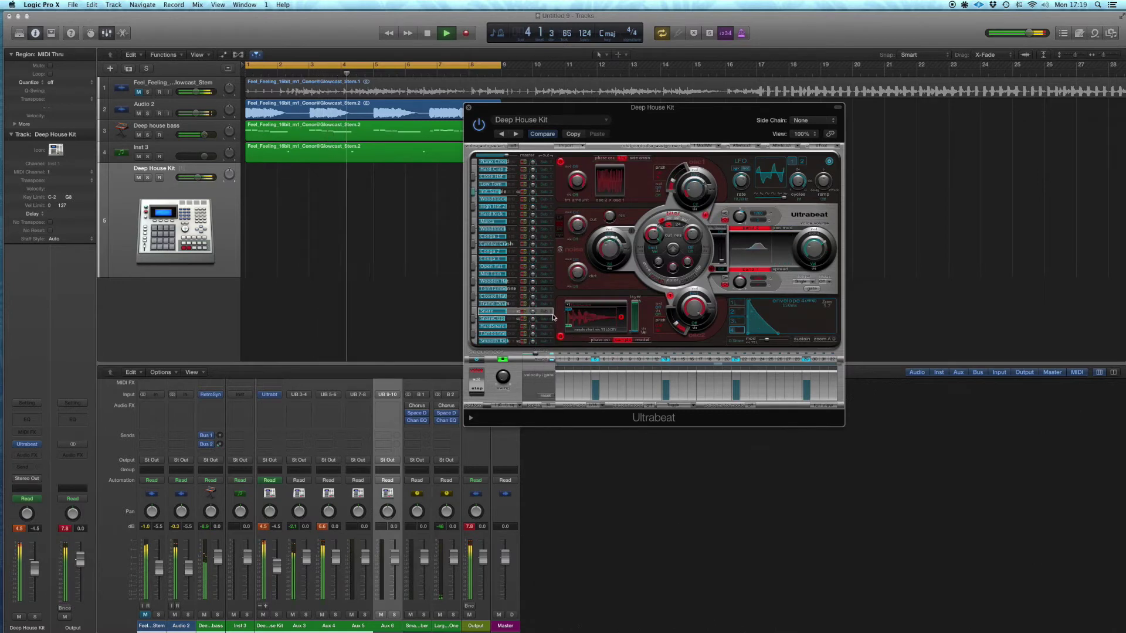
{"action": "left_click", "coordinate": [547, 314]}
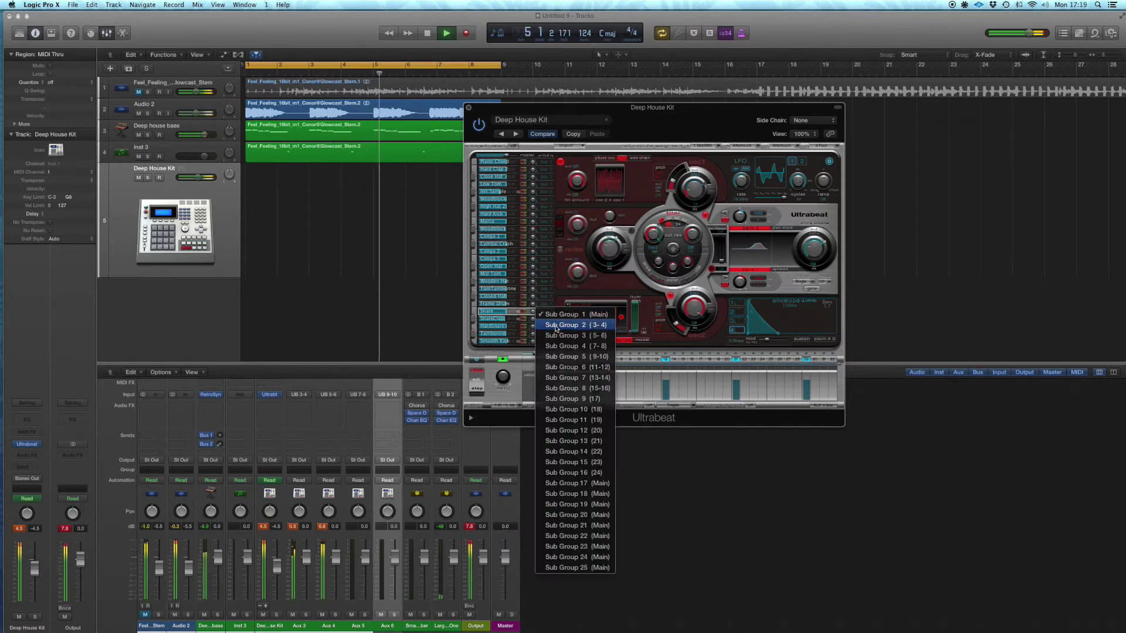
{"action": "left_click", "coordinate": [563, 325]}
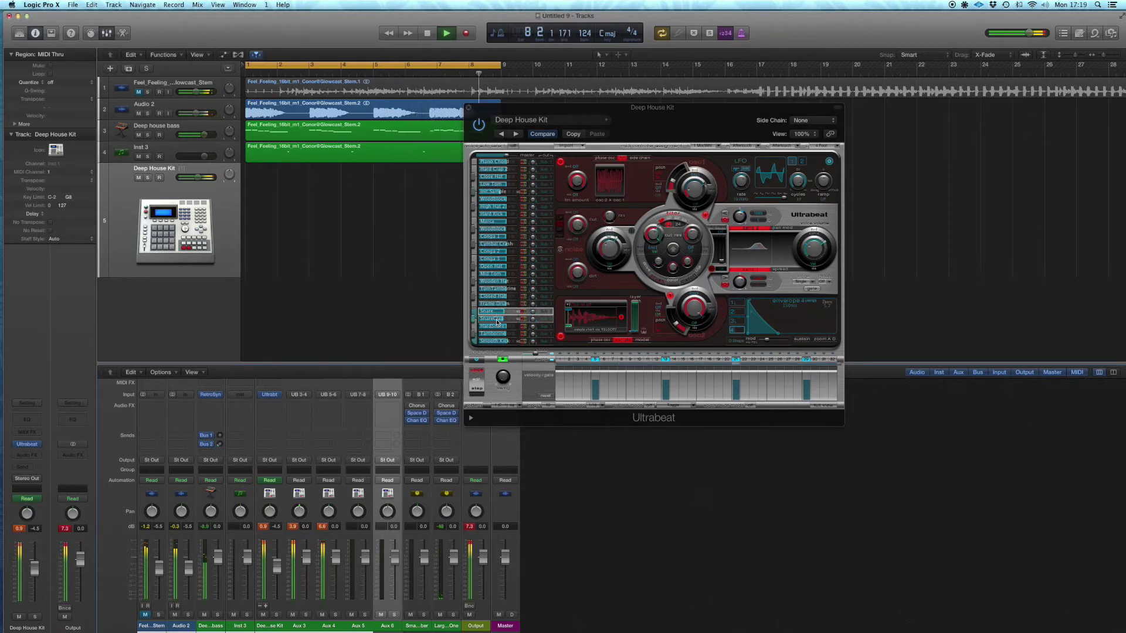
- Rename the voice with the off-beat hits as Dil
{"action": "left_click", "coordinate": [497, 193]}
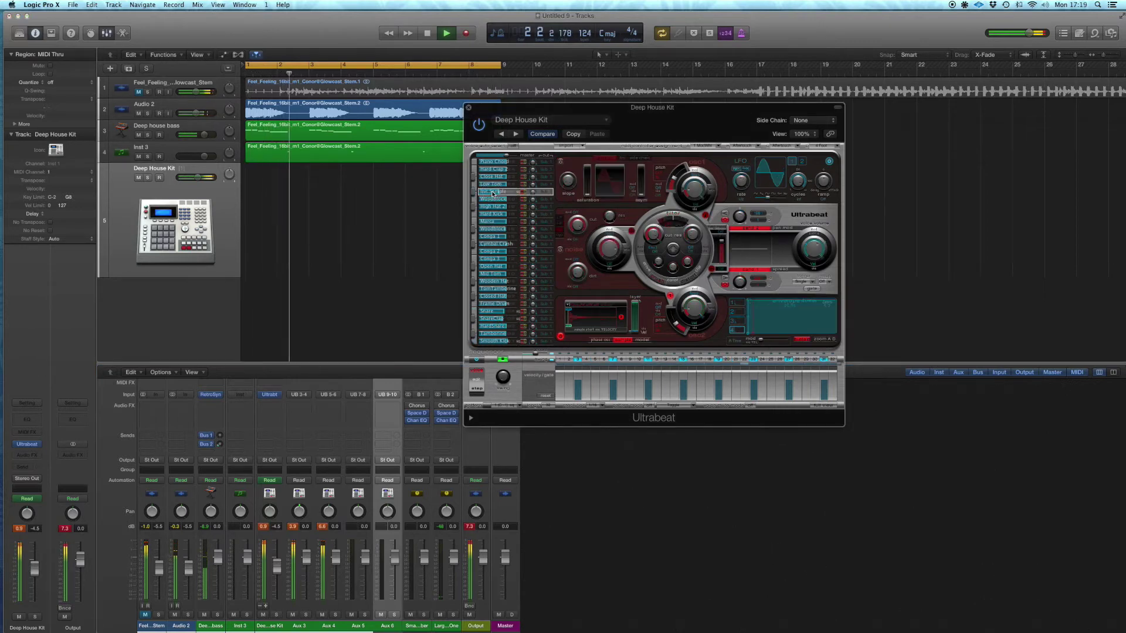
{"action": "double_click", "coordinate": [496, 192]}
{"action": "type", "text": "Dil"}
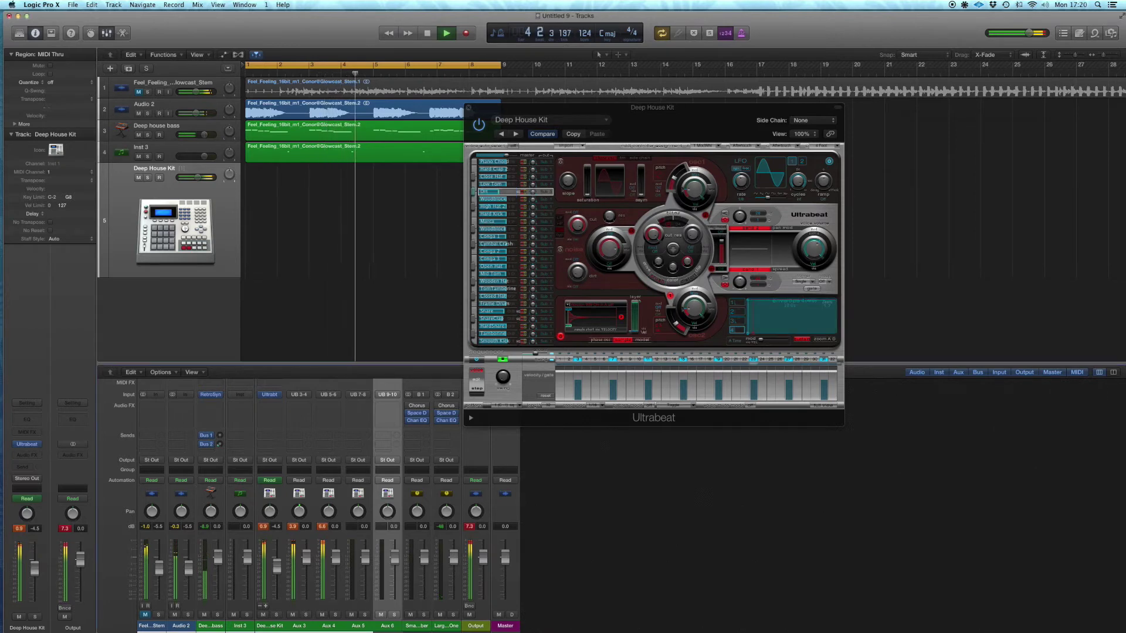
- Reset the mixer peak levels, close Ultrabeat, and solo the Deep House Kit and Aux 3 to 6 channels for playback
{"action": "left_click", "coordinate": [323, 526]}
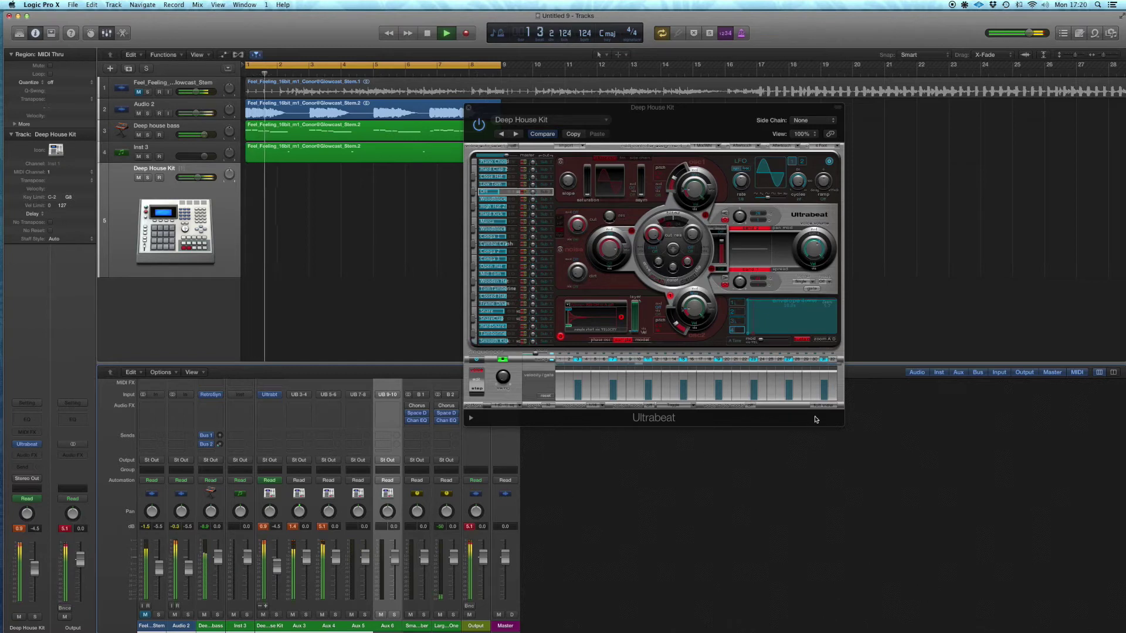
{"action": "left_click", "coordinate": [469, 110]}
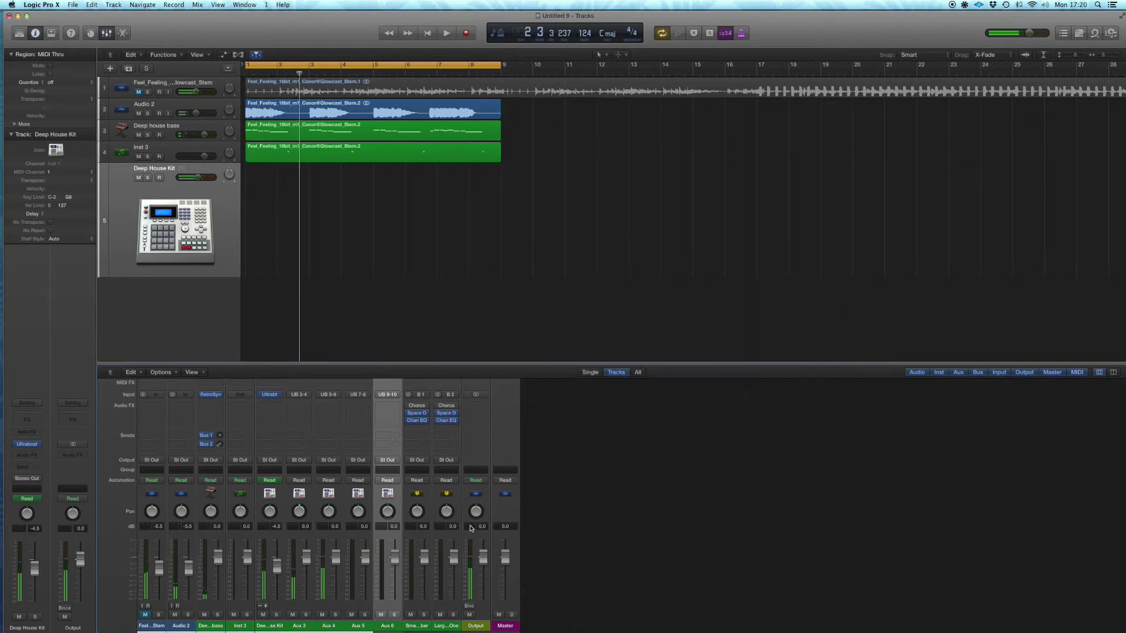
{"action": "left_click", "coordinate": [278, 615]}
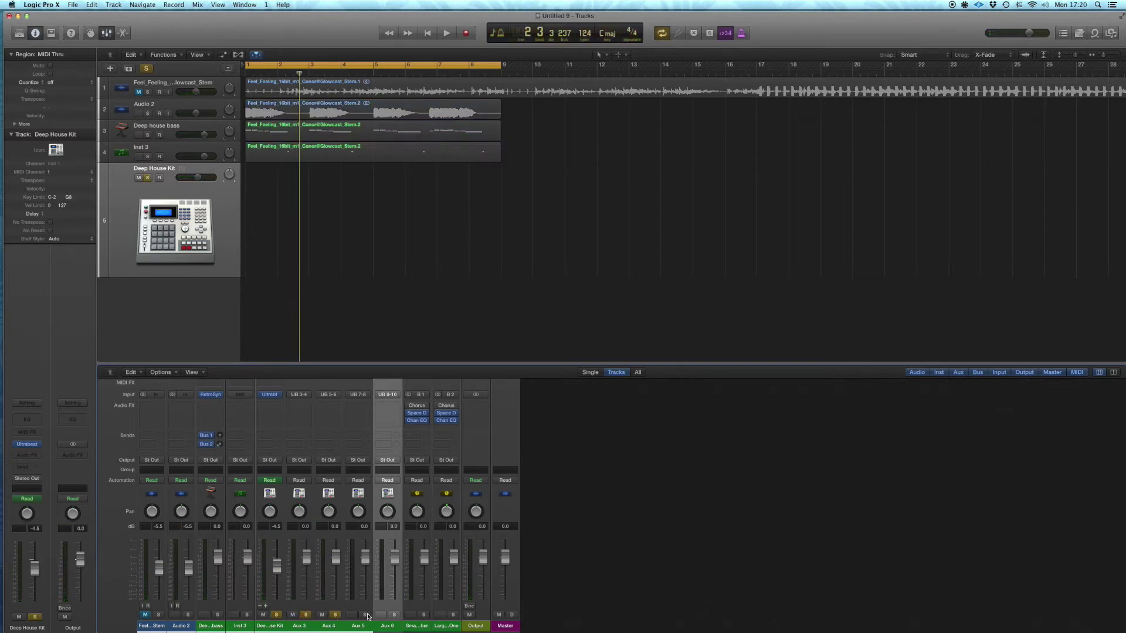
{"action": "key", "text": "space"}
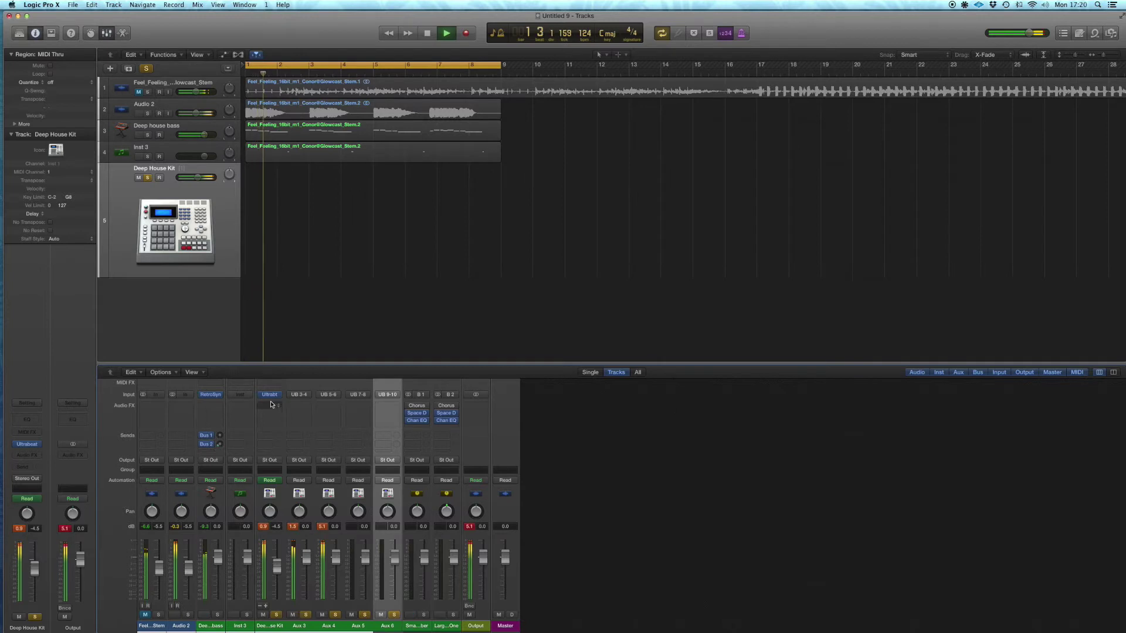
- Reopen Ultrabeat, clear the mixer peak levels again, and solo the layered voice below the snare
{"action": "left_click", "coordinate": [270, 395]}
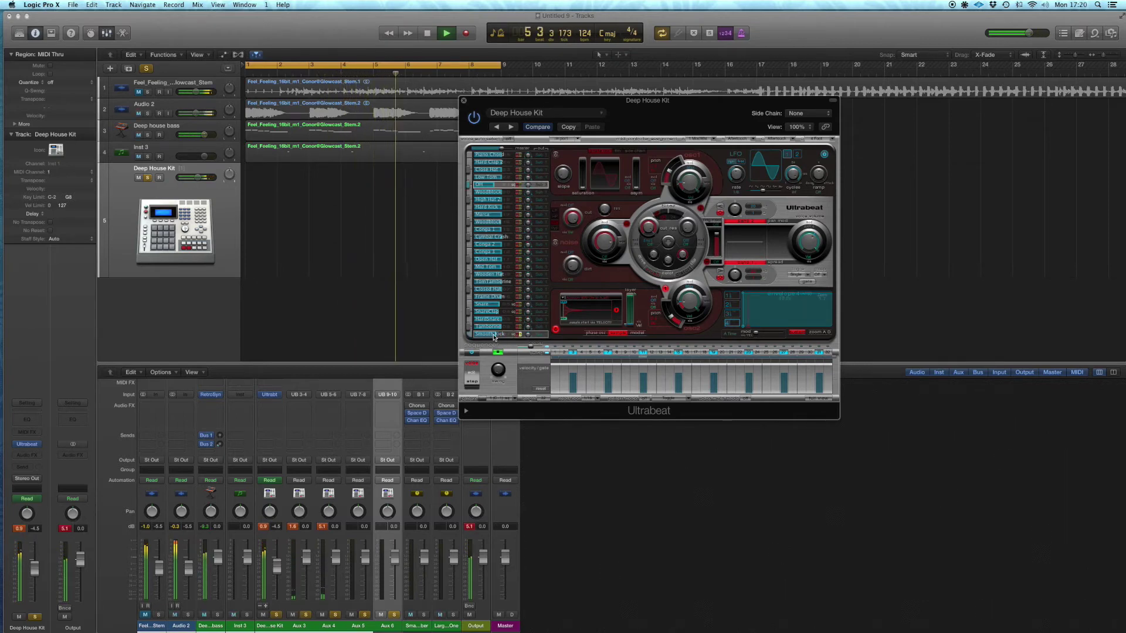
{"action": "left_click", "coordinate": [469, 527]}
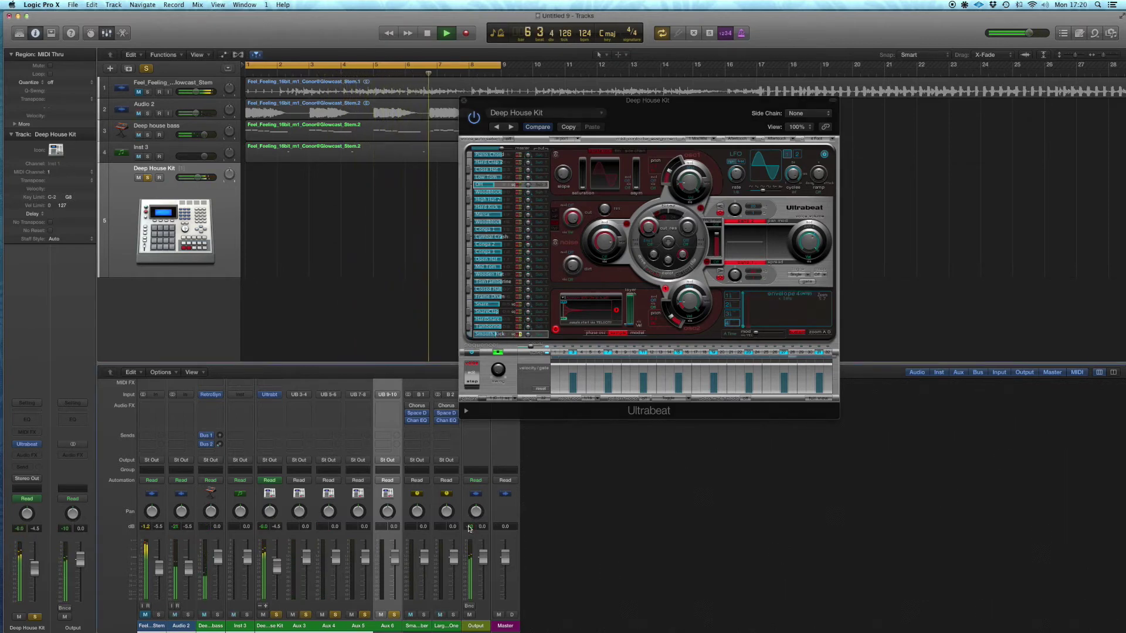
{"action": "left_click", "coordinate": [520, 315]}
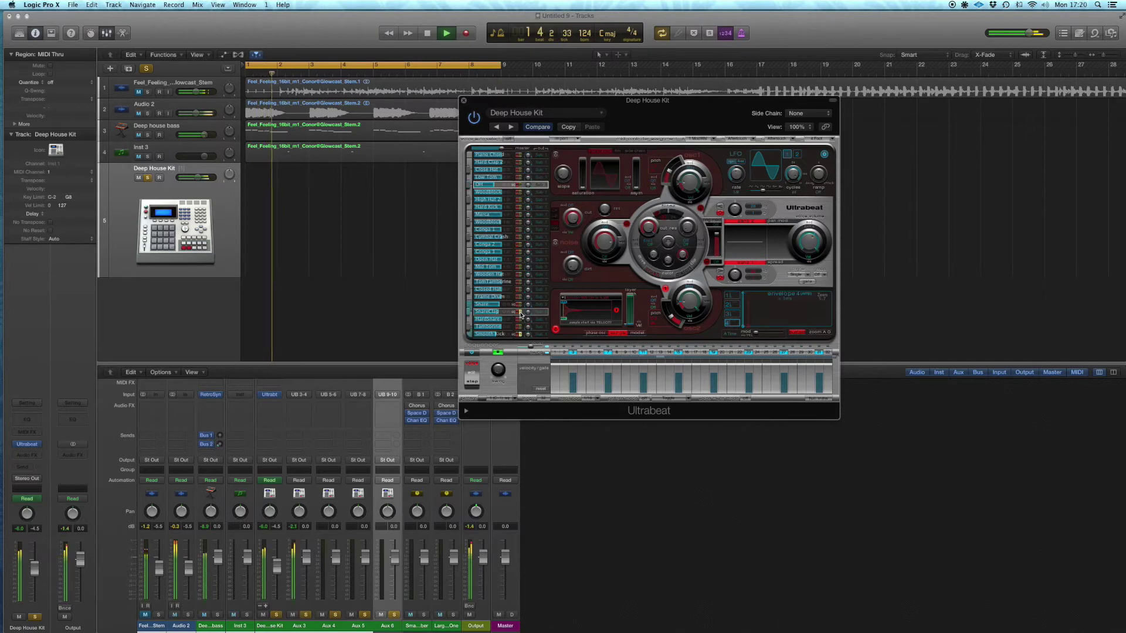
- Select the snare voice and lengthen the decay of its envelope
{"action": "left_click", "coordinate": [486, 305]}
{"action": "left_click_drag", "start_coordinate": [773, 327], "coordinate": [802, 328]}
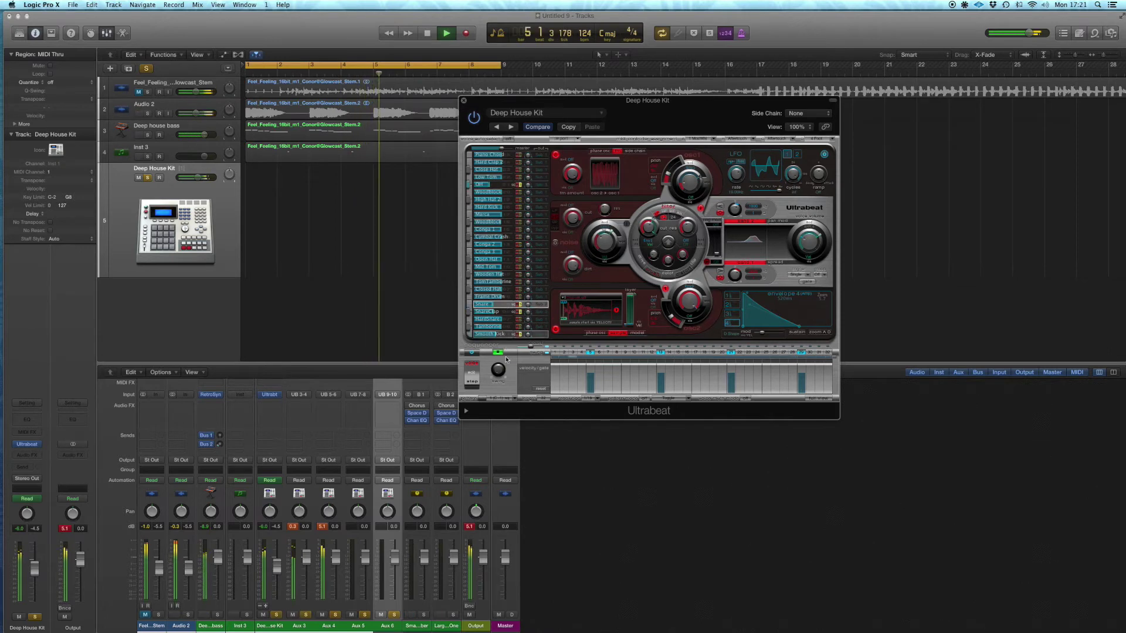
{"action": "left_click", "coordinate": [497, 373]}
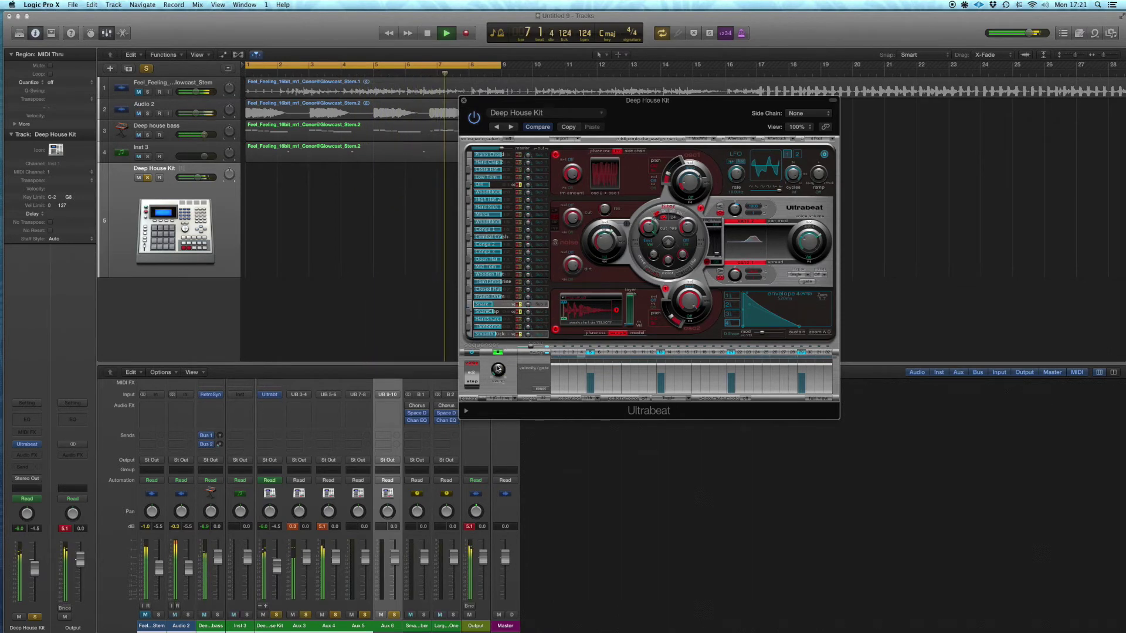
- Clear the peak level on Aux 4 and solo the Deep House bass channel alongside the drums
{"action": "left_click", "coordinate": [323, 527]}
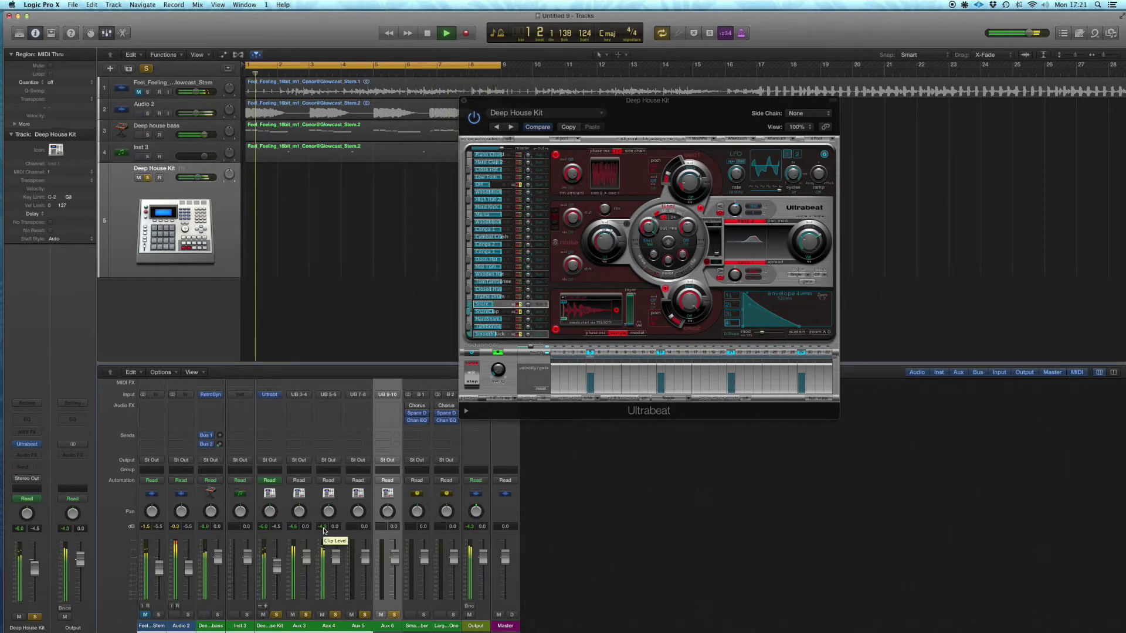
{"action": "left_click", "coordinate": [217, 615]}
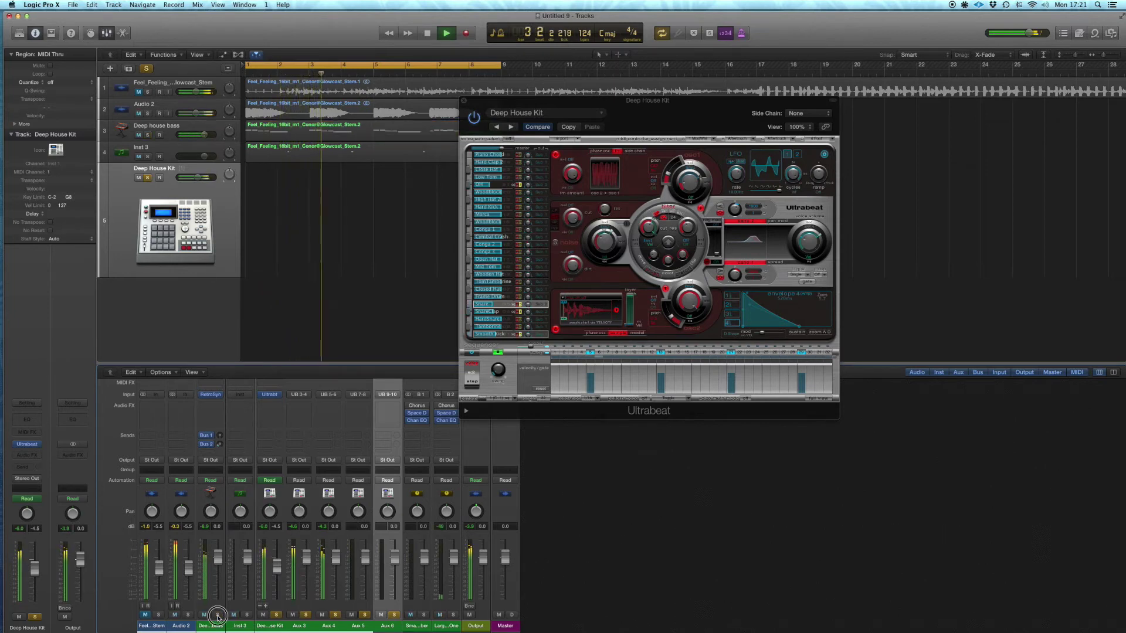
- Transpose the Deep house bass region by +24 and set its quantize to 1/16 Swing A
{"action": "left_click", "coordinate": [176, 128]}
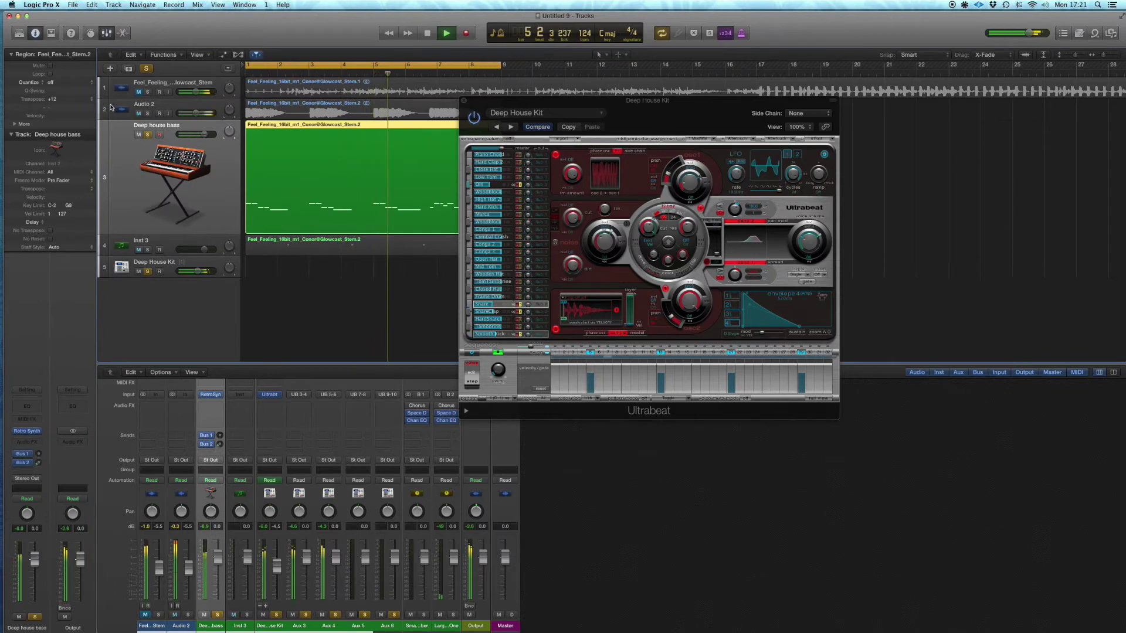
{"action": "left_click", "coordinate": [53, 99]}
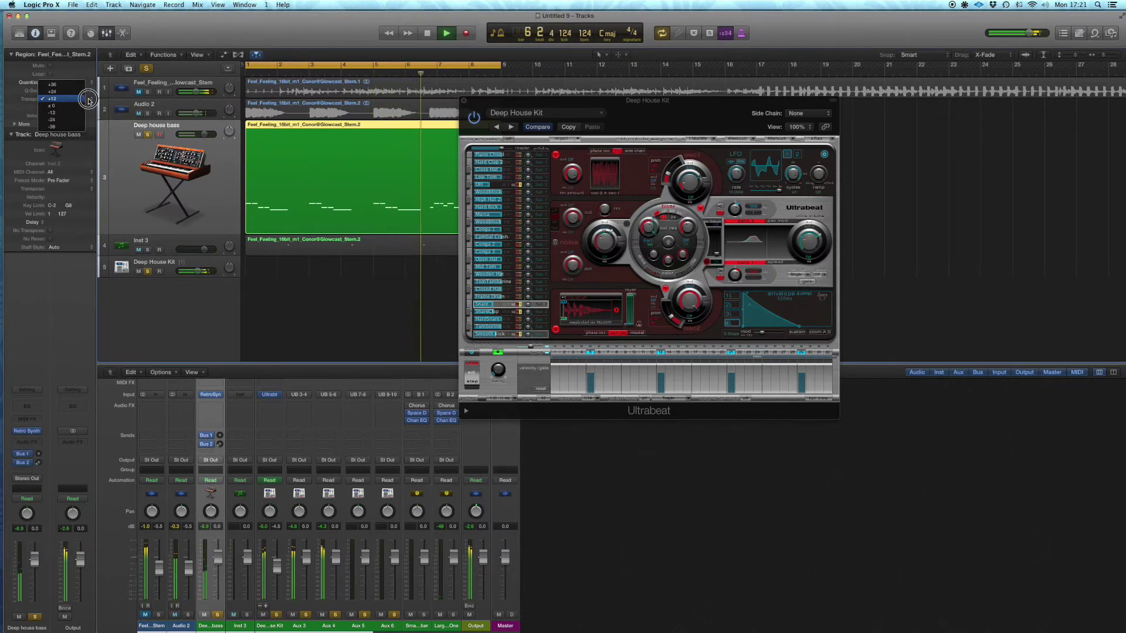
{"action": "left_click", "coordinate": [58, 93]}
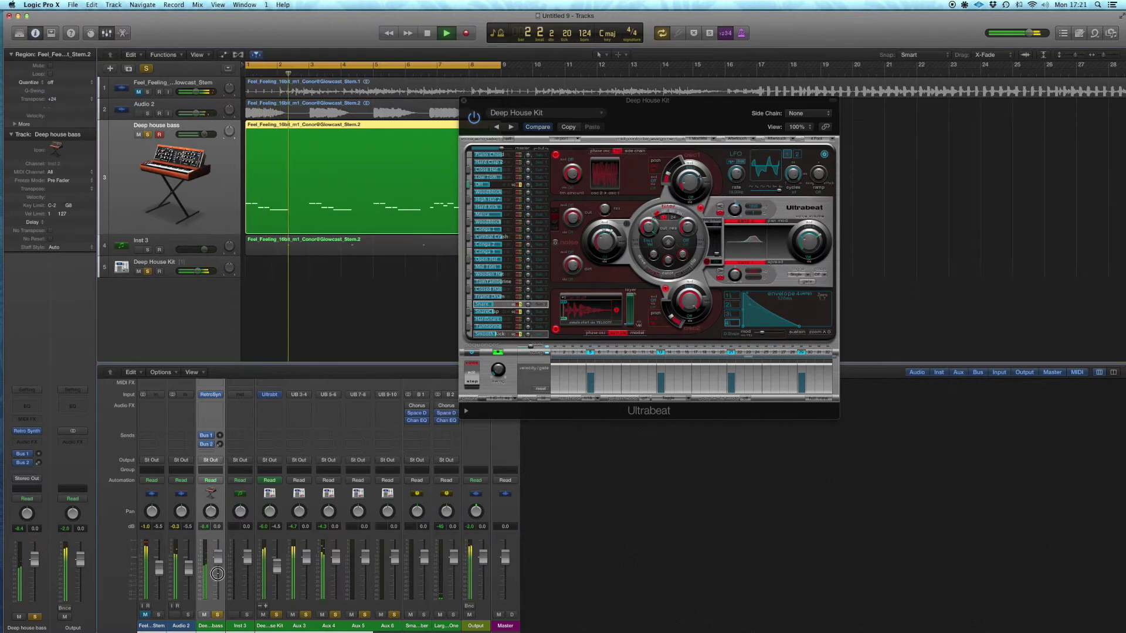
{"action": "left_click", "coordinate": [92, 82]}
{"action": "left_click", "coordinate": [91, 204]}
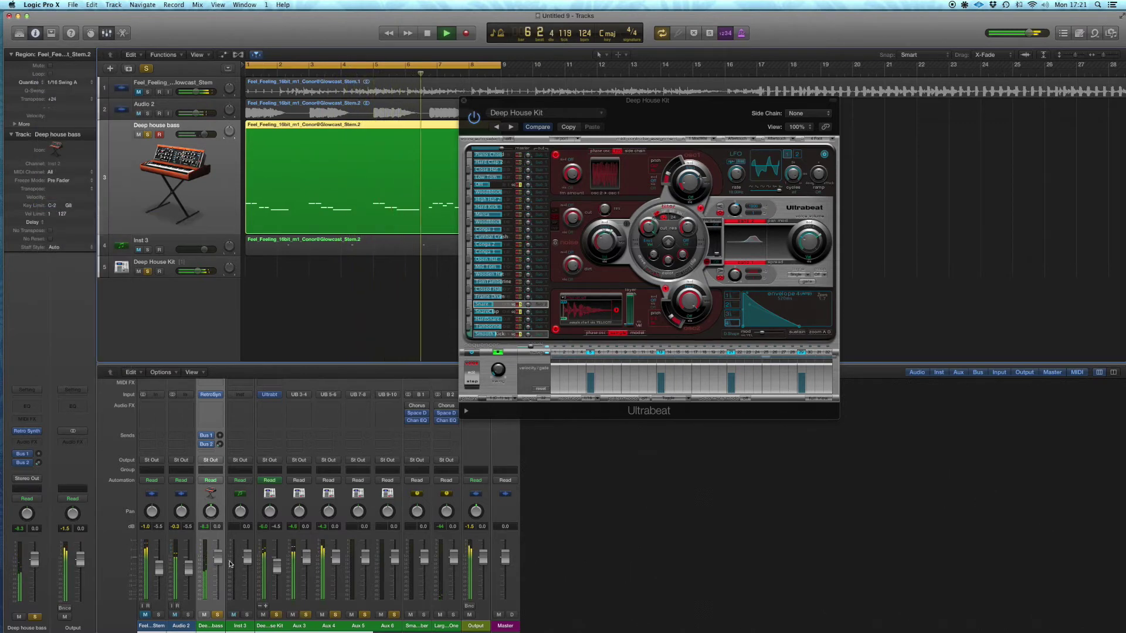
- Raise the Deep house bass channel level to +1.0 dB and close Ultrabeat
{"action": "left_click_drag", "start_coordinate": [216, 563], "coordinate": [217, 565]}
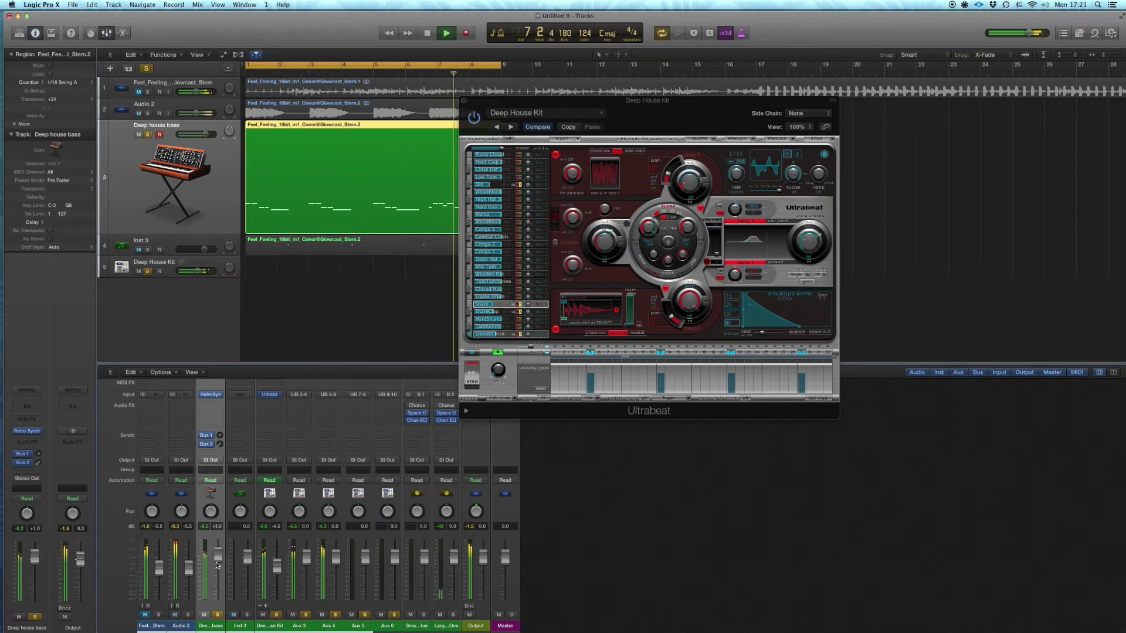
{"action": "left_click", "coordinate": [465, 99]}
- Open the Deep house bass region in the Piano Roll and shorten the cycle range to bars 1 and 2
{"action": "double_click", "coordinate": [390, 193]}
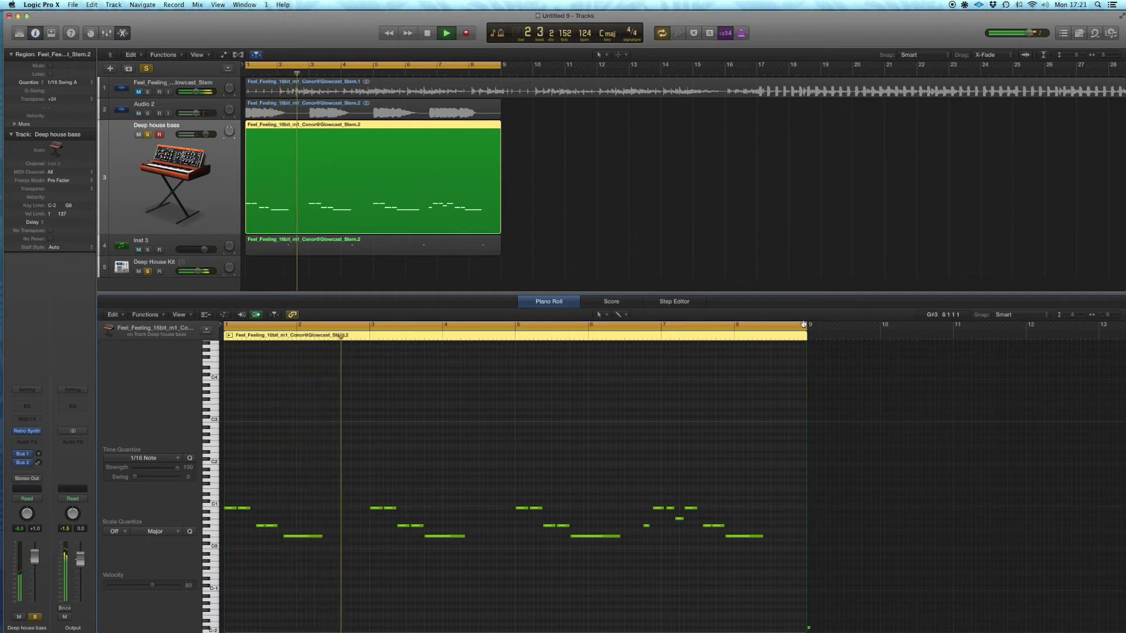
{"action": "left_click_drag", "start_coordinate": [806, 325], "coordinate": [364, 370]}
{"action": "key", "text": "super+Right"}
{"action": "key", "text": "super+Right"}
{"action": "key", "text": "super+Right"}
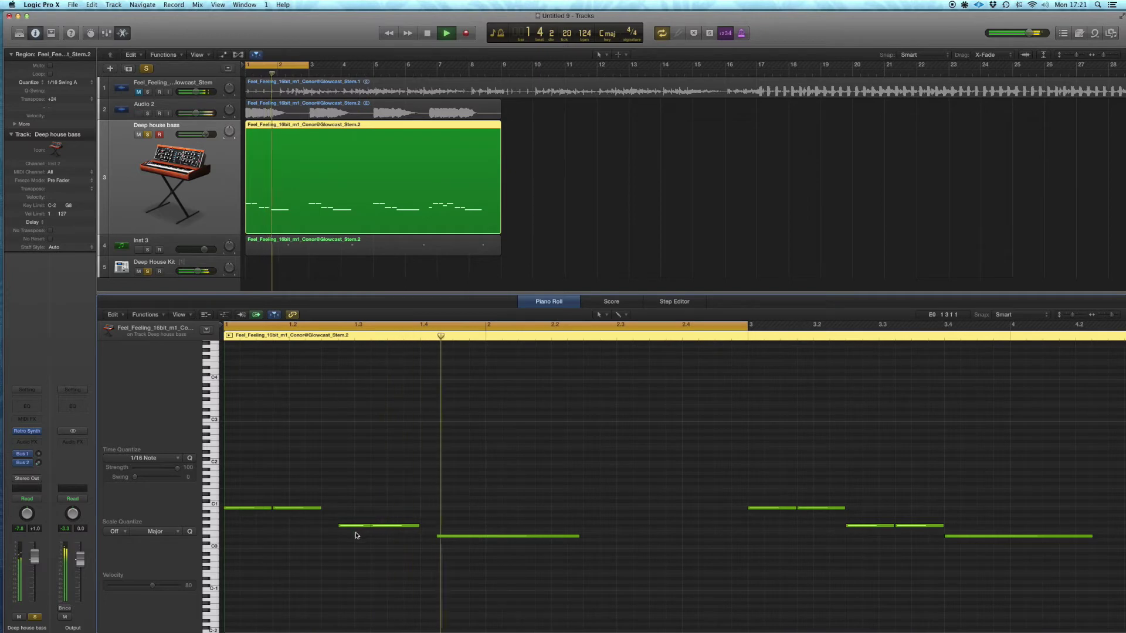
- Move the first F#0 note and the long D#0 note of the opening bass phrase a sixteenth earlier
{"action": "left_click_drag", "start_coordinate": [352, 526], "coordinate": [338, 526]}
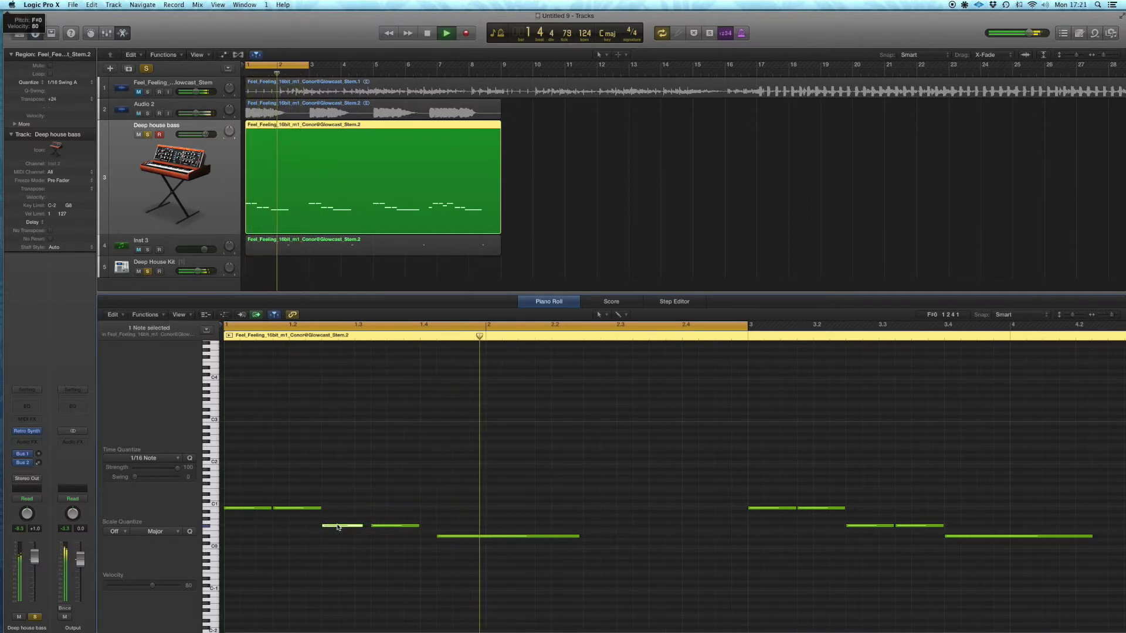
{"action": "left_click_drag", "start_coordinate": [457, 537], "coordinate": [444, 539]}
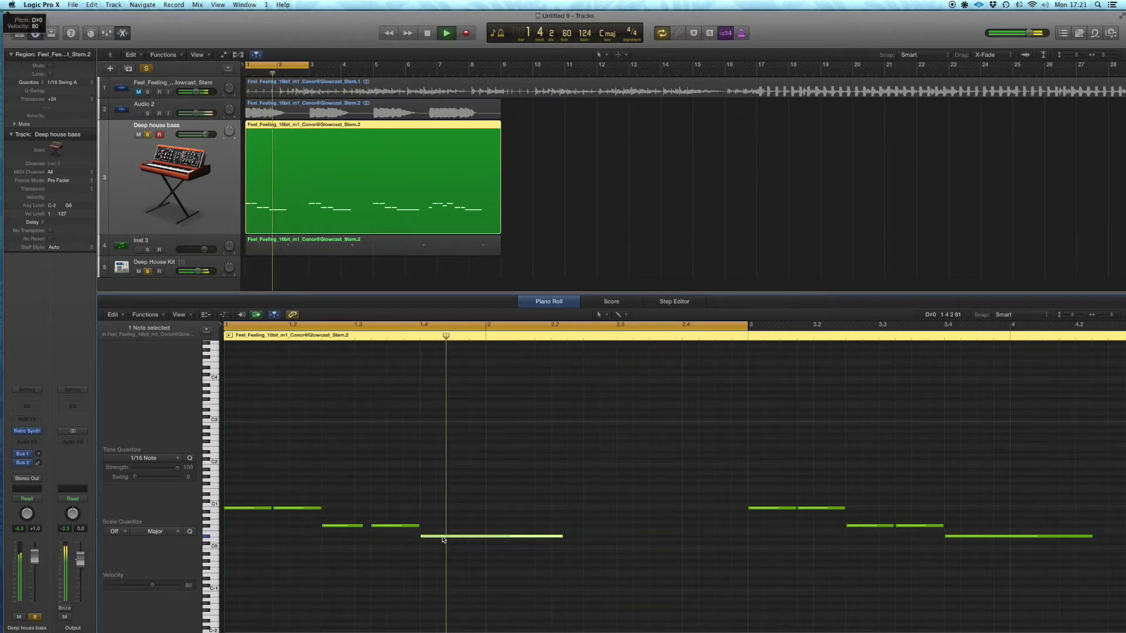
{"action": "key", "text": "super+Left"}
{"action": "key", "text": "super+Left"}
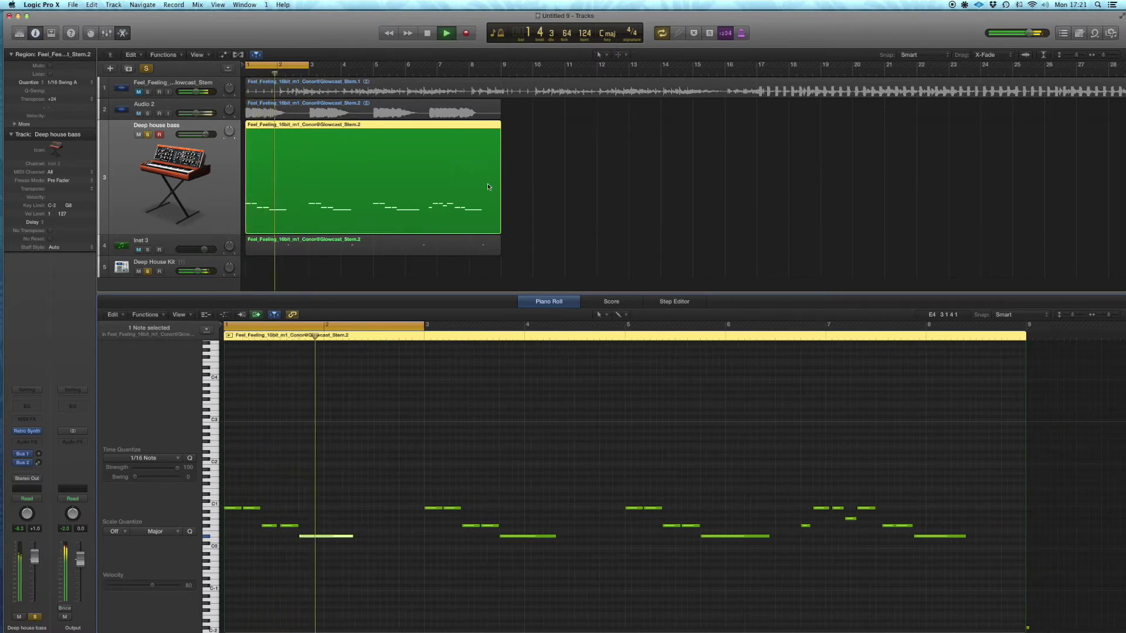
- Split the bass region with the Scissors tool just before bar 3 and at bar 6, shortening overlapping notes
{"action": "key", "text": "t"}
{"action": "left_click", "coordinate": [604, 110]}
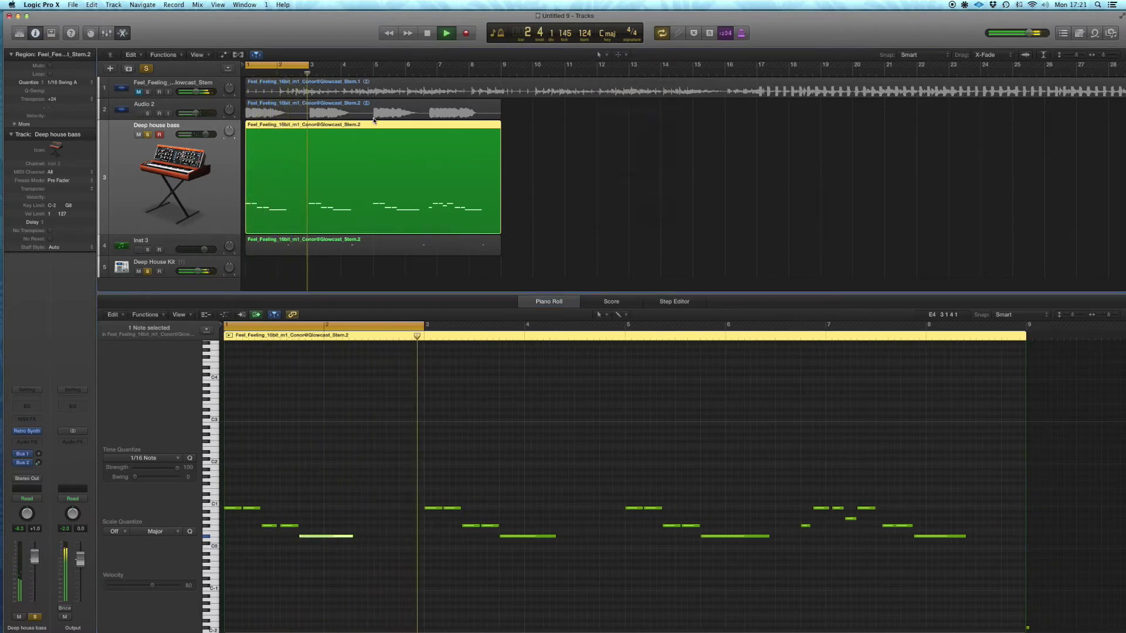
{"action": "left_click", "coordinate": [305, 127]}
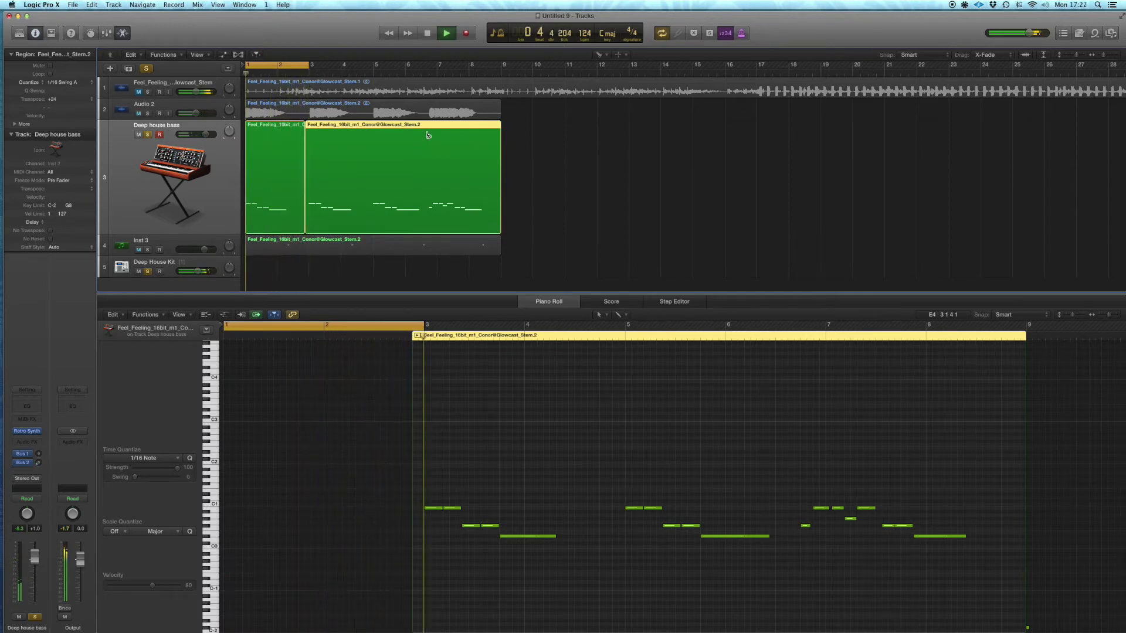
{"action": "left_click", "coordinate": [408, 133]}
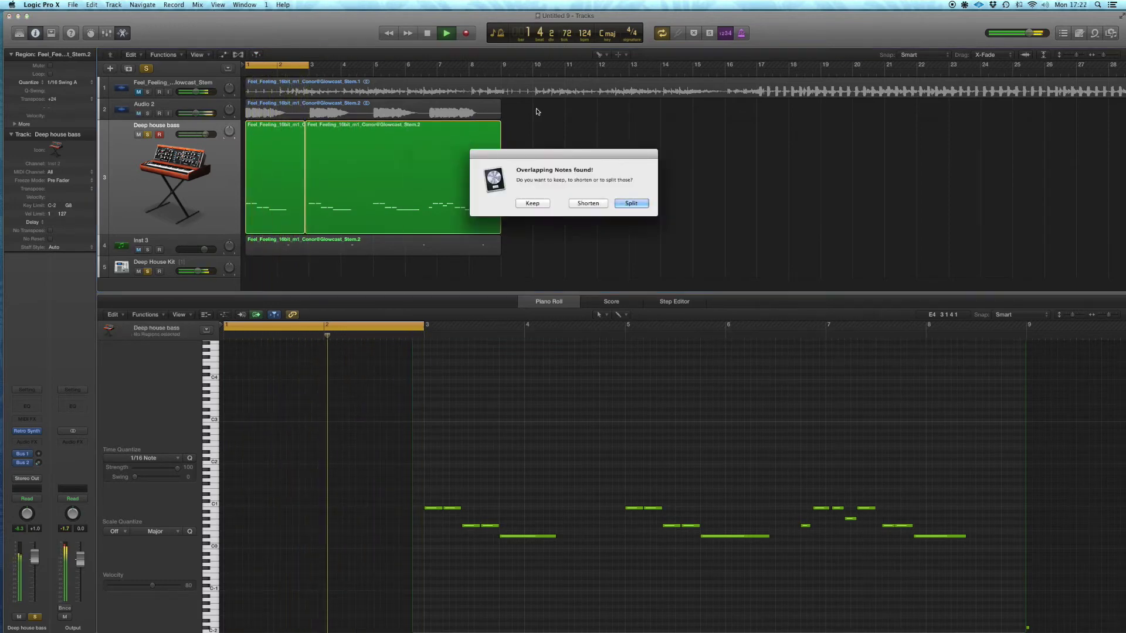
{"action": "left_click", "coordinate": [576, 203]}
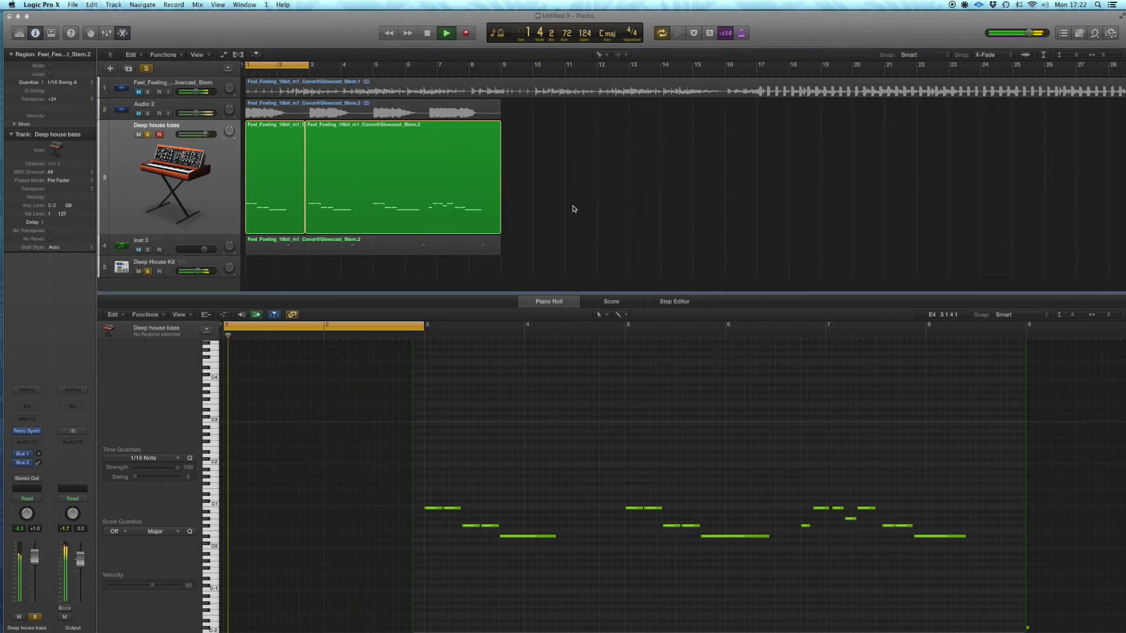
{"action": "key", "text": "t"}
{"action": "key", "text": "t"}
- Trim the middle bass region to start at bar 5 and copy the edited first region to bar 3
{"action": "left_click", "coordinate": [366, 173]}
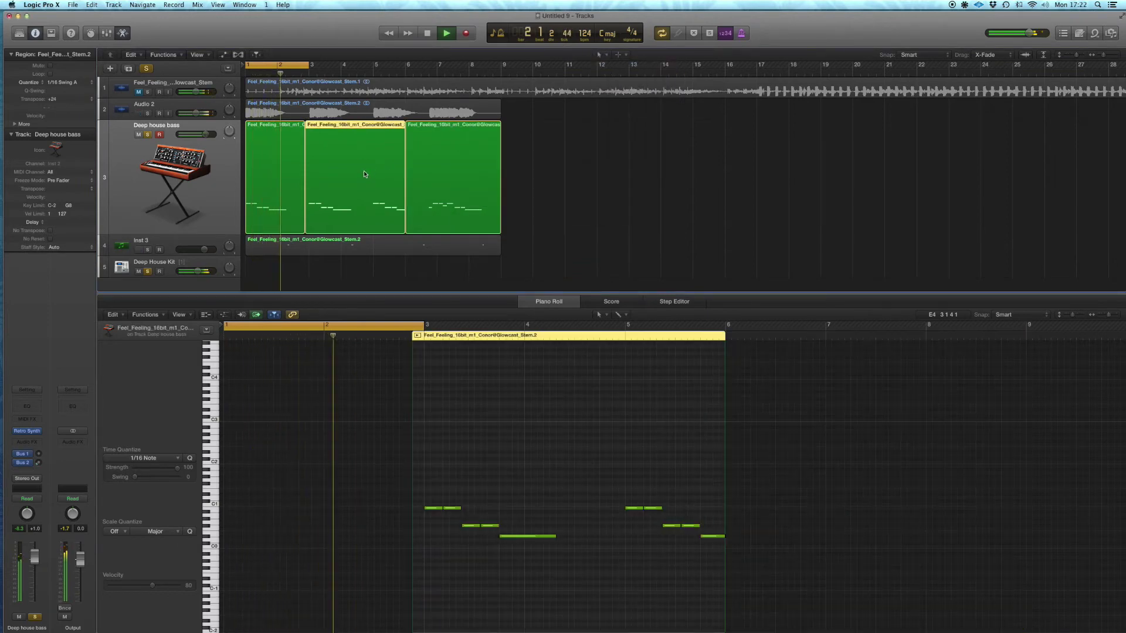
{"action": "left_click_drag", "start_coordinate": [322, 231], "coordinate": [374, 234]}
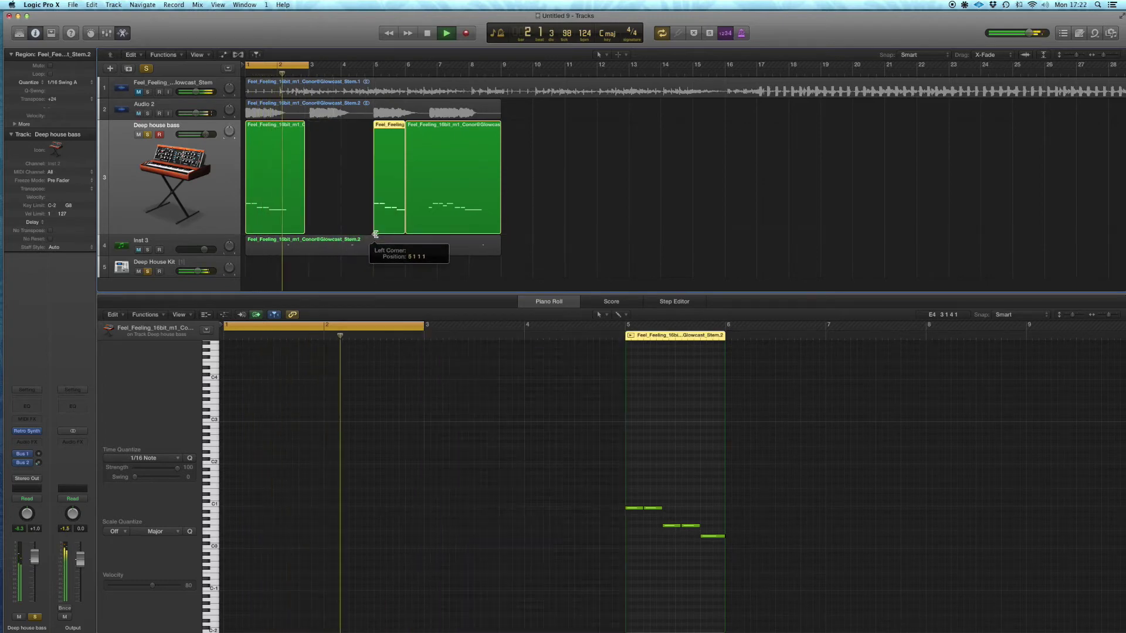
{"action": "left_click_drag", "start_coordinate": [269, 181], "coordinate": [335, 193]}
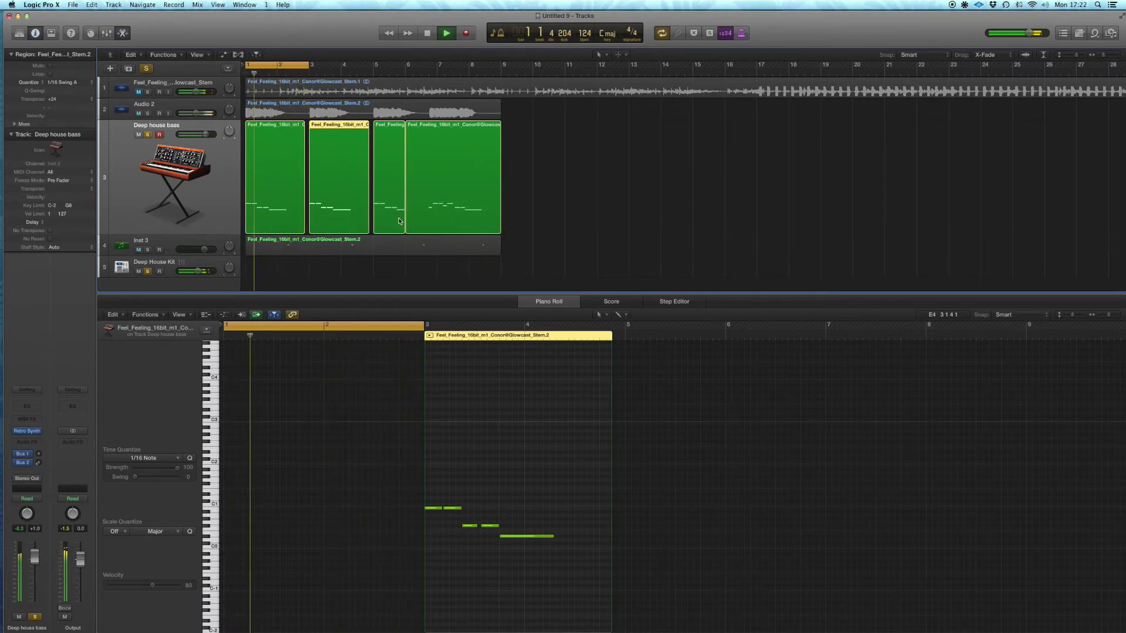
- Trim the last bass region's start to 6 3 1 1 and replace the short region at bar 5 with a copy of the edited phrase
{"action": "left_click_drag", "start_coordinate": [408, 227], "coordinate": [421, 227]}
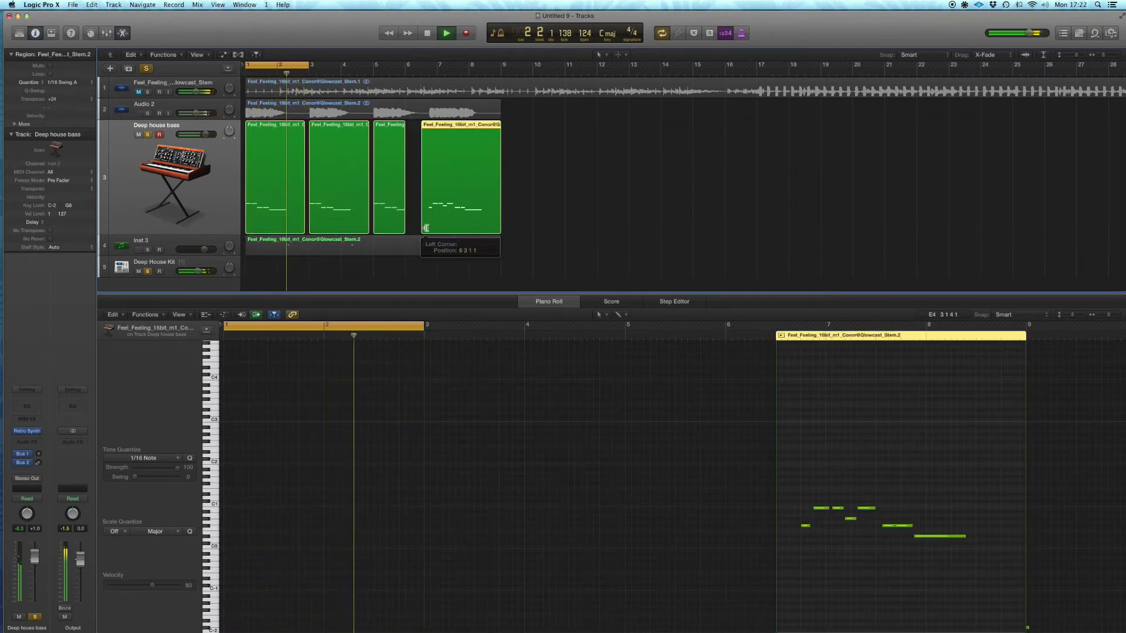
{"action": "left_click", "coordinate": [395, 216]}
{"action": "key", "text": "Delete"}
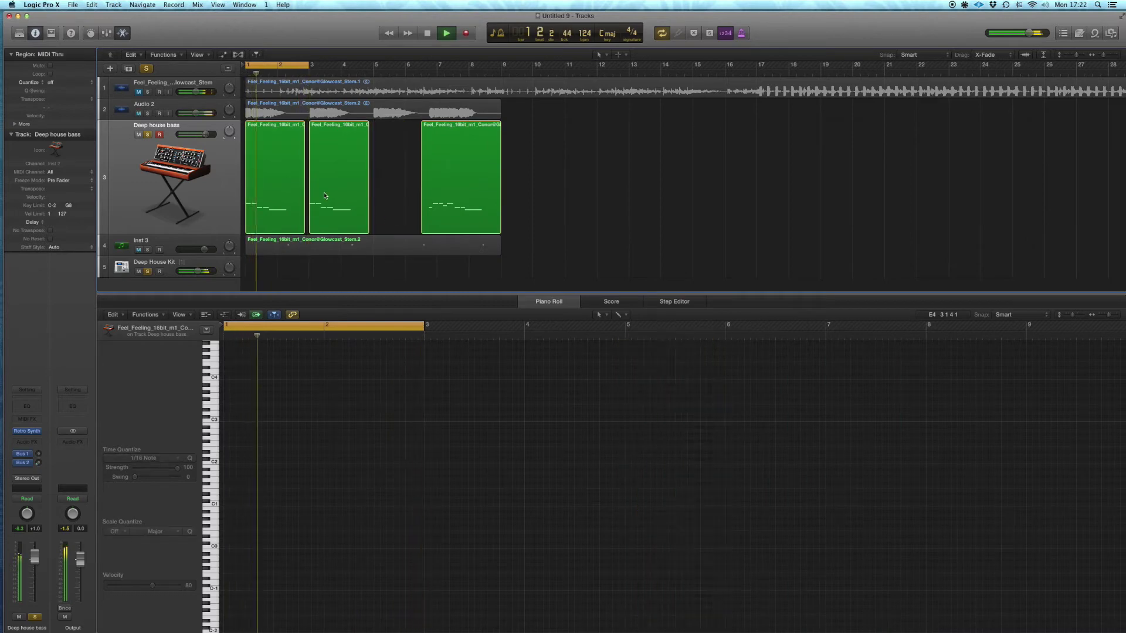
{"action": "left_click_drag", "start_coordinate": [324, 194], "coordinate": [390, 200]}
- Join the four bass regions into one with the Glue tool and return to the Pointer tool
{"action": "key", "text": "t"}
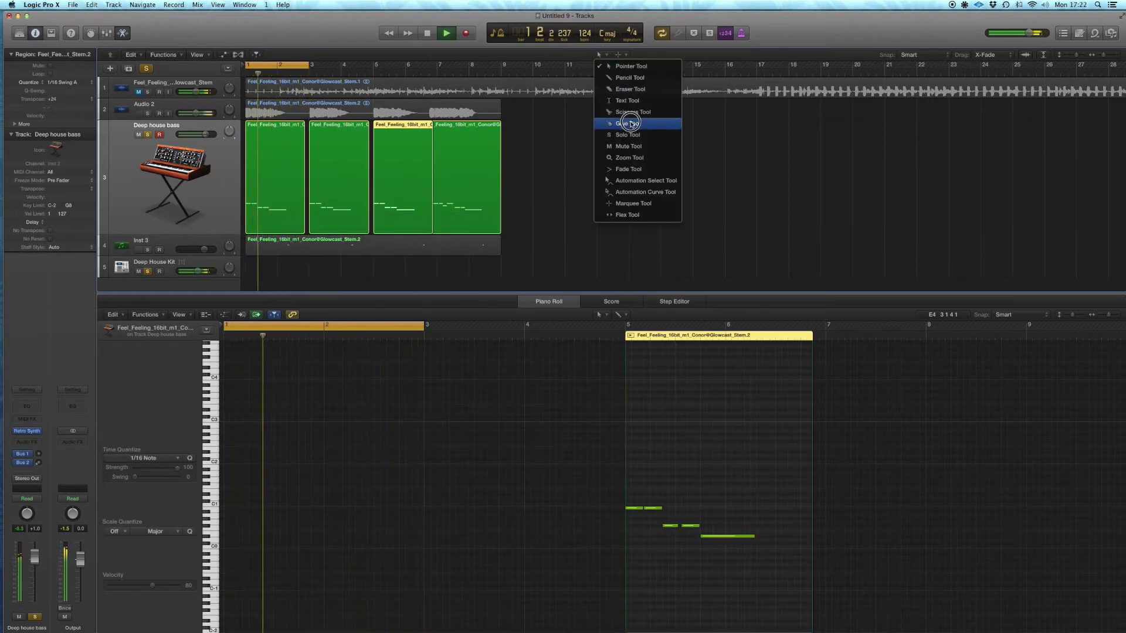
{"action": "left_click", "coordinate": [555, 151]}
{"action": "left_click_drag", "start_coordinate": [555, 151], "coordinate": [263, 142]}
{"action": "left_click", "coordinate": [262, 142]}
{"action": "key", "text": "t"}
{"action": "left_click", "coordinate": [604, 65]}
- Set the cycle range to bars 6 to 8 around the final bass phrase
{"action": "left_click_drag", "start_coordinate": [310, 58], "coordinate": [514, 134]}
{"action": "left_click", "coordinate": [1027, 628]}
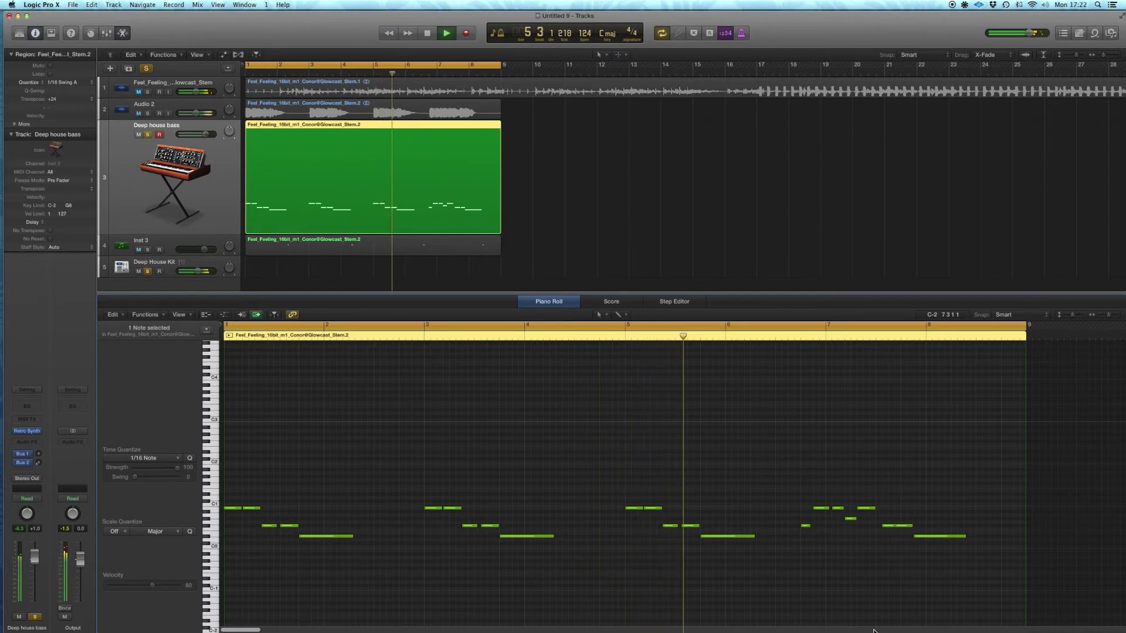
{"action": "scroll", "coordinate": [762, 528], "scroll_direction": "right", "scroll_amount": 5}
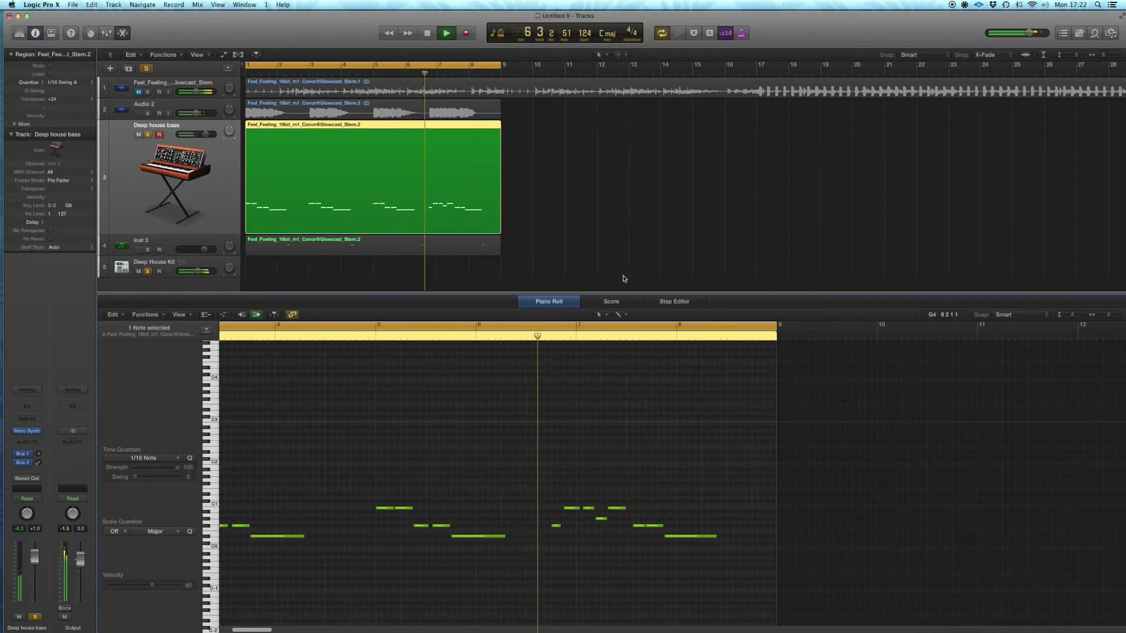
{"action": "left_click_drag", "start_coordinate": [247, 65], "coordinate": [438, 106]}
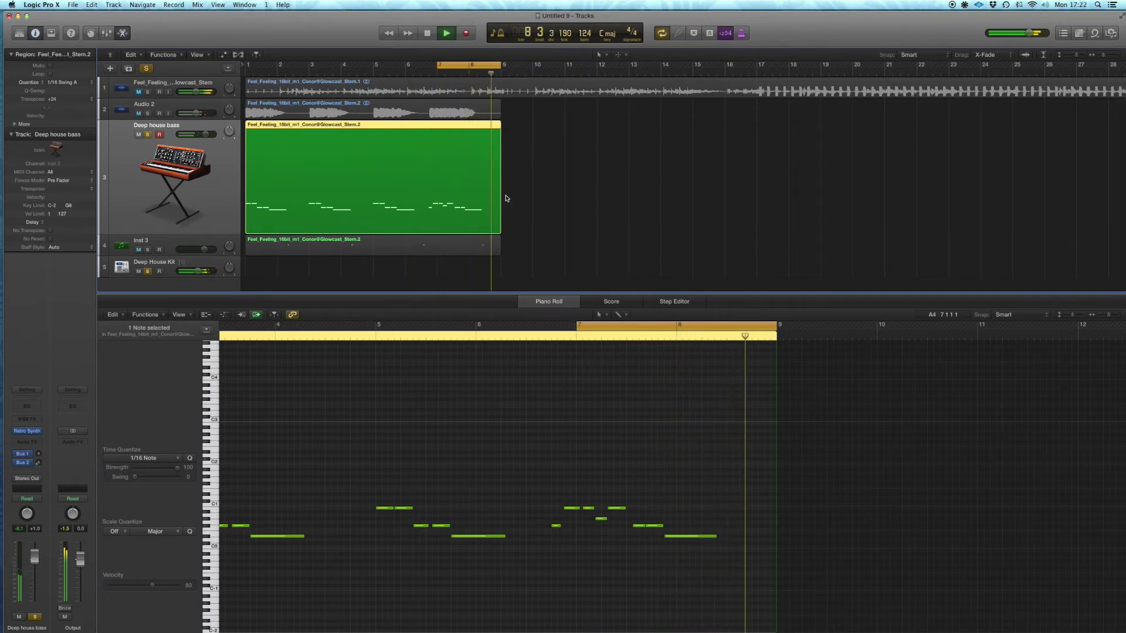
{"action": "left_click_drag", "start_coordinate": [439, 71], "coordinate": [409, 72]}
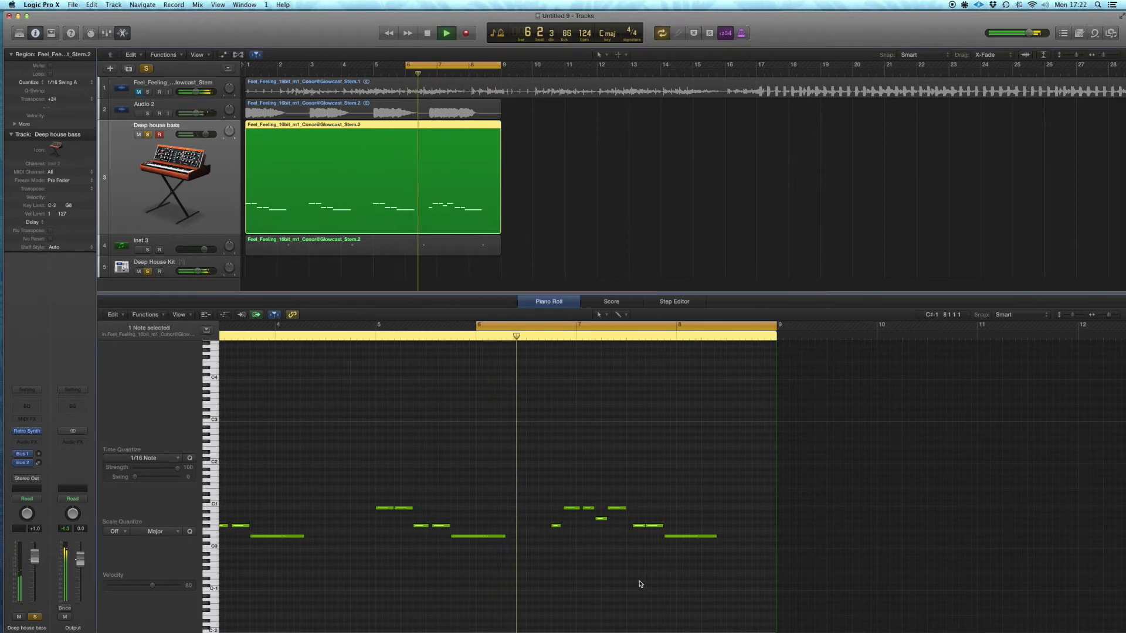
- Move the F#0 note just after bar 7 beat 3 two sixteenths earlier
{"action": "key", "text": "super+Right"}
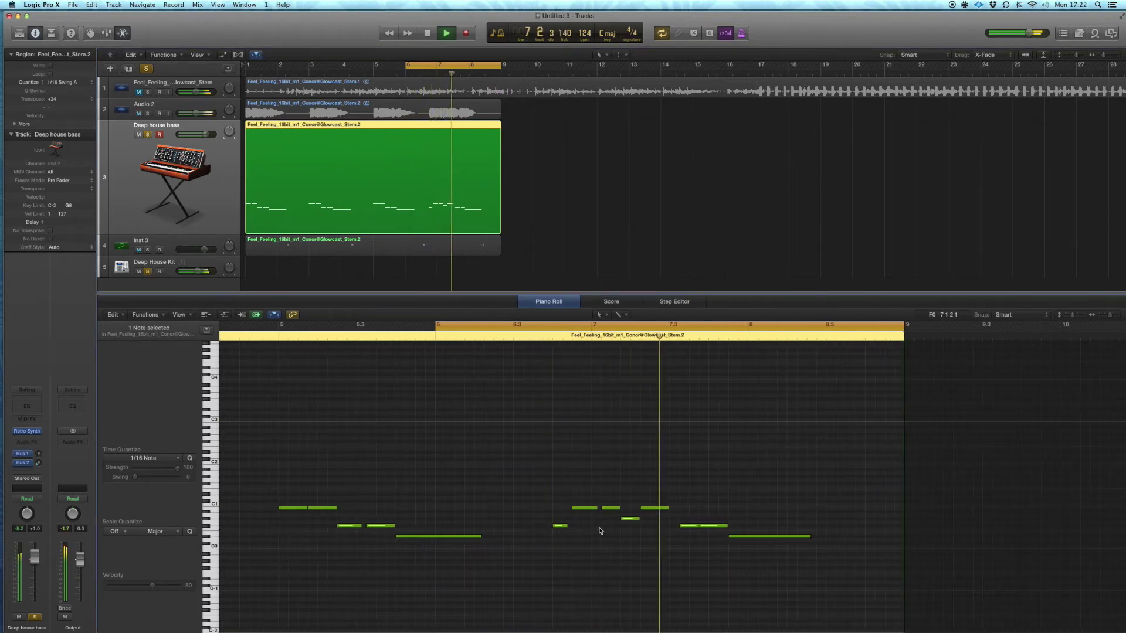
{"action": "left_click_drag", "start_coordinate": [694, 526], "coordinate": [683, 526]}
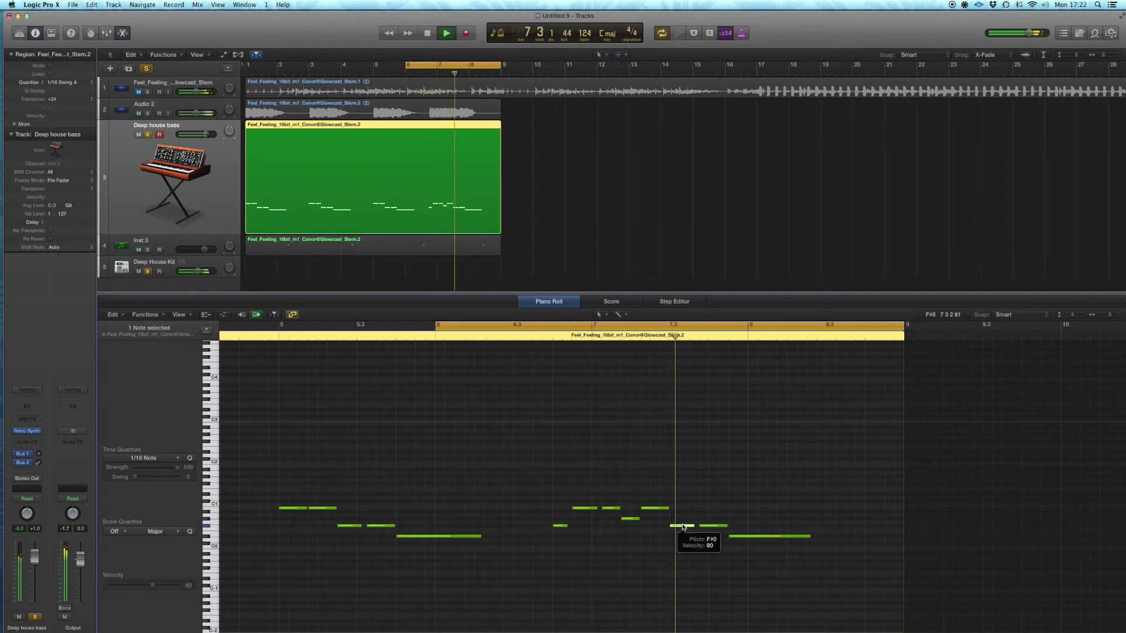
{"action": "left_click_drag", "start_coordinate": [674, 527], "coordinate": [667, 529]}
{"action": "left_click", "coordinate": [668, 530]}
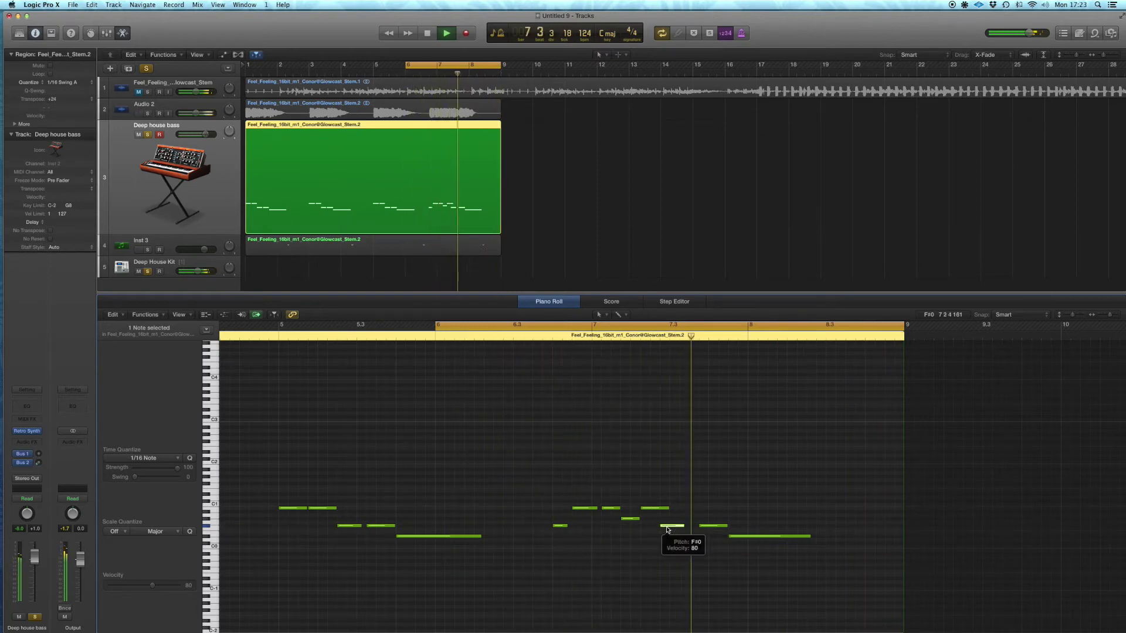
- Move the second F#0 note before the final long D#0 a sixteenth earlier, separating it from the preceding F#0
{"action": "left_click_drag", "start_coordinate": [667, 530], "coordinate": [699, 530]}
{"action": "left_click", "coordinate": [699, 530]}
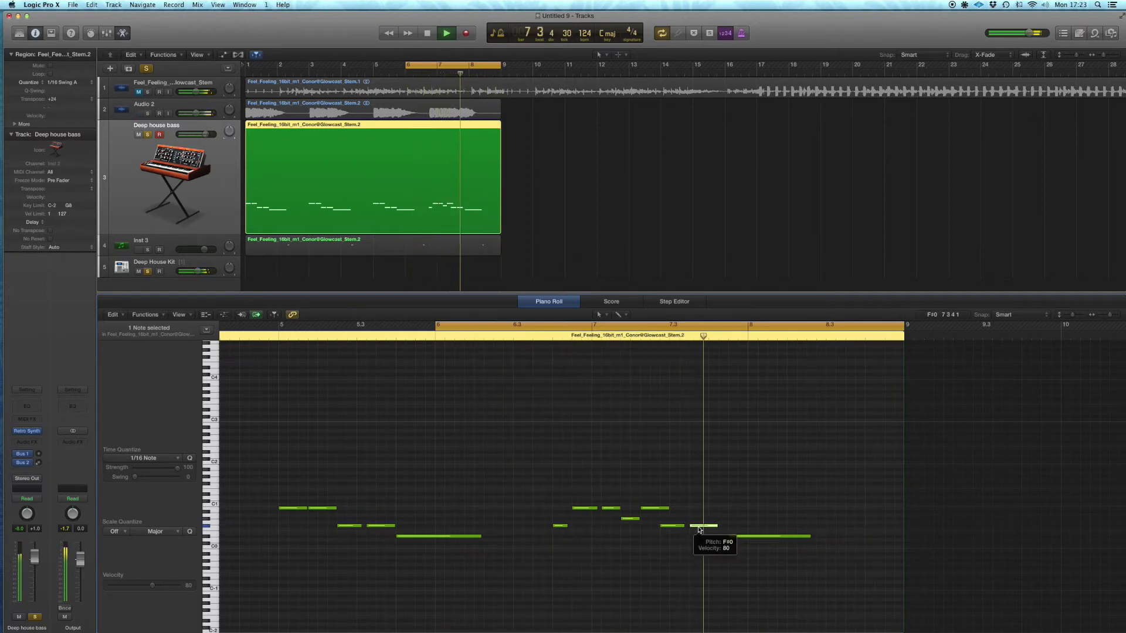
{"action": "left_click_drag", "start_coordinate": [699, 530], "coordinate": [682, 532]}
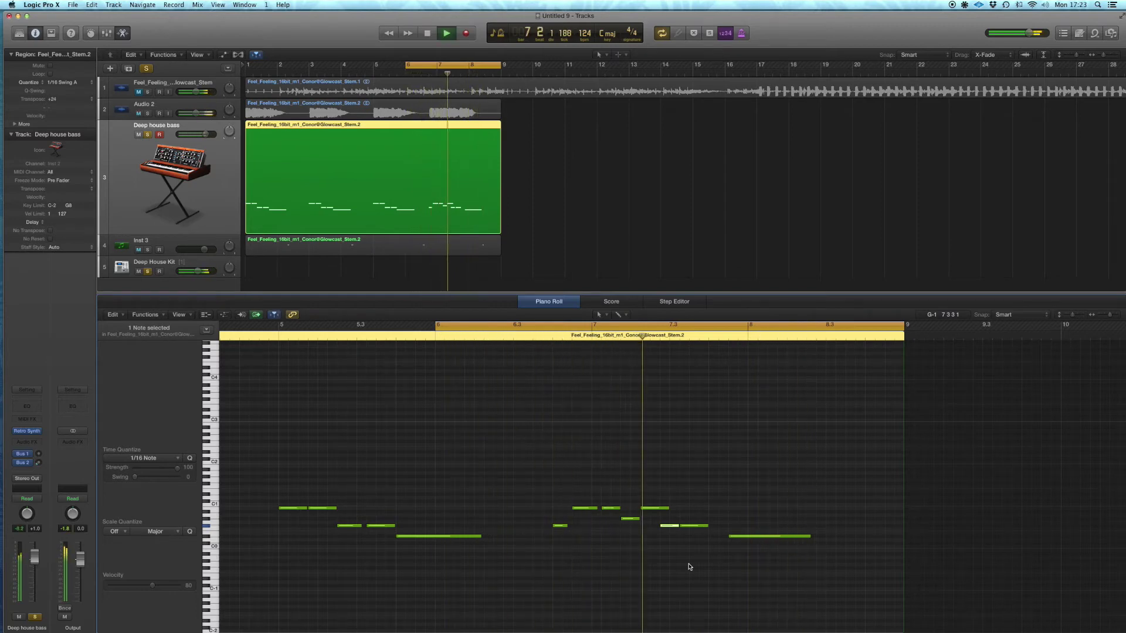
{"action": "left_click_drag", "start_coordinate": [689, 526], "coordinate": [697, 530]}
{"action": "left_click", "coordinate": [697, 529]}
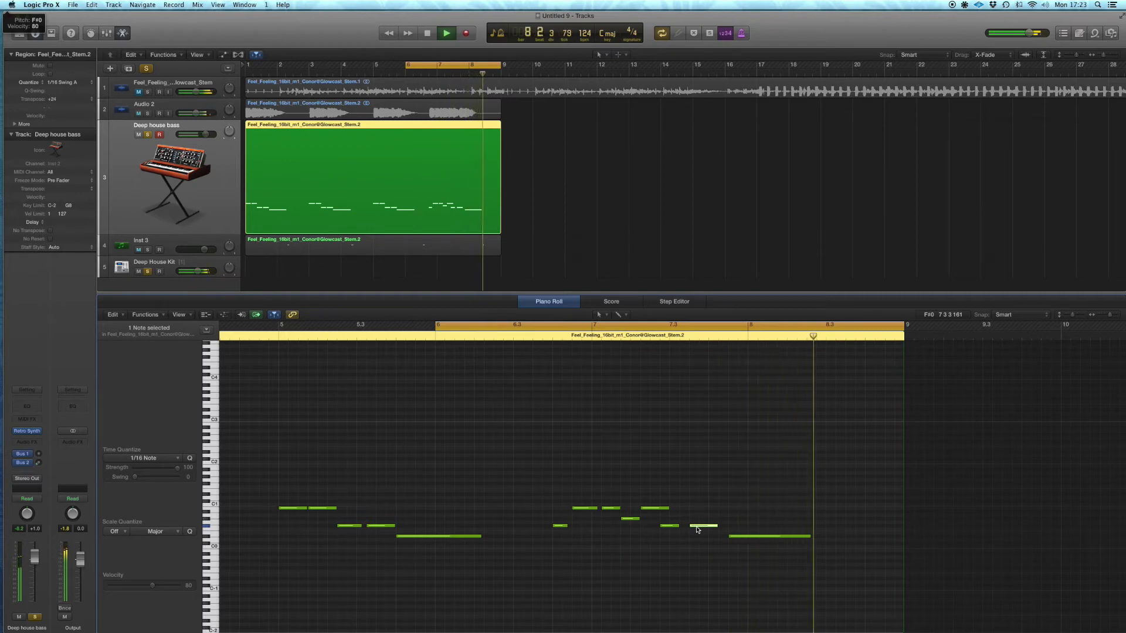
- Extend the cycle range back to bar 1, close the Piano Roll and play the whole bassline
{"action": "left_click_drag", "start_coordinate": [405, 68], "coordinate": [248, 68]}
{"action": "left_click", "coordinate": [547, 302]}
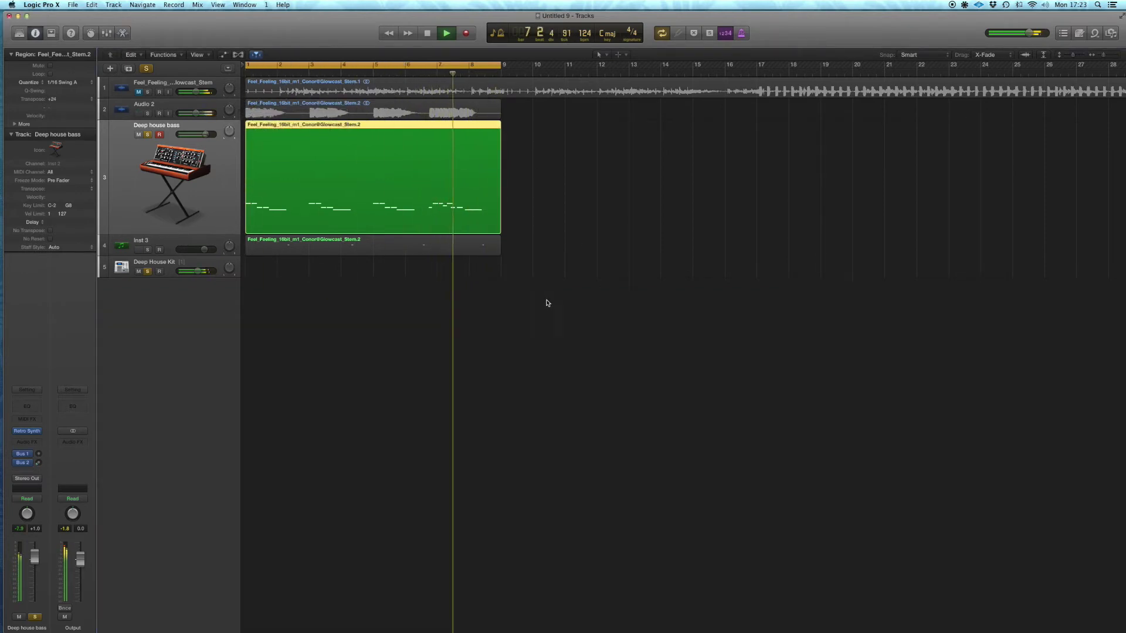
{"action": "key", "text": "space"}
{"action": "scroll", "coordinate": [386, 197], "scroll_direction": "down", "scroll_amount": 3}
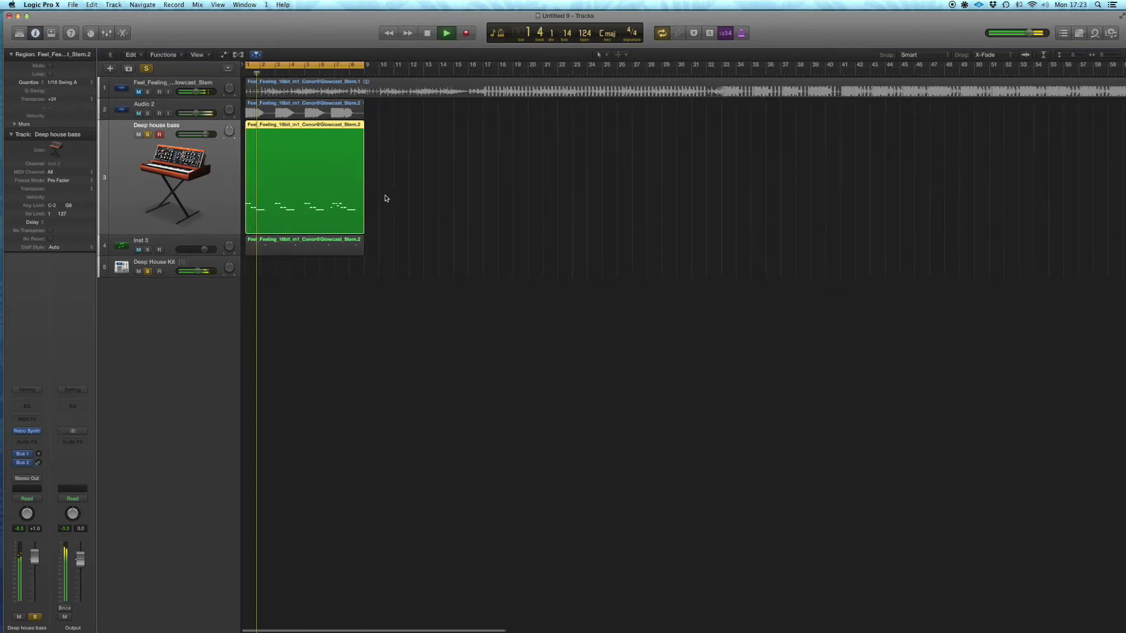
- Set the bass region's quantize to 1/16 Swing C after trying 1/16 Swing D
{"action": "left_click", "coordinate": [85, 82]}
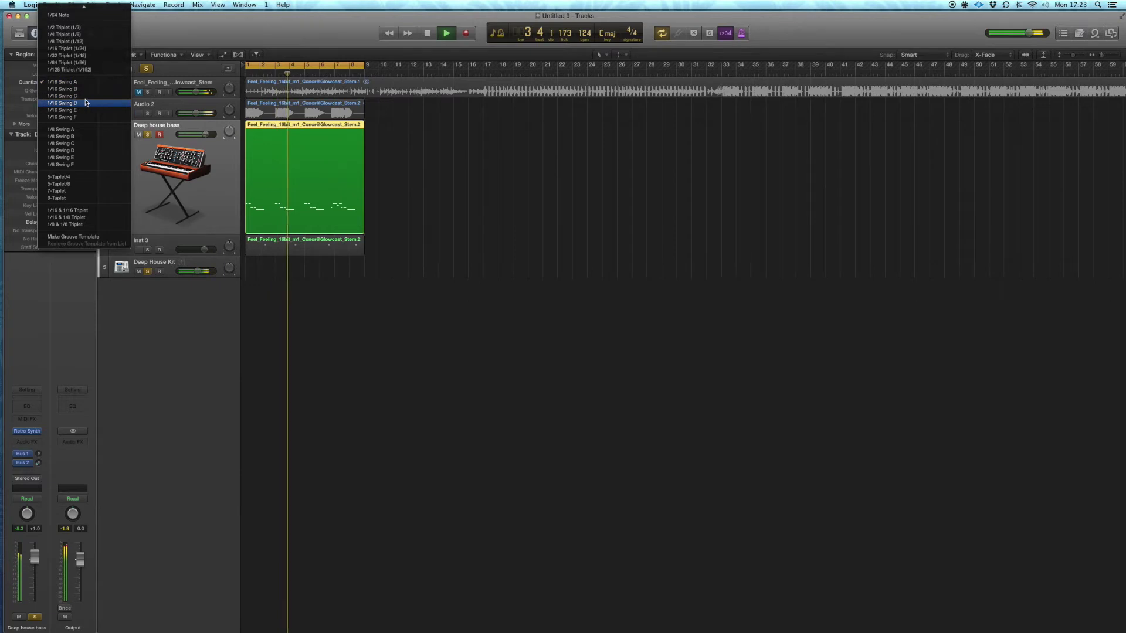
{"action": "left_click", "coordinate": [85, 102]}
{"action": "left_click", "coordinate": [90, 81]}
{"action": "left_click", "coordinate": [91, 74]}
{"action": "key", "text": "space"}
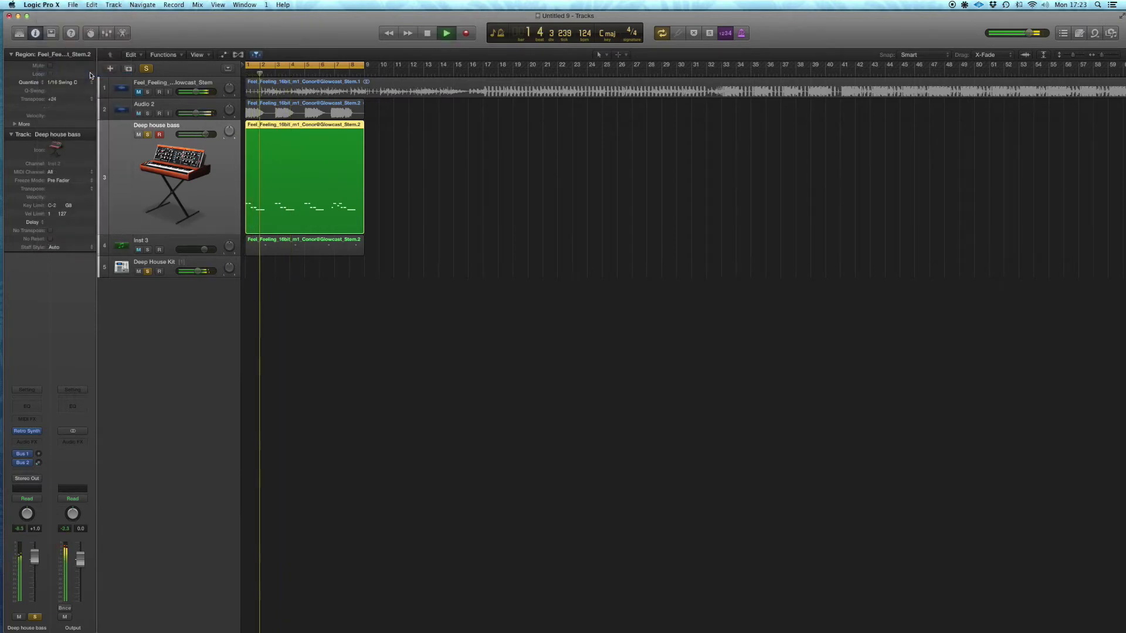
- Shorten the B0 note just before bar 7 to under a sixteenth so it clears its neighbour, and nudge it slightly earlier
{"action": "double_click", "coordinate": [318, 194]}
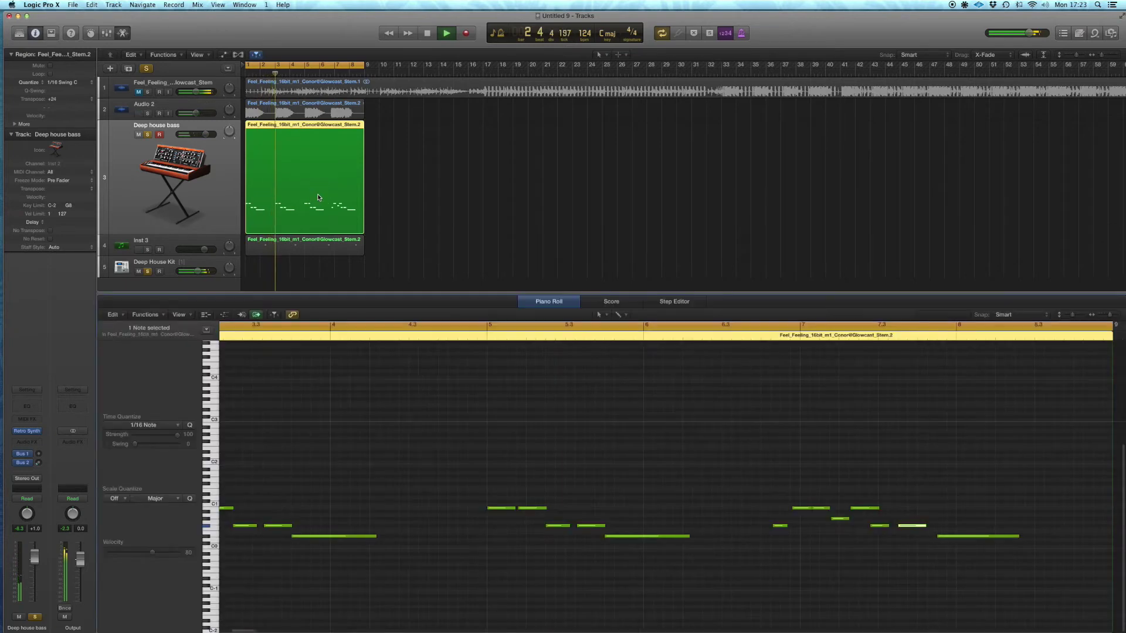
{"action": "key", "text": "super+Left"}
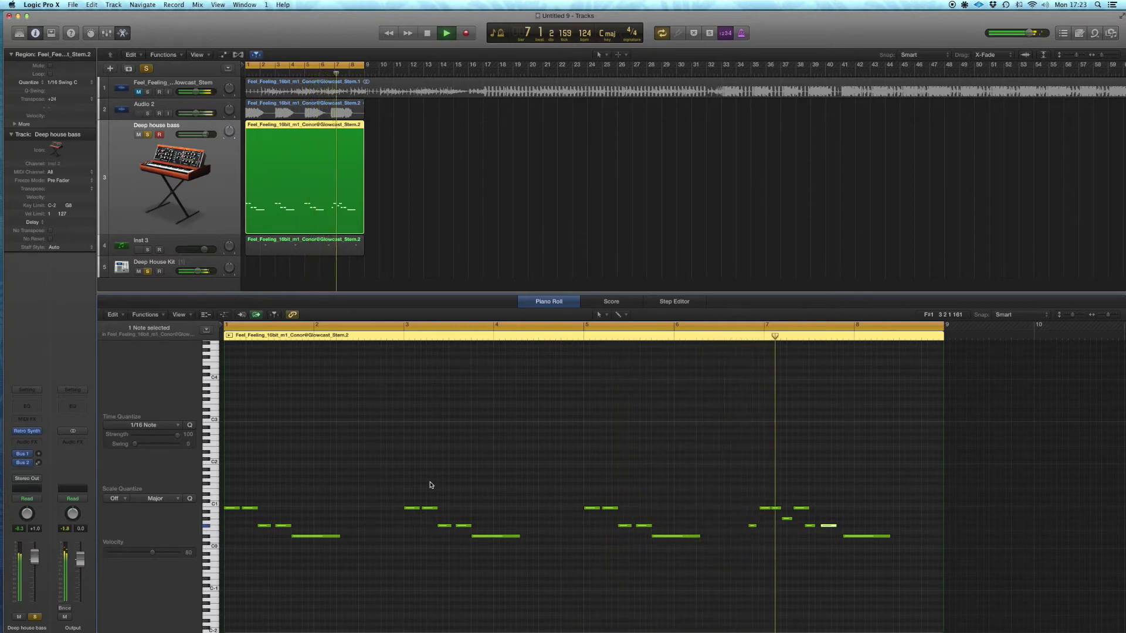
{"action": "left_click_drag", "start_coordinate": [767, 510], "coordinate": [762, 516]}
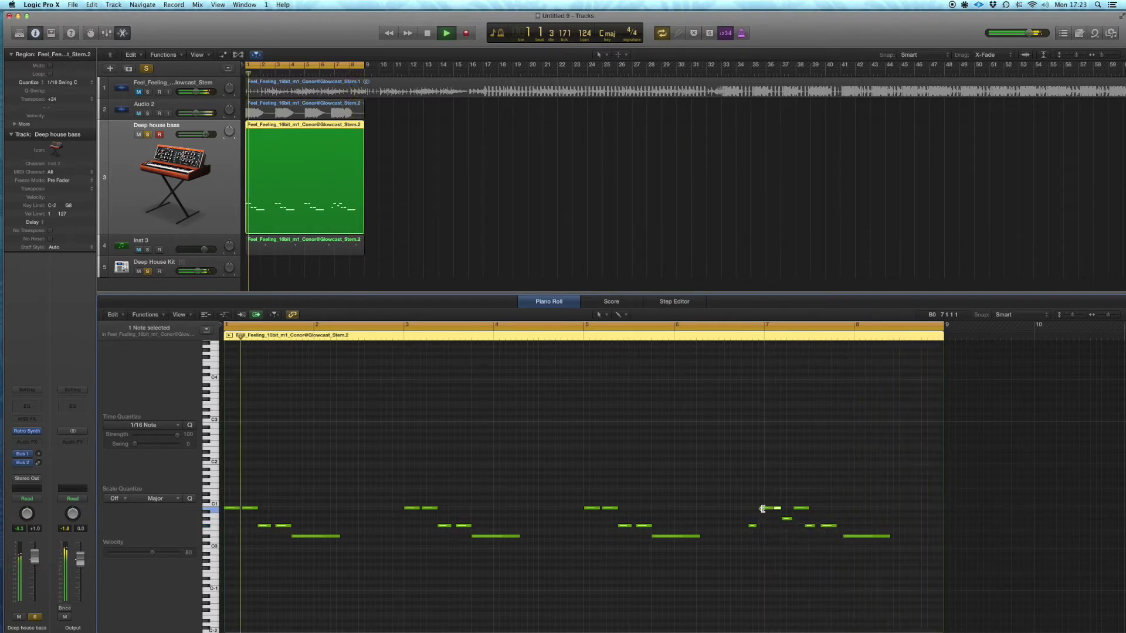
{"action": "scroll", "coordinate": [763, 520], "scroll_direction": "up", "scroll_amount": 5}
{"action": "left_click", "coordinate": [773, 525]}
{"action": "left_click_drag", "start_coordinate": [787, 508], "coordinate": [756, 527]}
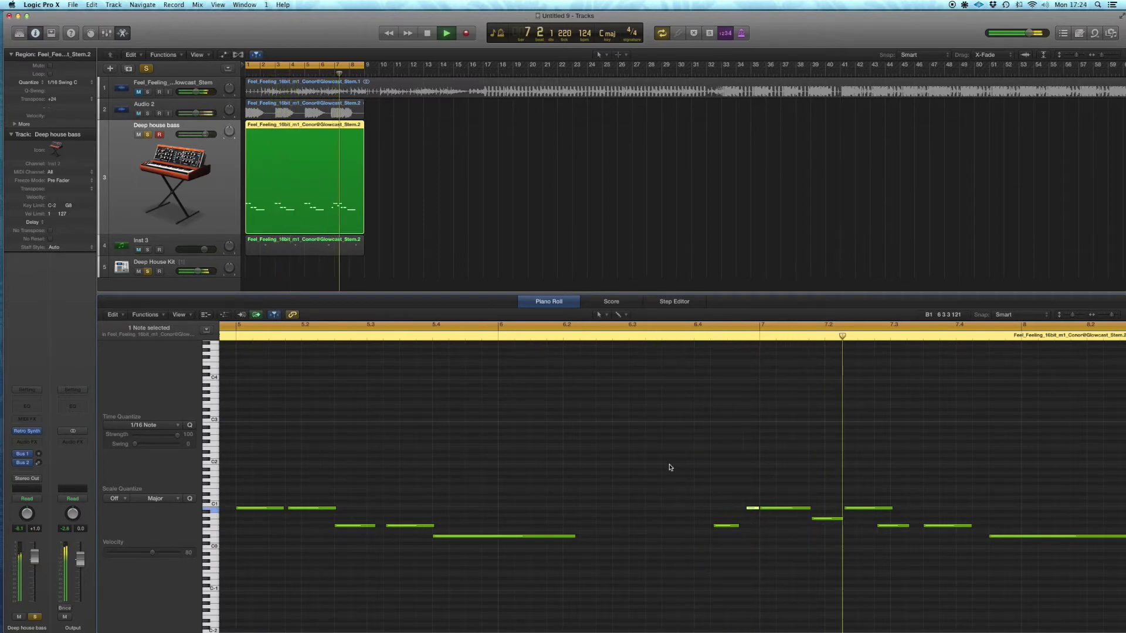
{"action": "left_click_drag", "start_coordinate": [753, 509], "coordinate": [753, 508]}
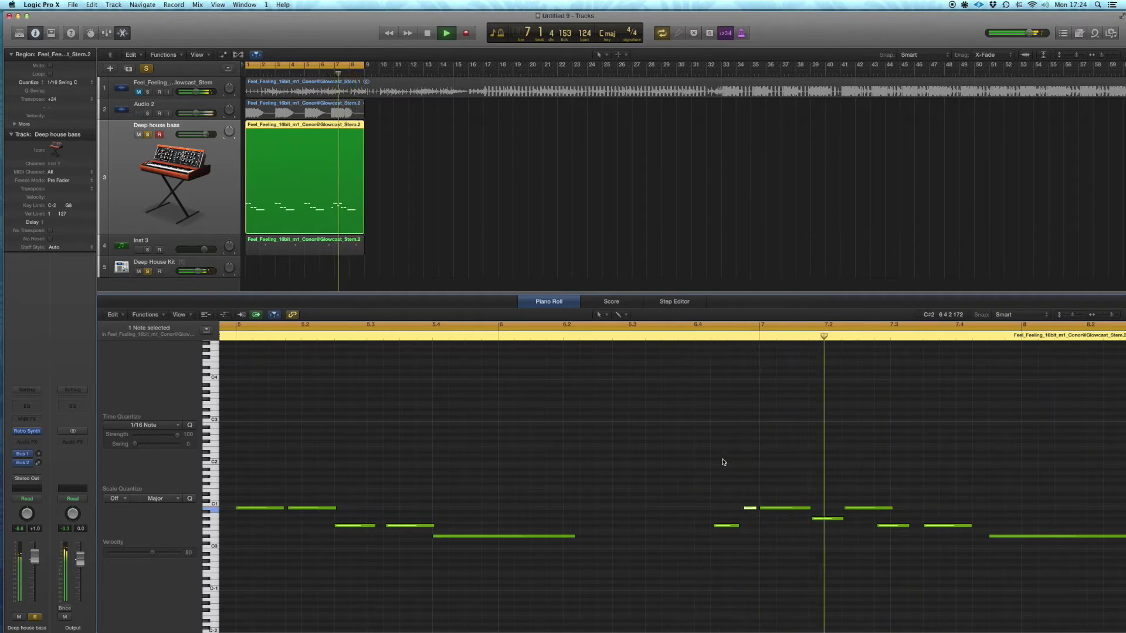
- Move the B0 note at bar 7 a sixteenth later and trim its end back to the start of the next note
{"action": "left_click", "coordinate": [776, 505]}
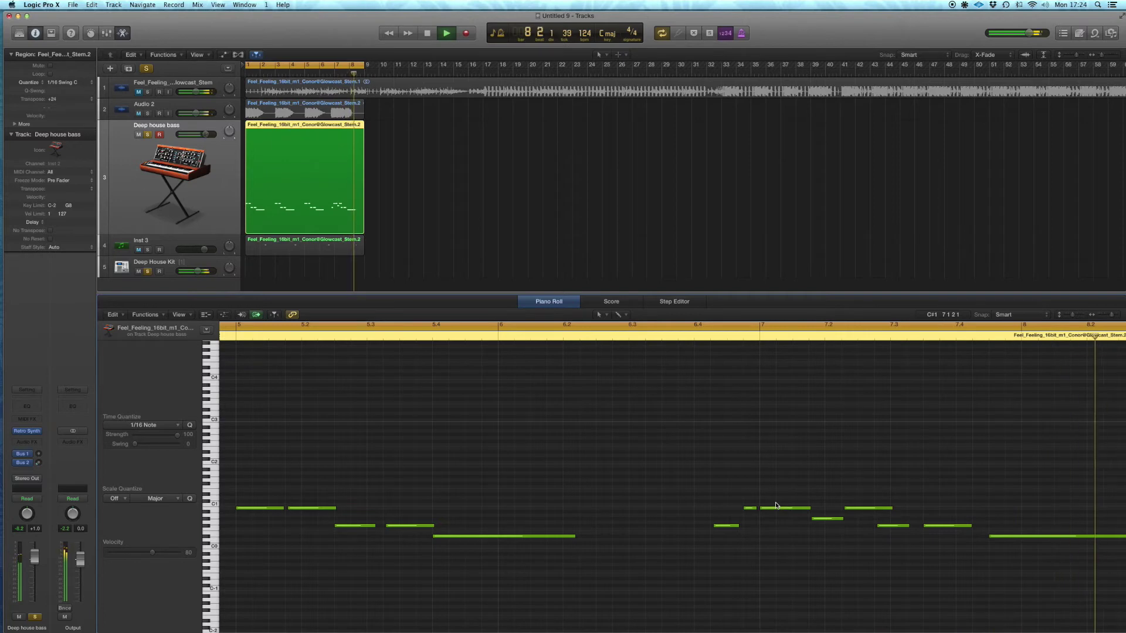
{"action": "left_click_drag", "start_coordinate": [776, 508], "coordinate": [792, 507]}
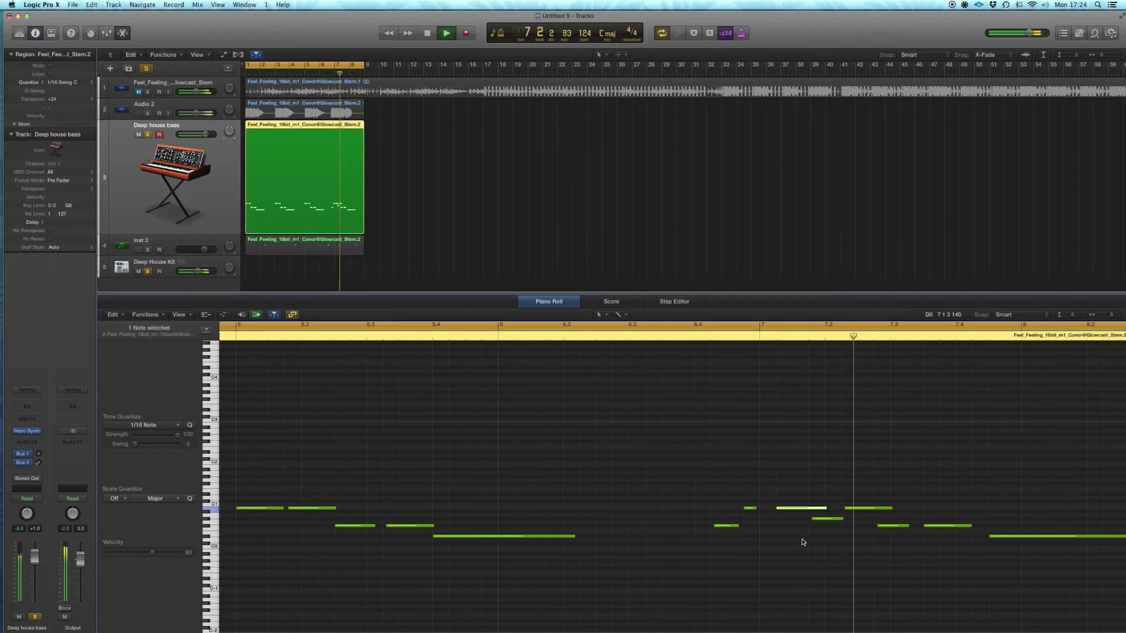
{"action": "left_click_drag", "start_coordinate": [825, 508], "coordinate": [808, 517]}
{"action": "scroll", "coordinate": [787, 486], "scroll_direction": "down", "scroll_amount": 5}
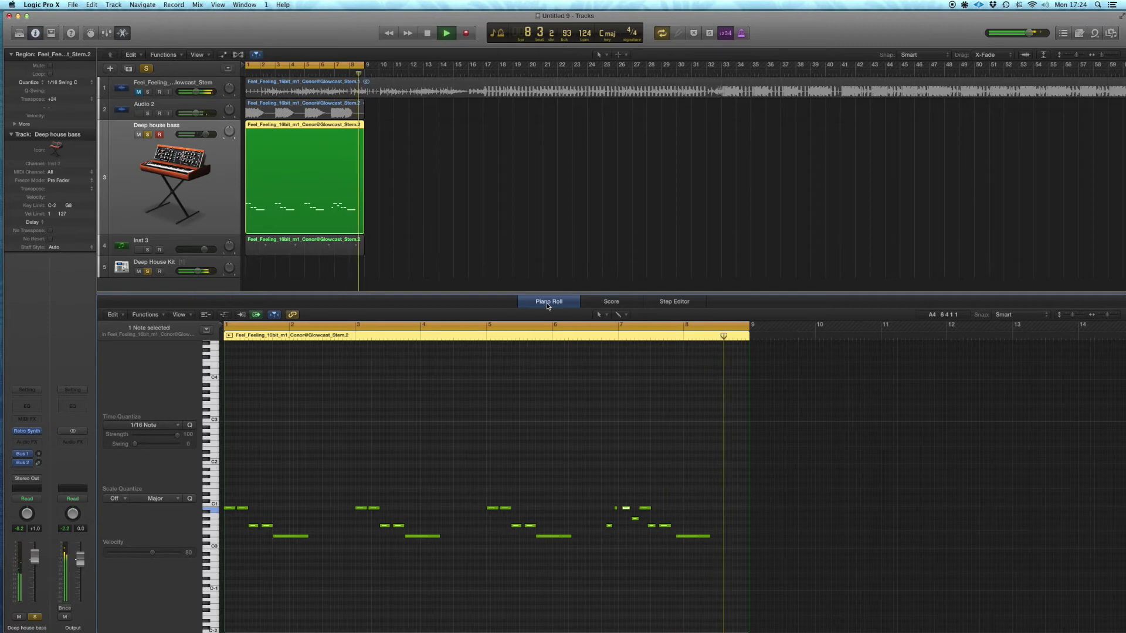
- Close the Piano Roll, open Ultrabeat on the Deep House Kit track and adjust its swing against the bass region's quantize setting
{"action": "key", "text": "e"}
{"action": "left_click", "coordinate": [176, 267]}
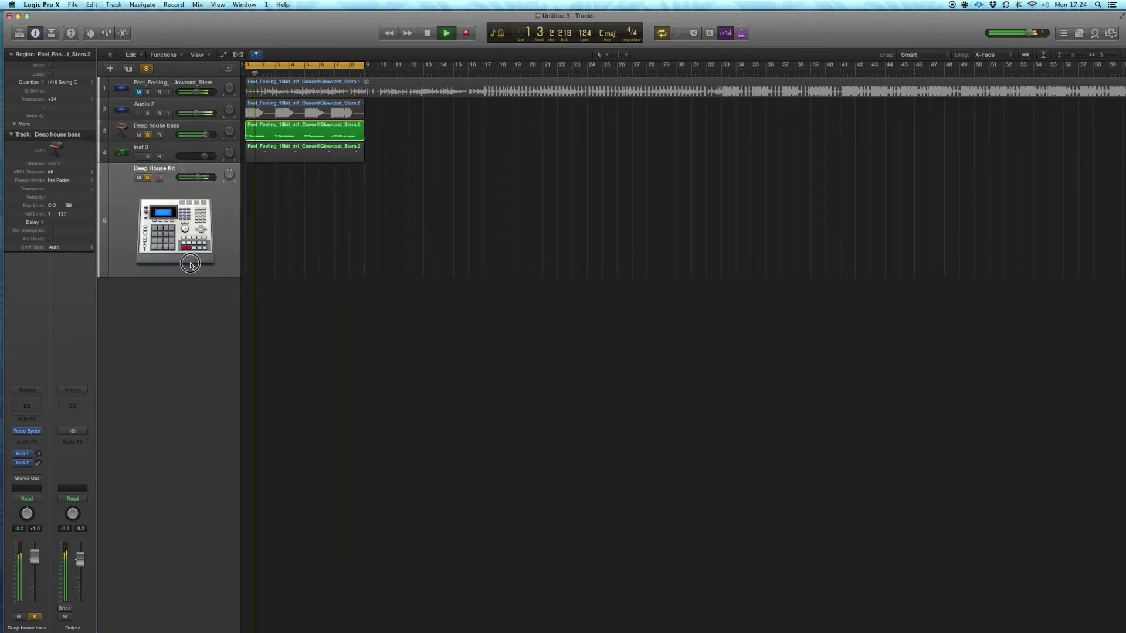
{"action": "left_click", "coordinate": [27, 445]}
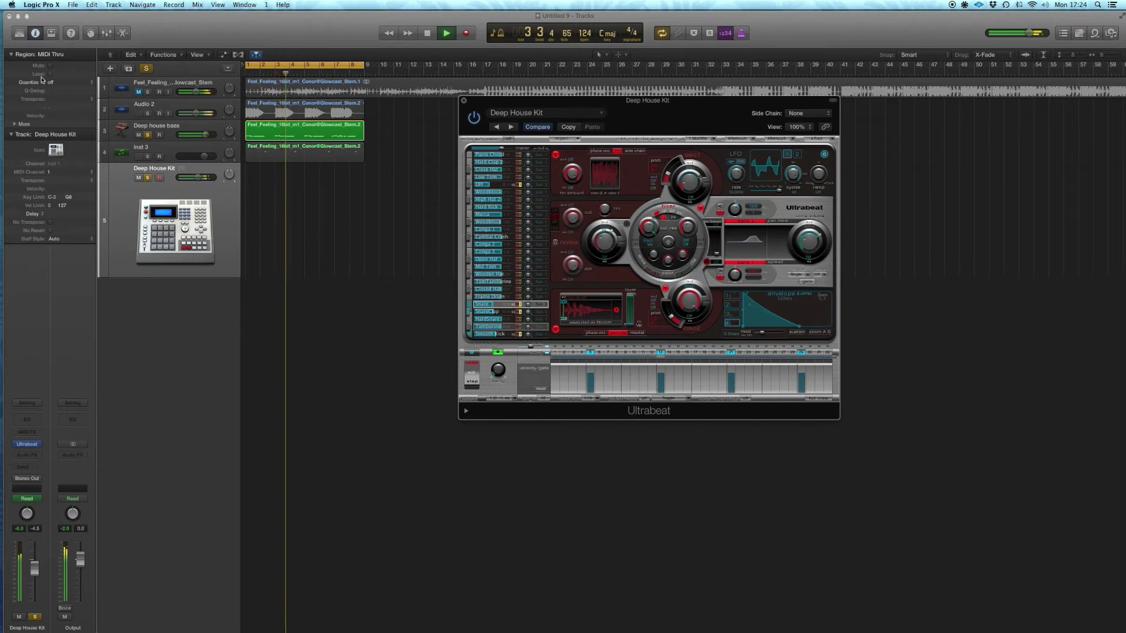
{"action": "left_click", "coordinate": [257, 125]}
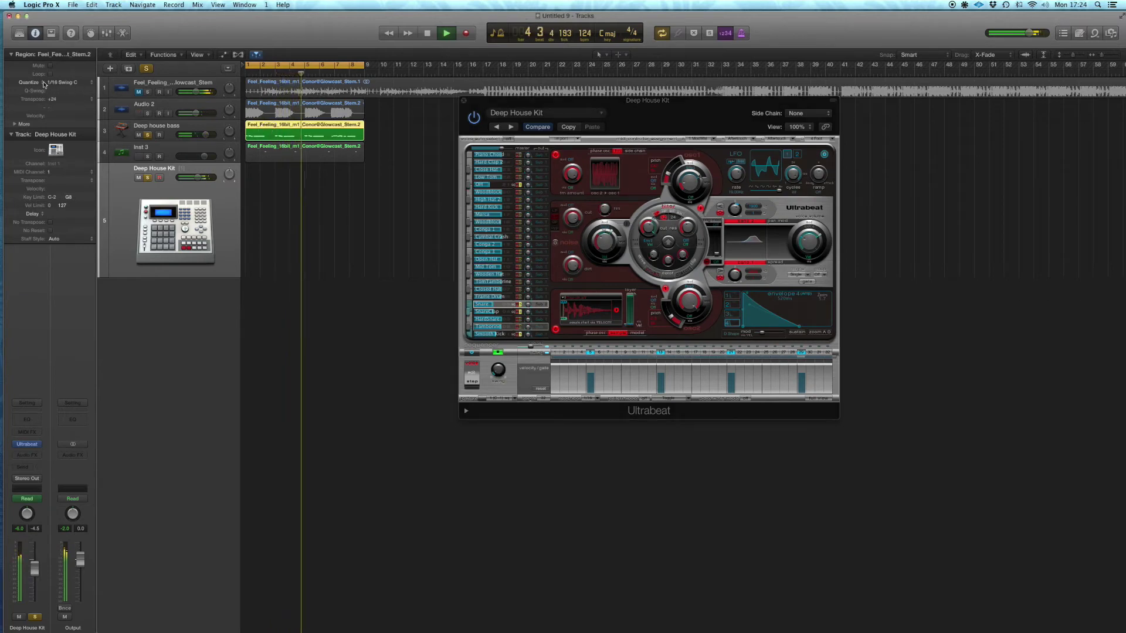
{"action": "left_click", "coordinate": [498, 370]}
{"action": "left_click_drag", "start_coordinate": [499, 370], "coordinate": [500, 360]}
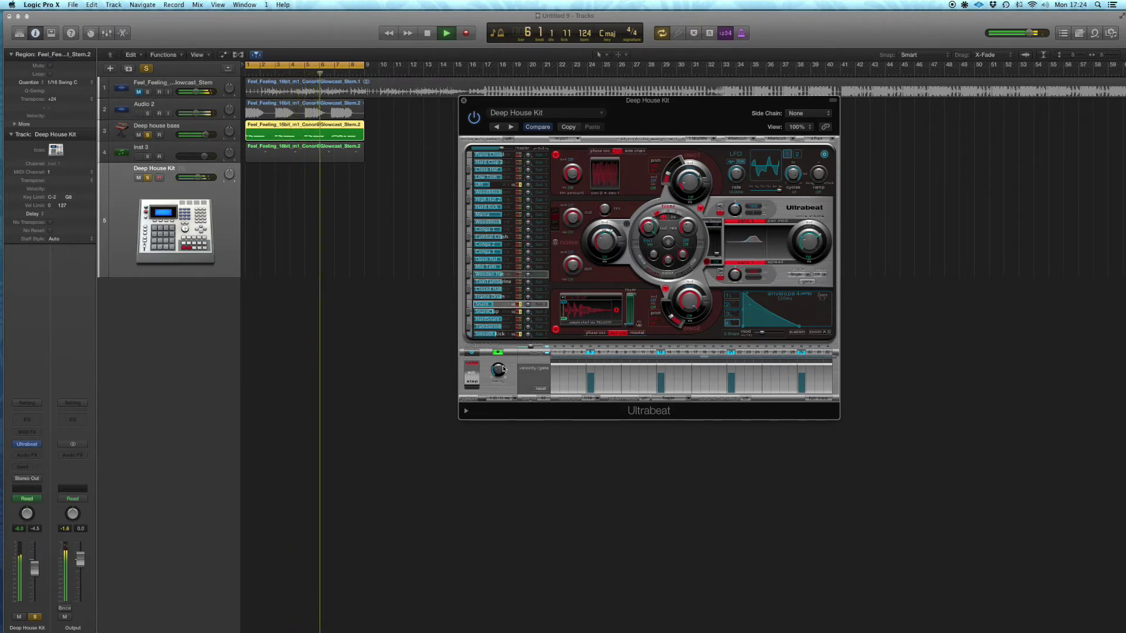
- Examine Ultrabeat's full step pattern and the Deep House Kit track's automation across the eight bars, then close the plug-in and hide automation
{"action": "left_click", "coordinate": [814, 400]}
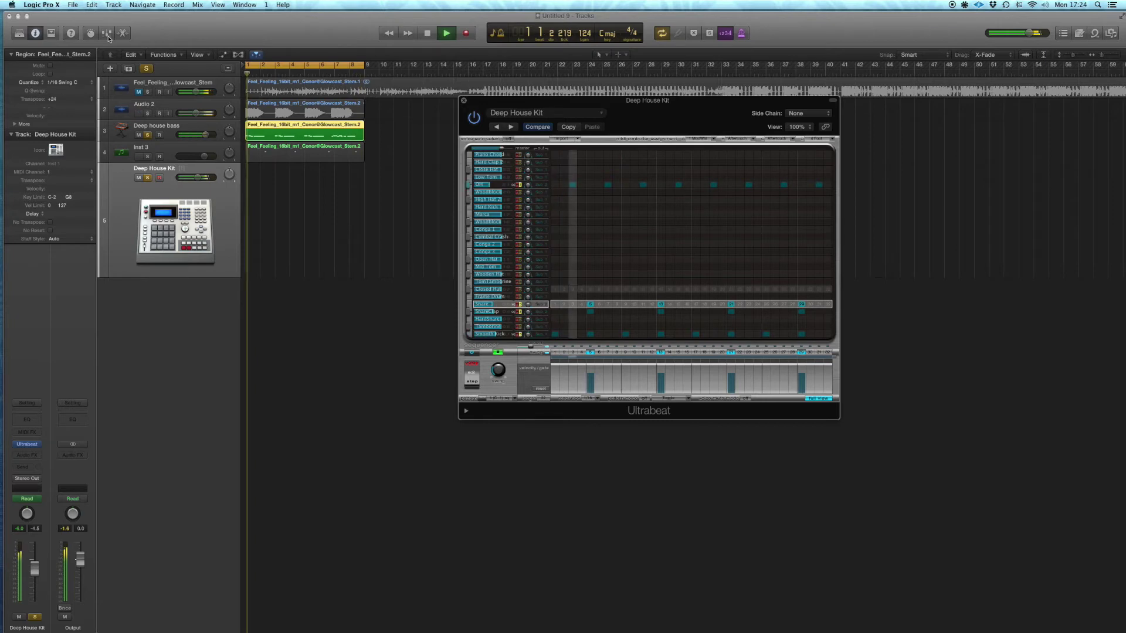
{"action": "left_click", "coordinate": [224, 55]}
{"action": "scroll", "coordinate": [337, 326], "scroll_direction": "up", "scroll_amount": 3}
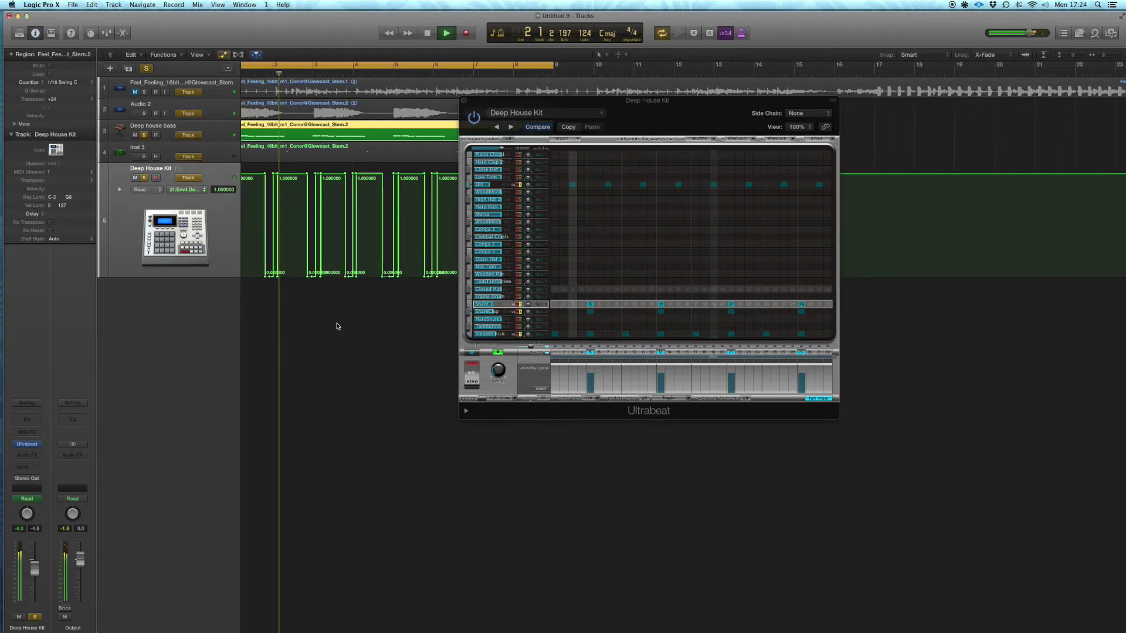
{"action": "scroll", "coordinate": [338, 327], "scroll_direction": "up", "scroll_amount": 2}
{"action": "left_click_drag", "start_coordinate": [750, 169], "coordinate": [807, 185]}
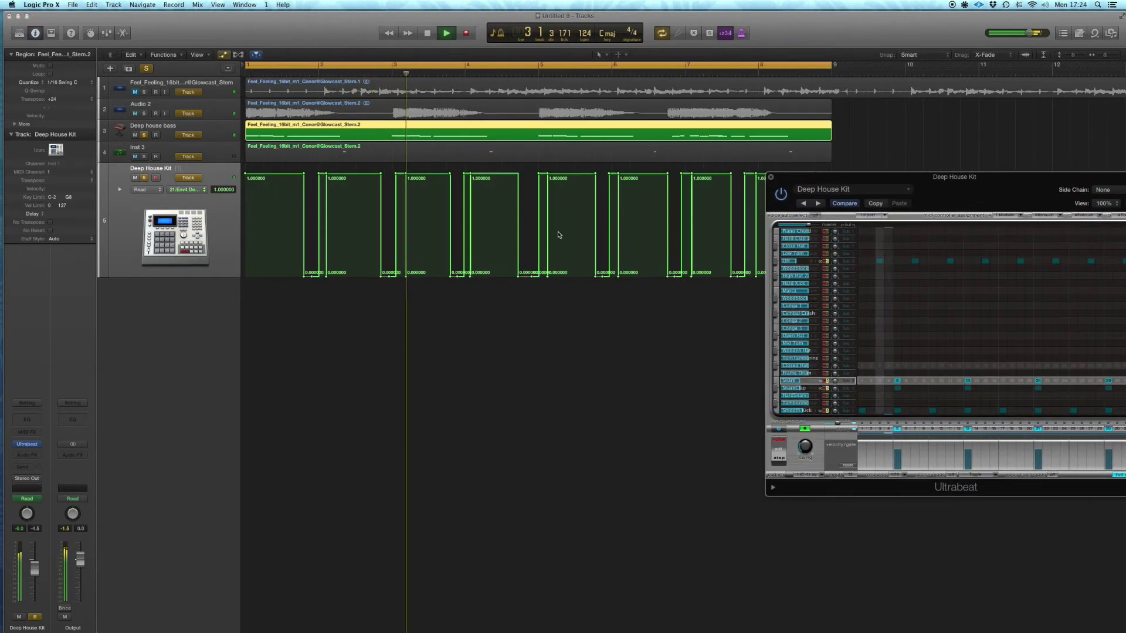
{"action": "key", "text": "super+Right"}
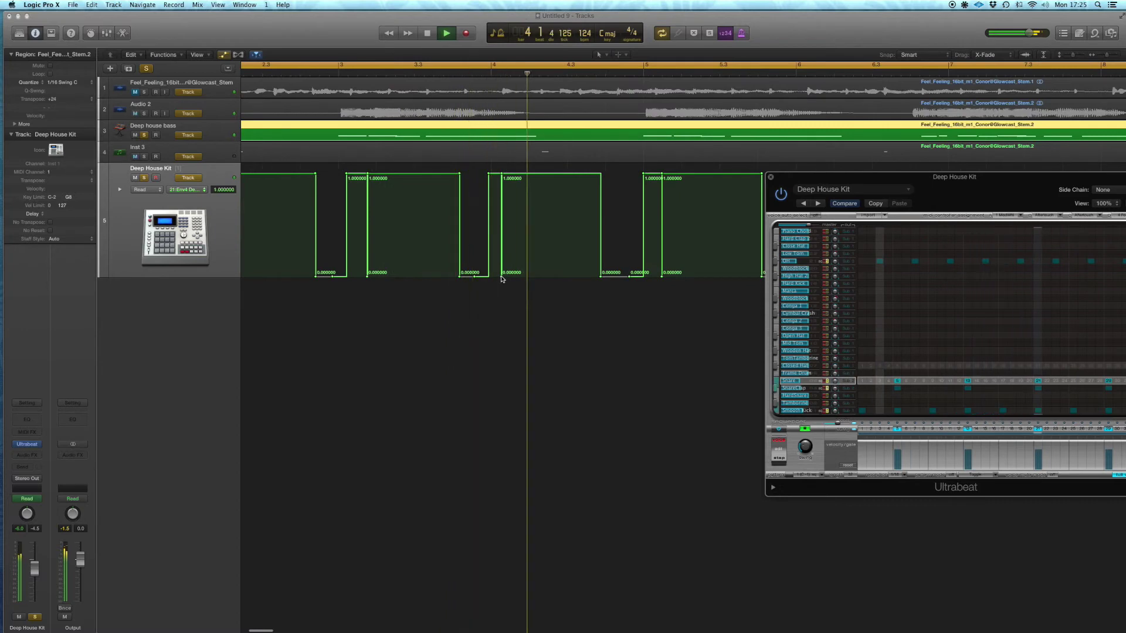
{"action": "key", "text": "super+Left"}
{"action": "key", "text": "super+Left"}
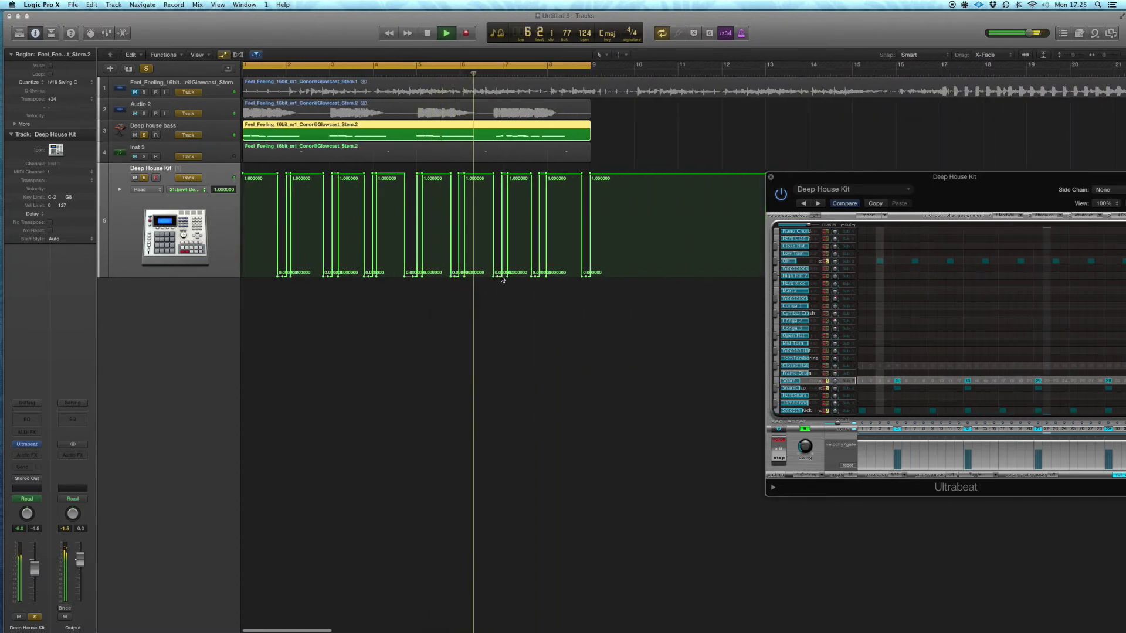
{"action": "key", "text": "super+Right"}
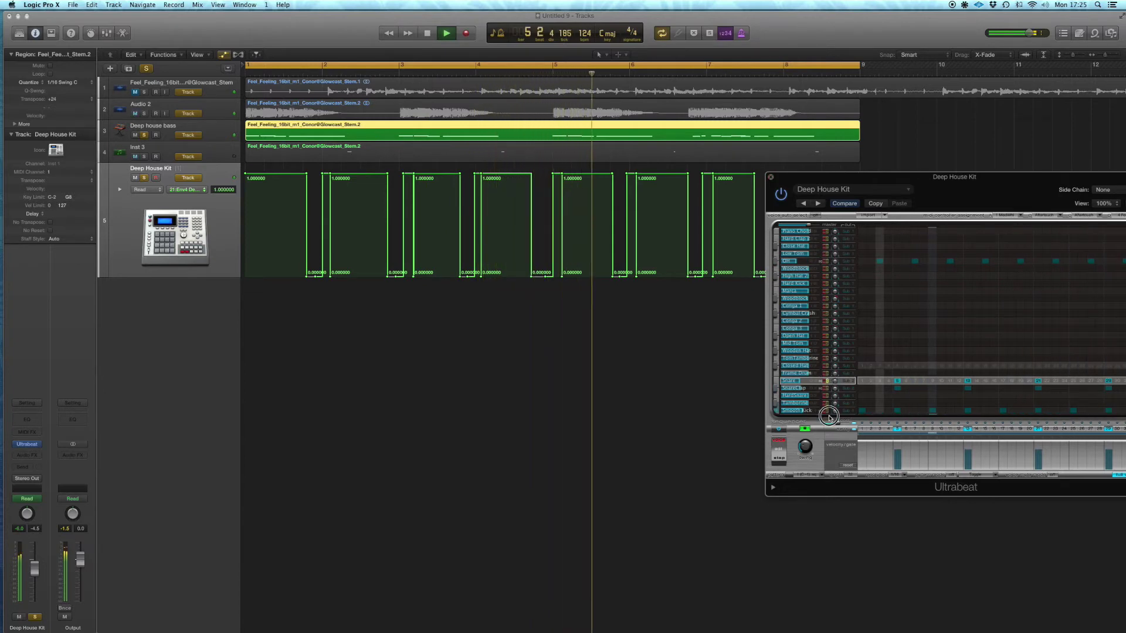
{"action": "key", "text": "super+w"}
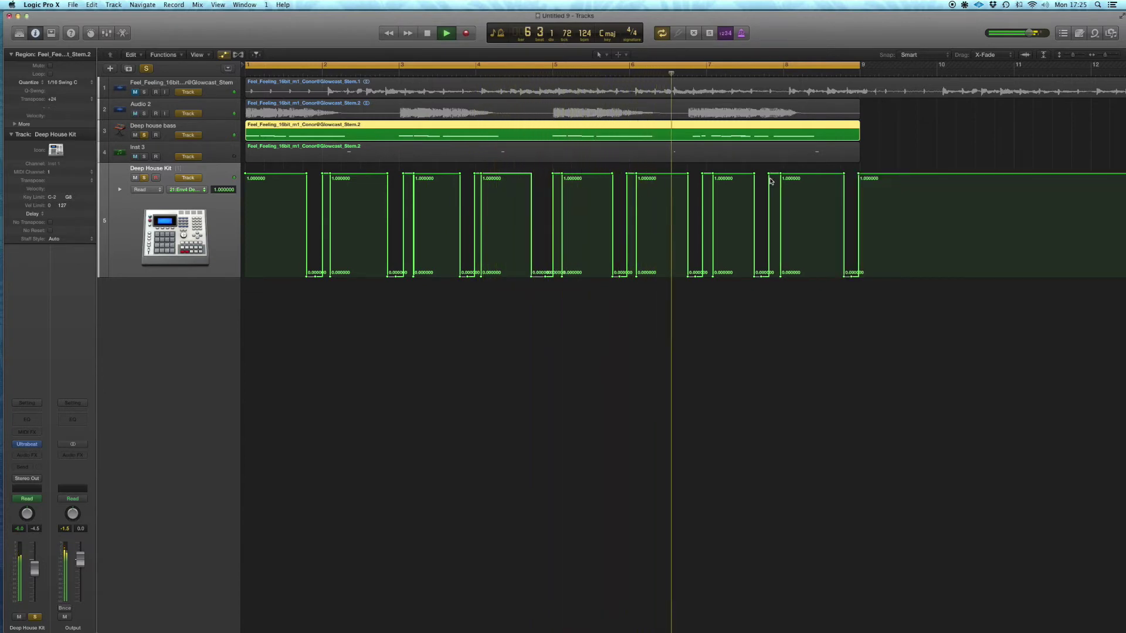
{"action": "left_click", "coordinate": [222, 55]}
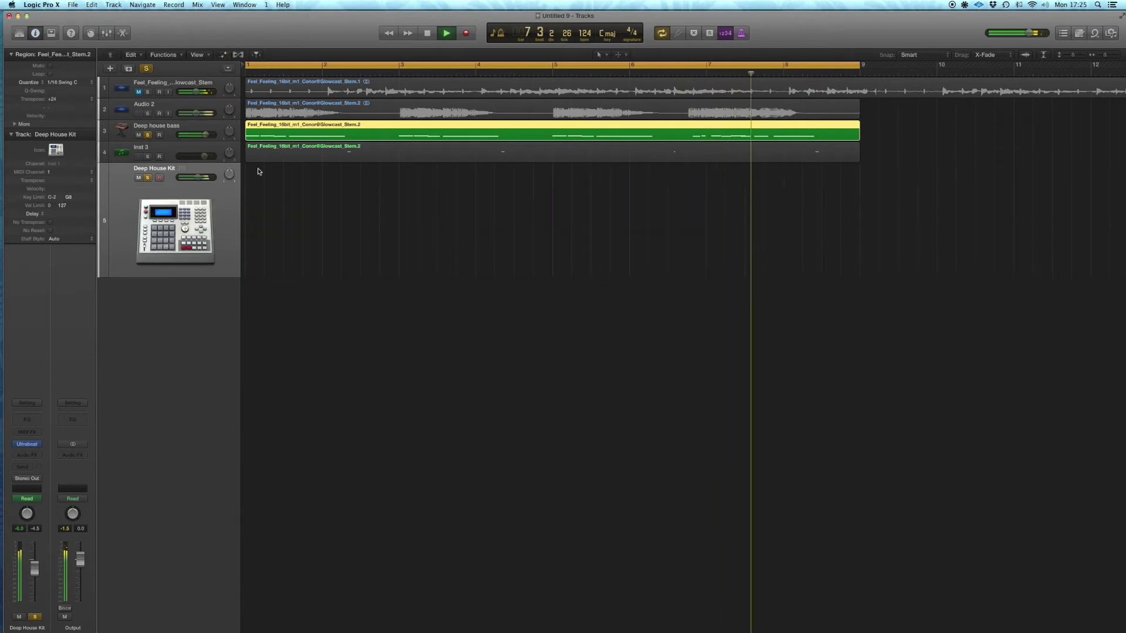
- Open Retro Synth on the Deep house bass track, stop playback and rename its Bus 1 reverb channel Room
{"action": "left_click", "coordinate": [366, 131]}
{"action": "left_click", "coordinate": [360, 296]}
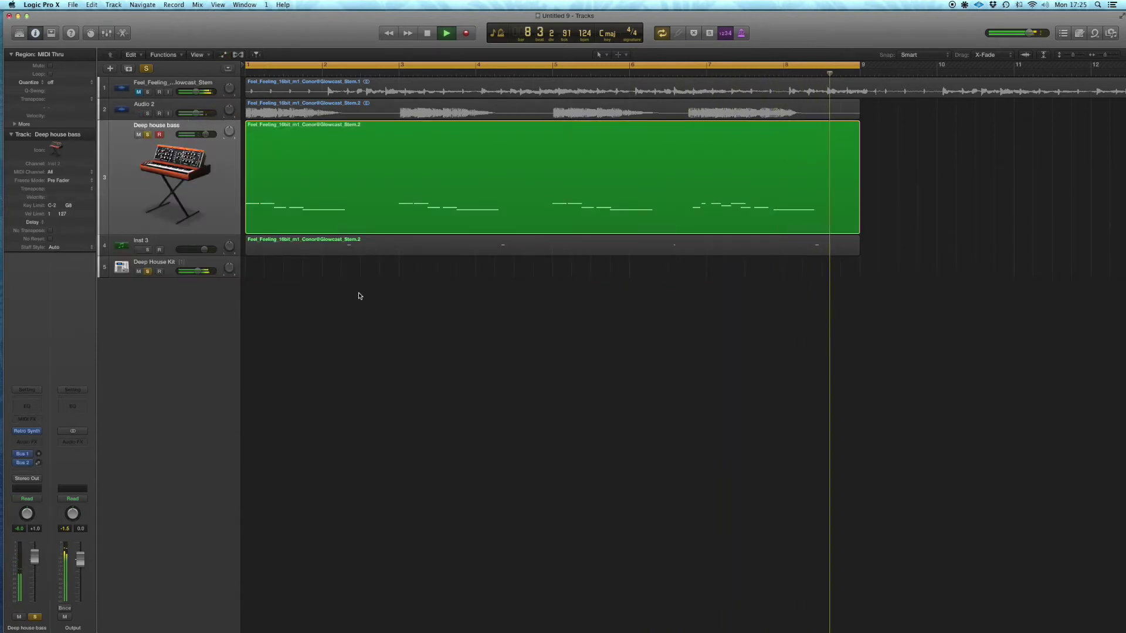
{"action": "left_click", "coordinate": [33, 430]}
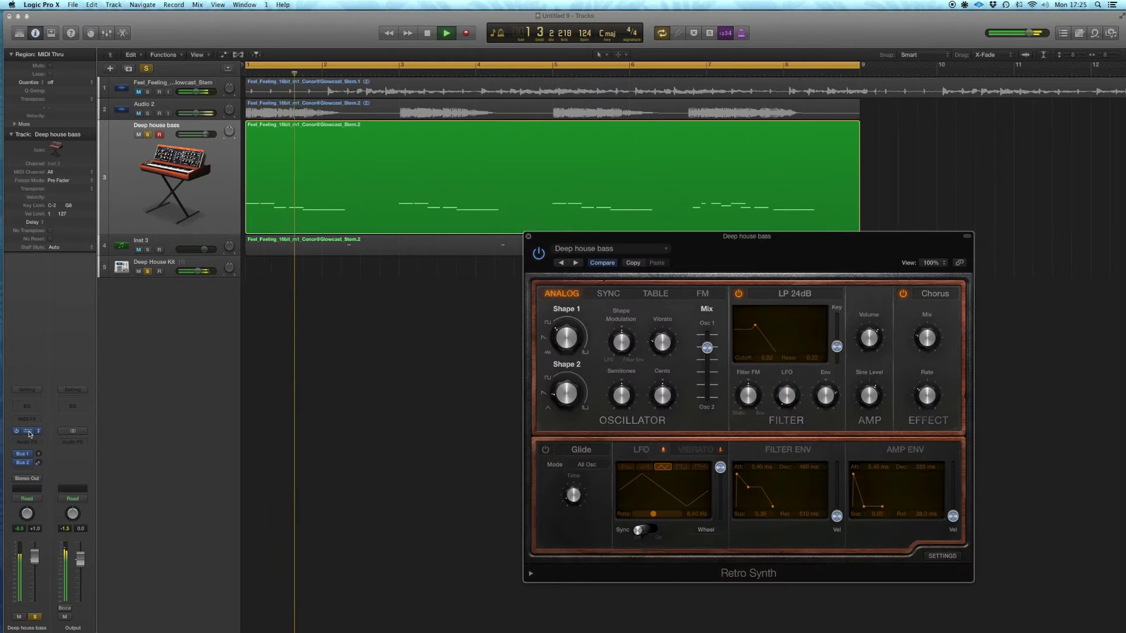
{"action": "left_click", "coordinate": [24, 453]}
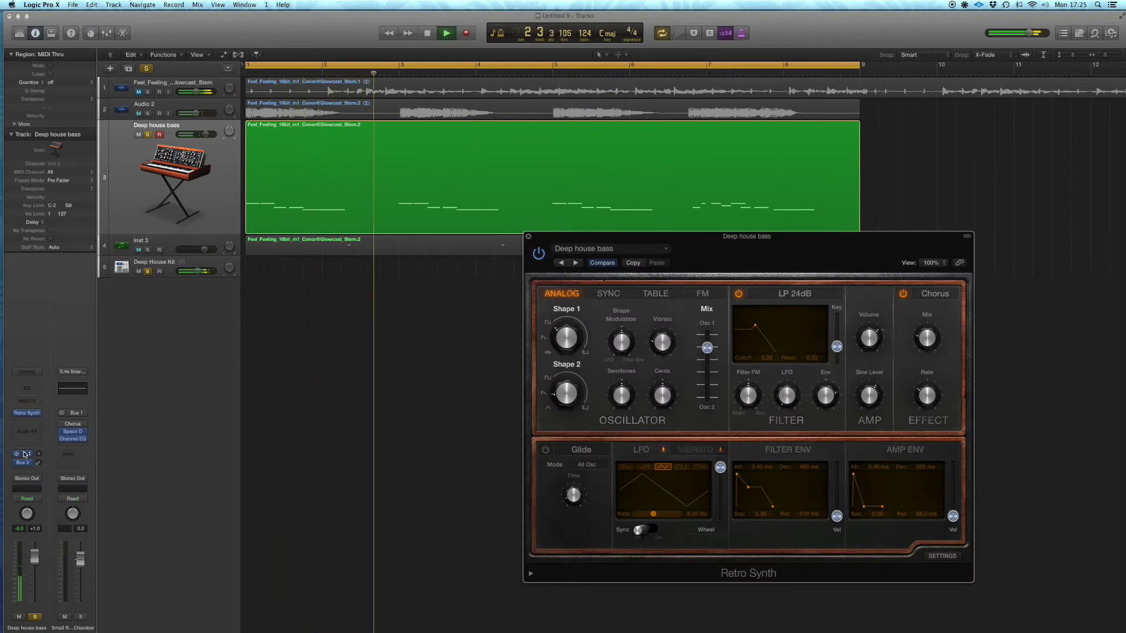
{"action": "key", "text": "space"}
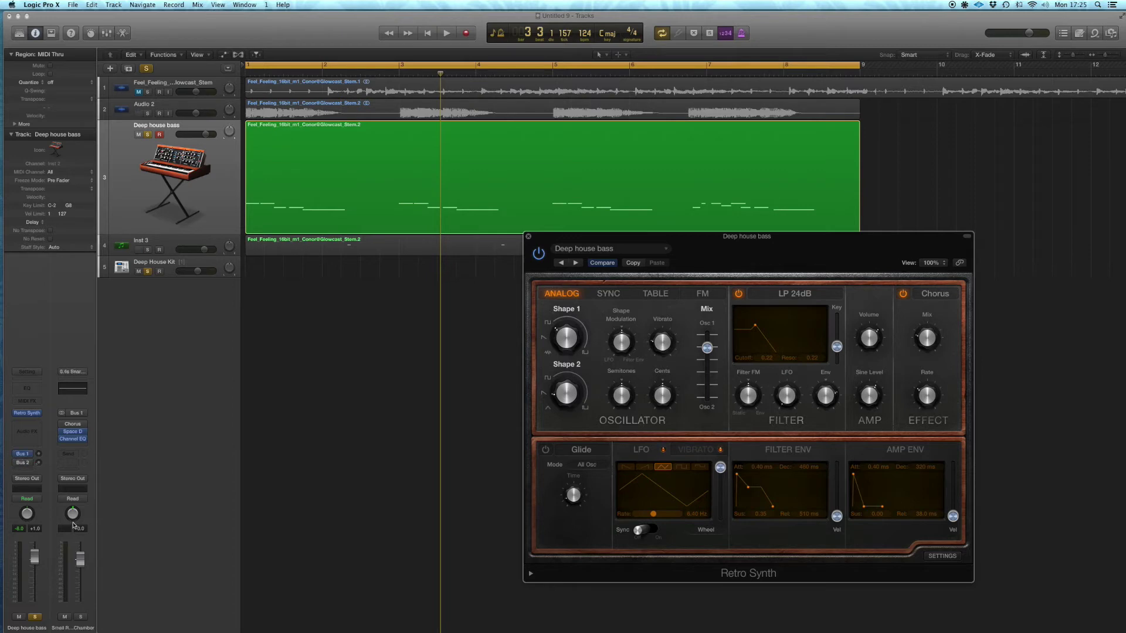
{"action": "left_click", "coordinate": [70, 629]}
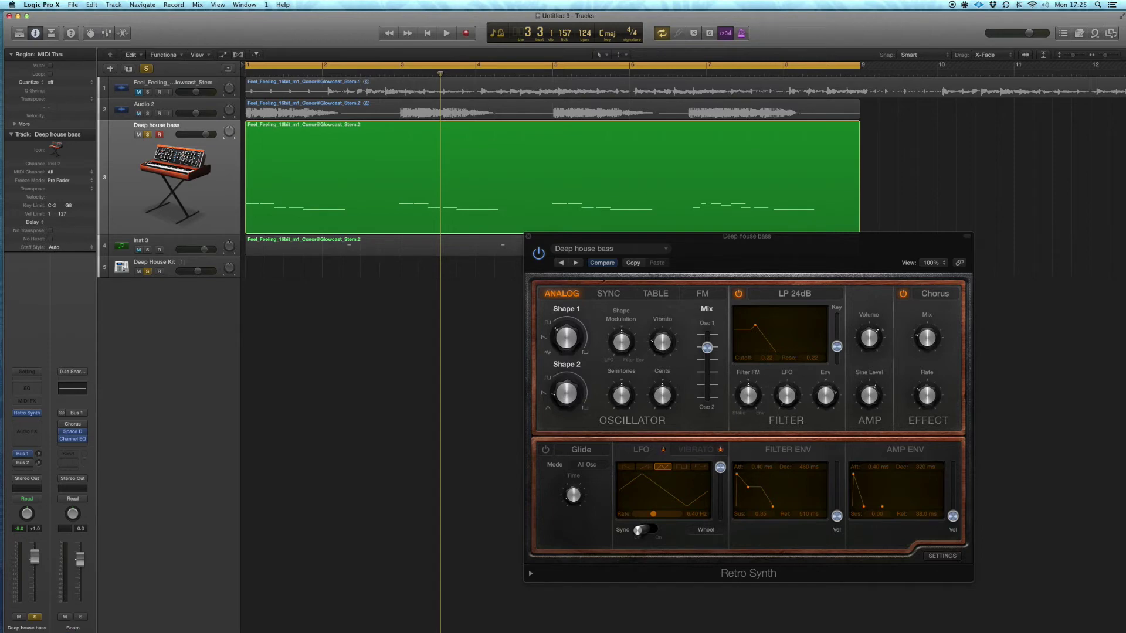
- Remove the Chorus from the Room channel and place Channel EQ before Space Designer, restarting playback
{"action": "left_click", "coordinate": [85, 433]}
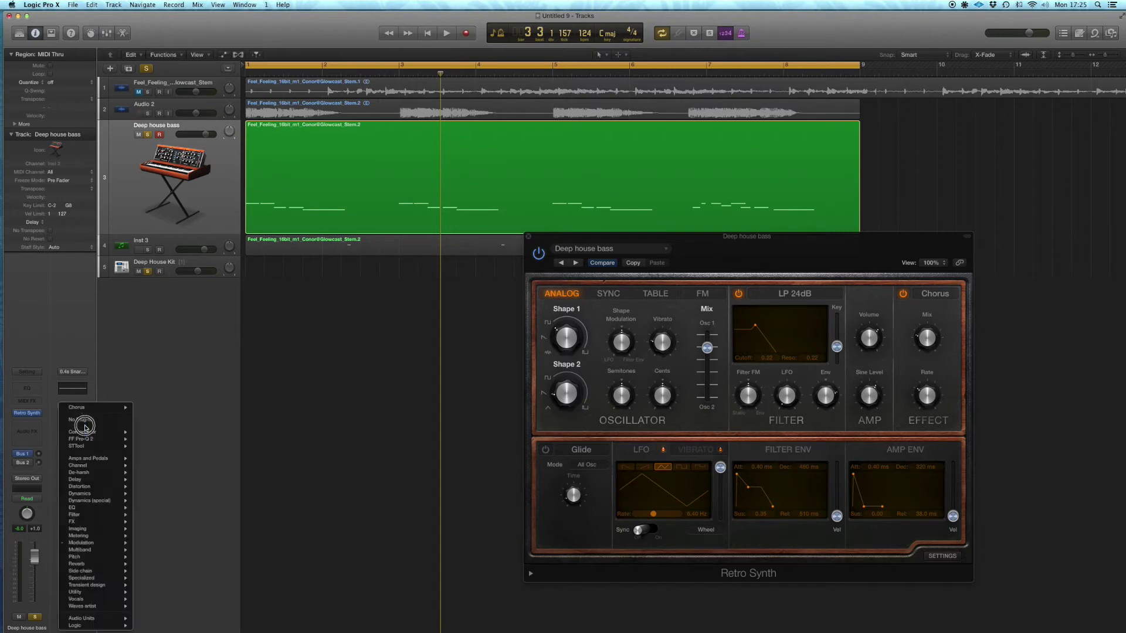
{"action": "left_click", "coordinate": [94, 406]}
{"action": "key", "text": "space"}
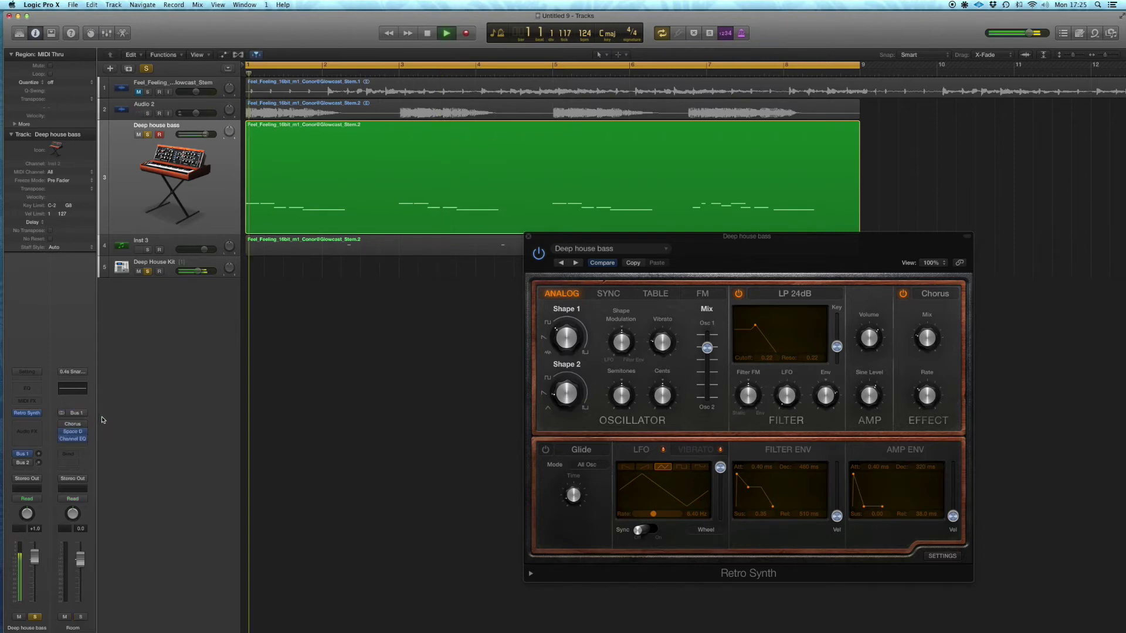
{"action": "left_click", "coordinate": [73, 435]}
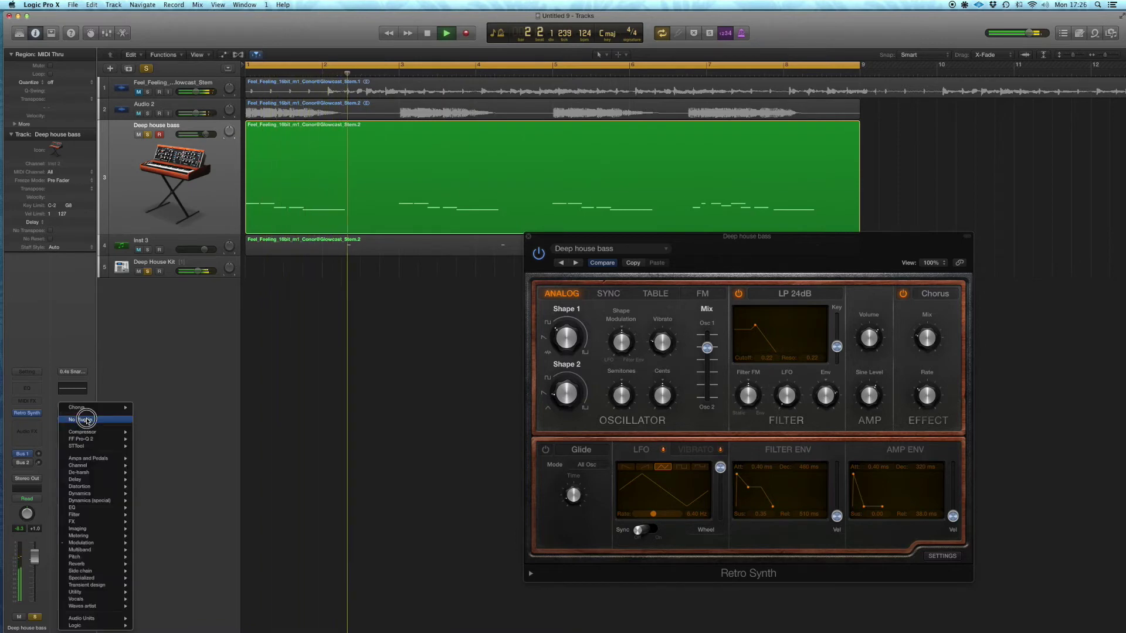
{"action": "left_click", "coordinate": [91, 428]}
{"action": "left_click_drag", "start_coordinate": [72, 439], "coordinate": [76, 432]}
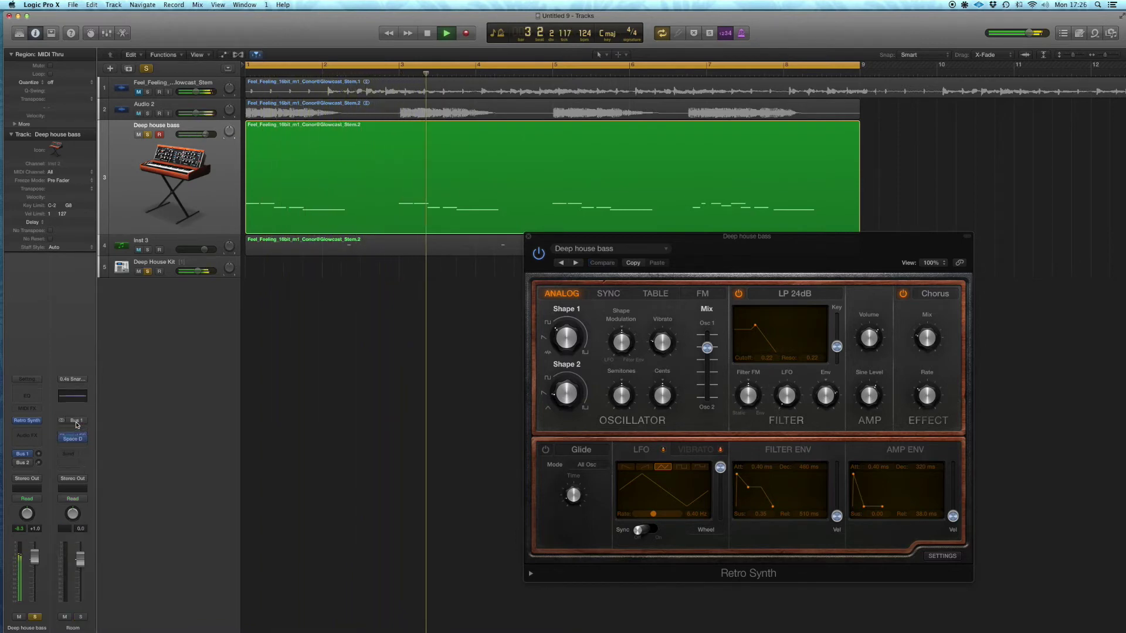
- Open the Room channel's Channel EQ and raise the Deep house bass track's send to Bus 1
{"action": "left_click", "coordinate": [73, 433]}
{"action": "left_click_drag", "start_coordinate": [184, 28], "coordinate": [423, 85]}
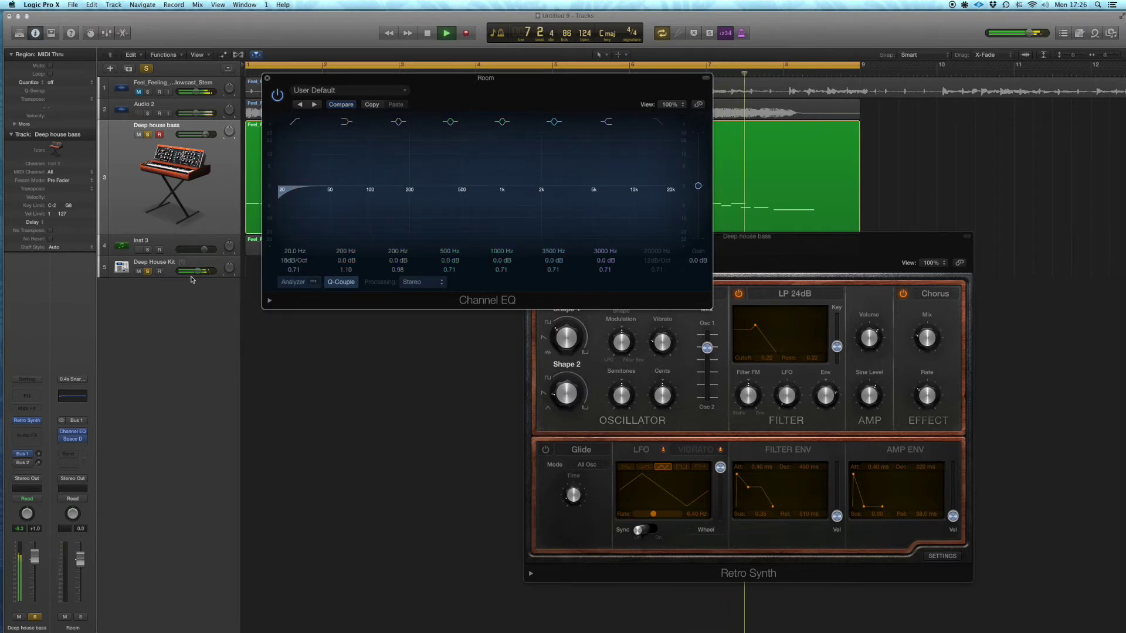
{"action": "left_click_drag", "start_coordinate": [39, 455], "coordinate": [51, 352]}
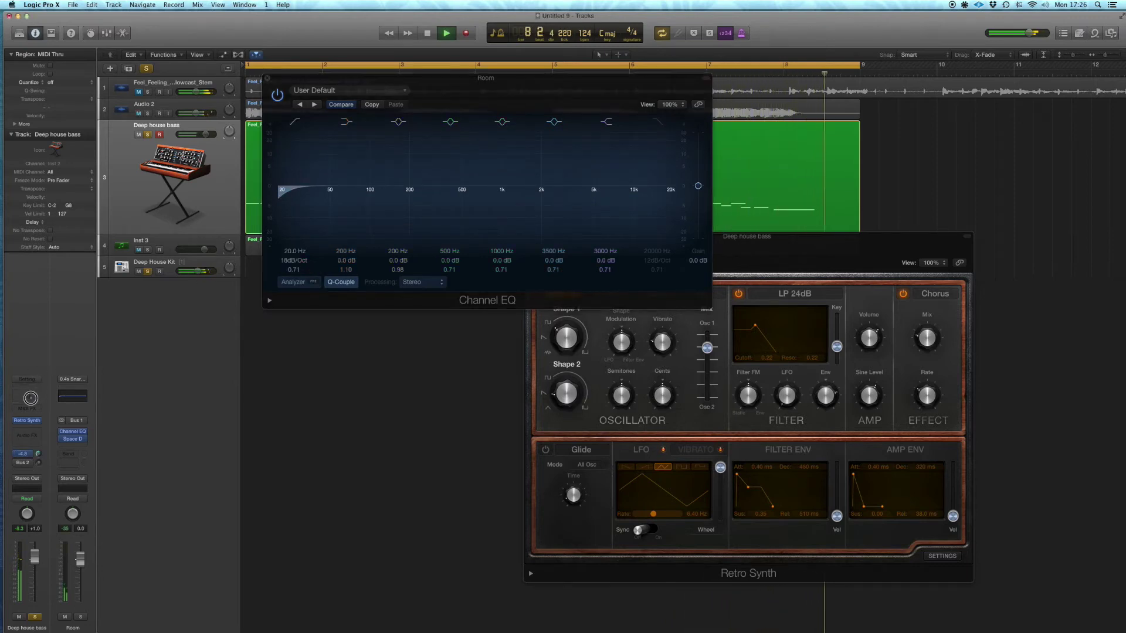
- Set the Room EQ's low cut to 91 Hz with the analyzer on, and close the EQ
{"action": "left_click_drag", "start_coordinate": [294, 251], "coordinate": [295, 241]}
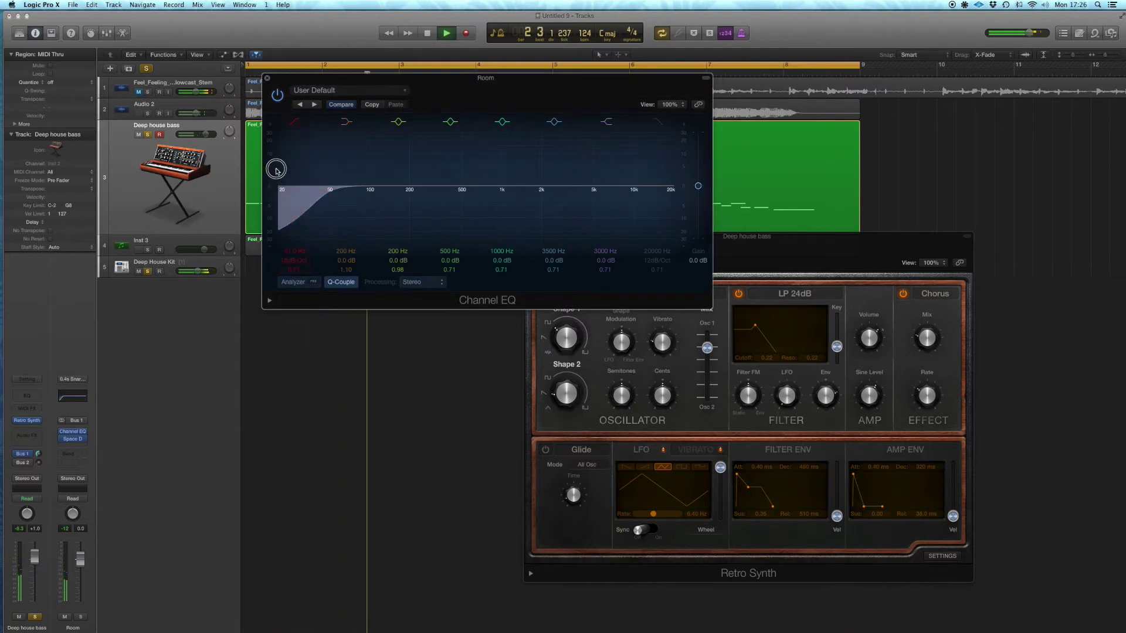
{"action": "left_click", "coordinate": [293, 282]}
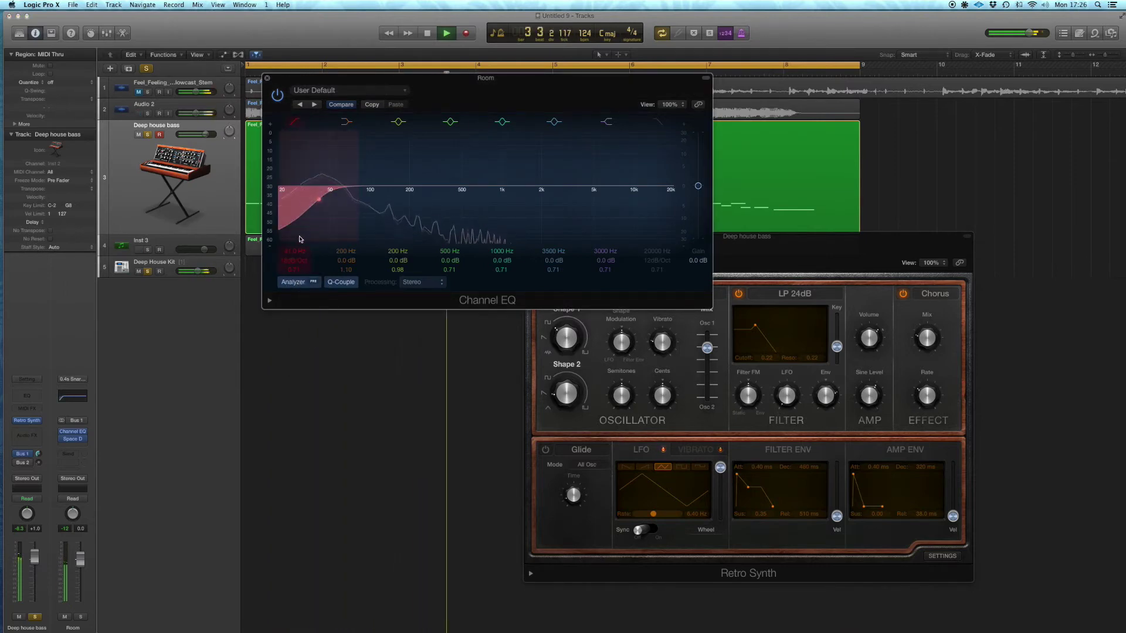
{"action": "left_click_drag", "start_coordinate": [301, 235], "coordinate": [347, 236]}
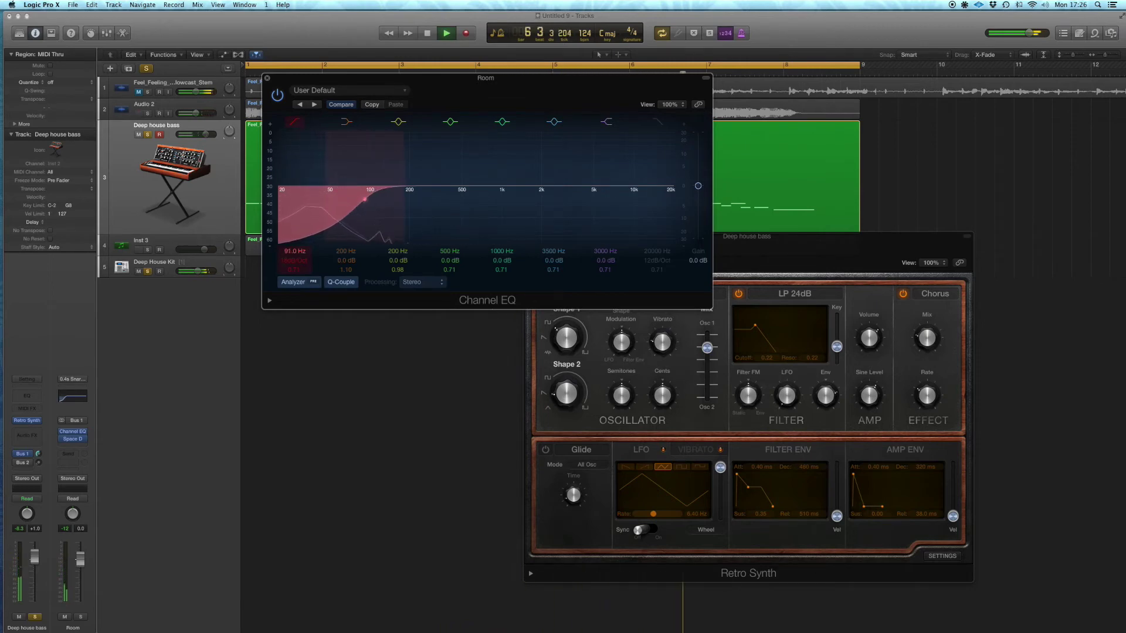
{"action": "left_click", "coordinate": [268, 79]}
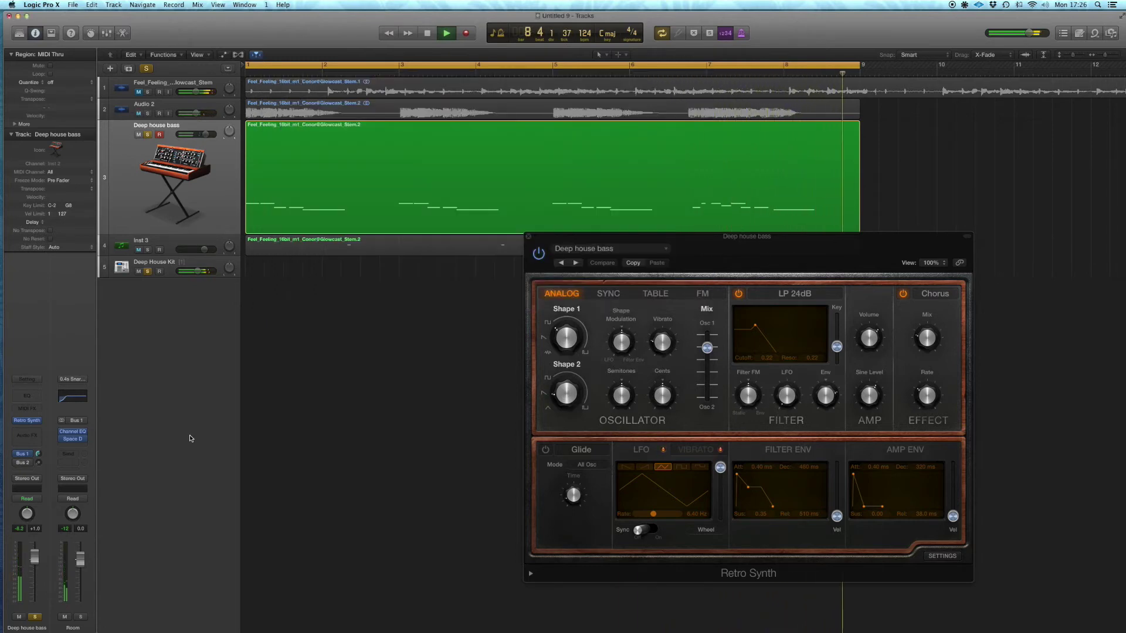
- Close Retro Synth, open the Room channel's Space Designer, and show the Deep house bass region in the Piano Roll
{"action": "key", "text": "super+w"}
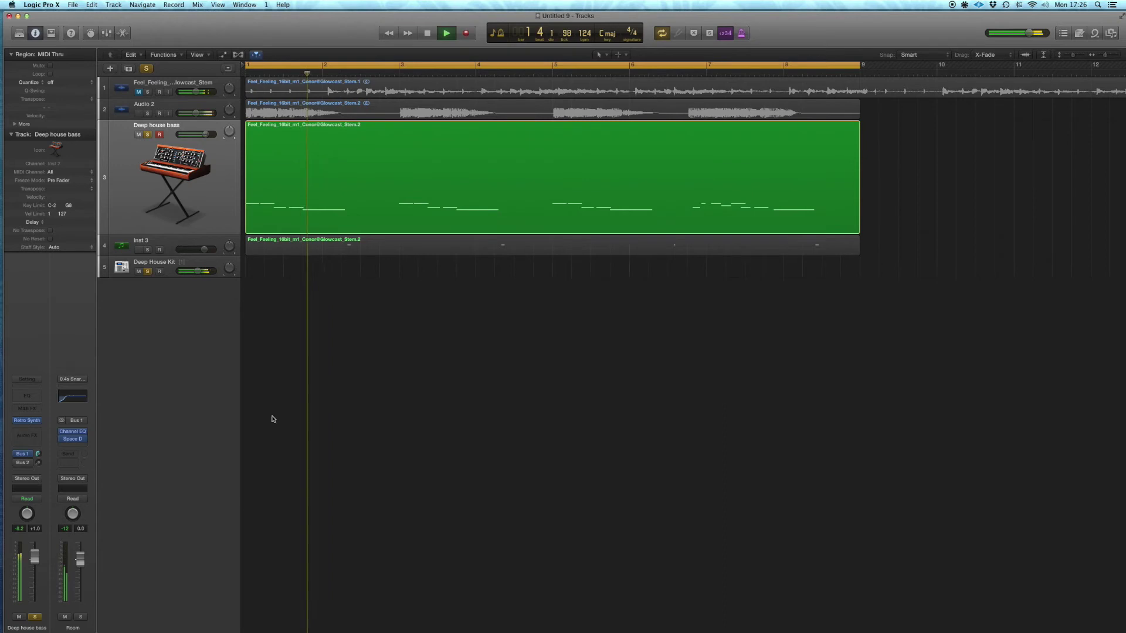
{"action": "left_click", "coordinate": [74, 441]}
{"action": "left_click_drag", "start_coordinate": [207, 58], "coordinate": [738, 527]}
{"action": "double_click", "coordinate": [518, 175]}
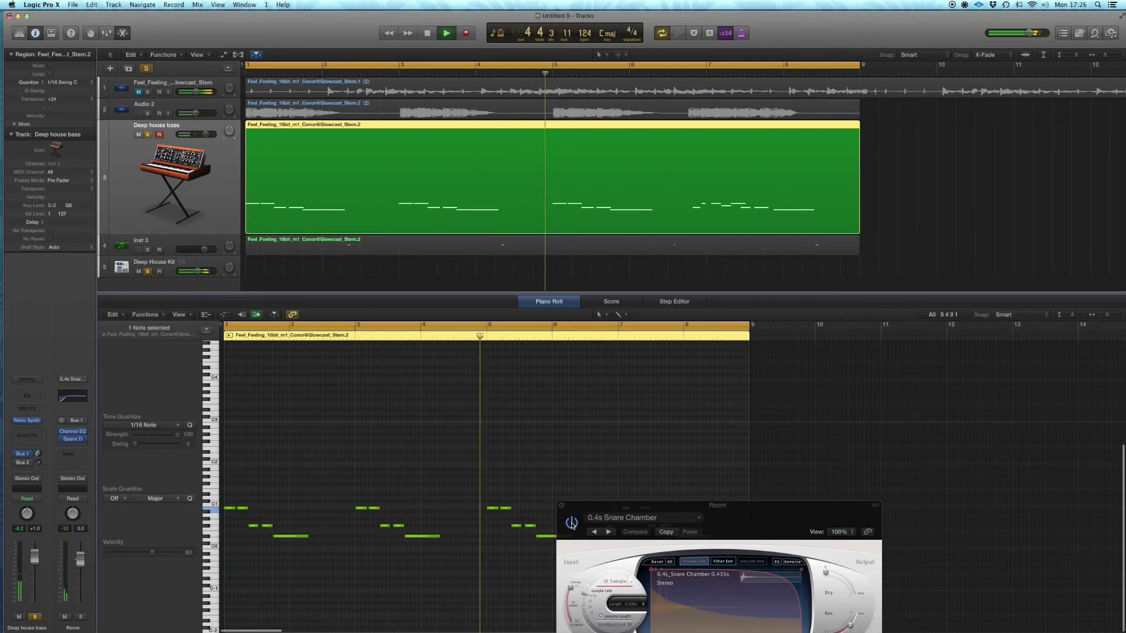
{"action": "left_click_drag", "start_coordinate": [571, 524], "coordinate": [898, 567]}
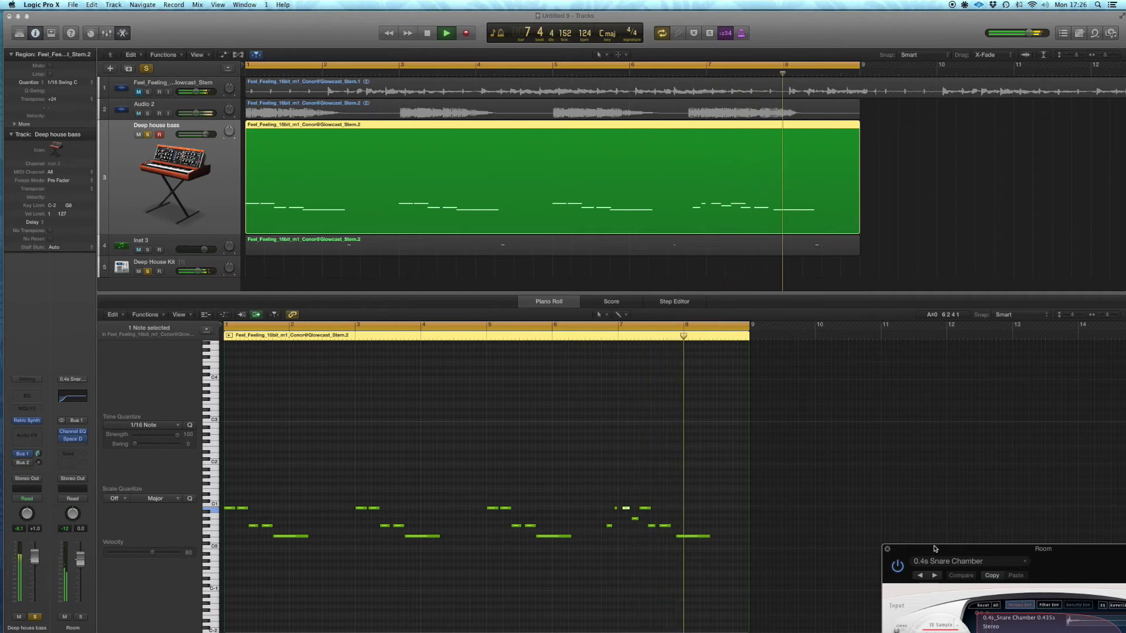
{"action": "left_click_drag", "start_coordinate": [935, 549], "coordinate": [560, 138]}
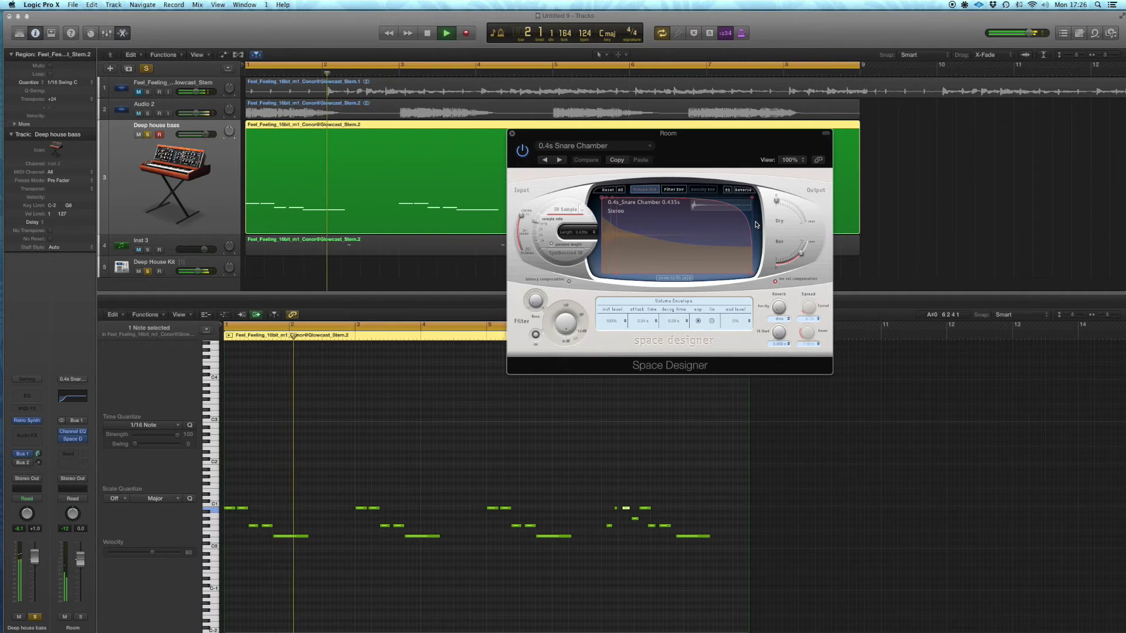
{"action": "left_click_drag", "start_coordinate": [780, 312], "coordinate": [780, 311]}
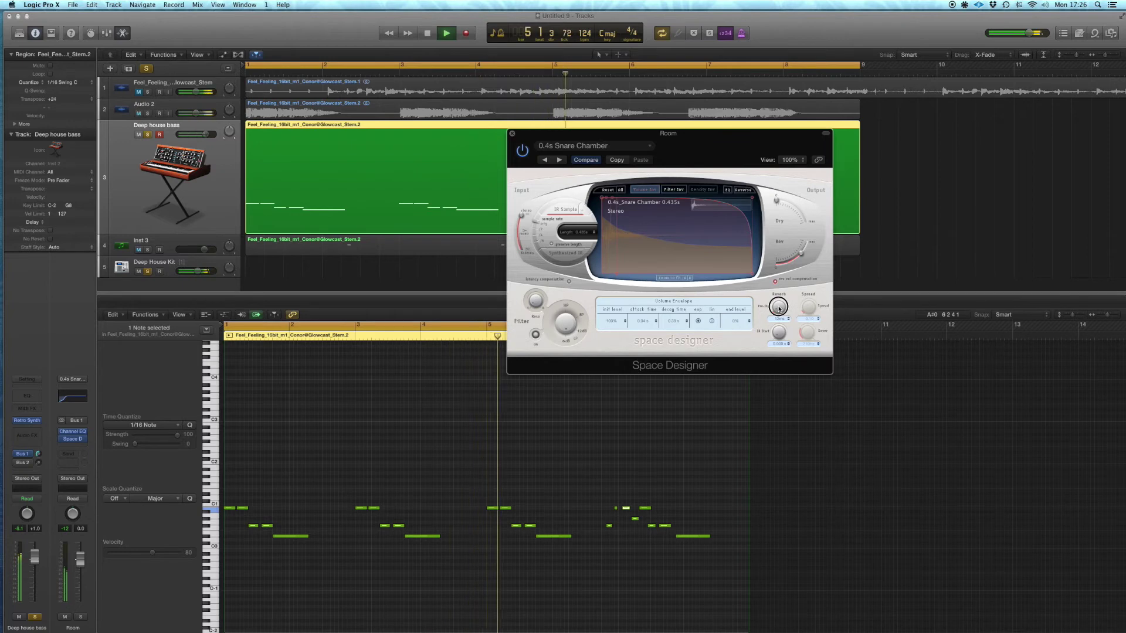
- Switch to Calculator beside the Space Designer window and divide 60000 by the 124 BPM tempo
{"action": "left_click", "coordinate": [13, 79]}
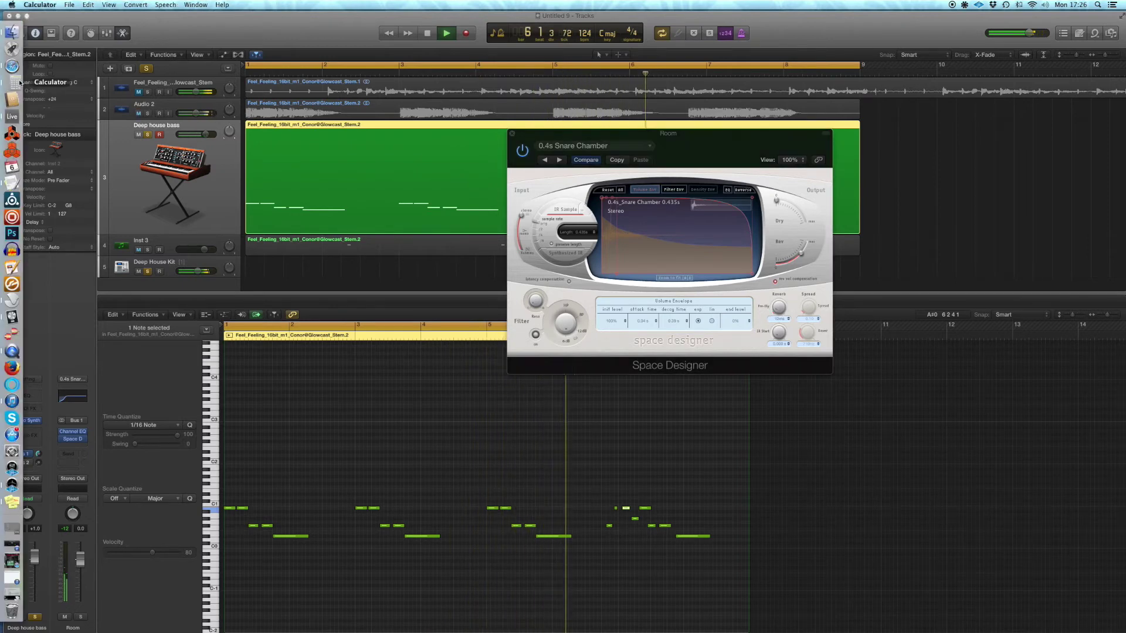
{"action": "left_click_drag", "start_coordinate": [808, 151], "coordinate": [645, 151]}
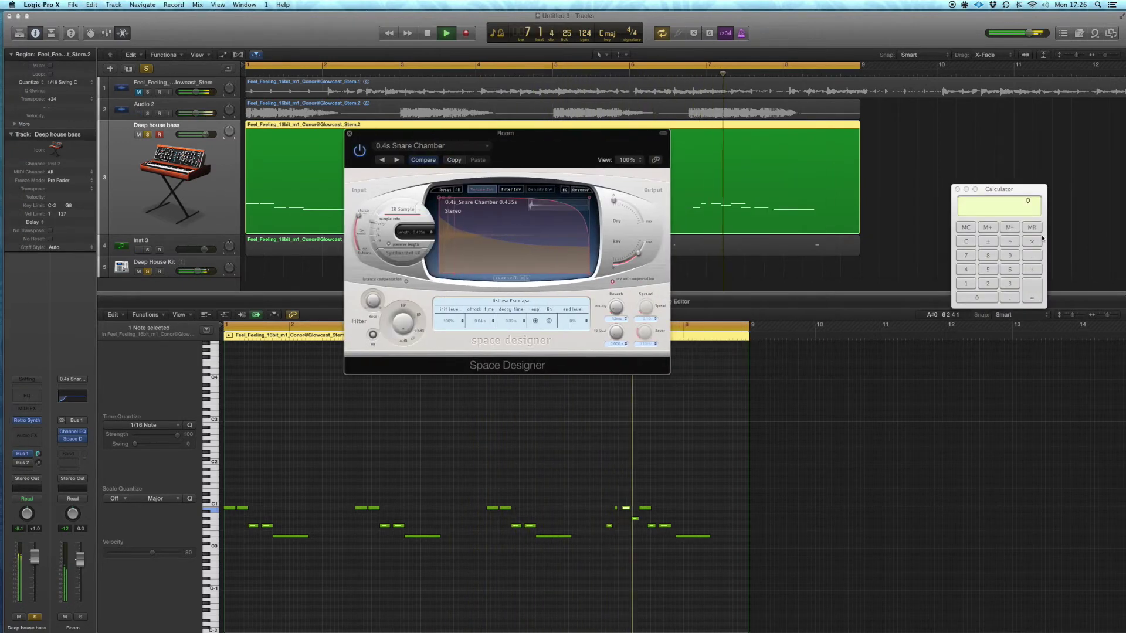
{"action": "left_click", "coordinate": [1010, 270]}
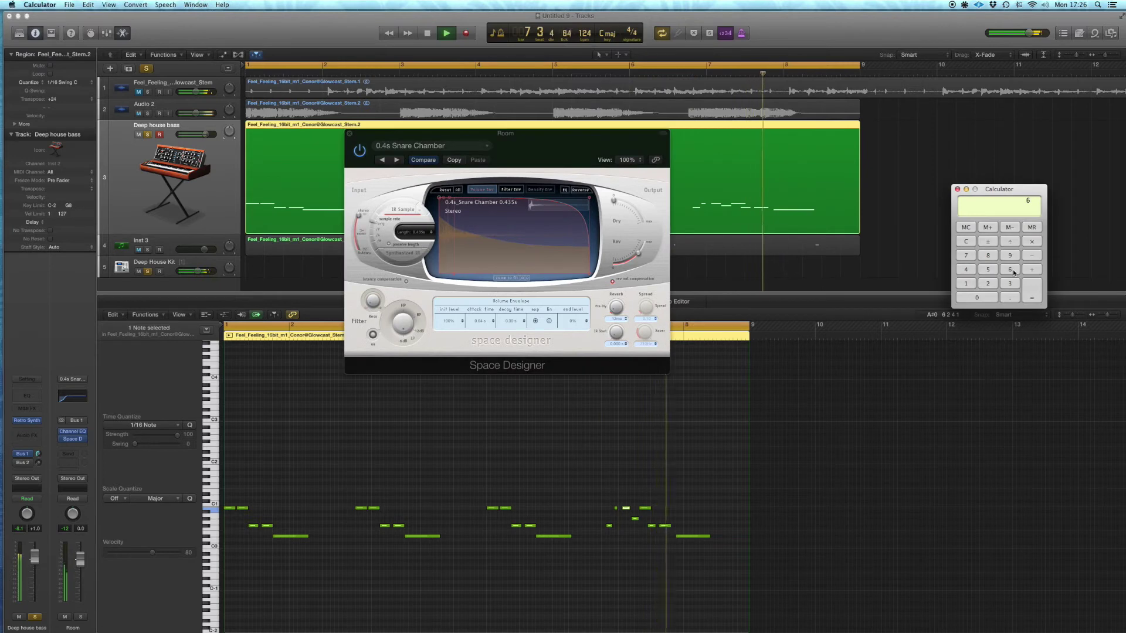
{"action": "left_click", "coordinate": [981, 299]}
{"action": "left_click", "coordinate": [981, 298]}
{"action": "left_click", "coordinate": [981, 298]}
{"action": "left_click", "coordinate": [981, 298]}
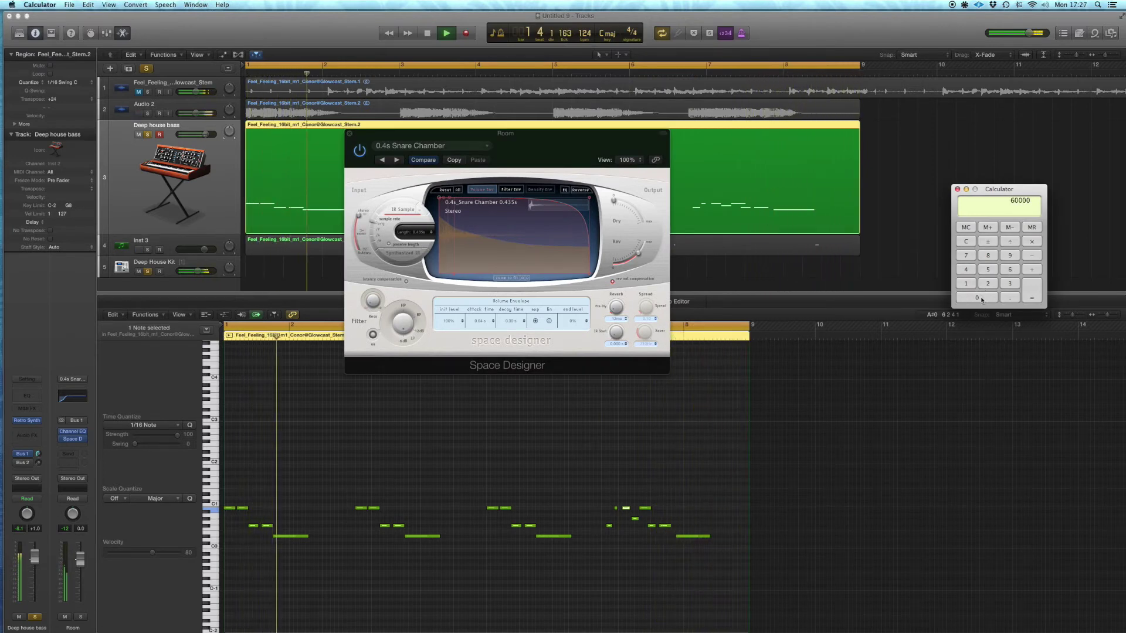
{"action": "left_click", "coordinate": [1009, 241]}
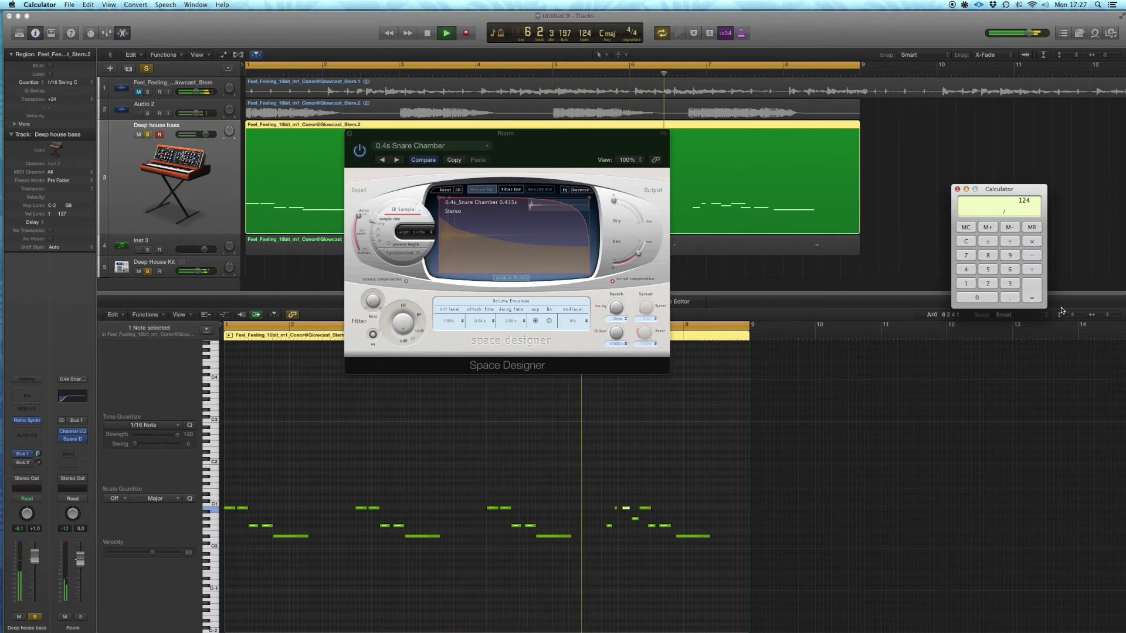
{"action": "left_click", "coordinate": [1035, 302]}
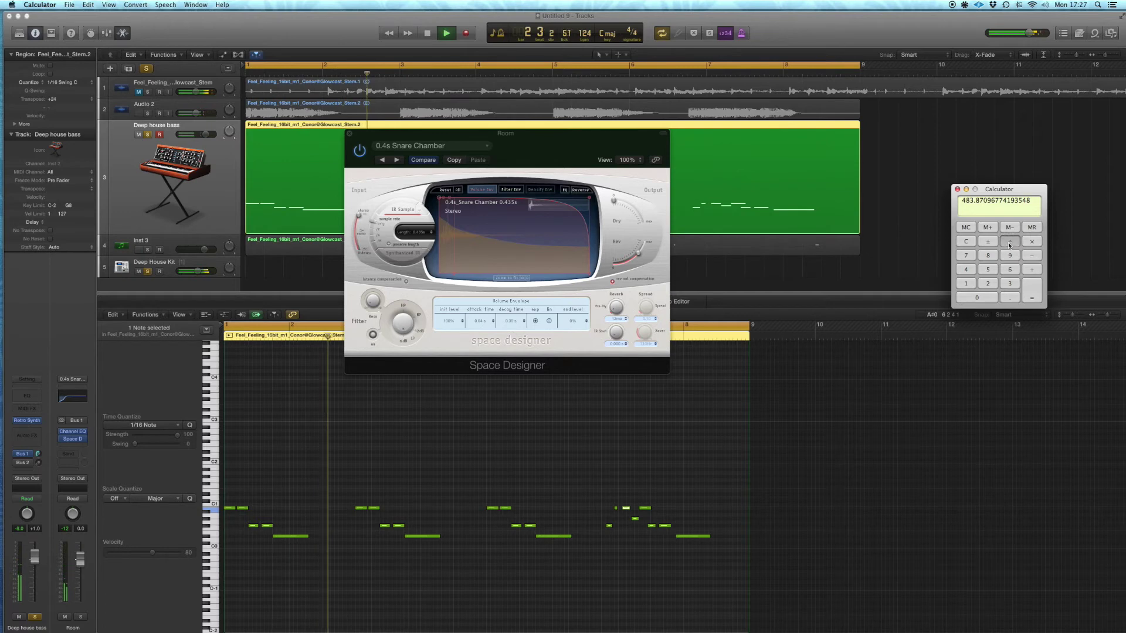
- Divide the calculated beat length by 4 twice to derive a short pre-delay time, and close Calculator
{"action": "left_click", "coordinate": [971, 271]}
{"action": "left_click", "coordinate": [1030, 296]}
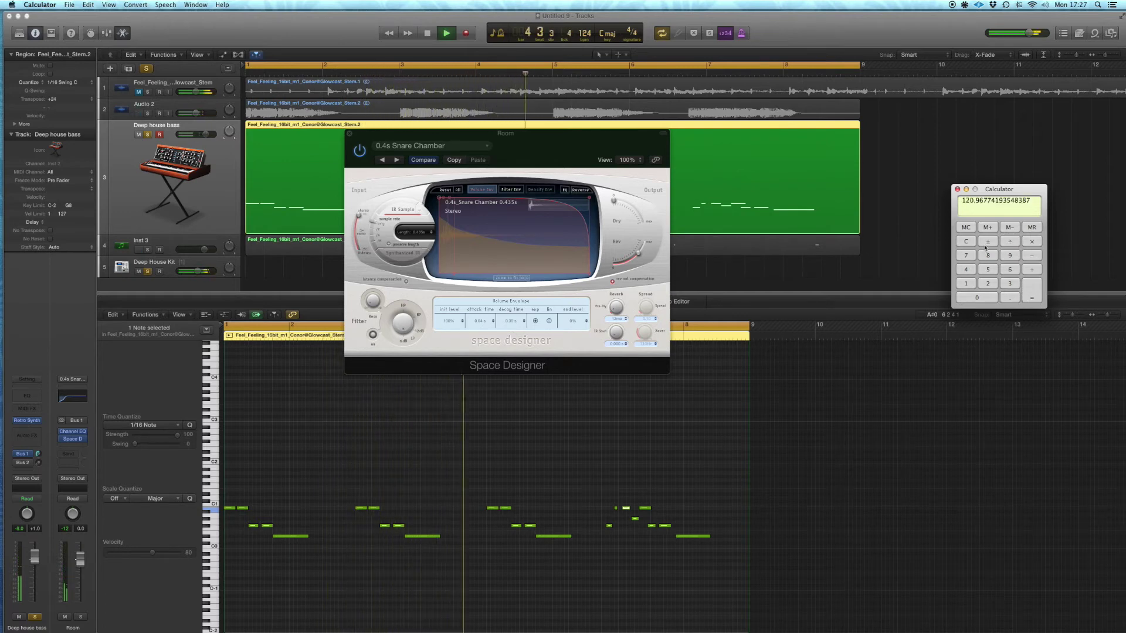
{"action": "left_click", "coordinate": [966, 269]}
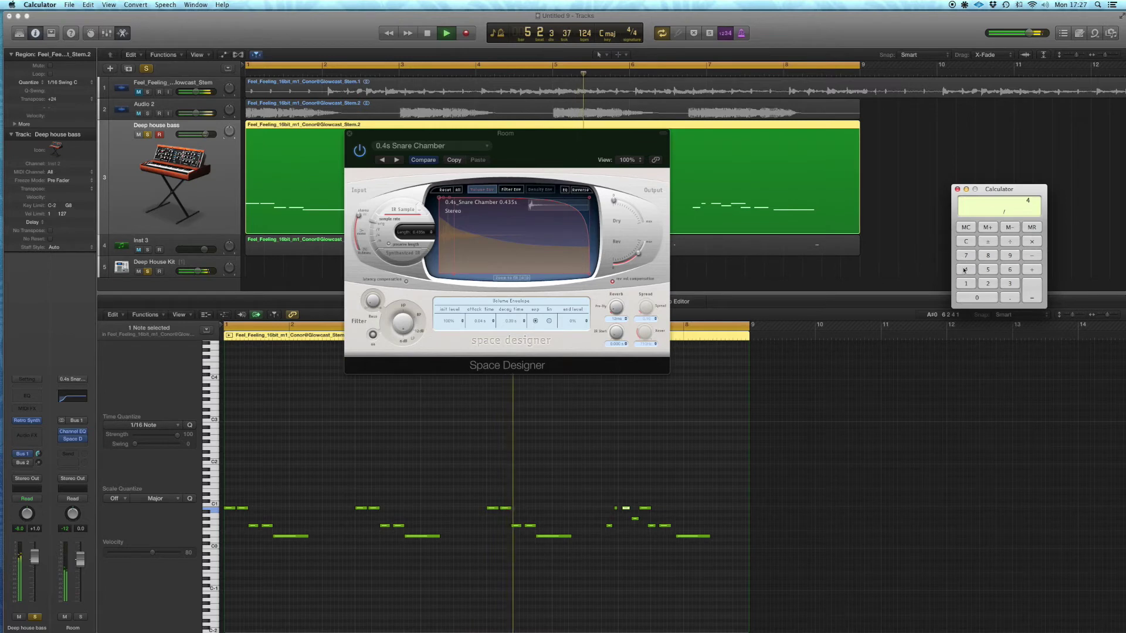
{"action": "left_click", "coordinate": [1035, 298]}
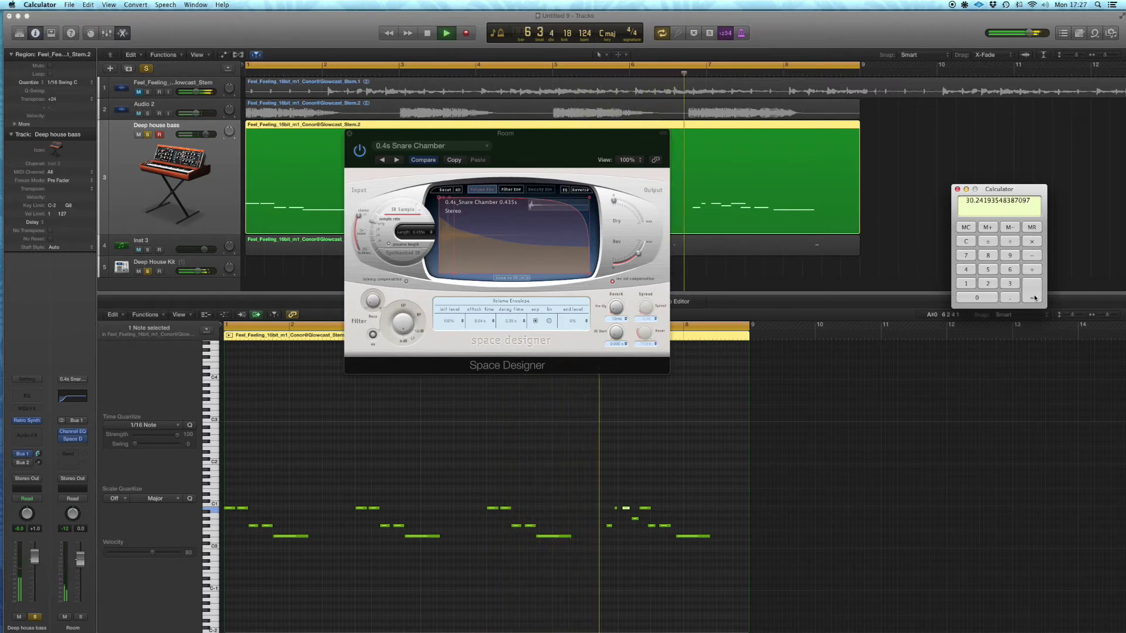
{"action": "left_click", "coordinate": [958, 190]}
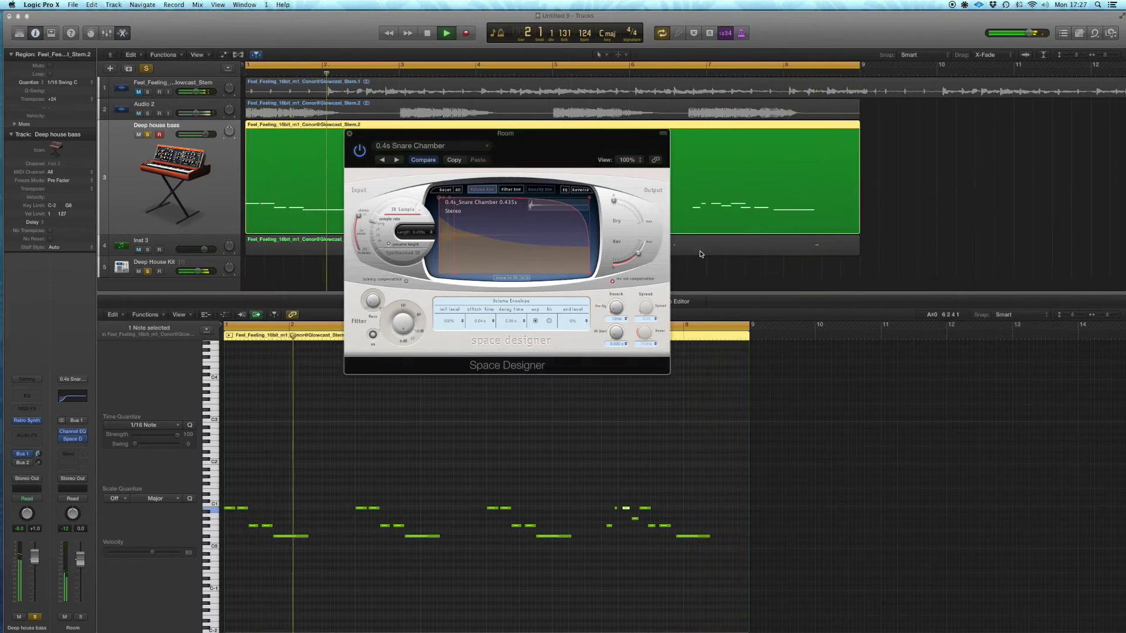
- Edit the Space Designer pre-delay and shorten the 0.4s Snare Chamber's decay by reshaping its volume envelope
{"action": "double_click", "coordinate": [617, 319]}
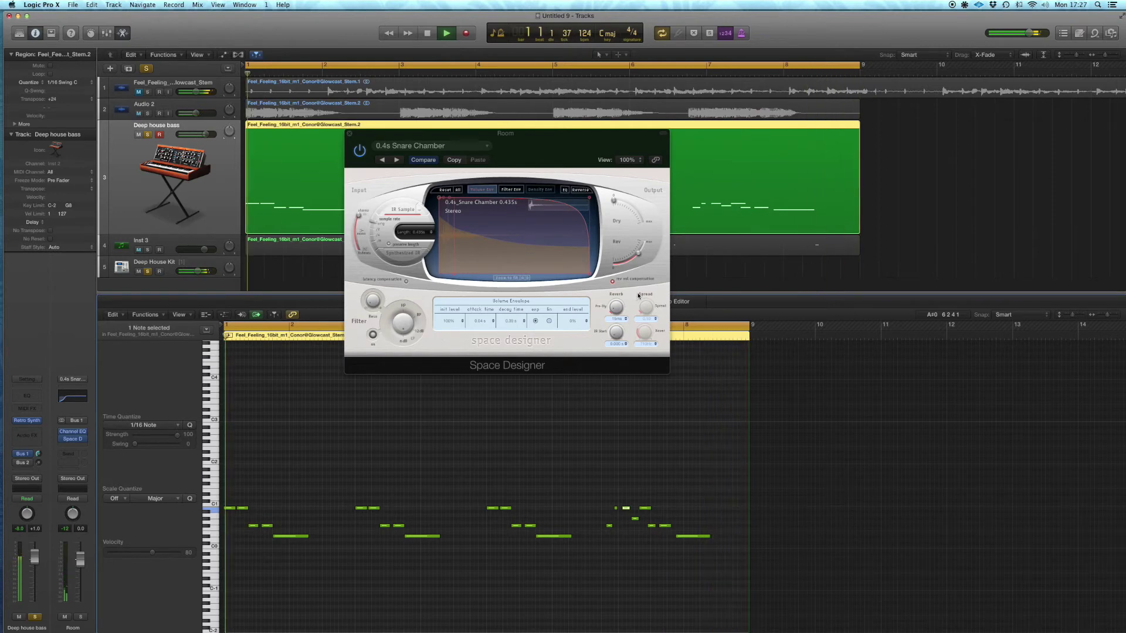
{"action": "left_click_drag", "start_coordinate": [589, 200], "coordinate": [568, 210]}
{"action": "mouse_move", "coordinate": [579, 273]}
{"action": "left_mouse_down"}
{"action": "mouse_move", "coordinate": [511, 270]}
{"action": "mouse_move", "coordinate": [599, 269]}
{"action": "left_mouse_up"}
{"action": "left_click_drag", "start_coordinate": [590, 199], "coordinate": [549, 282]}
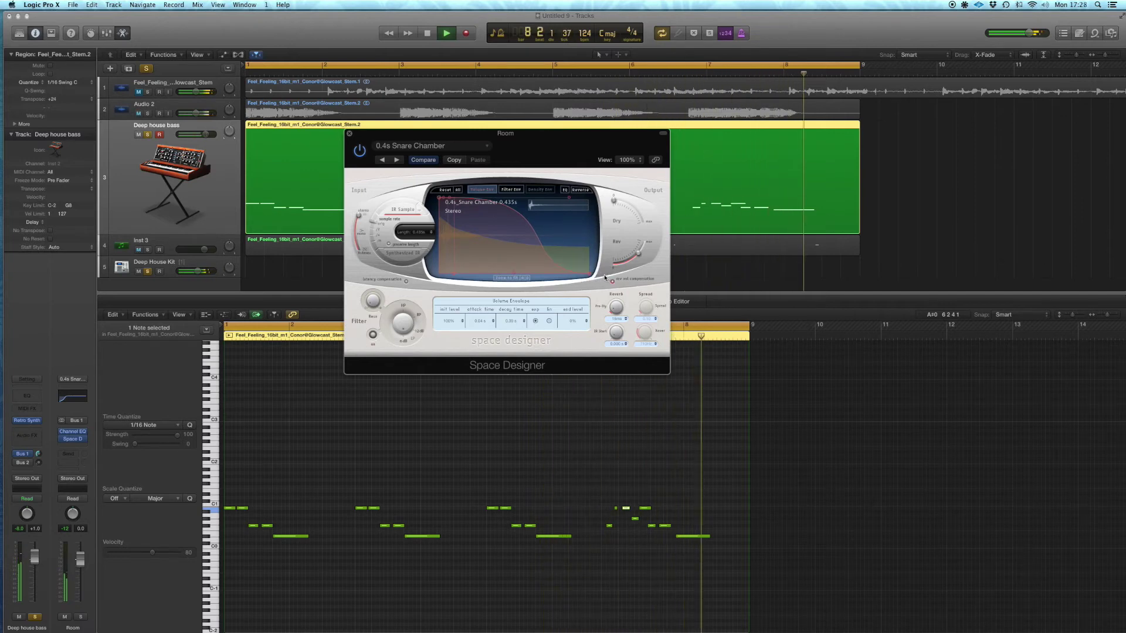
- Load the Small Spaces room 0.6s Drum Booth Two, turn its dry output fully down, and raise the bass track's Bus 1 send
{"action": "left_click", "coordinate": [403, 146]}
{"action": "mouse_move", "coordinate": [446, 303]}
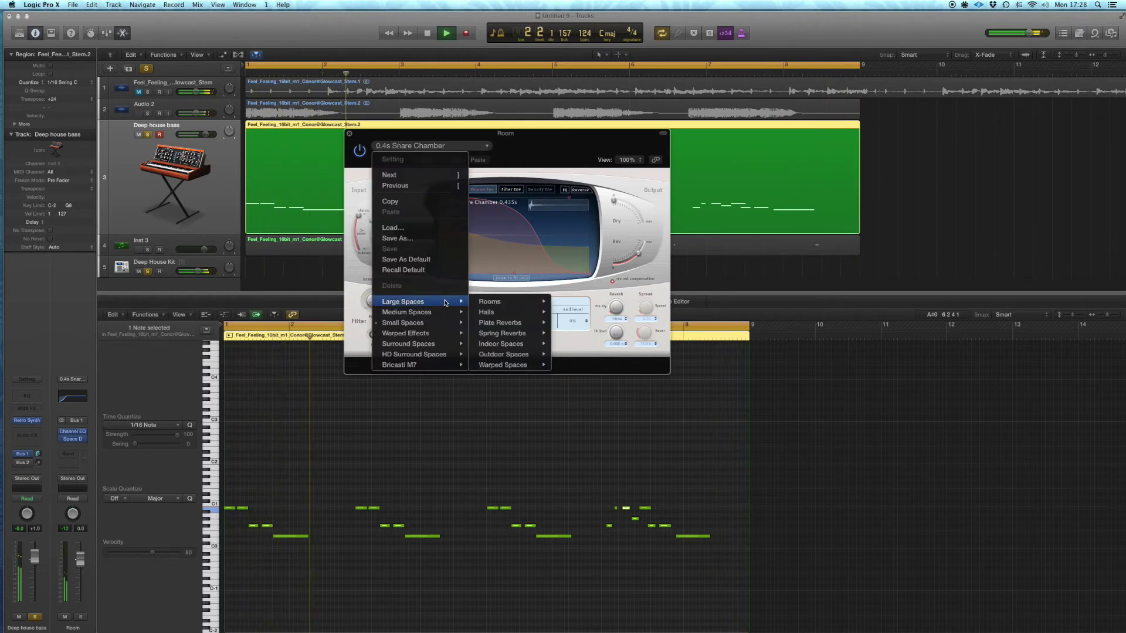
{"action": "mouse_move", "coordinate": [443, 325]}
{"action": "mouse_move", "coordinate": [504, 323]}
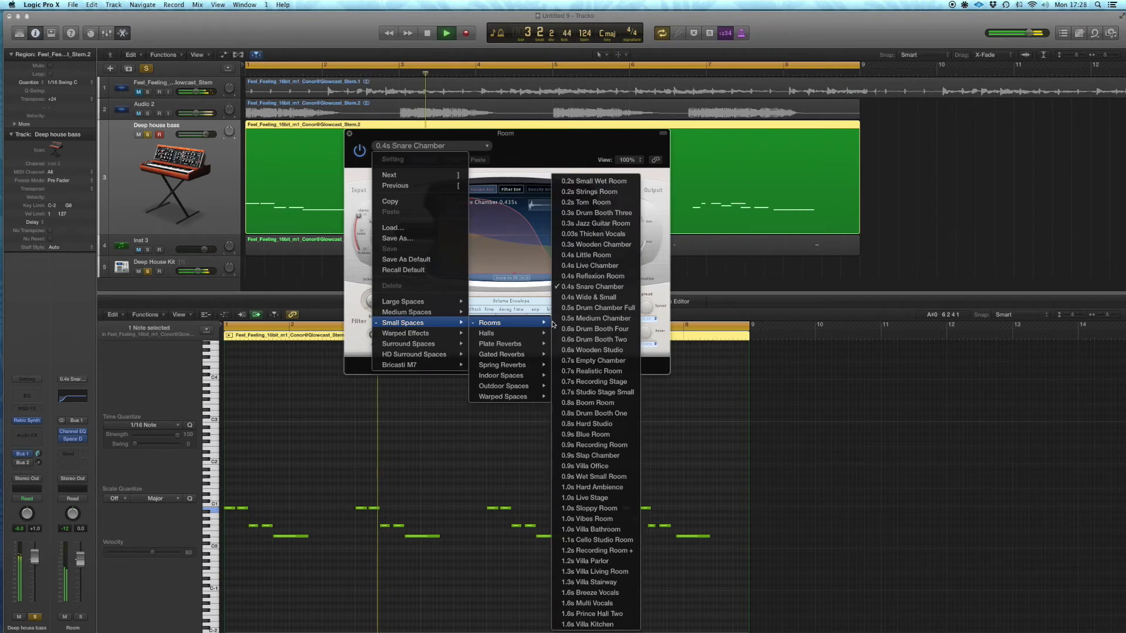
{"action": "left_click", "coordinate": [595, 340]}
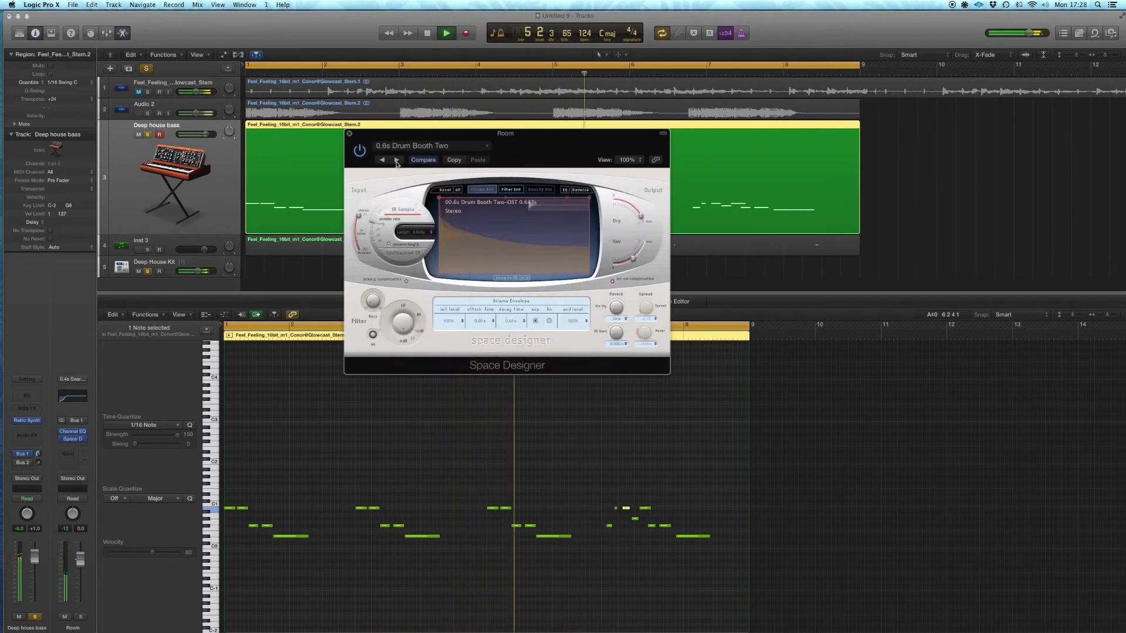
{"action": "left_click_drag", "start_coordinate": [641, 218], "coordinate": [648, 259]}
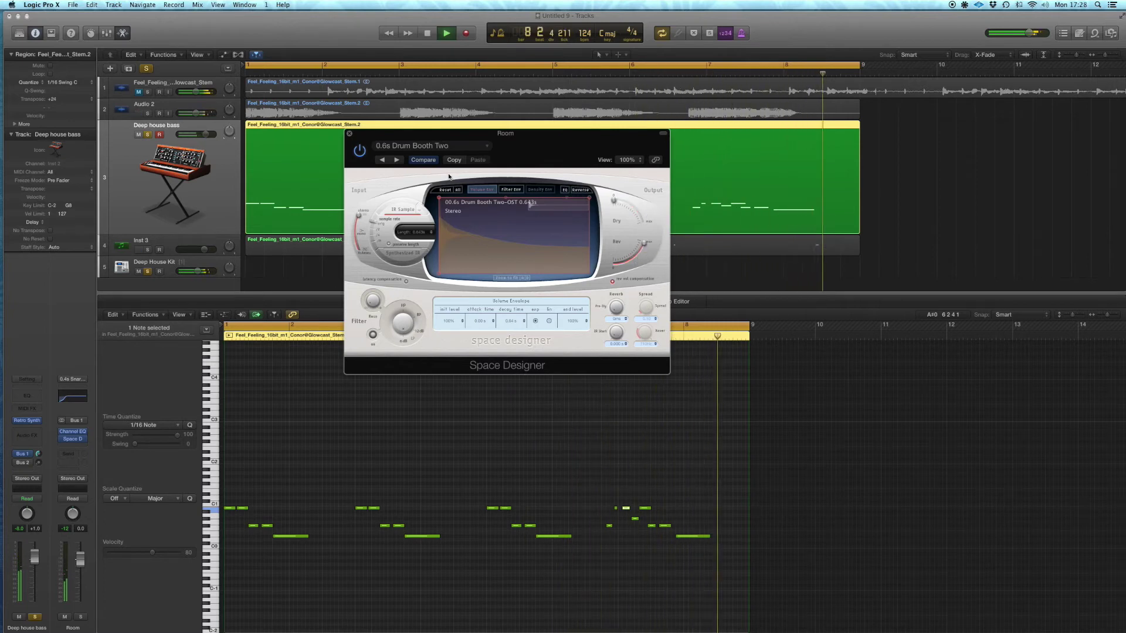
{"action": "left_click", "coordinate": [39, 453]}
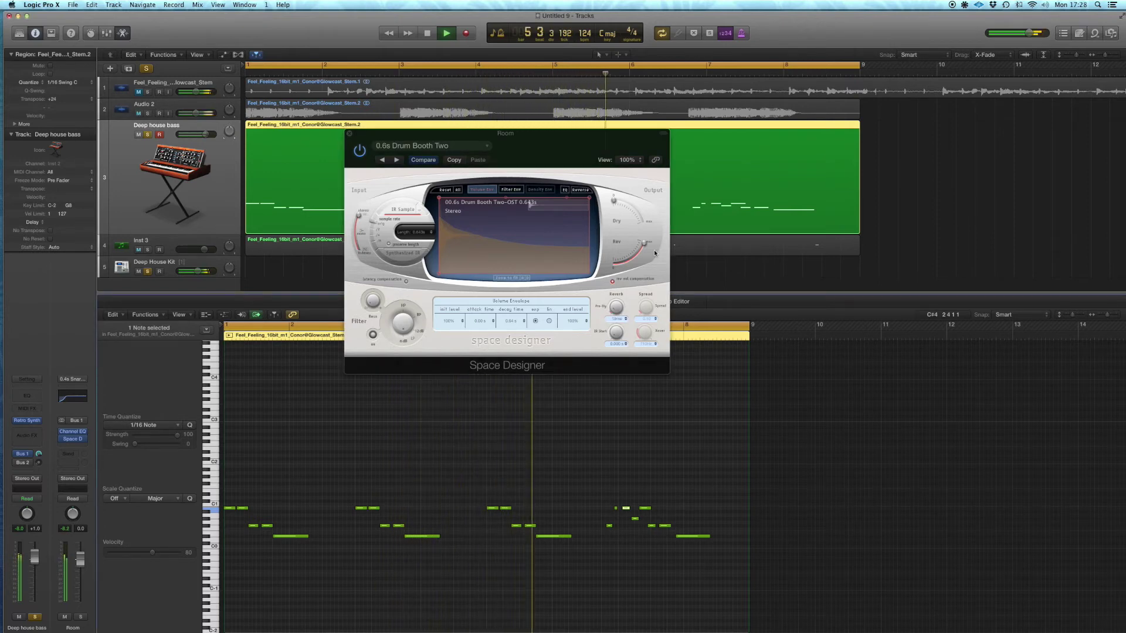
- Shorten the Drum Booth Two volume envelope's decay, close Space Designer, and lower the bass track's Bus 1 send to about -16 dB
{"action": "left_click_drag", "start_coordinate": [588, 201], "coordinate": [599, 281]}
{"action": "left_click_drag", "start_coordinate": [509, 239], "coordinate": [495, 297]}
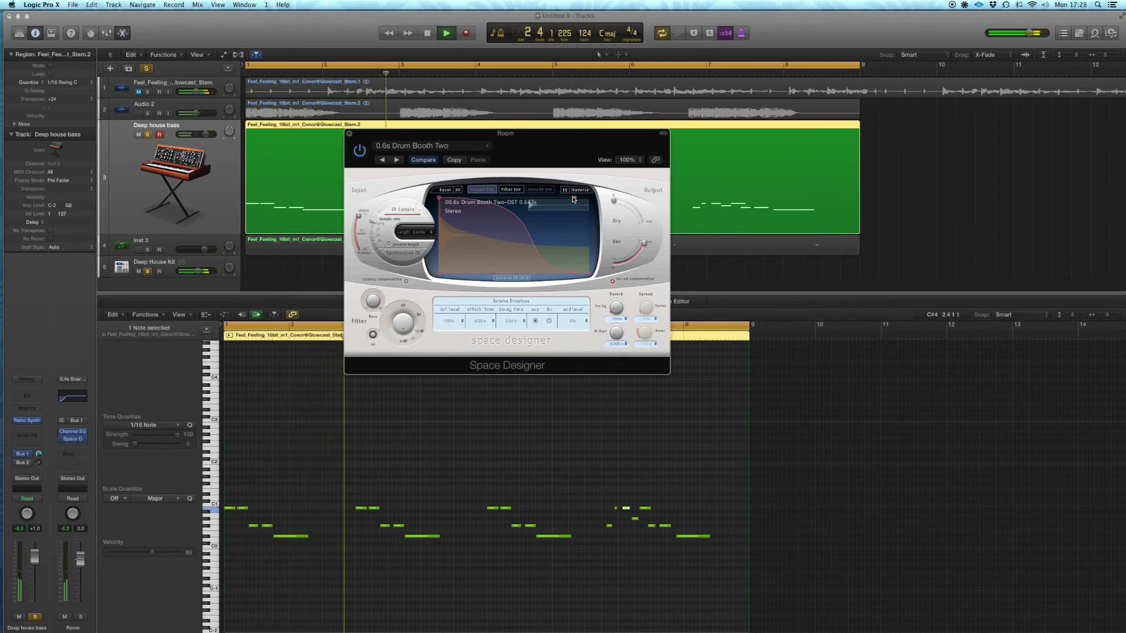
{"action": "left_click", "coordinate": [346, 134]}
{"action": "mouse_move", "coordinate": [38, 454]}
{"action": "left_mouse_down"}
{"action": "mouse_move", "coordinate": [37, 522]}
{"action": "mouse_move", "coordinate": [39, 469]}
{"action": "left_mouse_up"}
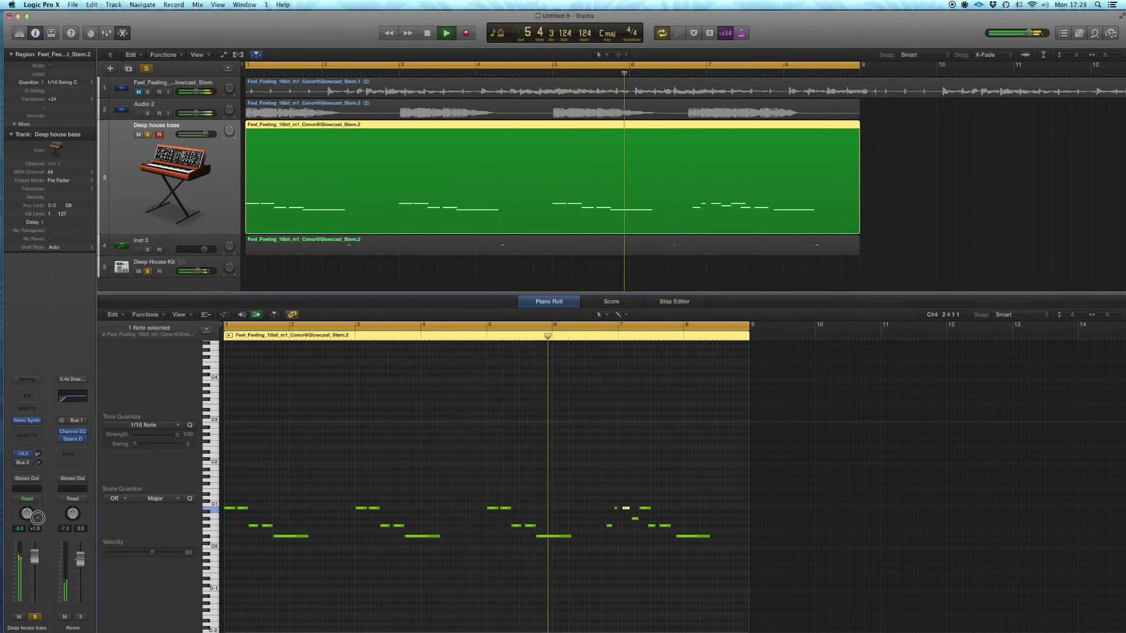
- Add a Channel EQ to the Deep house bass track and replace it with Linear Phase EQ
{"action": "left_click", "coordinate": [29, 397]}
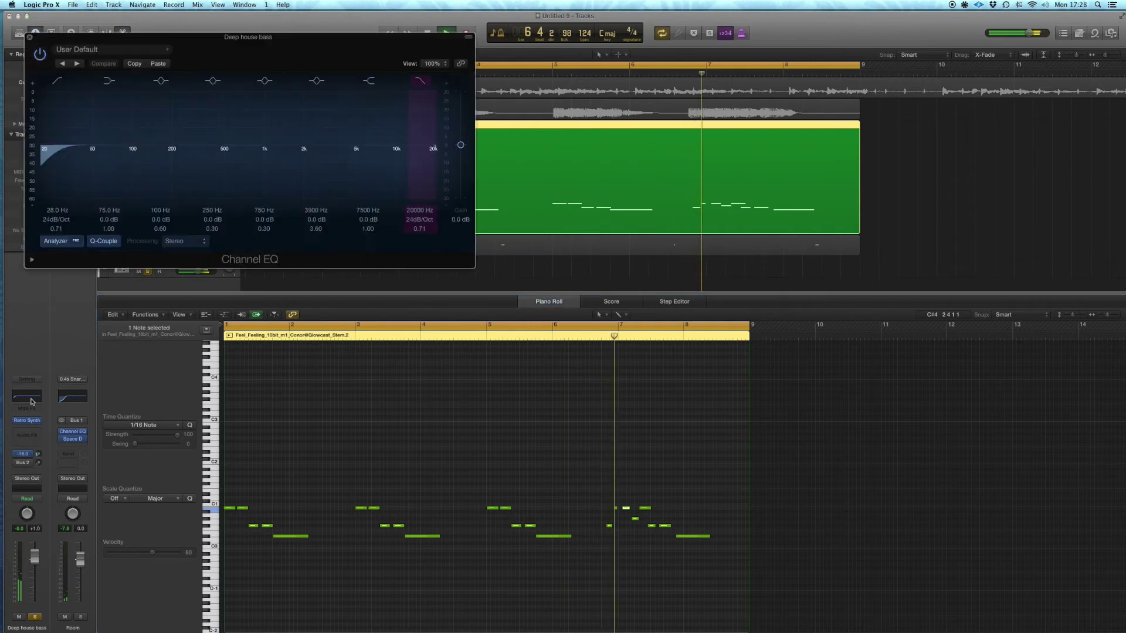
{"action": "left_click_drag", "start_coordinate": [166, 35], "coordinate": [439, 79]}
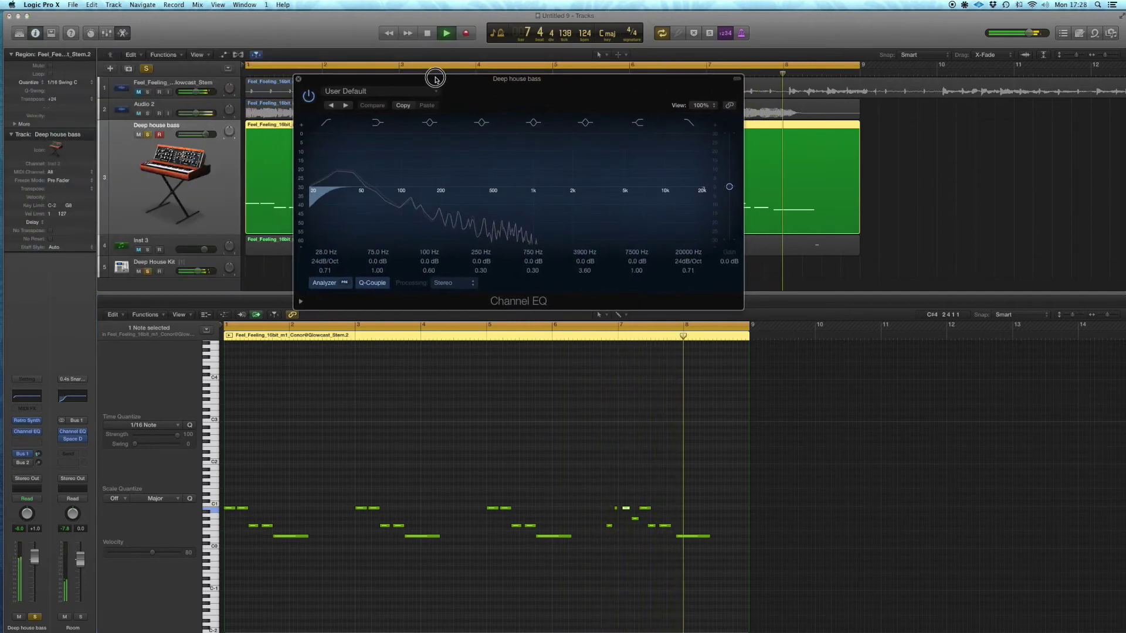
{"action": "left_click", "coordinate": [38, 433]}
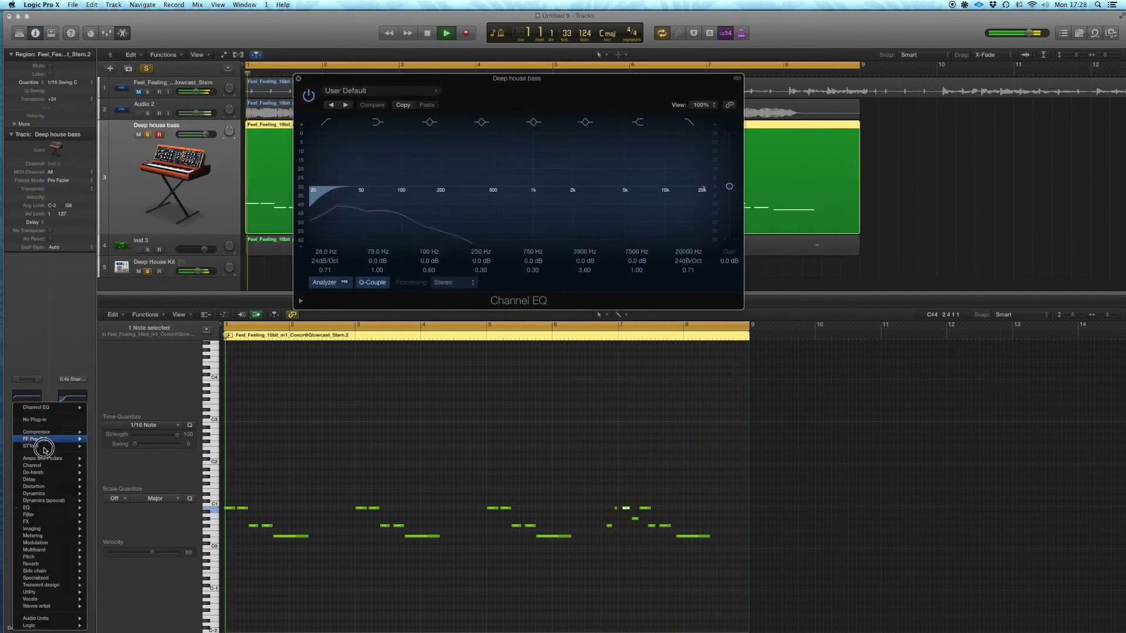
{"action": "mouse_move", "coordinate": [47, 508]}
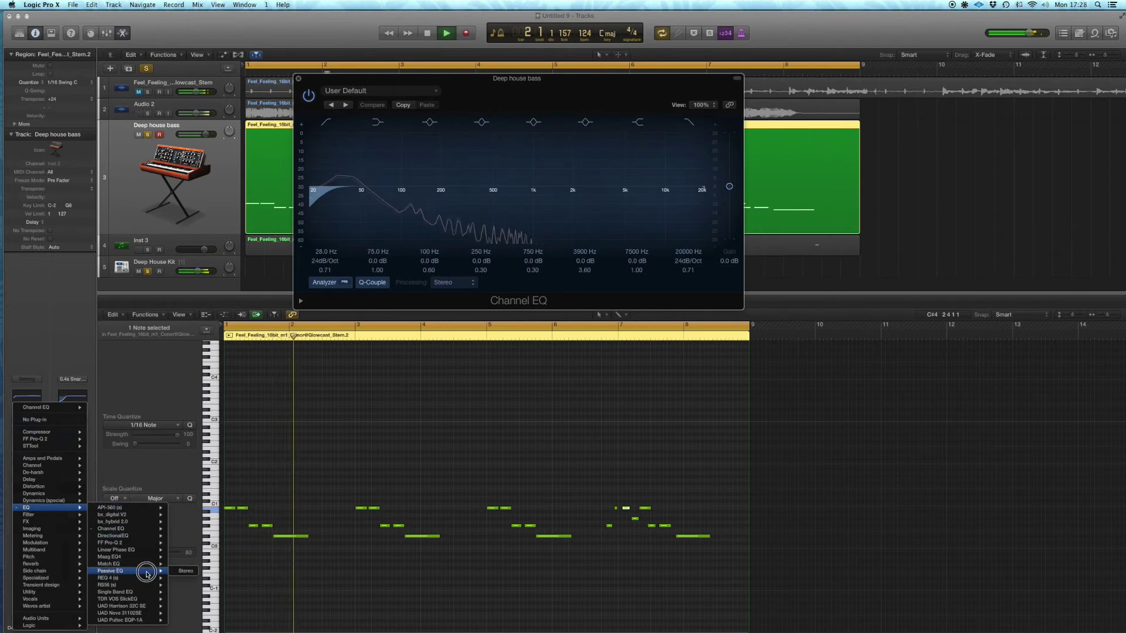
{"action": "left_click", "coordinate": [190, 550]}
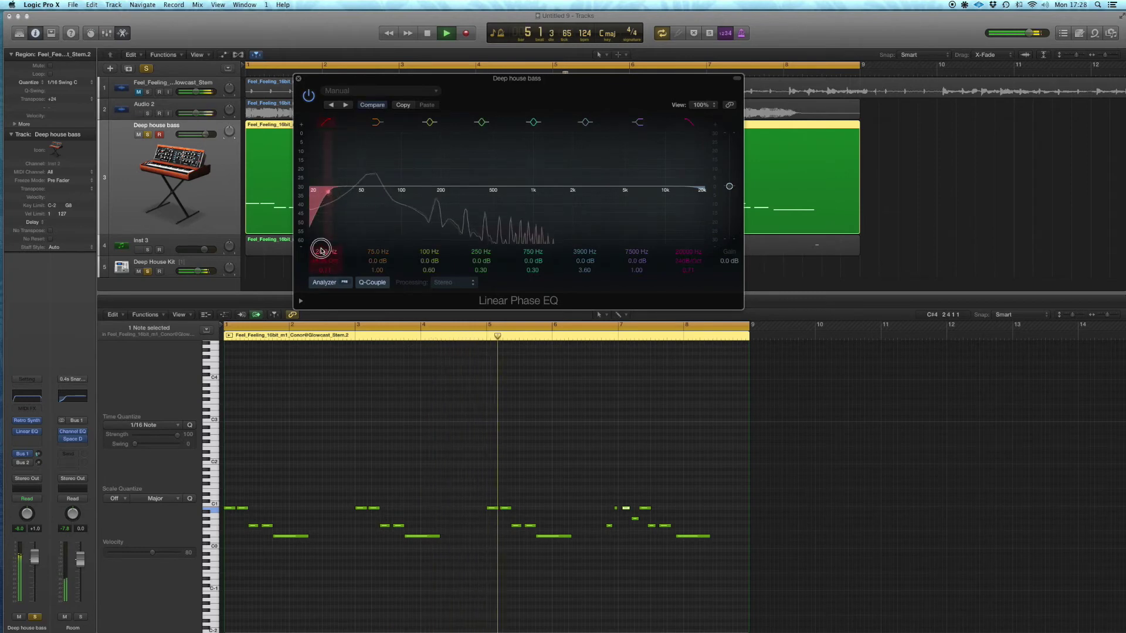
- Shape the bass EQ with a +5.4 dB low shelf at 76 Hz, -6.3 dB at 270 Hz and +1.7 dB at 980 Hz
{"action": "left_click", "coordinate": [375, 123]}
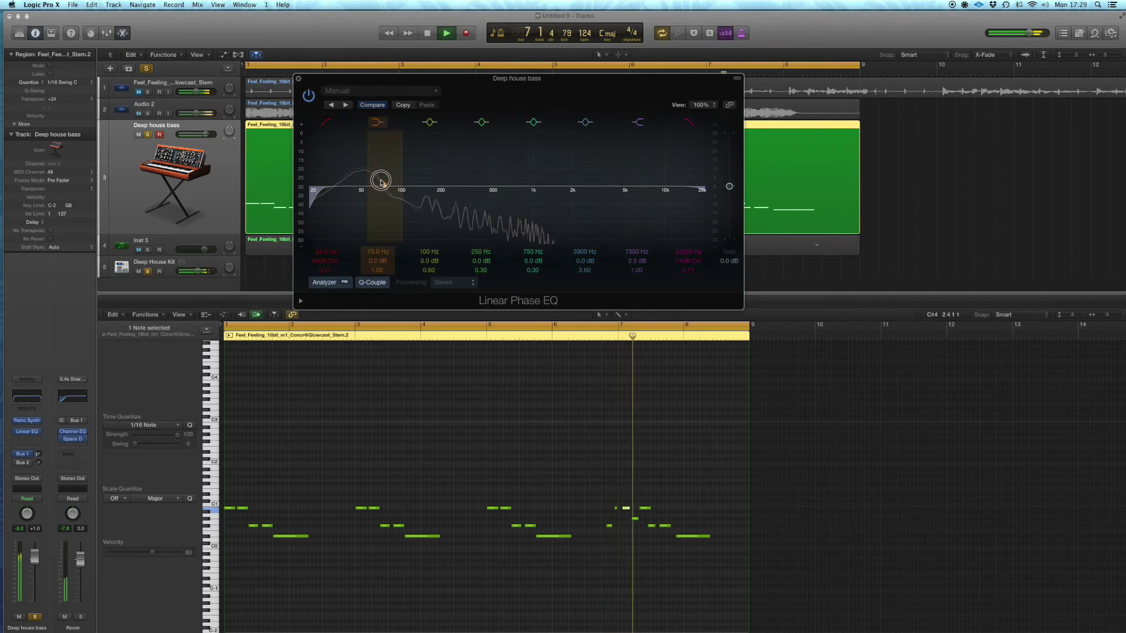
{"action": "left_click_drag", "start_coordinate": [381, 173], "coordinate": [392, 187]}
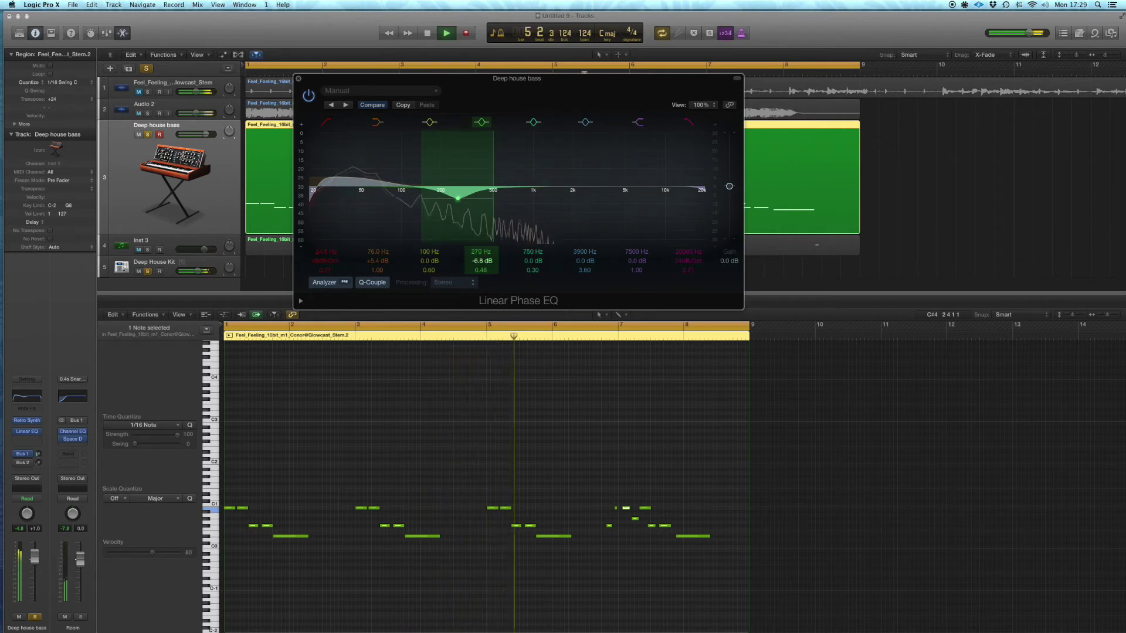
{"action": "left_click_drag", "start_coordinate": [517, 187], "coordinate": [532, 174]}
{"action": "left_click_drag", "start_coordinate": [531, 271], "coordinate": [534, 183]}
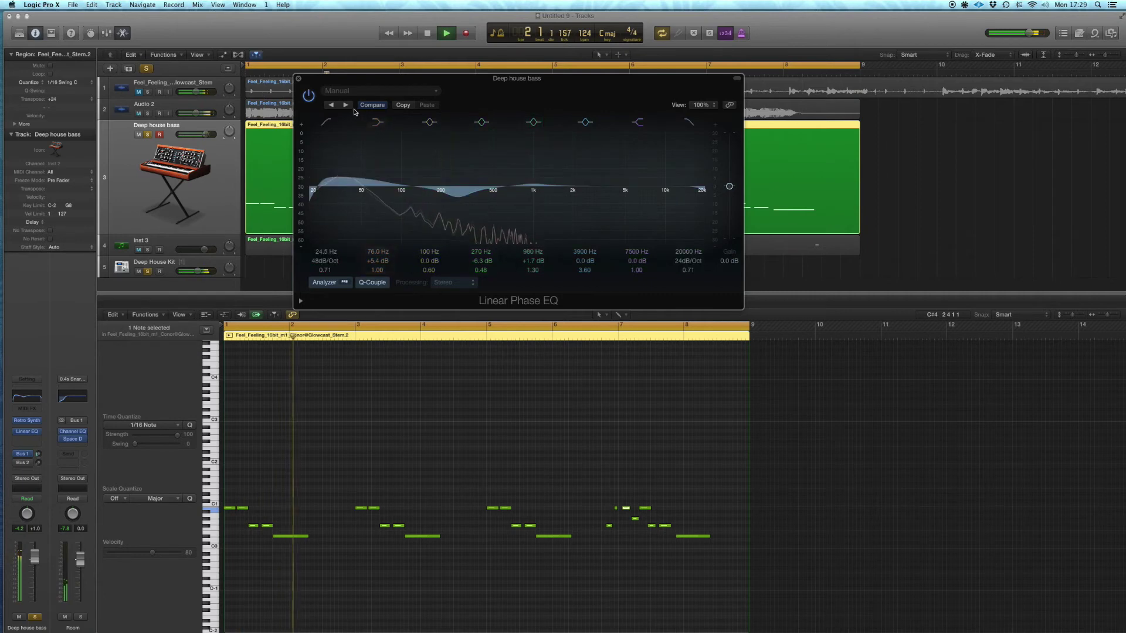
- Compare the bass with Linear Phase EQ bypassed, switch the EQ back on, and close its window
{"action": "left_click", "coordinate": [310, 96]}
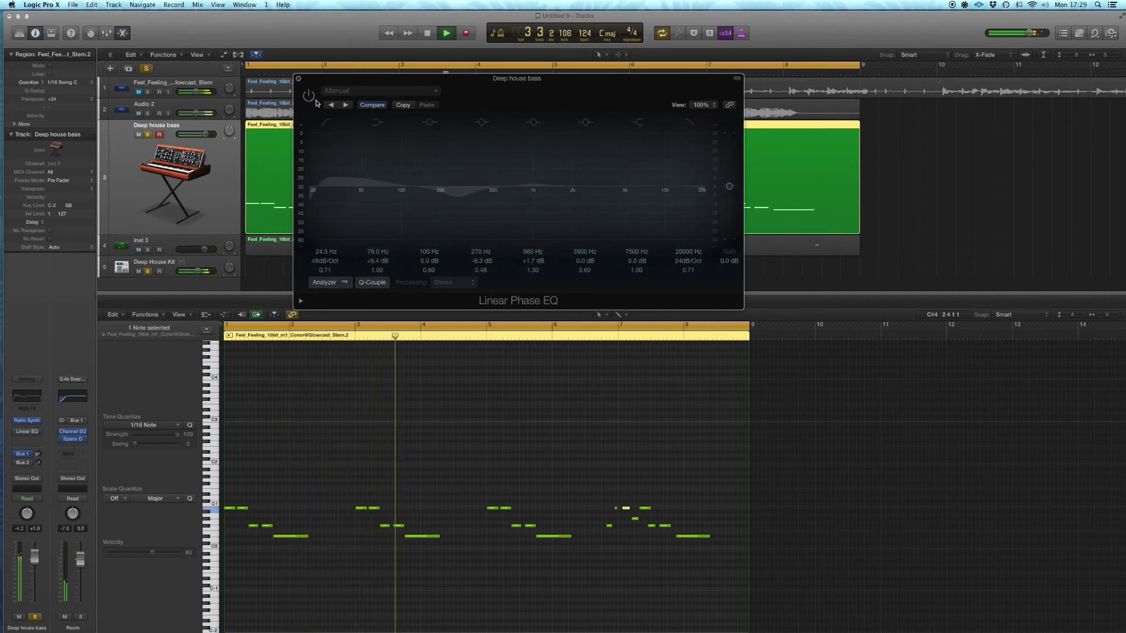
{"action": "left_click", "coordinate": [308, 95]}
{"action": "left_click", "coordinate": [298, 78]}
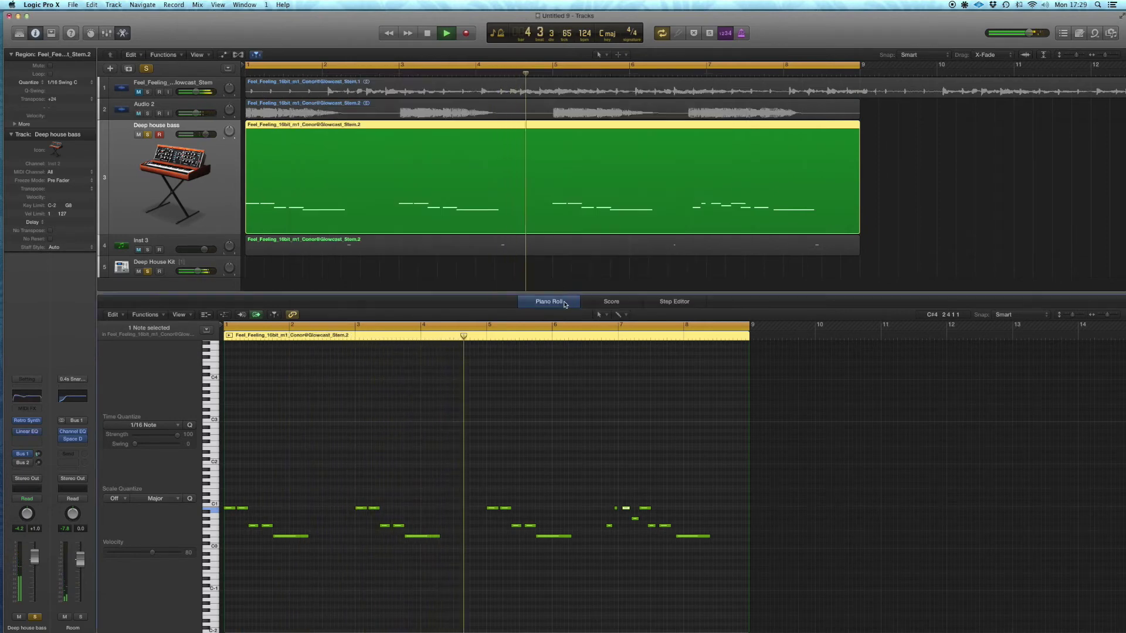
- Close the piano roll and insert a MultiMeter on the Deep house bass track, placing its window clear of the track settings
{"action": "key", "text": "e"}
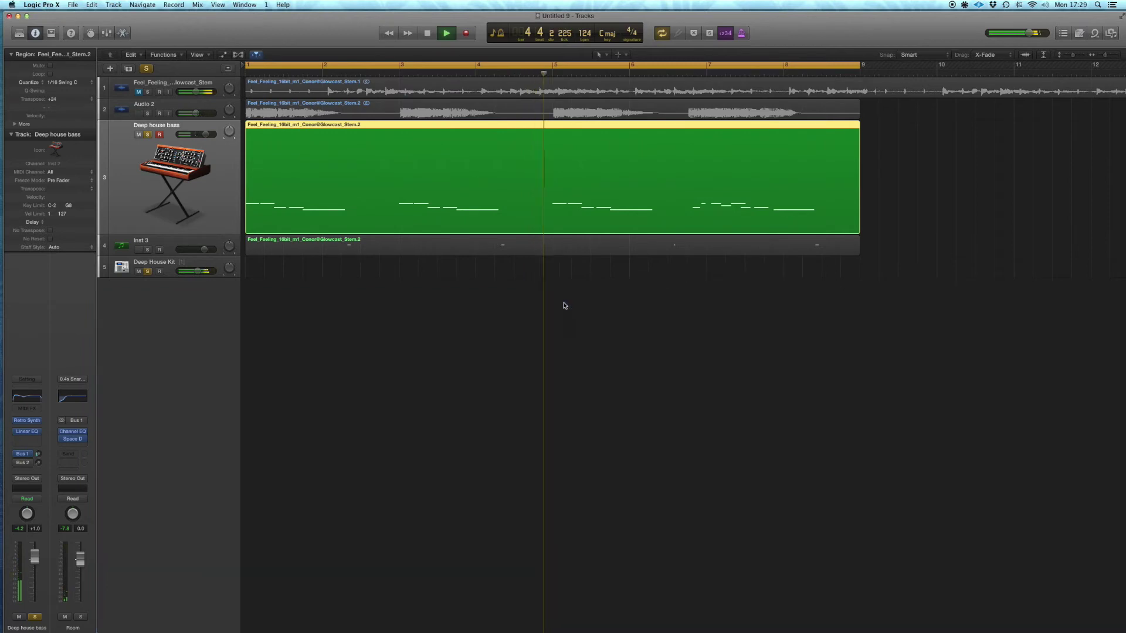
{"action": "left_click", "coordinate": [38, 444]}
{"action": "mouse_move", "coordinate": [62, 562]}
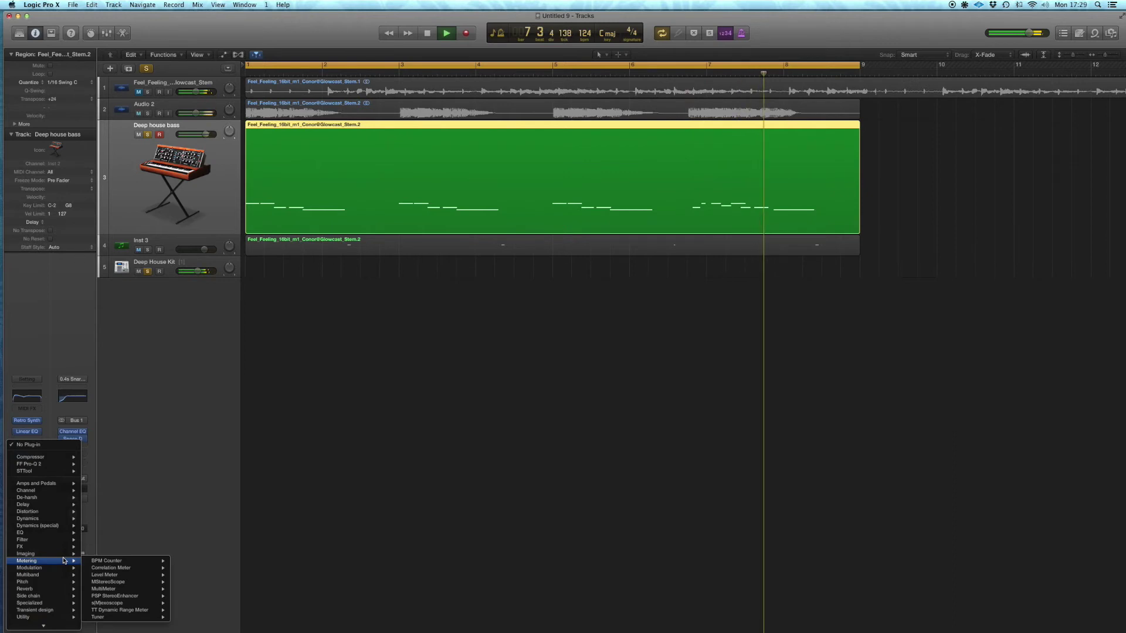
{"action": "mouse_move", "coordinate": [135, 588]}
{"action": "left_click", "coordinate": [189, 590]}
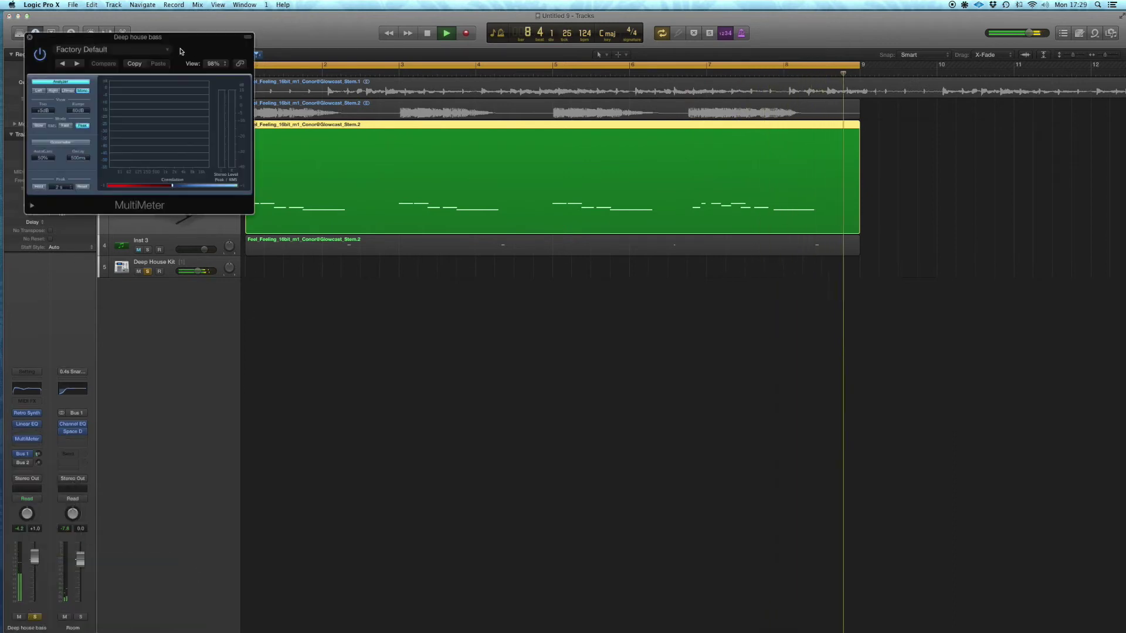
{"action": "left_click_drag", "start_coordinate": [172, 36], "coordinate": [426, 97]}
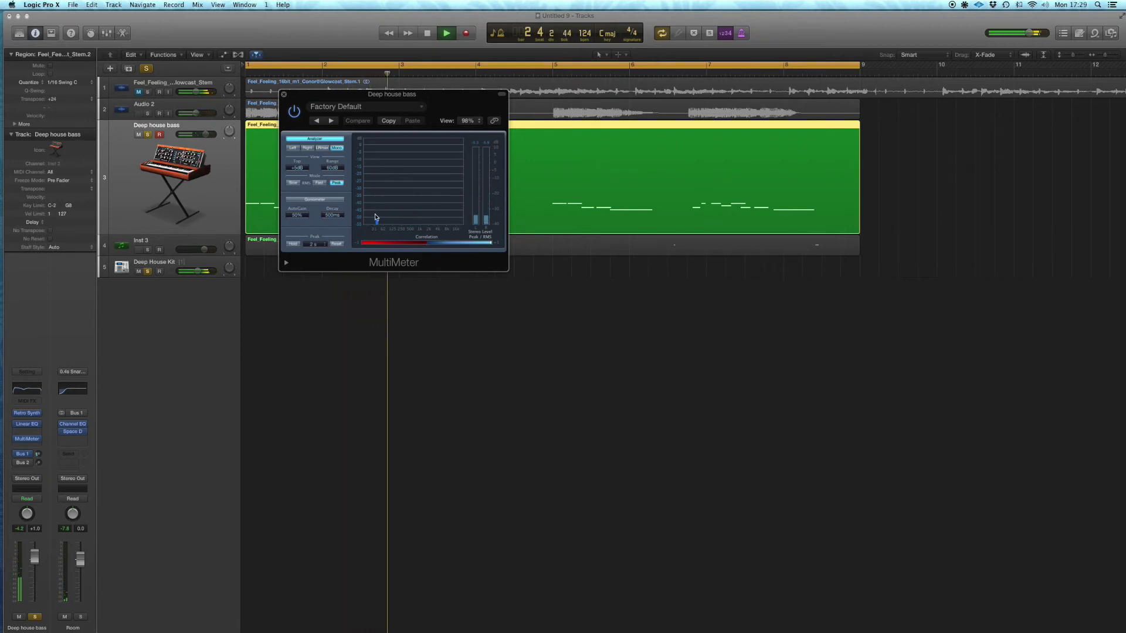
{"action": "left_click_drag", "start_coordinate": [346, 88], "coordinate": [556, 202]}
- Set the Deep house bass region's transposition to +36 and replay it from the start to check its spectrum
{"action": "left_click", "coordinate": [86, 99]}
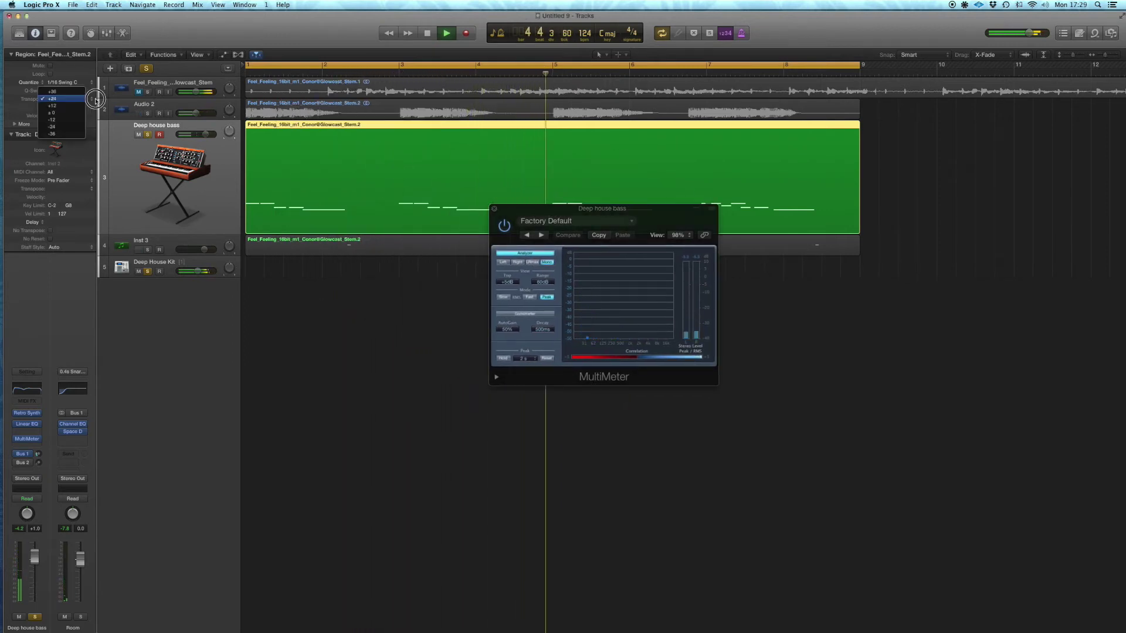
{"action": "left_click", "coordinate": [73, 92]}
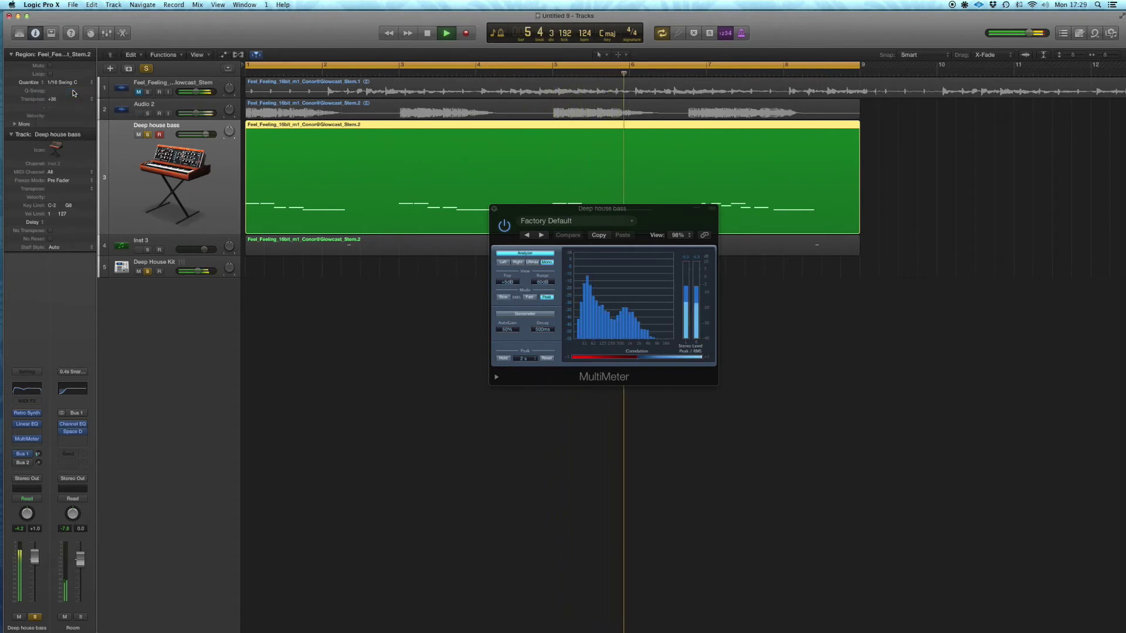
{"action": "key", "text": "Return"}
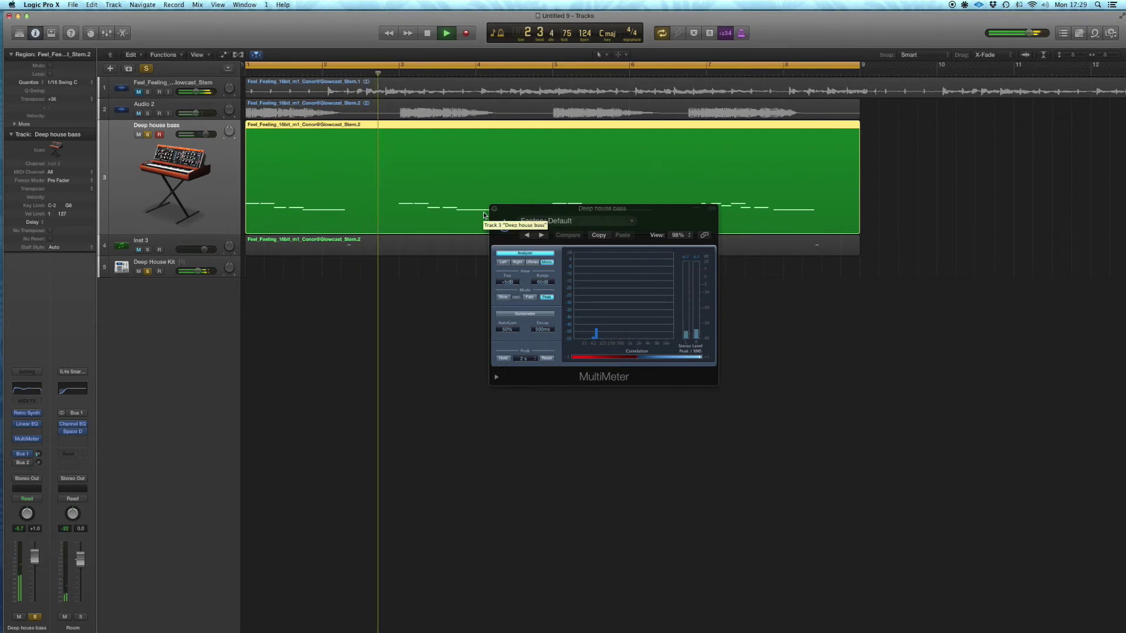
{"action": "key", "text": "space"}
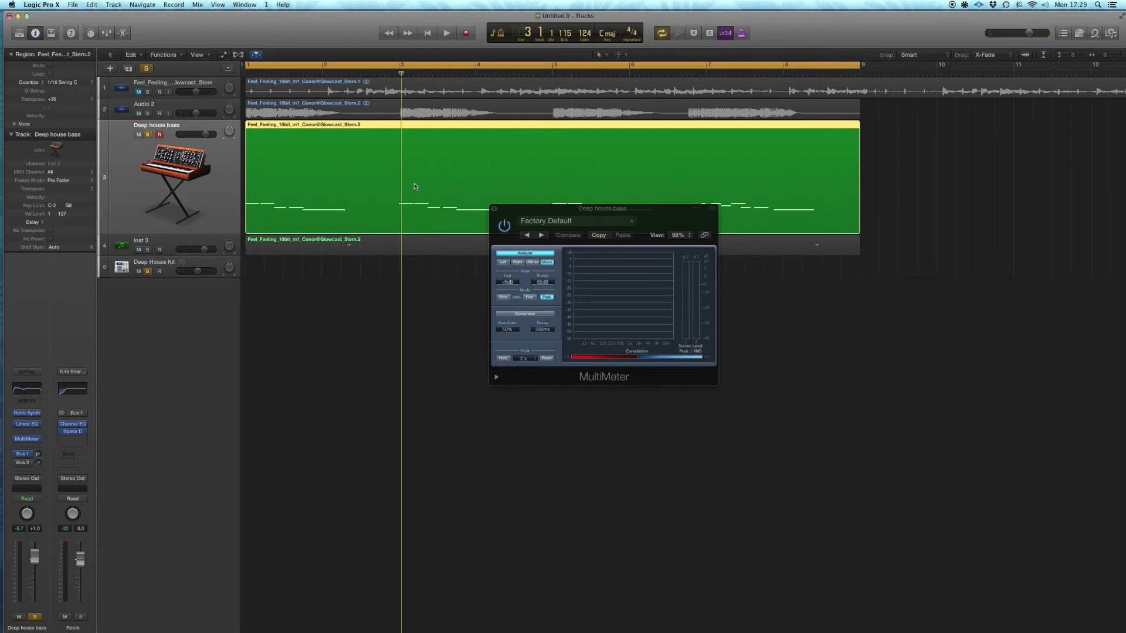
{"action": "key", "text": "Return"}
{"action": "key", "text": "space"}
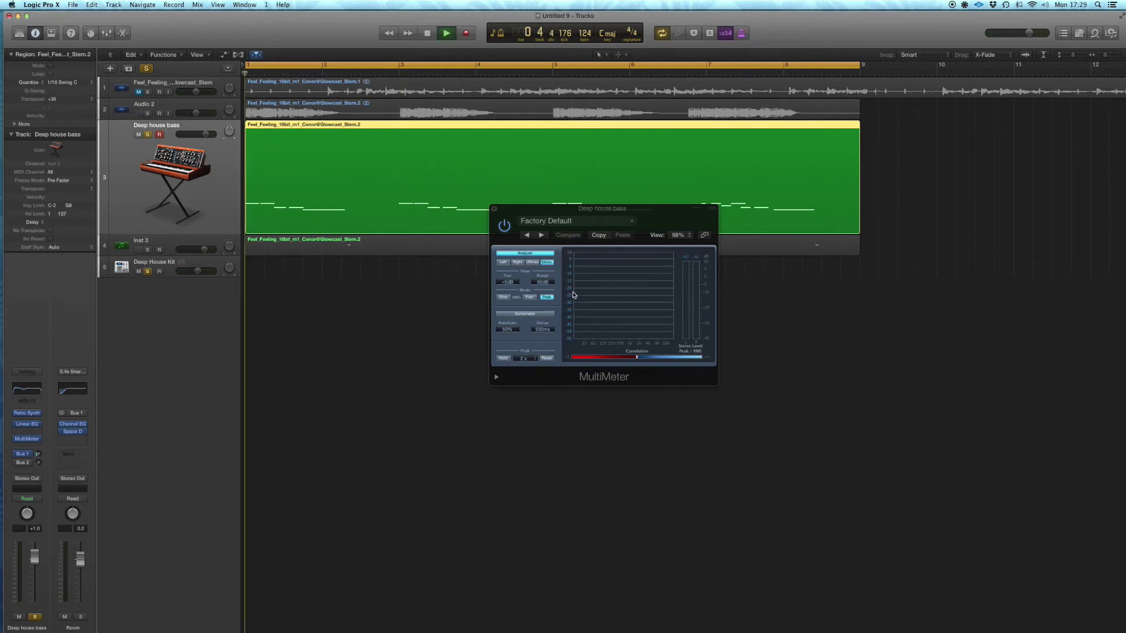
- In the bass track's Linear Phase EQ, try the low cut at 74 Hz, settle it at 30 Hz, and move the window aside
{"action": "left_click", "coordinate": [27, 424]}
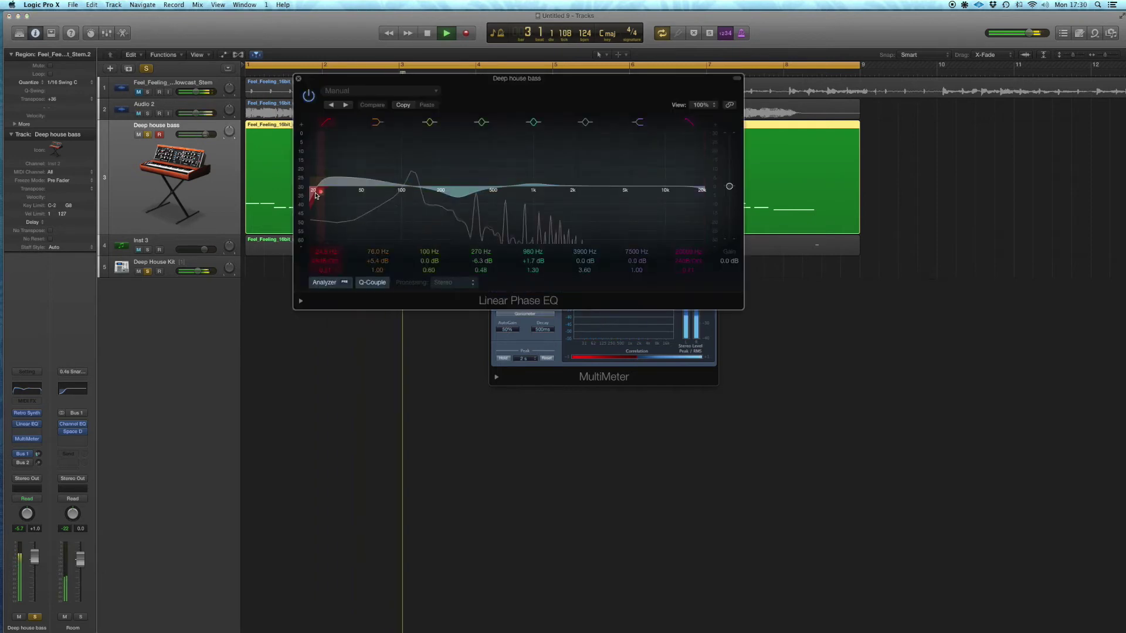
{"action": "left_click_drag", "start_coordinate": [320, 191], "coordinate": [386, 194]}
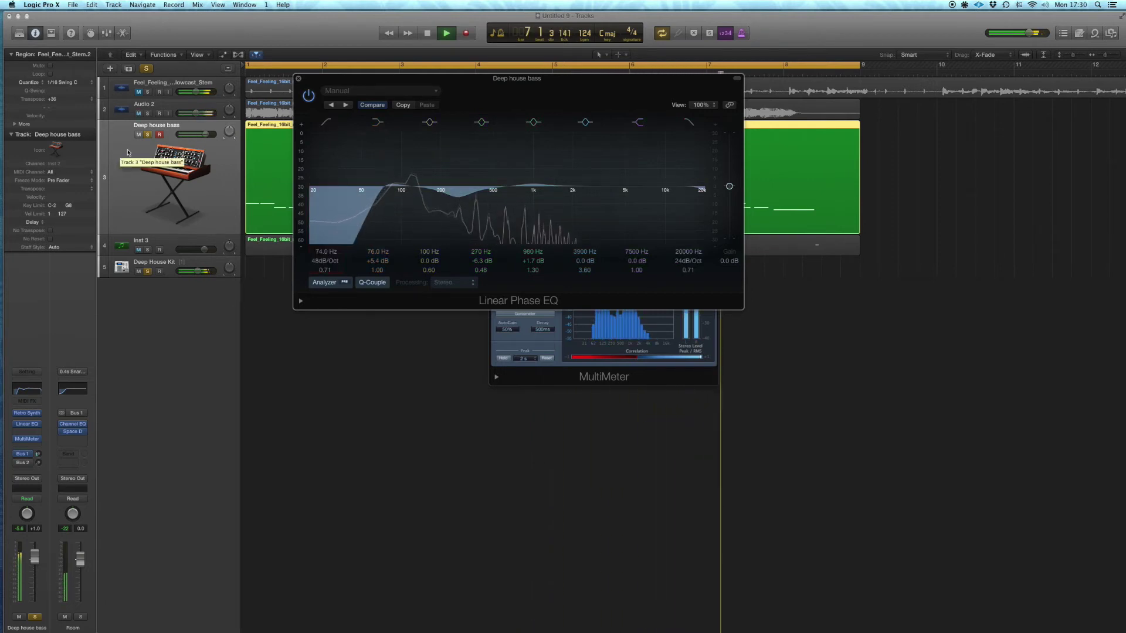
{"action": "left_click_drag", "start_coordinate": [383, 195], "coordinate": [327, 195]}
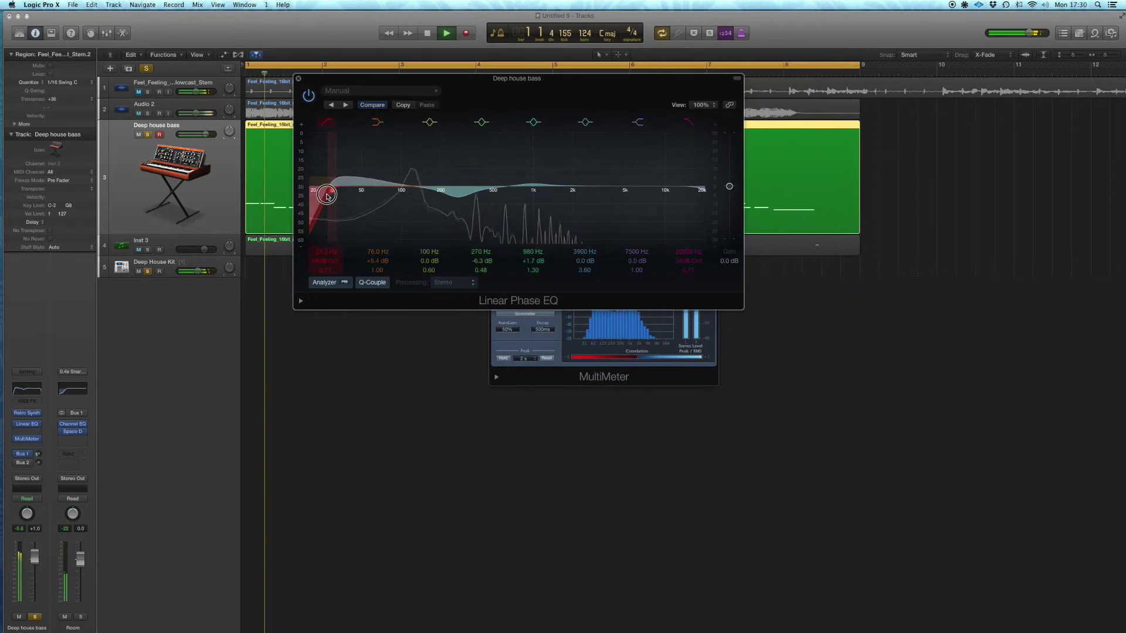
{"action": "left_click_drag", "start_coordinate": [328, 78], "coordinate": [466, 256]}
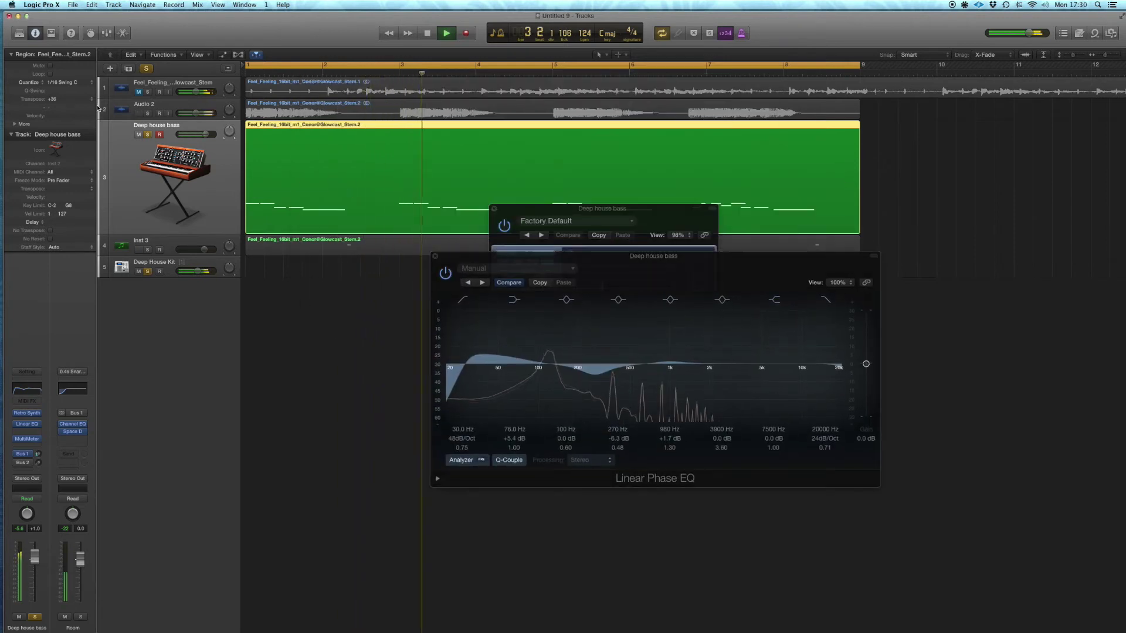
- Transpose the Deep house bass region to +24 and close the EQ and MultiMeter windows
{"action": "left_click", "coordinate": [70, 99]}
{"action": "left_click", "coordinate": [80, 110]}
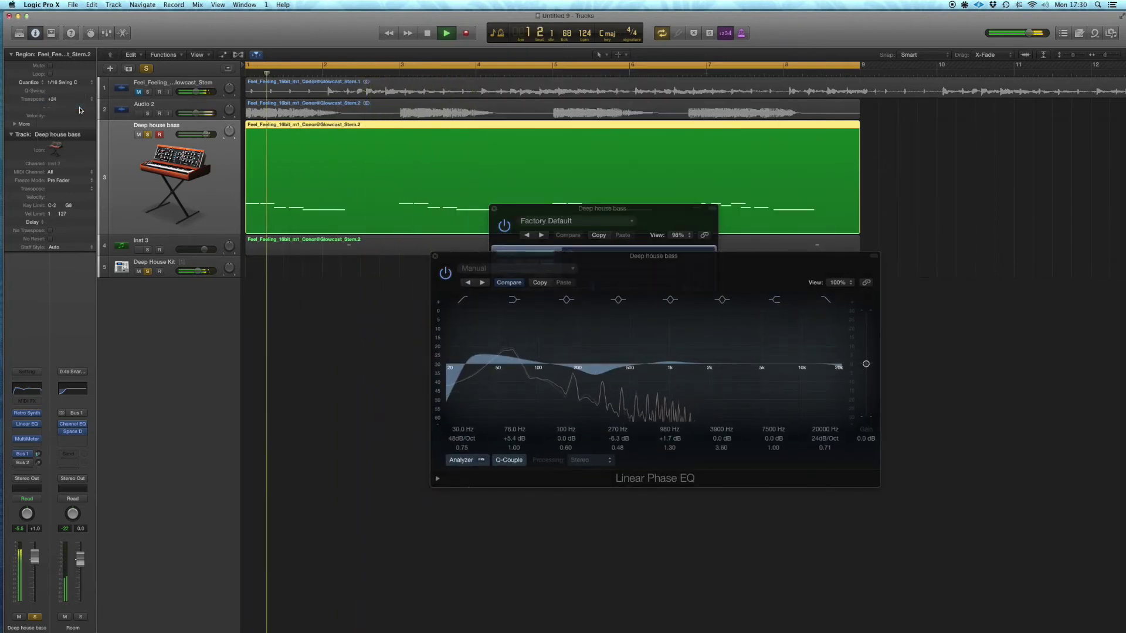
{"action": "left_click", "coordinate": [436, 256]}
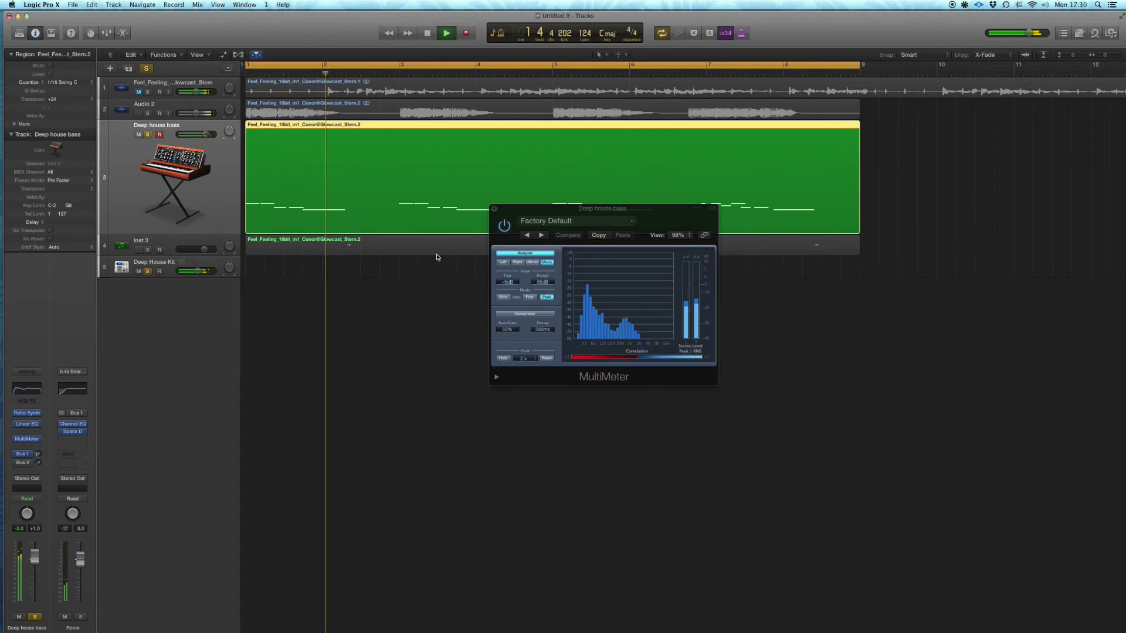
{"action": "left_click", "coordinate": [494, 208]}
{"action": "left_click", "coordinate": [430, 308]}
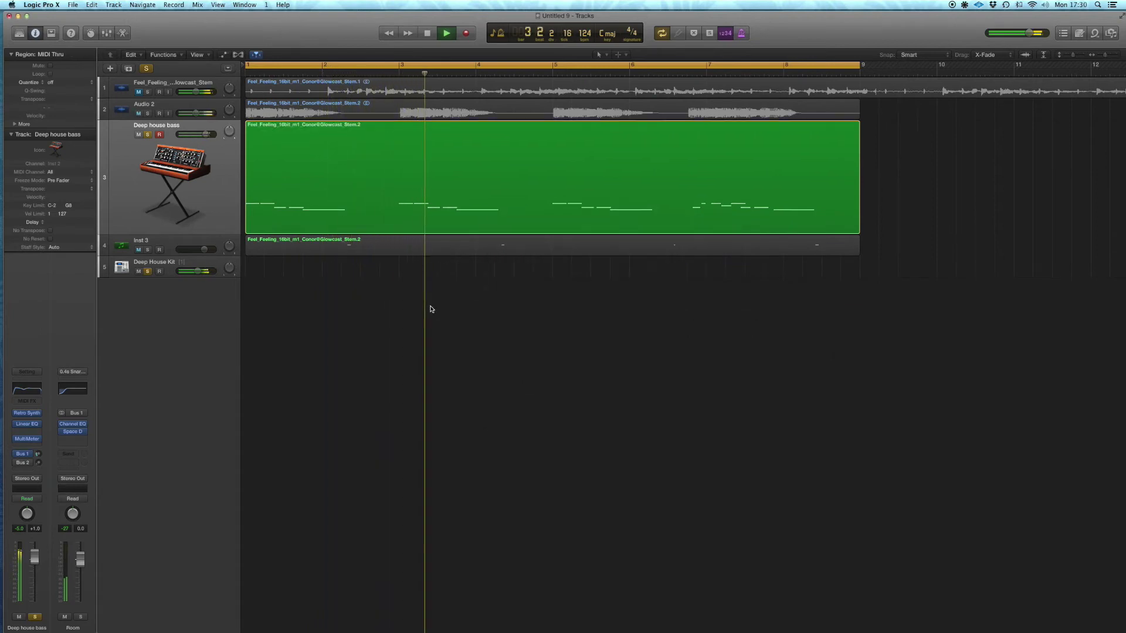
- Select the Inst 3 track and solo it
{"action": "key", "text": "super+Left"}
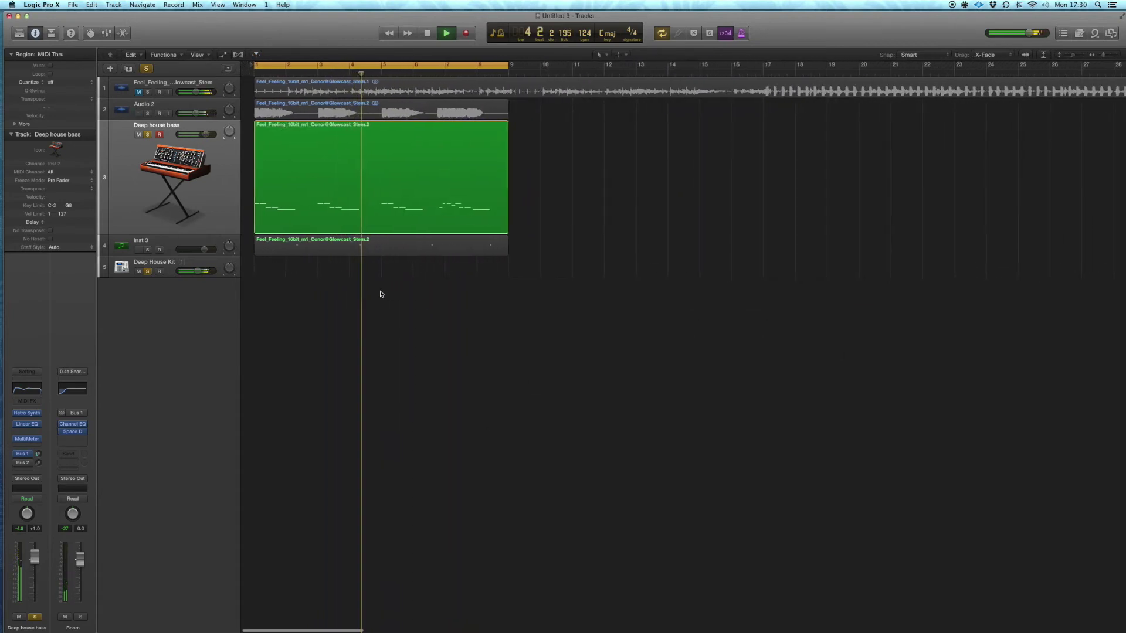
{"action": "left_click", "coordinate": [193, 240]}
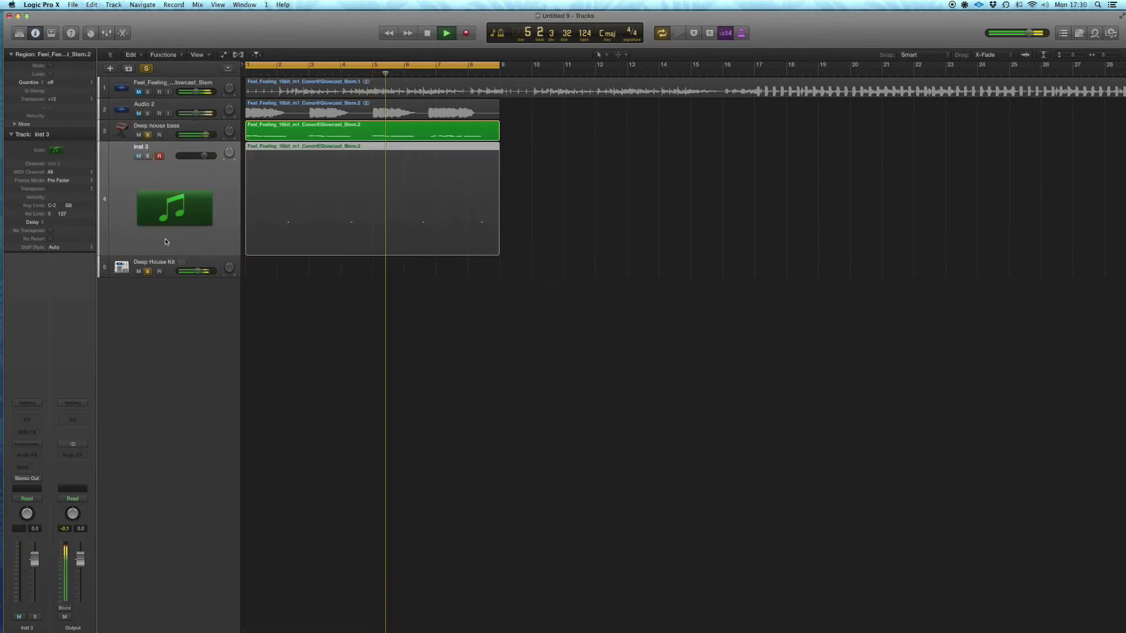
{"action": "left_click", "coordinate": [143, 175]}
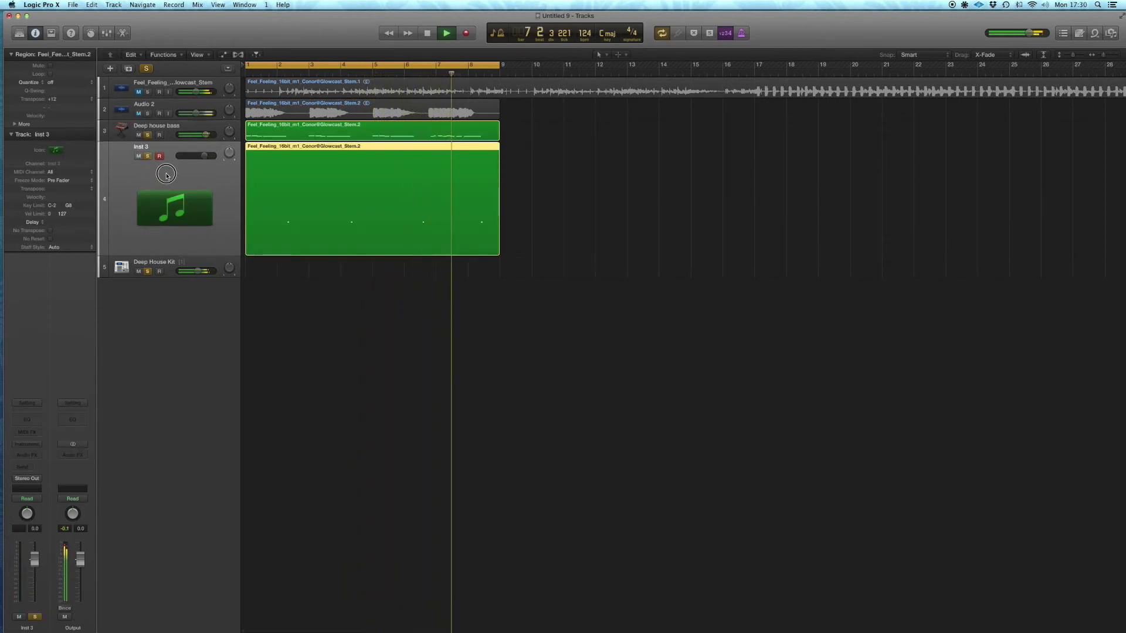
- Load the ES1 synthesizer on the Inst 3 track with the Acidy lead preset and place its window clear of the regions
{"action": "left_click", "coordinate": [36, 444]}
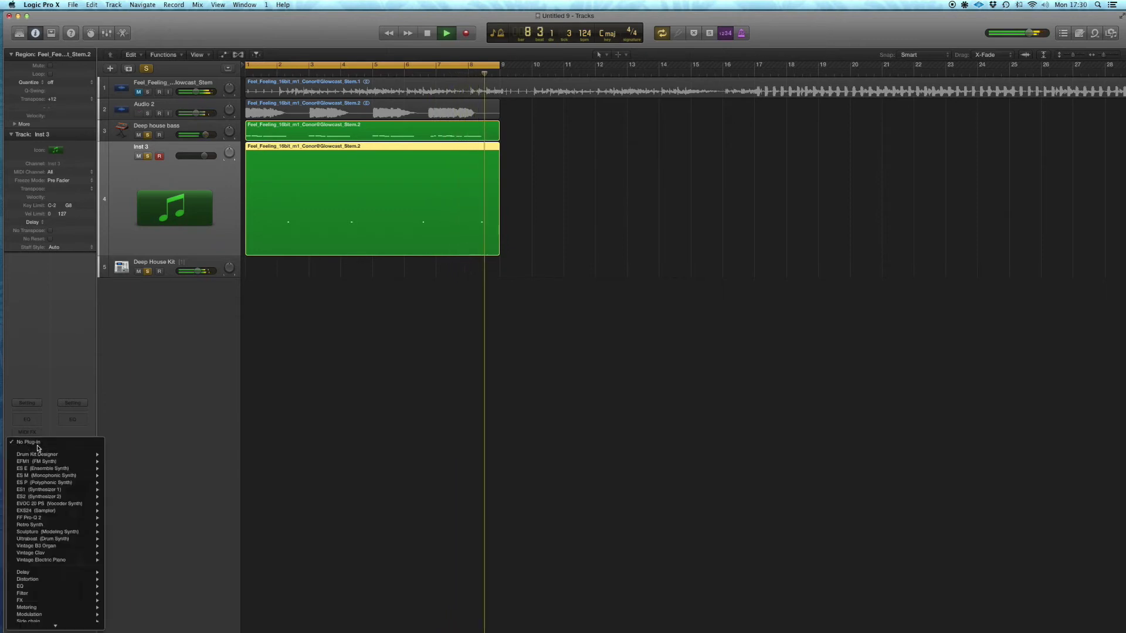
{"action": "mouse_move", "coordinate": [88, 490]}
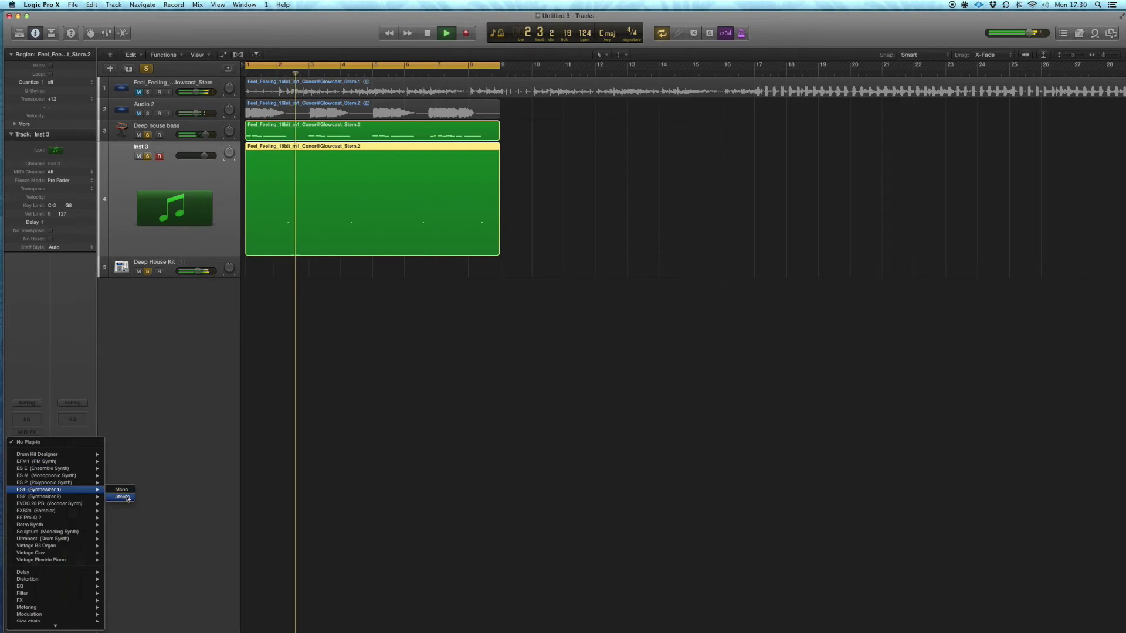
{"action": "left_click", "coordinate": [121, 491]}
{"action": "left_click_drag", "start_coordinate": [176, 54], "coordinate": [387, 113]}
{"action": "left_click", "coordinate": [321, 109]}
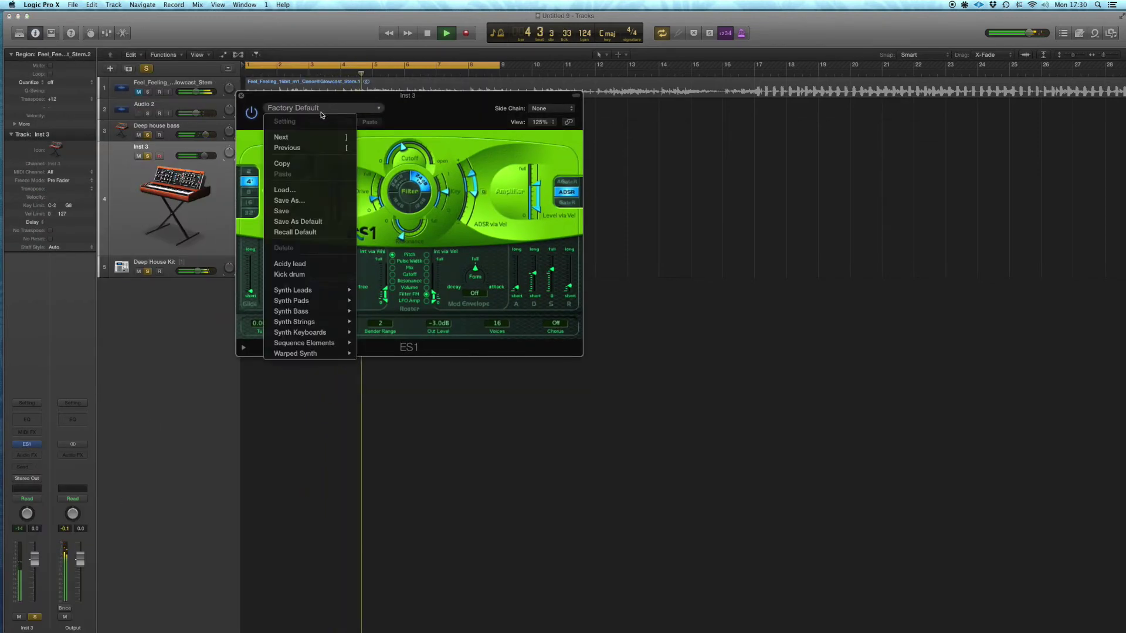
{"action": "left_click", "coordinate": [323, 264]}
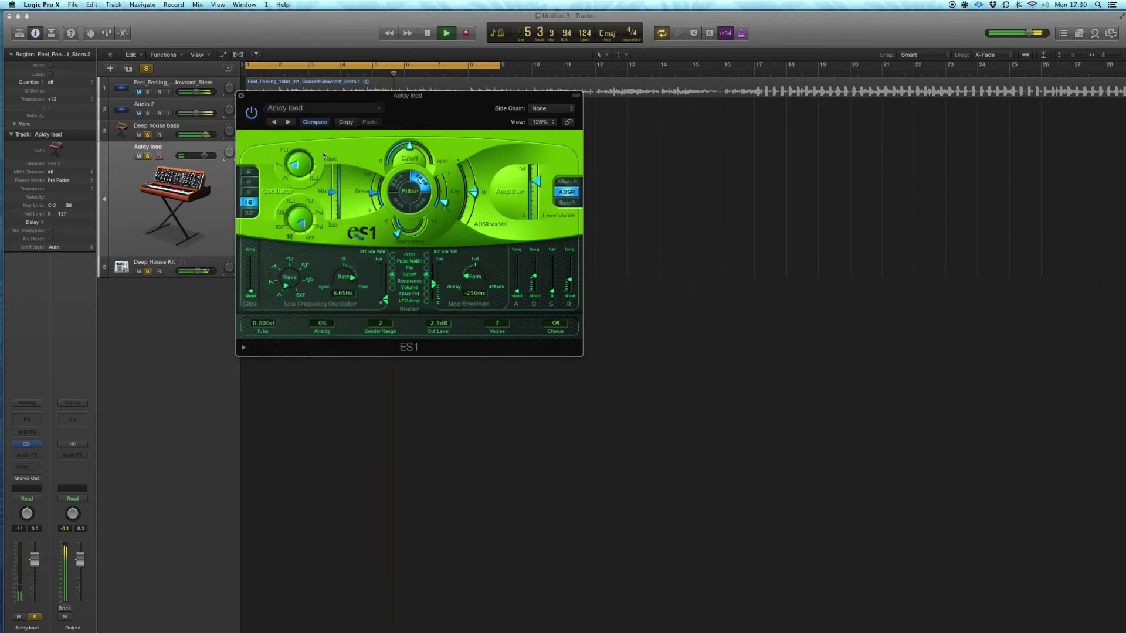
{"action": "left_click_drag", "start_coordinate": [322, 103], "coordinate": [717, 219]}
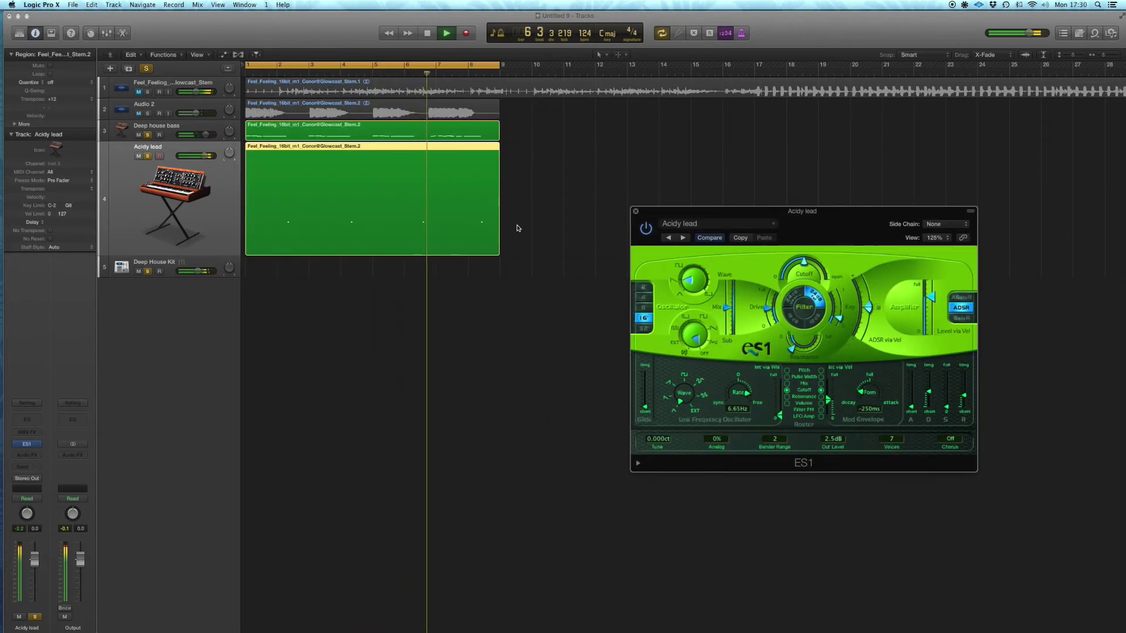
- Lower the Acidy lead track's volume to -2.0 dB and shift all notes in its region slightly earlier
{"action": "left_click", "coordinate": [351, 239]}
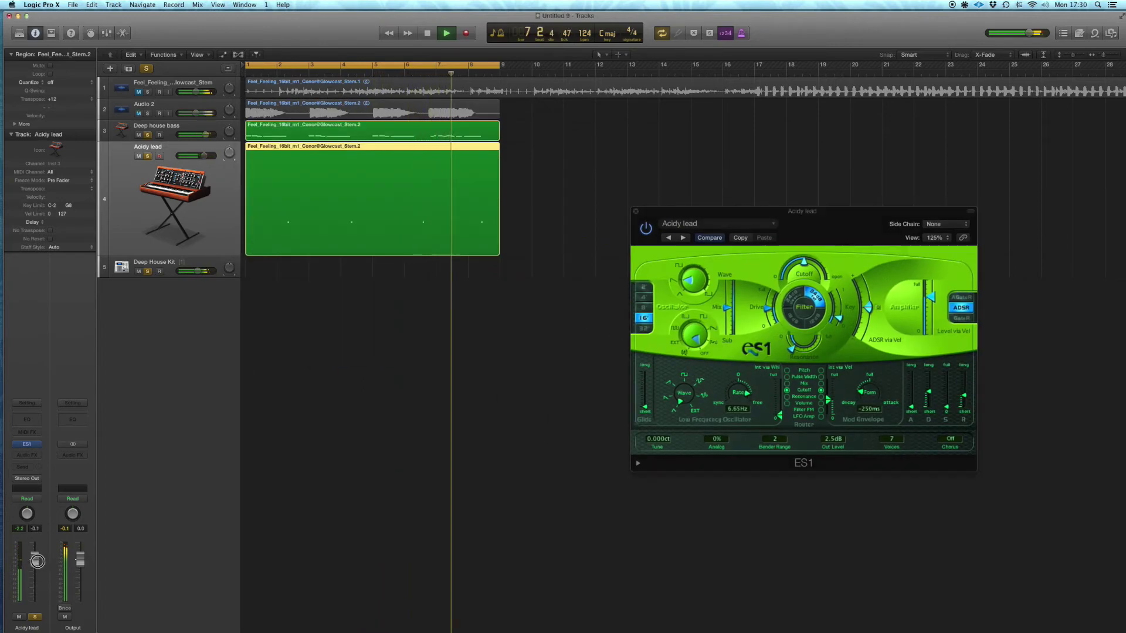
{"action": "double_click", "coordinate": [351, 239]}
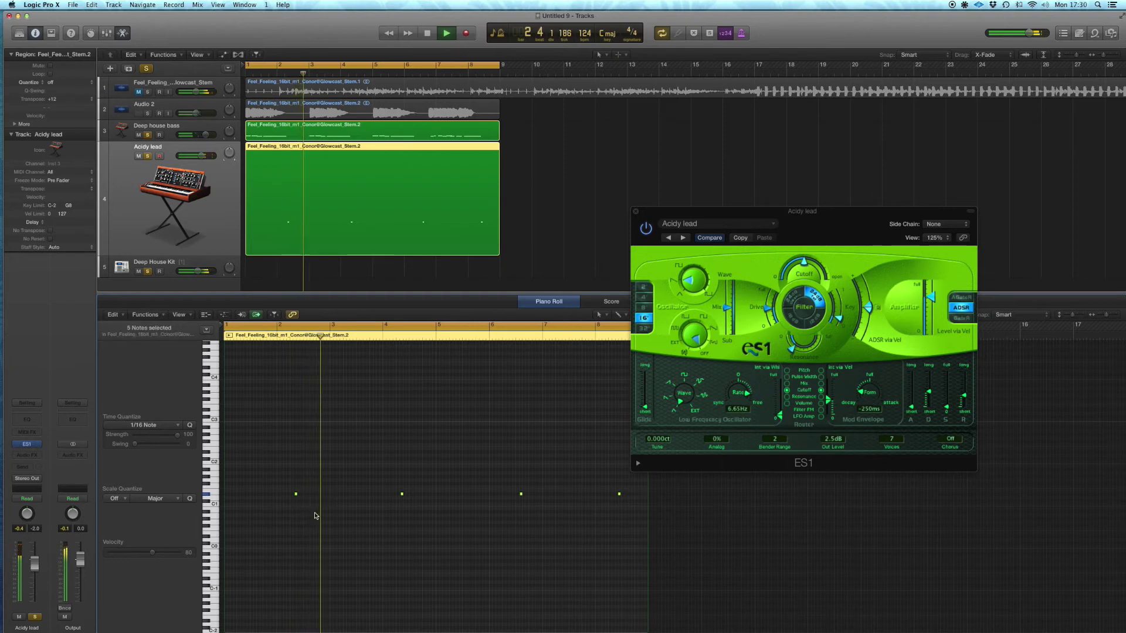
{"action": "key", "text": "super+a"}
{"action": "key", "text": "z"}
{"action": "scroll", "coordinate": [316, 516], "scroll_direction": "left", "scroll_amount": 4}
{"action": "left_click_drag", "start_coordinate": [423, 496], "coordinate": [404, 496]}
{"action": "key", "text": "z"}
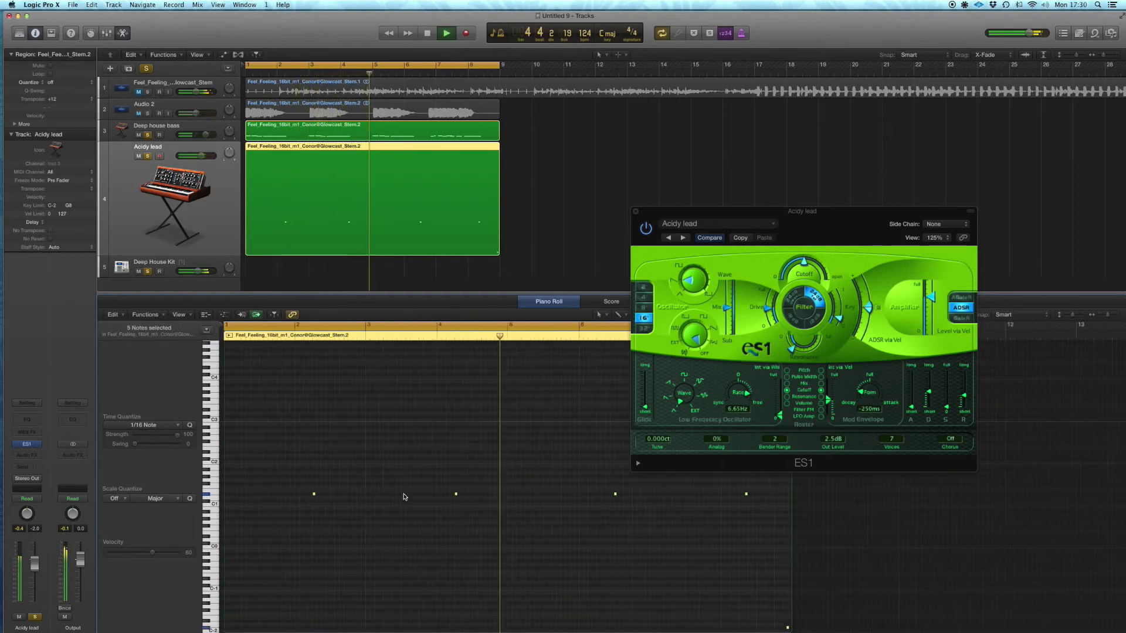
{"action": "left_click", "coordinate": [809, 627]}
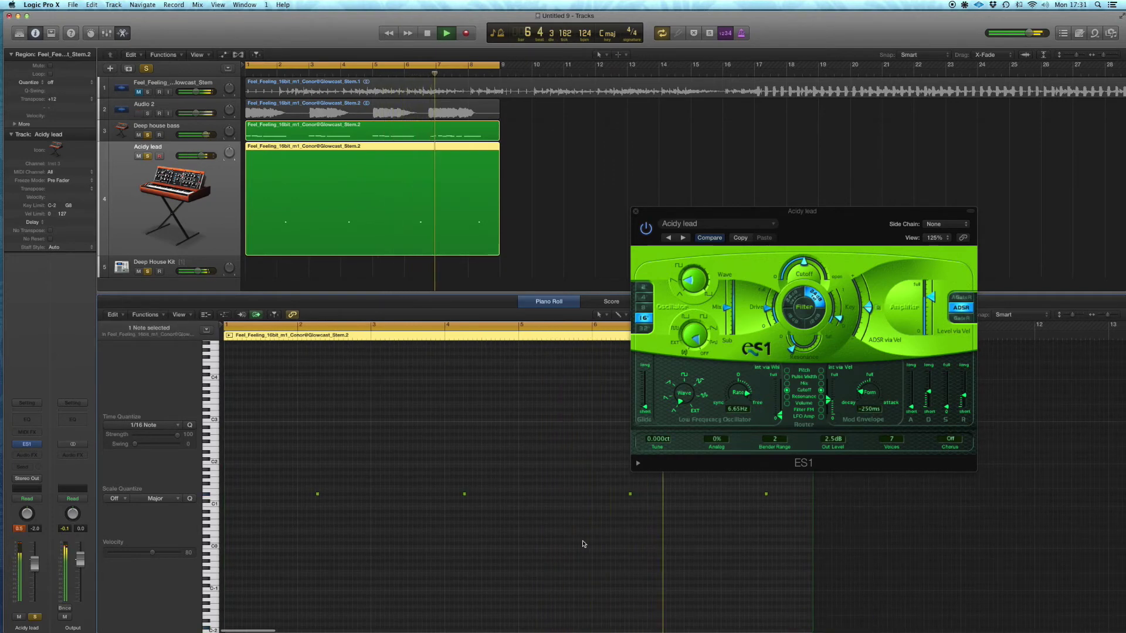
- Insert the Echo delay effect on the Acidy lead track
{"action": "left_click", "coordinate": [39, 458]}
{"action": "mouse_move", "coordinate": [47, 503]}
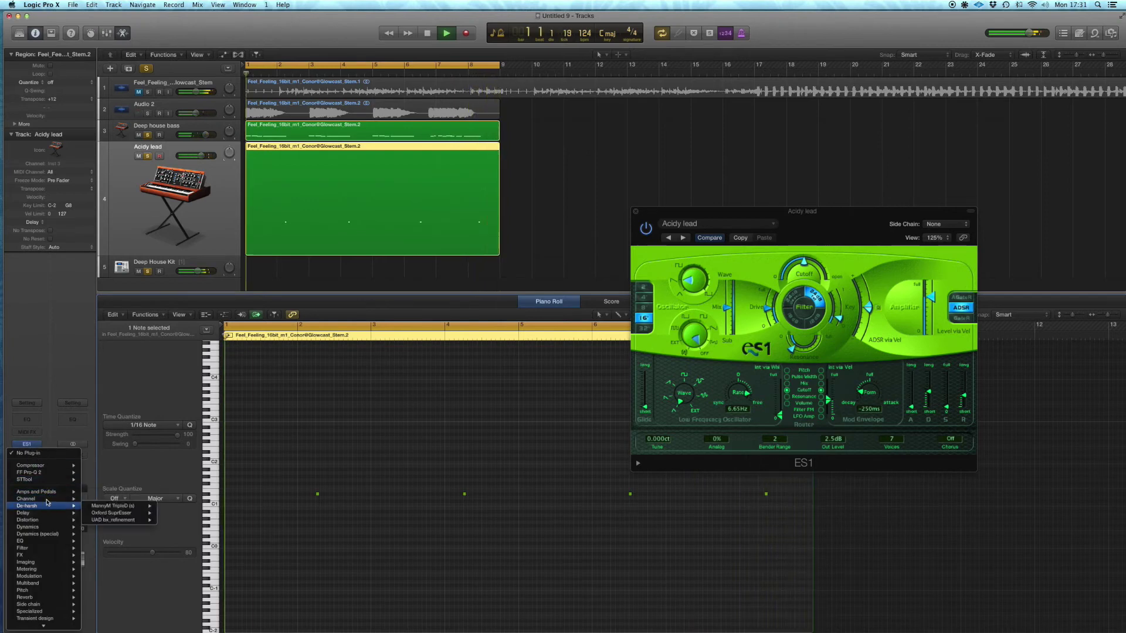
{"action": "mouse_move", "coordinate": [129, 514]}
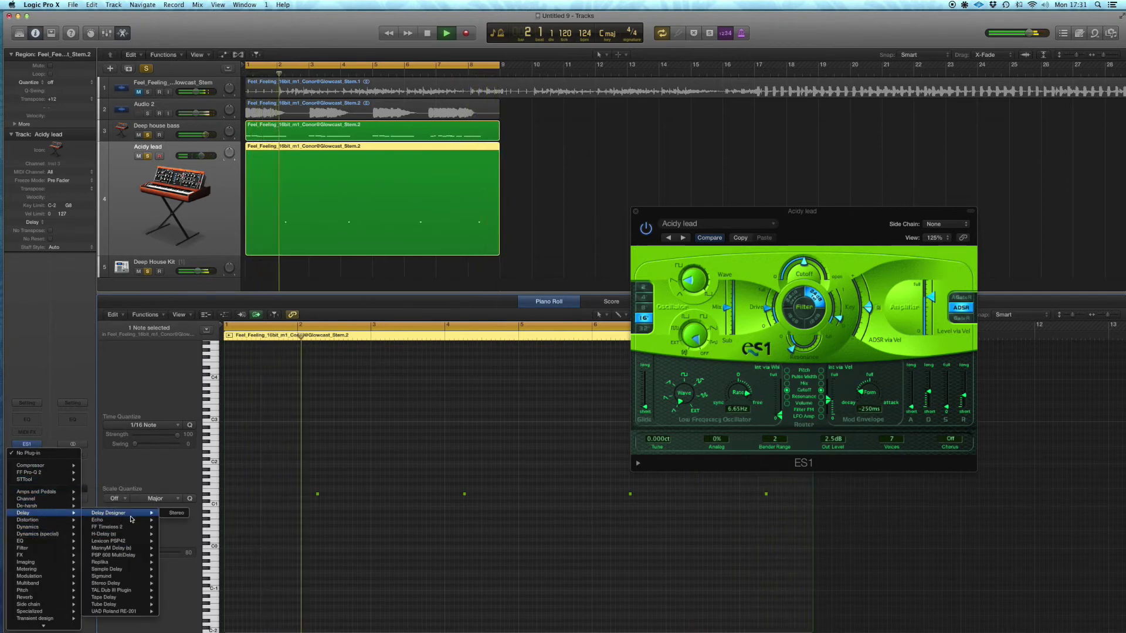
{"action": "left_click", "coordinate": [176, 520]}
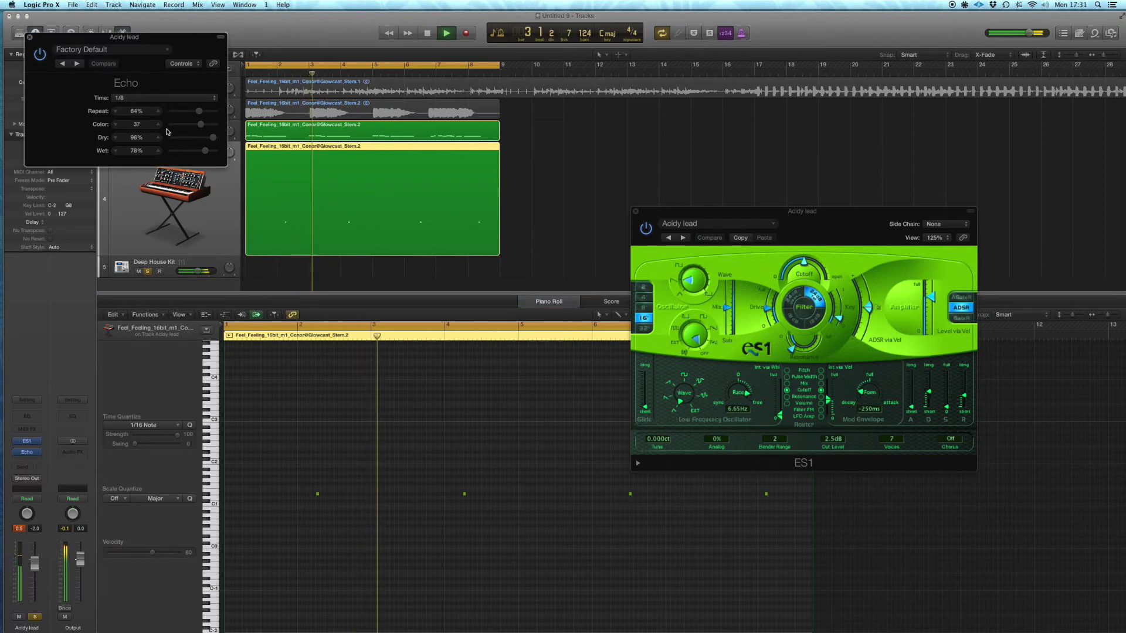
- Set the Echo to 55% repeat, color 47, 100% dry and 63% wet, and close its window
{"action": "left_click_drag", "start_coordinate": [212, 138], "coordinate": [222, 142]}
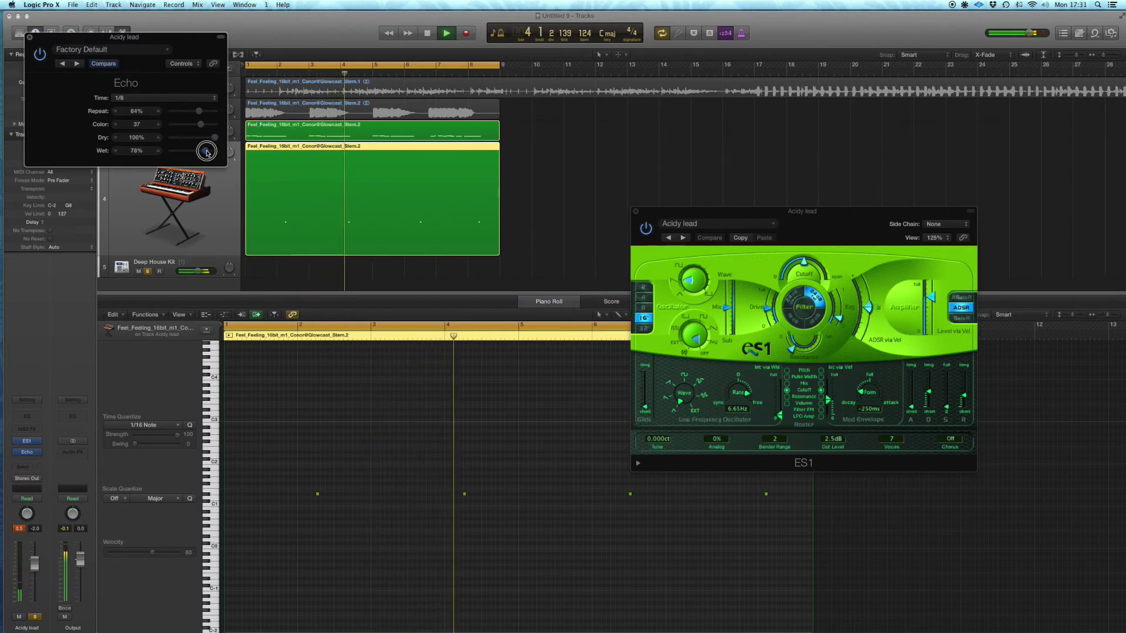
{"action": "left_click_drag", "start_coordinate": [210, 150], "coordinate": [205, 127]}
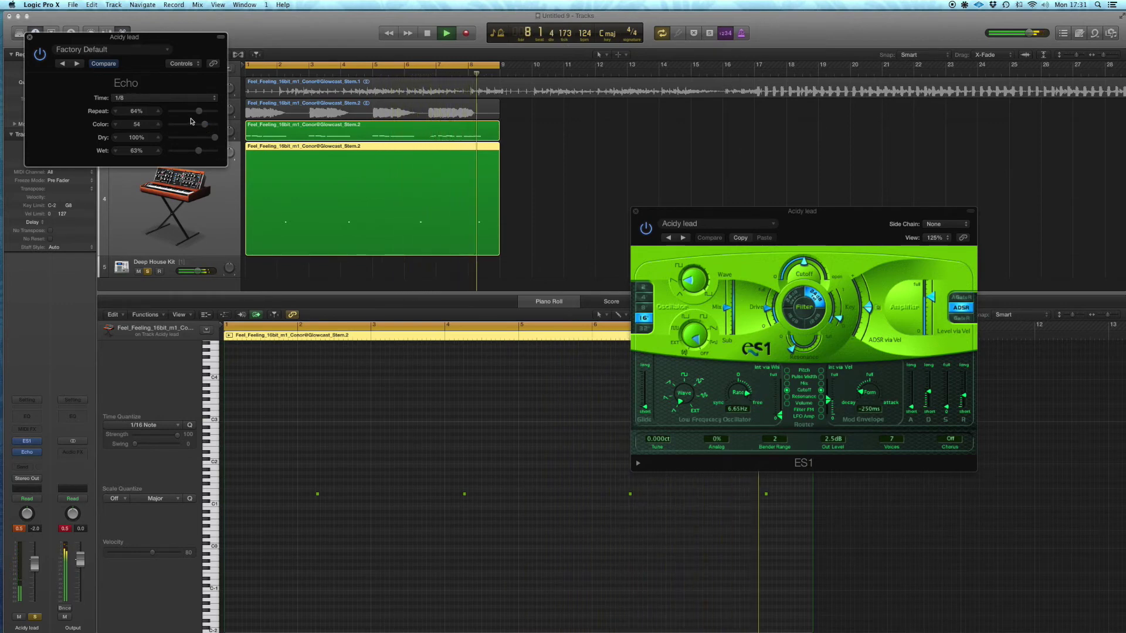
{"action": "left_click_drag", "start_coordinate": [195, 113], "coordinate": [205, 126]}
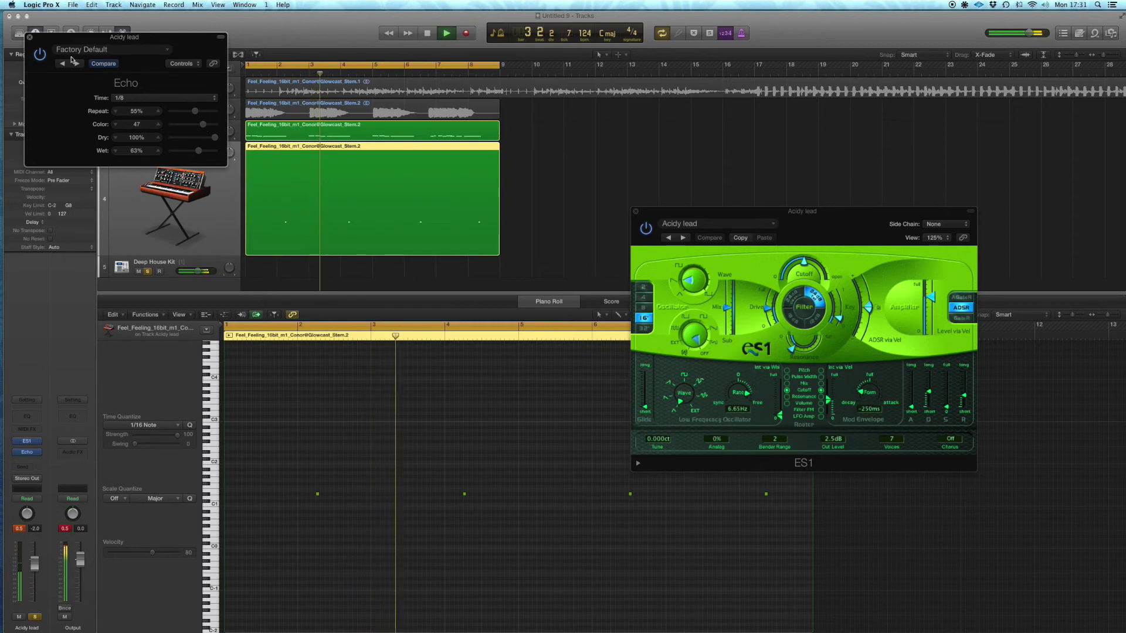
{"action": "left_click", "coordinate": [30, 37]}
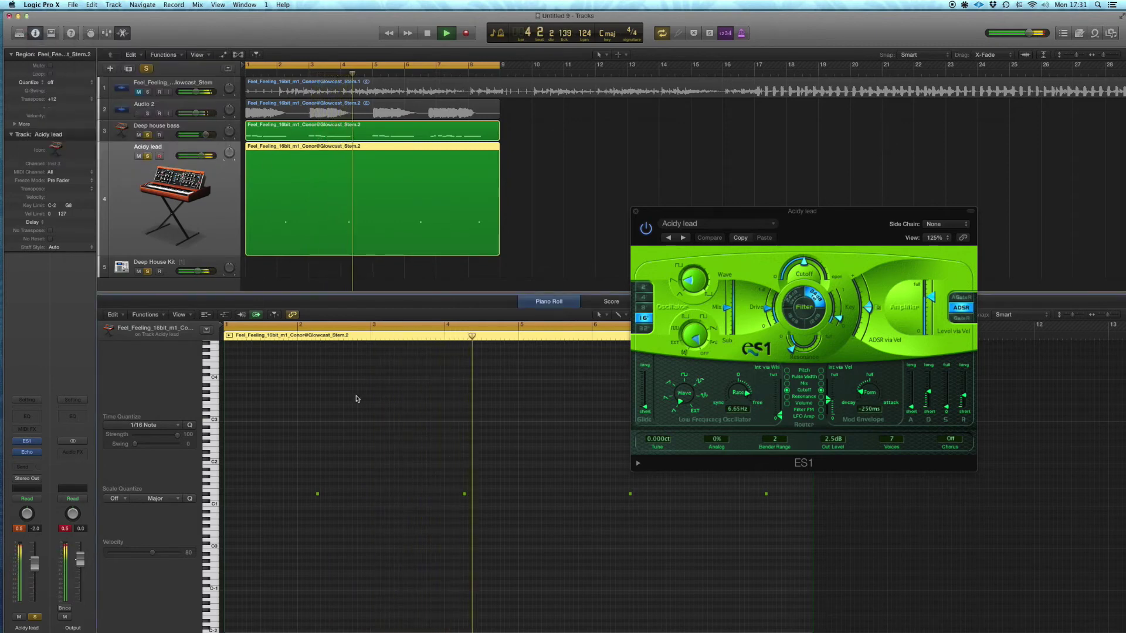
- Raise the four Acidy lead notes to A#1 and place copies of them slightly earlier at the original lower pitch
{"action": "left_click_drag", "start_coordinate": [305, 481], "coordinate": [804, 535]}
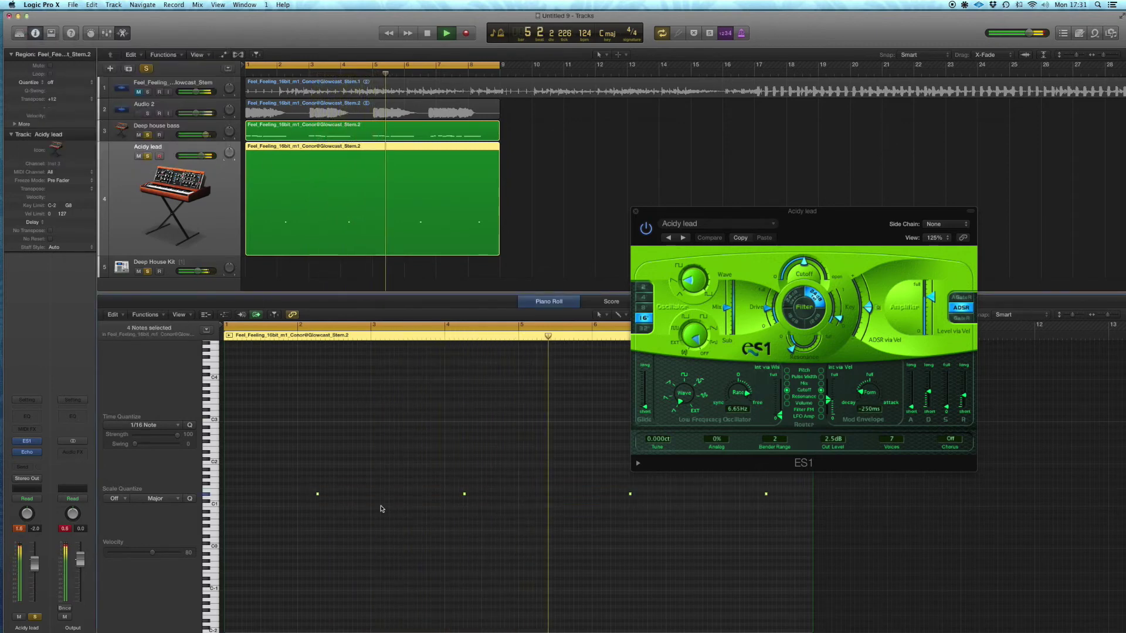
{"action": "left_click_drag", "start_coordinate": [316, 494], "coordinate": [318, 472]}
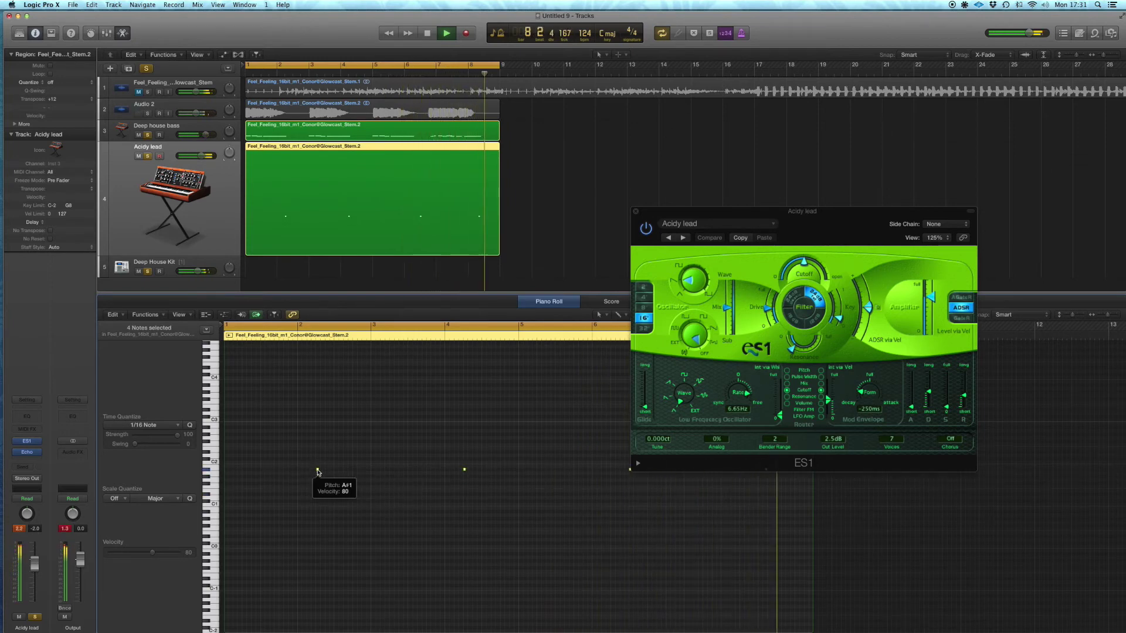
{"action": "left_click_drag", "start_coordinate": [317, 471], "coordinate": [307, 492]}
{"action": "left_click_drag", "start_coordinate": [302, 496], "coordinate": [300, 495]}
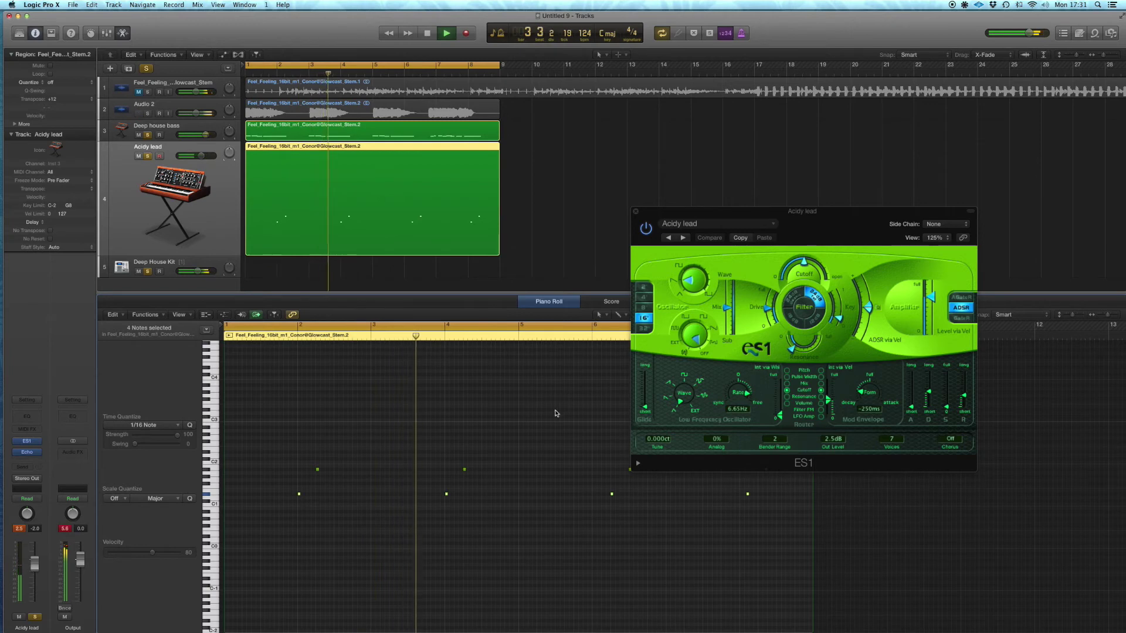
- Quantize the Acidy lead region to 1/16 Swing C, lower its upper row of notes a few semitones, and hide the ES1 window
{"action": "left_click", "coordinate": [83, 82]}
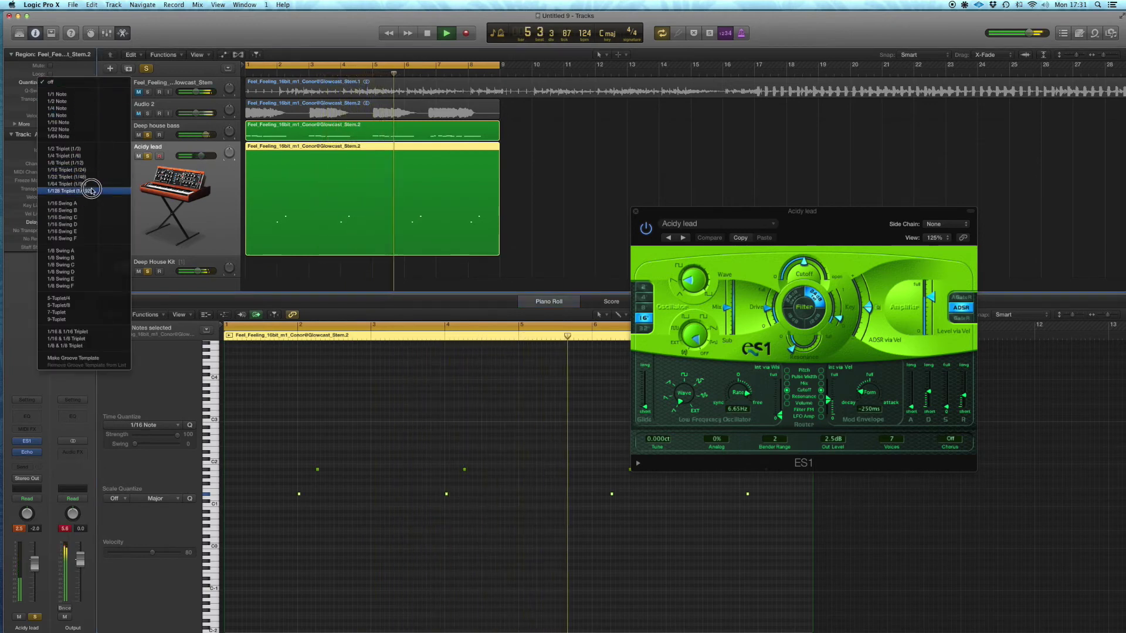
{"action": "left_click", "coordinate": [88, 217]}
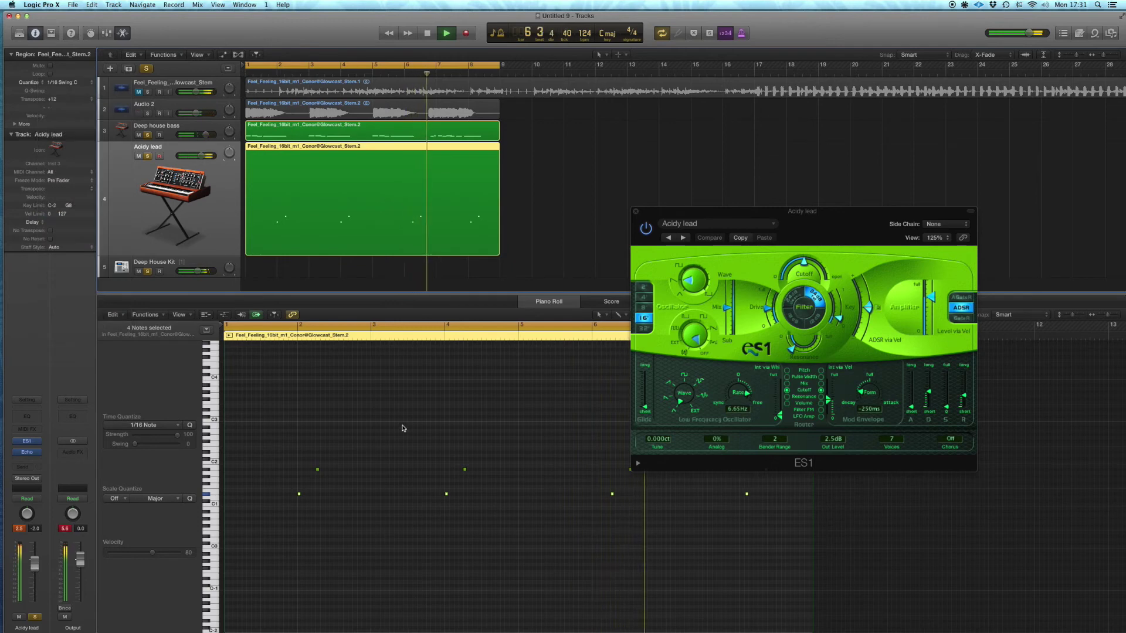
{"action": "left_click", "coordinate": [207, 470]}
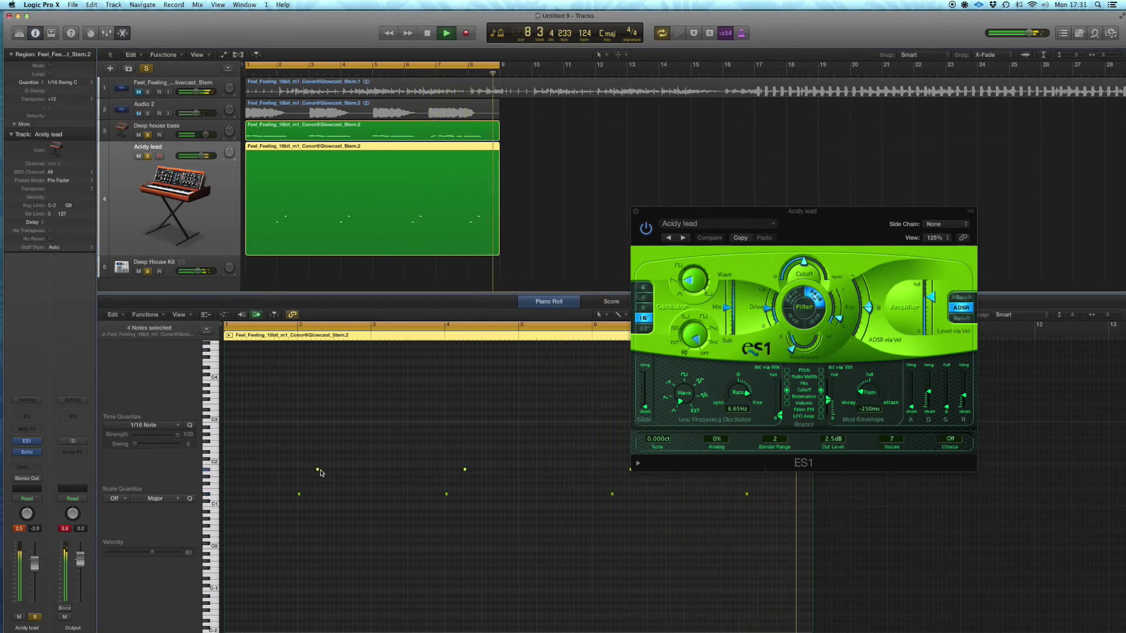
{"action": "key", "text": "super+Right"}
{"action": "mouse_move", "coordinate": [393, 469]}
{"action": "left_mouse_down"}
{"action": "mouse_move", "coordinate": [393, 496]}
{"action": "mouse_move", "coordinate": [393, 486]}
{"action": "left_mouse_up"}
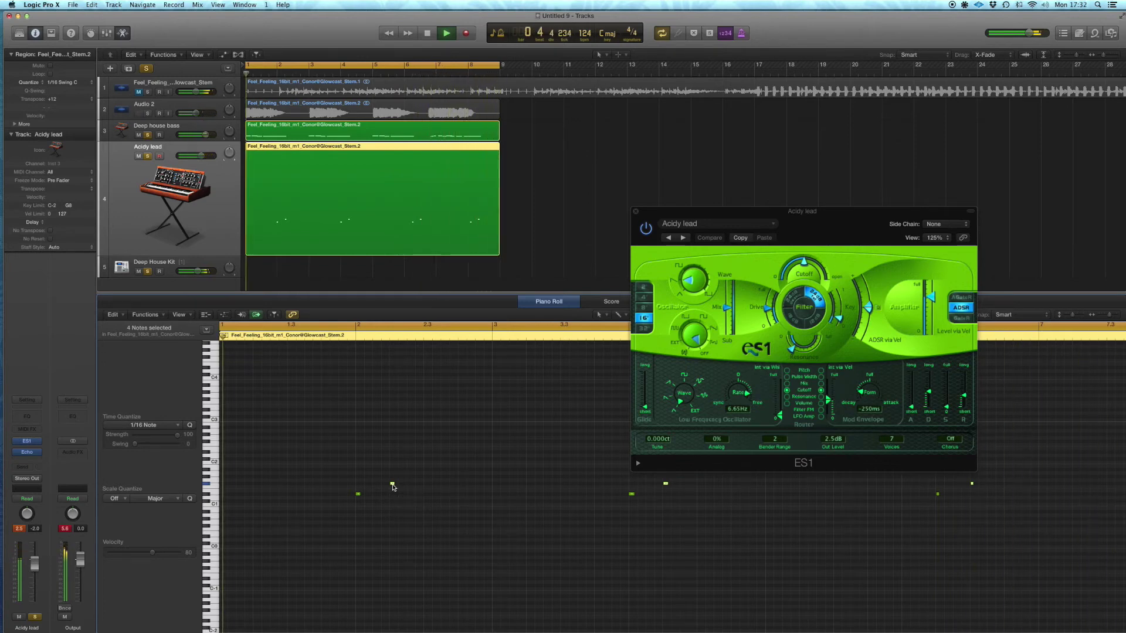
{"action": "key", "text": "v"}
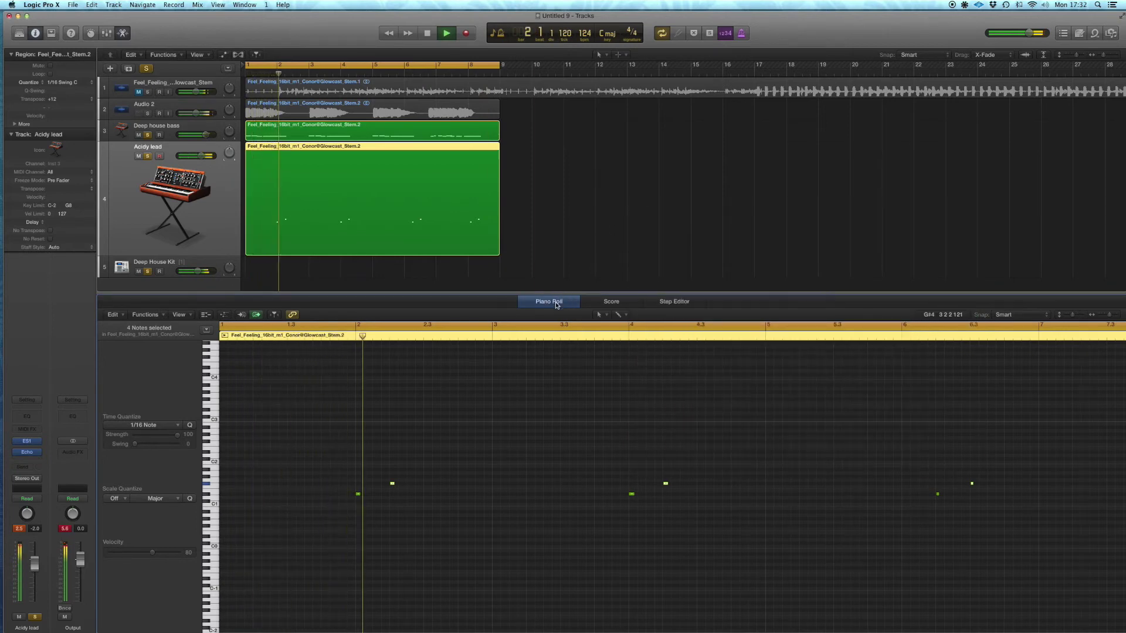
- Stop playback, inspect the Deep house bass region's notes in the Piano Roll, close the editor and resume playback
{"action": "key", "text": "e"}
{"action": "left_click", "coordinate": [490, 311]}
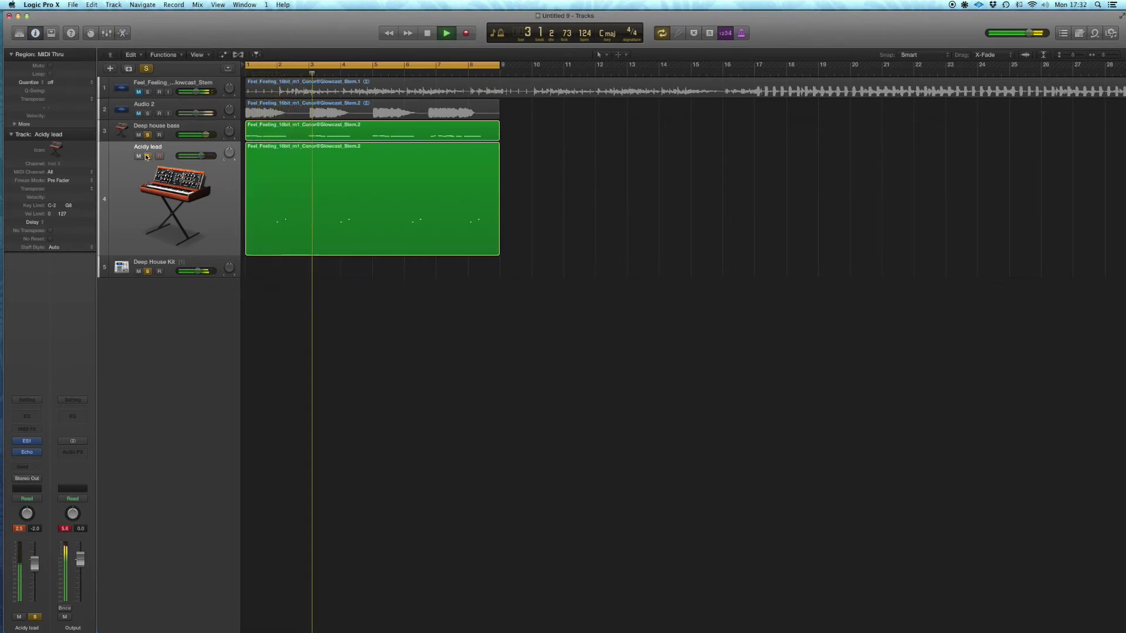
{"action": "key", "text": "space"}
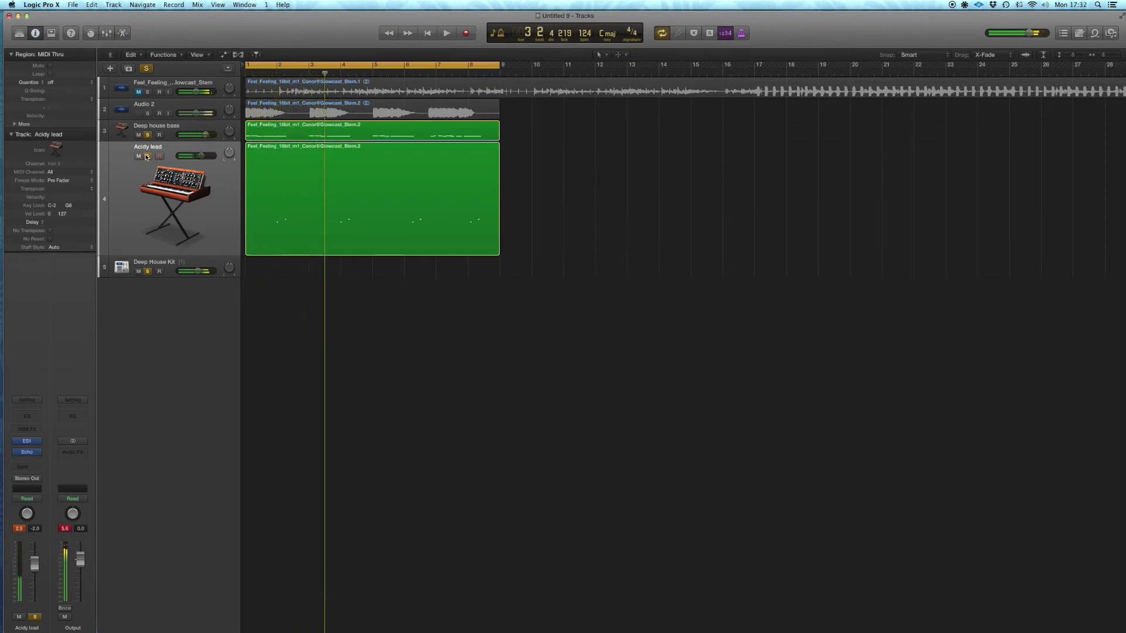
{"action": "left_click", "coordinate": [299, 135]}
{"action": "key", "text": "e"}
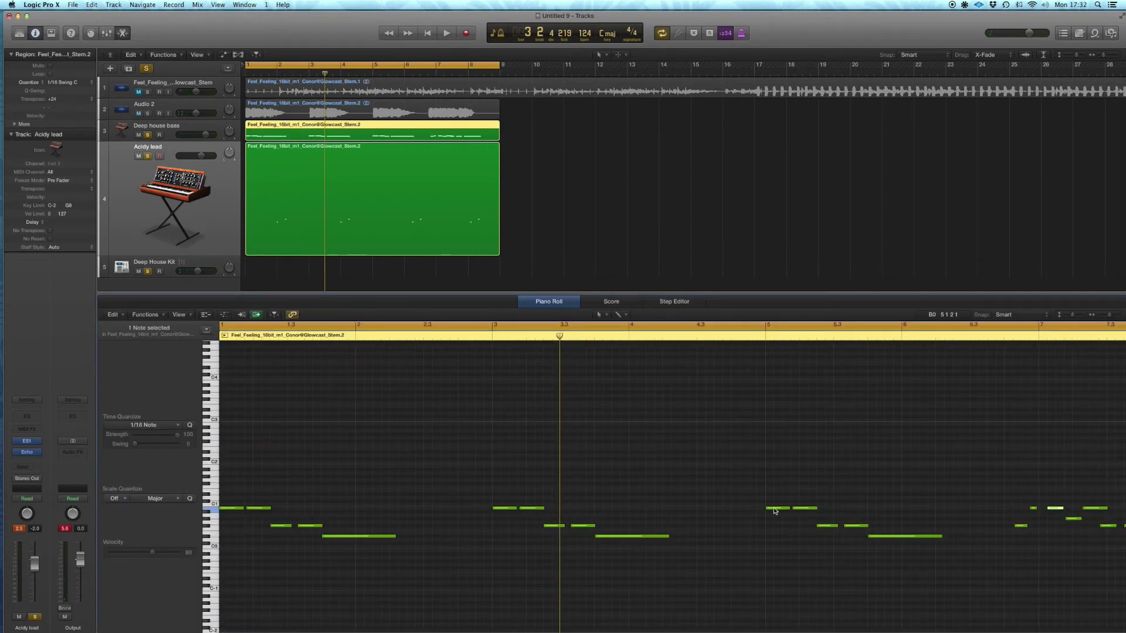
{"action": "left_click", "coordinate": [556, 302]}
{"action": "key", "text": "space"}
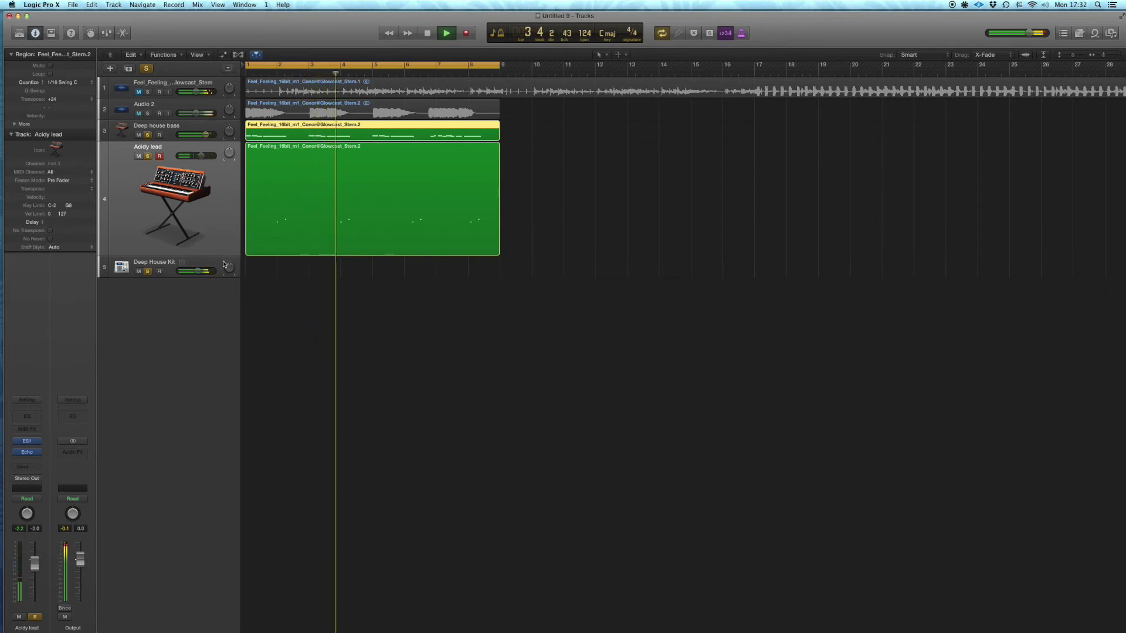
- Turn off soloing for all tracks, show the mixer and stop playback
{"action": "left_click", "coordinate": [146, 68]}
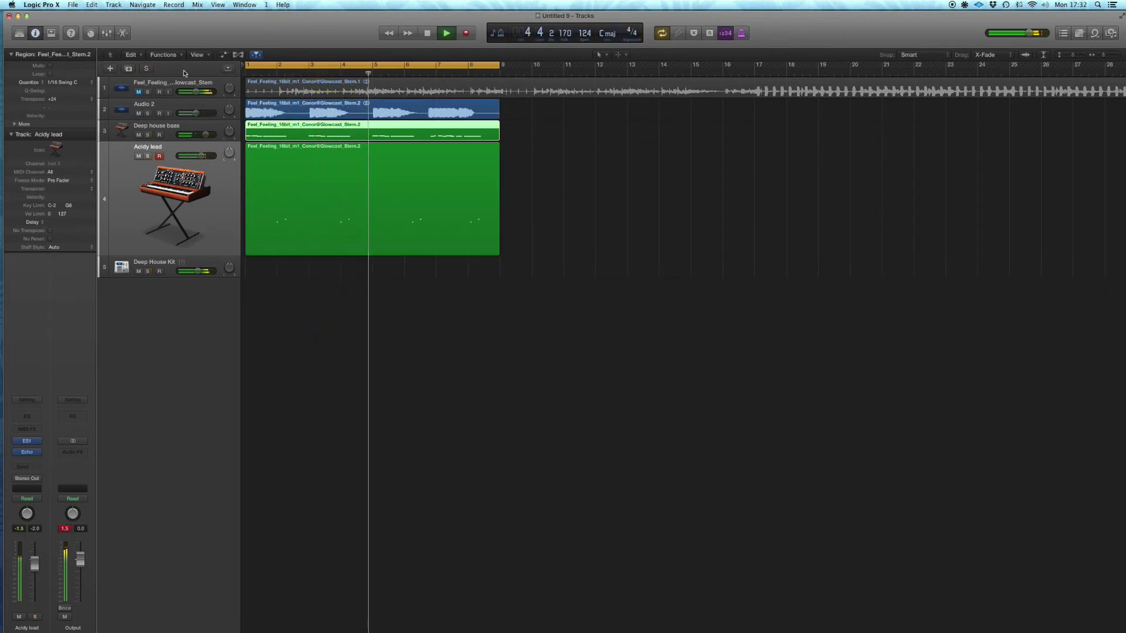
{"action": "left_click", "coordinate": [322, 205]}
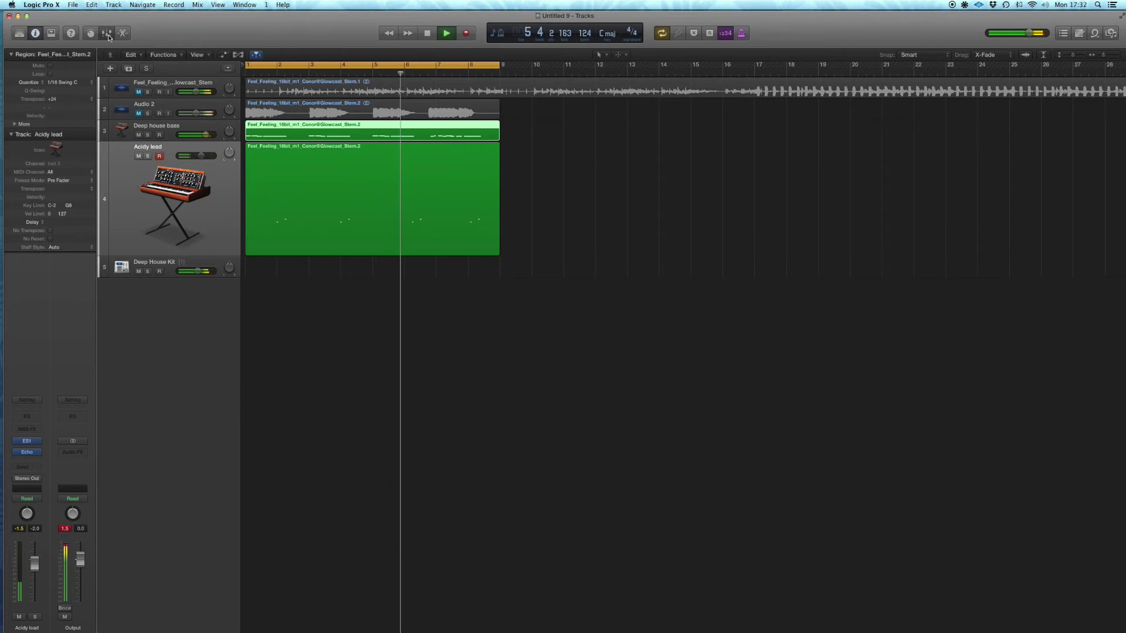
{"action": "key", "text": "x"}
{"action": "key", "text": "space"}
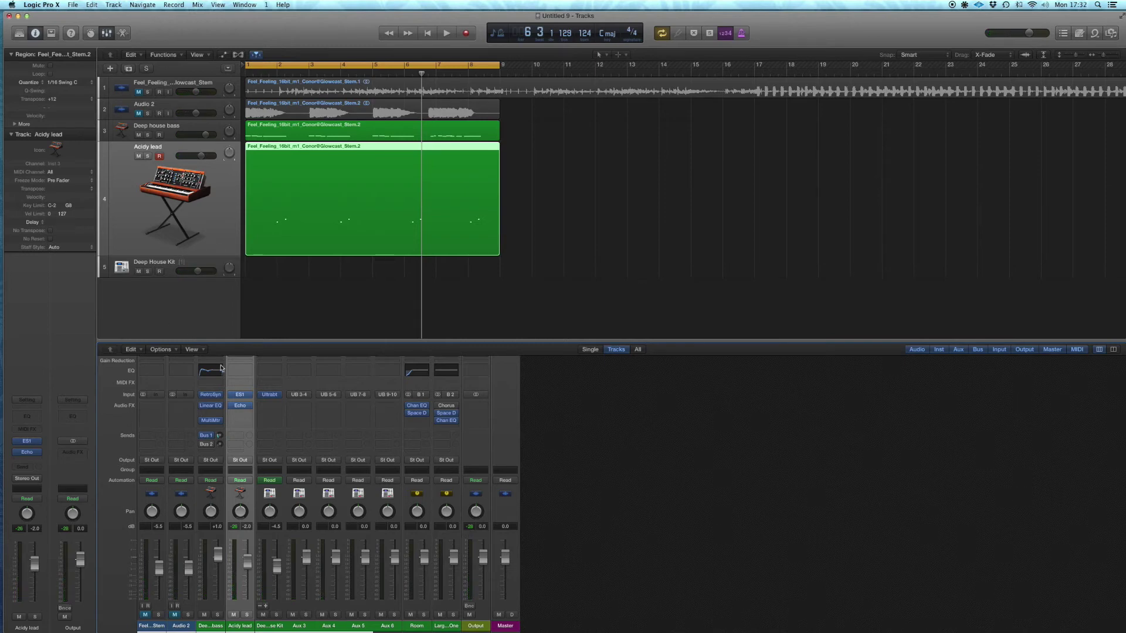
- Create an auxiliary channel strip fed by Ableton Live's RW:Mix L/R and set its volume to about -2.9 dB
{"action": "left_click", "coordinate": [166, 350]}
{"action": "left_click", "coordinate": [187, 360]}
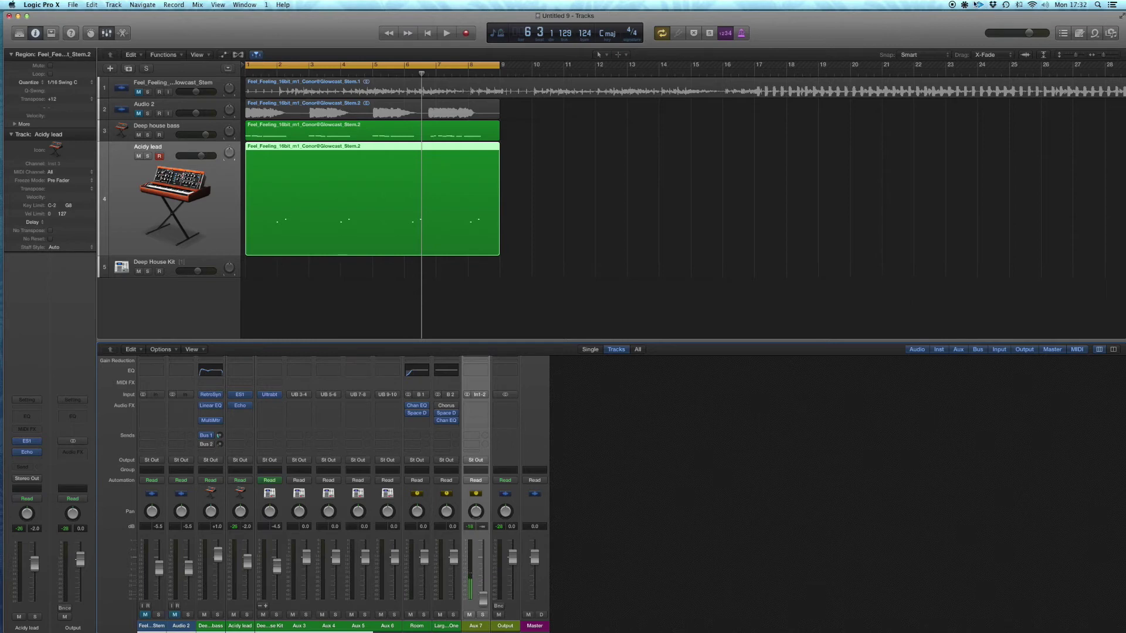
{"action": "left_click_drag", "start_coordinate": [484, 597], "coordinate": [487, 592]}
{"action": "left_click", "coordinate": [479, 395]}
{"action": "mouse_move", "coordinate": [500, 433]}
{"action": "left_click", "coordinate": [585, 408]}
{"action": "left_click_drag", "start_coordinate": [484, 595], "coordinate": [493, 527]}
{"action": "left_click", "coordinate": [531, 289]}
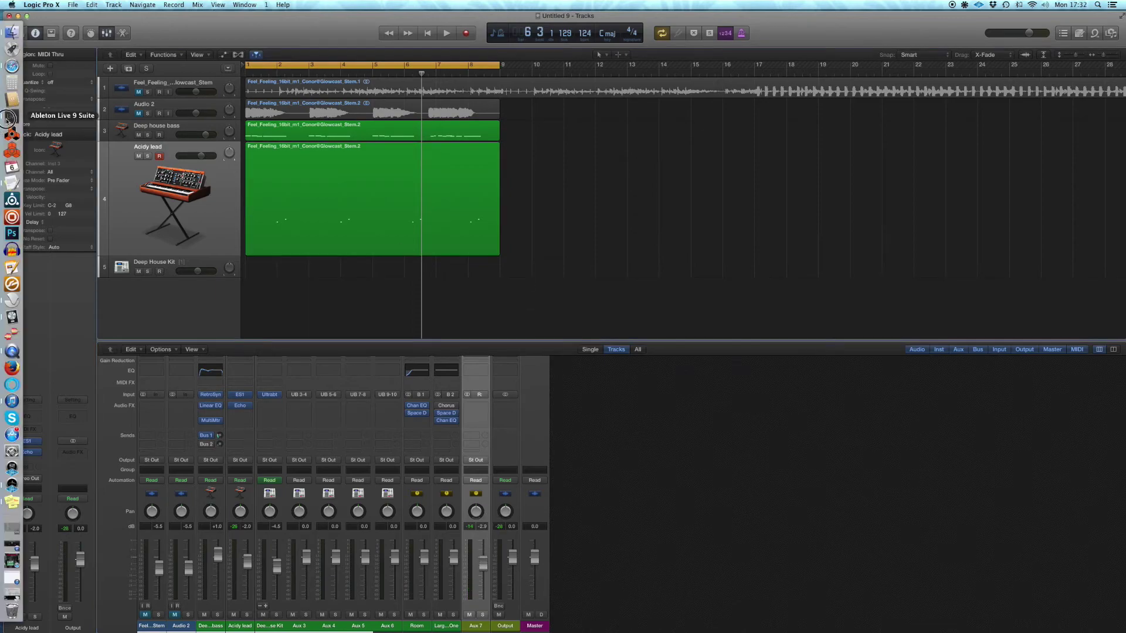
- Launch Ableton Live 9 Suite, move its window higher on the screen and return to Logic Pro
{"action": "left_click", "coordinate": [7, 119]}
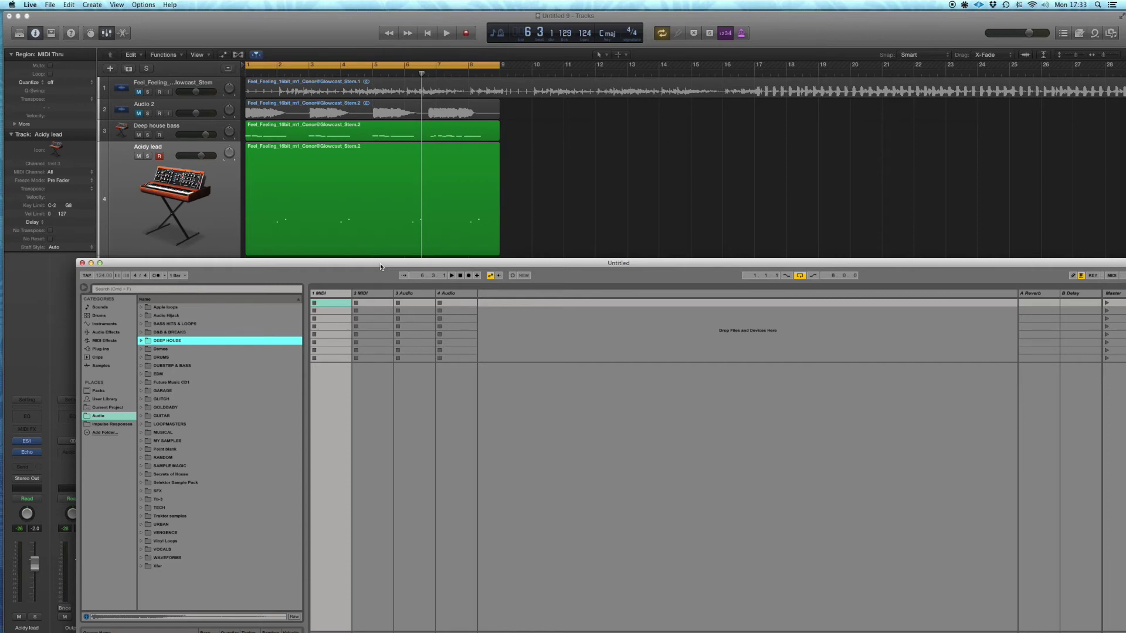
{"action": "left_click_drag", "start_coordinate": [380, 267], "coordinate": [392, 80]}
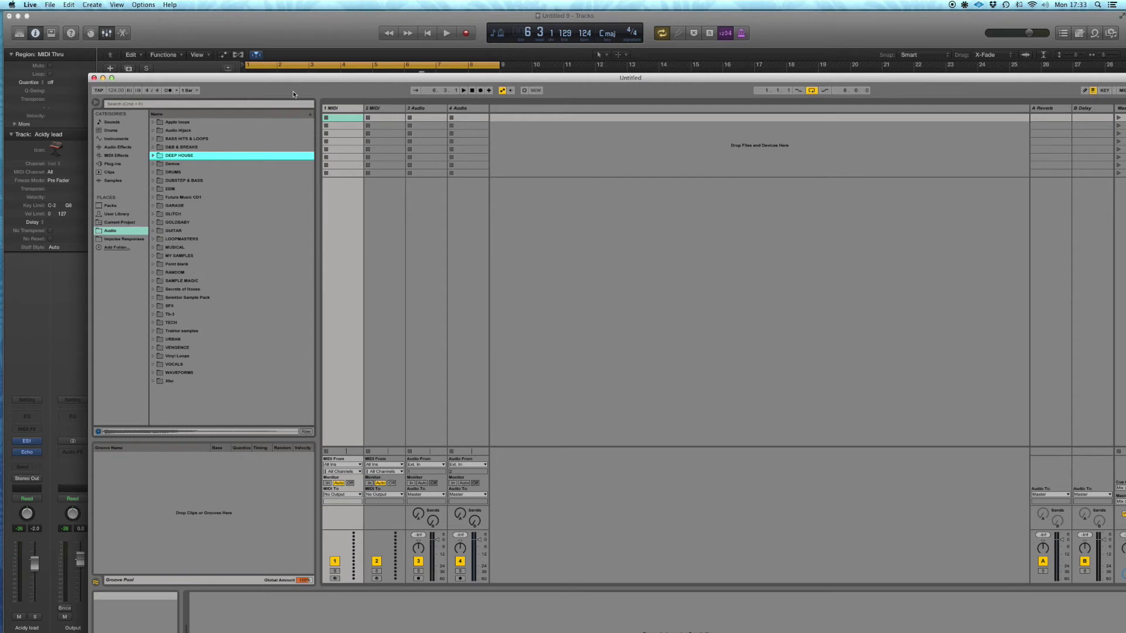
{"action": "left_click", "coordinate": [245, 37]}
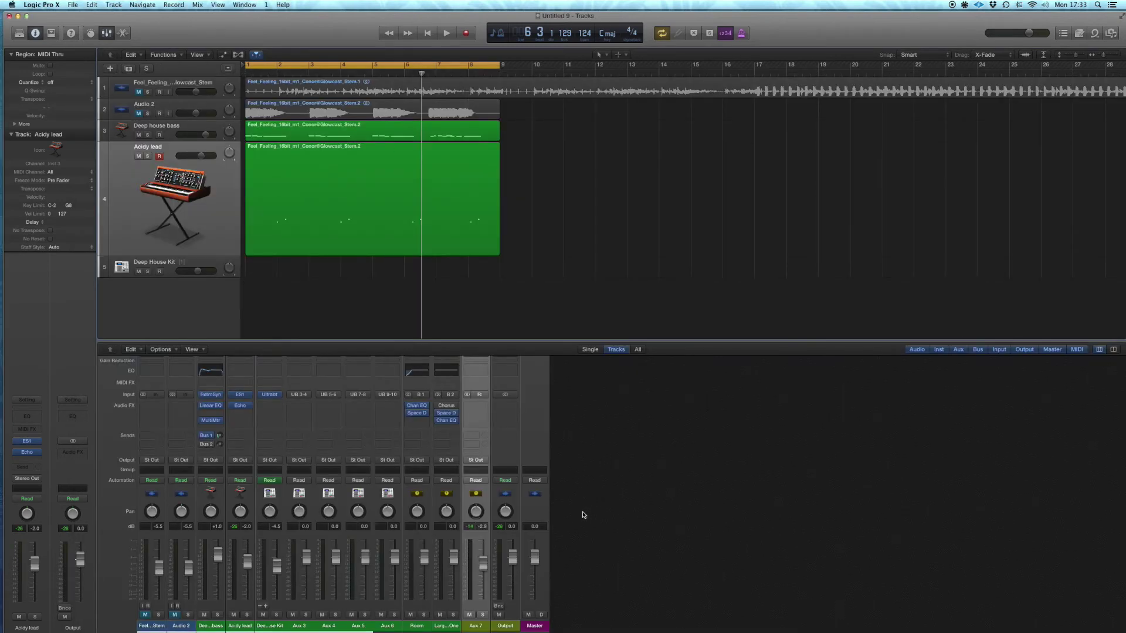
- Check the Ableton Live input assignment of the Aux 7 channel strip, keeping RW:Mix L/R selected
{"action": "left_click", "coordinate": [479, 394]}
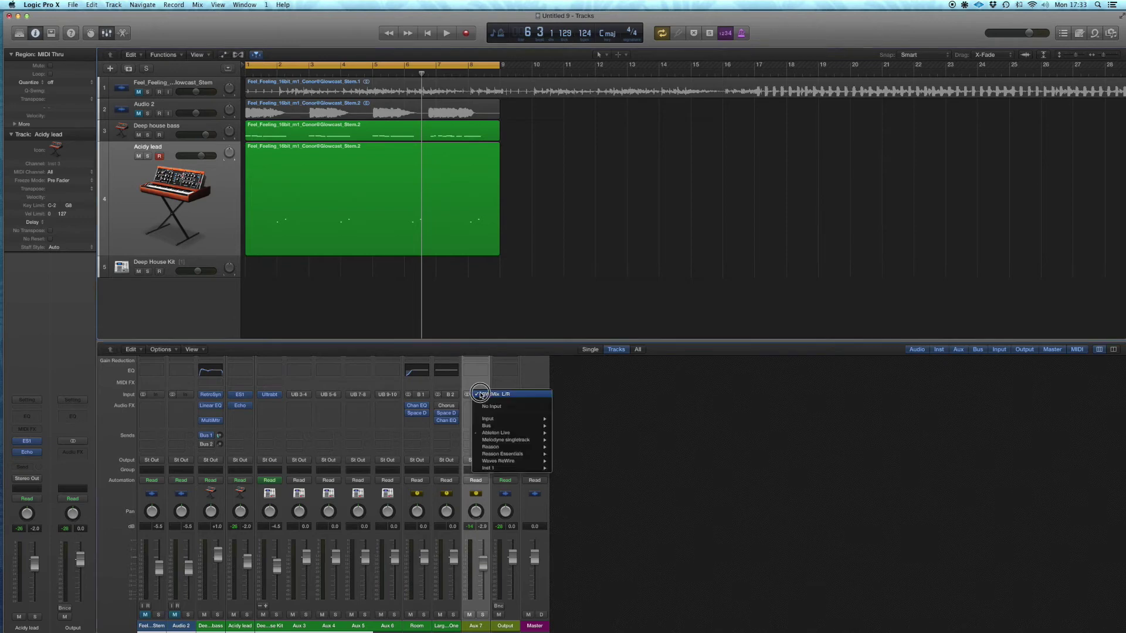
{"action": "left_click", "coordinate": [482, 395]}
{"action": "left_click", "coordinate": [482, 395]}
{"action": "mouse_move", "coordinate": [540, 433]}
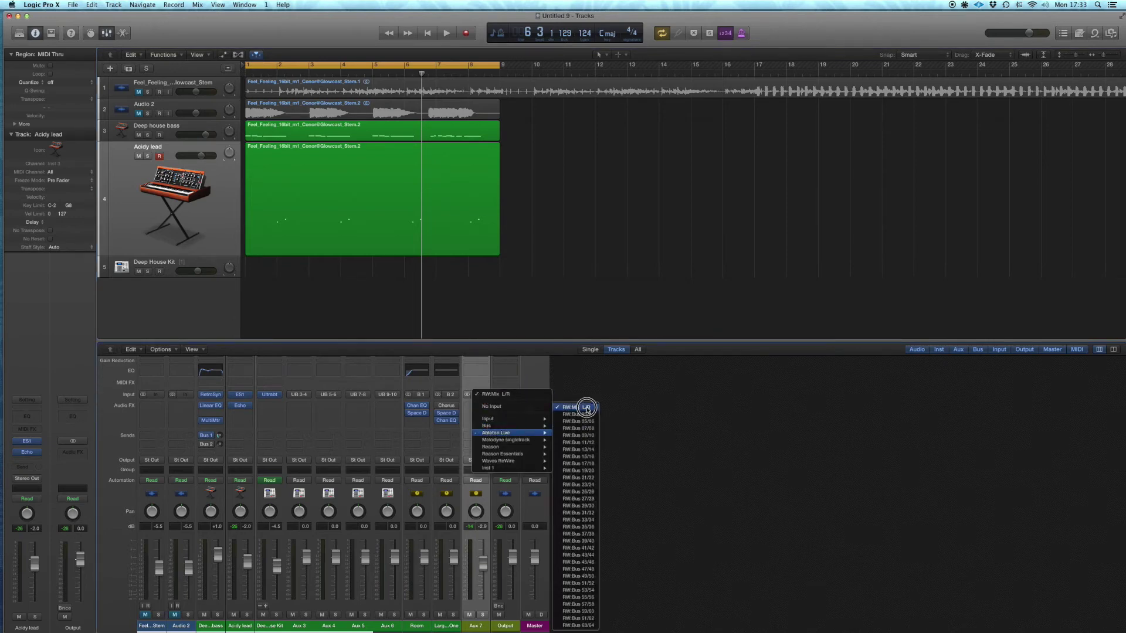
{"action": "left_click", "coordinate": [586, 409]}
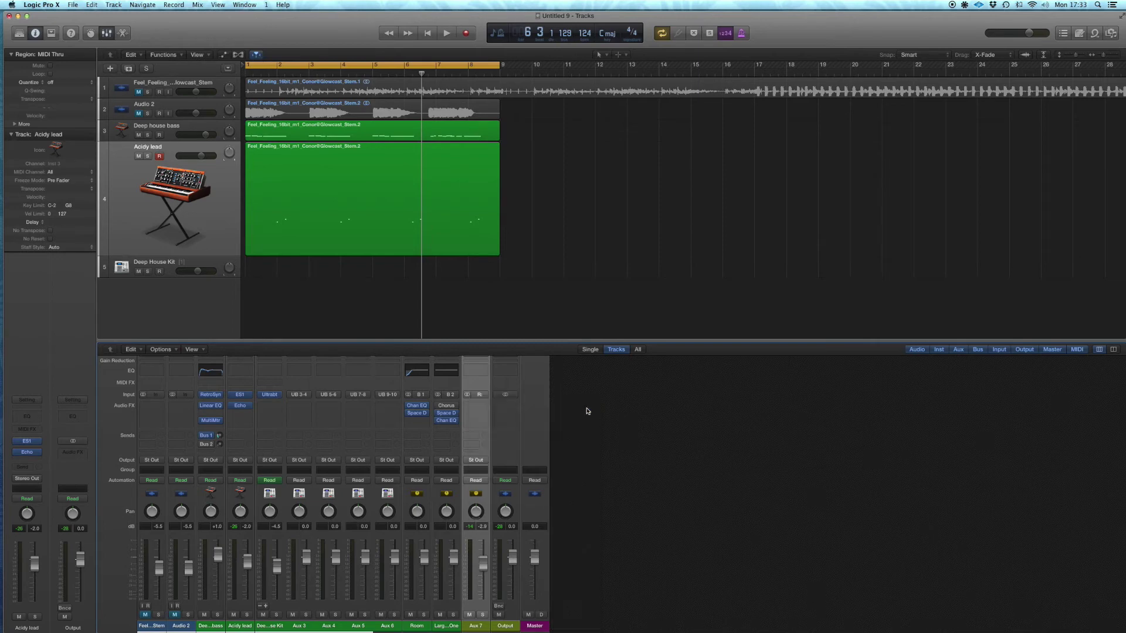
- View the Audio sample folder in Ableton Live's browser, return to Logic Pro and briefly view its Apple Loops browser
{"action": "mouse_move", "coordinate": [2, 118]}
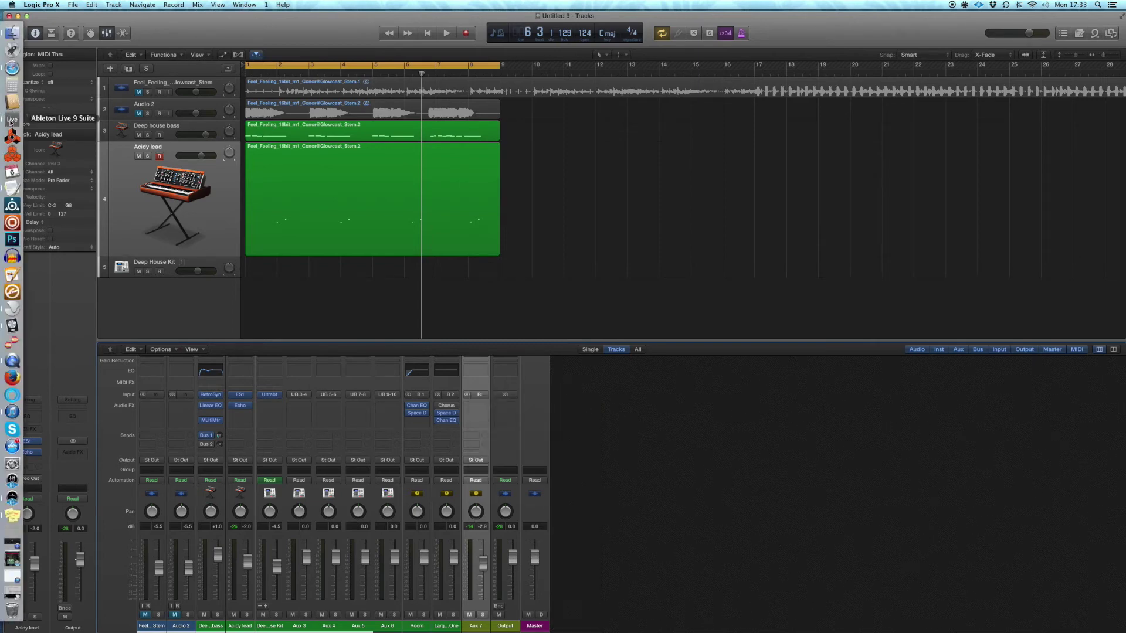
{"action": "left_click", "coordinate": [10, 121]}
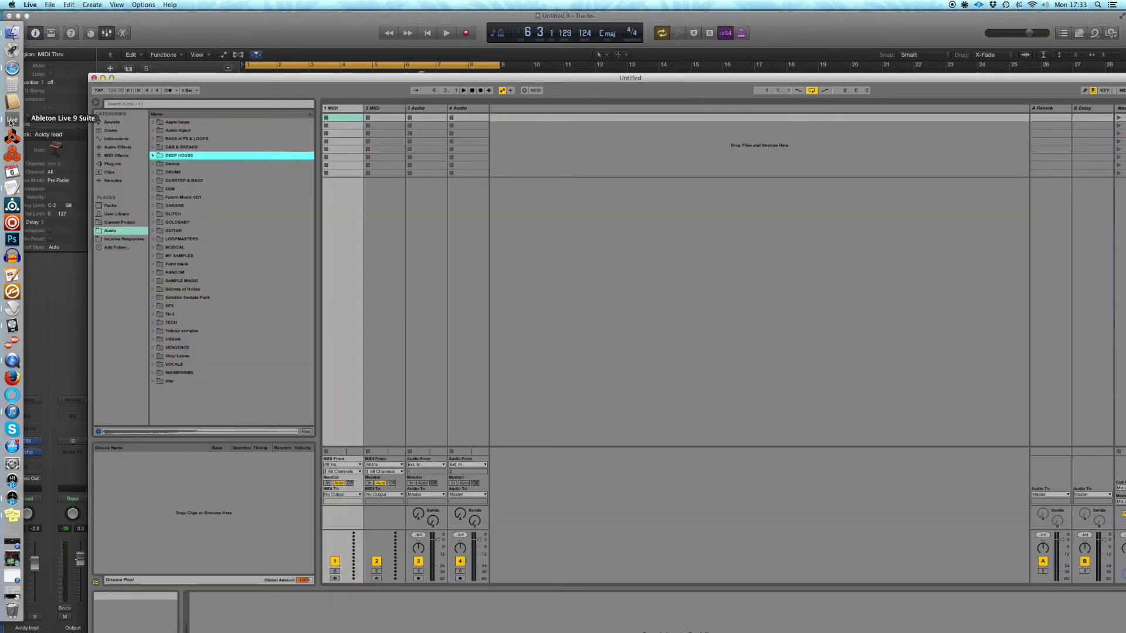
{"action": "left_click", "coordinate": [118, 230]}
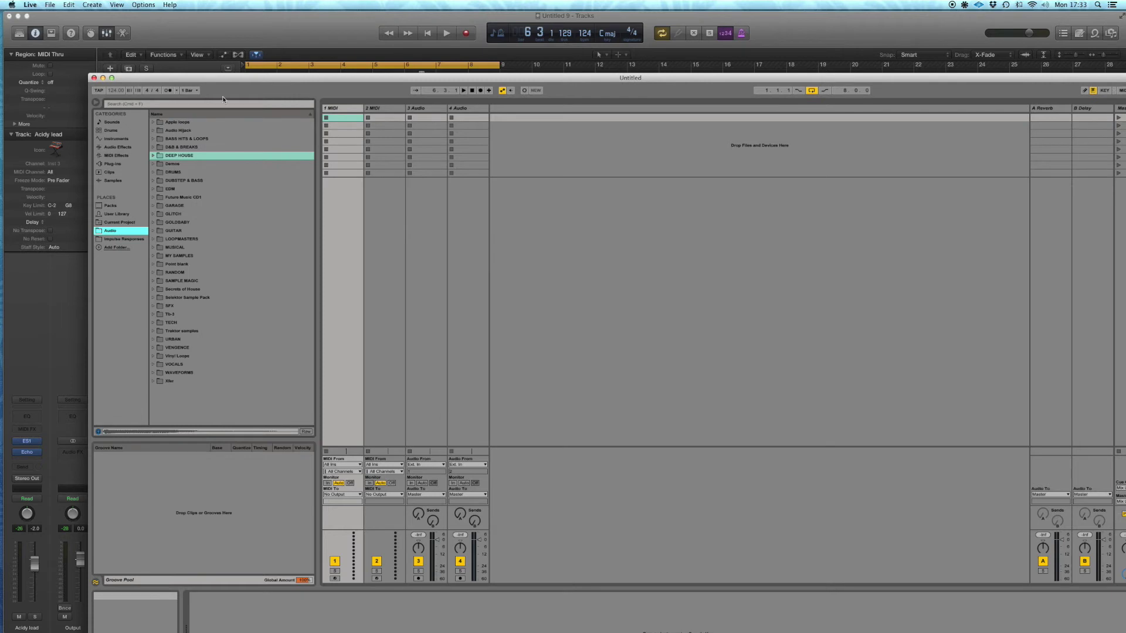
{"action": "left_click", "coordinate": [232, 35]}
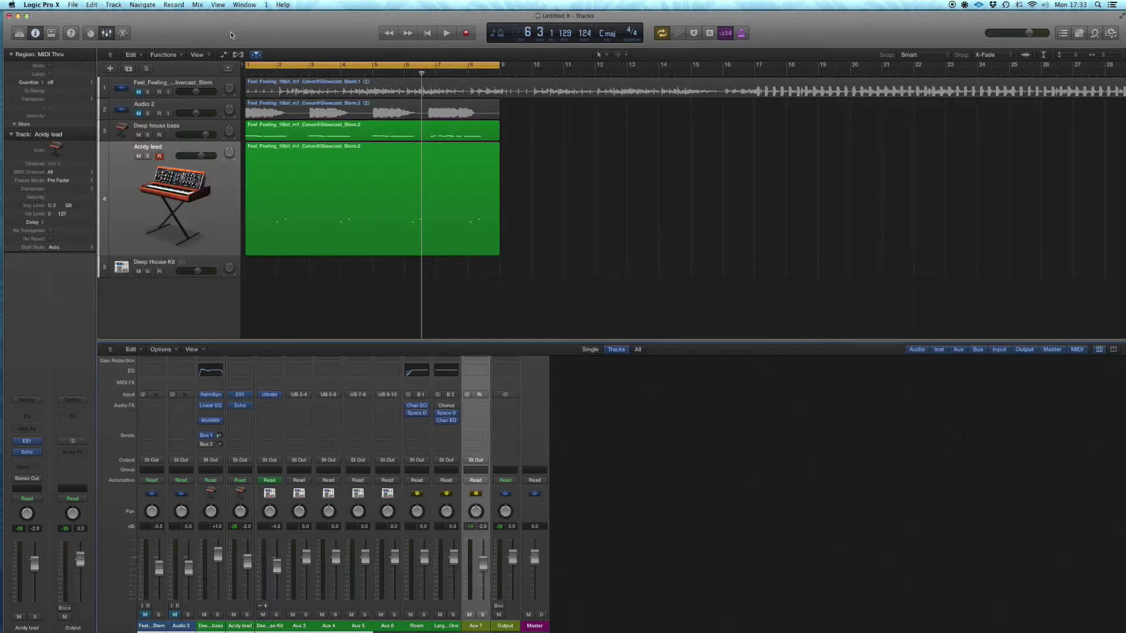
{"action": "left_click", "coordinate": [1094, 37]}
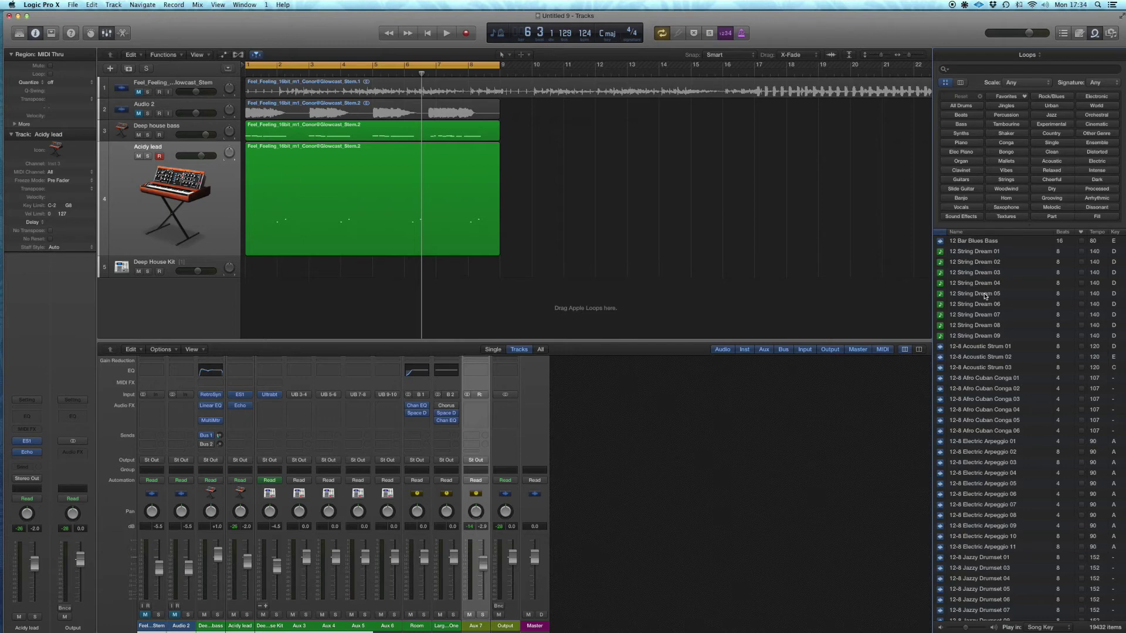
{"action": "left_click", "coordinate": [1094, 33]}
- Start playback of the remix loop and mute the Acidy lead track
{"action": "key", "text": "space"}
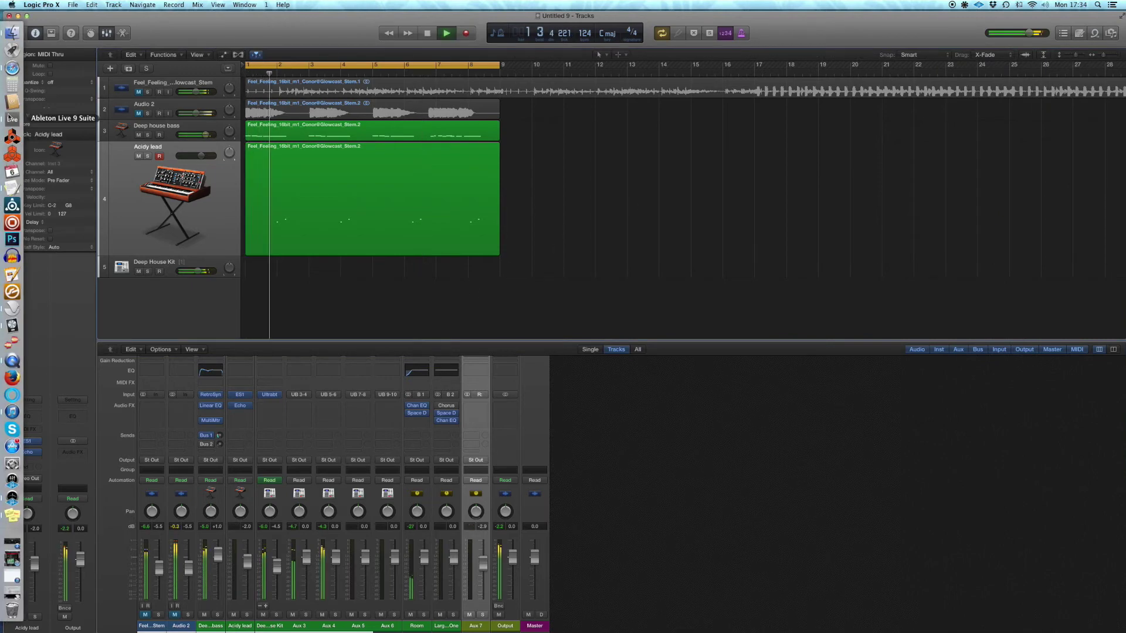
{"action": "left_click", "coordinate": [10, 117]}
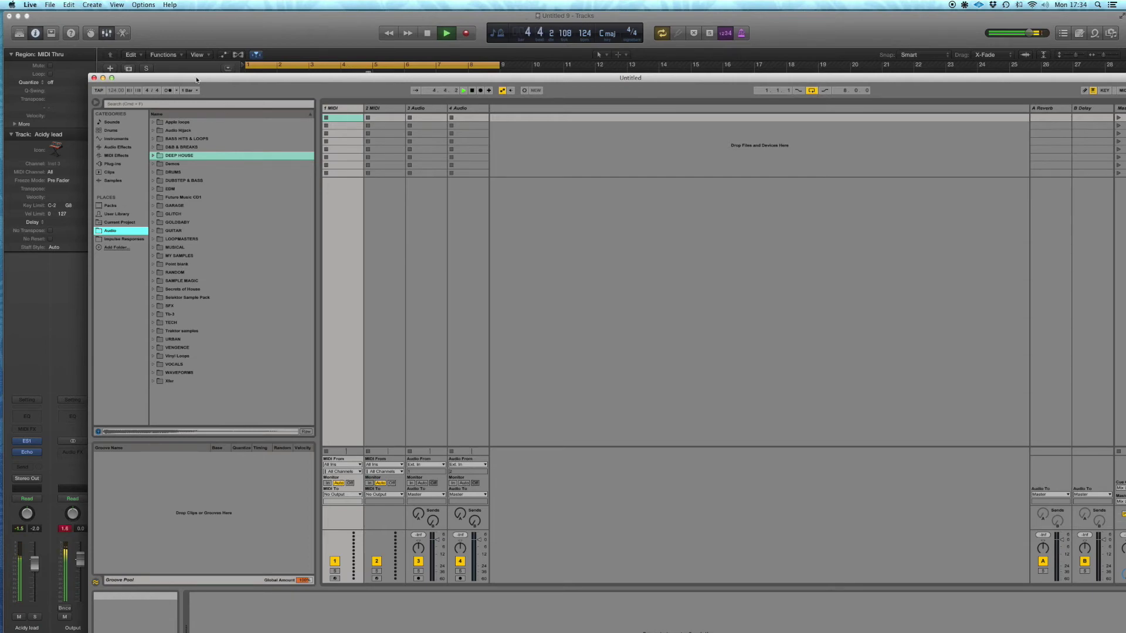
{"action": "key", "text": "super+Tab"}
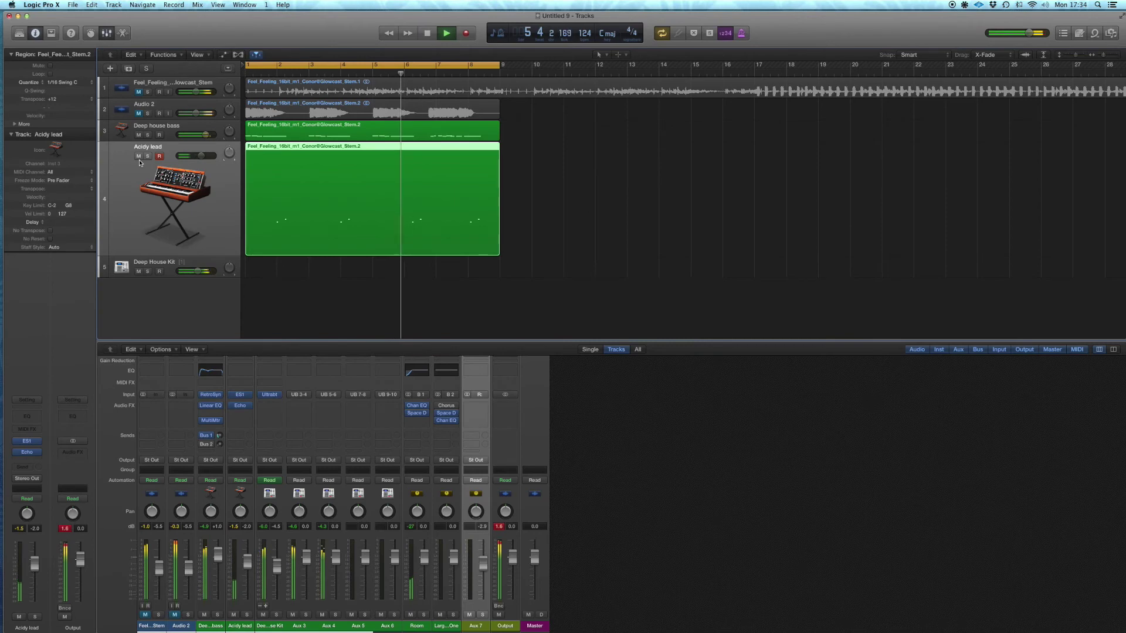
{"action": "left_click", "coordinate": [138, 156]}
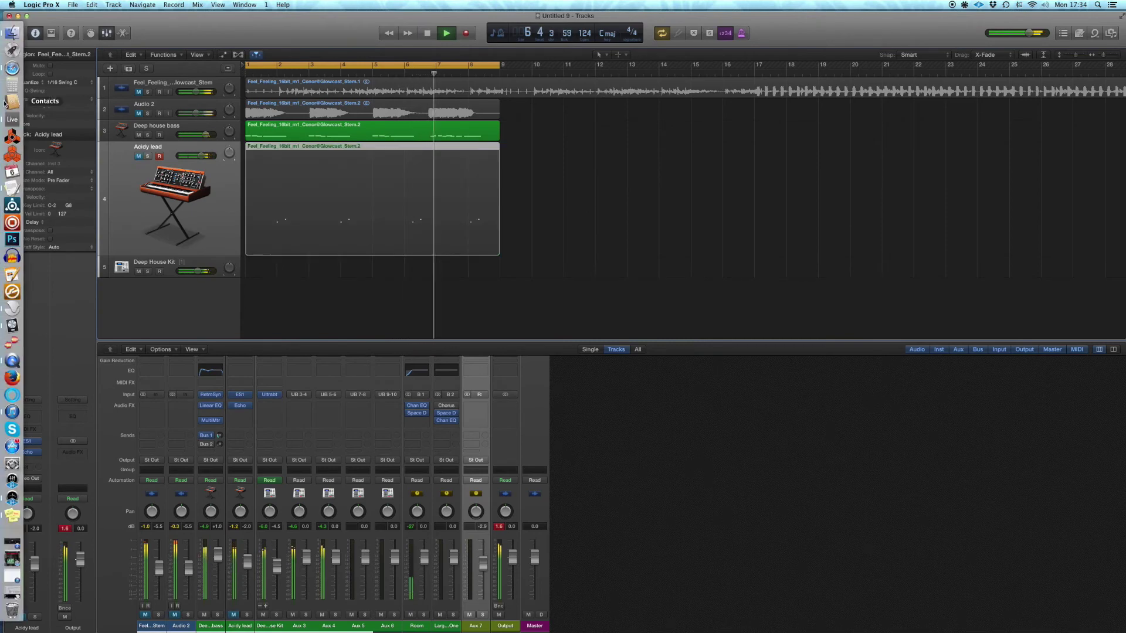
- Switch to Ableton Live and open DEEP HOUSE's LWK_TOP_LPS folder, inside the LWK wav loops folder, in the browser
{"action": "left_click", "coordinate": [11, 119]}
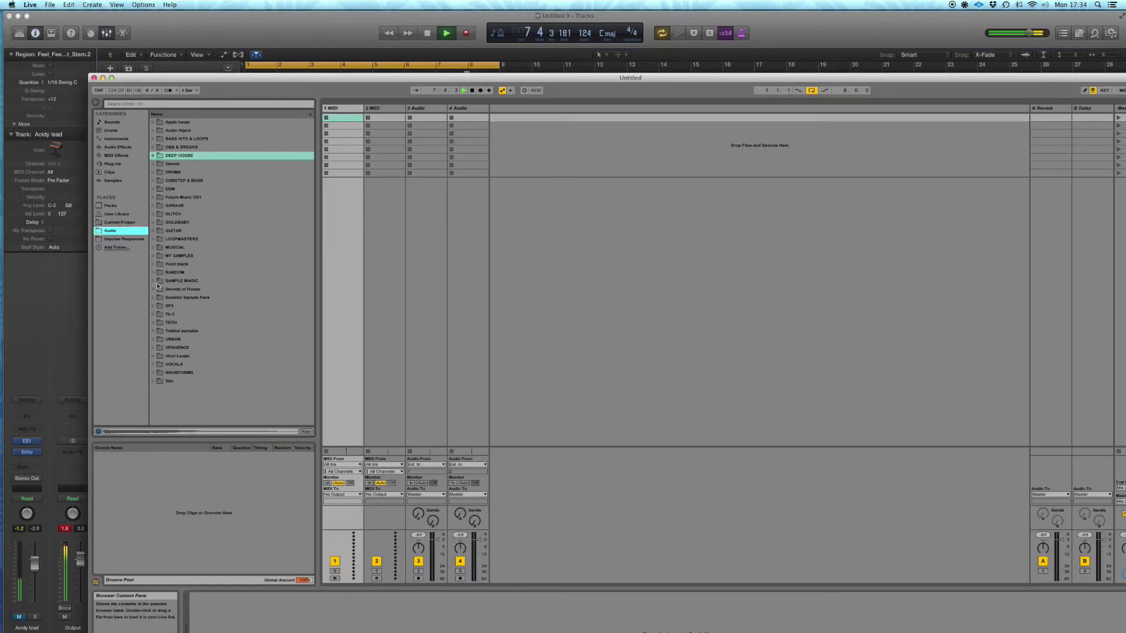
{"action": "left_click", "coordinate": [154, 155]}
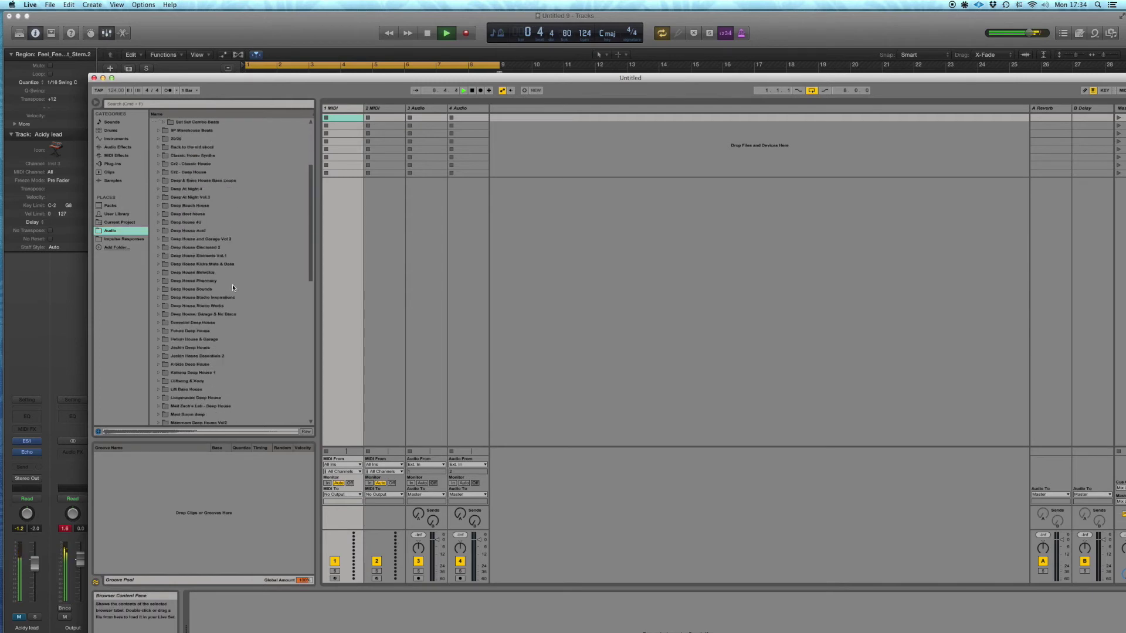
{"action": "scroll", "coordinate": [233, 288], "scroll_direction": "down", "scroll_amount": 1}
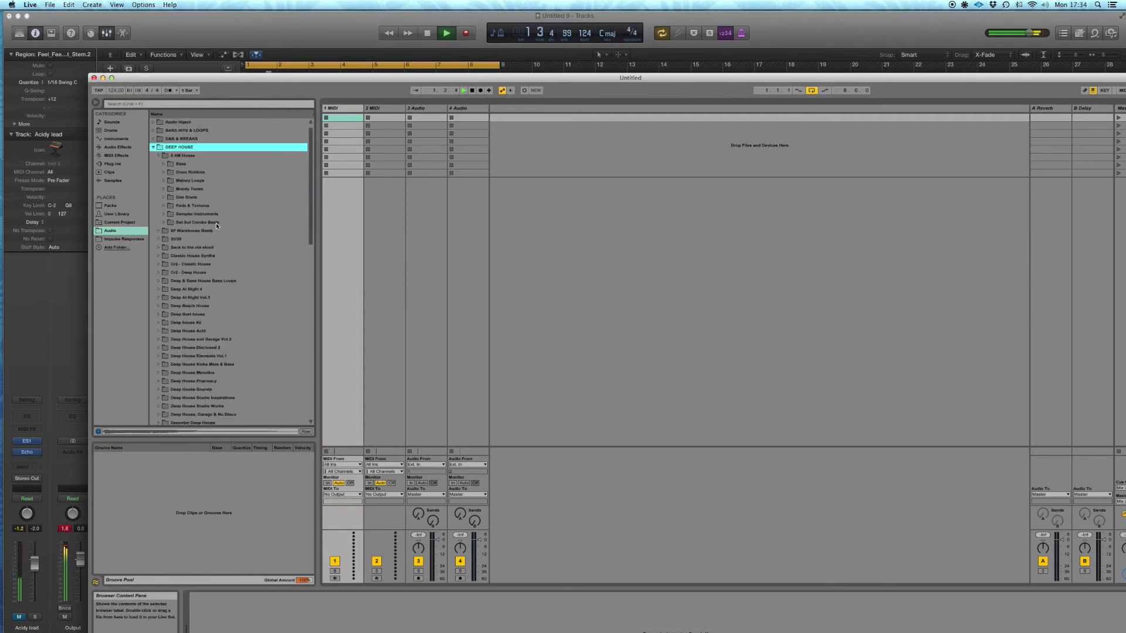
{"action": "left_click", "coordinate": [158, 155]}
{"action": "scroll", "coordinate": [158, 195], "scroll_direction": "down", "scroll_amount": 5}
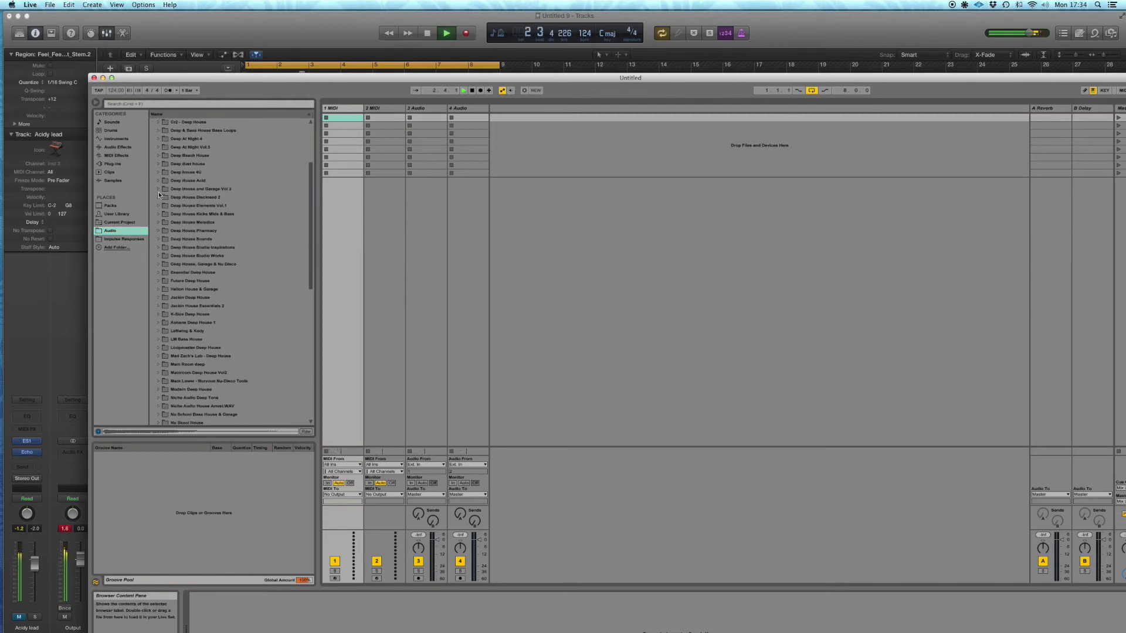
{"action": "left_click", "coordinate": [157, 280]}
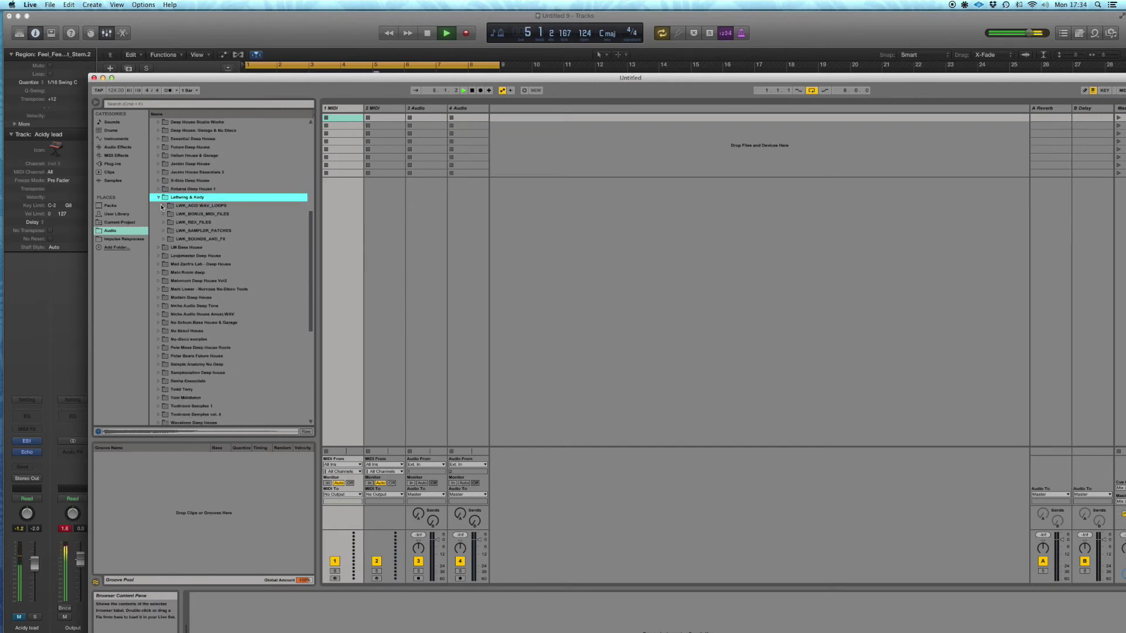
{"action": "left_click", "coordinate": [164, 206]}
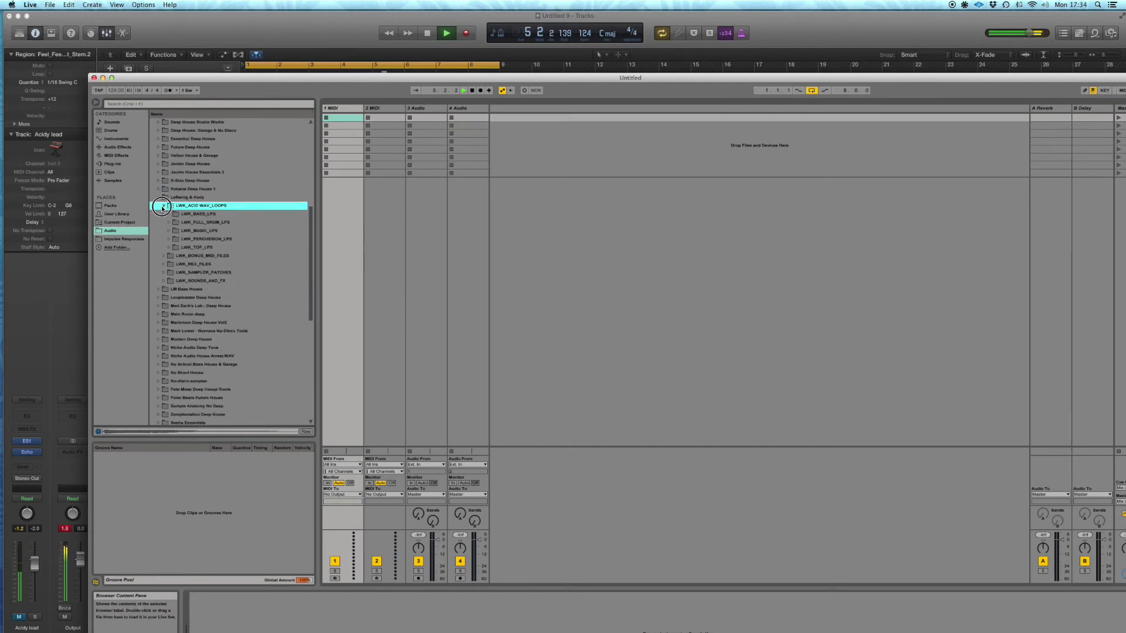
{"action": "left_click", "coordinate": [169, 247]}
- Audition LWK_120_Melodica_Tops.wav and LWK_120_Mia_Tops.wav and place them in the first two clip slots of the 3 Audio track
{"action": "left_click", "coordinate": [232, 165]}
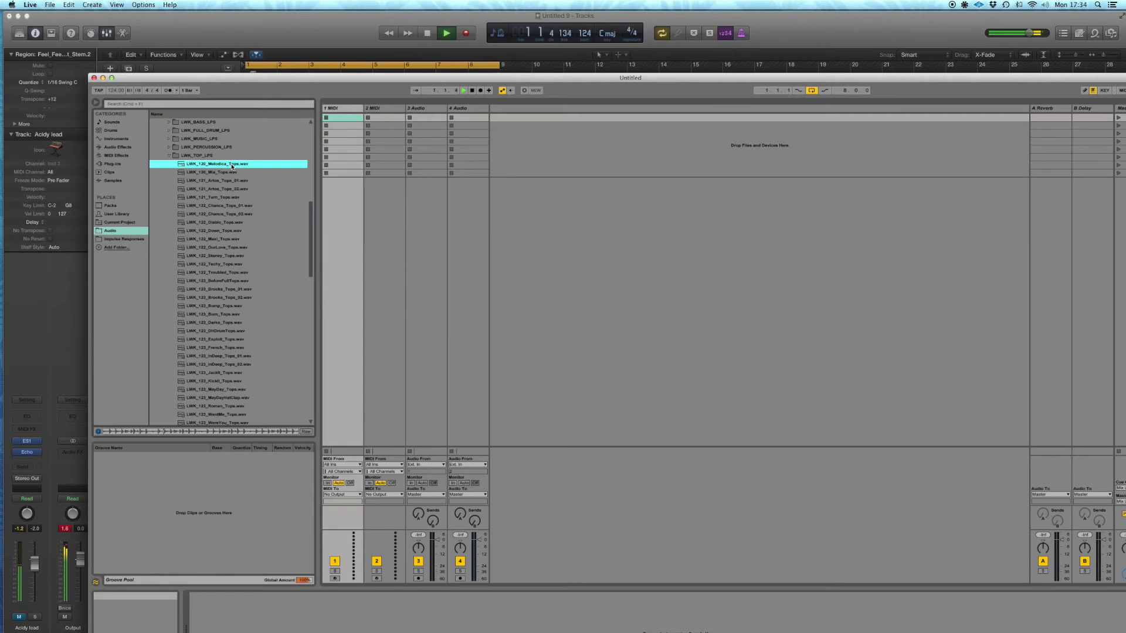
{"action": "left_click_drag", "start_coordinate": [229, 166], "coordinate": [428, 117]}
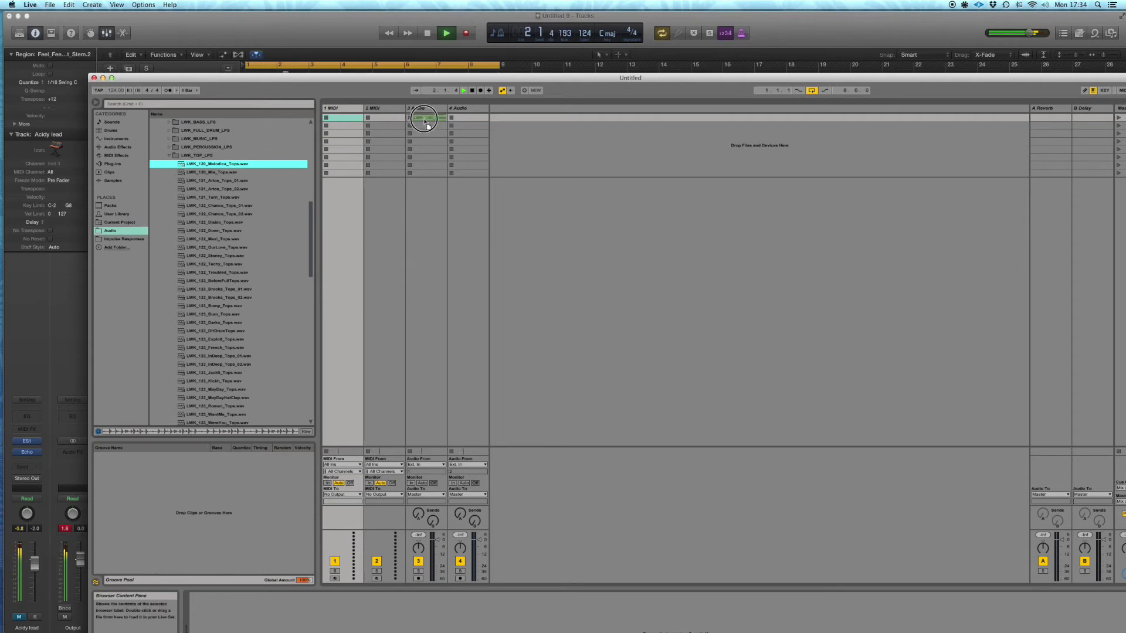
{"action": "left_click", "coordinate": [232, 173]}
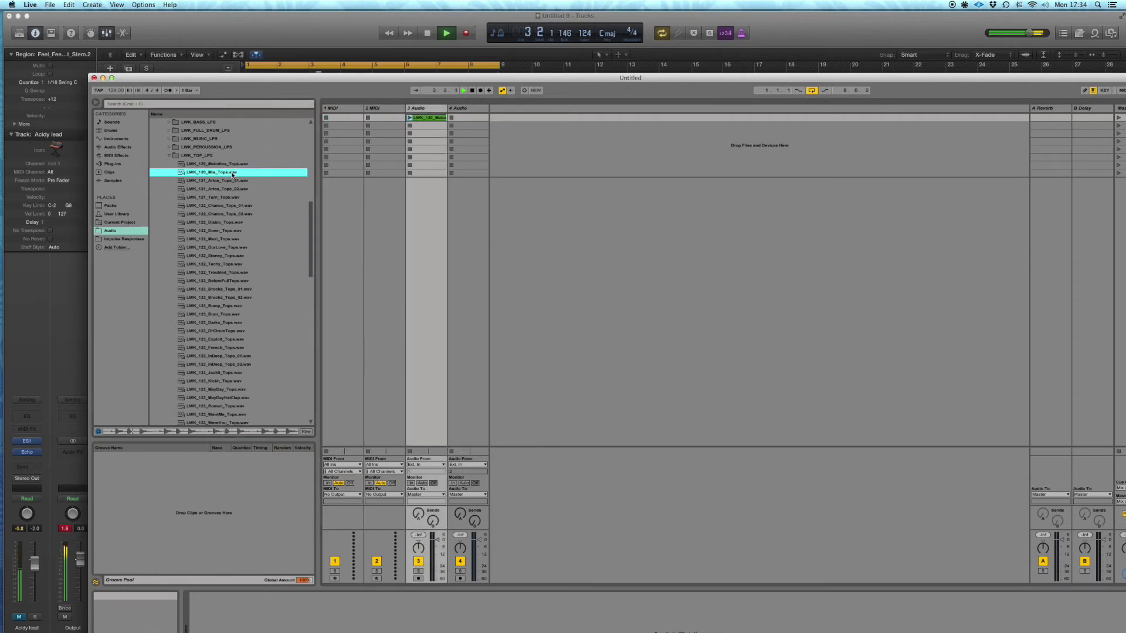
{"action": "left_click_drag", "start_coordinate": [233, 173], "coordinate": [426, 126]}
- Audition further Tops loops and place LWK_122_Chance_Tops_01.wav and LWK_122_Diablo_Tops.wav in the third and fourth clip slots of 3 Audio
{"action": "left_click", "coordinate": [238, 181]}
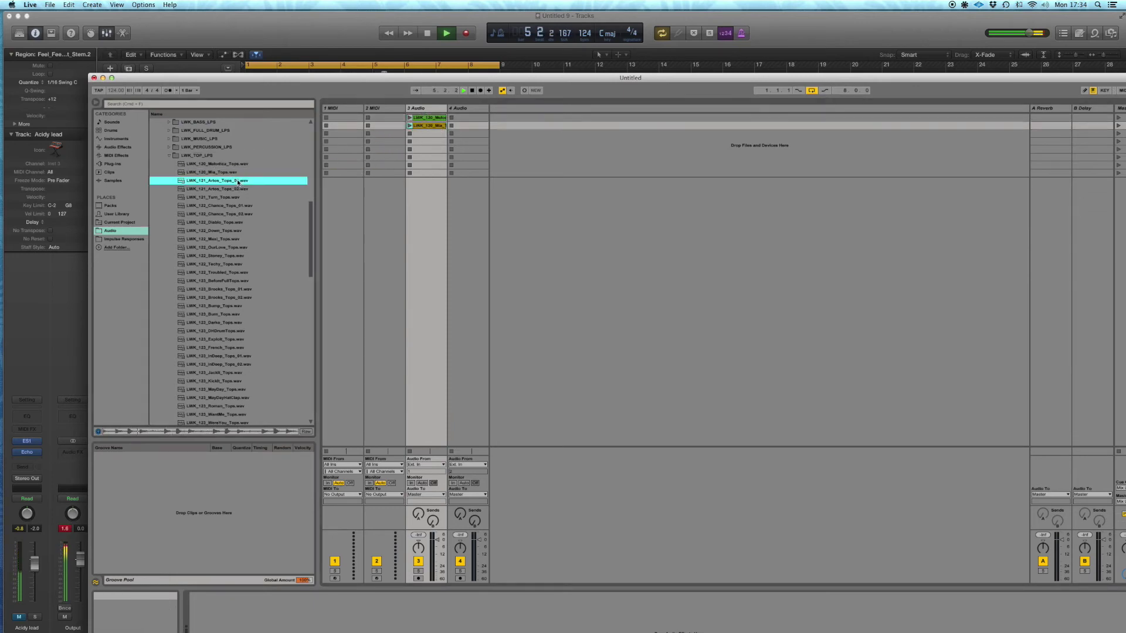
{"action": "key", "text": "Down"}
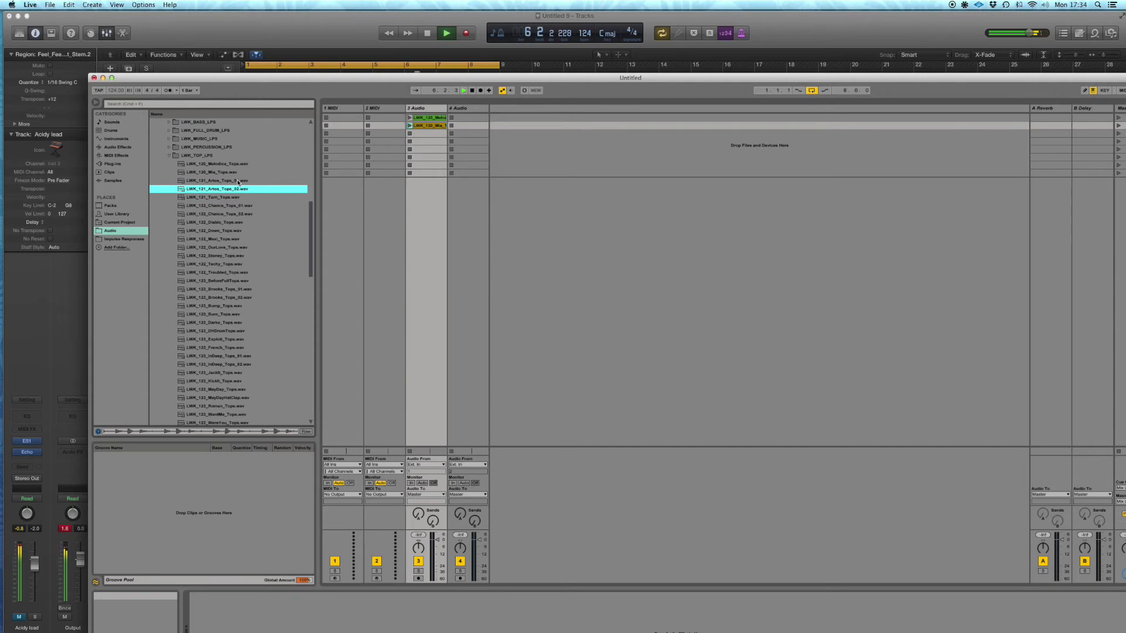
{"action": "key", "text": "Down"}
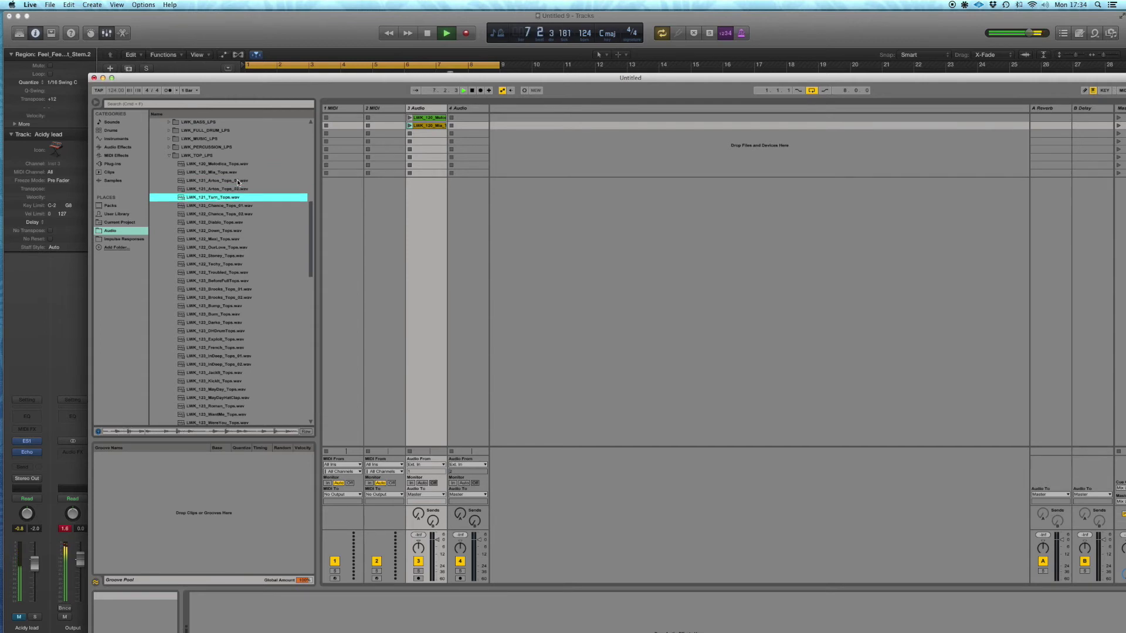
{"action": "key", "text": "Down"}
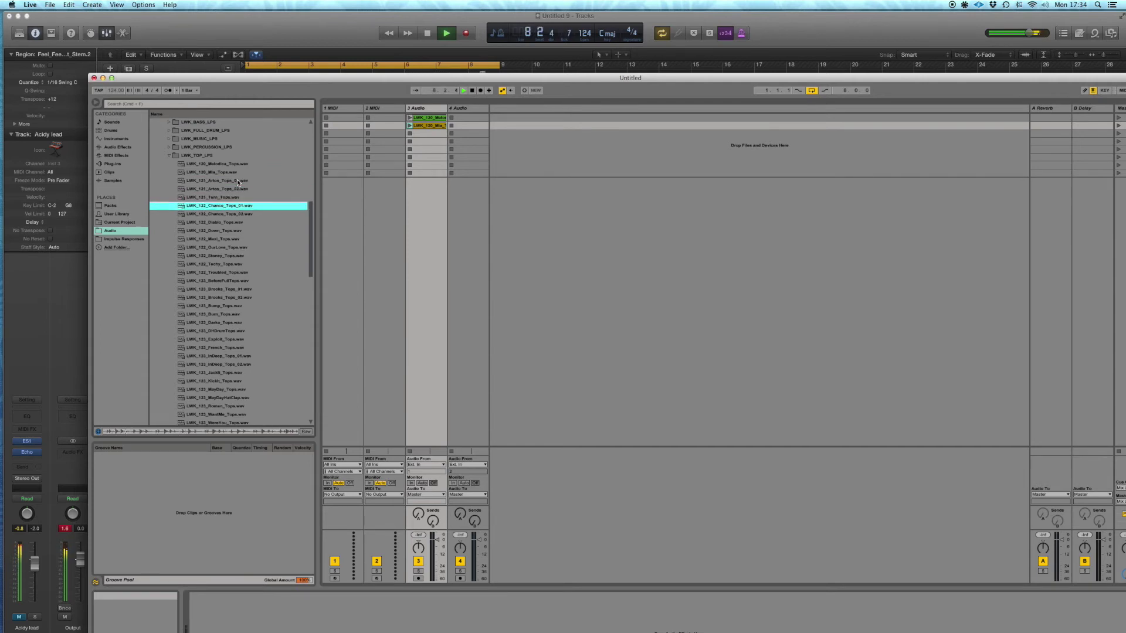
{"action": "left_click_drag", "start_coordinate": [422, 142], "coordinate": [423, 134]}
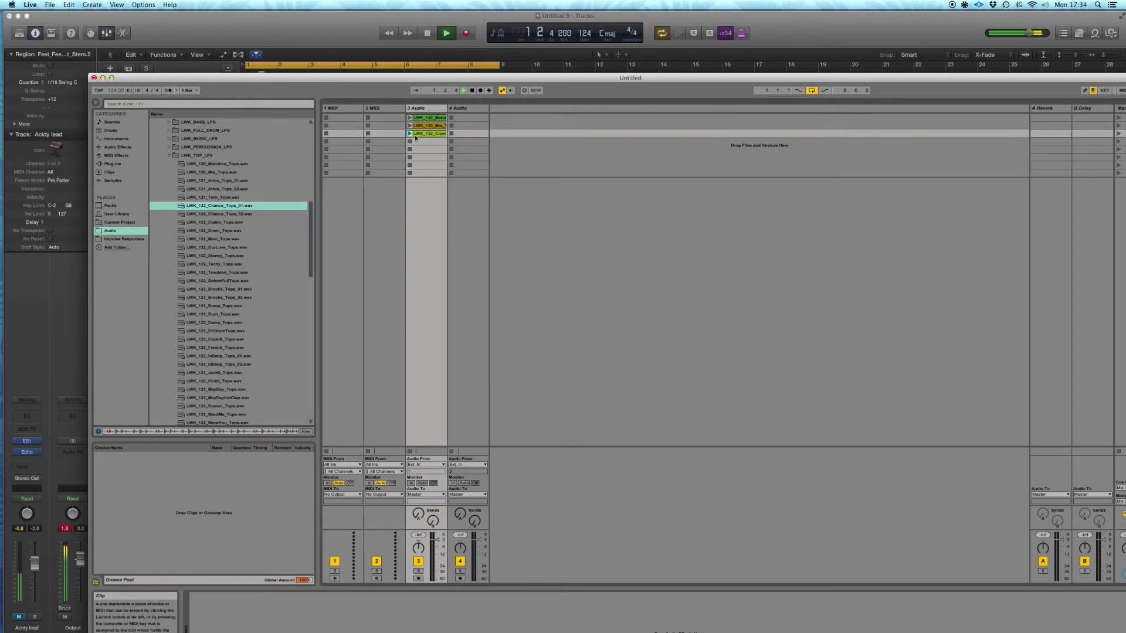
{"action": "left_click", "coordinate": [233, 223]}
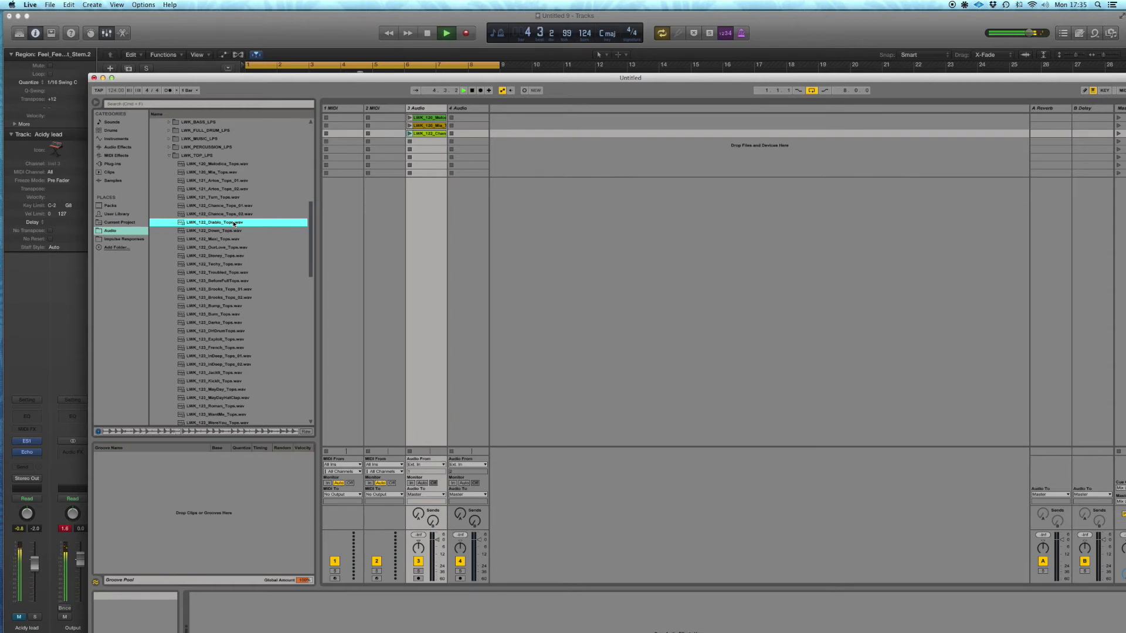
{"action": "left_click_drag", "start_coordinate": [237, 222], "coordinate": [427, 142]}
- Audition the next four Tops loops below LWK_122_Diablo_Tops.wav in the folder
{"action": "left_click", "coordinate": [227, 231]}
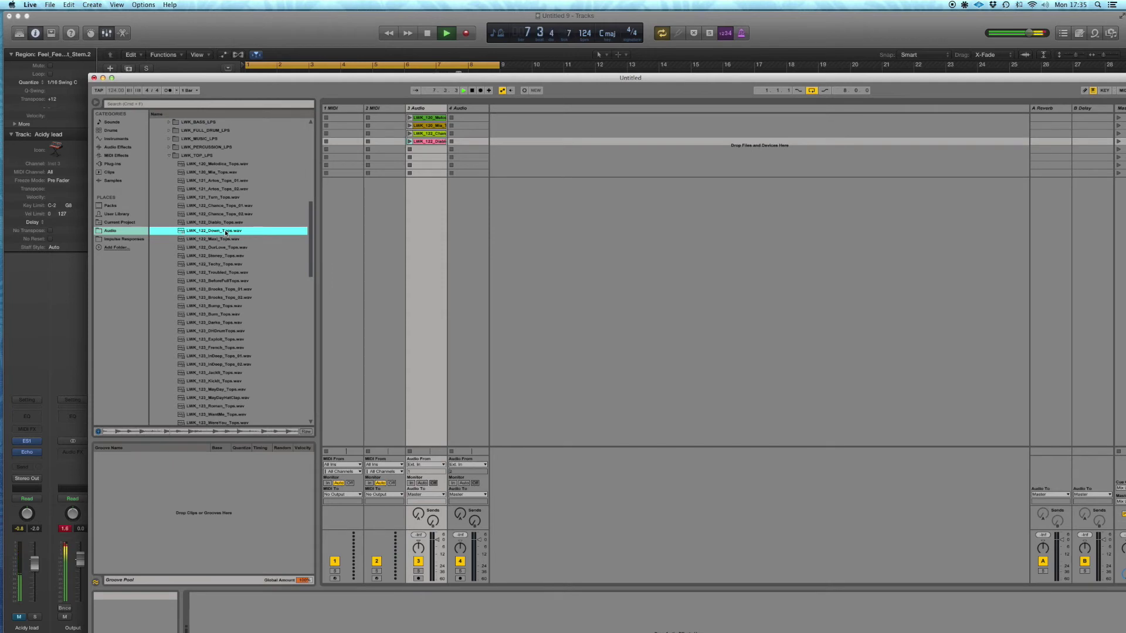
{"action": "key", "text": "Down"}
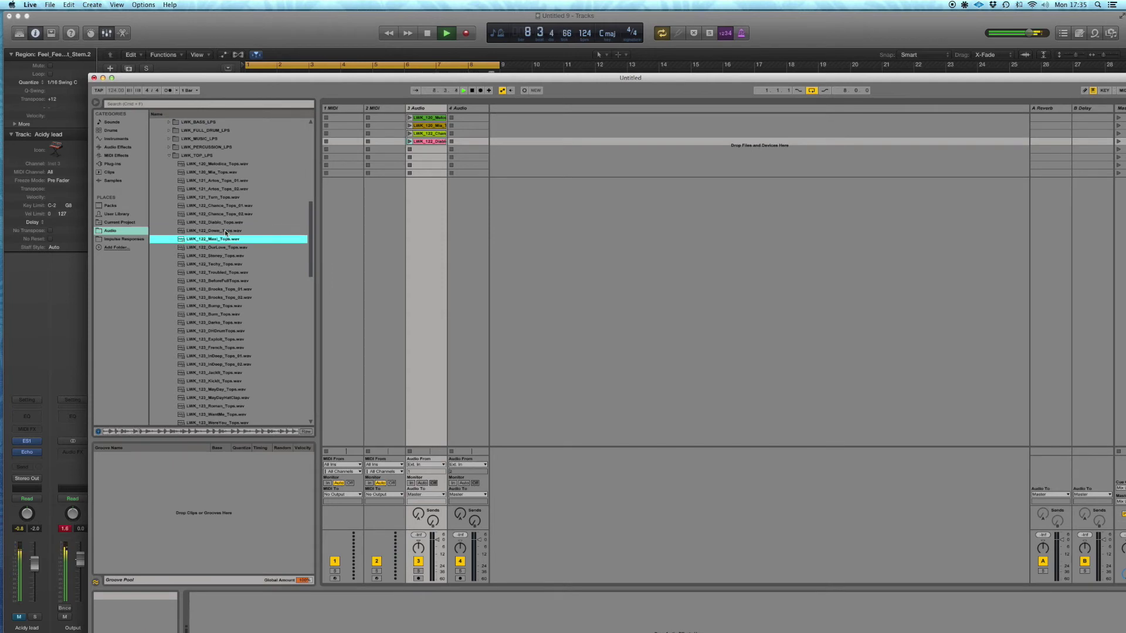
{"action": "key", "text": "Down"}
{"action": "key", "text": "Down"}
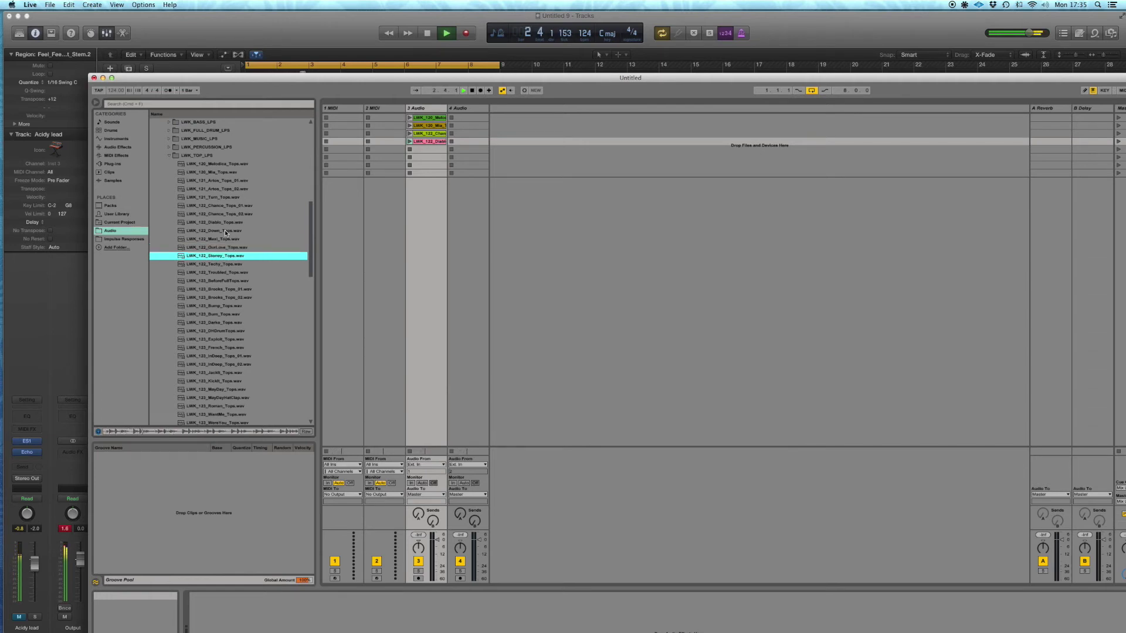
- Launch the four Tops clips on the 3 Audio track one after another to compare them
{"action": "left_click", "coordinate": [410, 118]}
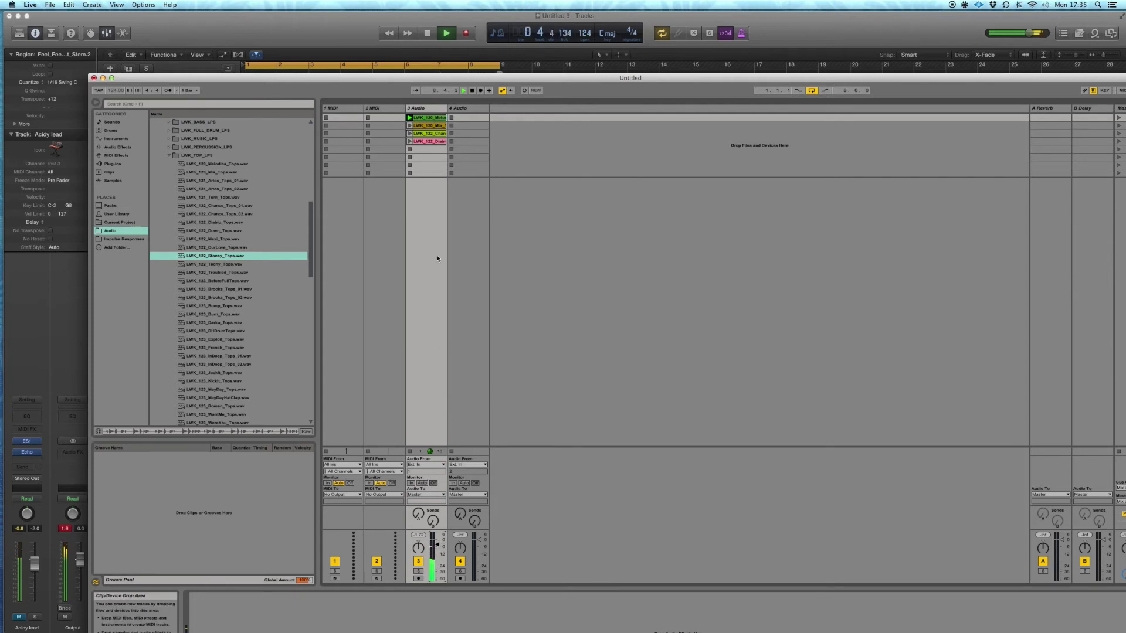
{"action": "left_click", "coordinate": [410, 126]}
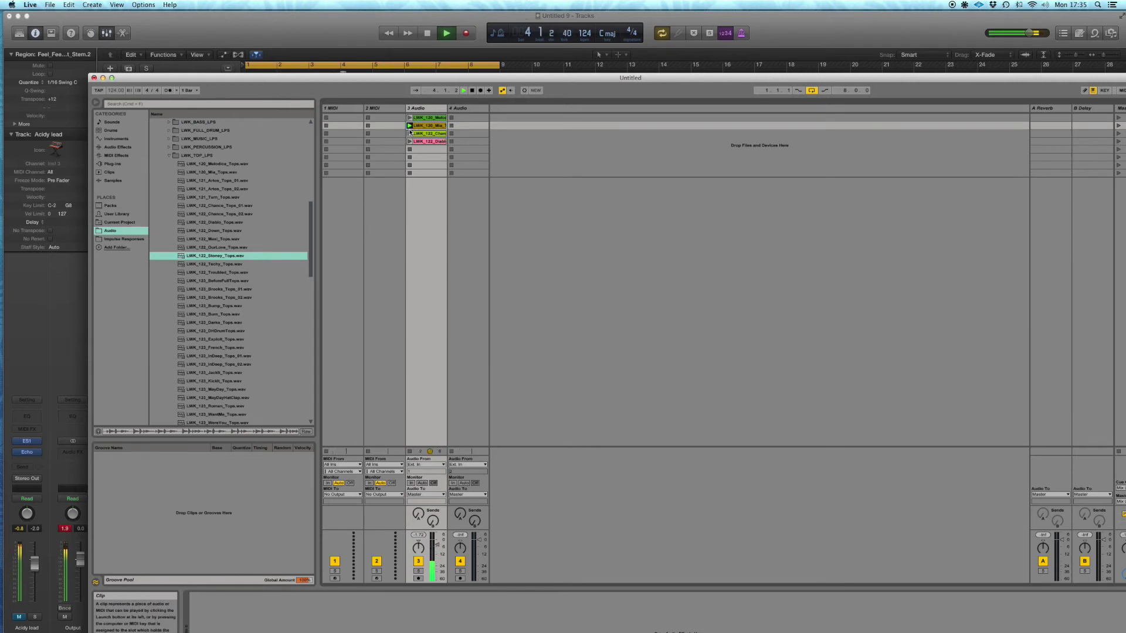
{"action": "left_click", "coordinate": [409, 133]}
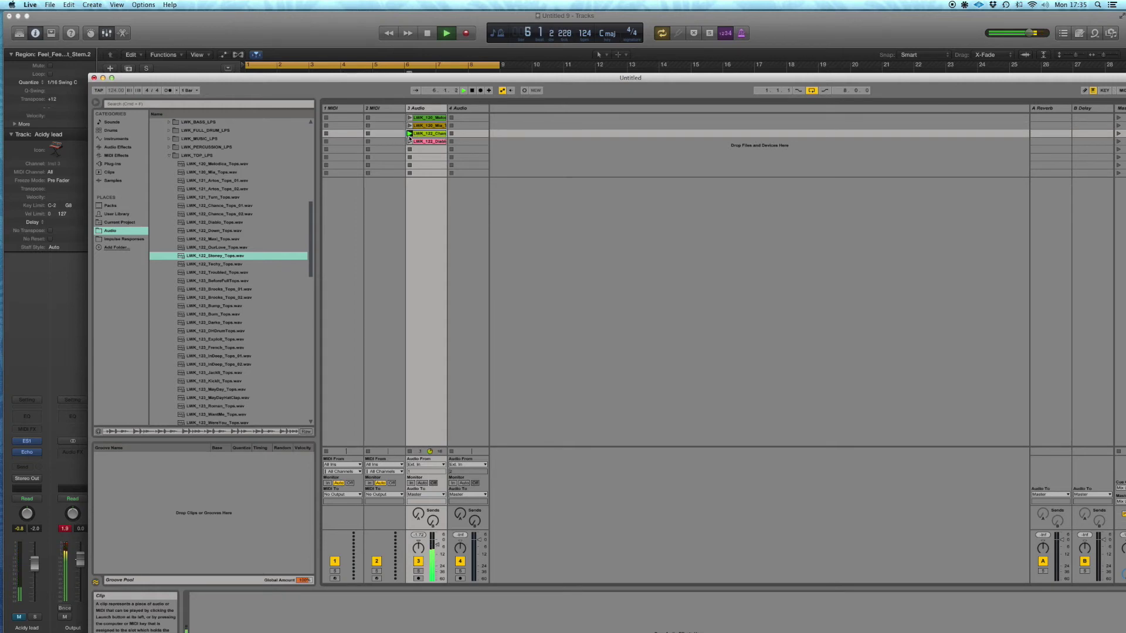
{"action": "left_click", "coordinate": [410, 142]}
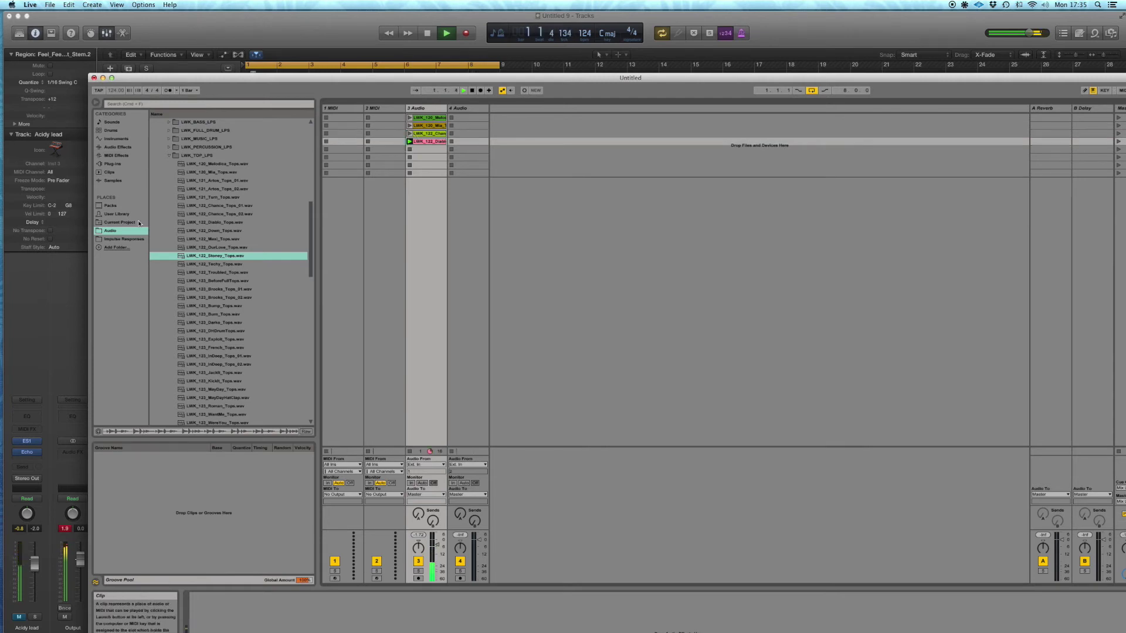
- Switch to Logic Pro, reset the Output channel's peak level and turn off solo on the Aux 7 channel
{"action": "key", "text": "super+Tab"}
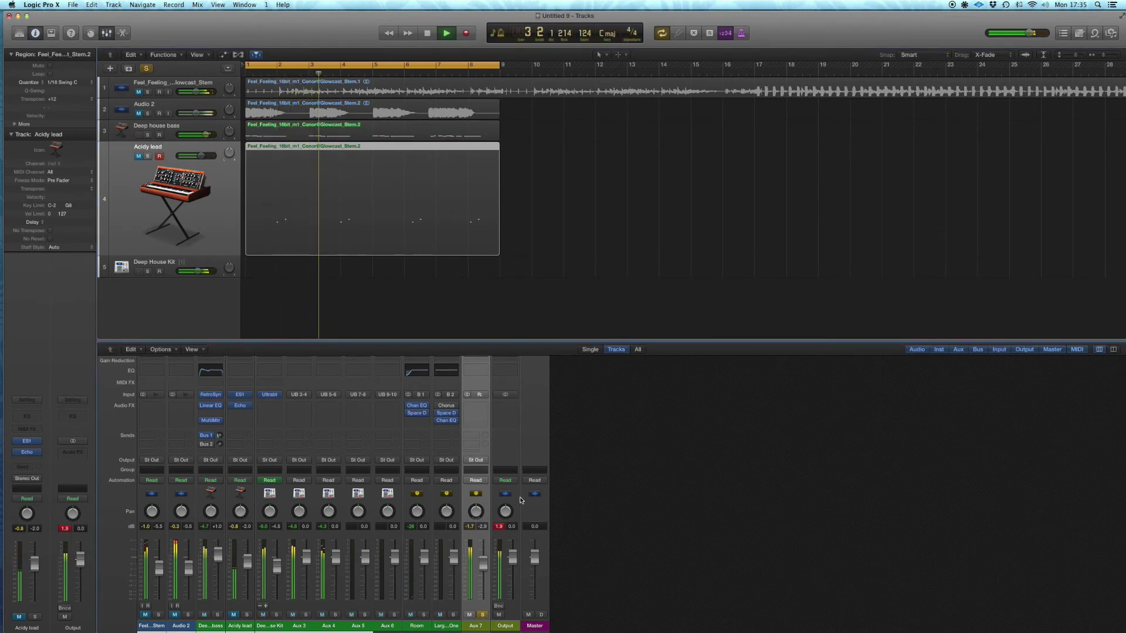
{"action": "left_click", "coordinate": [499, 527]}
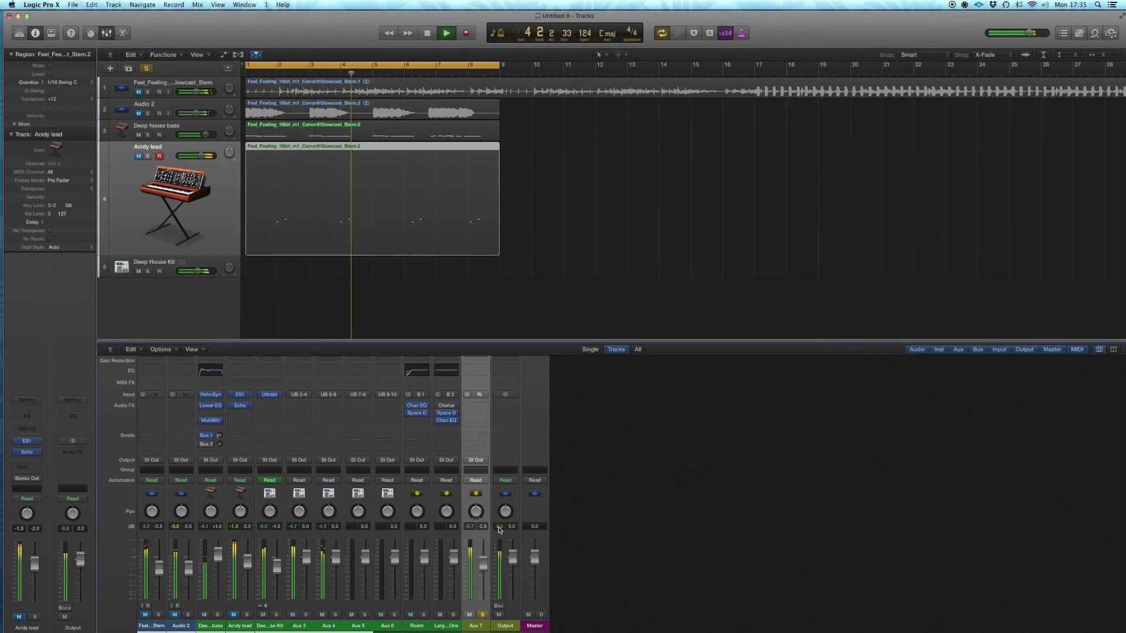
{"action": "left_click", "coordinate": [482, 614]}
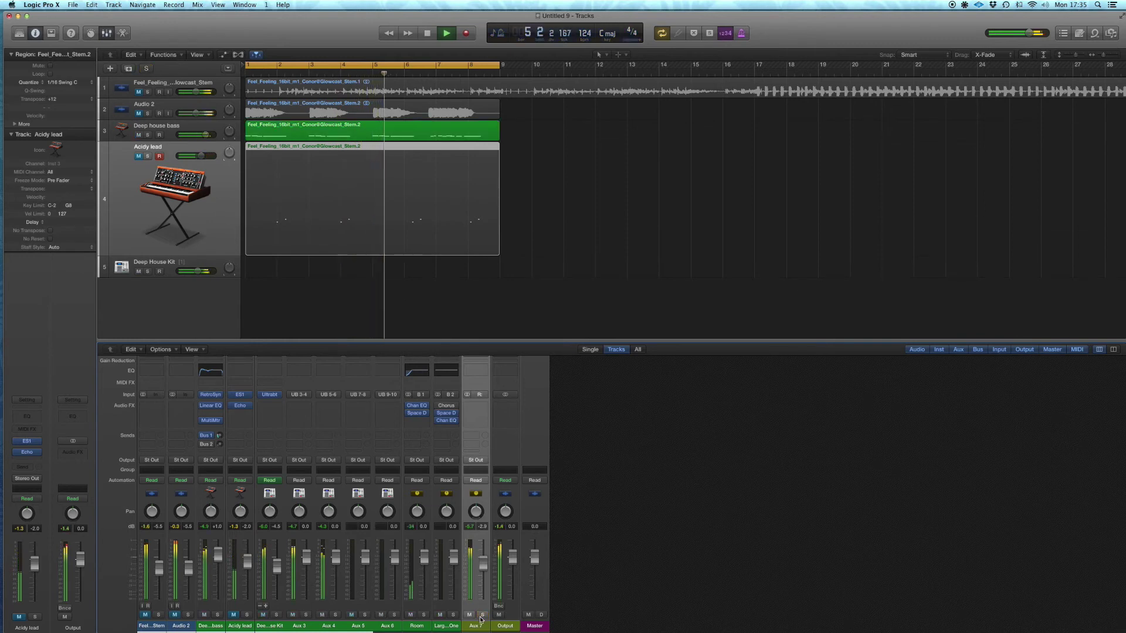
- Return to Ableton Live and launch the third clip, followed by the LWK_120_Mia_Tops clip, on the 3 Audio track
{"action": "mouse_move", "coordinate": [3, 176]}
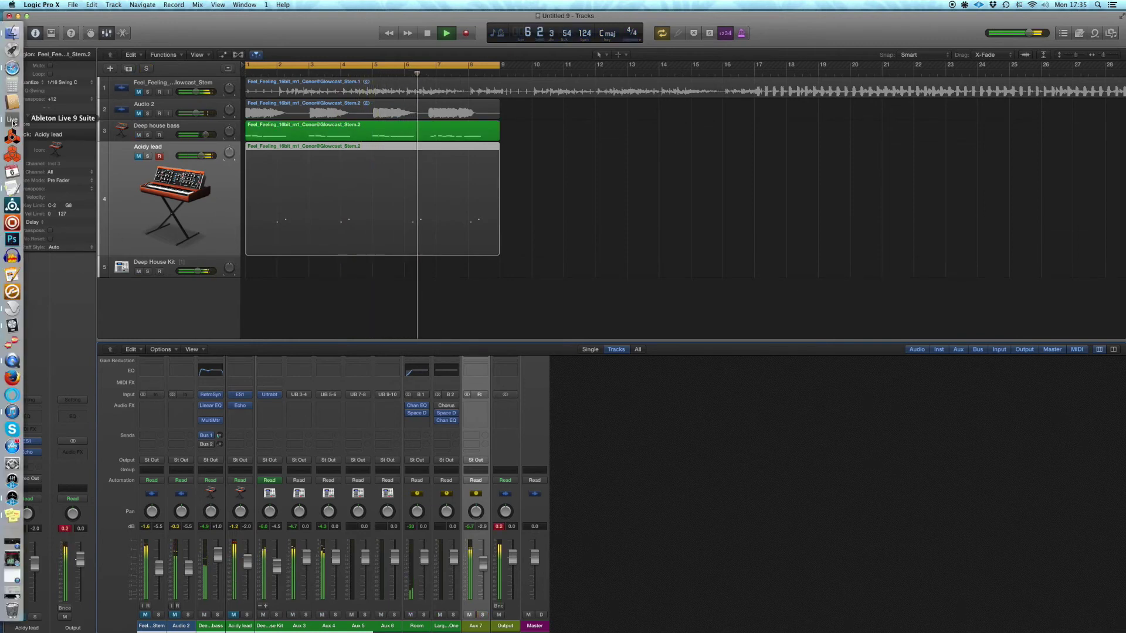
{"action": "left_click", "coordinate": [13, 121]}
{"action": "left_click", "coordinate": [410, 134]}
{"action": "left_click", "coordinate": [410, 126]}
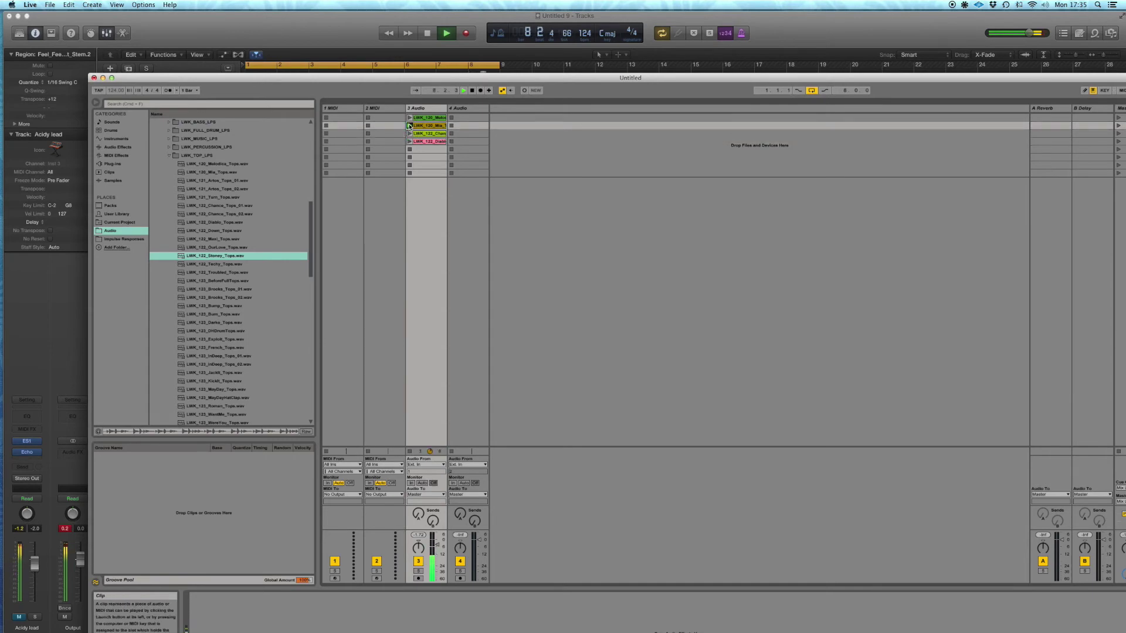
- Open the LWK_120_Mia_Tops clip in the sample editor and reposition the Live window to show the full waveform view
{"action": "double_click", "coordinate": [433, 126]}
{"action": "left_click_drag", "start_coordinate": [428, 80], "coordinate": [362, 17]}
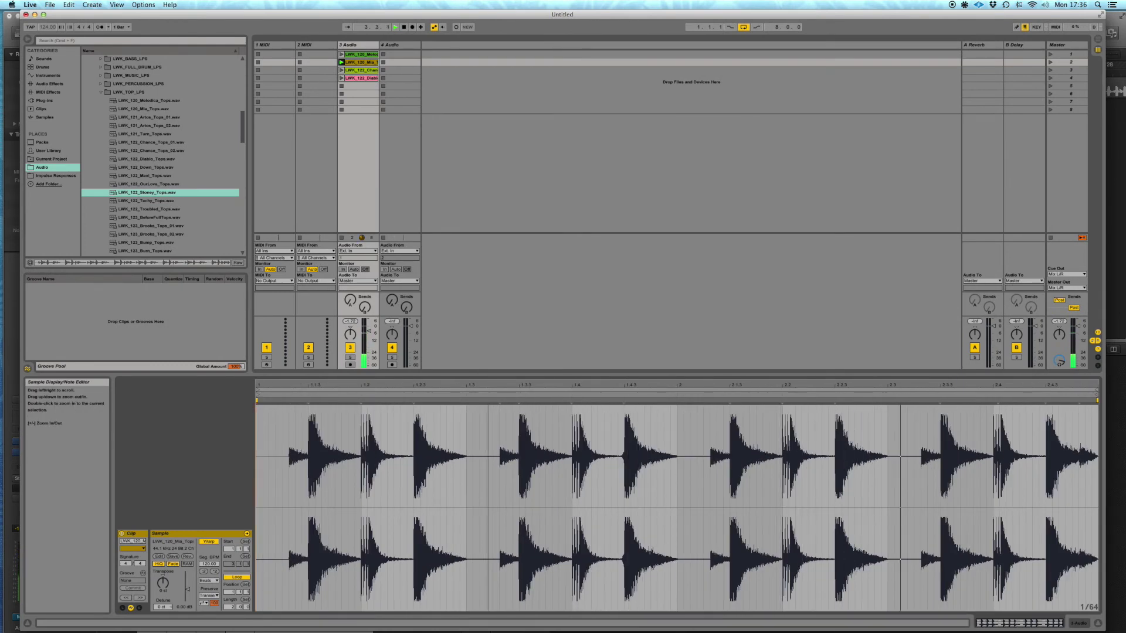
{"action": "key", "text": "plus"}
{"action": "key", "text": "plus"}
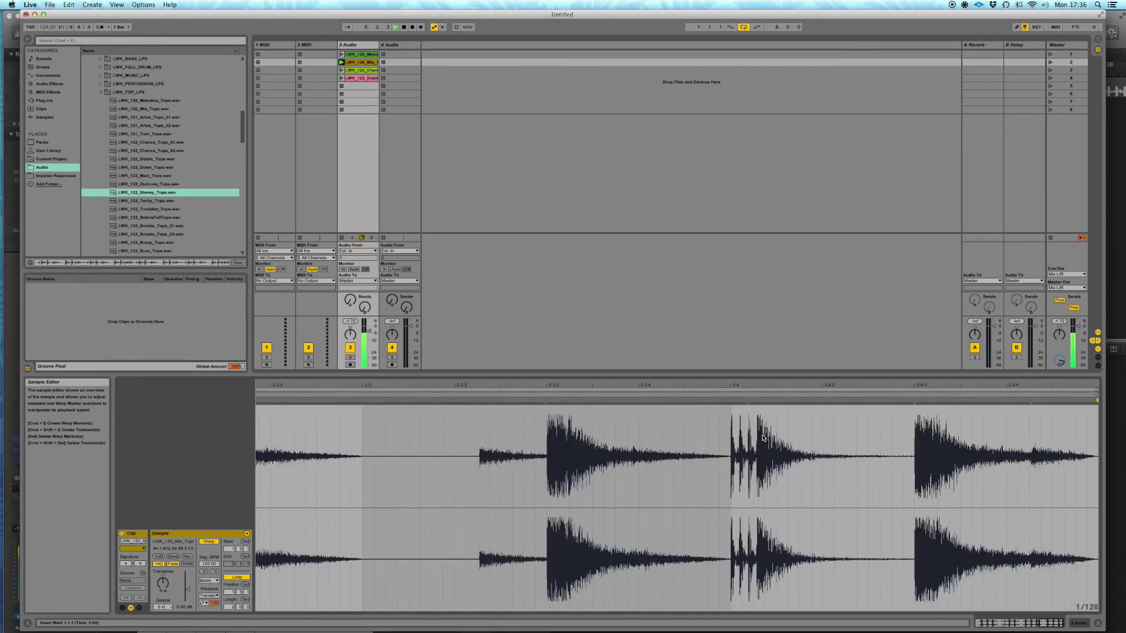
- Start hot-swapping the Mia clip's groove and find the MPC 16 Swing grooves in the Swing and Groove library's MPC folder
{"action": "left_click", "coordinate": [142, 573]}
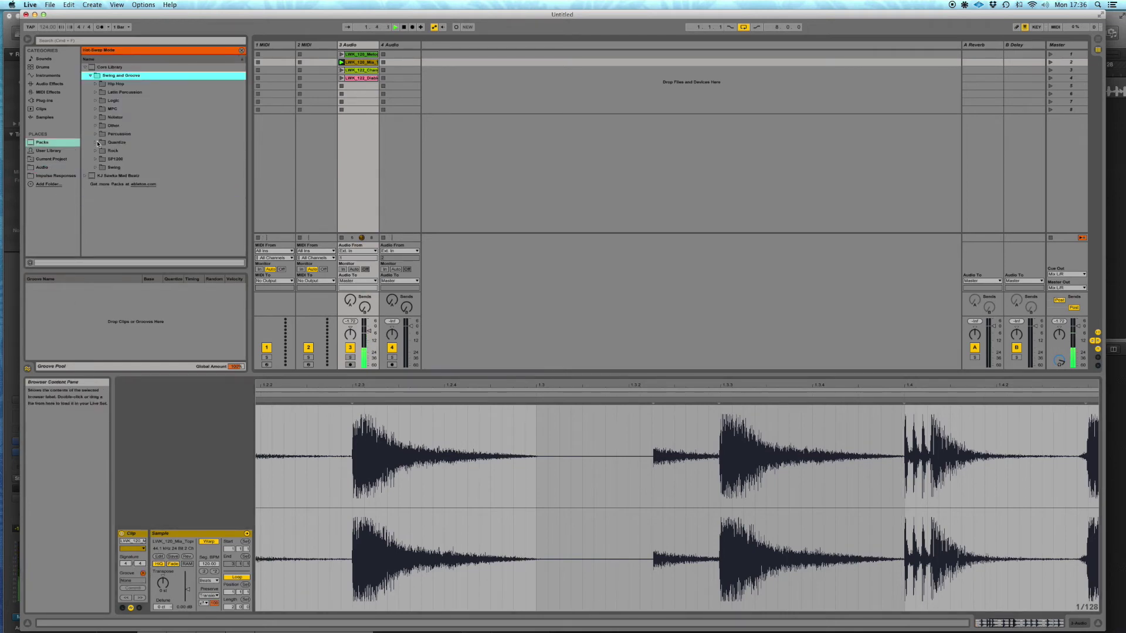
{"action": "left_click", "coordinate": [98, 108]}
{"action": "scroll", "coordinate": [225, 194], "scroll_direction": "down", "scroll_amount": 10}
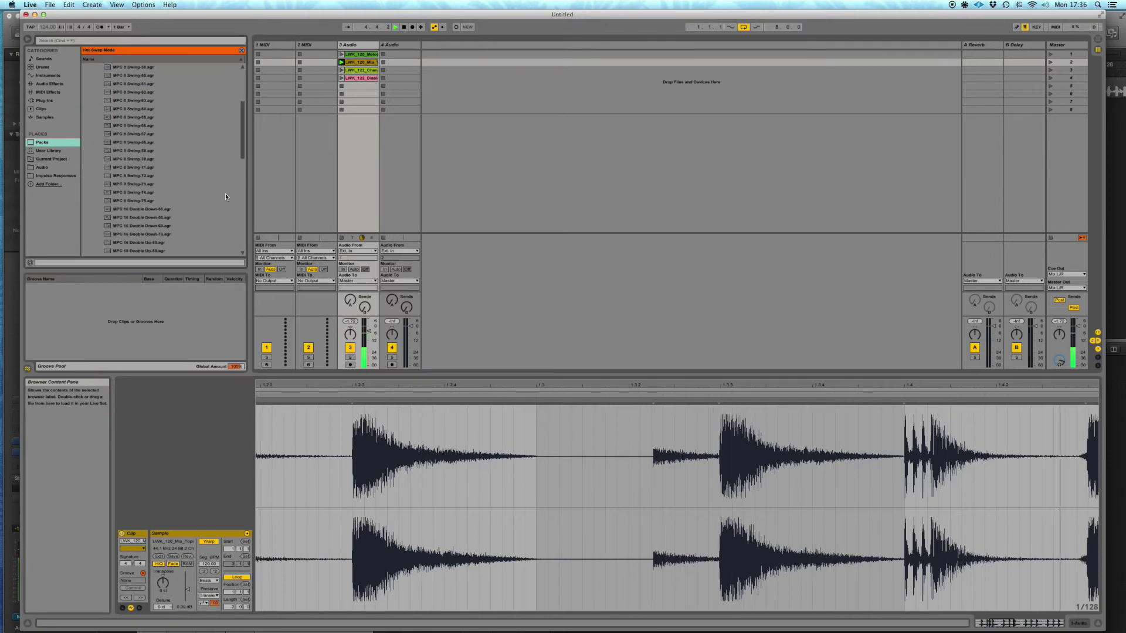
{"action": "scroll", "coordinate": [147, 129], "scroll_direction": "down", "scroll_amount": 10}
{"action": "scroll", "coordinate": [155, 147], "scroll_direction": "down", "scroll_amount": 3}
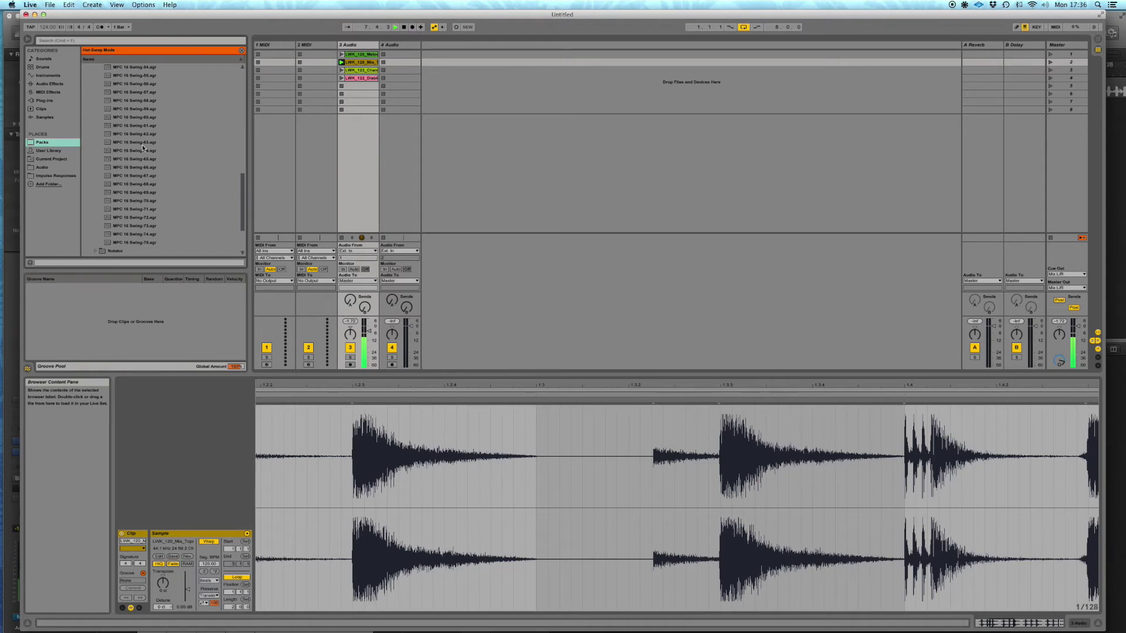
{"action": "scroll", "coordinate": [148, 96], "scroll_direction": "up", "scroll_amount": 2}
- Add the MPC 16 Swing-54, Swing-58 and Swing-60 grooves to the Groove Pool and set Swing-54's Quantize to 100%
{"action": "left_click_drag", "start_coordinate": [146, 87], "coordinate": [117, 291]}
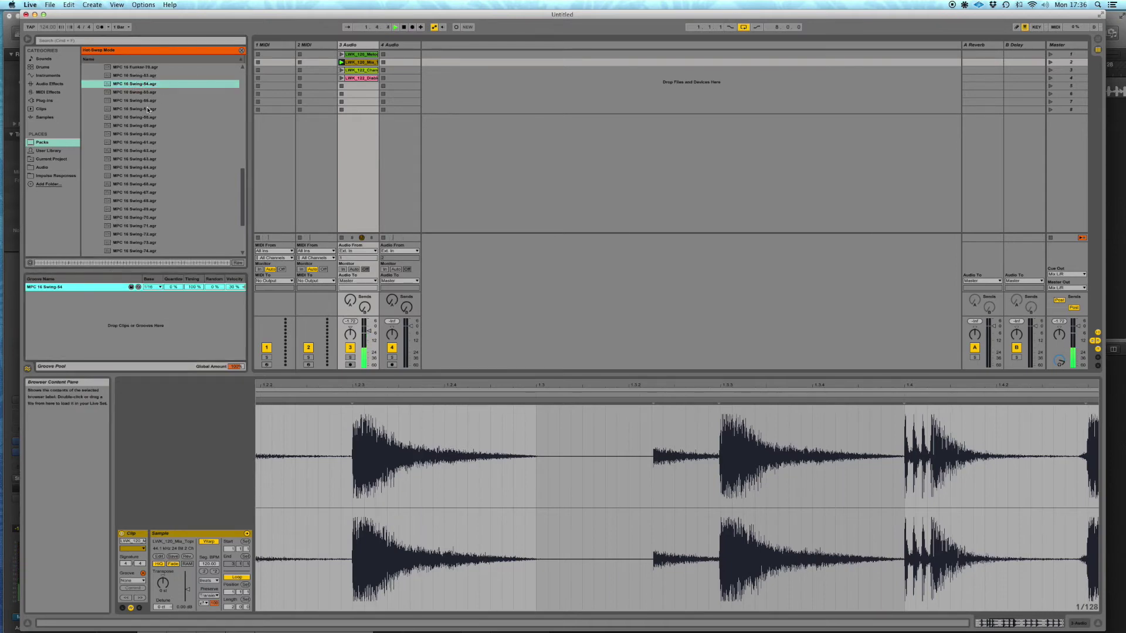
{"action": "left_click_drag", "start_coordinate": [146, 118], "coordinate": [139, 299]}
{"action": "left_click", "coordinate": [144, 137]}
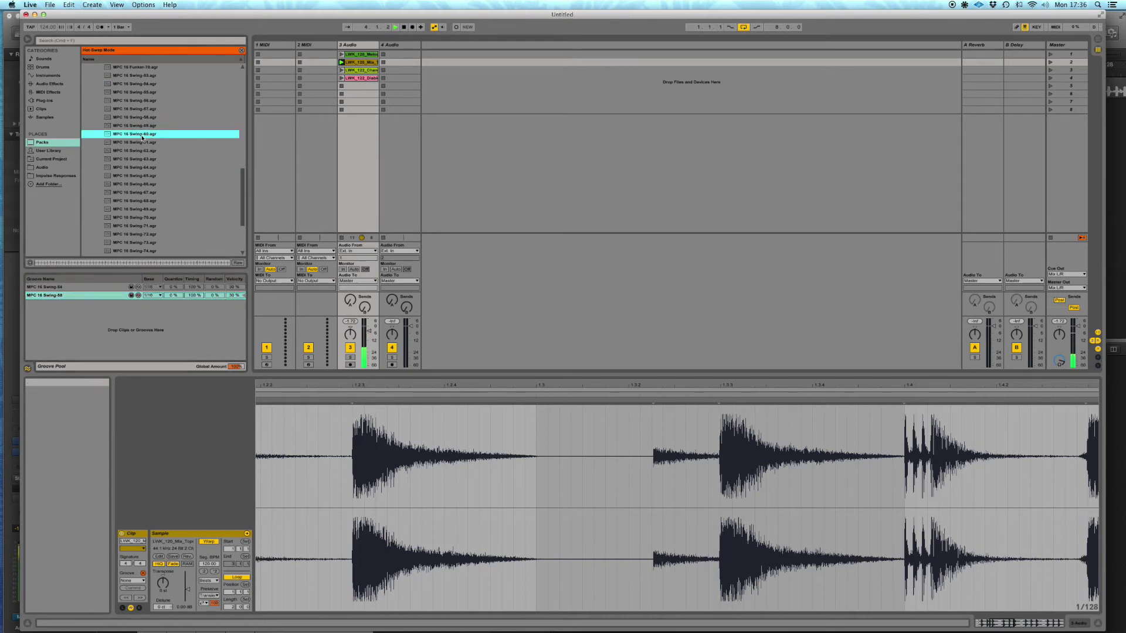
{"action": "left_click", "coordinate": [134, 287]}
{"action": "key", "text": "Return"}
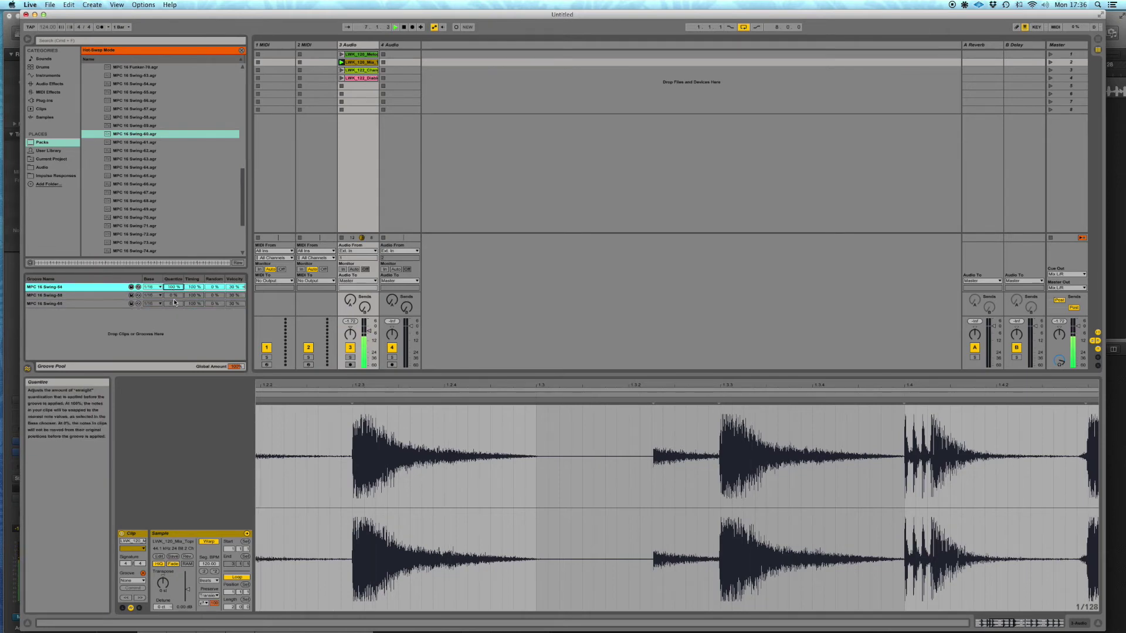
- Set Quantize to 100% for the MPC 16 Swing-58 and Swing-60 grooves, and audition Swing-54 followed by Swing-58 on the Mia clip
{"action": "left_click_drag", "start_coordinate": [174, 297], "coordinate": [175, 258]}
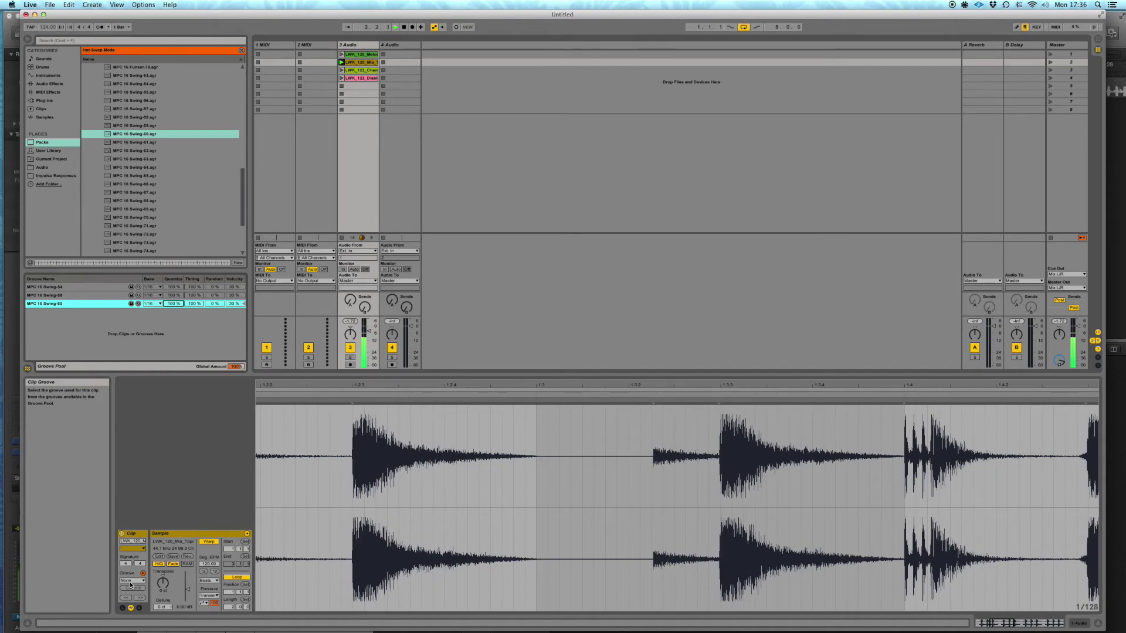
{"action": "left_click", "coordinate": [130, 580]}
{"action": "left_click", "coordinate": [139, 592]}
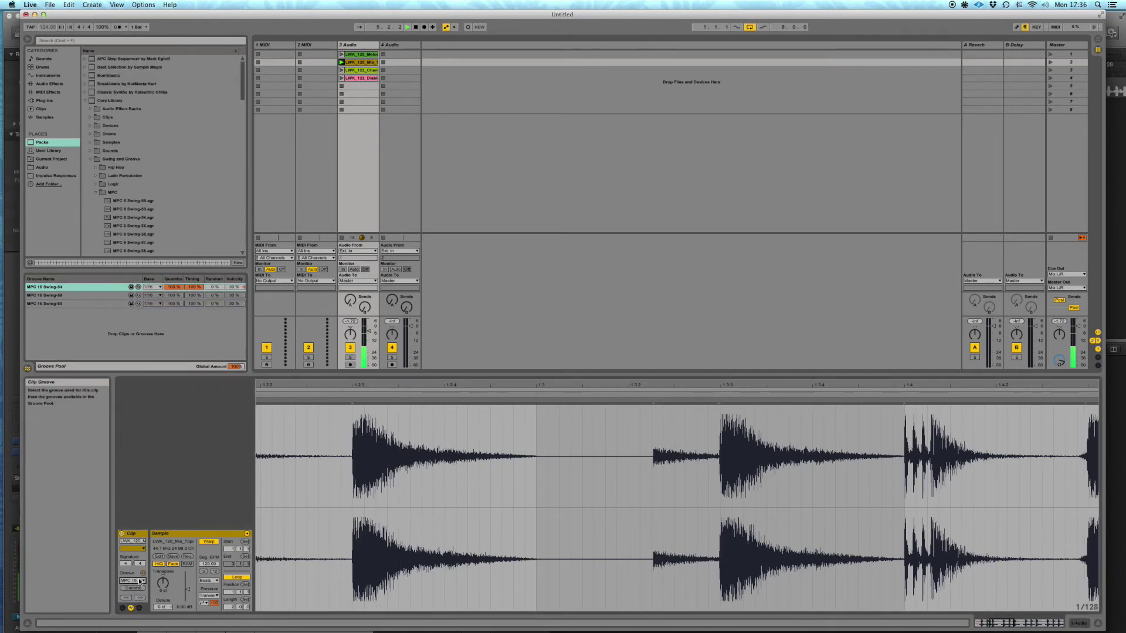
{"action": "left_click", "coordinate": [141, 583]}
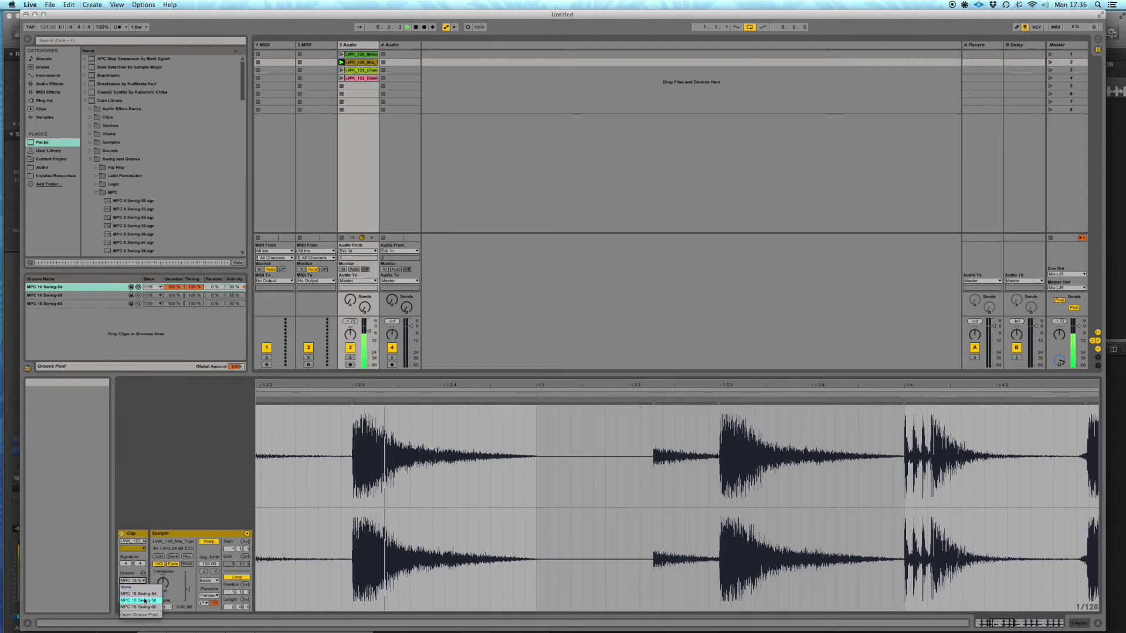
{"action": "left_click", "coordinate": [141, 599]}
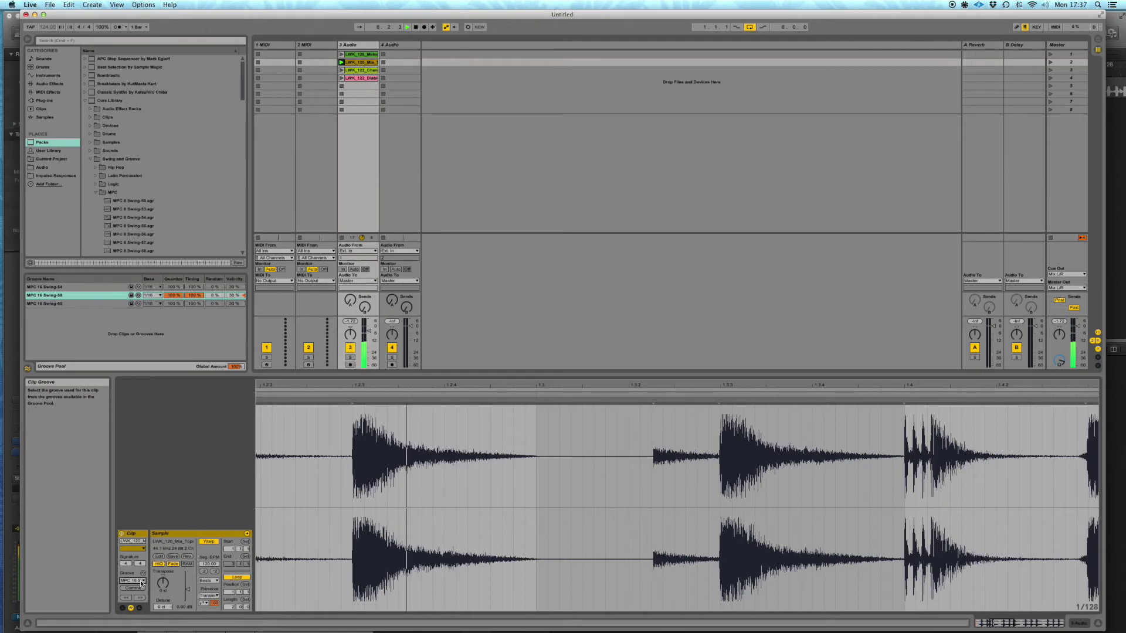
- Assign the MPC 16 Swing-60 groove to the Mia clip and commit it
{"action": "left_click", "coordinate": [141, 582]}
{"action": "left_click", "coordinate": [144, 607]}
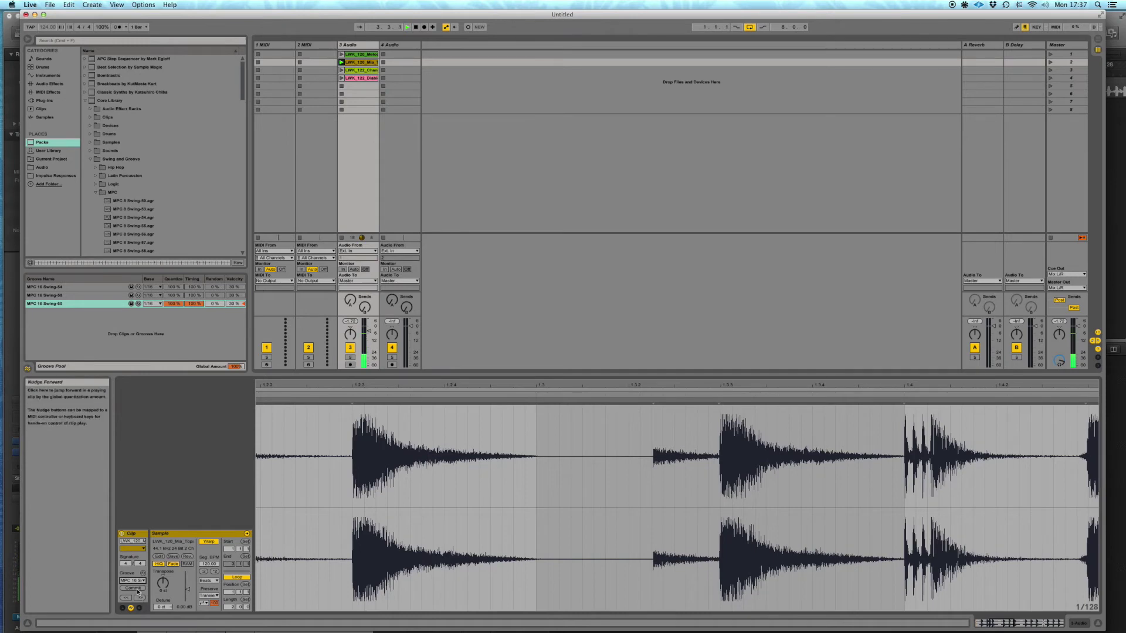
{"action": "left_click", "coordinate": [132, 588]}
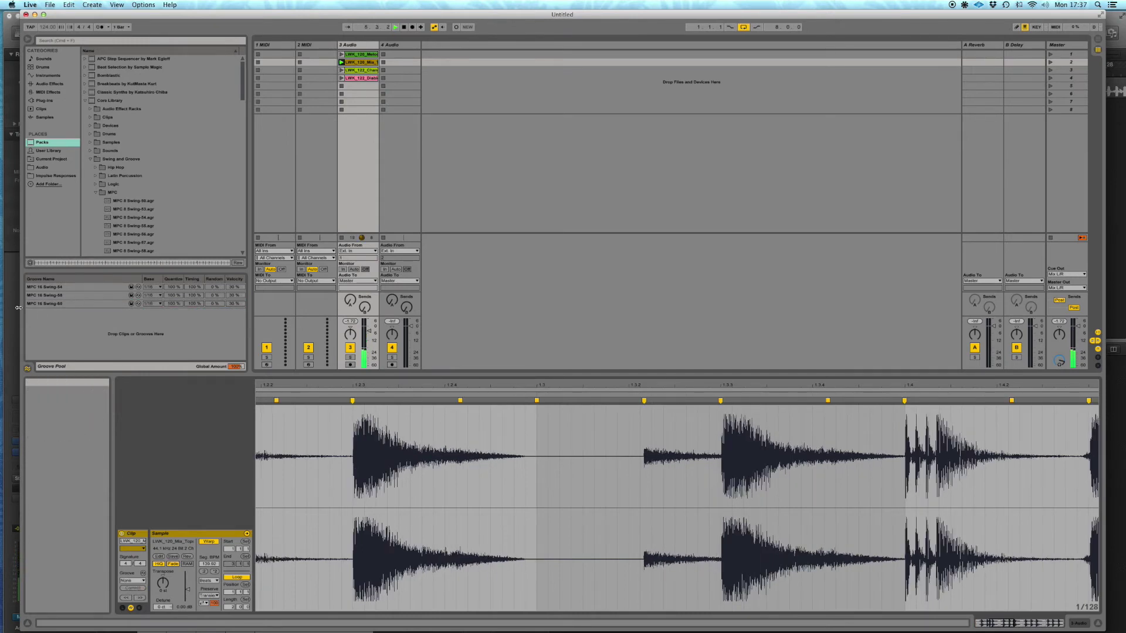
- Switch to Logic Pro X, add one audio track below the Deep House Kit track, and stop playback
{"action": "key", "text": "super+Tab"}
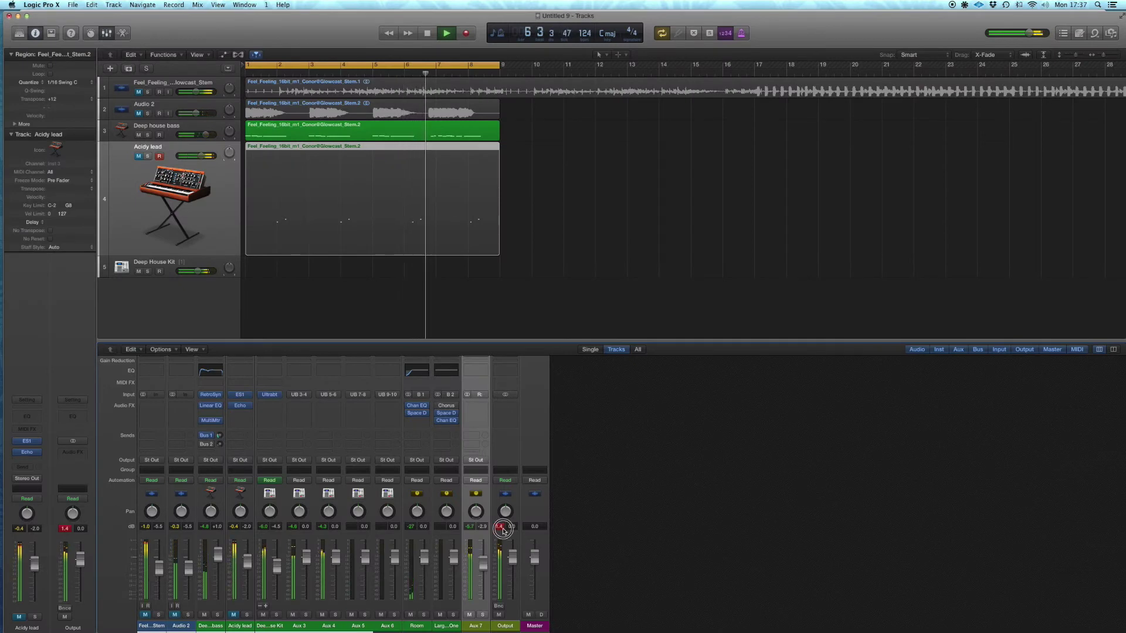
{"action": "left_click", "coordinate": [166, 260]}
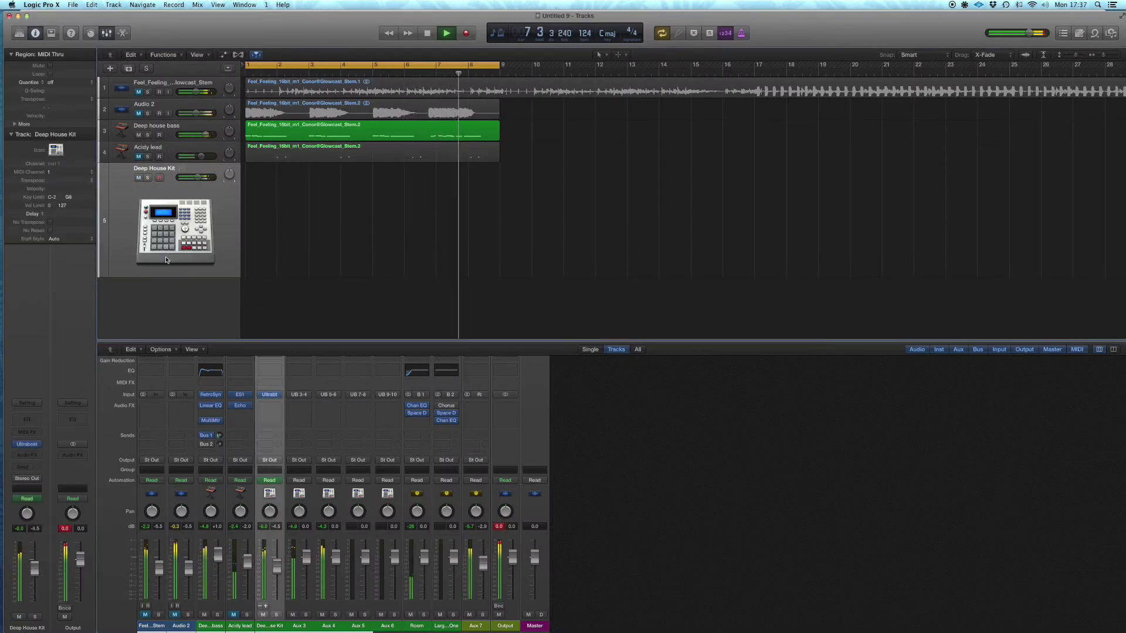
{"action": "left_click", "coordinate": [109, 69]}
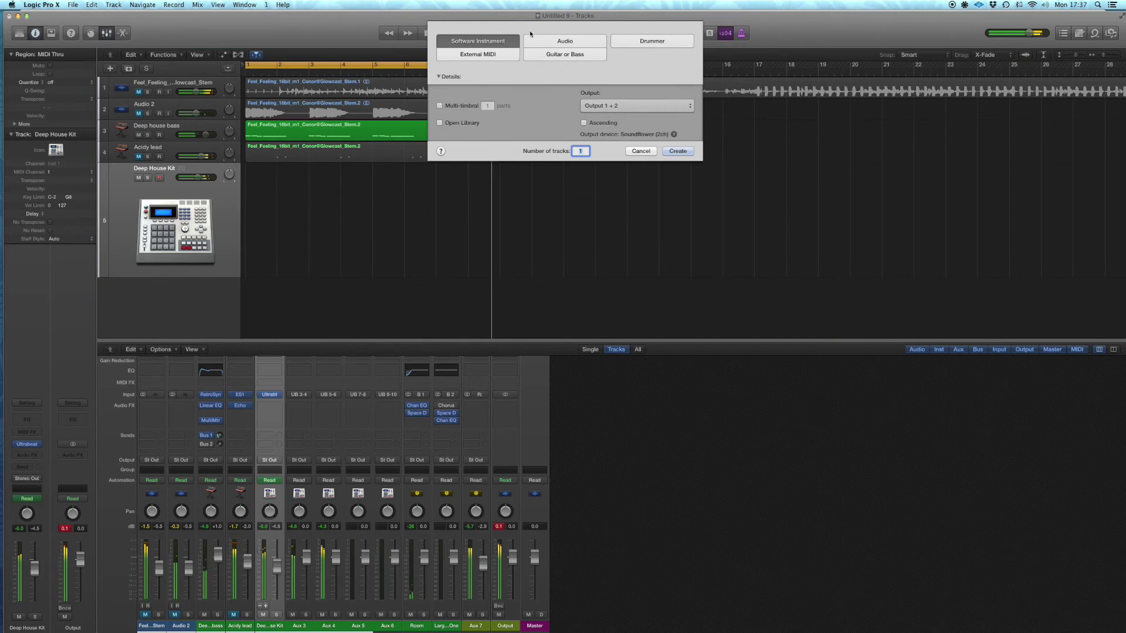
{"action": "left_click", "coordinate": [563, 41]}
{"action": "left_click", "coordinate": [676, 178]}
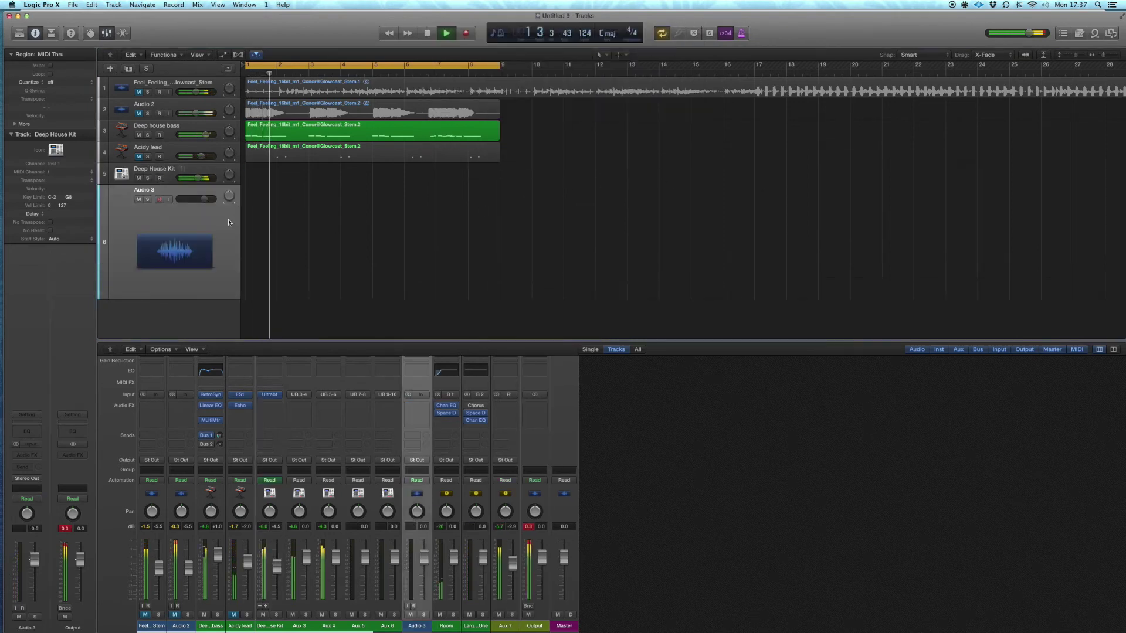
{"action": "key", "text": "space"}
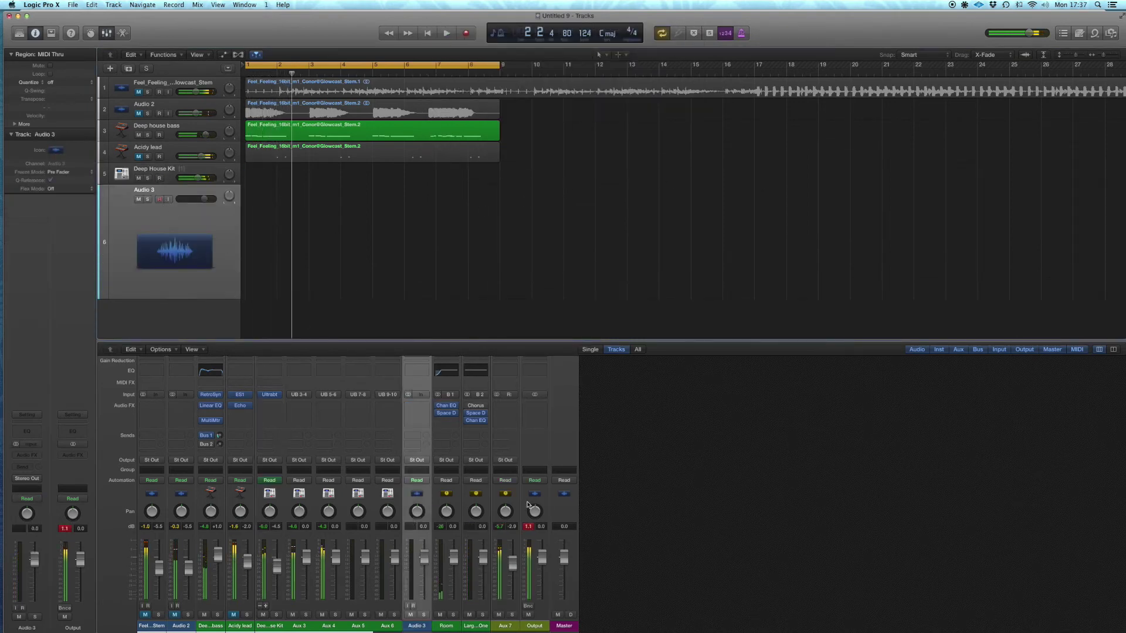
- Route the output of the Aux 7 channel to Bus 40
{"action": "left_click", "coordinate": [504, 461]}
{"action": "mouse_move", "coordinate": [516, 492]}
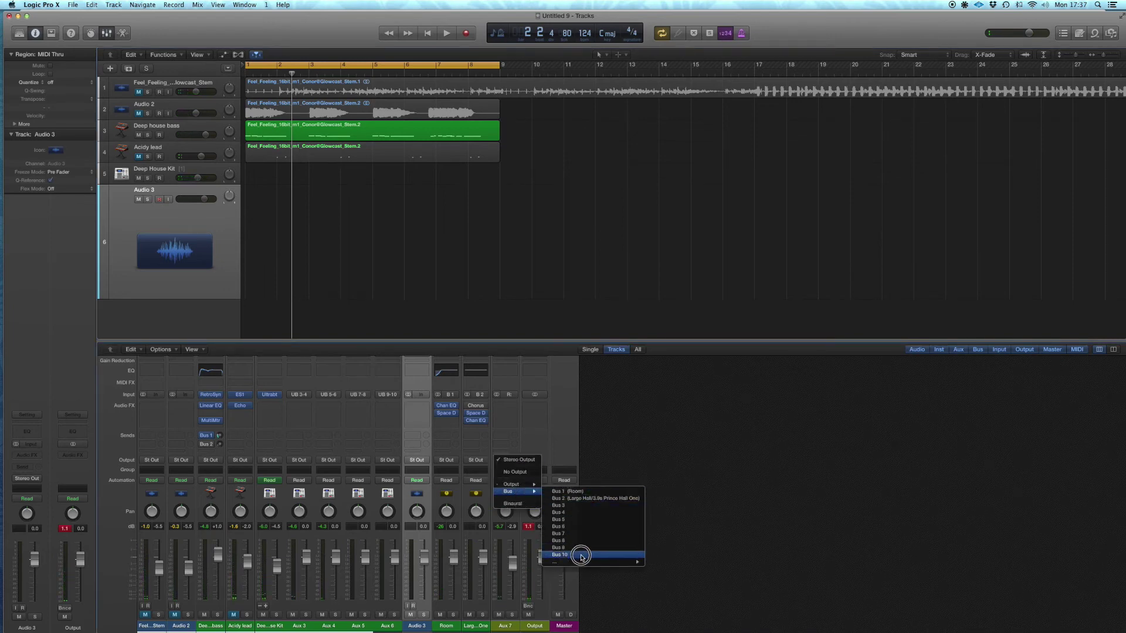
{"action": "mouse_move", "coordinate": [633, 563]}
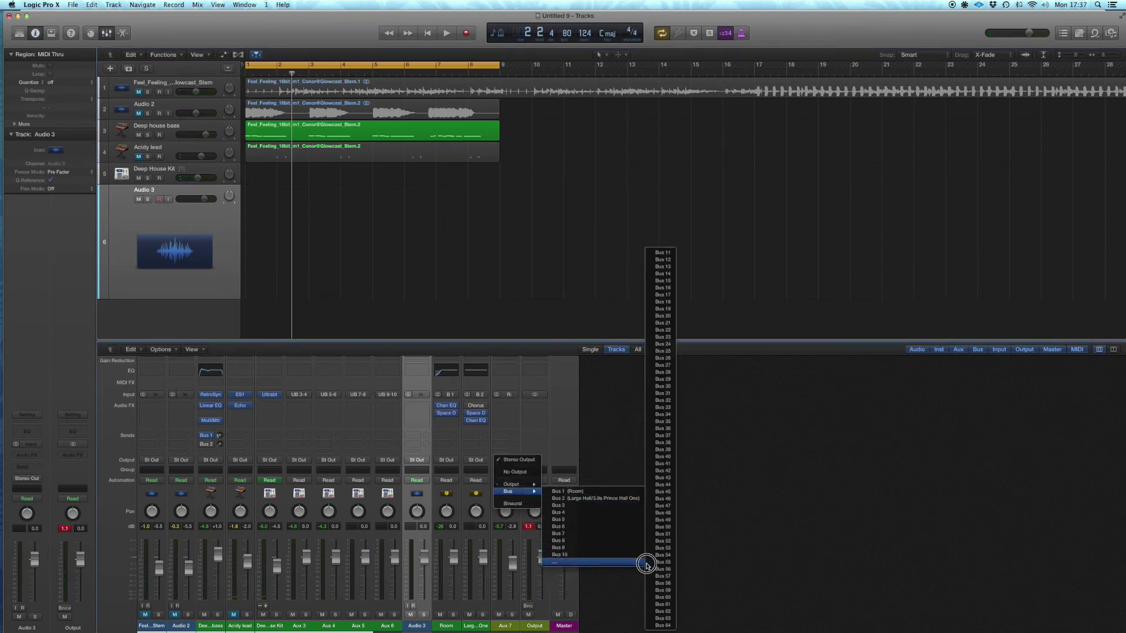
{"action": "left_click", "coordinate": [668, 457]}
- Set Audio 3's input to Bus 40, record-enable the track and record the top loop across the eight-bar cycle
{"action": "left_click", "coordinate": [160, 200]}
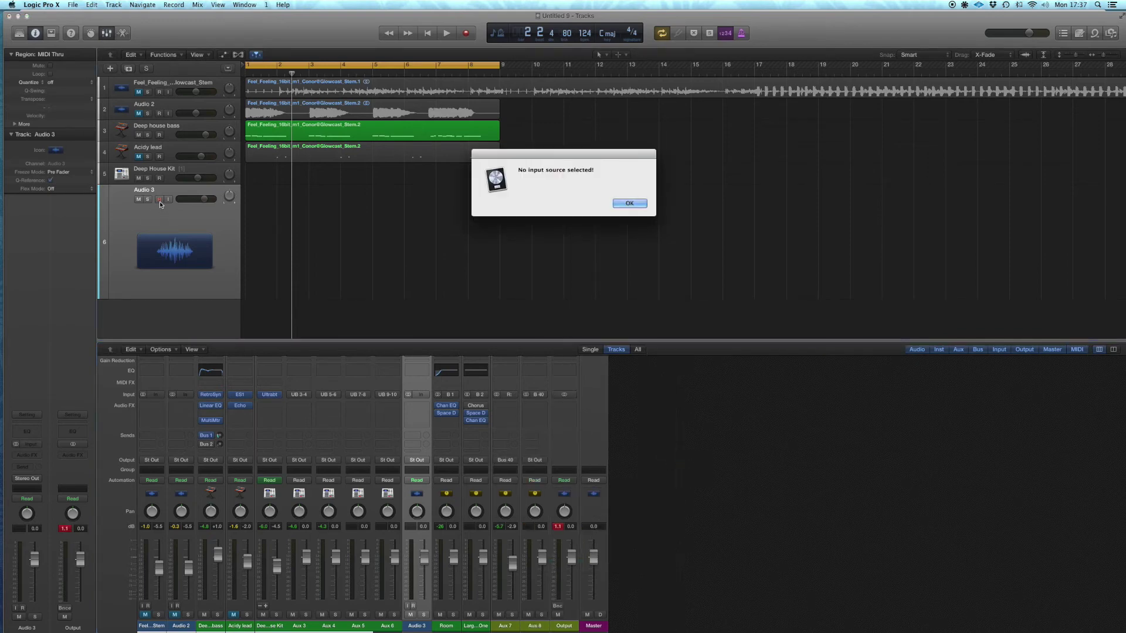
{"action": "left_click", "coordinate": [626, 205]}
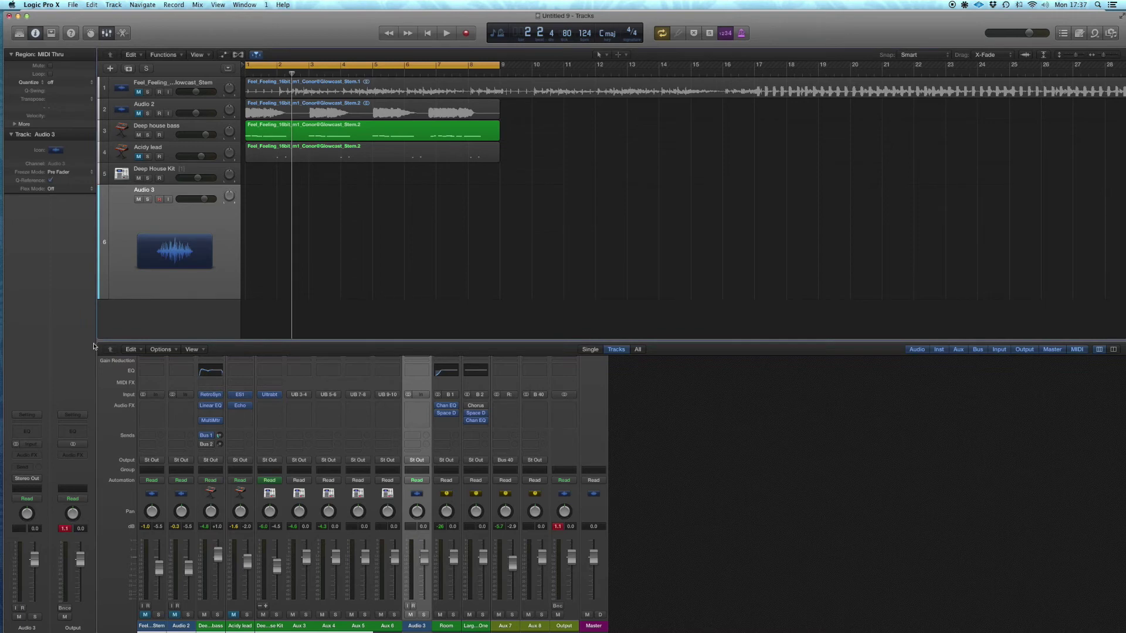
{"action": "left_click", "coordinate": [36, 445]}
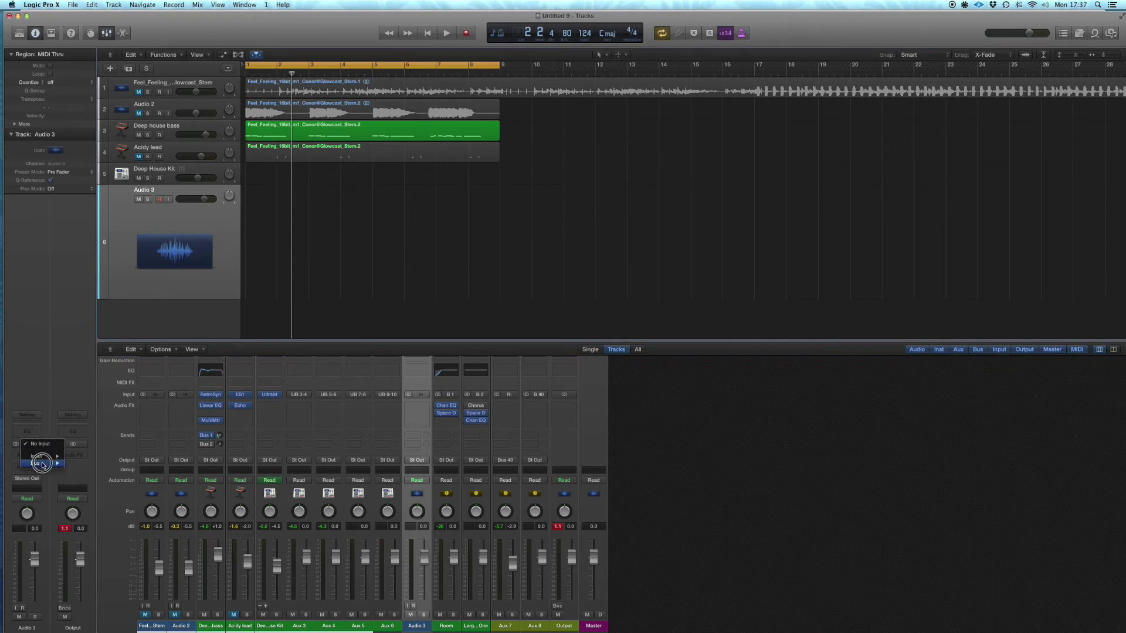
{"action": "mouse_move", "coordinate": [41, 463]}
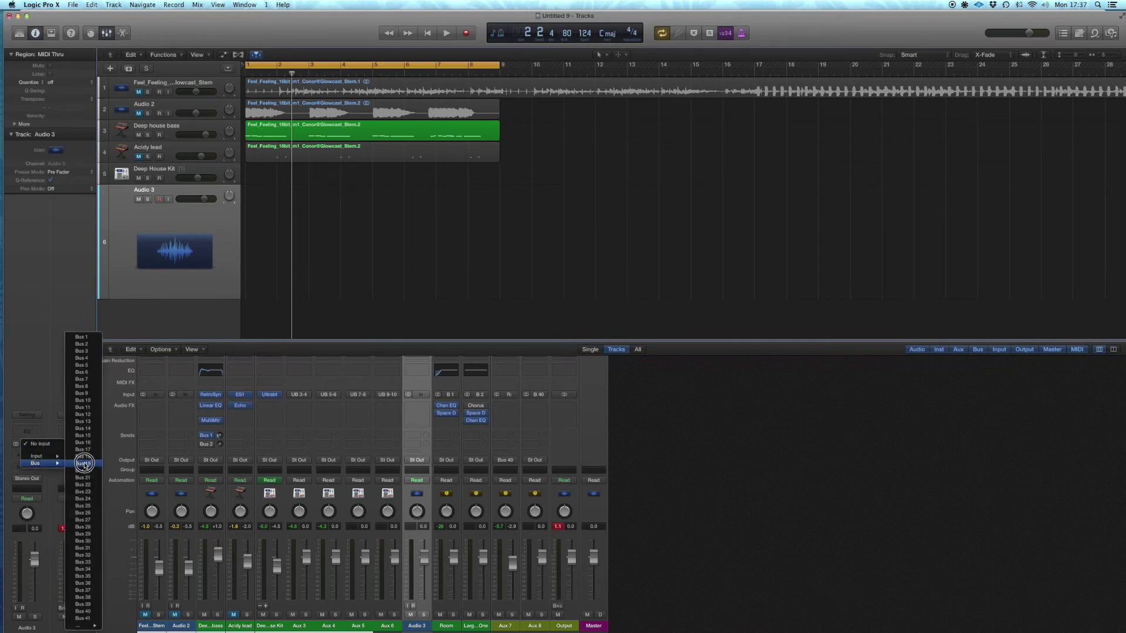
{"action": "left_click", "coordinate": [83, 612]}
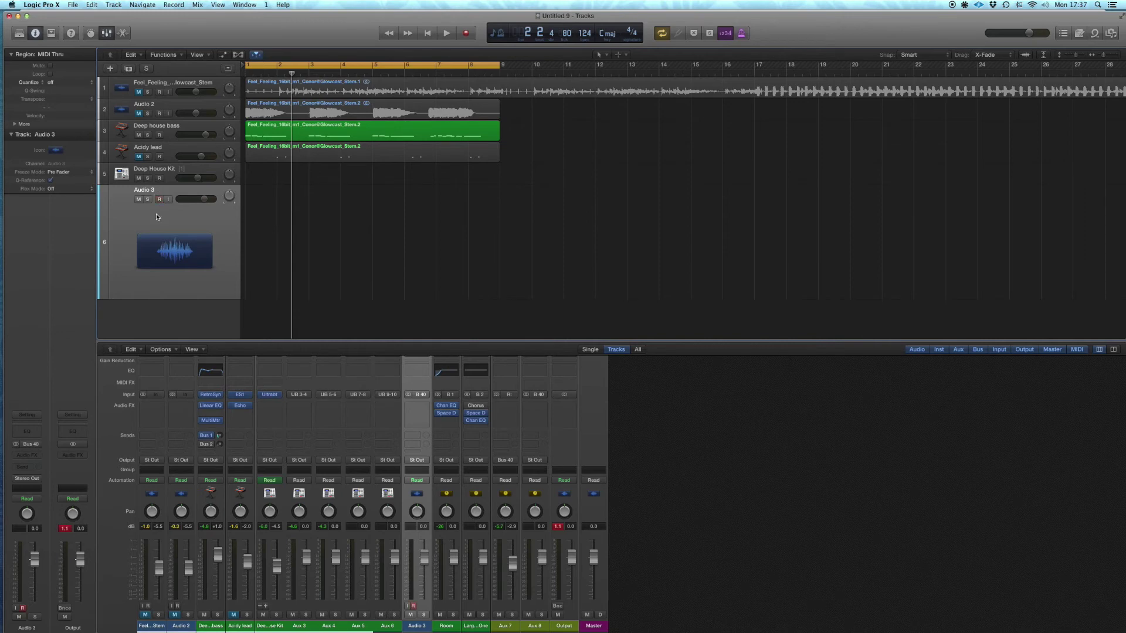
{"action": "key", "text": "space"}
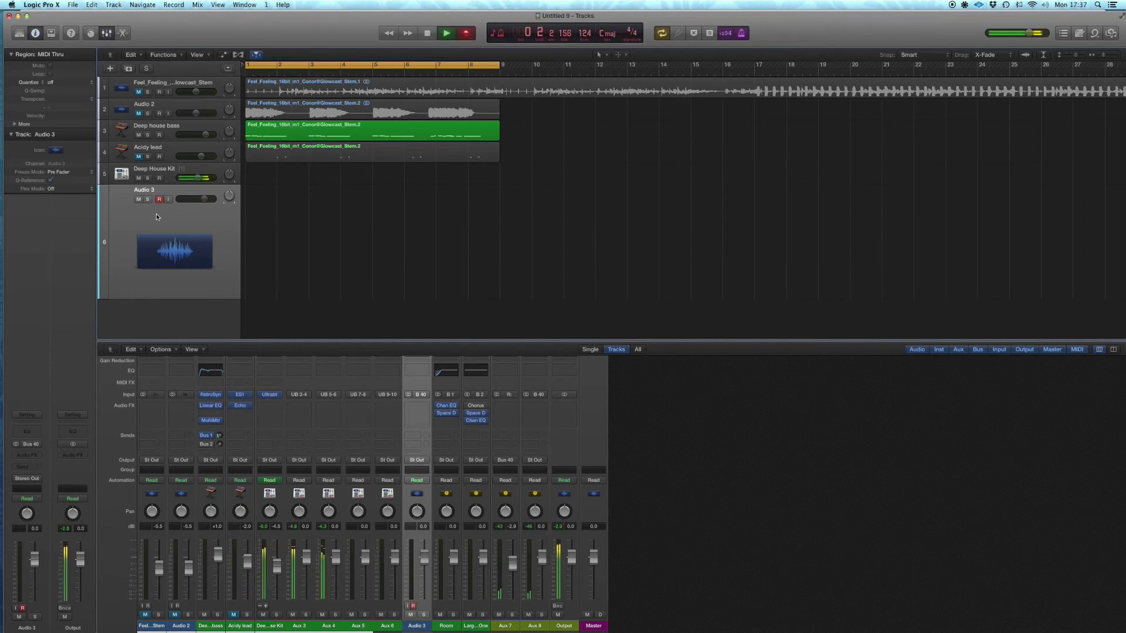
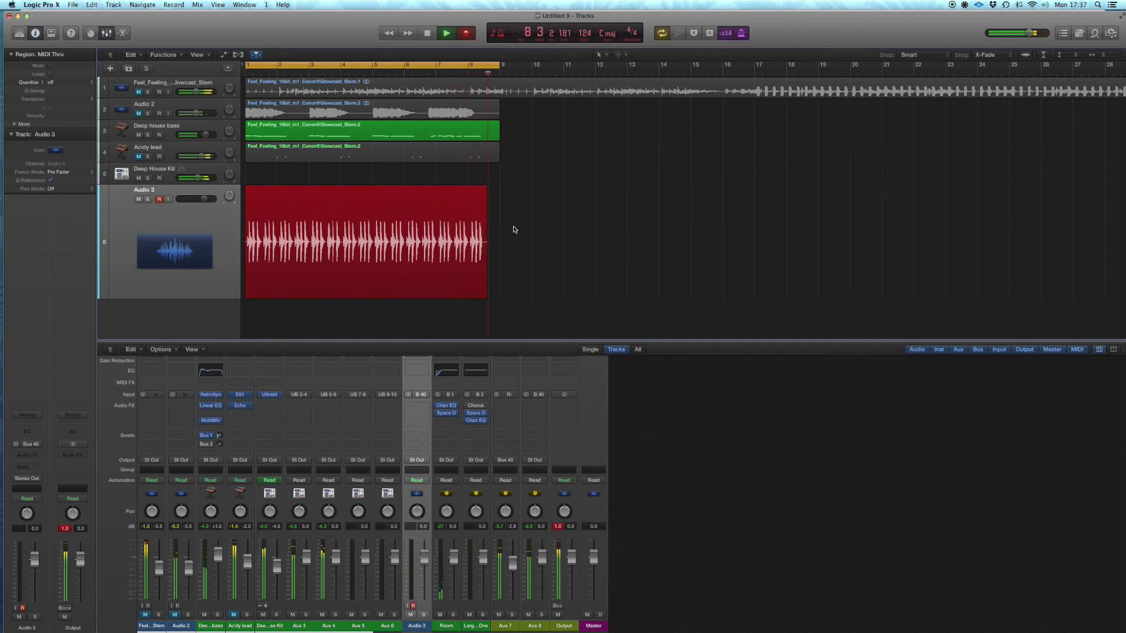
{"action": "key", "text": "space"}
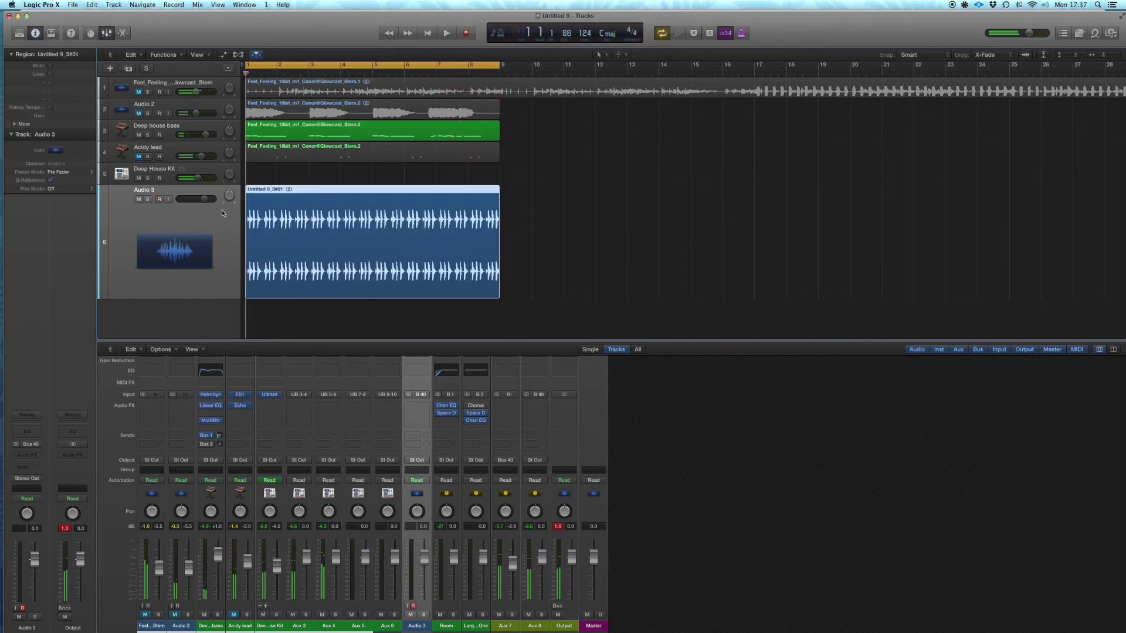
- Duplicate the Audio 3 track, move the recorded region onto the new track and rename that track Tops
{"action": "left_click", "coordinate": [128, 69]}
{"action": "left_click_drag", "start_coordinate": [297, 198], "coordinate": [296, 222]}
{"action": "double_click", "coordinate": [144, 211]}
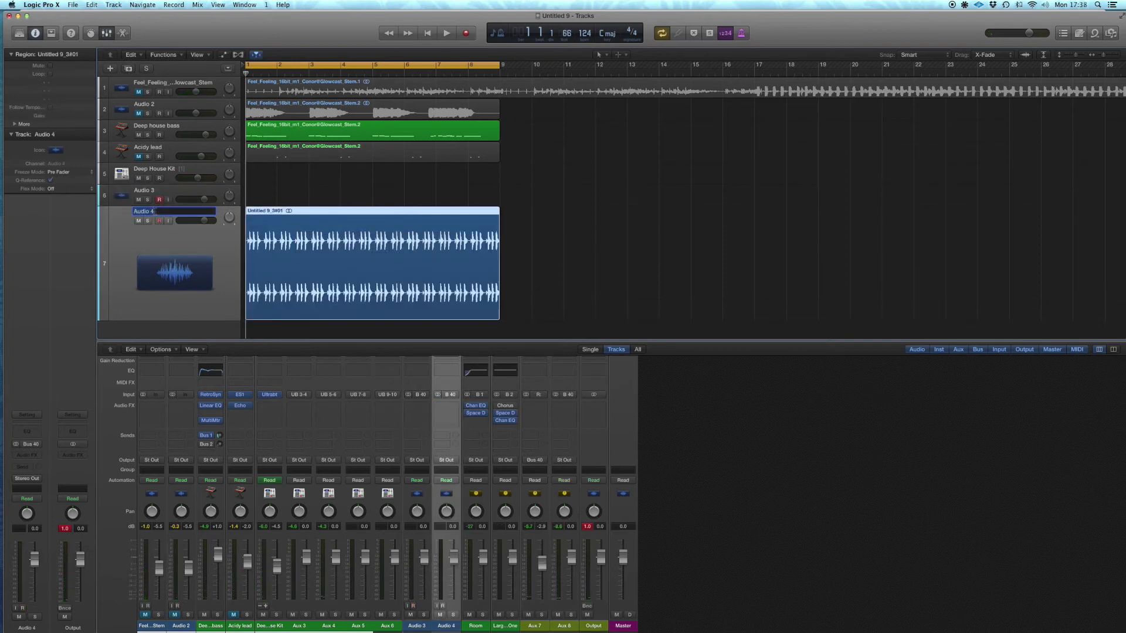
{"action": "type", "text": "Tops"}
{"action": "key", "text": "Return"}
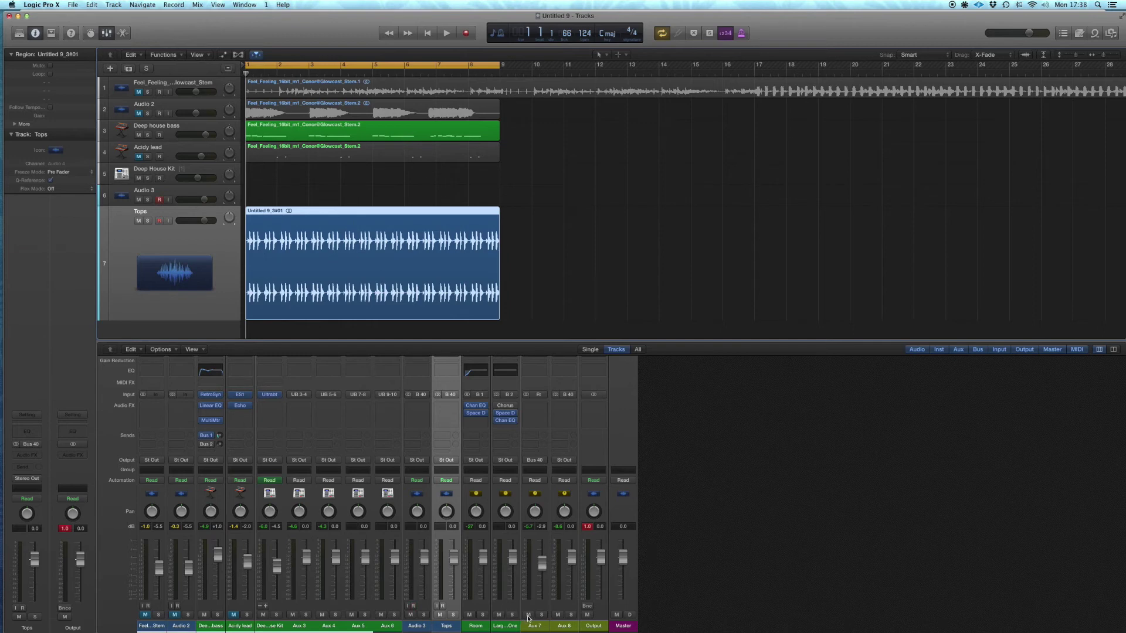
- Play the project with Aux 7 muted, hide the mixer and lower the Tops track's volume to about -2.3 dB
{"action": "key", "text": "space"}
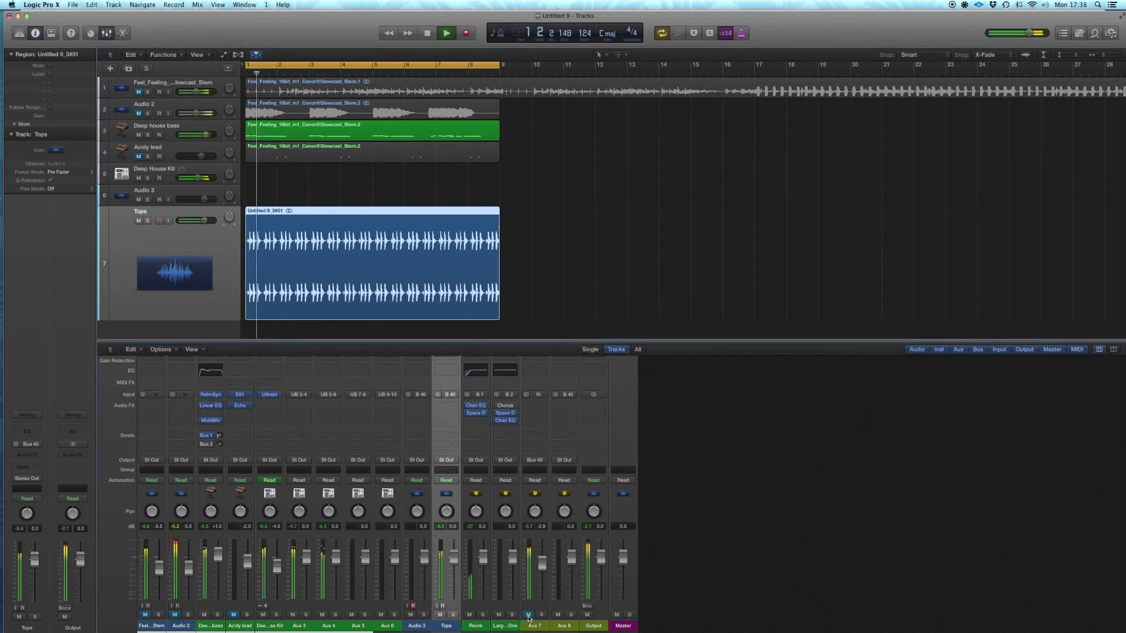
{"action": "key", "text": "x"}
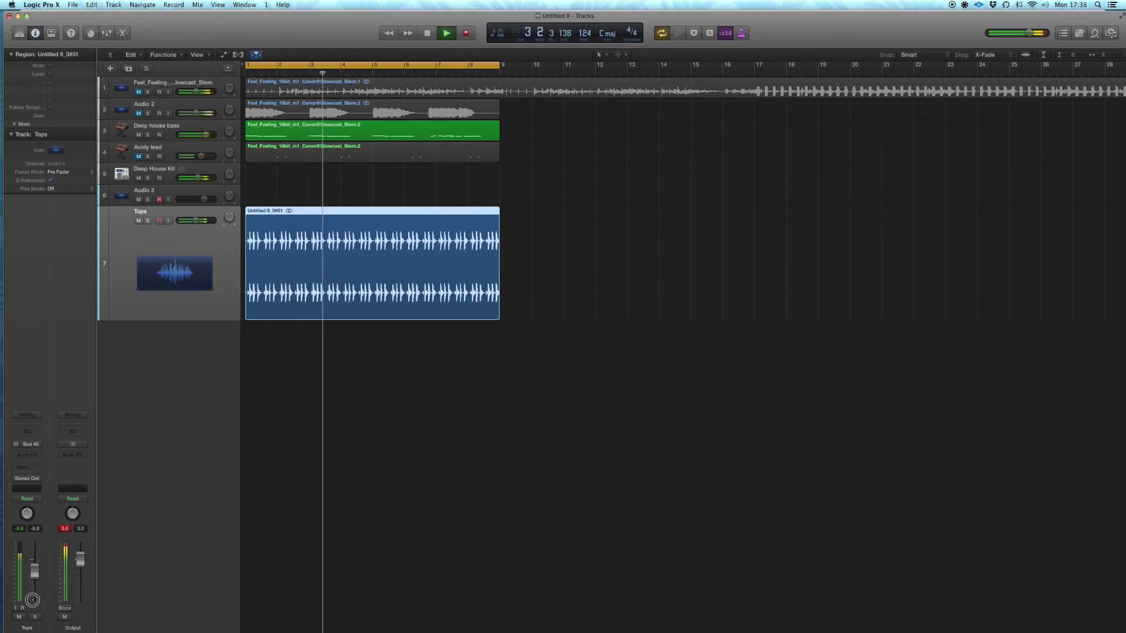
{"action": "left_click_drag", "start_coordinate": [32, 583], "coordinate": [33, 589]}
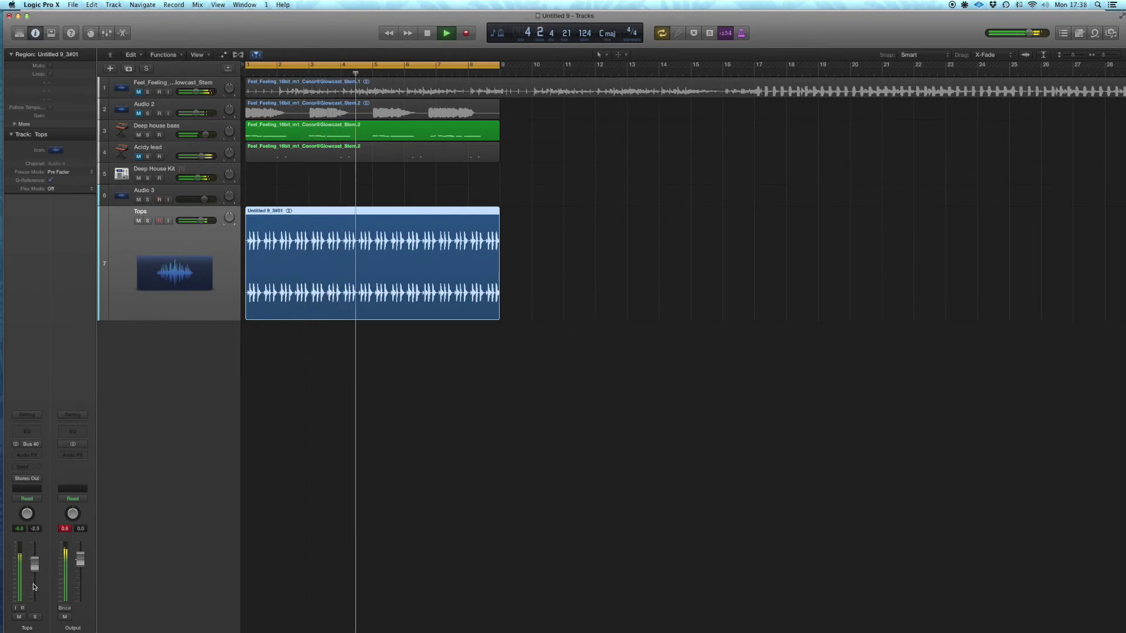
- Add a Channel EQ to the Tops track with an 18 dB/Oct low cut around 205 Hz and a 24 dB/Oct high cut around 15600 Hz
{"action": "left_click", "coordinate": [28, 433]}
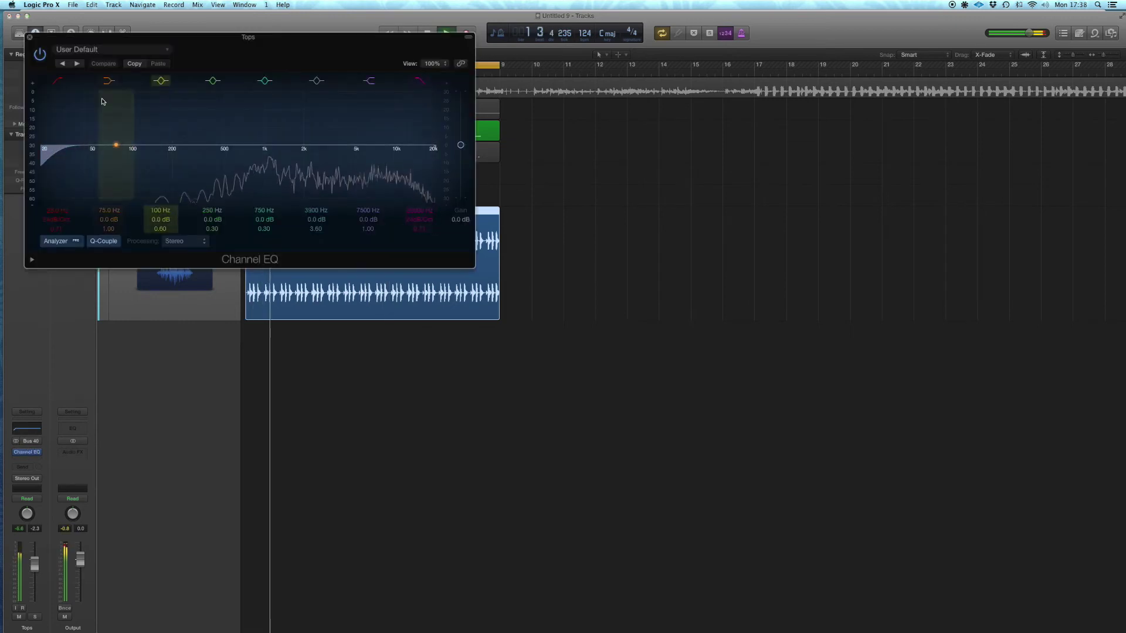
{"action": "left_click_drag", "start_coordinate": [32, 165], "coordinate": [173, 150]}
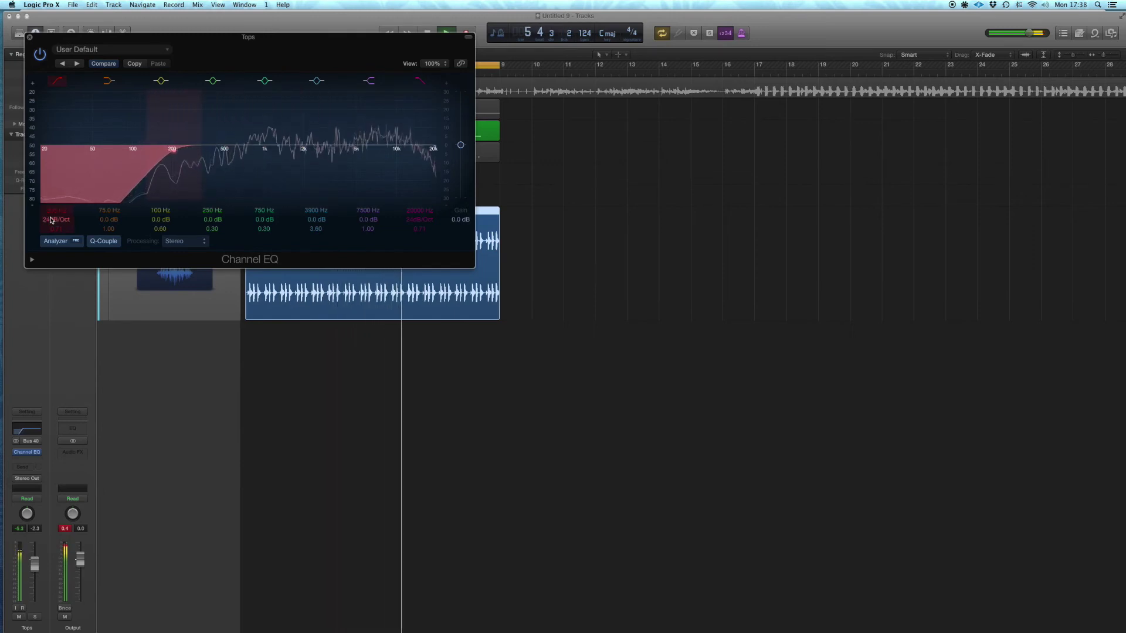
{"action": "mouse_move", "coordinate": [435, 150]}
{"action": "left_mouse_down"}
{"action": "mouse_move", "coordinate": [357, 151]}
{"action": "mouse_move", "coordinate": [419, 151]}
{"action": "left_mouse_up"}
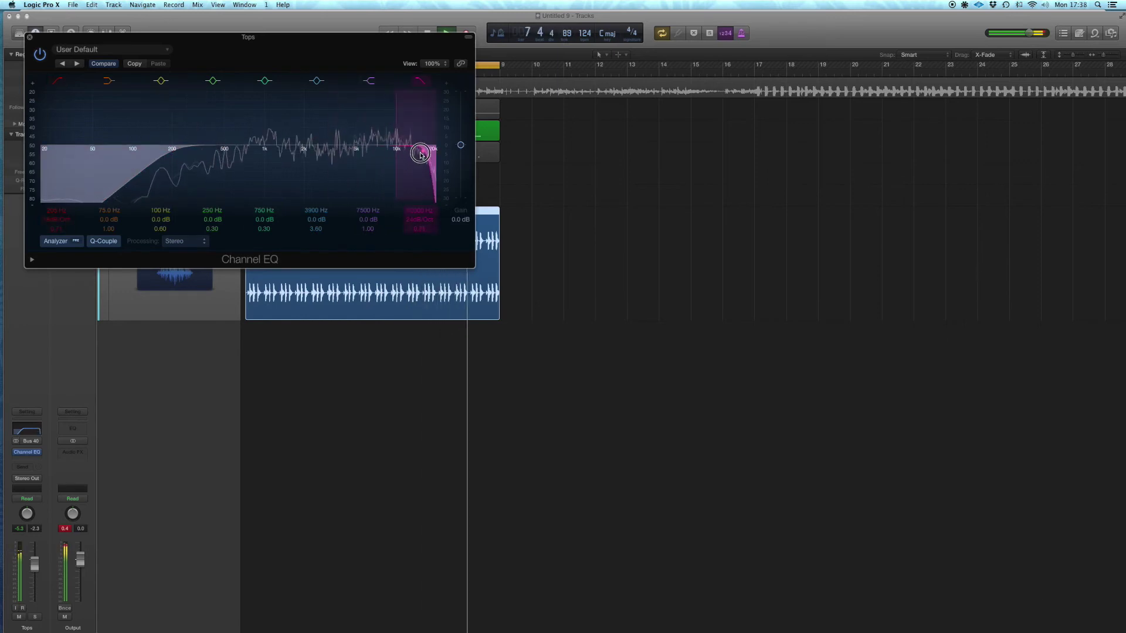
{"action": "scroll", "coordinate": [424, 94], "scroll_direction": "down", "scroll_amount": 2}
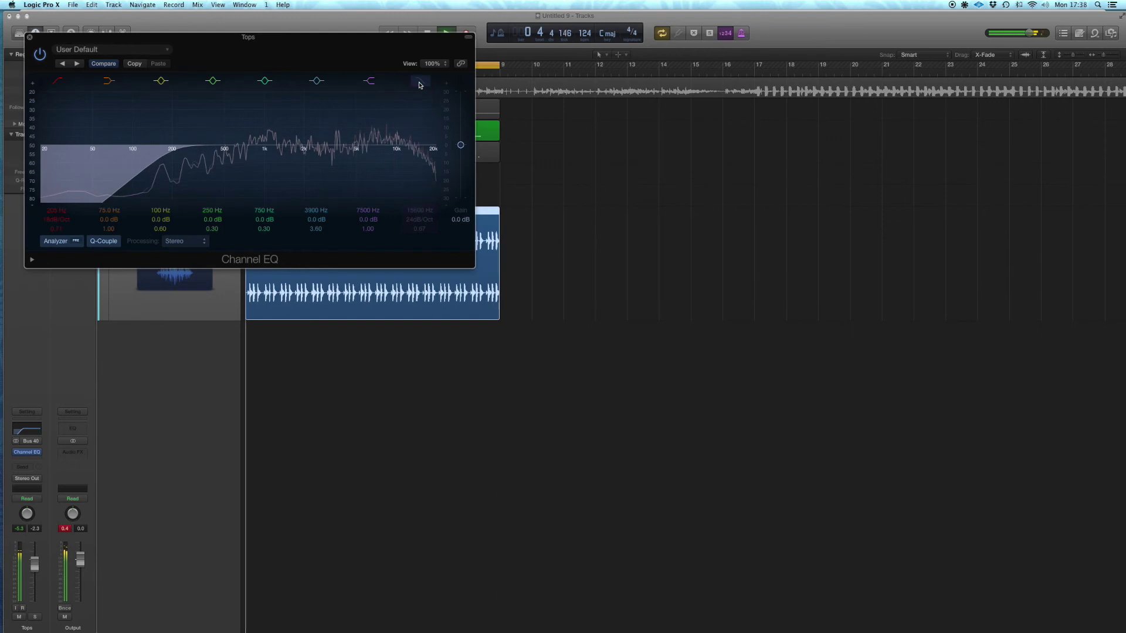
- Cut the EQ's low-mid bell by 7 dB around 325 Hz, compare it bypassed, then close the EQ and stop playback
{"action": "left_click_drag", "start_coordinate": [223, 176], "coordinate": [203, 163]}
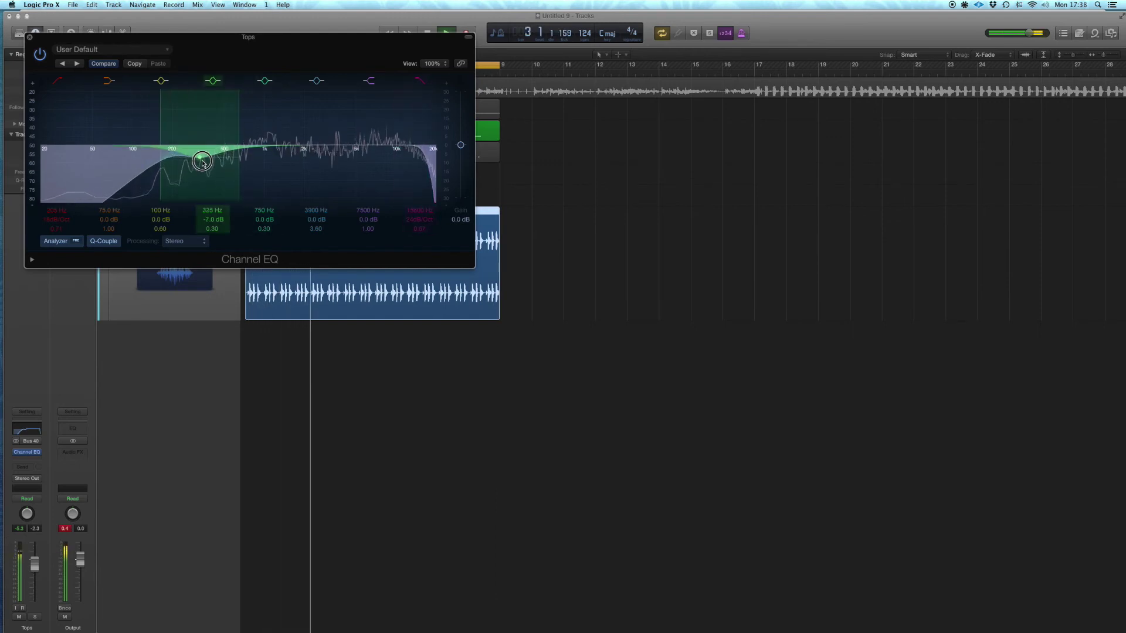
{"action": "left_click", "coordinate": [212, 81]}
{"action": "left_click", "coordinate": [213, 81]}
{"action": "left_click", "coordinate": [212, 81]}
{"action": "key", "text": "super+w"}
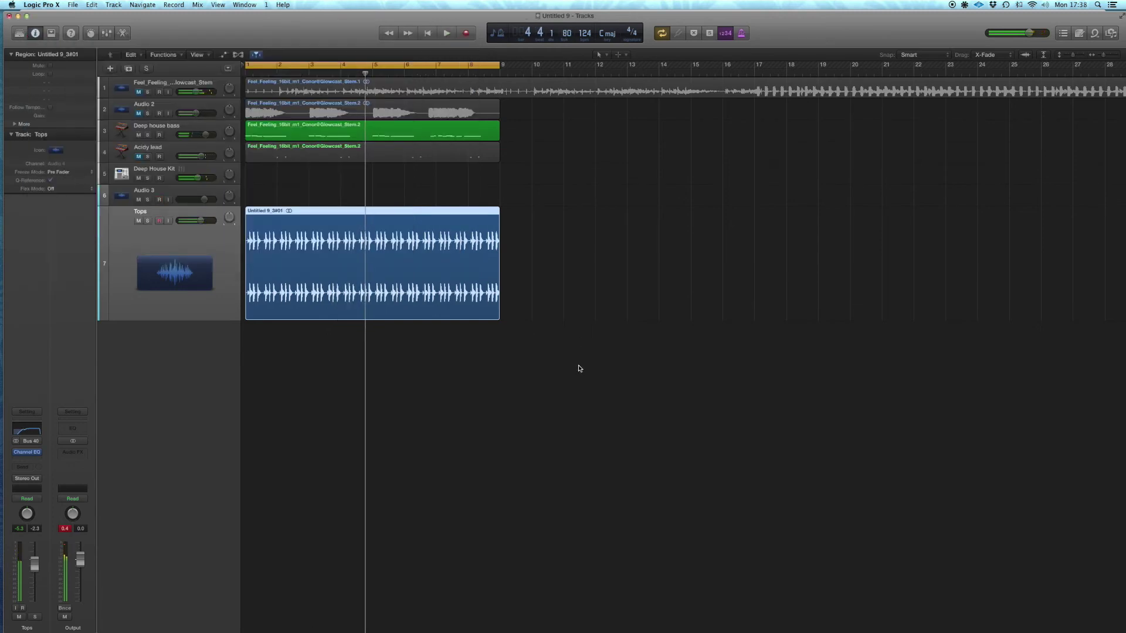
{"action": "left_click", "coordinate": [522, 314]}
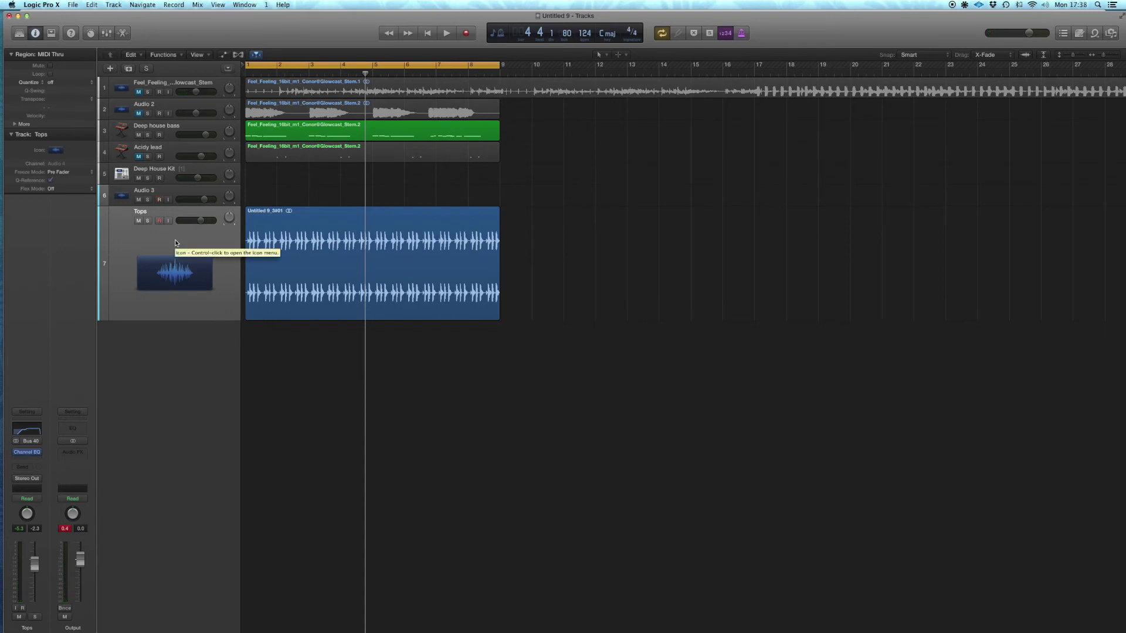
- Reopen the Tops track's Channel EQ, solo the track and play it to check the filtered sound
{"action": "left_click", "coordinate": [28, 453]}
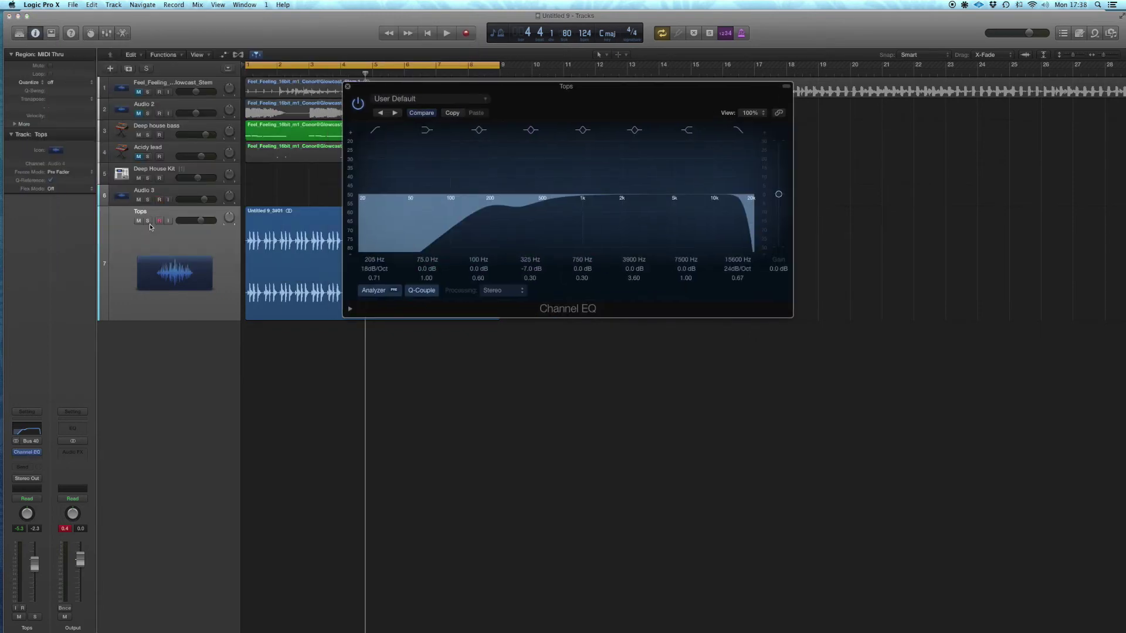
{"action": "left_click", "coordinate": [148, 222]}
{"action": "key", "text": "space"}
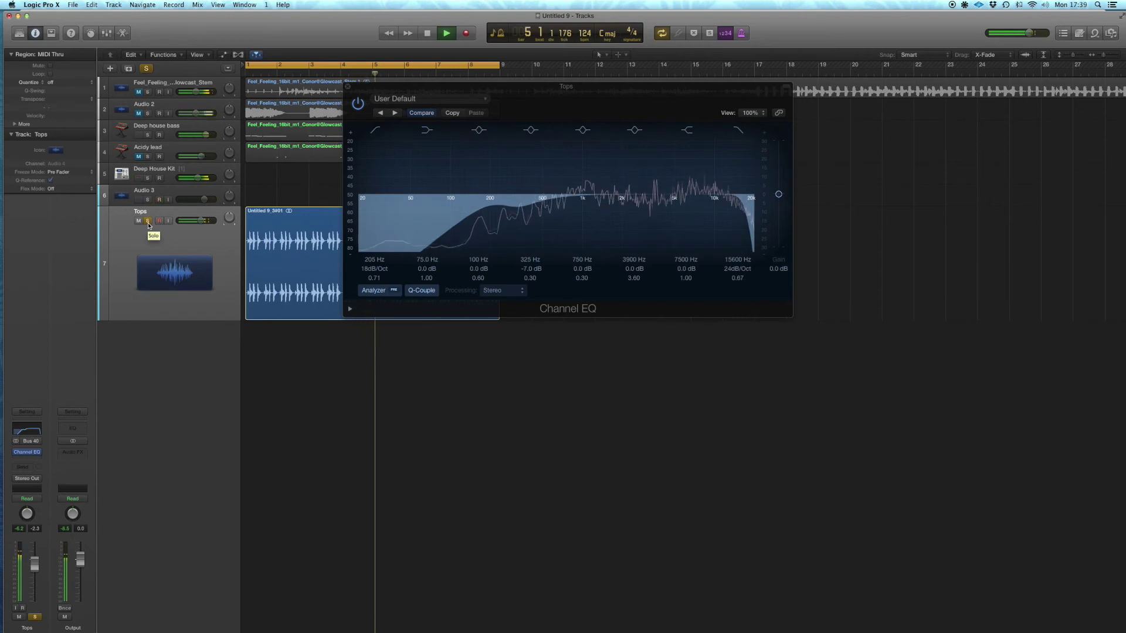
- Unsolo the Tops track, close its EQ and add a low-level send to Bus 1 (Room) on its channel
{"action": "left_click", "coordinate": [148, 222]}
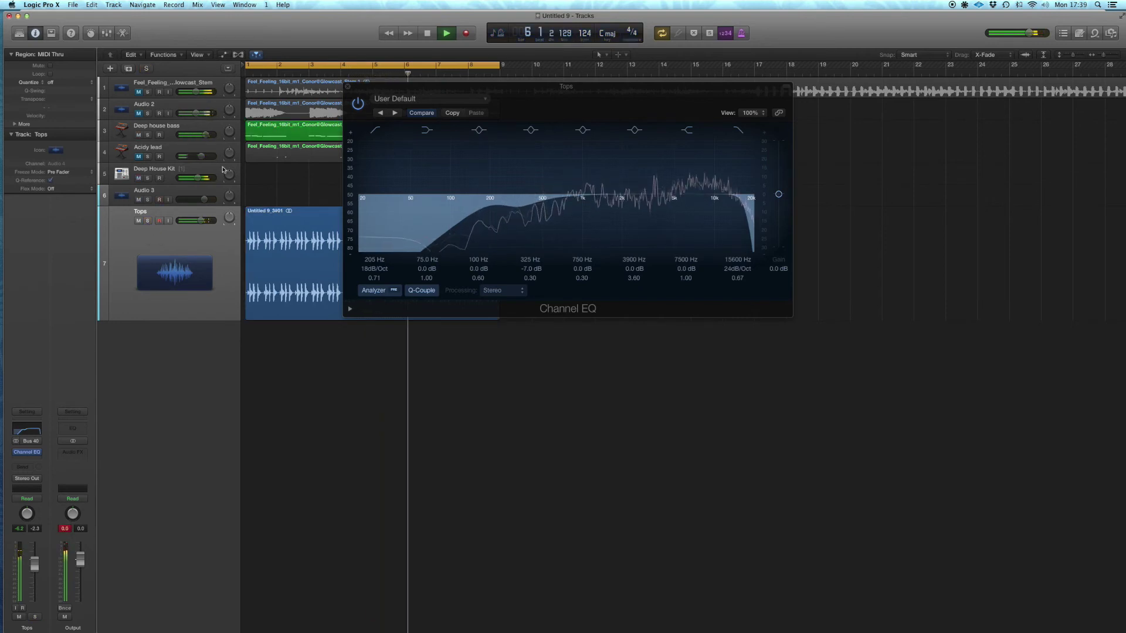
{"action": "left_click", "coordinate": [27, 452]}
{"action": "left_click", "coordinate": [25, 468]}
{"action": "mouse_move", "coordinate": [44, 510]}
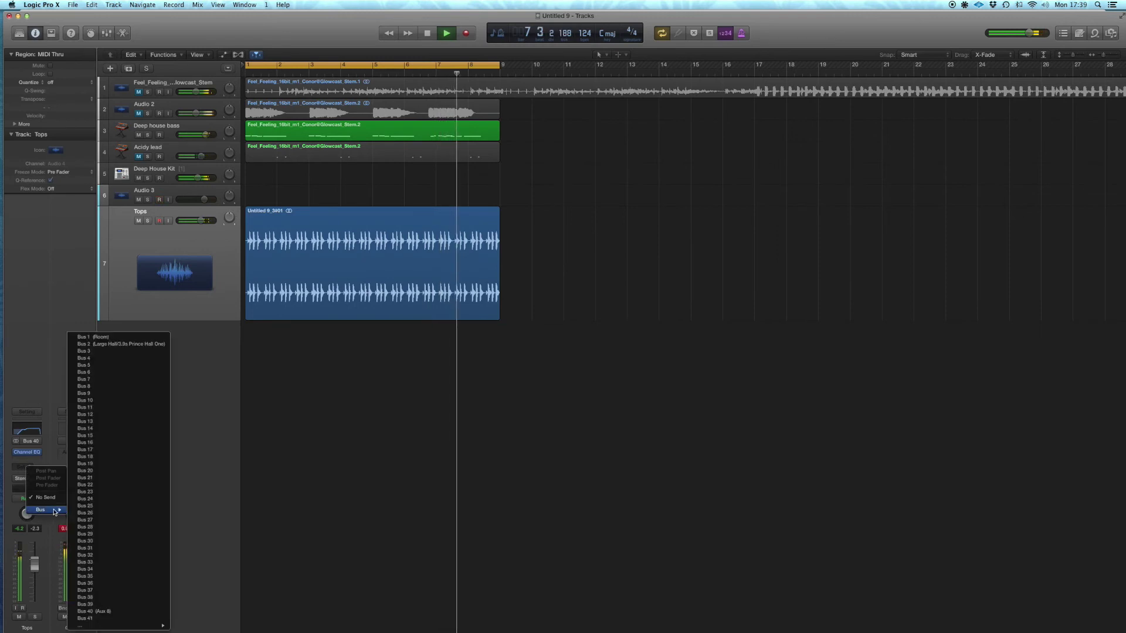
{"action": "left_click", "coordinate": [123, 339]}
{"action": "left_click_drag", "start_coordinate": [41, 443], "coordinate": [41, 437]}
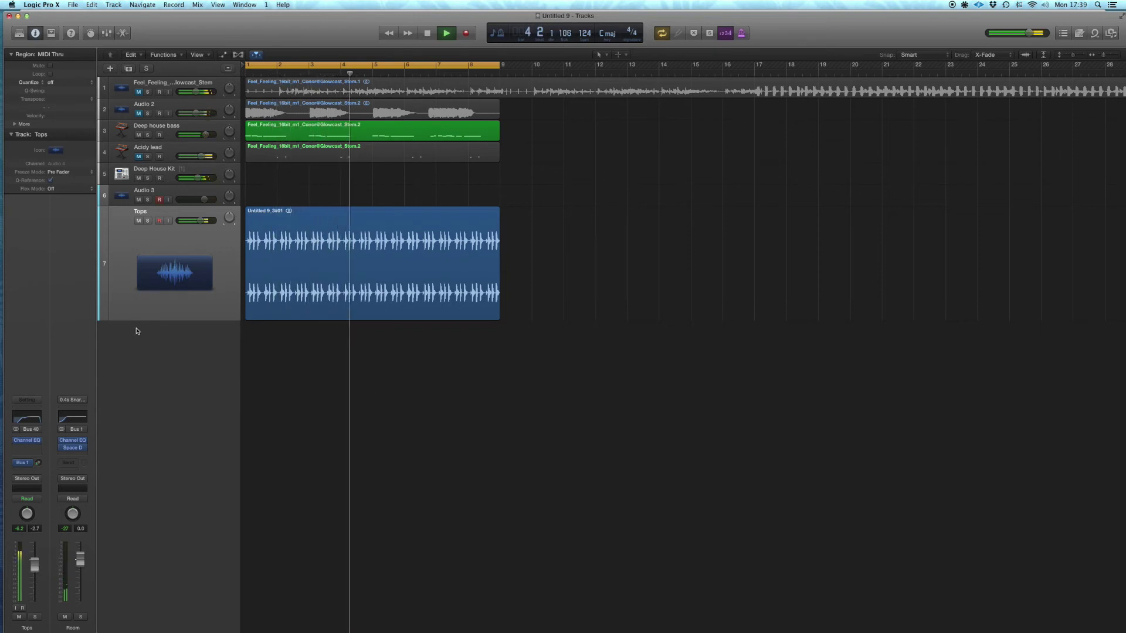
- Show the mixer, solo the Aux 3 channel and rename it Snare
{"action": "left_click", "coordinate": [107, 33]}
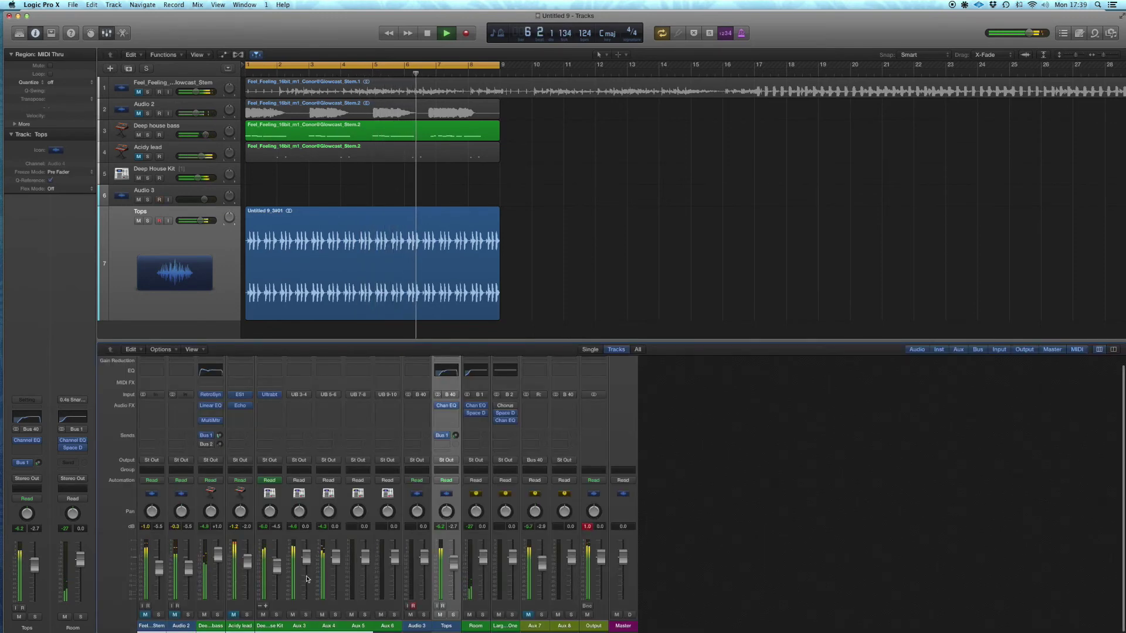
{"action": "left_click", "coordinate": [306, 615]}
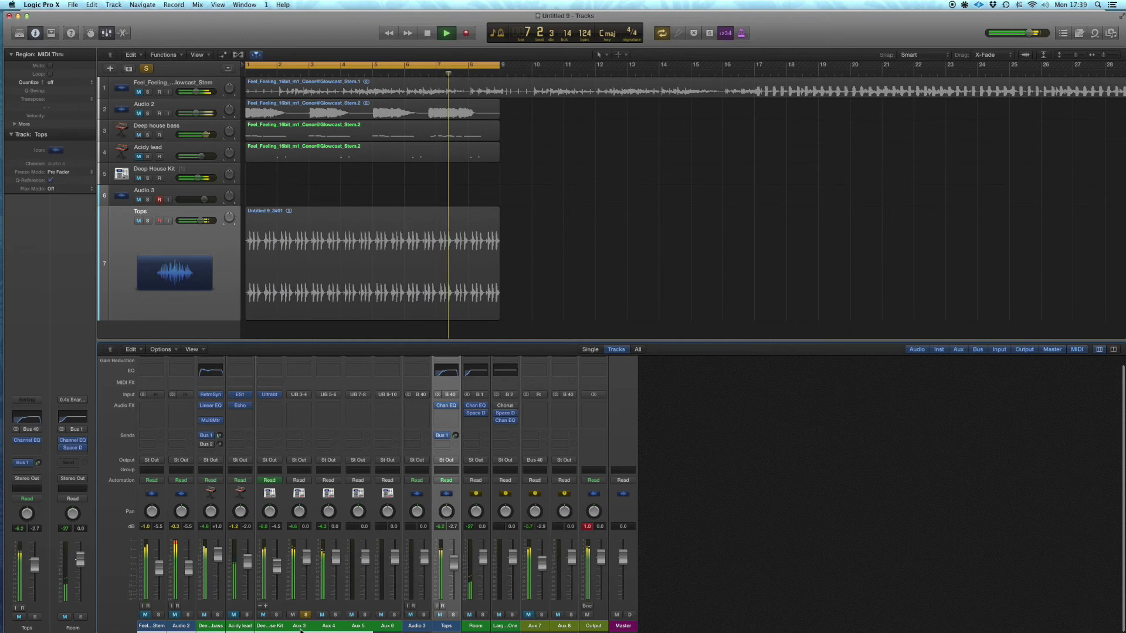
{"action": "left_click", "coordinate": [299, 626]}
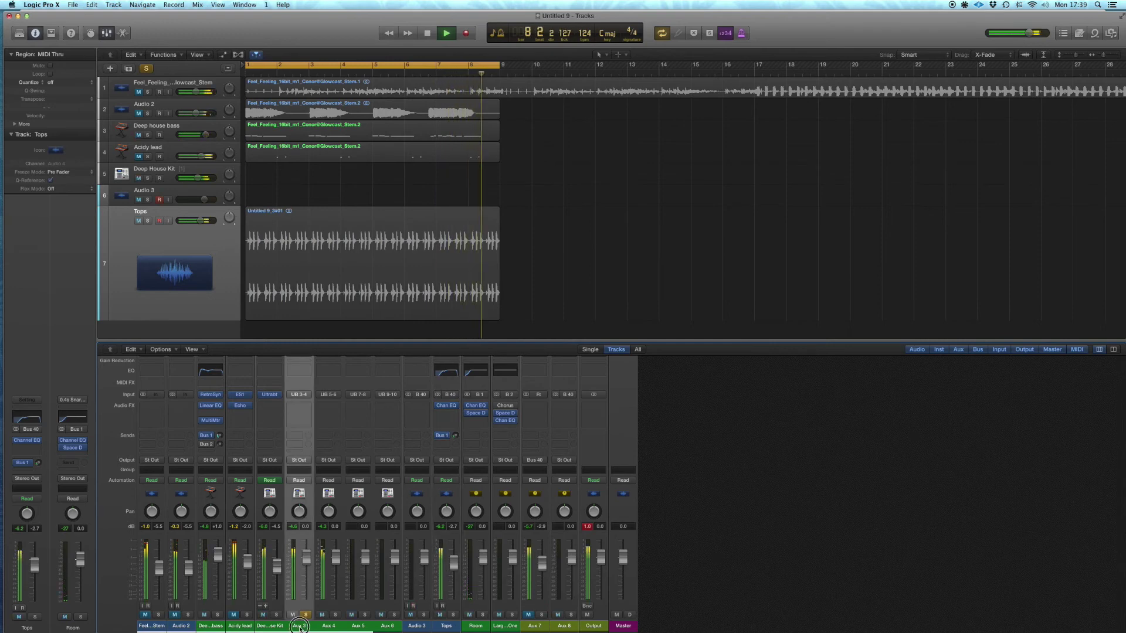
{"action": "double_click", "coordinate": [300, 626]}
{"action": "type", "text": "Snare"}
{"action": "key", "text": "Return"}
- Add a send to Bus 1 (Room) on the Snare channel and raise its send level
{"action": "left_click", "coordinate": [295, 435]}
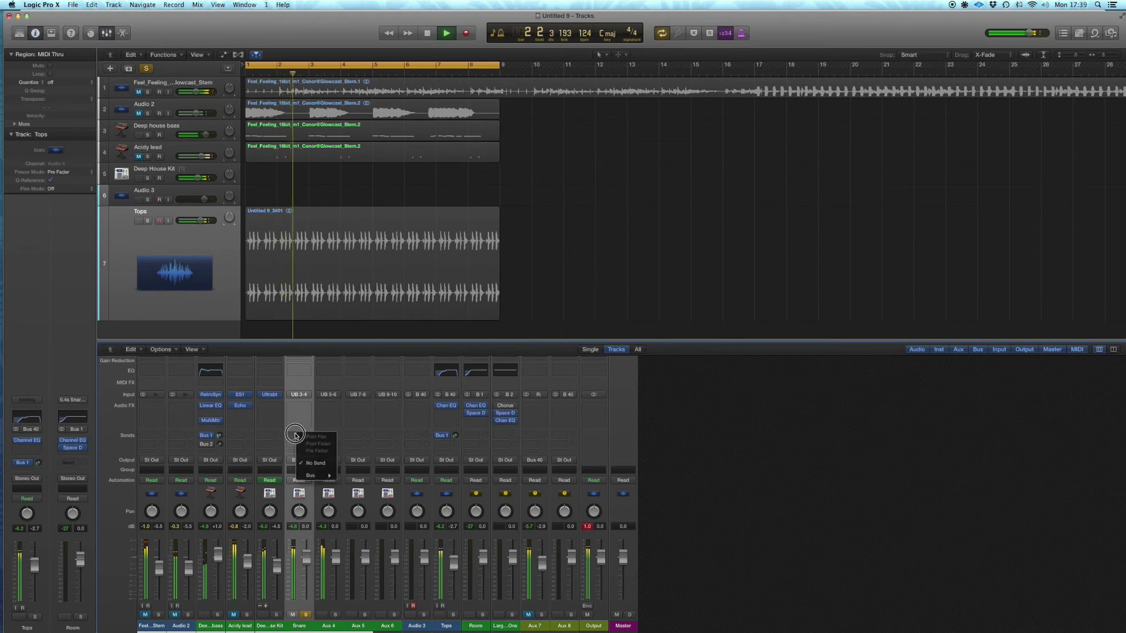
{"action": "mouse_move", "coordinate": [320, 475]}
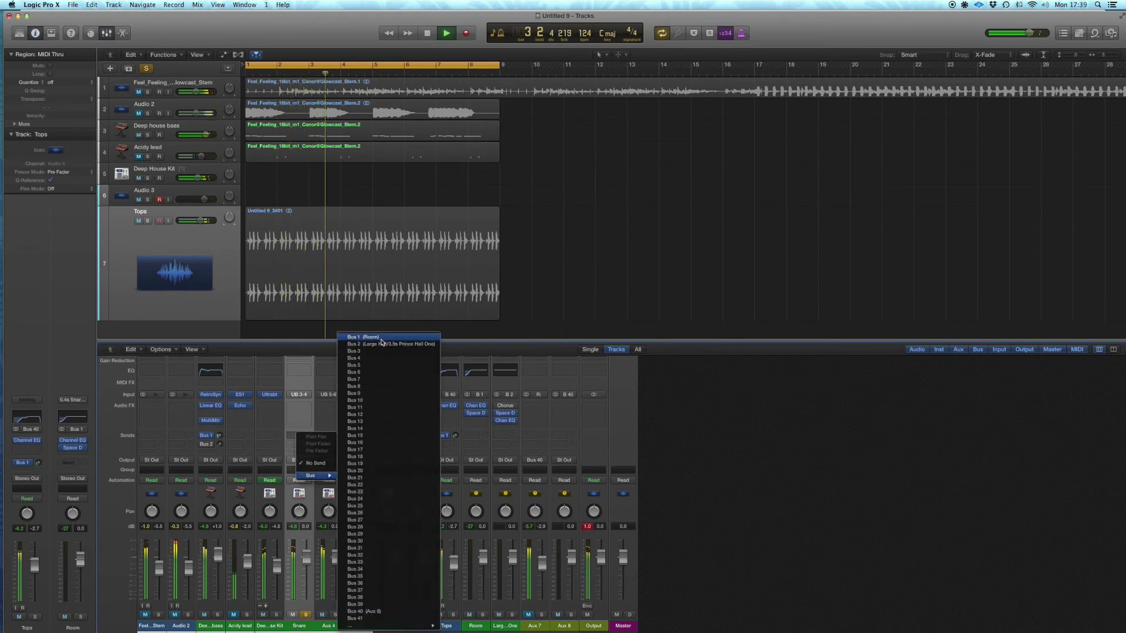
{"action": "left_click", "coordinate": [358, 337]}
{"action": "left_click_drag", "start_coordinate": [308, 437], "coordinate": [307, 420]}
- Solo the Aux 4 channel and rename it OH
{"action": "left_click", "coordinate": [336, 615]}
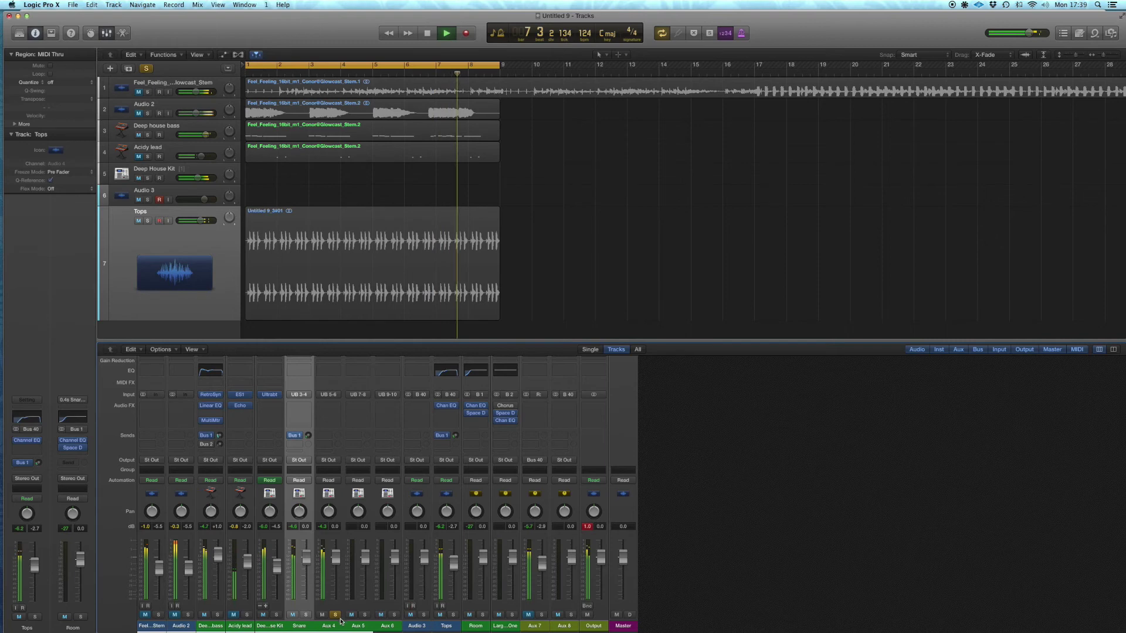
{"action": "double_click", "coordinate": [329, 626]}
{"action": "type", "text": "OH"}
{"action": "key", "text": "Return"}
- Add a send to Bus 1 on the OH channel, raise its level slightly and unsolo the channel
{"action": "left_click", "coordinate": [324, 435]}
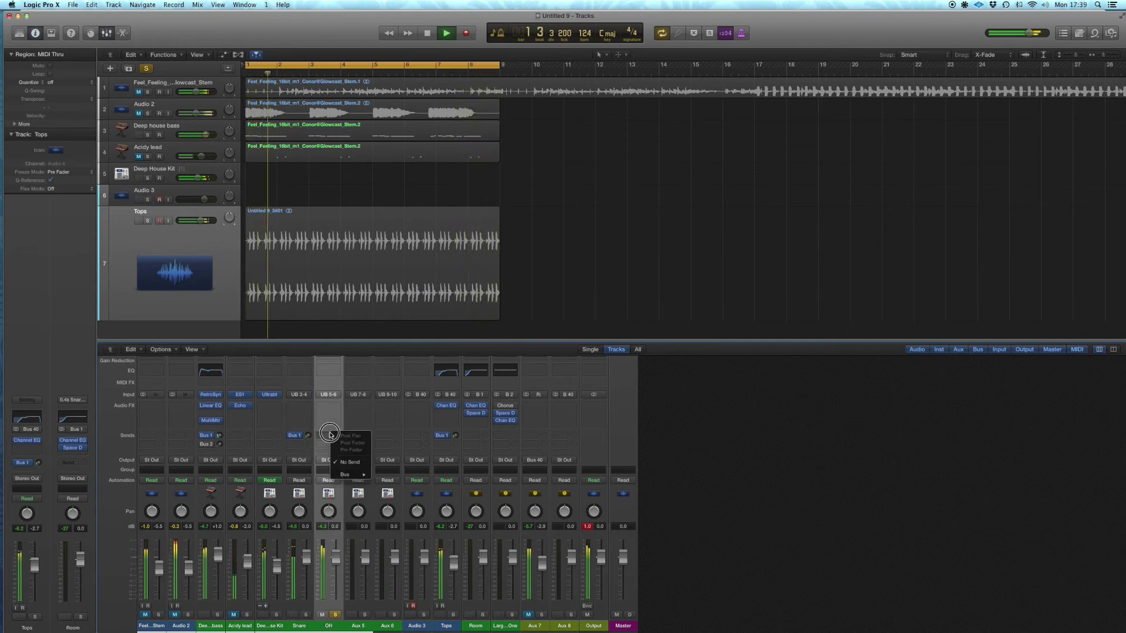
{"action": "mouse_move", "coordinate": [350, 475]}
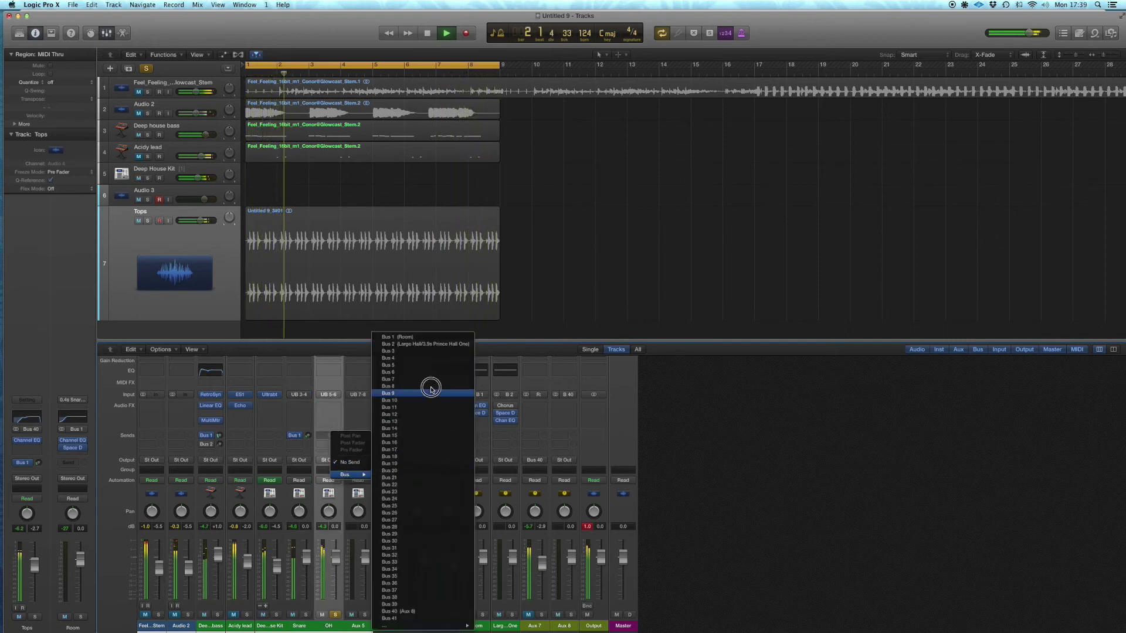
{"action": "left_click", "coordinate": [426, 343]}
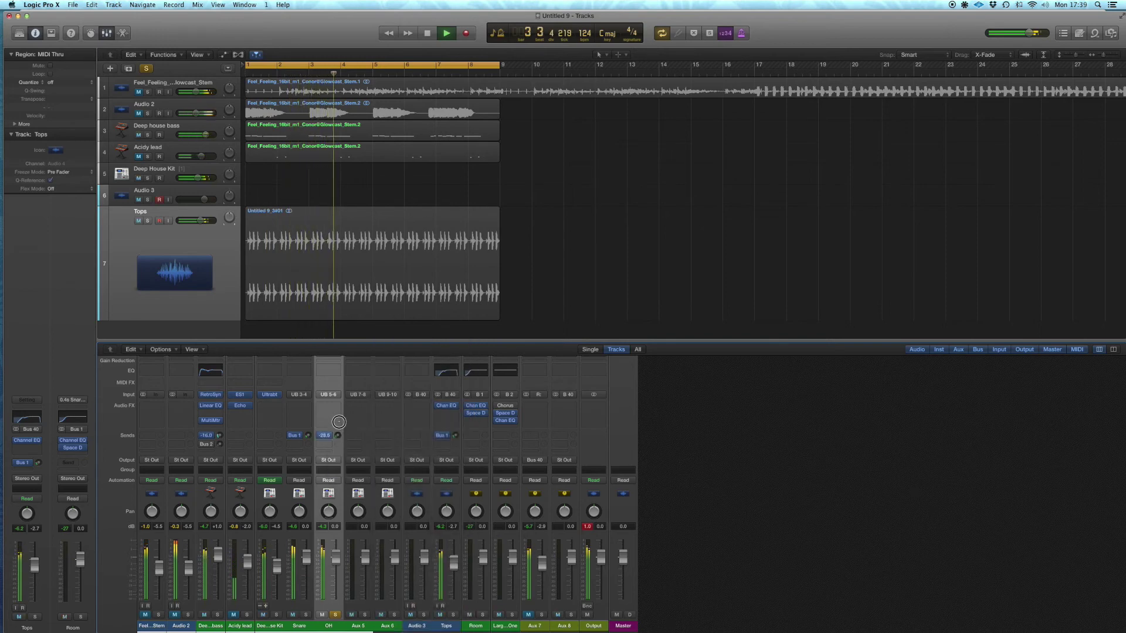
{"action": "left_click", "coordinate": [335, 616]}
{"action": "left_click", "coordinate": [365, 614]}
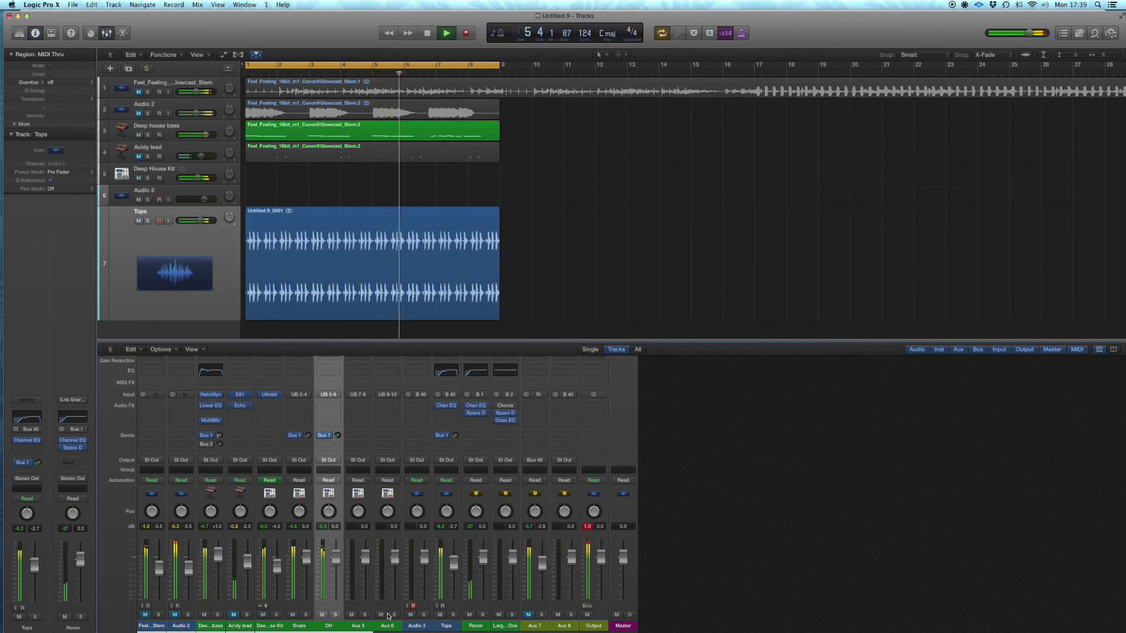
- Solo the Snare channel and check the two snare voices in the Deep House Kit's Ultrabeat, then close the plug-in
{"action": "left_click", "coordinate": [305, 615]}
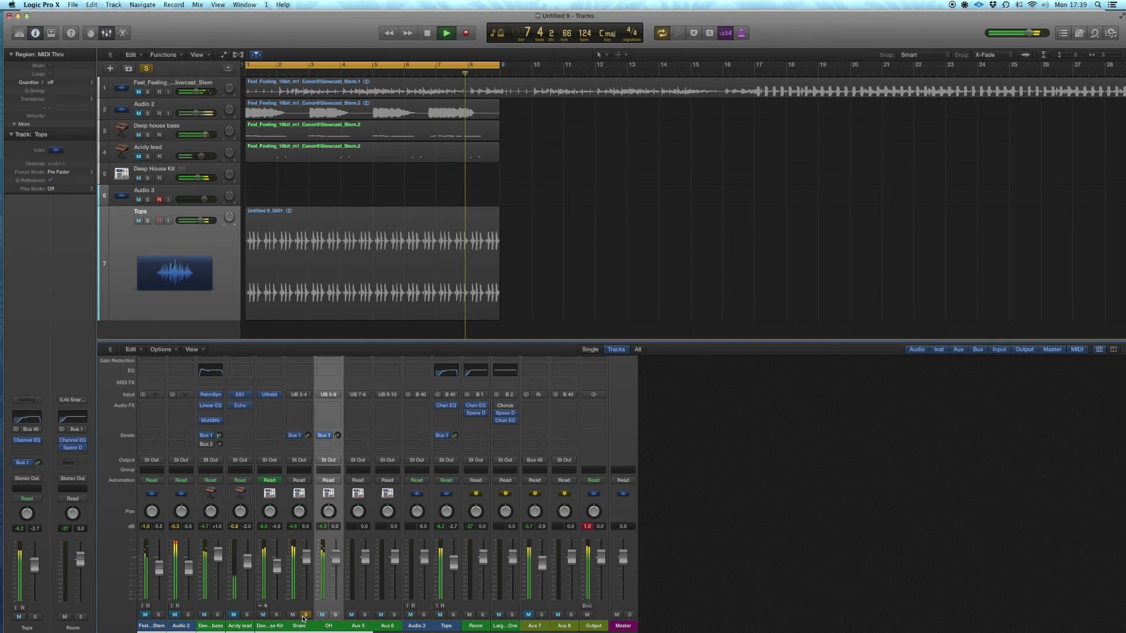
{"action": "left_click", "coordinate": [269, 394]}
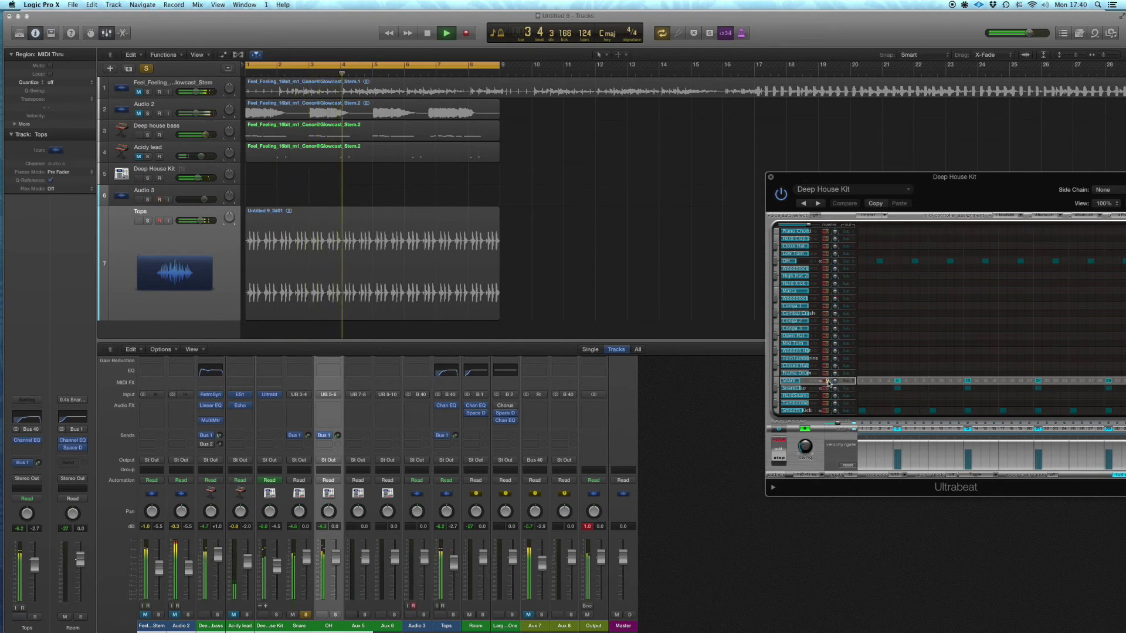
{"action": "left_click", "coordinate": [828, 389]}
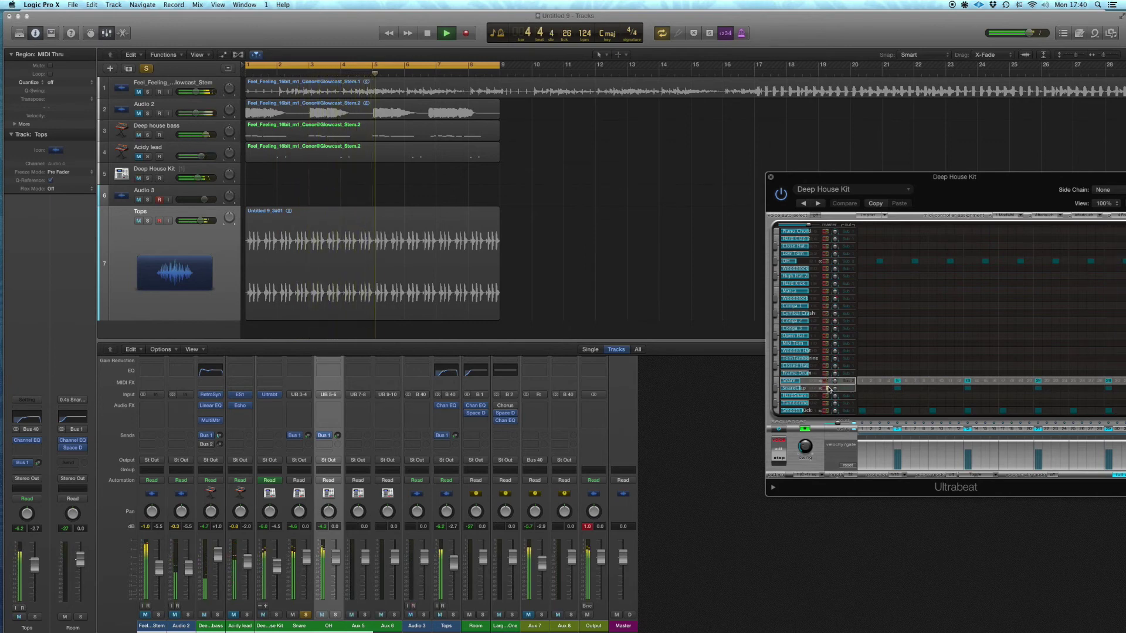
{"action": "left_click", "coordinate": [829, 389]}
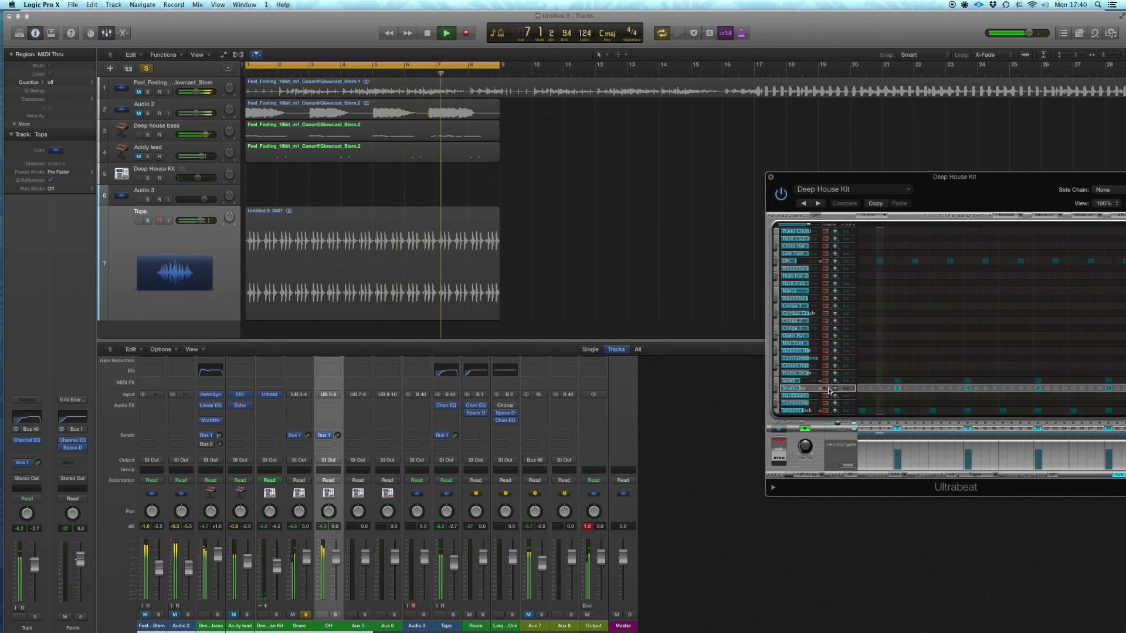
{"action": "left_click", "coordinate": [802, 381]}
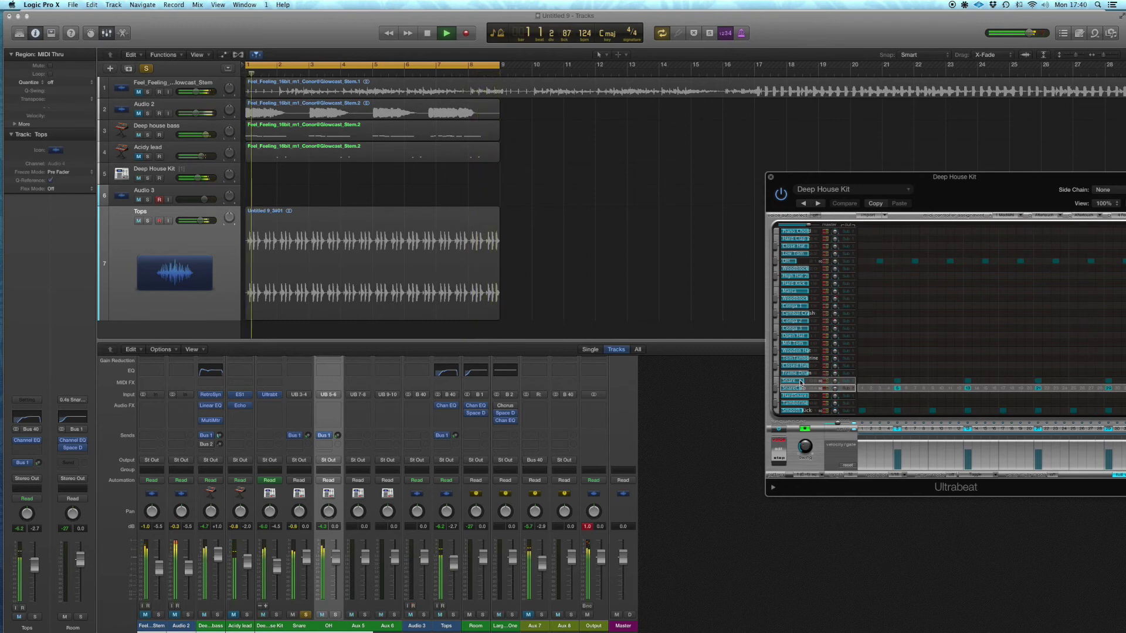
{"action": "left_click", "coordinate": [770, 177]}
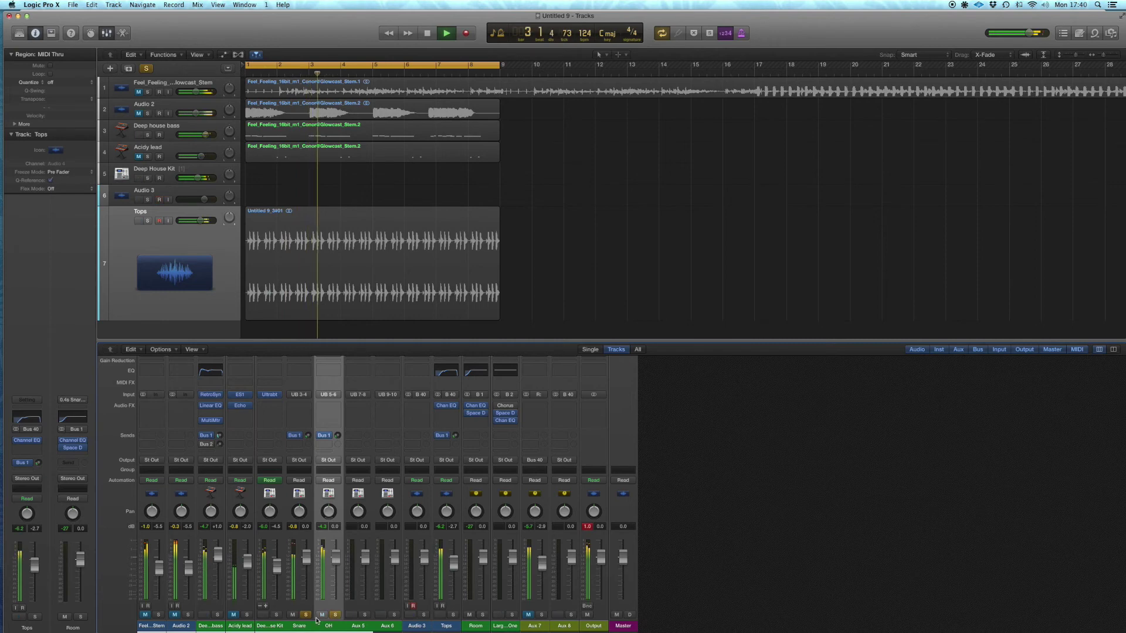
- Solo the Deep House Kit channel along with the other drum channels and rename it Kik
{"action": "left_click", "coordinate": [276, 615]}
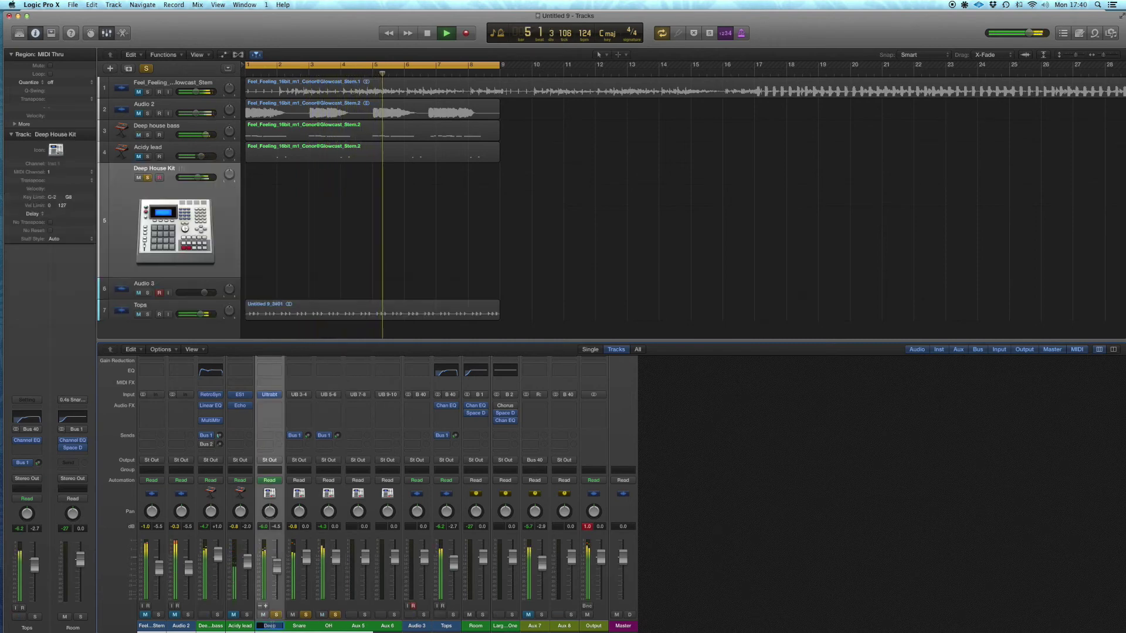
{"action": "type", "text": "Kik"}
{"action": "key", "text": "Return"}
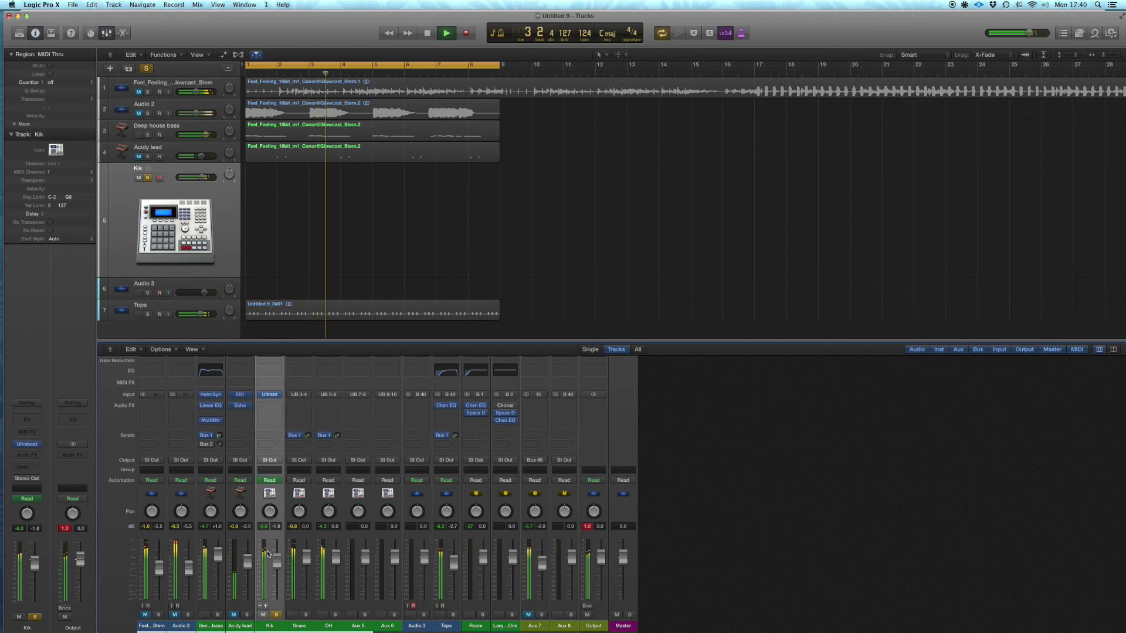
- Insert a Gain plug-in on the Kik channel, switch it to mono and set the channel's volume to about -1.3 dB
{"action": "left_click", "coordinate": [278, 394]}
{"action": "mouse_move", "coordinate": [286, 605]}
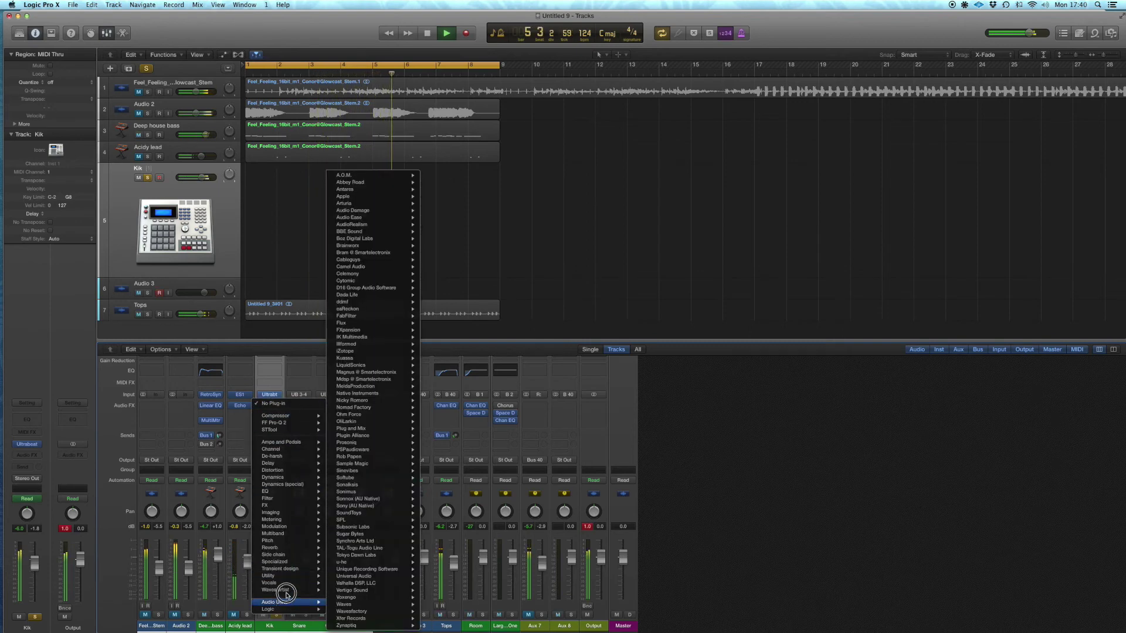
{"action": "left_click", "coordinate": [405, 576]}
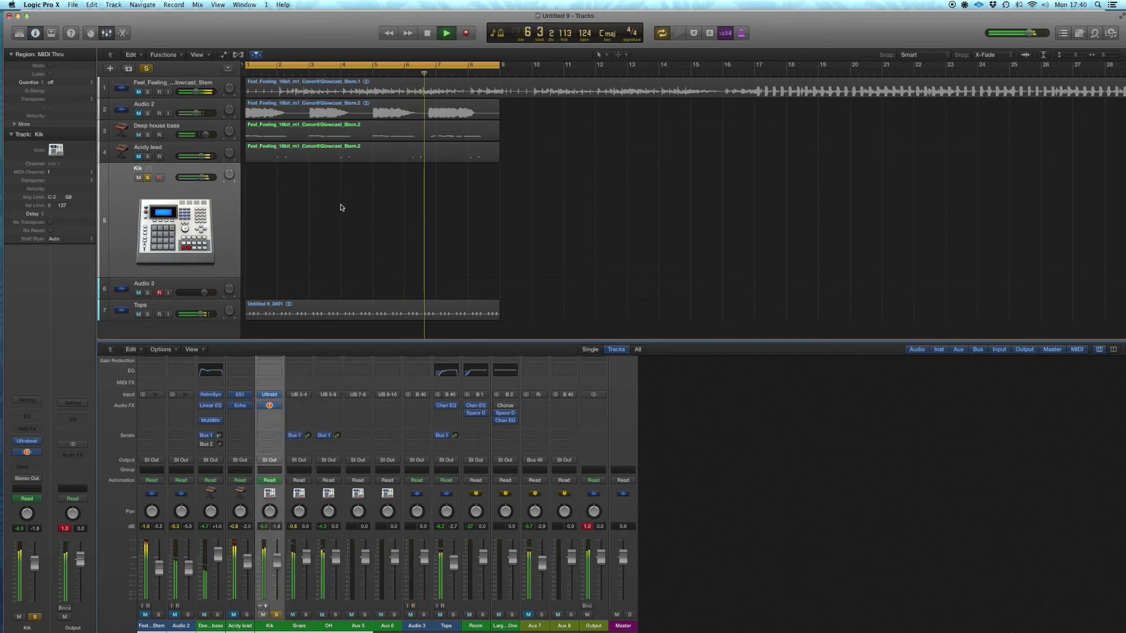
{"action": "key", "text": "Return"}
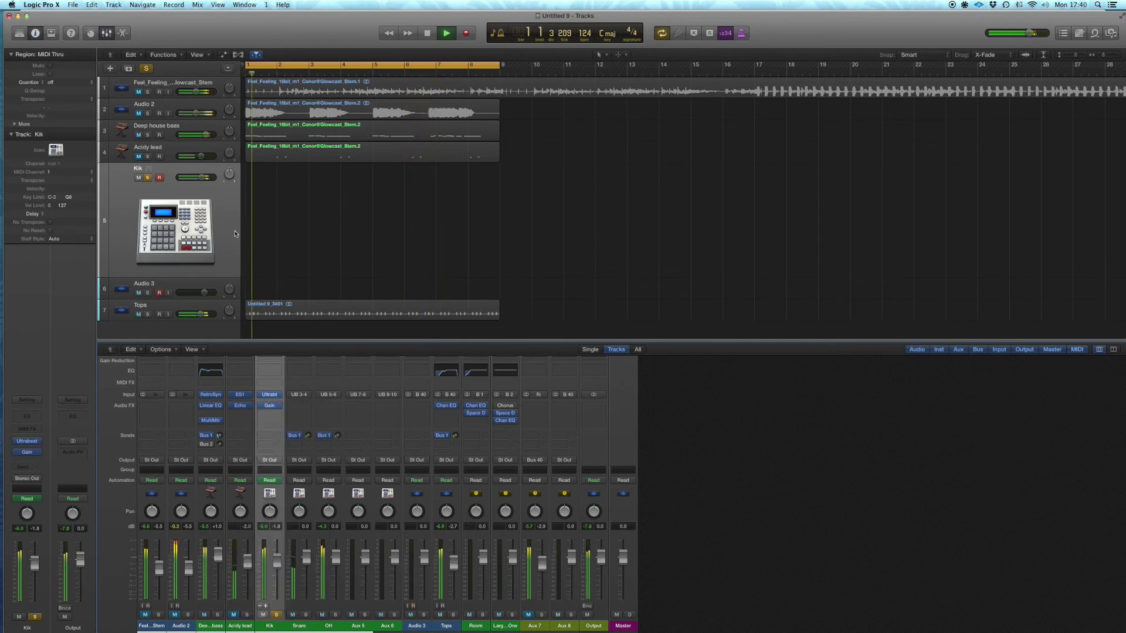
{"action": "left_click", "coordinate": [27, 454]}
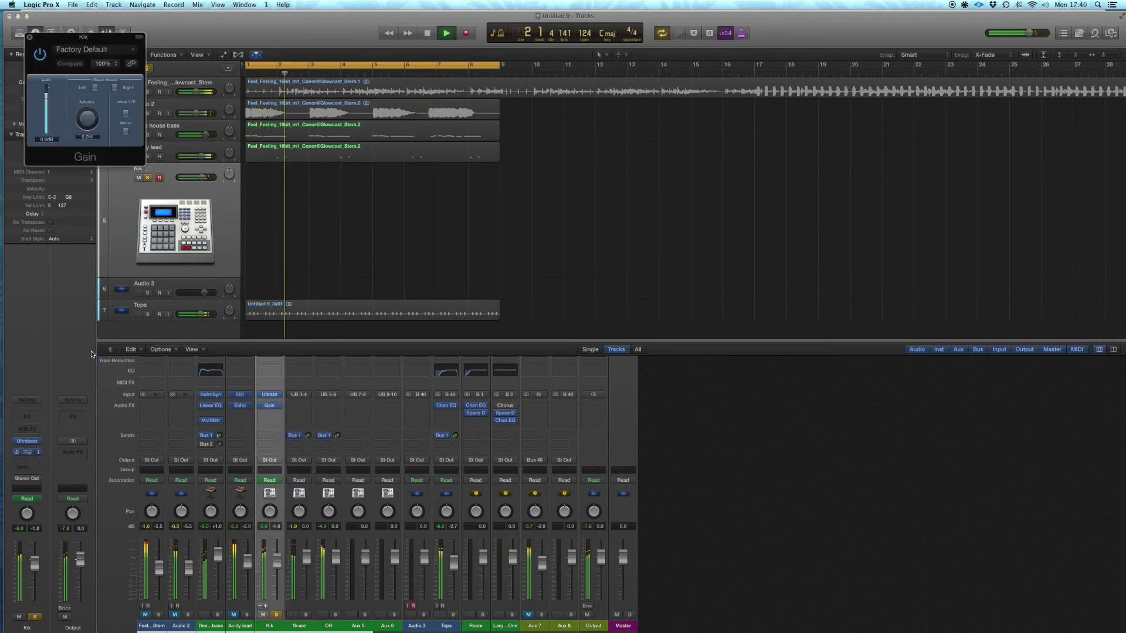
{"action": "left_click", "coordinate": [125, 133]}
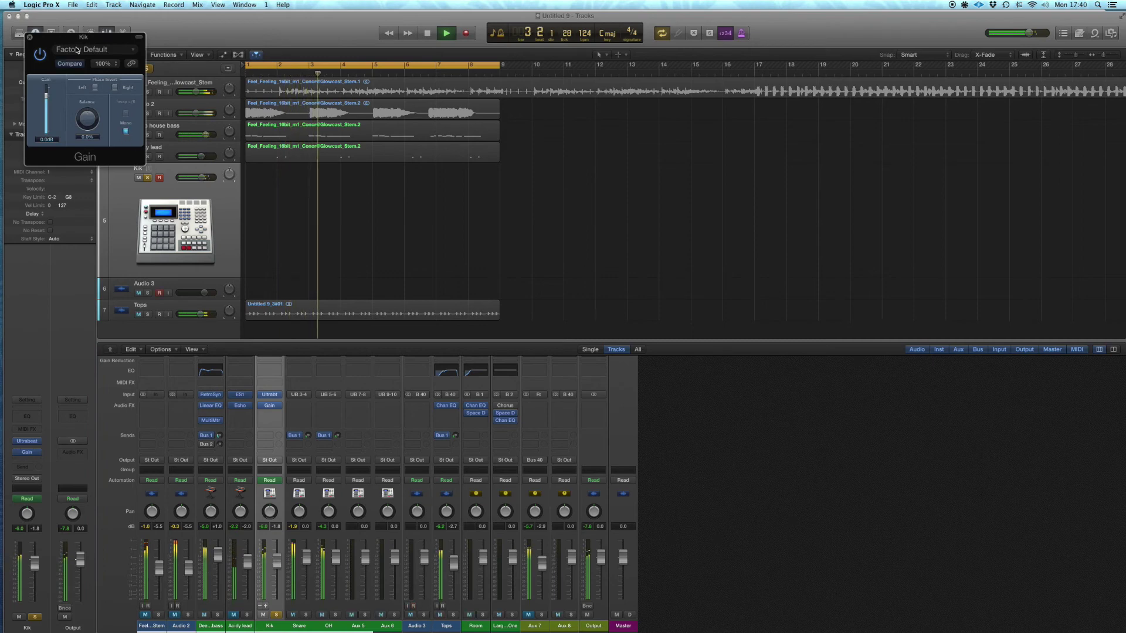
{"action": "left_click", "coordinate": [31, 37]}
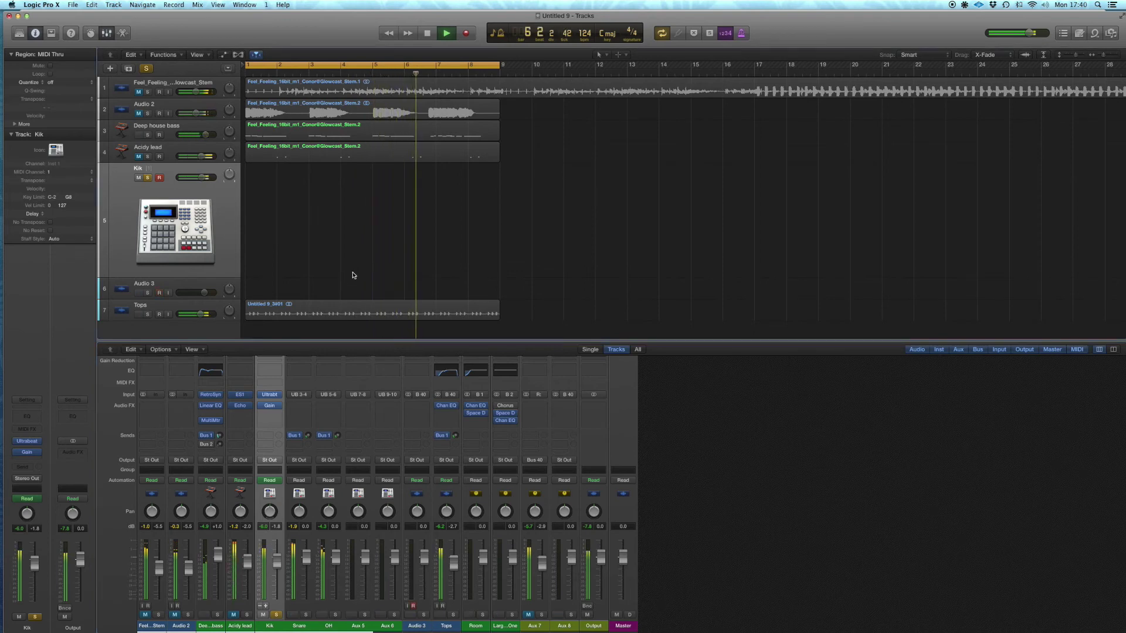
{"action": "left_click_drag", "start_coordinate": [278, 576], "coordinate": [279, 575]}
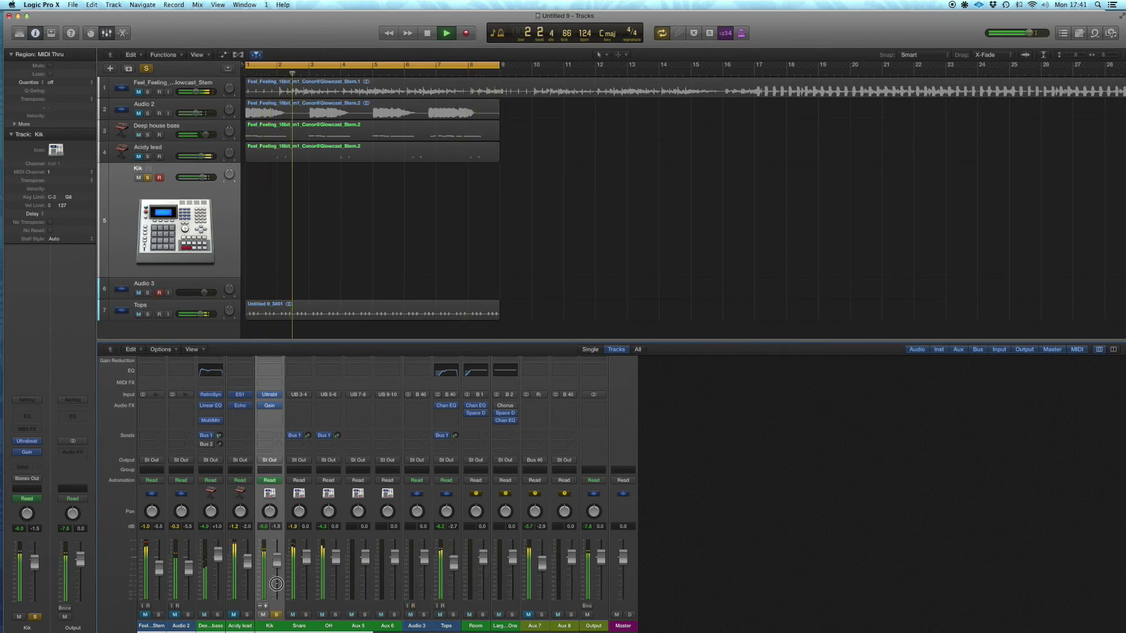
- Insert a stereo Pitch Correction plug-in on the Kik channel, set its range to low, close it and stop playback
{"action": "left_click", "coordinate": [270, 414]}
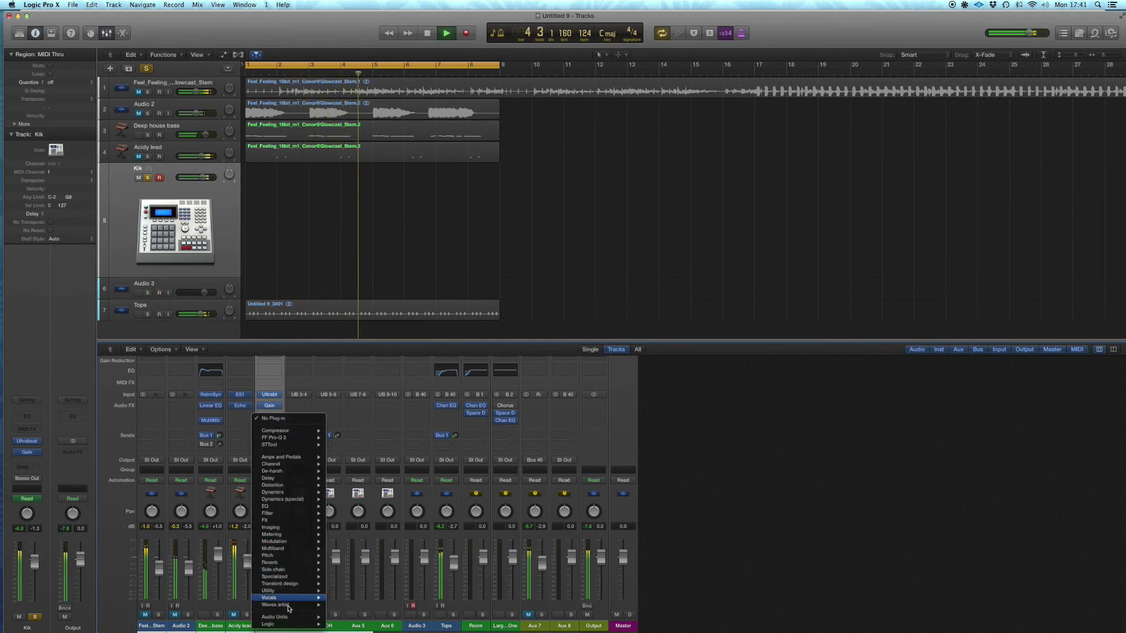
{"action": "mouse_move", "coordinate": [287, 556]}
{"action": "mouse_move", "coordinate": [367, 556]}
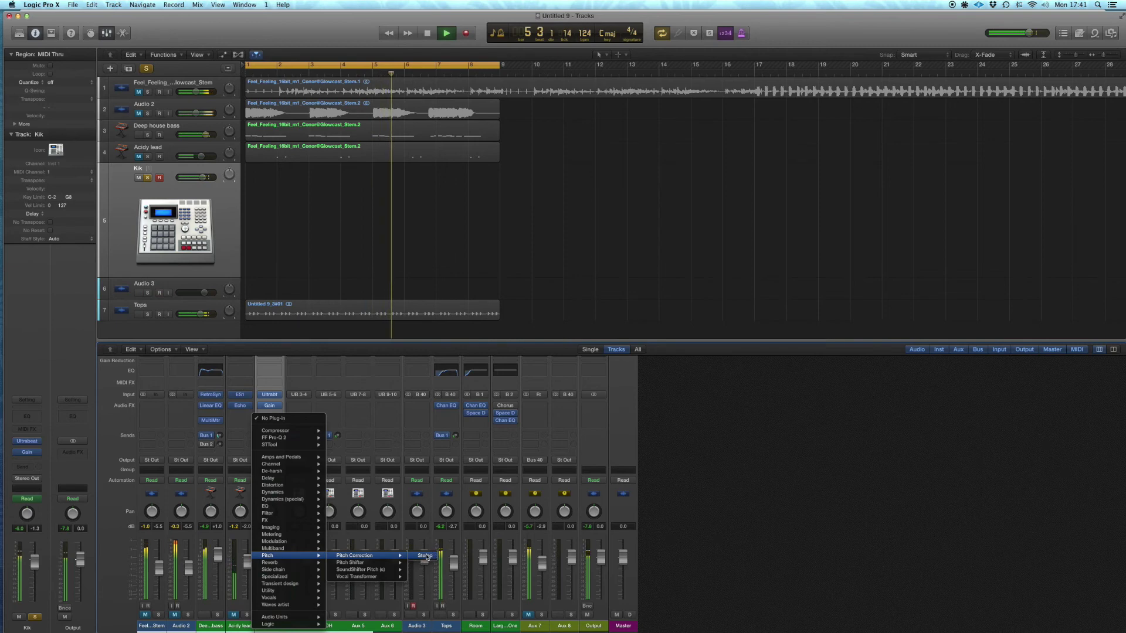
{"action": "left_click", "coordinate": [425, 556]}
{"action": "left_click_drag", "start_coordinate": [138, 36], "coordinate": [633, 137]}
{"action": "left_click", "coordinate": [537, 243]}
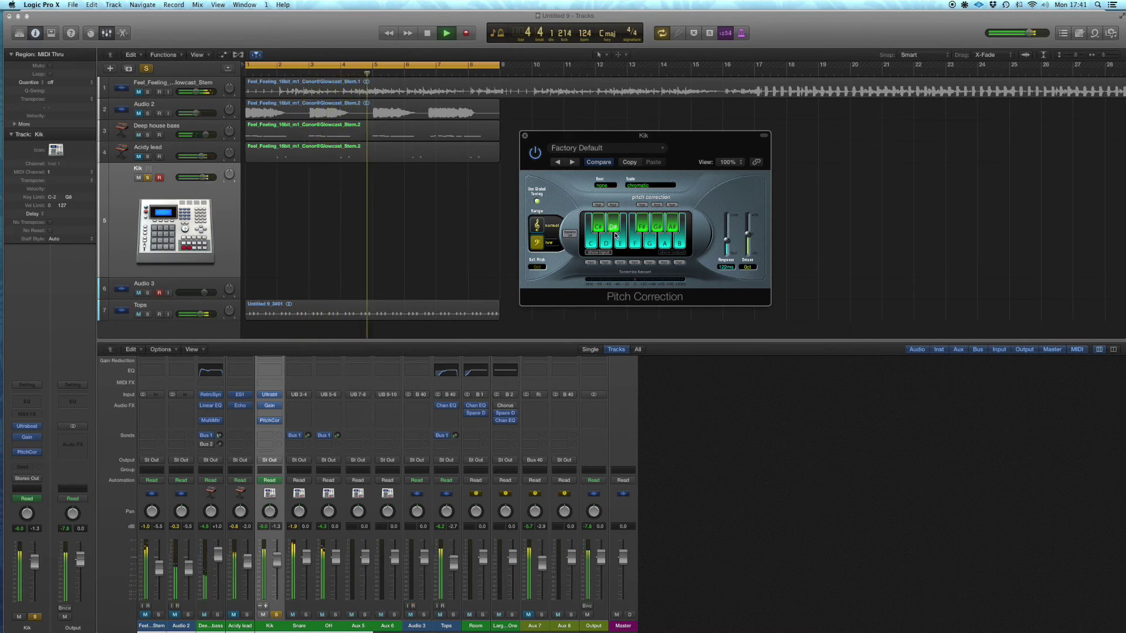
{"action": "left_click", "coordinate": [524, 135]}
{"action": "key", "text": "space"}
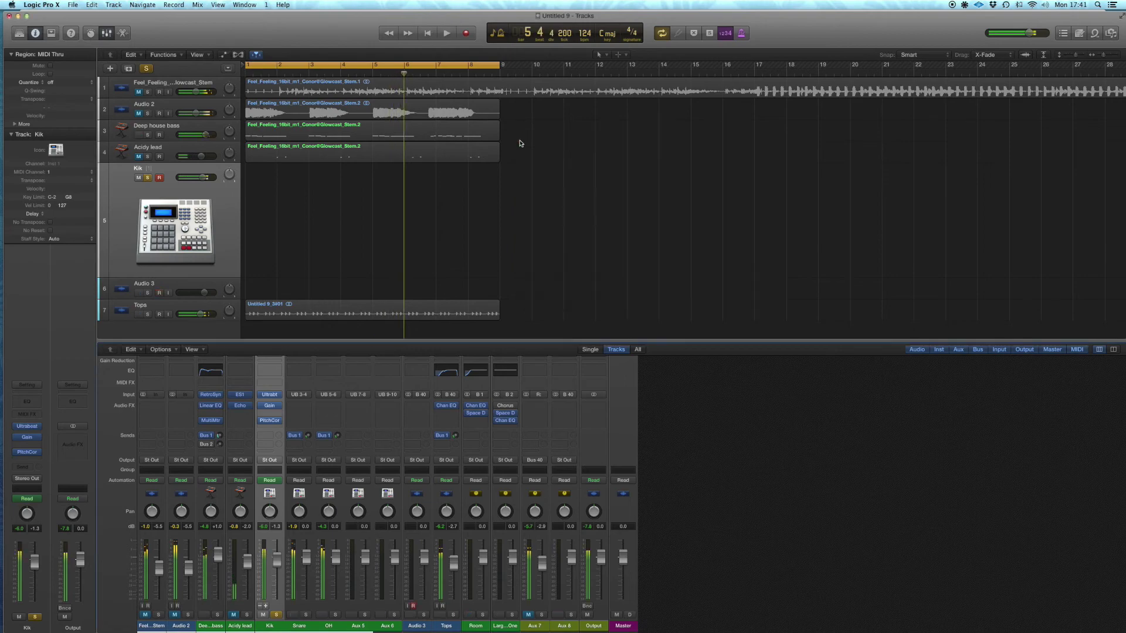
- Reopen the Kik channel's Ultrabeat, leave the full sequencer view and reveal the kick voice's RD-HouseKick1.aif sample in Finder
{"action": "left_click", "coordinate": [269, 395]}
{"action": "left_click_drag", "start_coordinate": [801, 173], "coordinate": [443, 146]}
{"action": "left_click", "coordinate": [441, 382]}
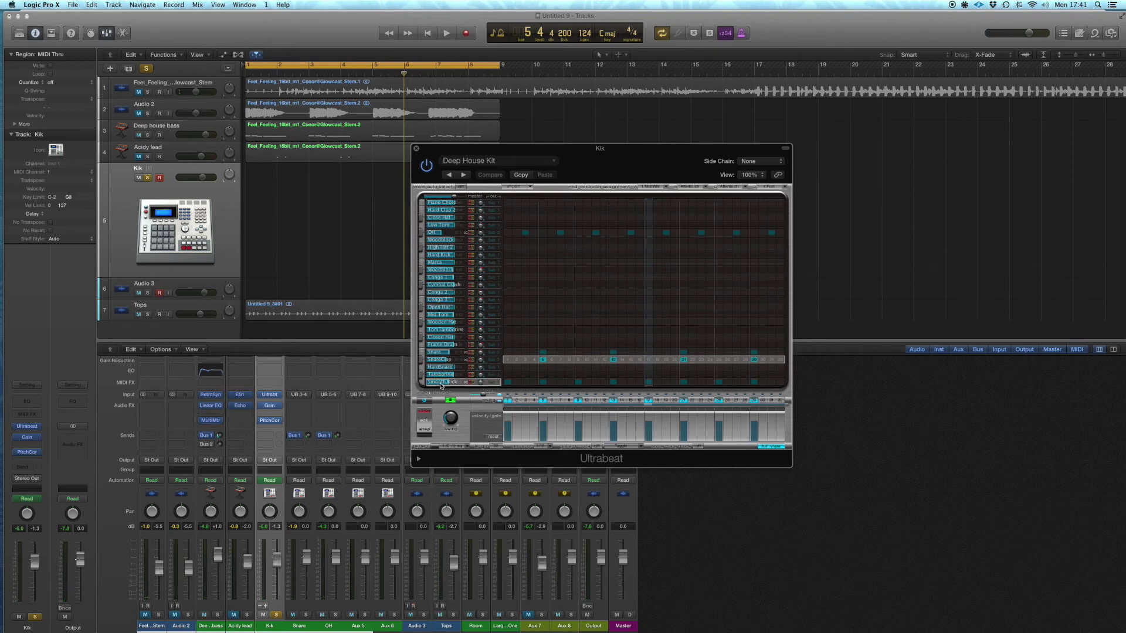
{"action": "right_click", "coordinate": [441, 382]}
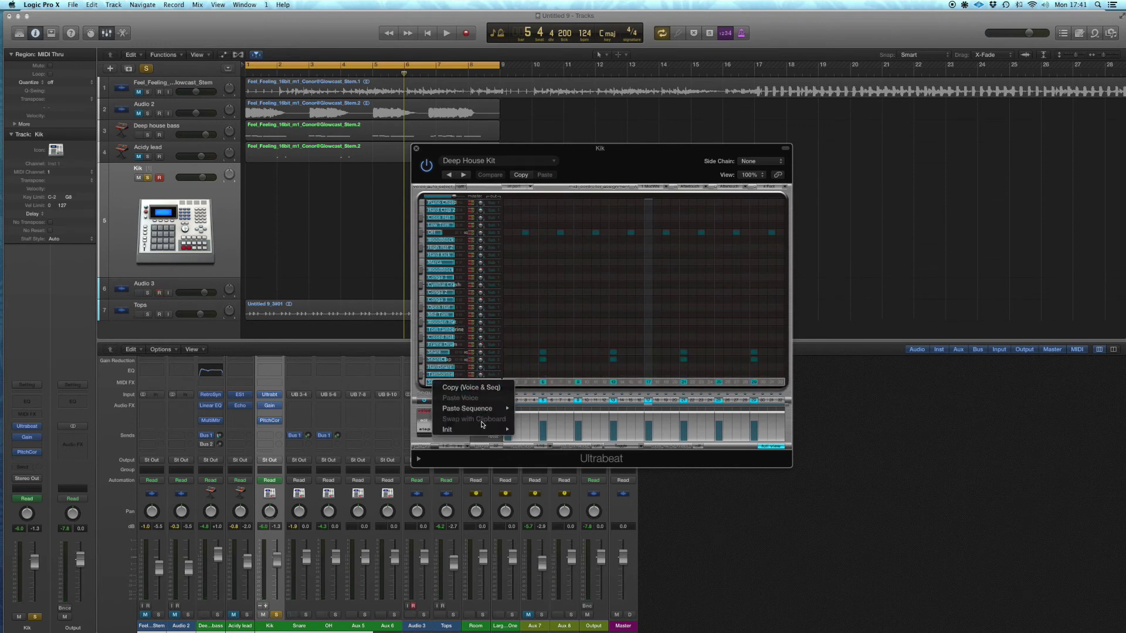
{"action": "left_click", "coordinate": [768, 446]}
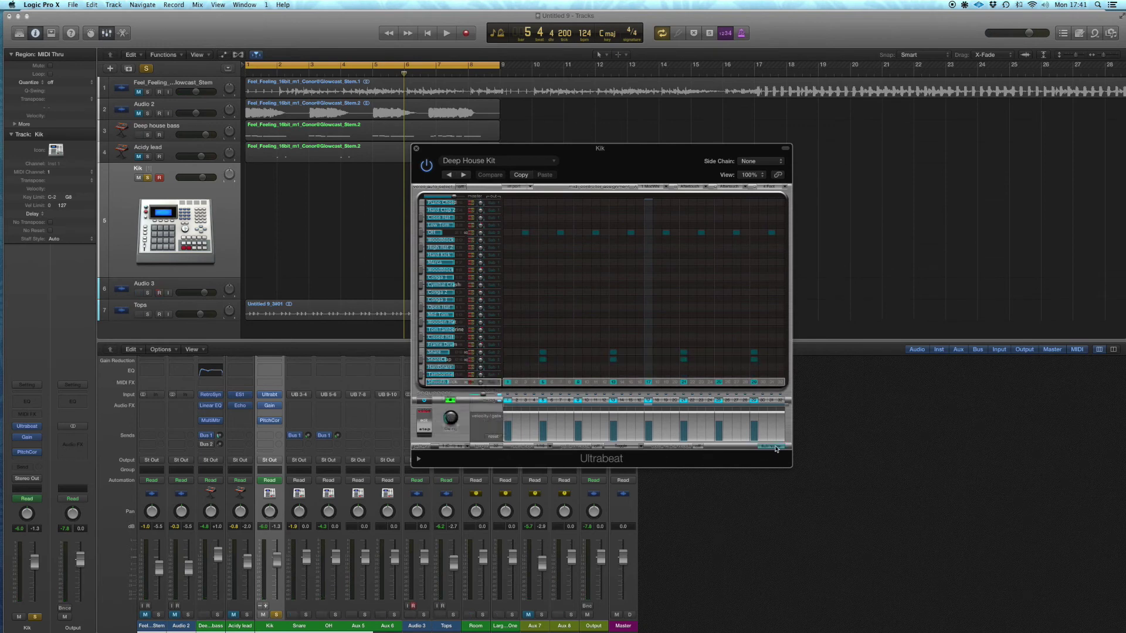
{"action": "left_click", "coordinate": [775, 449]}
{"action": "left_click", "coordinate": [533, 349]}
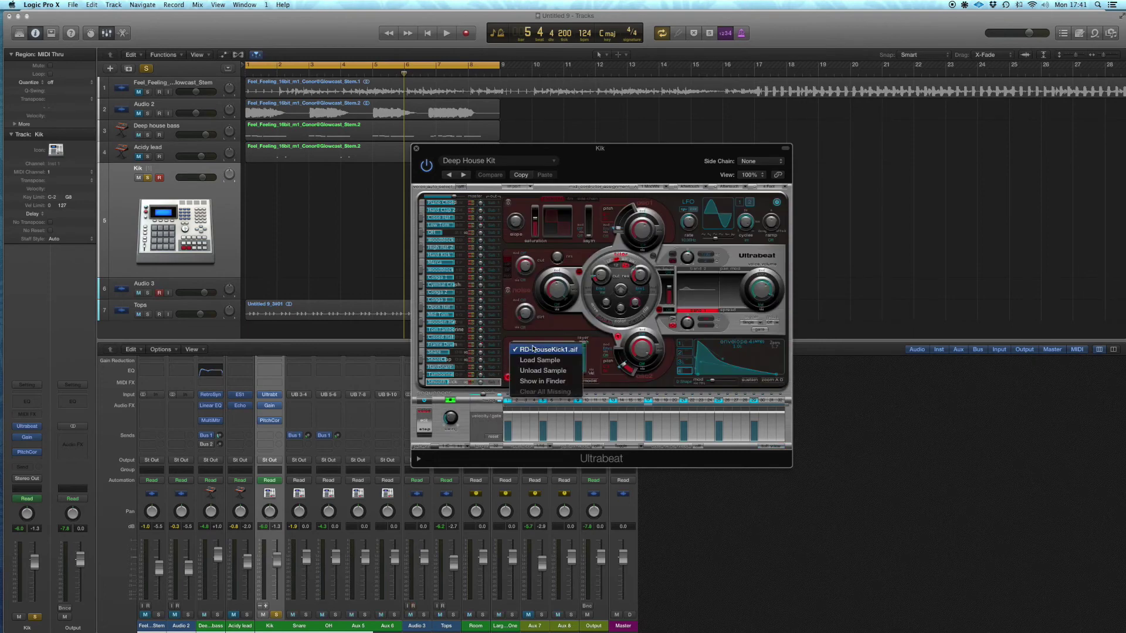
{"action": "left_click", "coordinate": [550, 382]}
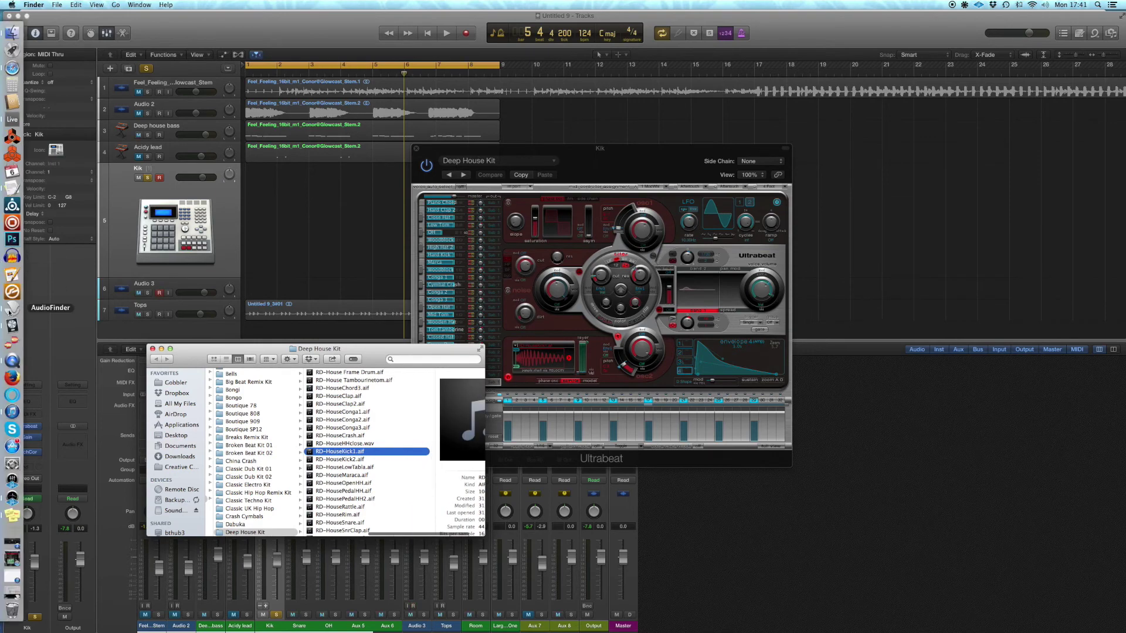
- Switch to AudioFinder, run a Spotlight search for Rd-housekick1 and audition the copy in the Deep House Kit folder
{"action": "left_click", "coordinate": [11, 310]}
{"action": "left_click_drag", "start_coordinate": [573, 130], "coordinate": [677, 81]}
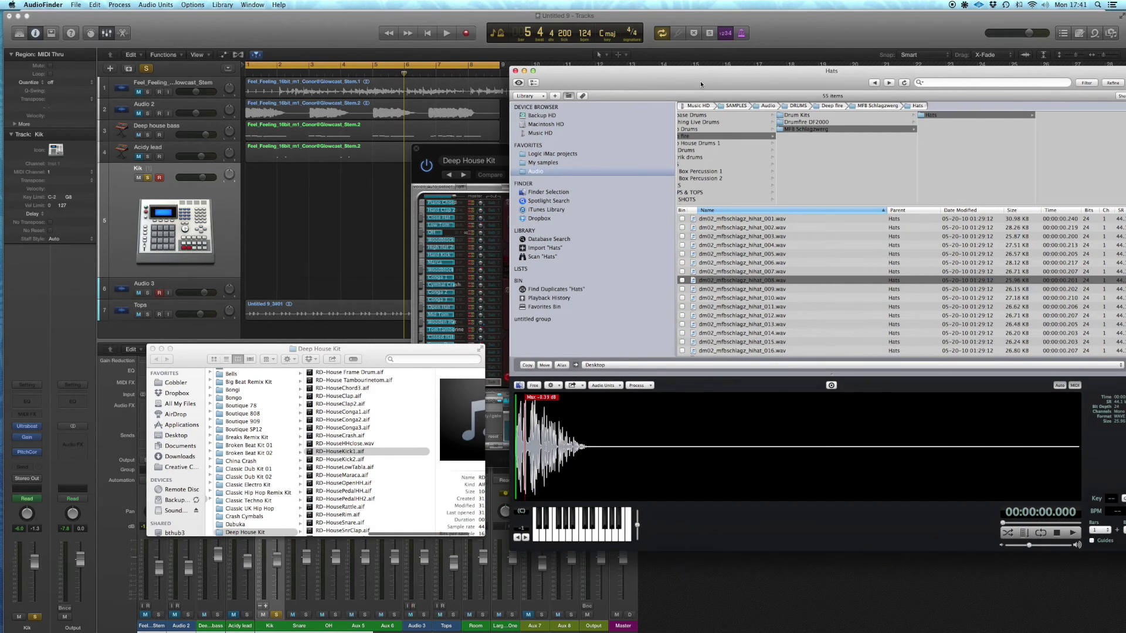
{"action": "left_click_drag", "start_coordinate": [700, 81], "coordinate": [692, 74]}
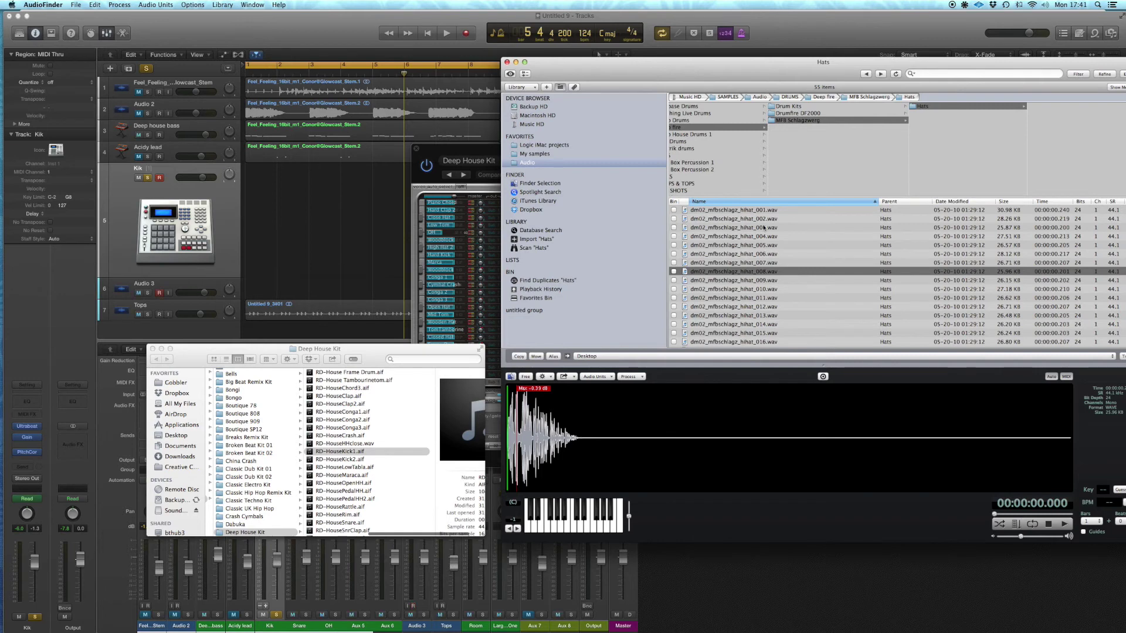
{"action": "left_click", "coordinate": [541, 192]}
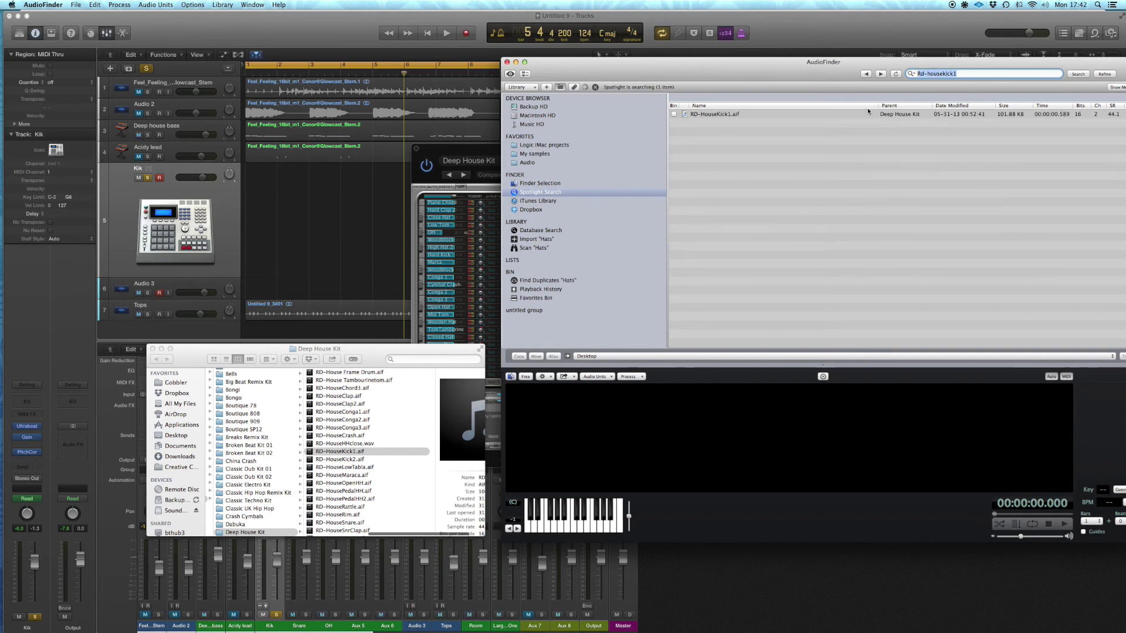
{"action": "left_click", "coordinate": [708, 115]}
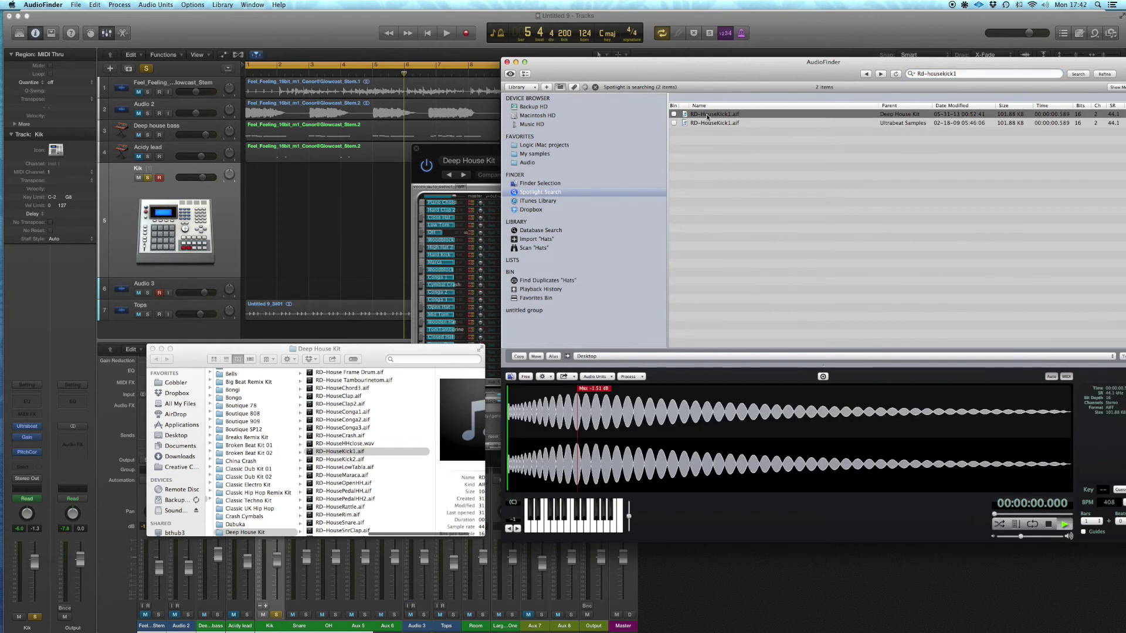
- Run the Pitch Analyzer on the Deep House Kit's RD-HouseKick1.aif and close the AudioFinder and Finder windows
{"action": "right_click", "coordinate": [708, 116]}
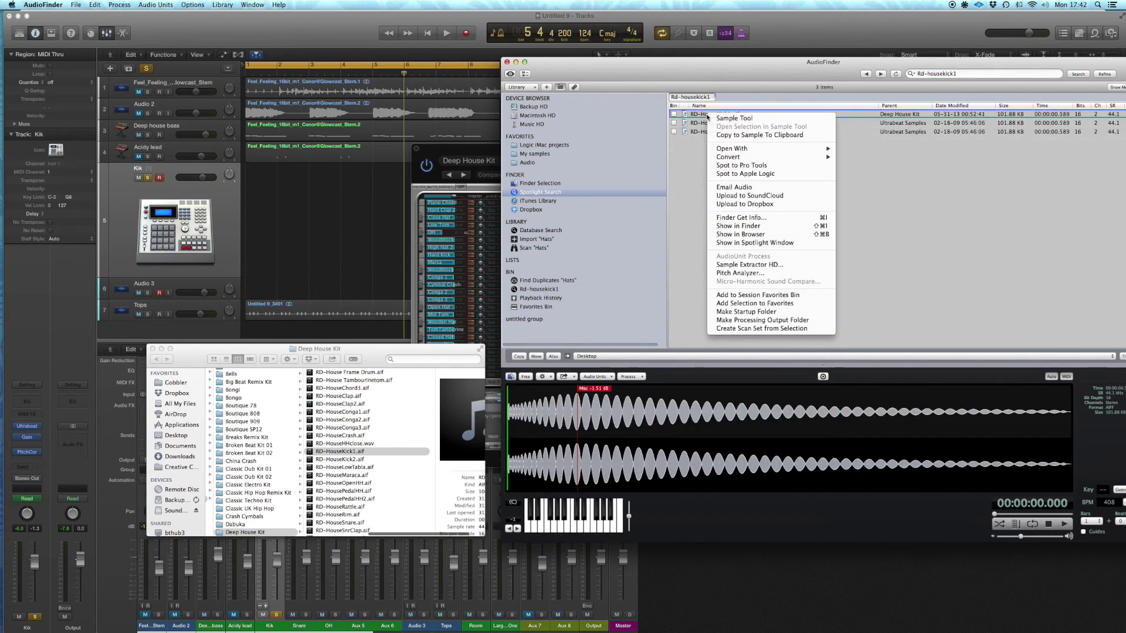
{"action": "left_click", "coordinate": [742, 275]}
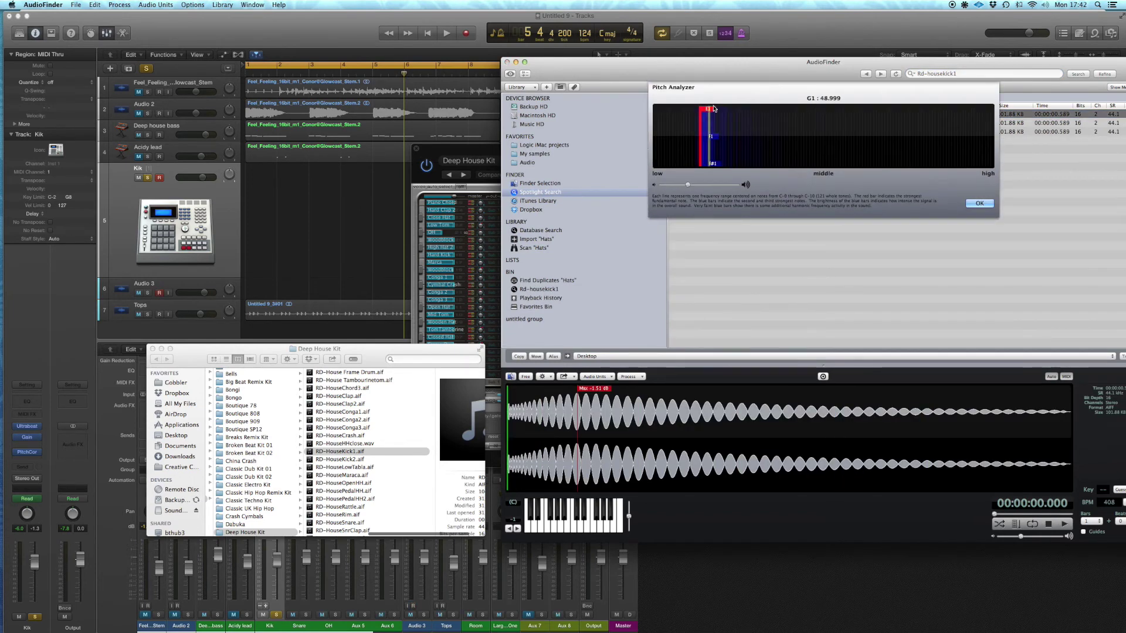
{"action": "left_click", "coordinate": [981, 206]}
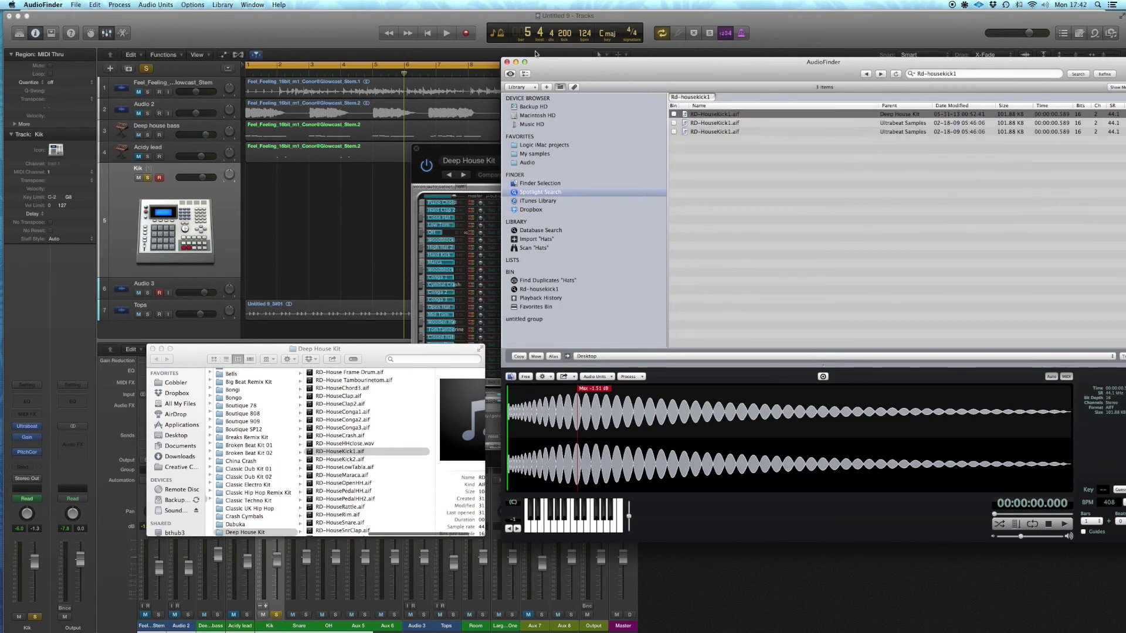
{"action": "left_click", "coordinate": [517, 62]}
{"action": "left_click", "coordinate": [152, 349]}
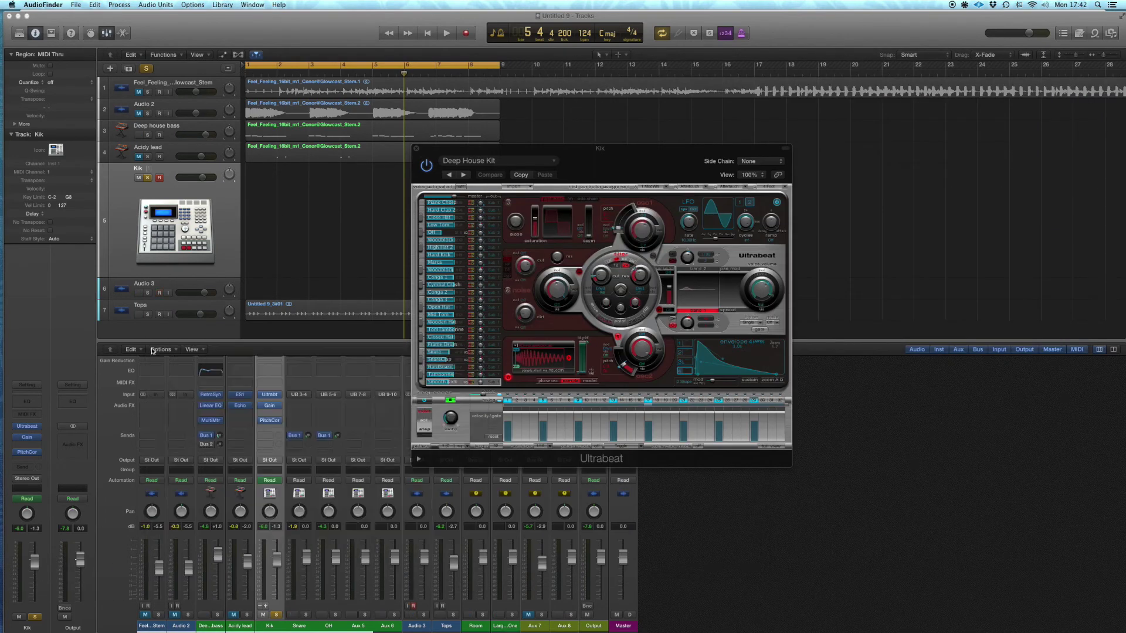
- Solo the Deep house bass track, play it with the kick and raise the Kik channel's volume to about -0.9 dB
{"action": "left_click", "coordinate": [159, 191]}
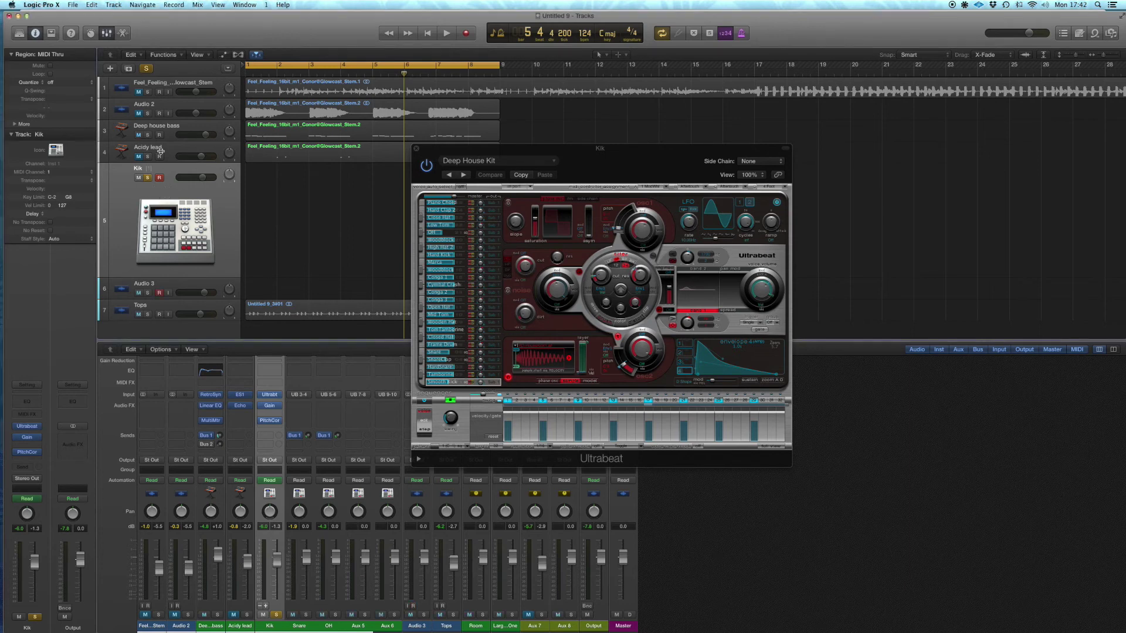
{"action": "left_click", "coordinate": [148, 136]}
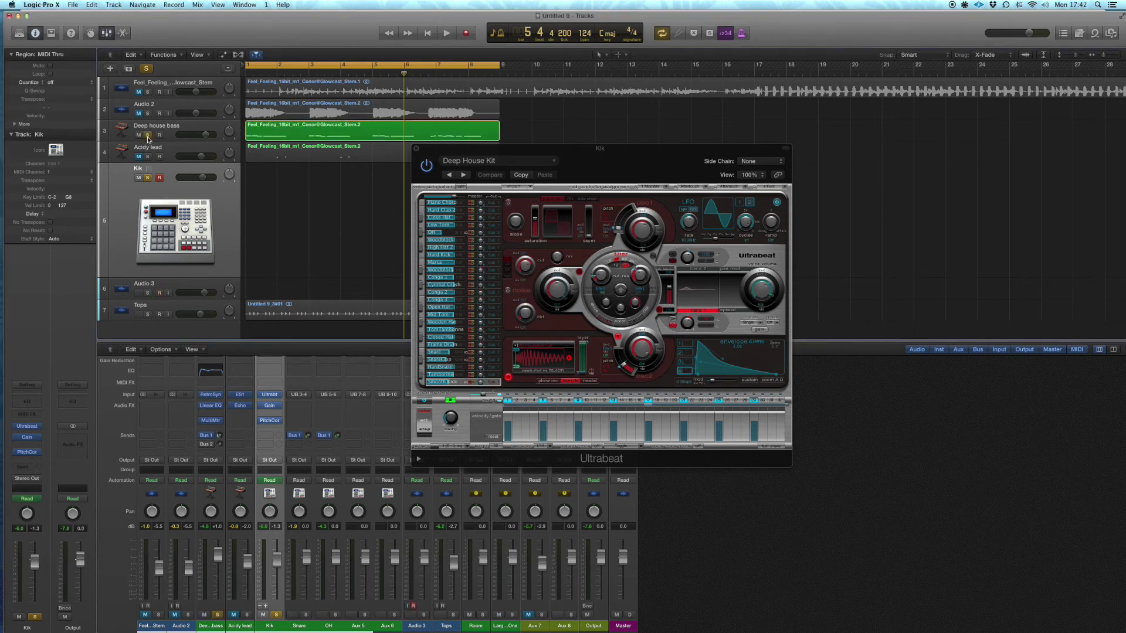
{"action": "key", "text": "space"}
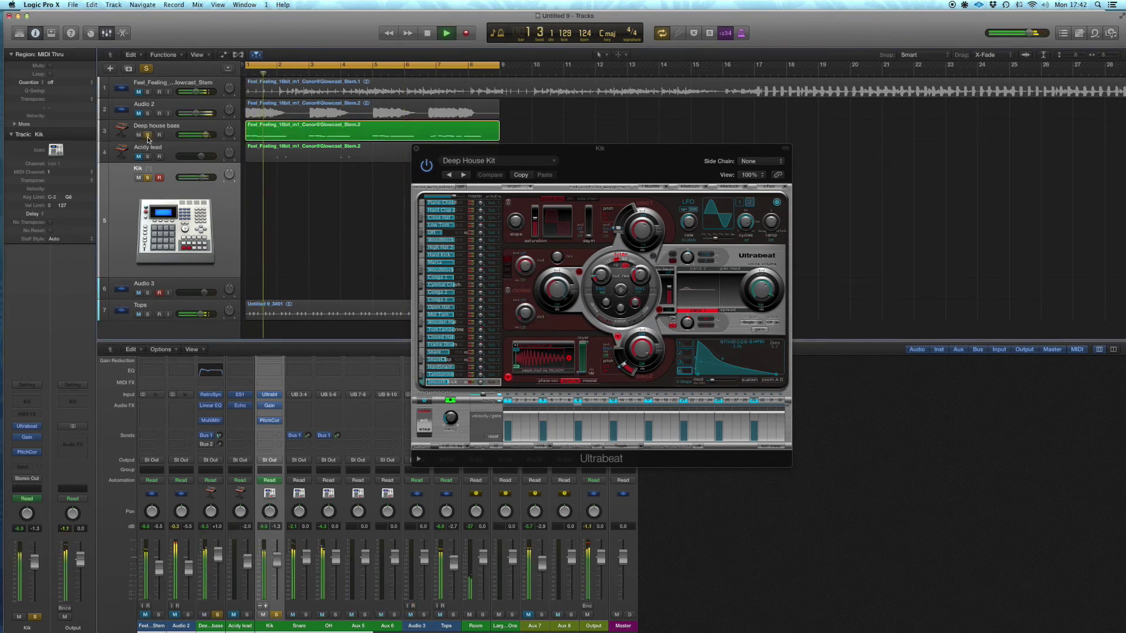
{"action": "left_click", "coordinate": [622, 367]}
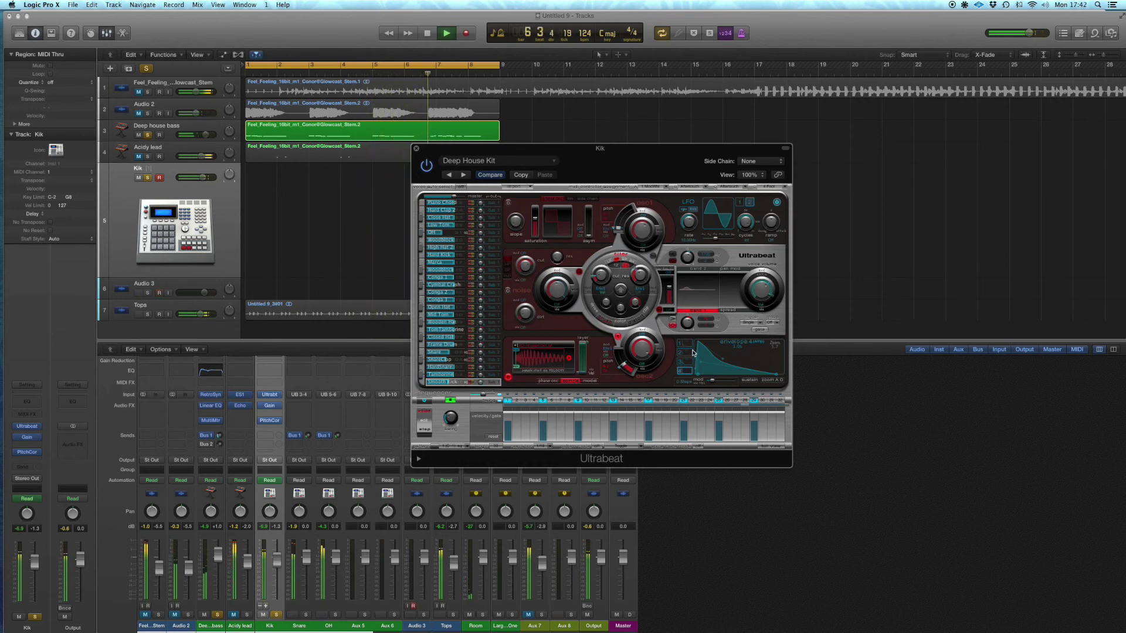
{"action": "left_click", "coordinate": [273, 570]}
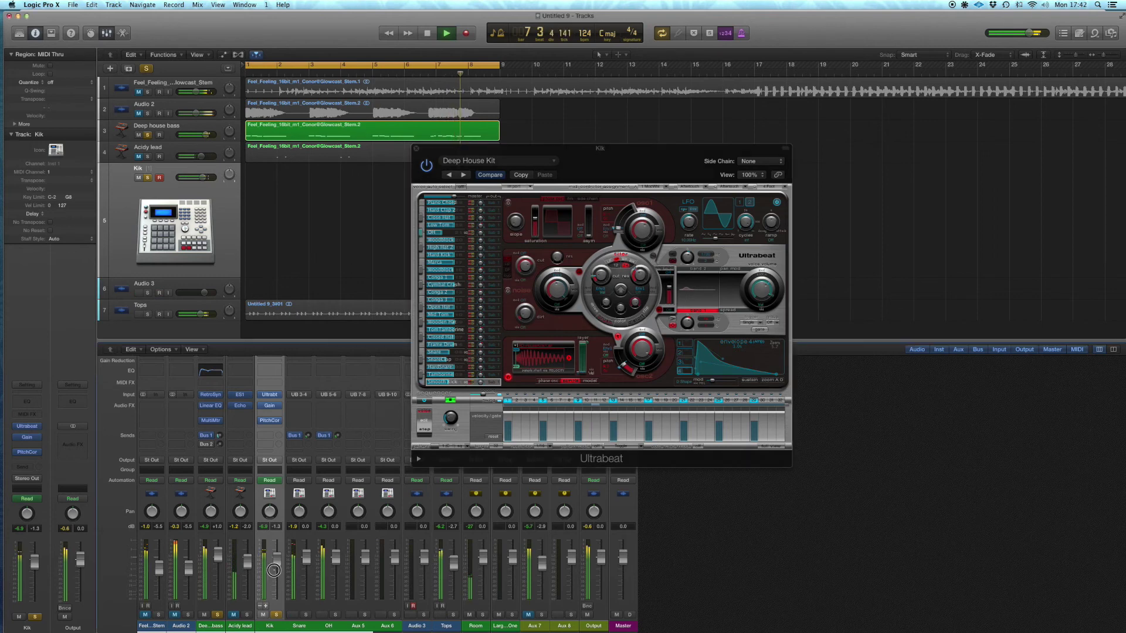
- Add a Channel EQ between the Kik channel's Gain and Pitch Correction with a broad boost of about 5 dB at 870 Hz
{"action": "left_click", "coordinate": [273, 413]}
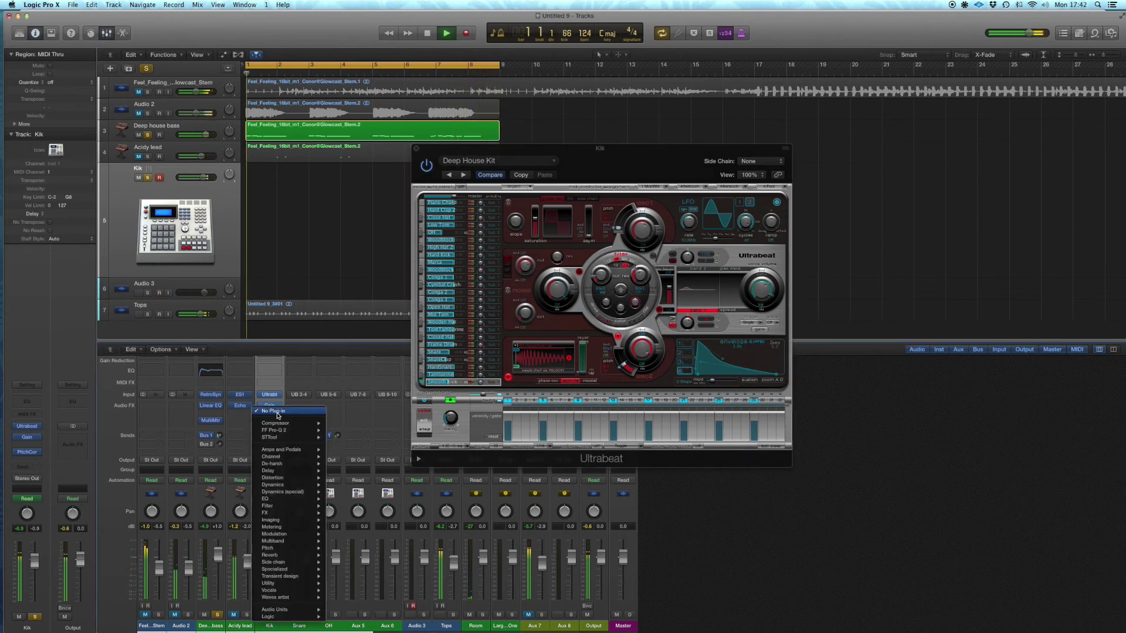
{"action": "left_click", "coordinate": [296, 380]}
{"action": "left_click", "coordinate": [269, 371]}
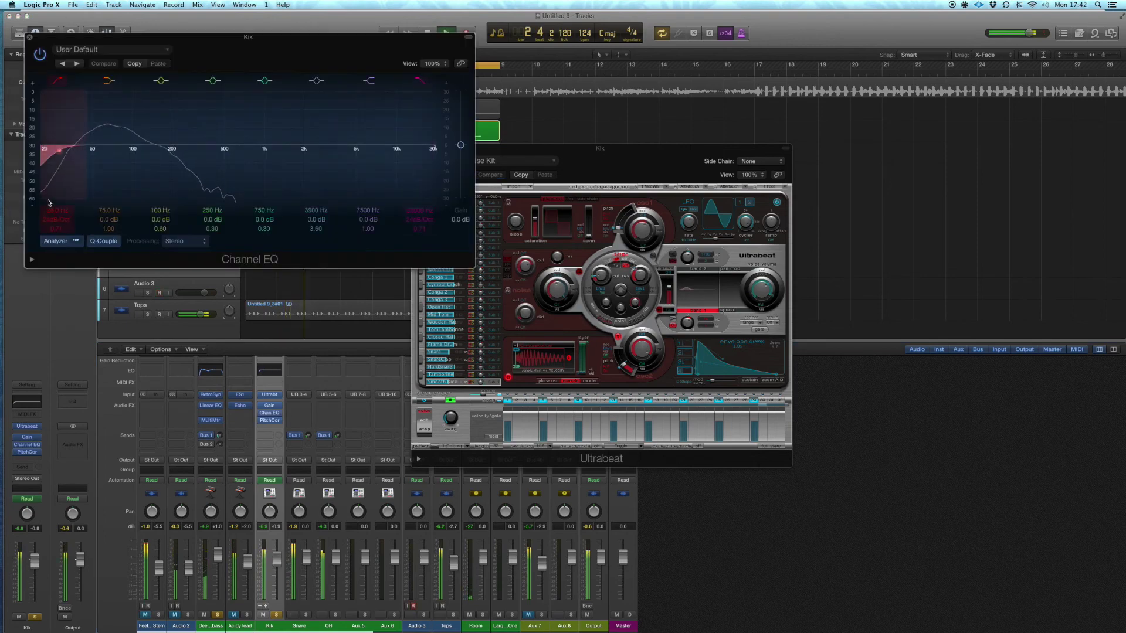
{"action": "left_click_drag", "start_coordinate": [247, 145], "coordinate": [254, 113]}
{"action": "left_click_drag", "start_coordinate": [271, 228], "coordinate": [271, 221]}
{"action": "left_click_drag", "start_coordinate": [252, 138], "coordinate": [256, 142]}
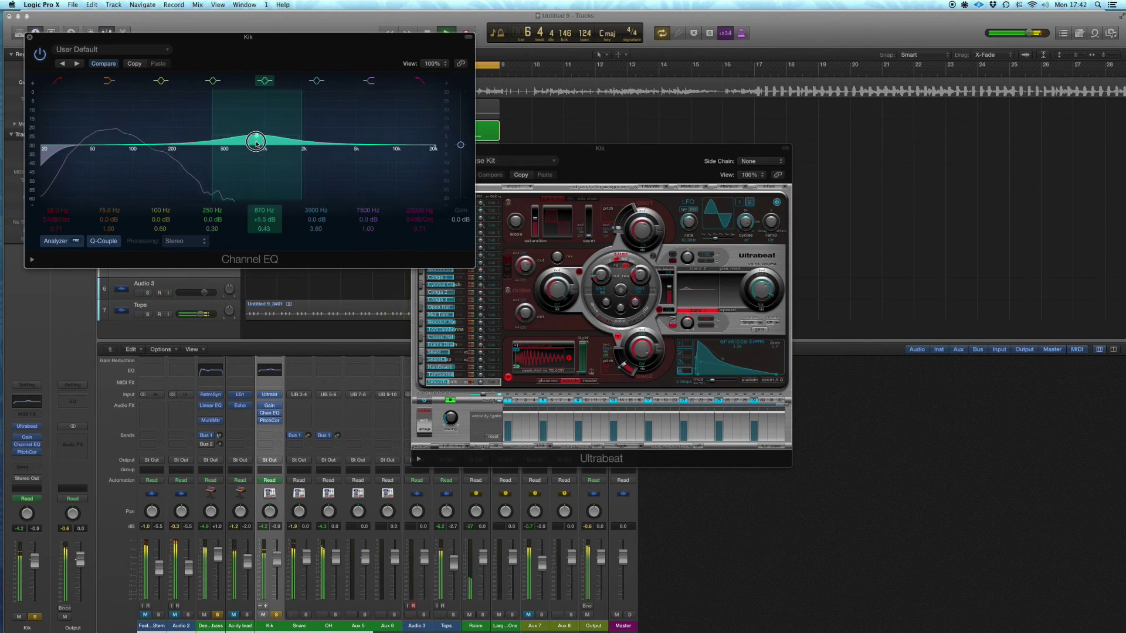
{"action": "left_click", "coordinate": [28, 38]}
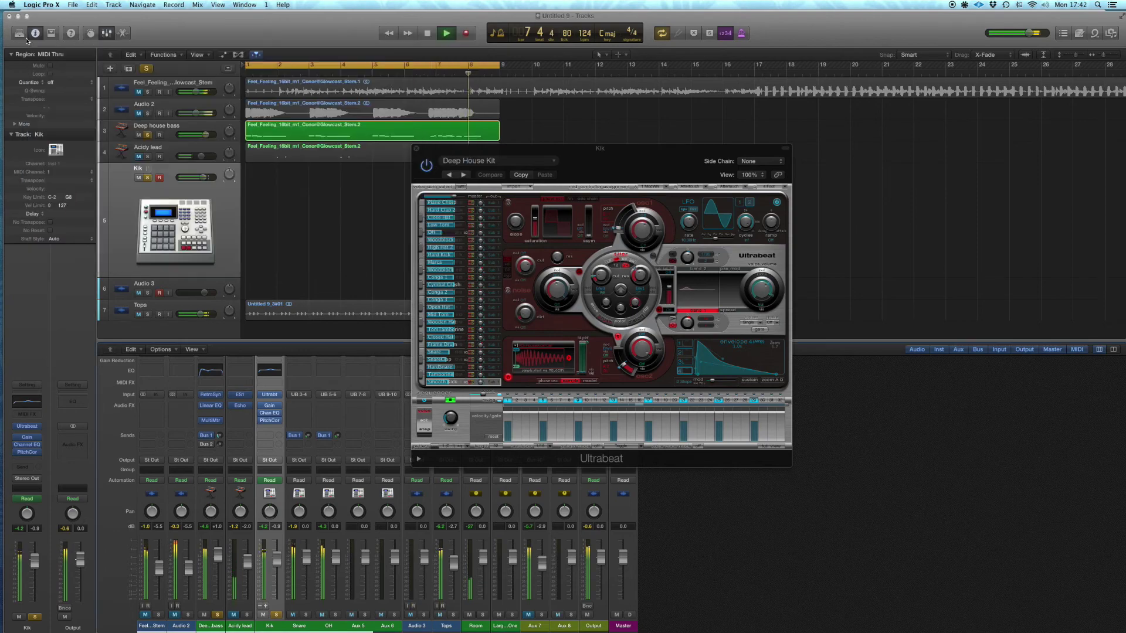
- Close Ultrabeat, open the Deep house bass region in the Piano Roll and set the cycle range to bars 5 to 9
{"action": "left_click", "coordinate": [398, 130]}
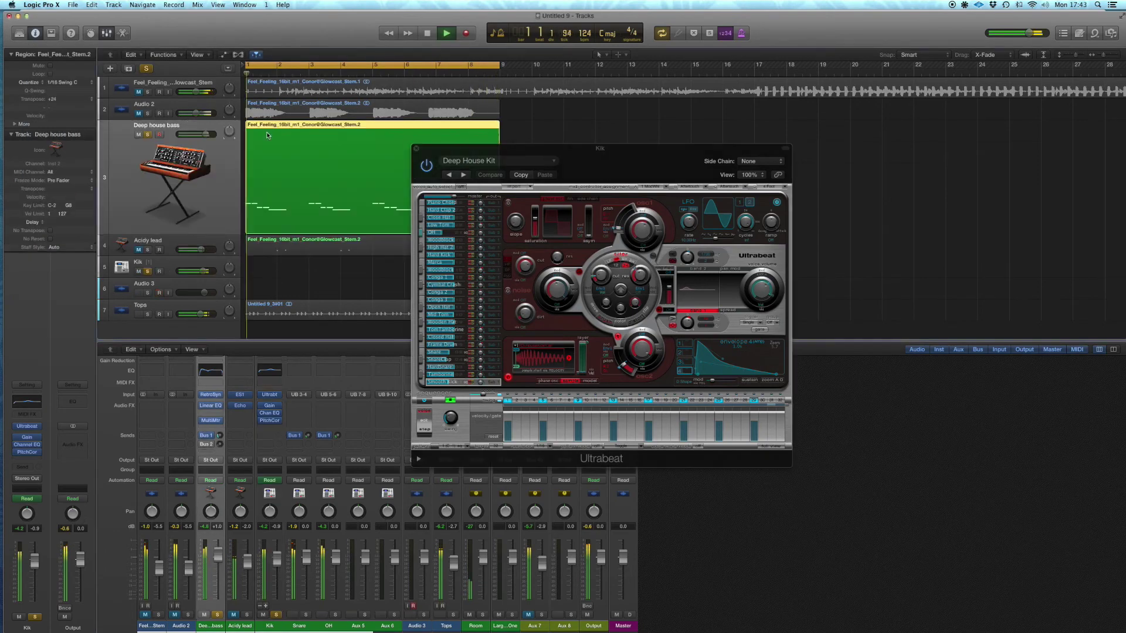
{"action": "left_click", "coordinate": [415, 150]}
{"action": "double_click", "coordinate": [417, 186]}
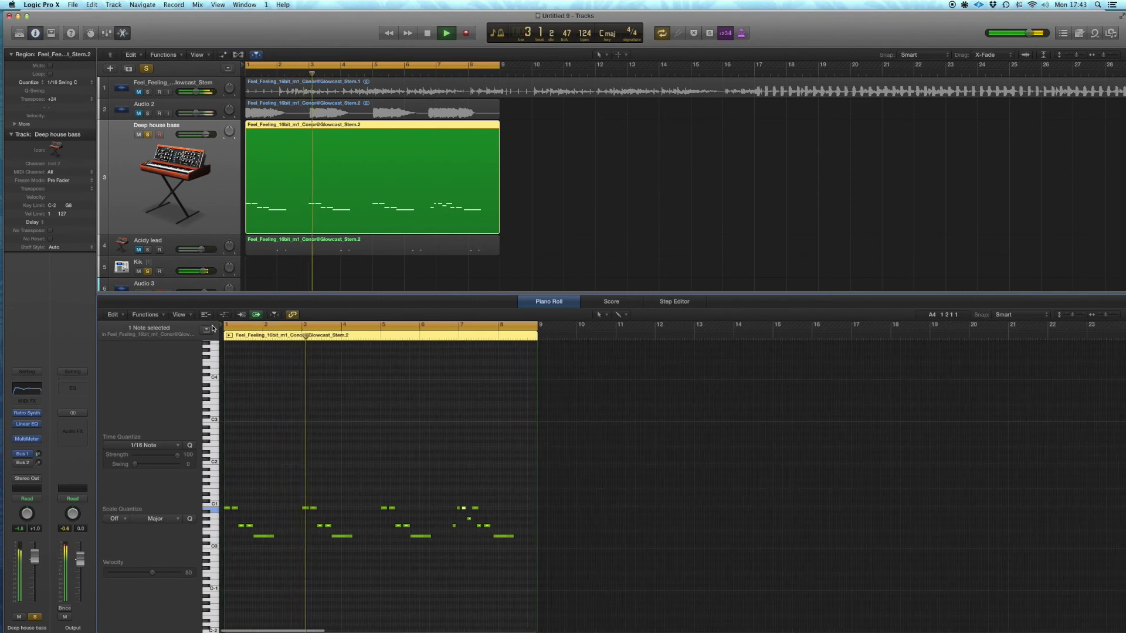
{"action": "left_click_drag", "start_coordinate": [223, 324], "coordinate": [382, 381]}
- Shorten the overlapping bass note after beat 2 of bar 7 so it ends before the next note starts
{"action": "left_click", "coordinate": [498, 546]}
{"action": "scroll", "coordinate": [493, 554], "scroll_direction": "up", "scroll_amount": 5}
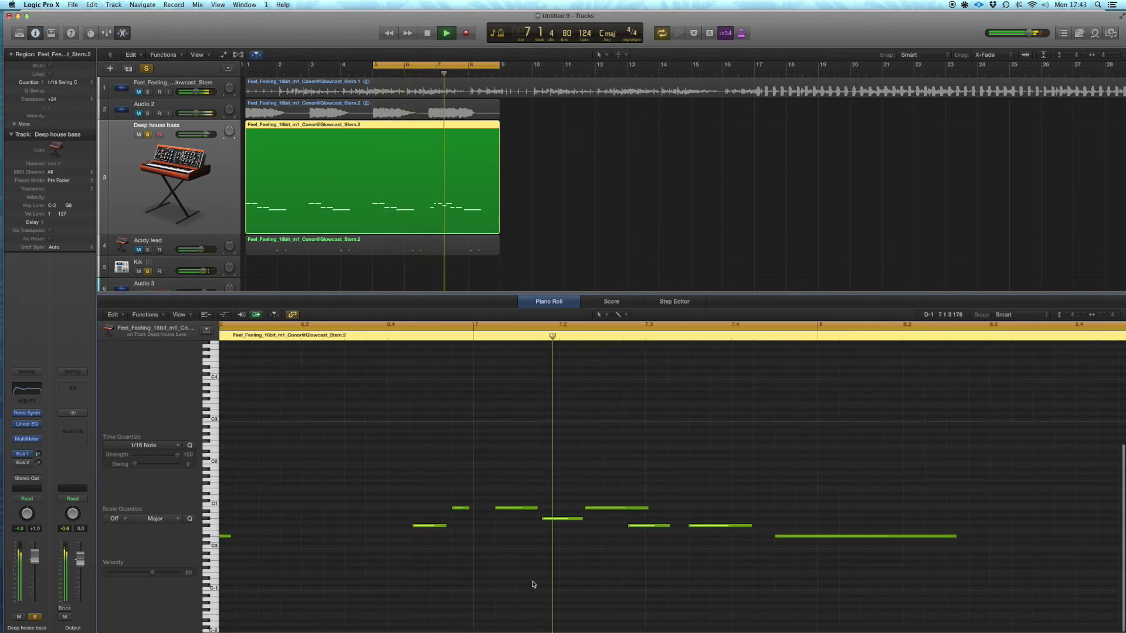
{"action": "left_click_drag", "start_coordinate": [647, 508], "coordinate": [624, 526]}
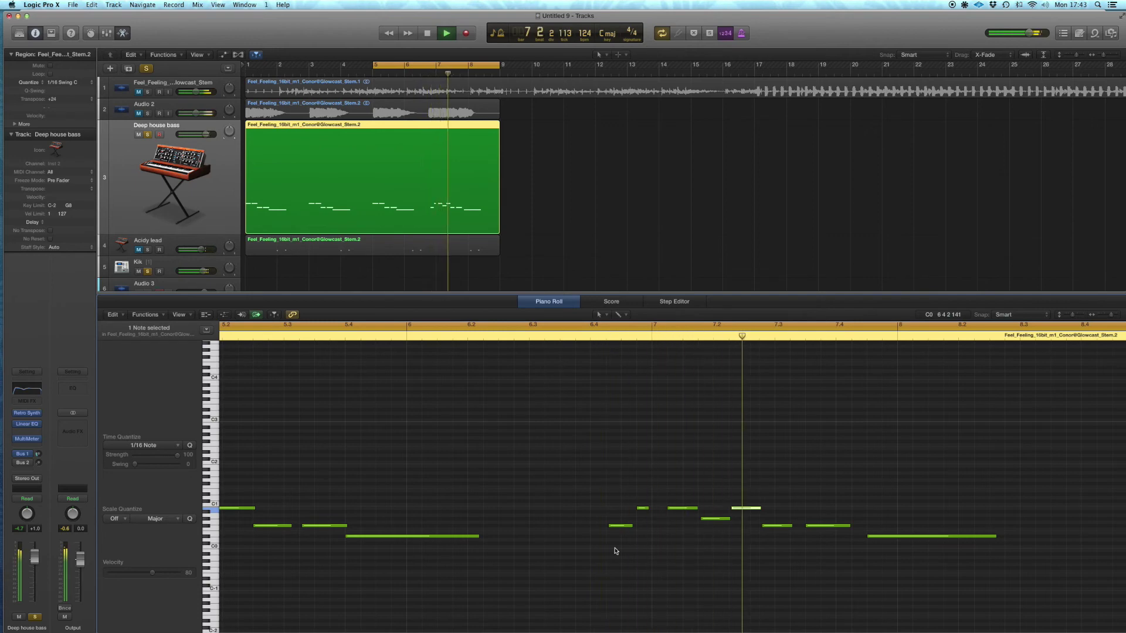
{"action": "scroll", "coordinate": [615, 550], "scroll_direction": "down", "scroll_amount": 5}
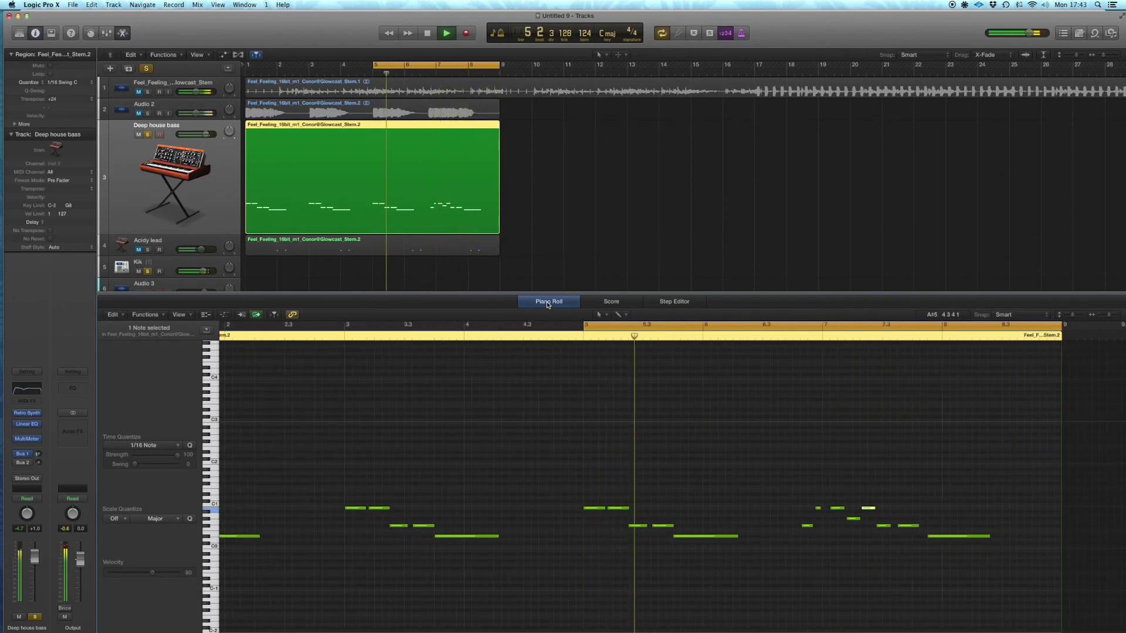
- Quantize the bass region to 1/16 Swing A, close the Piano Roll and extend the cycle range to start at bar 1
{"action": "left_click", "coordinate": [87, 82]}
{"action": "left_click", "coordinate": [80, 68]}
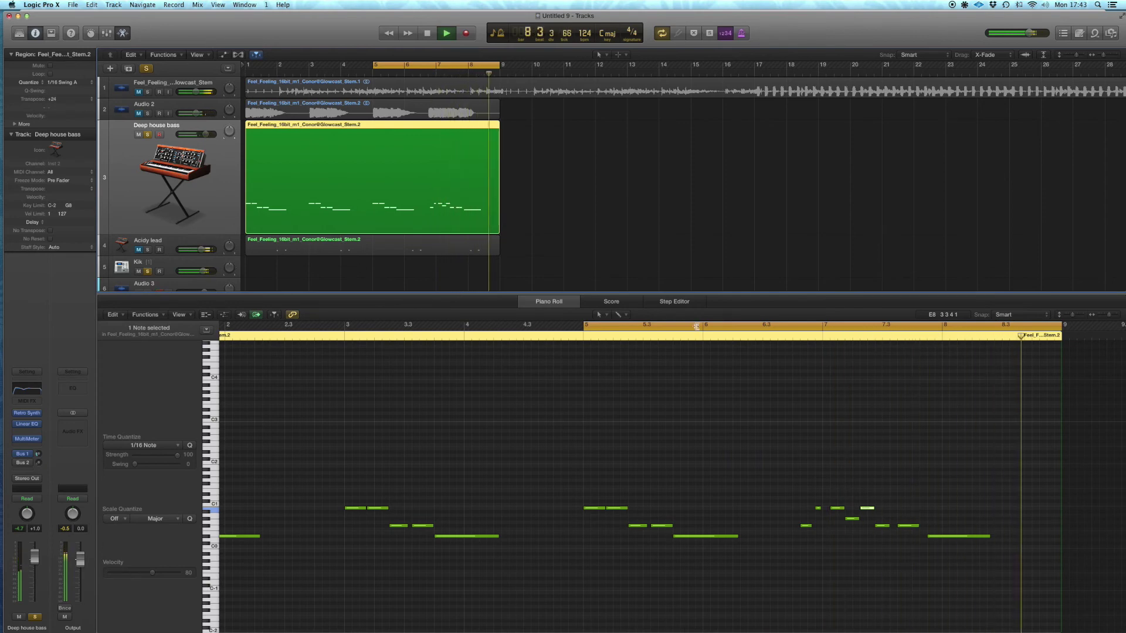
{"action": "key", "text": "e"}
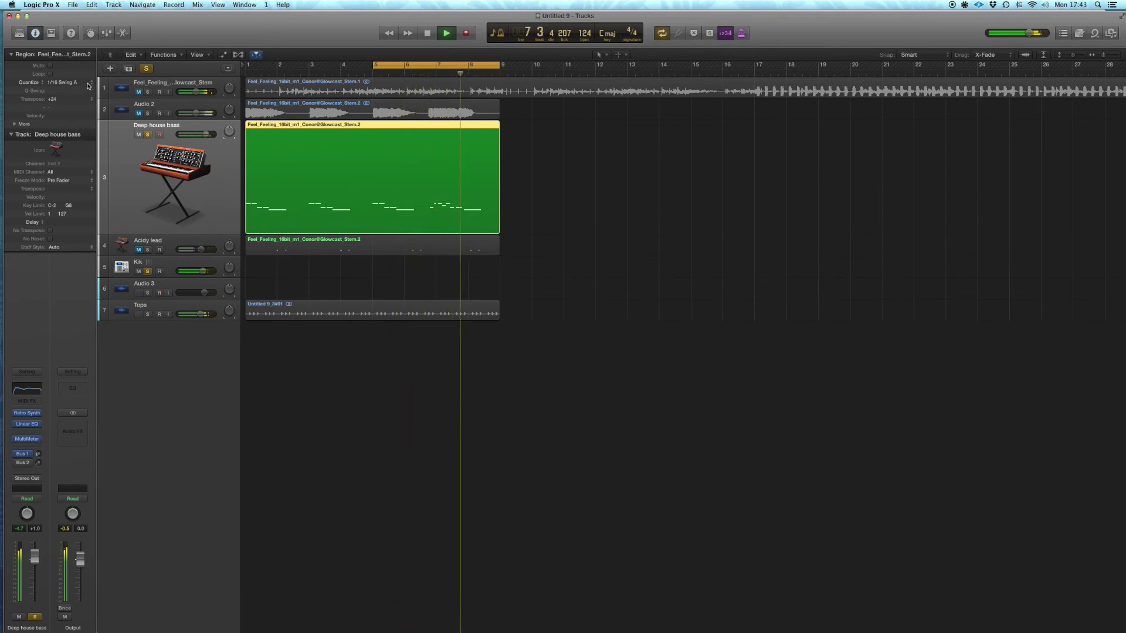
{"action": "left_click_drag", "start_coordinate": [374, 66], "coordinate": [247, 66]}
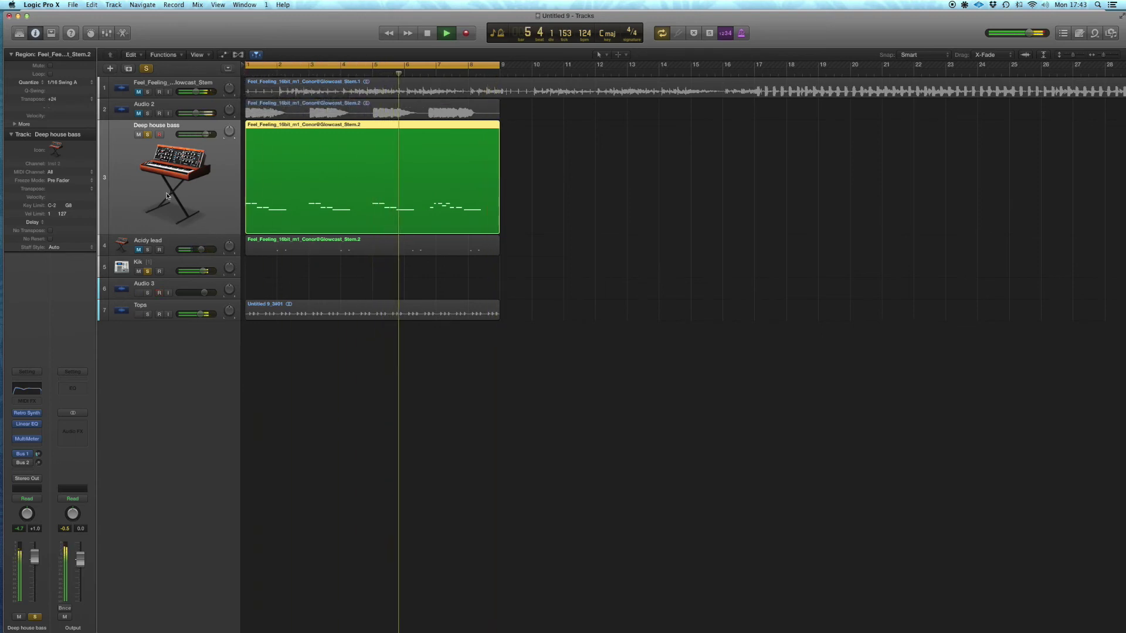
- Reopen the Kik channel's Channel EQ, move its mid boost to about 980 Hz and close it
{"action": "left_click", "coordinate": [170, 267]}
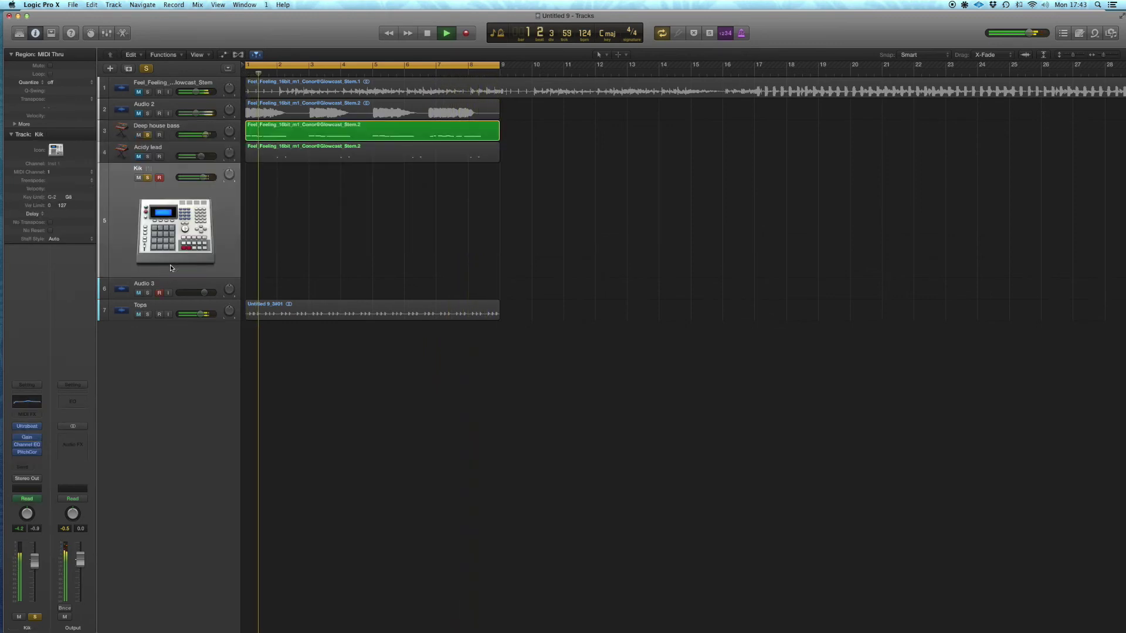
{"action": "left_click", "coordinate": [27, 447]}
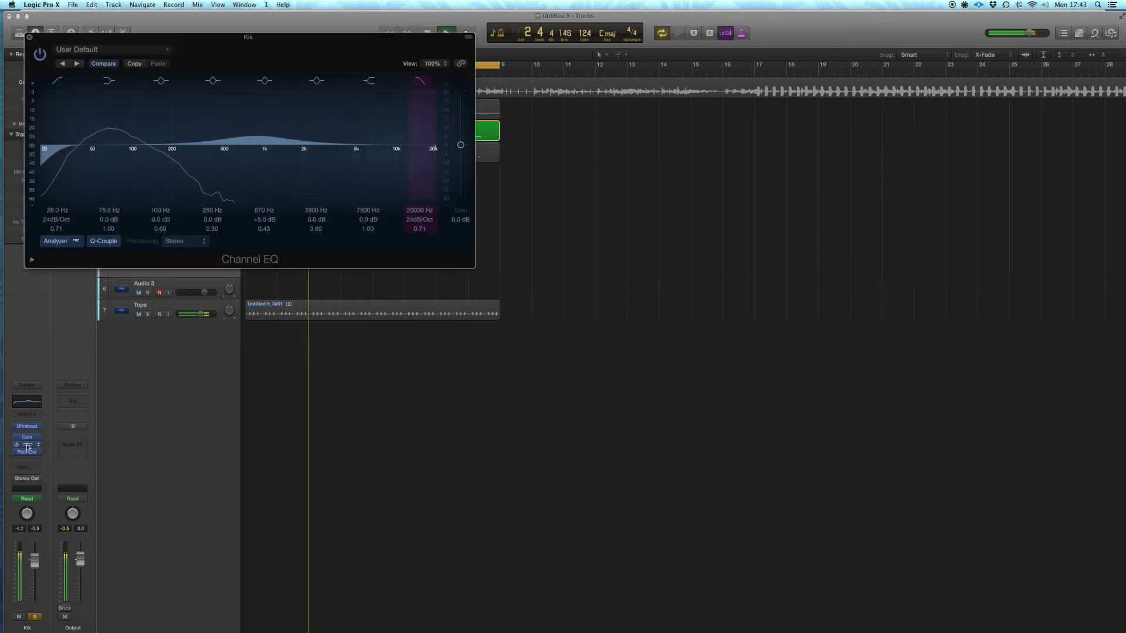
{"action": "left_click_drag", "start_coordinate": [137, 39], "coordinate": [399, 83]}
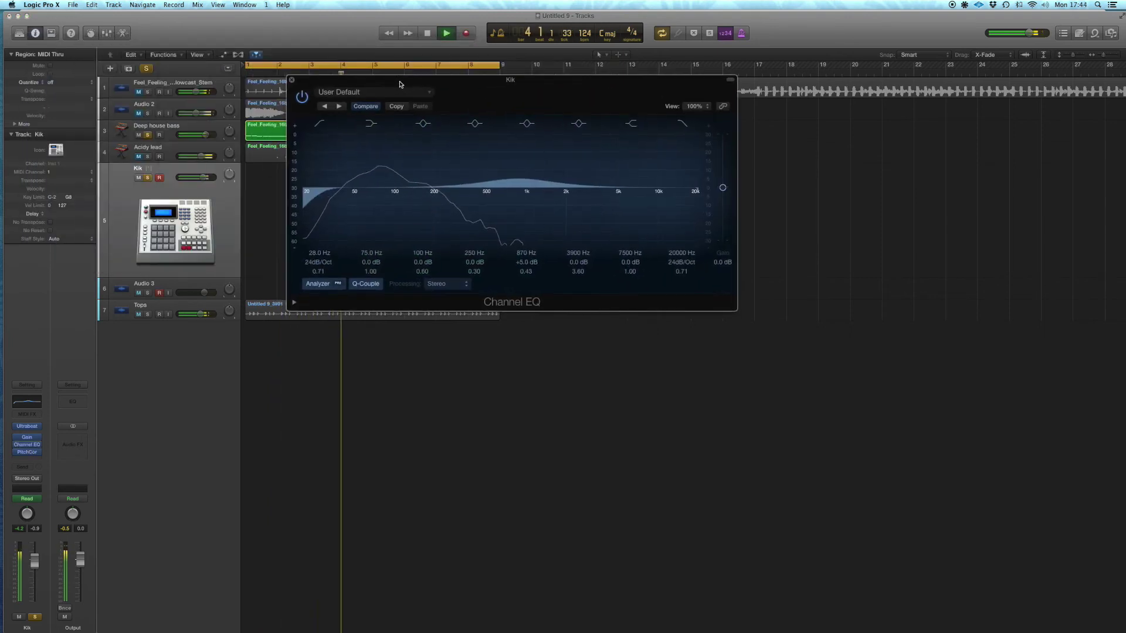
{"action": "left_click_drag", "start_coordinate": [521, 177], "coordinate": [529, 177]}
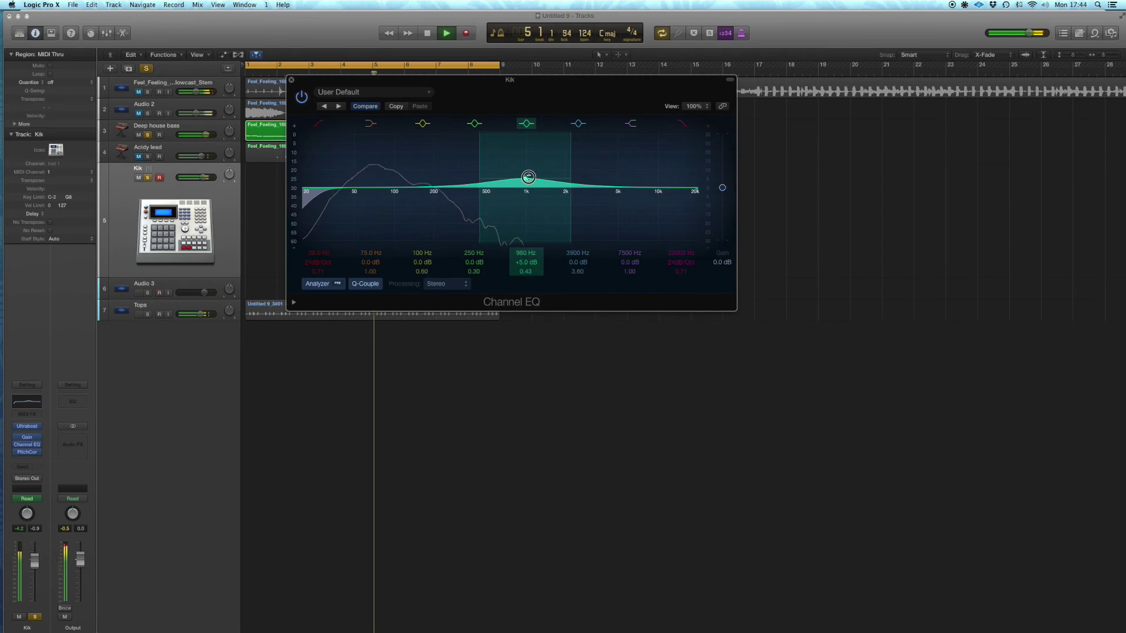
{"action": "left_click", "coordinate": [292, 80]}
- Clear all track solos and restart playback from the beginning to hear the full mix
{"action": "left_click", "coordinate": [145, 68]}
{"action": "key", "text": "Return"}
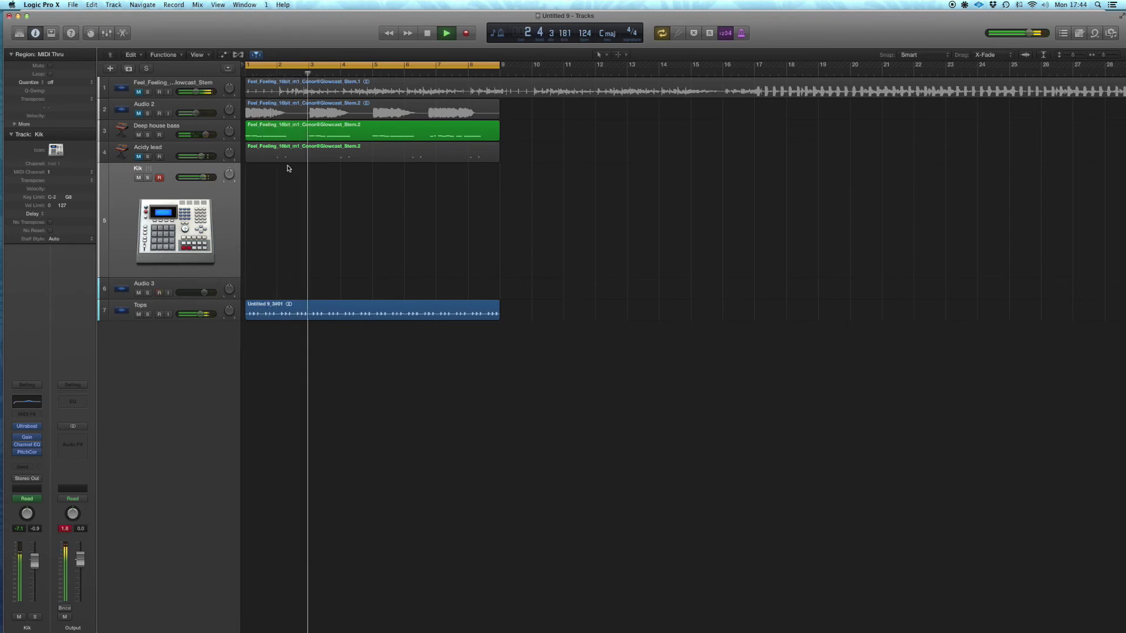
- Set the Tops track's volume fader to about -4.3 dB and reset the output channel's peak reading
{"action": "left_click", "coordinate": [176, 307]}
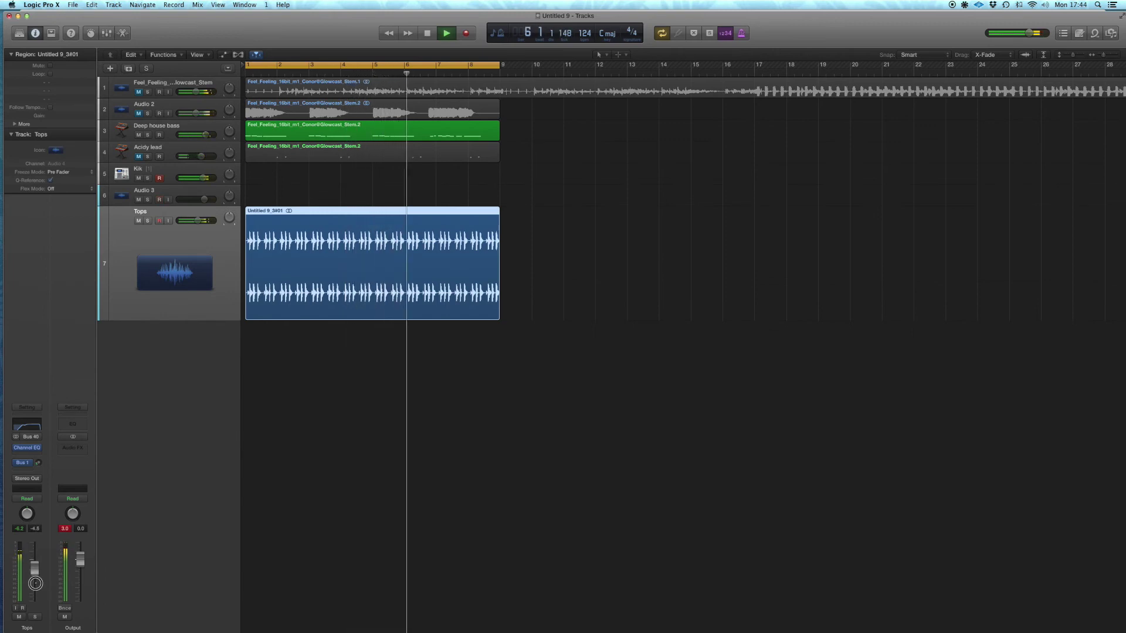
{"action": "left_click", "coordinate": [65, 529]}
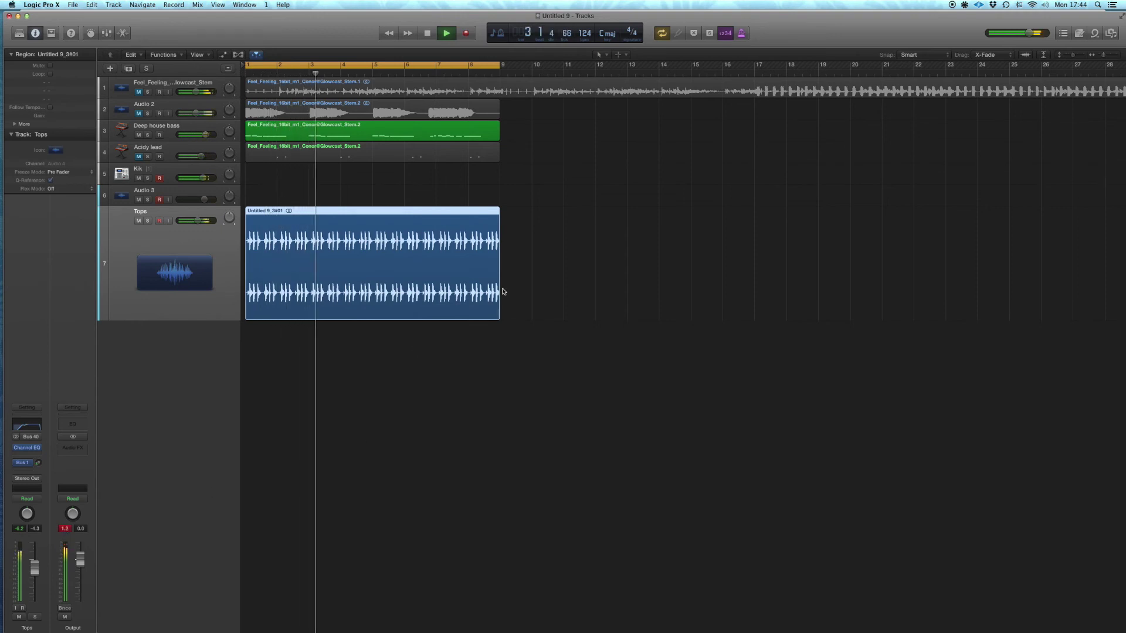
{"action": "left_click", "coordinate": [516, 314]}
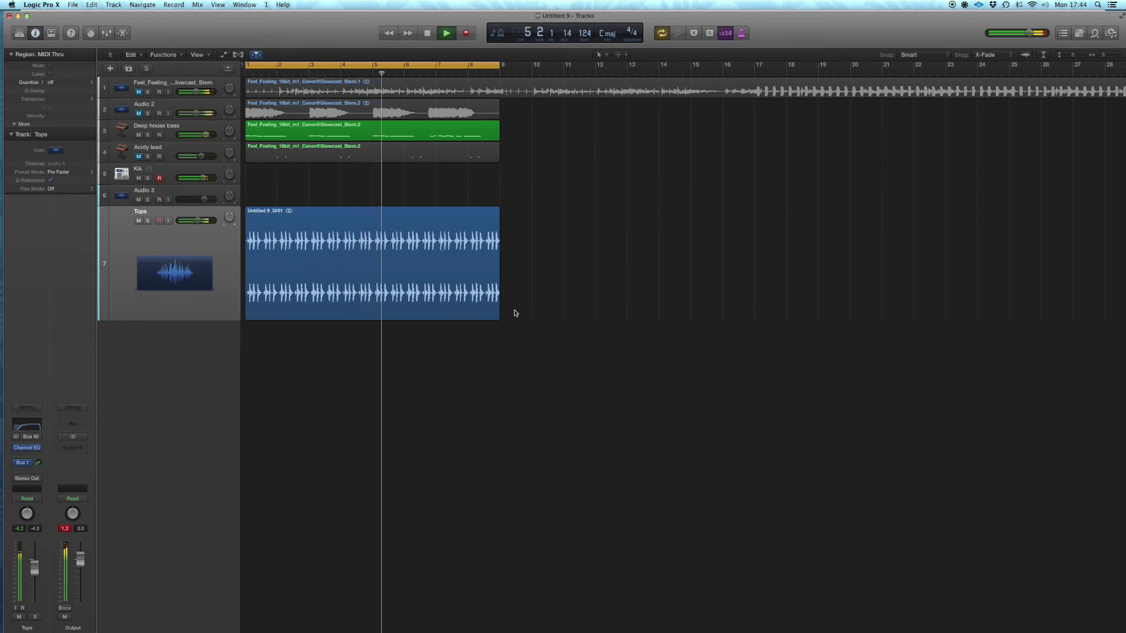
- In the Deep house bass Retro Synth, set filter cutoff to about 0.37 and resonance 0.15, and set the channel fader to +1.2 dB
{"action": "left_click", "coordinate": [197, 127]}
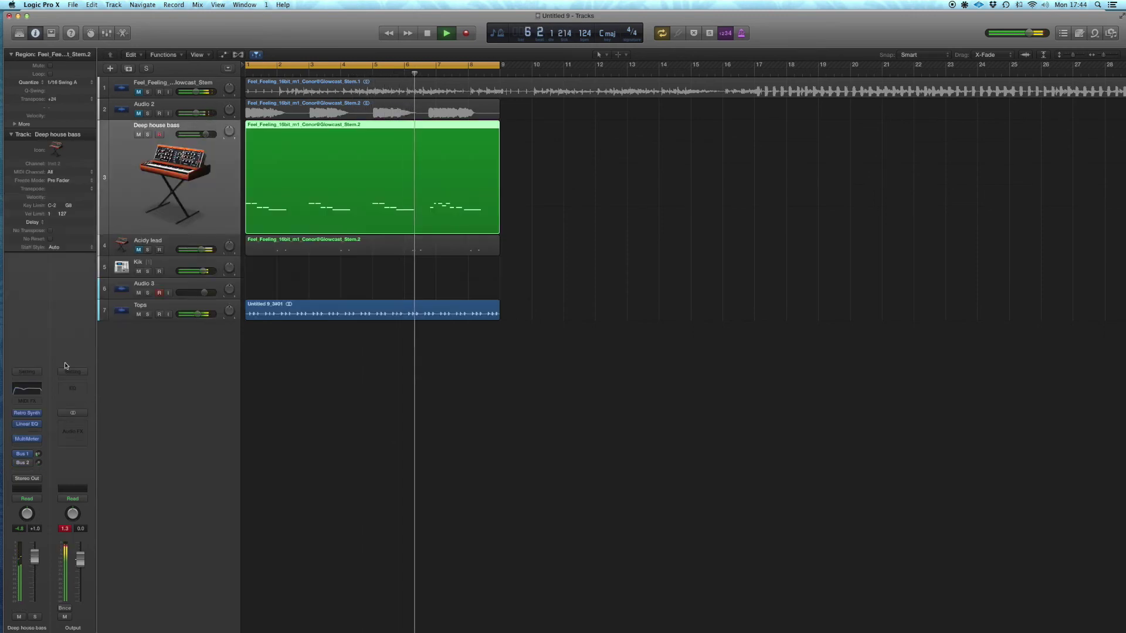
{"action": "left_click", "coordinate": [31, 413]}
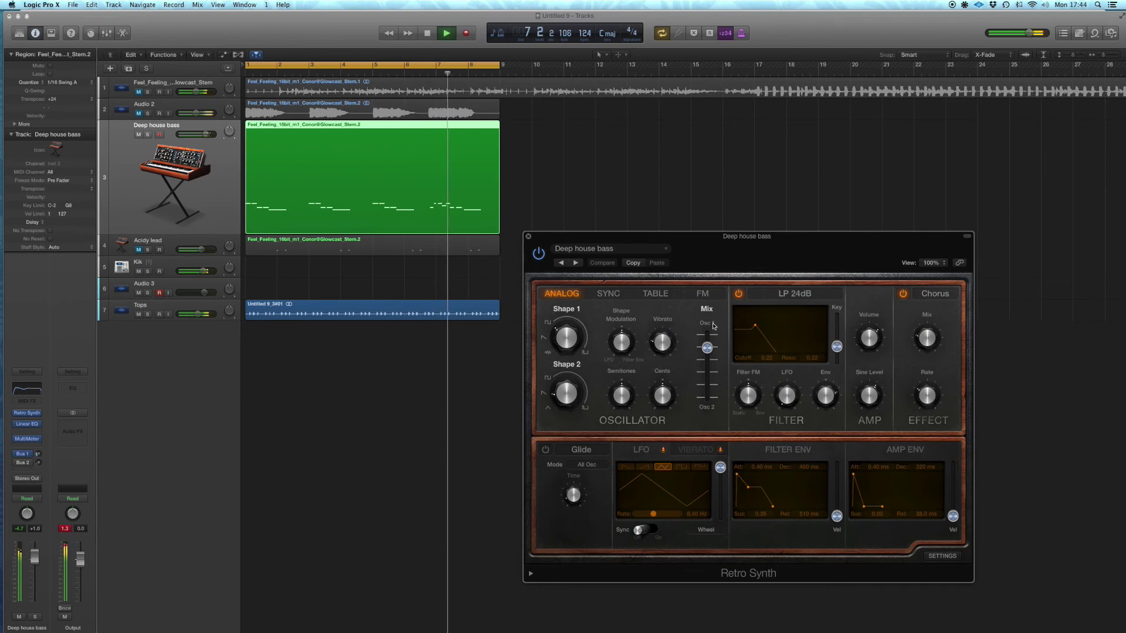
{"action": "mouse_move", "coordinate": [755, 325]}
{"action": "left_mouse_down"}
{"action": "mouse_move", "coordinate": [779, 322]}
{"action": "mouse_move", "coordinate": [752, 319]}
{"action": "mouse_move", "coordinate": [769, 329]}
{"action": "left_mouse_up"}
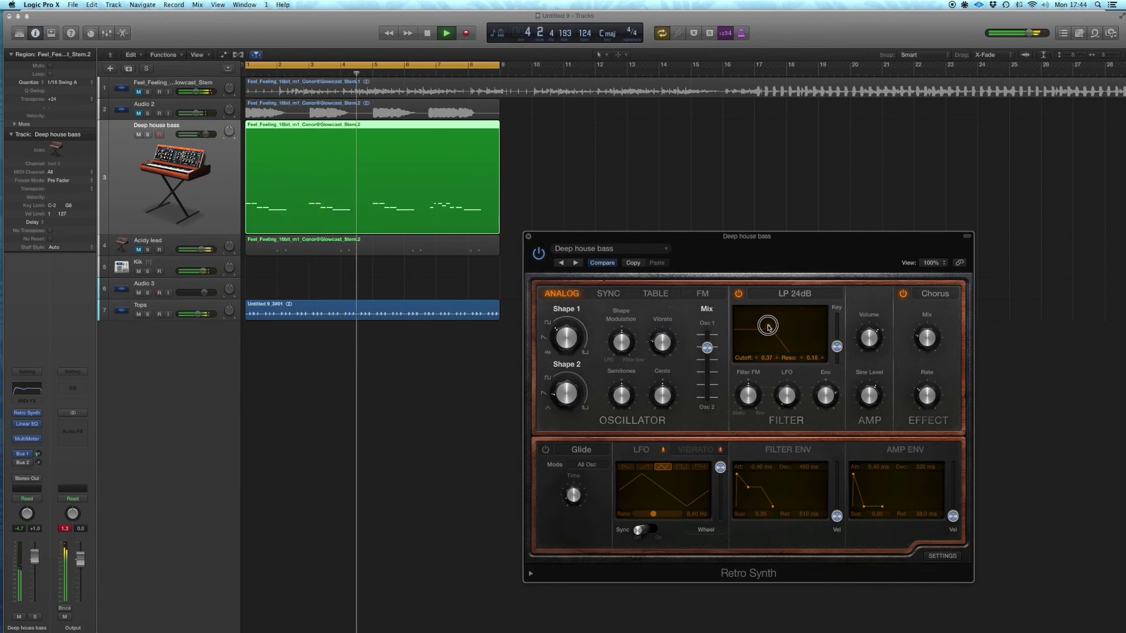
{"action": "left_click", "coordinate": [36, 567]}
{"action": "left_click_drag", "start_coordinate": [37, 567], "coordinate": [37, 568]}
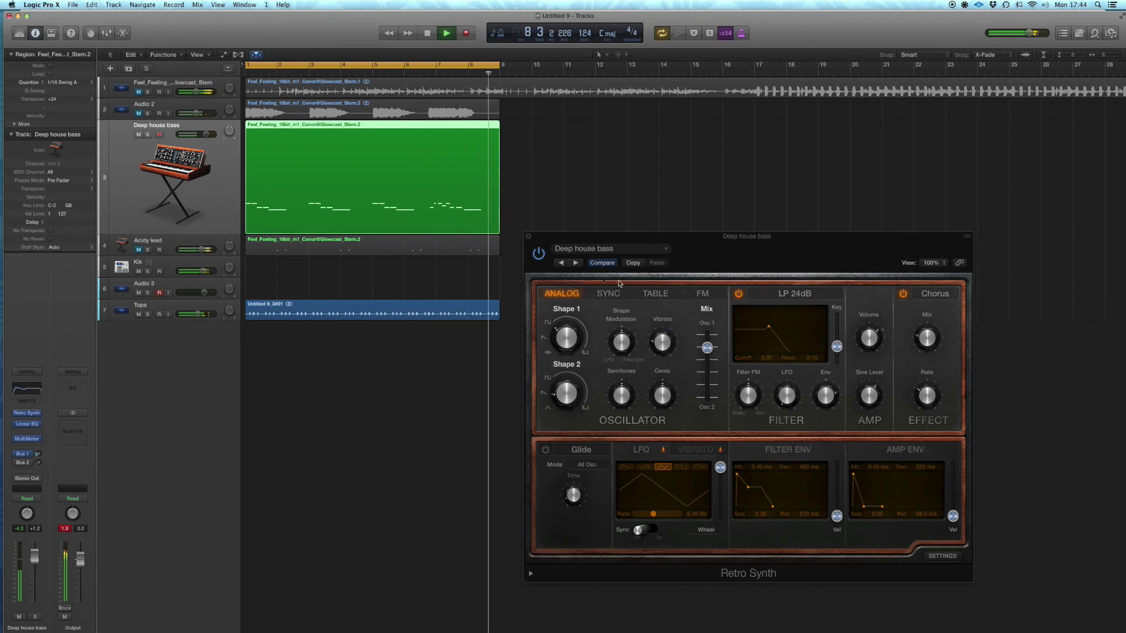
{"action": "left_click", "coordinate": [527, 236]}
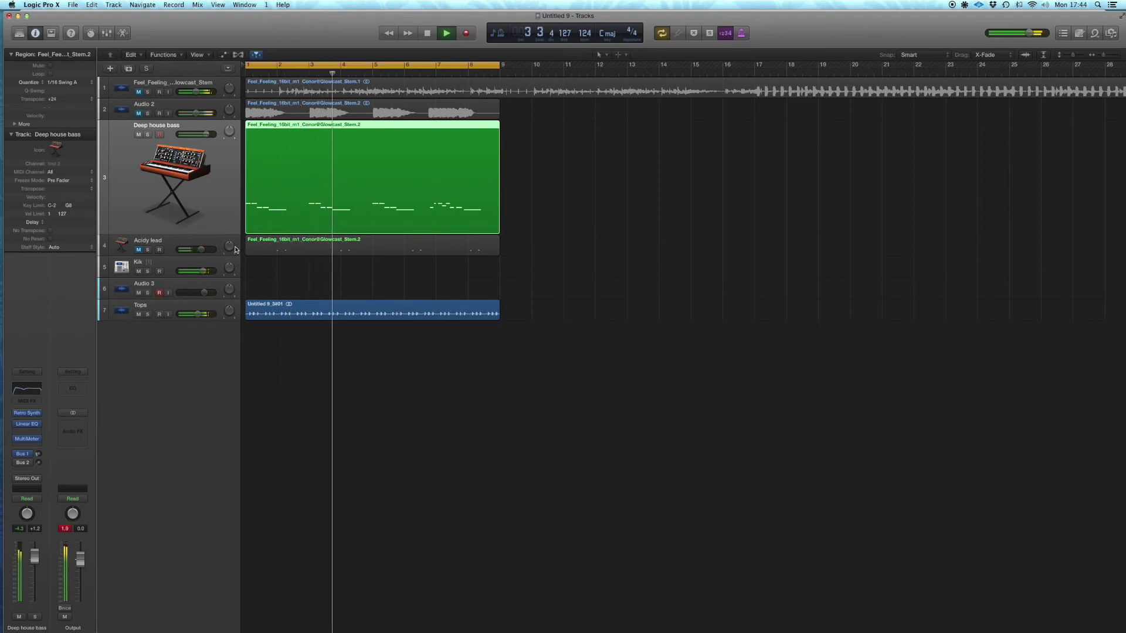
- Solo the Kik track and route its output to Bus 40
{"action": "left_click", "coordinate": [210, 261]}
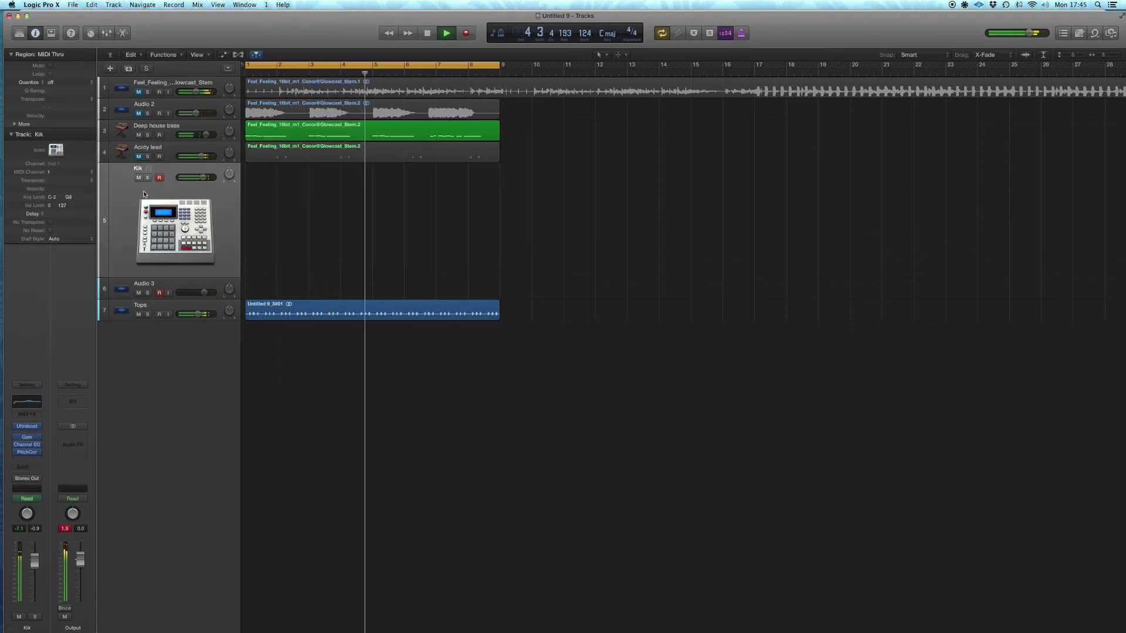
{"action": "key", "text": "s"}
{"action": "left_click", "coordinate": [170, 289]}
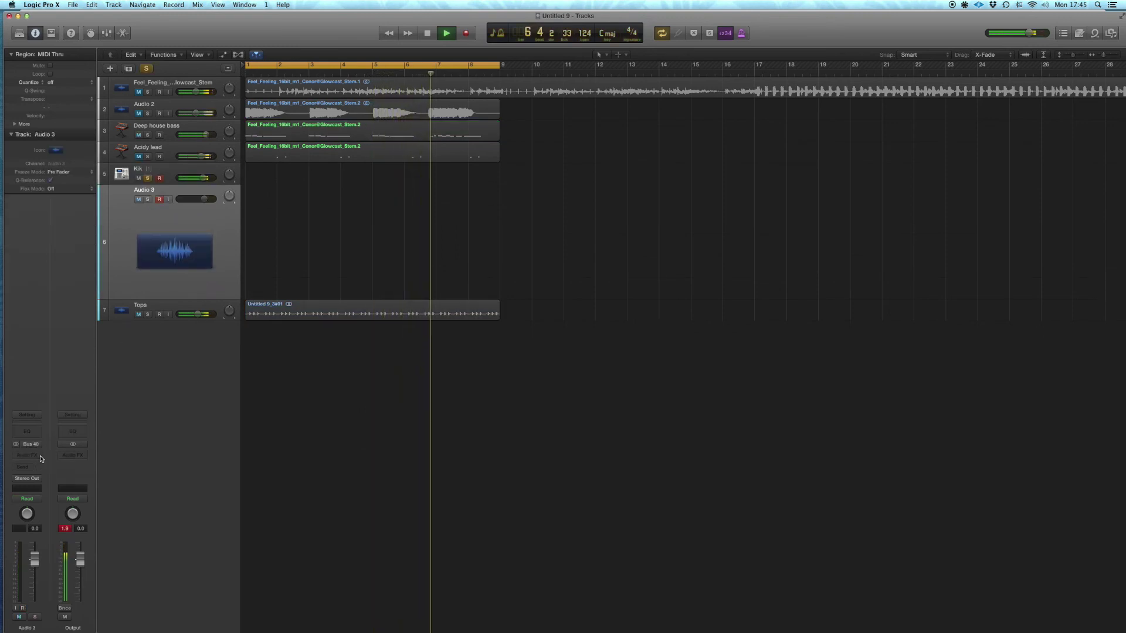
{"action": "left_click", "coordinate": [174, 174]}
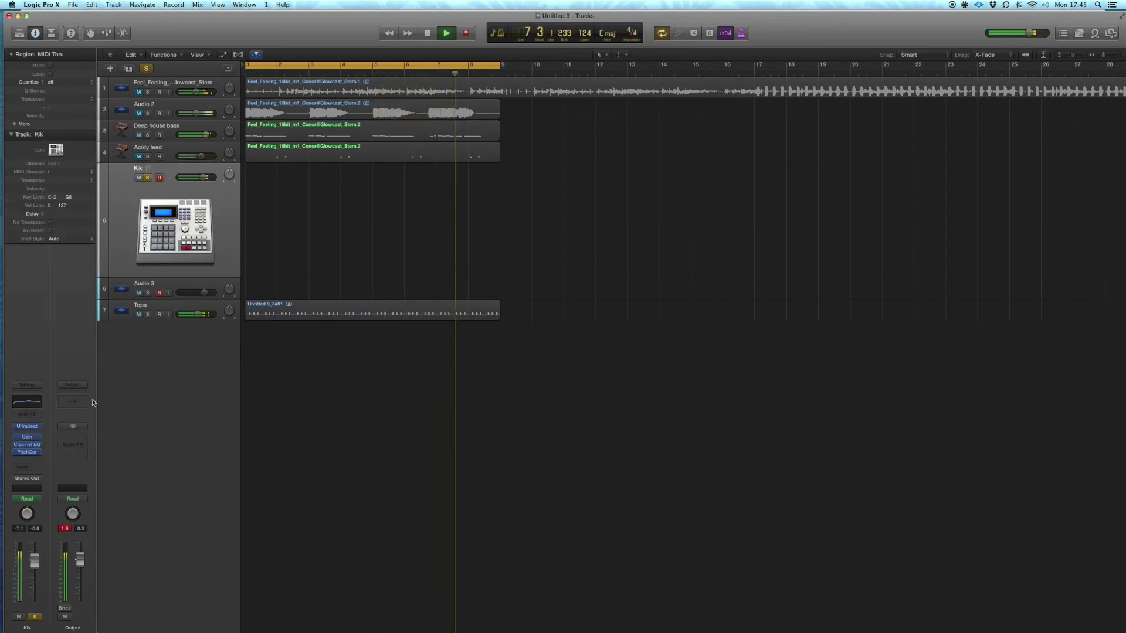
{"action": "left_click", "coordinate": [27, 478]}
{"action": "mouse_move", "coordinate": [40, 510]}
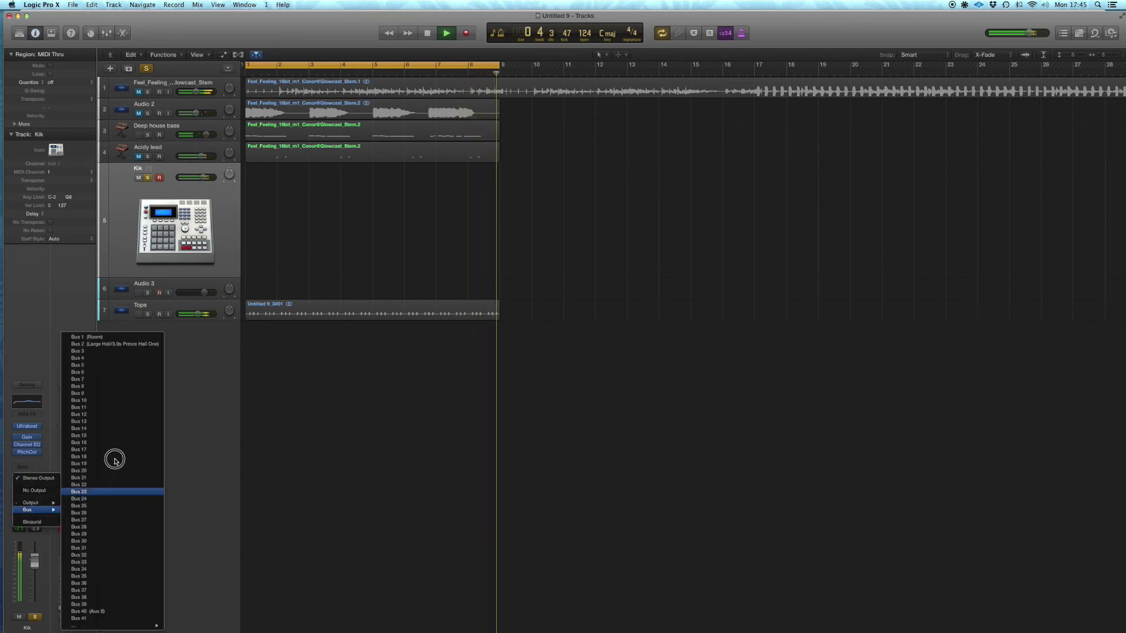
{"action": "left_click", "coordinate": [123, 611]}
- Record the kick from Bus 40 onto the Audio 3 track from bar 1 until just past bar 2
{"action": "key", "text": "space"}
{"action": "left_click", "coordinate": [179, 285]}
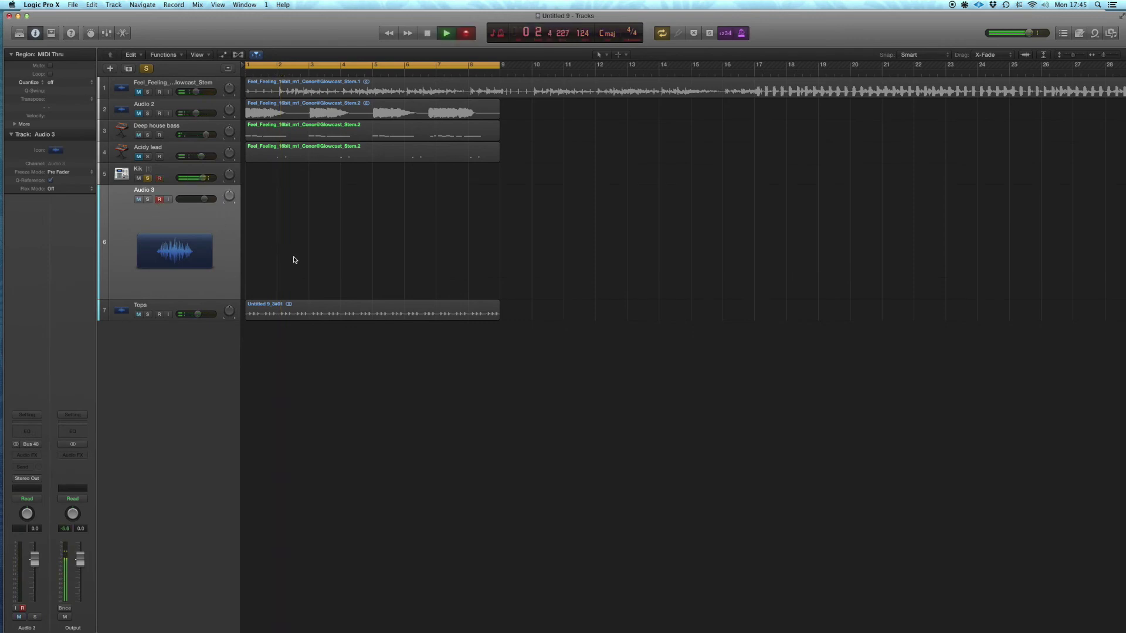
{"action": "key", "text": "super+Right"}
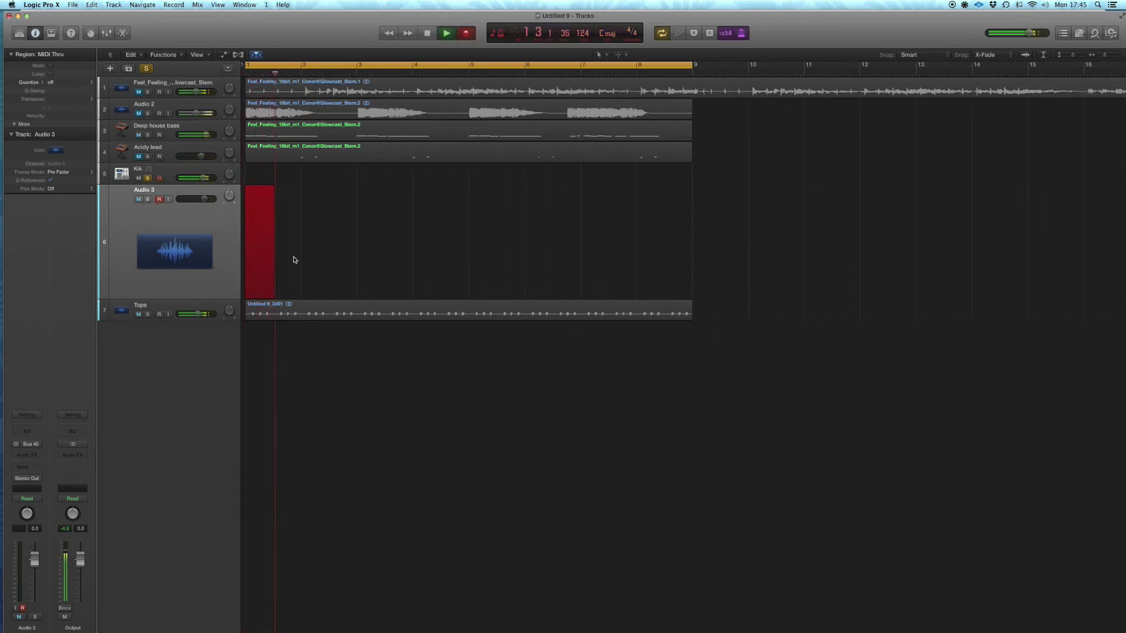
{"action": "key", "text": "space"}
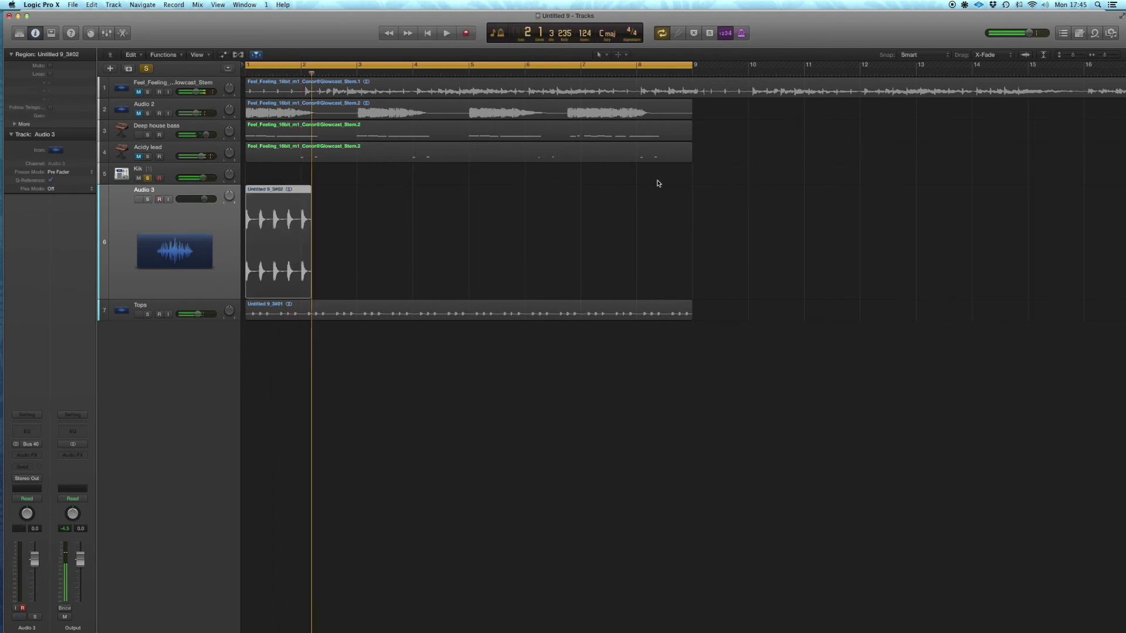
- Route the Kik channel's output back to the stereo output
{"action": "left_click", "coordinate": [181, 173]}
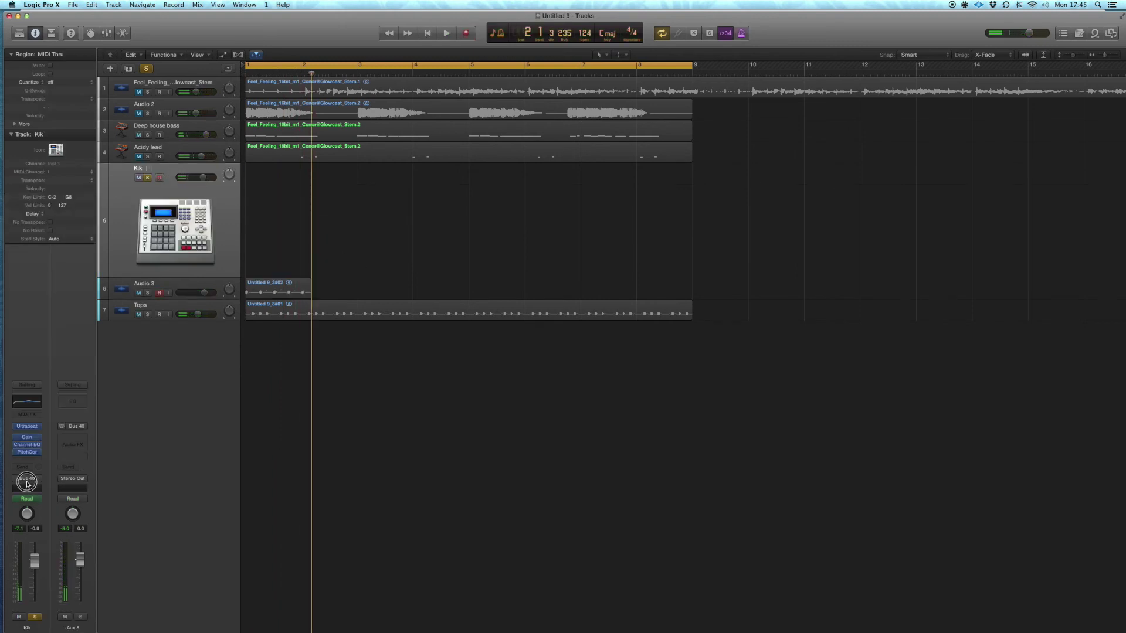
{"action": "left_click", "coordinate": [27, 479]}
{"action": "left_click", "coordinate": [87, 503]}
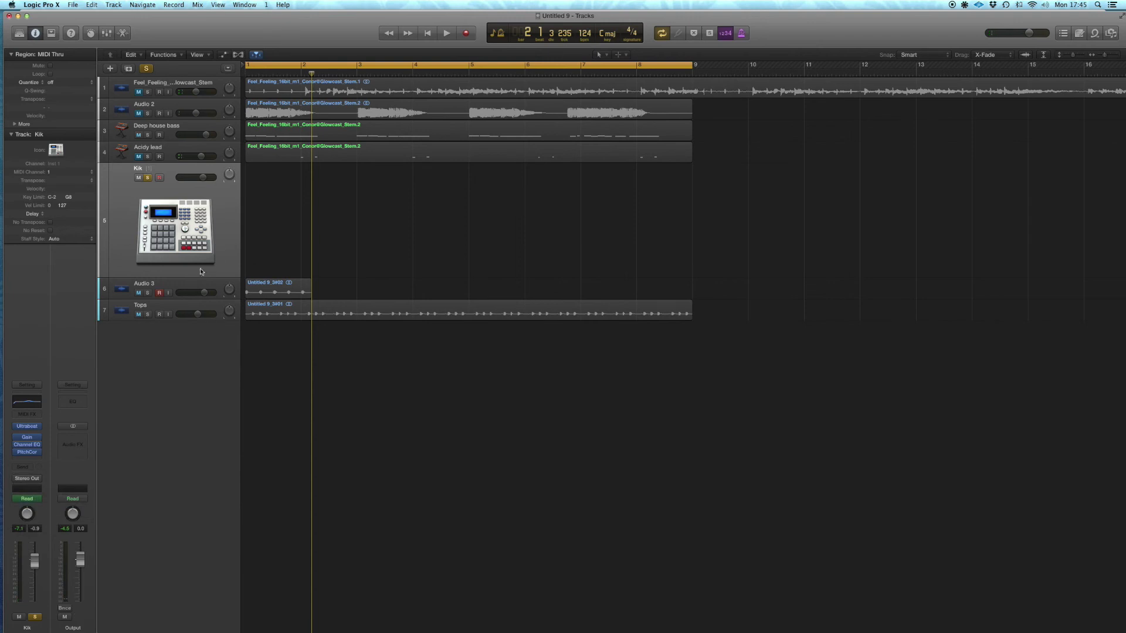
- Create a duplicate of the Audio 3 track below it and move the recorded kick region onto the new track
{"action": "left_click", "coordinate": [194, 282]}
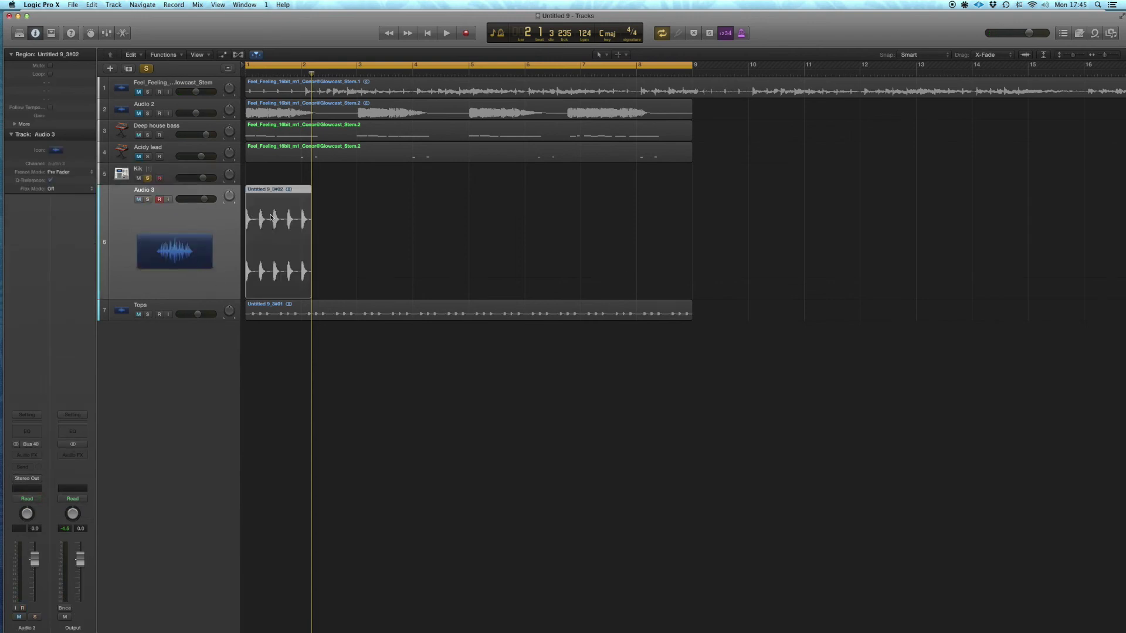
{"action": "left_click", "coordinate": [129, 68]}
{"action": "left_click_drag", "start_coordinate": [274, 205], "coordinate": [274, 246]}
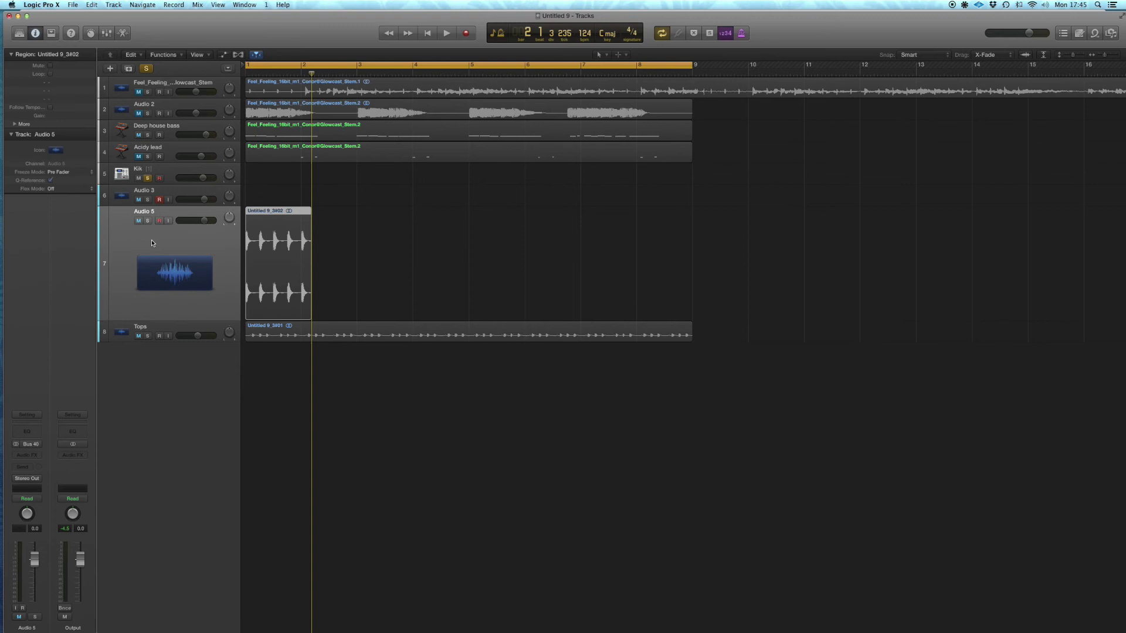
- Set the output of the new Audio 5 track to No Output and deselect its region
{"action": "left_click", "coordinate": [30, 479]}
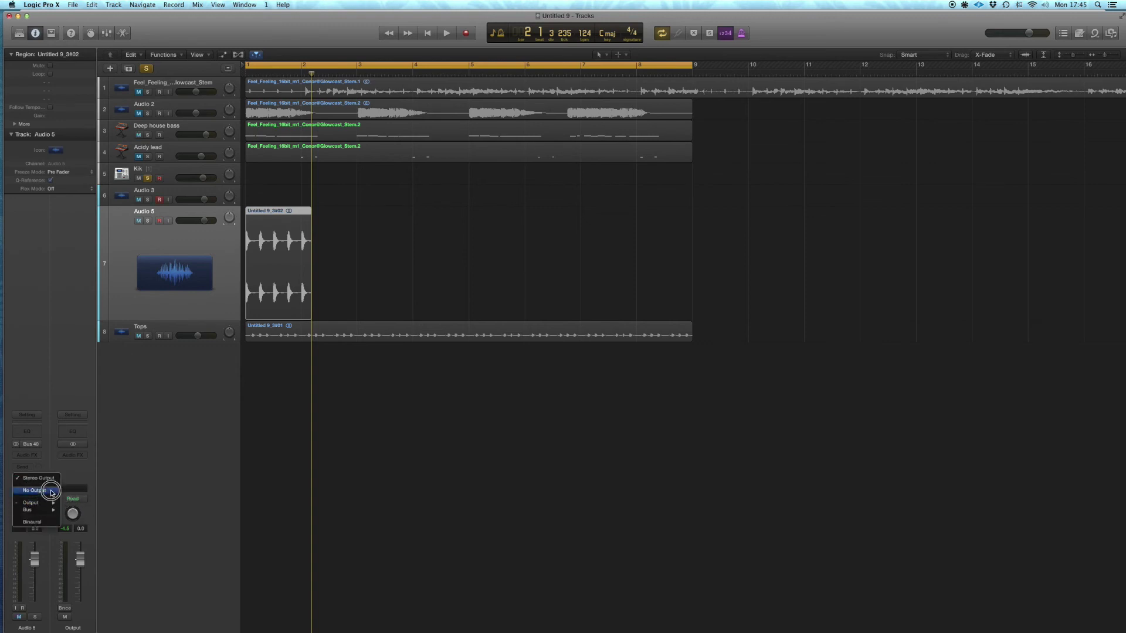
{"action": "left_click", "coordinate": [51, 491]}
{"action": "left_click", "coordinate": [382, 289]}
- Trim the recorded kick region to one bar so it ends exactly at bar 2
{"action": "key", "text": "super+Right"}
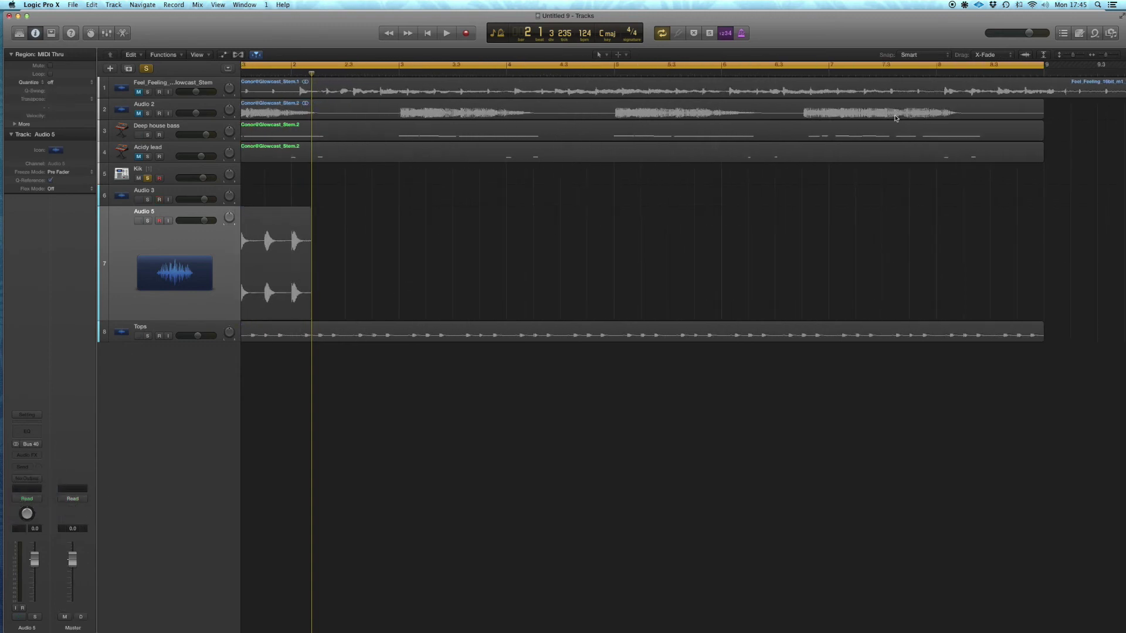
{"action": "left_click", "coordinate": [914, 55]}
{"action": "left_click", "coordinate": [921, 117]}
{"action": "scroll", "coordinate": [575, 228], "scroll_direction": "left", "scroll_amount": 3}
{"action": "left_click_drag", "start_coordinate": [372, 314], "coordinate": [359, 321]}
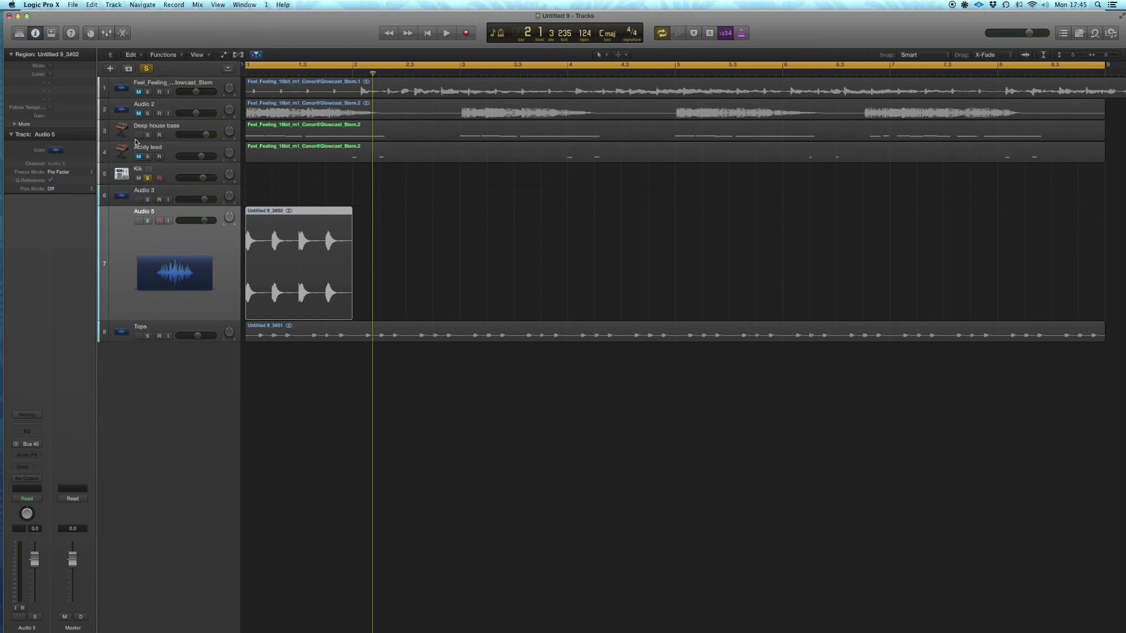
- Turn on looping for the one-bar kick region and rename its track S/c
{"action": "left_click", "coordinate": [51, 74]}
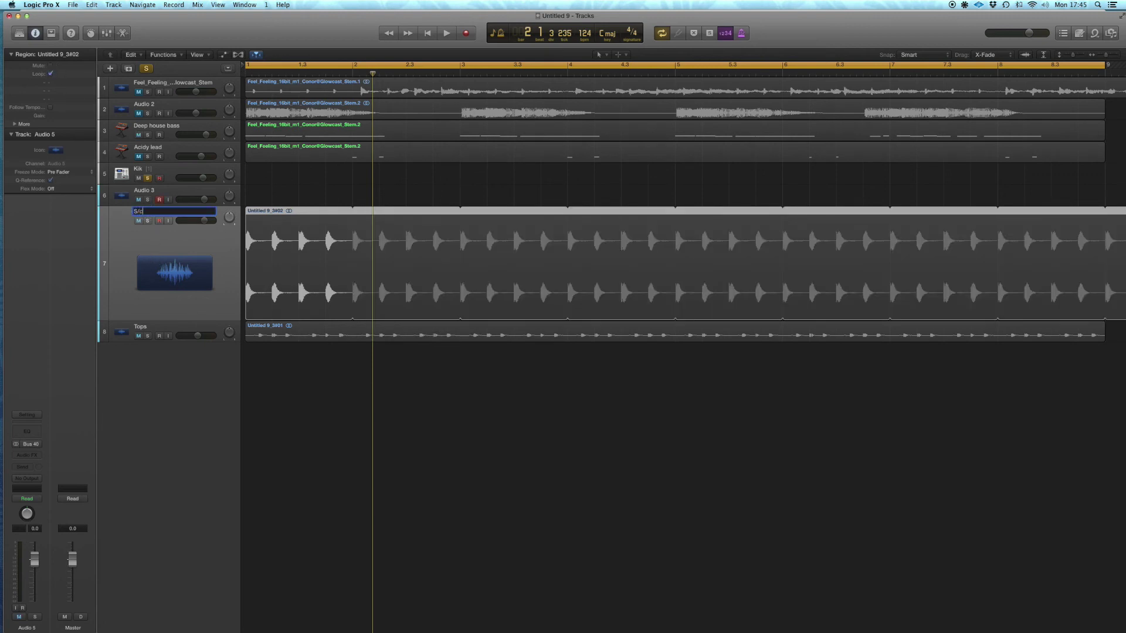
{"action": "key", "text": "z"}
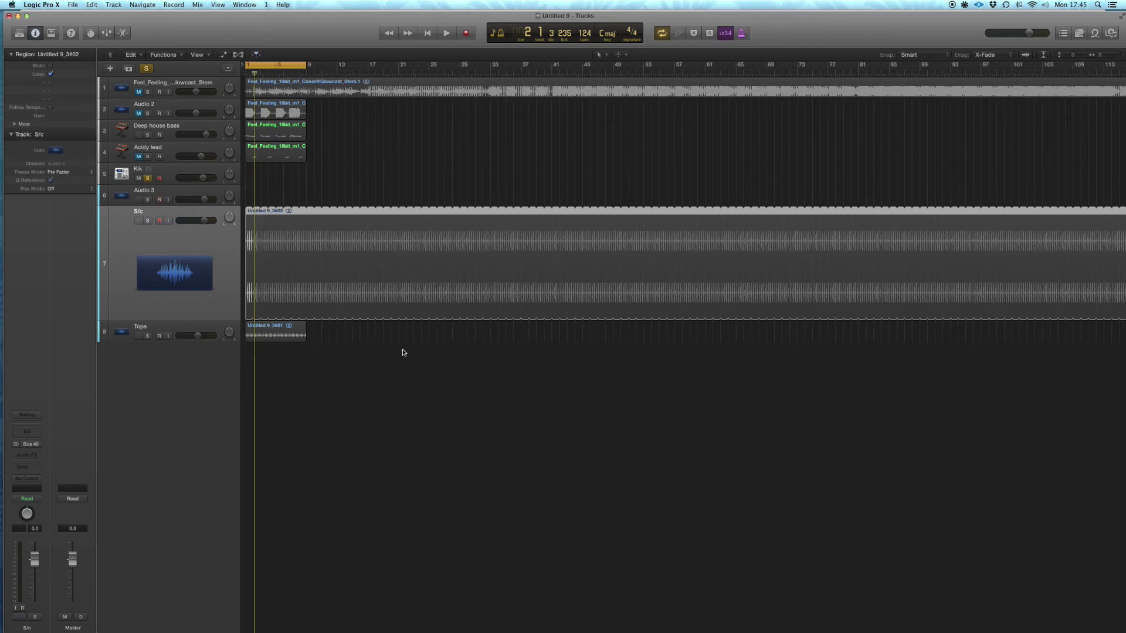
{"action": "key", "text": "z"}
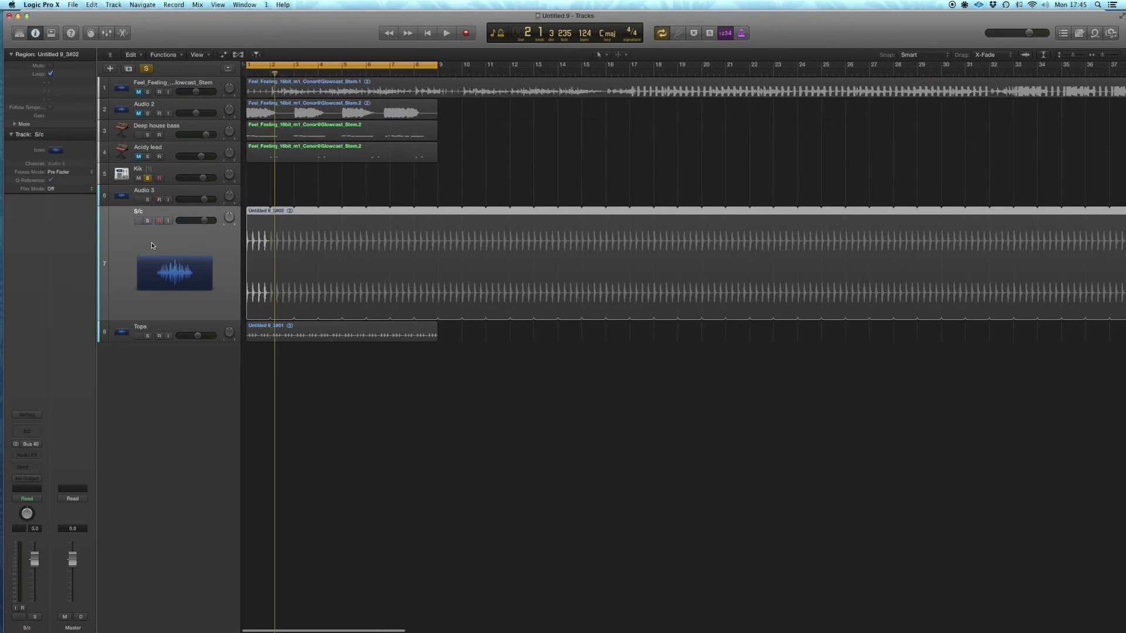
- Hide the S/c track from the track list
{"action": "right_click", "coordinate": [133, 241]}
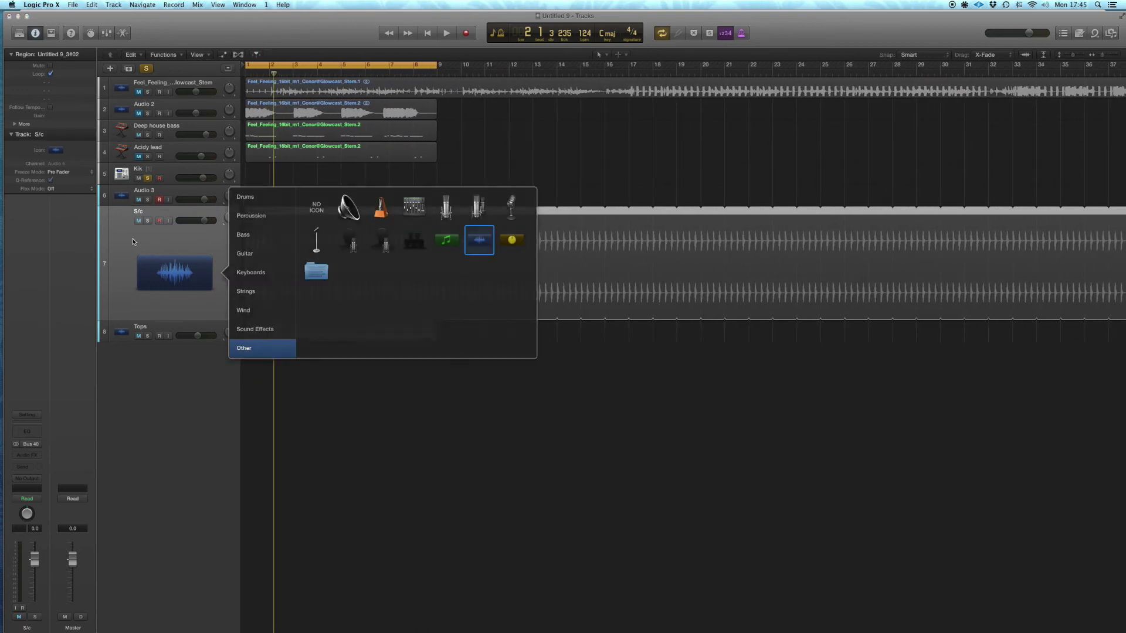
{"action": "left_click", "coordinate": [116, 242]}
{"action": "right_click", "coordinate": [115, 243]}
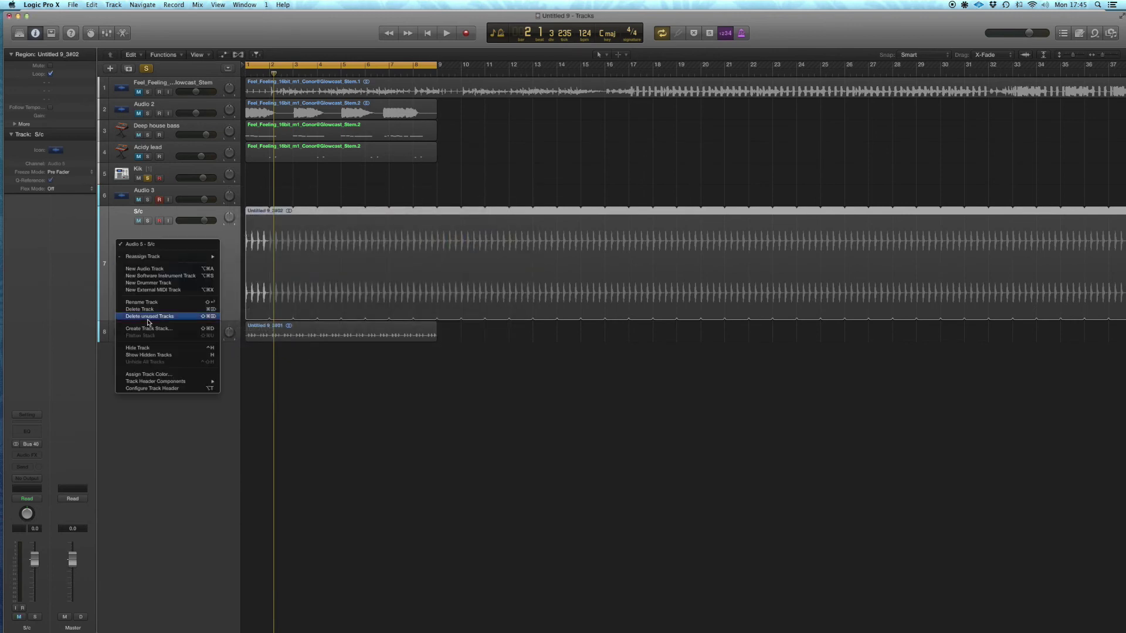
{"action": "left_click", "coordinate": [160, 349]}
- Start playback, solo the Deep house bass along with the kick and insert a stereo Compressor on the bass channel
{"action": "key", "text": "space"}
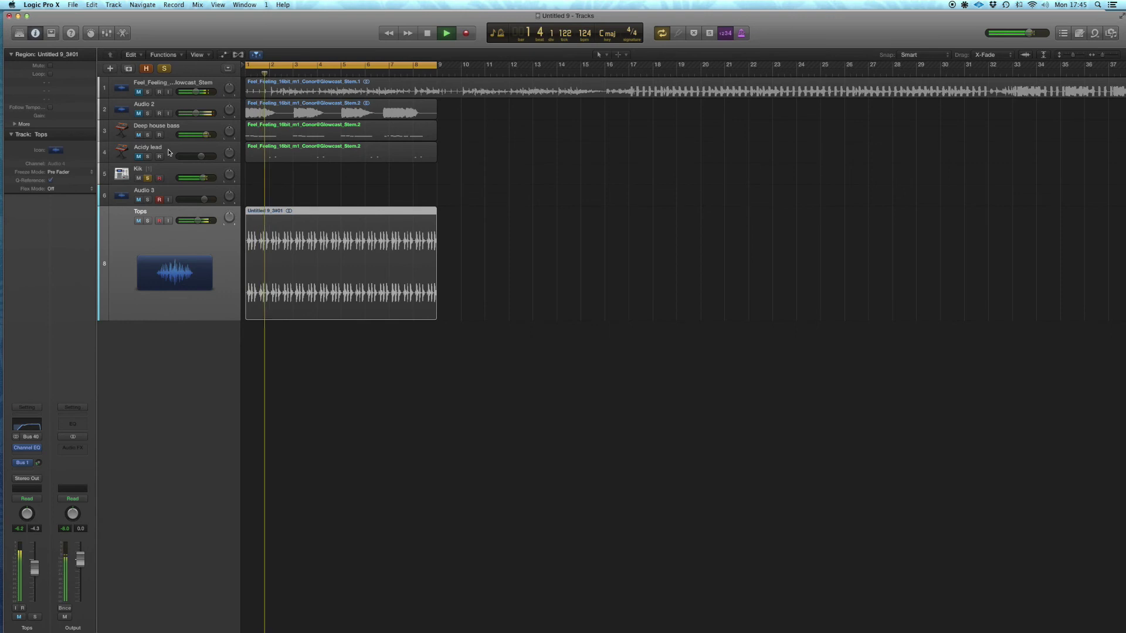
{"action": "left_click", "coordinate": [196, 128]}
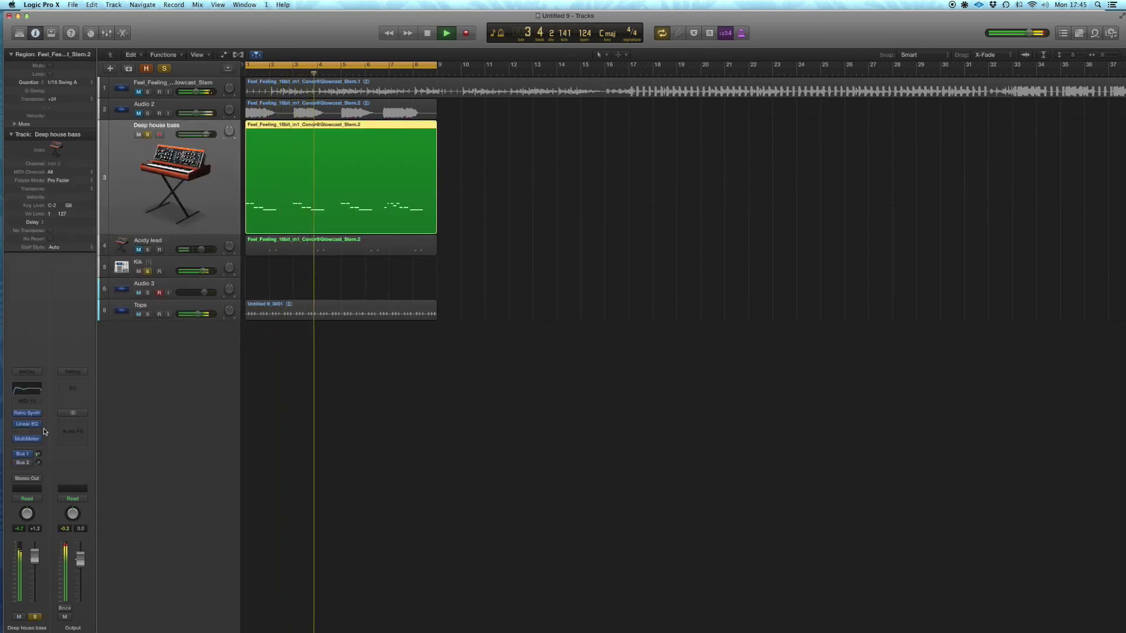
{"action": "left_click", "coordinate": [48, 449]}
{"action": "left_click", "coordinate": [103, 444]}
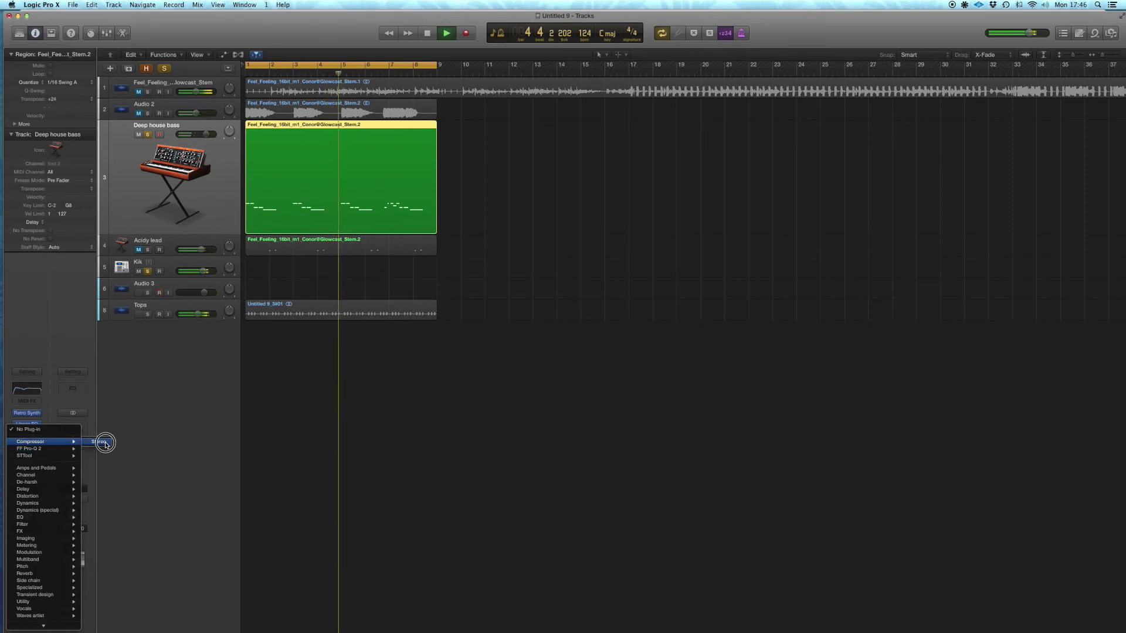
{"action": "key", "text": "Return"}
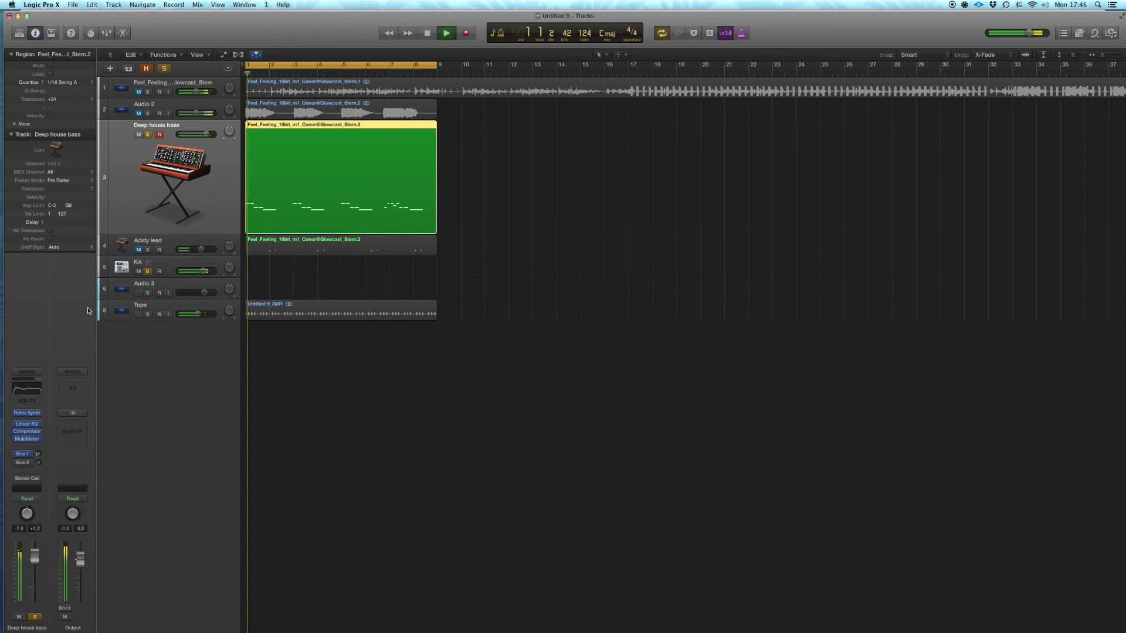
- In the bass Compressor, switch the model to Platinum Digital and set the side chain source to Audio 5
{"action": "left_click", "coordinate": [26, 432]}
{"action": "left_click_drag", "start_coordinate": [208, 48], "coordinate": [579, 102]}
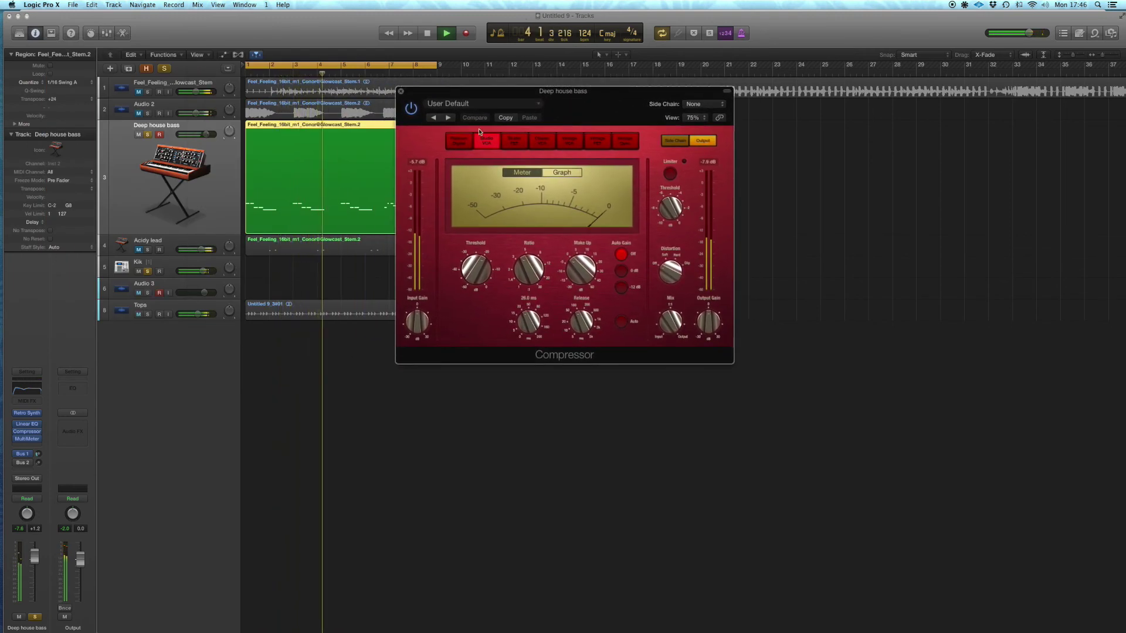
{"action": "left_click_drag", "start_coordinate": [591, 107], "coordinate": [595, 124]}
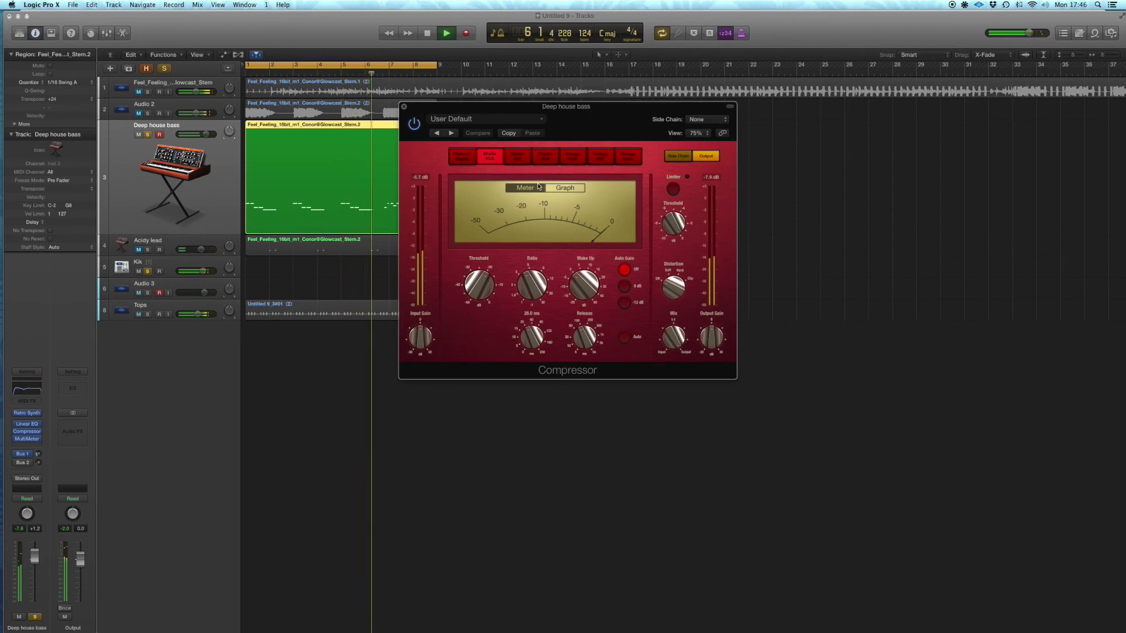
{"action": "left_click", "coordinate": [467, 155]}
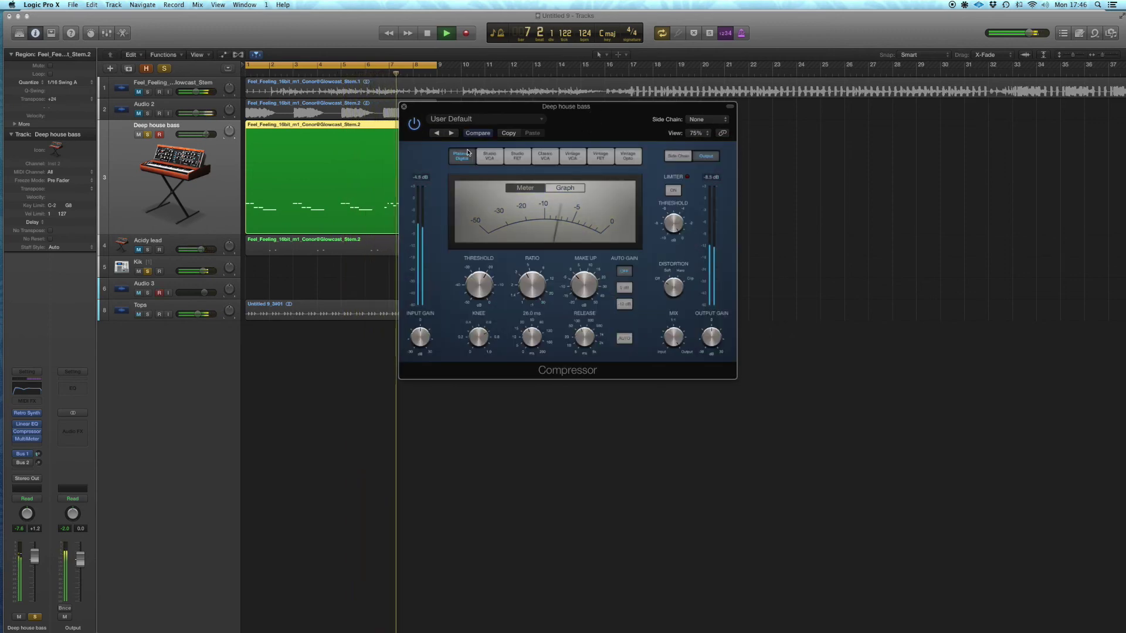
{"action": "left_click", "coordinate": [708, 121]}
{"action": "left_click", "coordinate": [751, 167]}
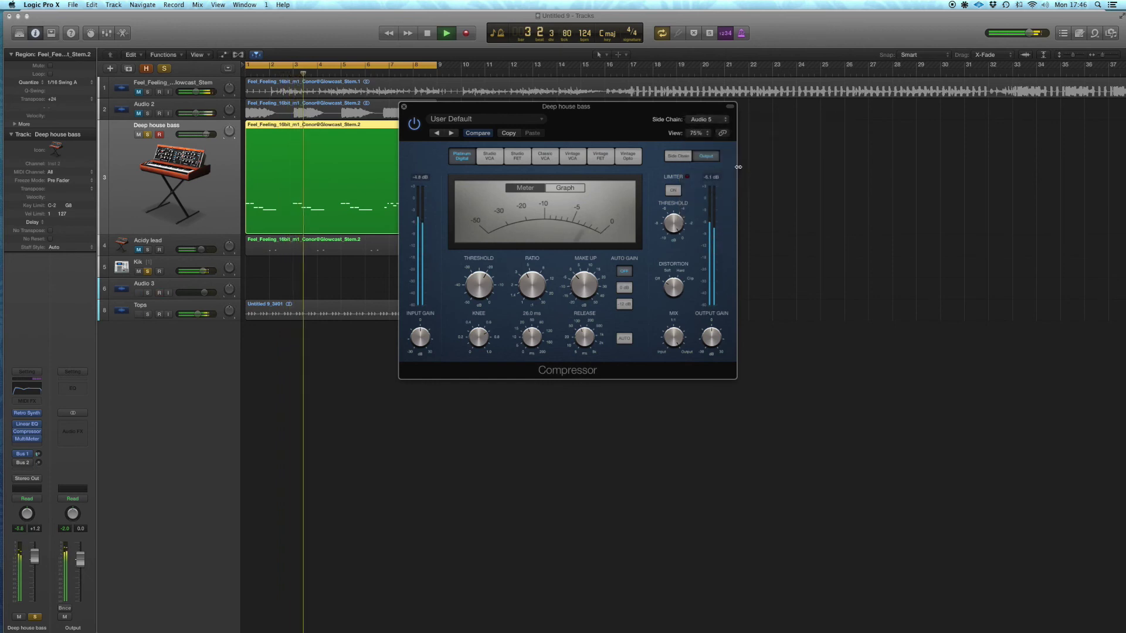
- Lower the bass Compressor's attack time to 2.0 ms
{"action": "mouse_move", "coordinate": [581, 336]}
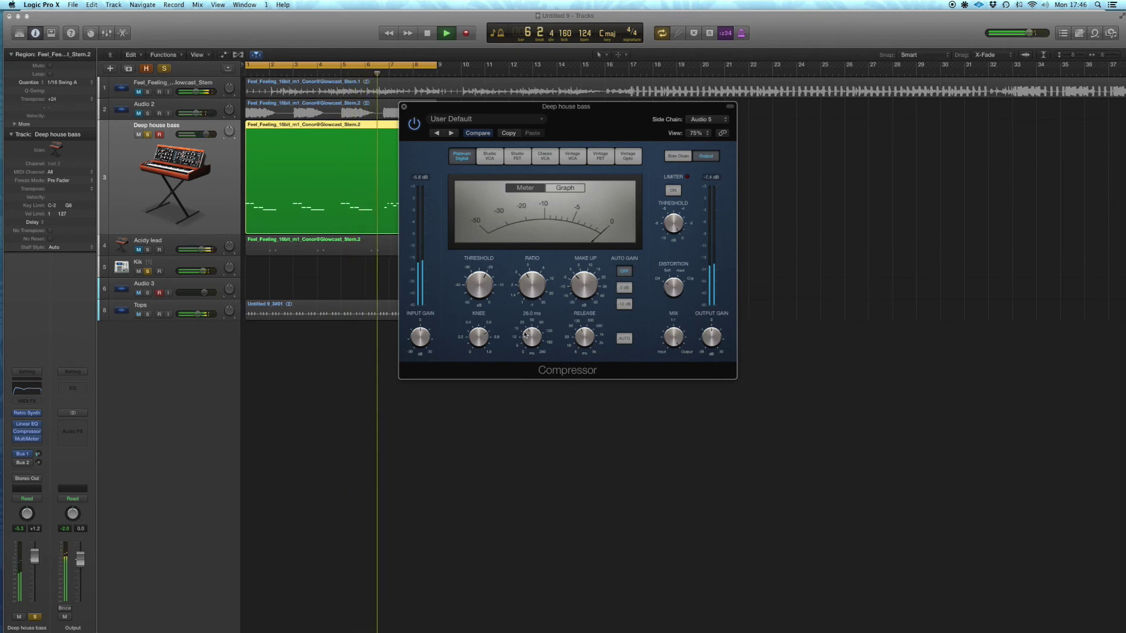
{"action": "mouse_move", "coordinate": [528, 341]}
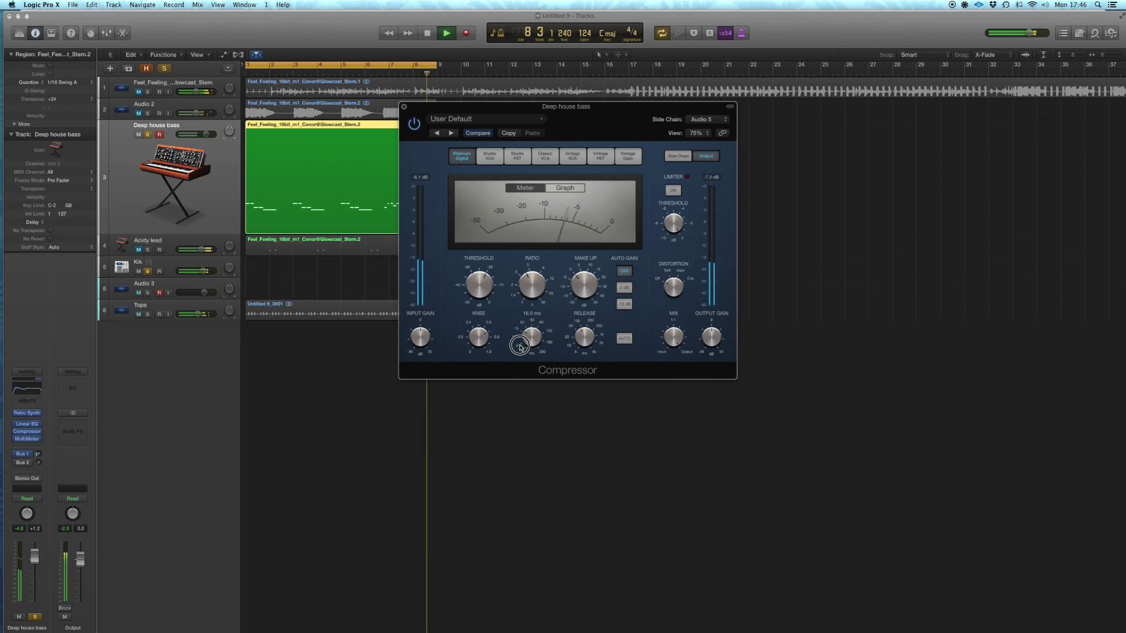
{"action": "left_click_drag", "start_coordinate": [519, 348], "coordinate": [516, 365]}
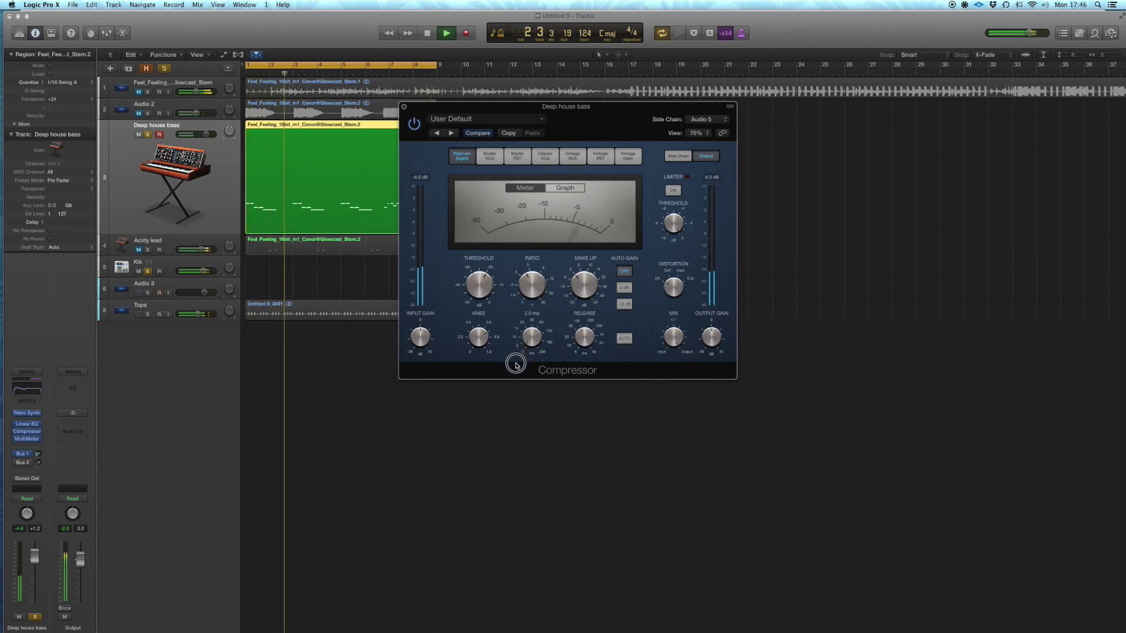
{"action": "left_click_drag", "start_coordinate": [515, 364], "coordinate": [516, 366]}
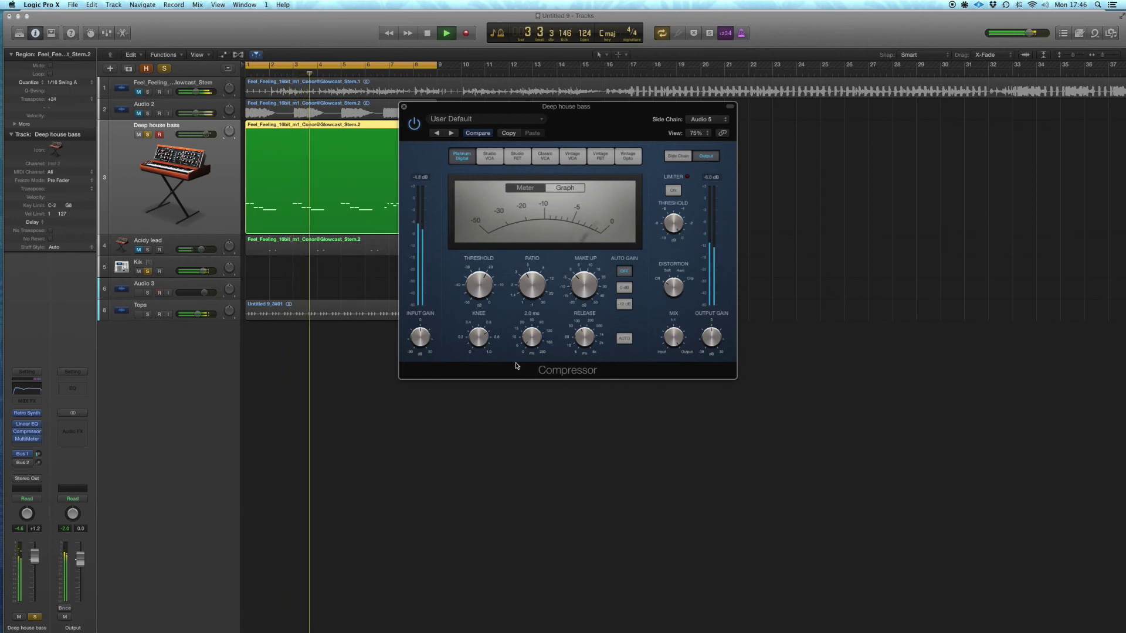
{"action": "mouse_move", "coordinate": [473, 353]}
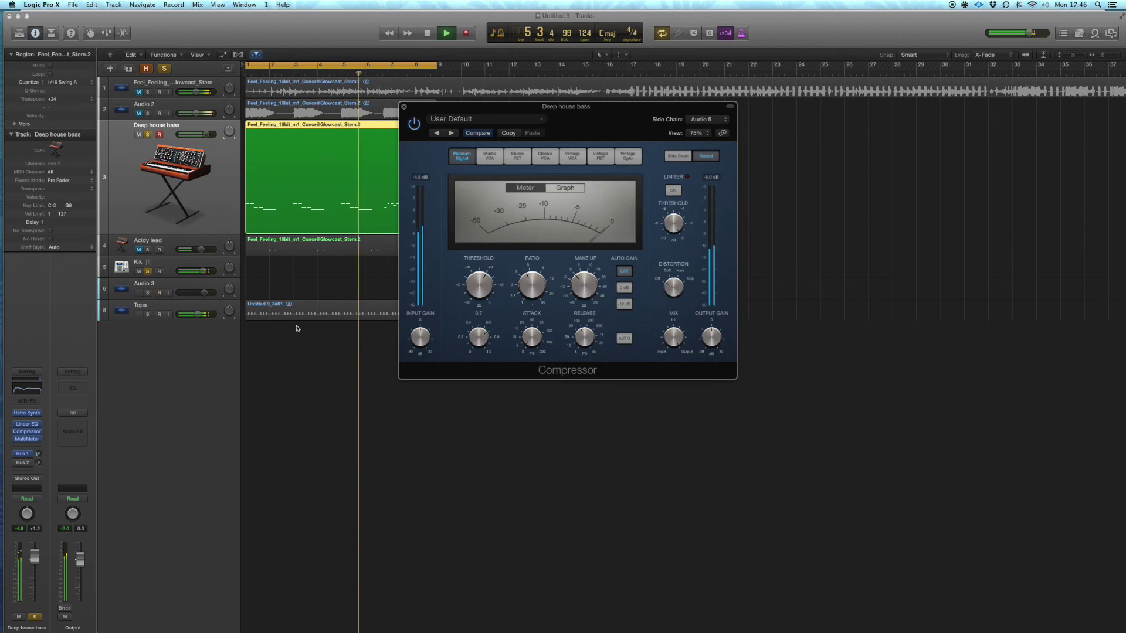
- Check the Space Designer reverb on the Room bus that the bass is sent to
{"action": "left_click", "coordinate": [34, 457]}
{"action": "left_click", "coordinate": [75, 434]}
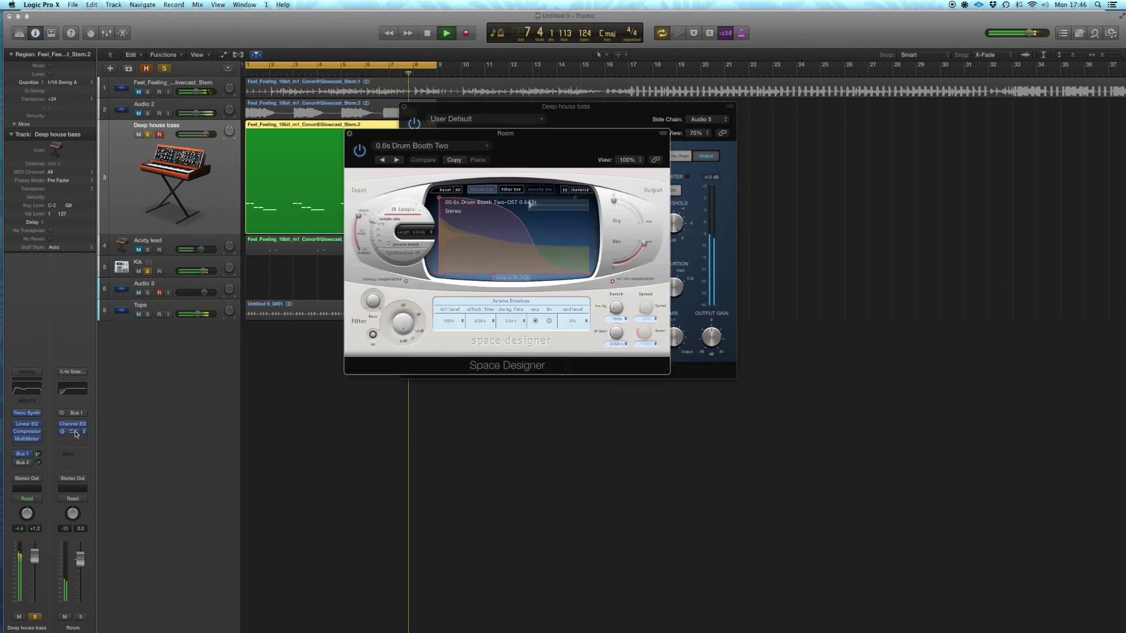
{"action": "left_click", "coordinate": [349, 133]}
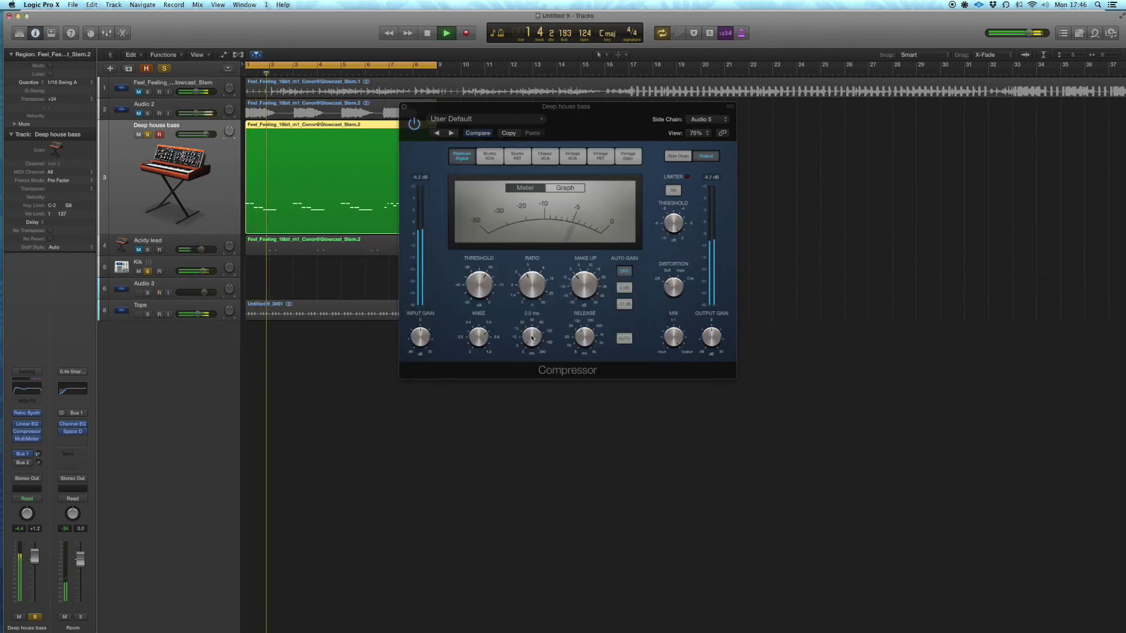
- Set the bass Compressor's attack to 1 ms and open its release value for editing
{"action": "double_click", "coordinate": [531, 313]}
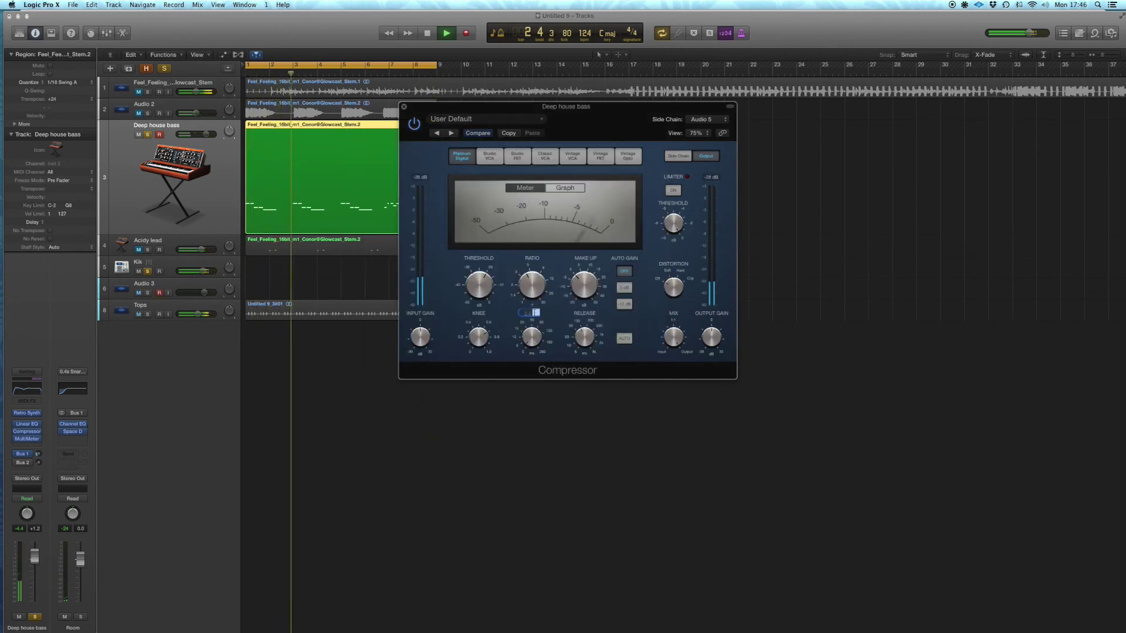
{"action": "type", "text": "1"}
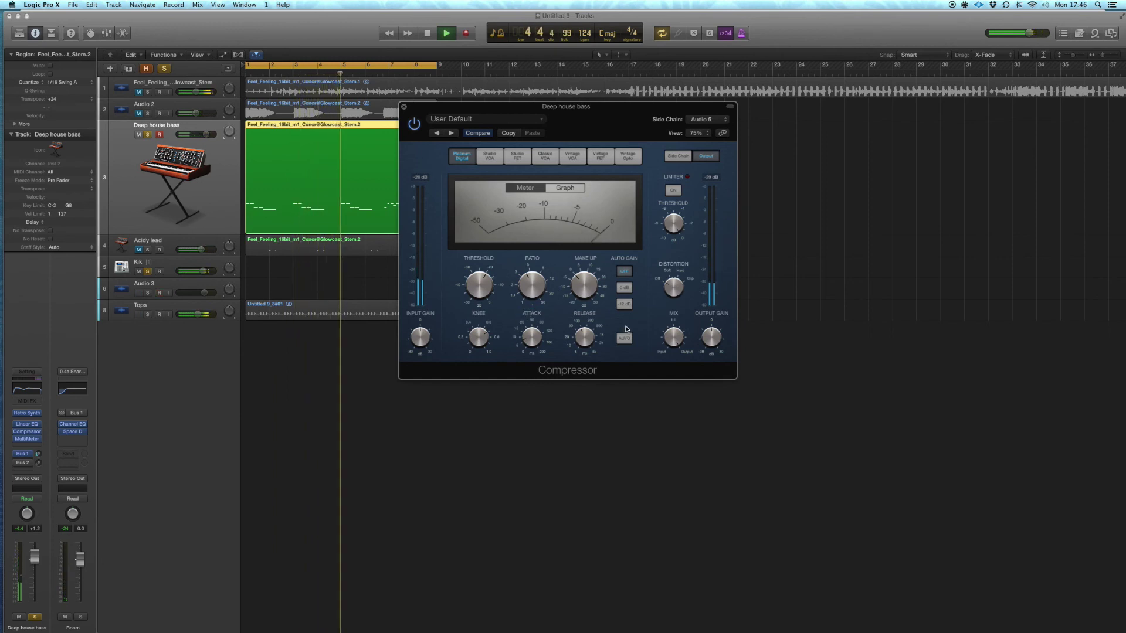
{"action": "double_click", "coordinate": [578, 314]}
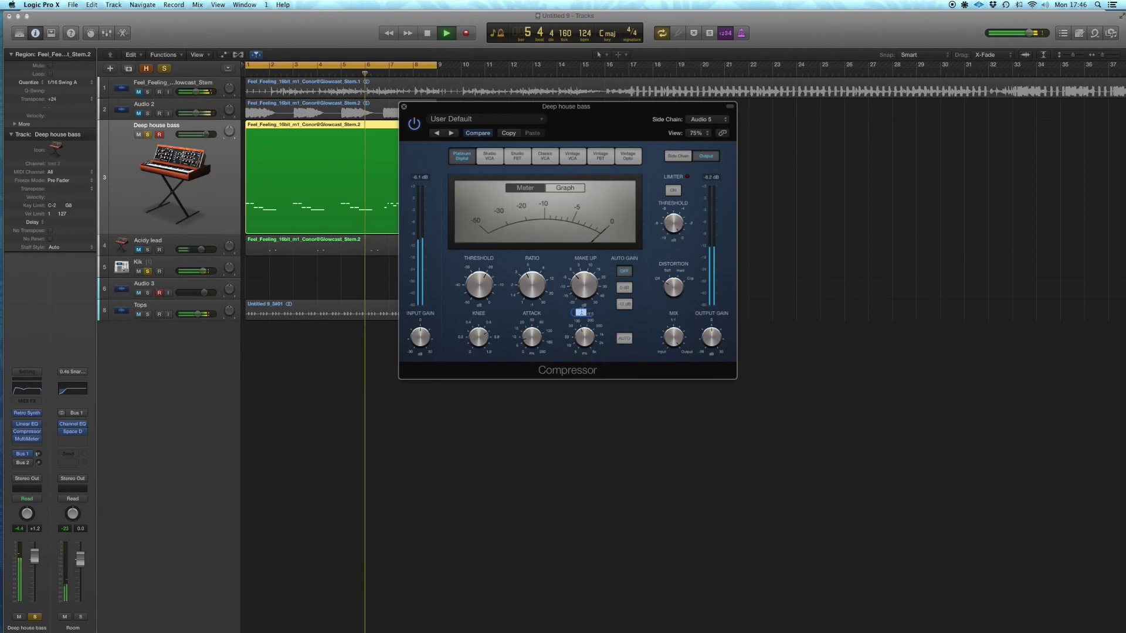
{"action": "left_click", "coordinate": [588, 244]}
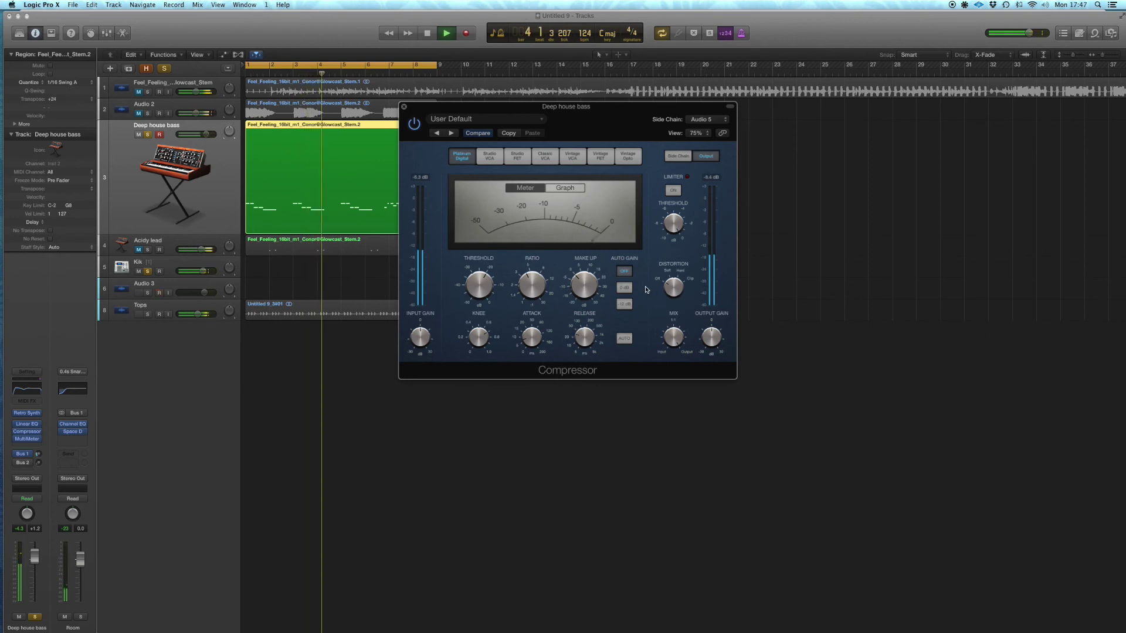
- Reduce the bass Compressor's ratio to 2.0:1 and close the plug-in window
{"action": "left_click", "coordinate": [525, 281]}
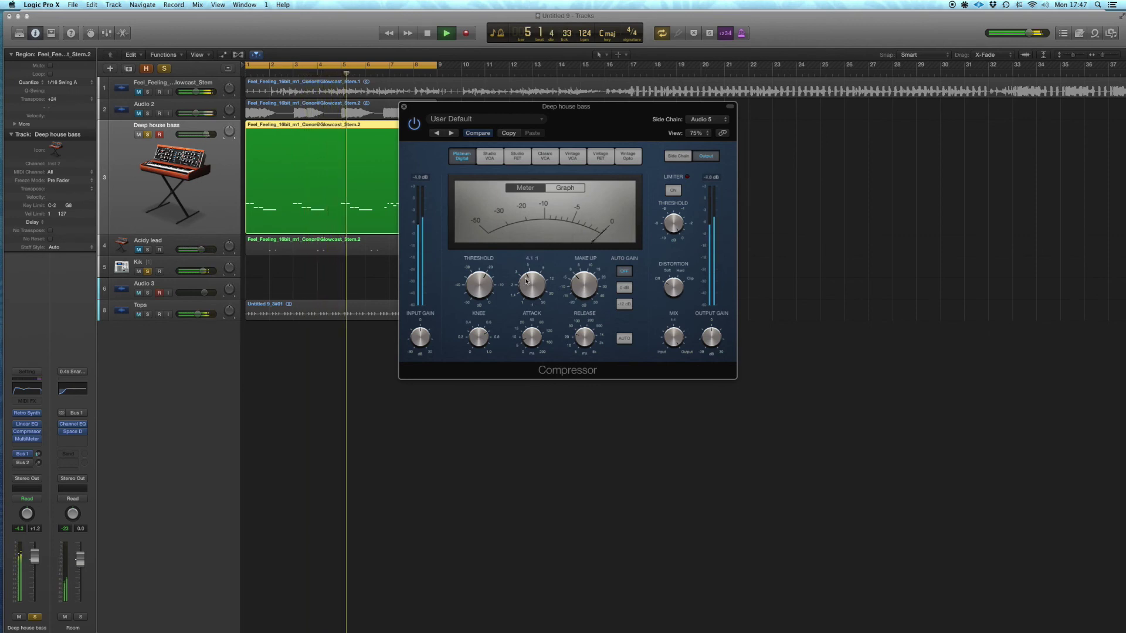
{"action": "left_click_drag", "start_coordinate": [525, 280], "coordinate": [522, 299]}
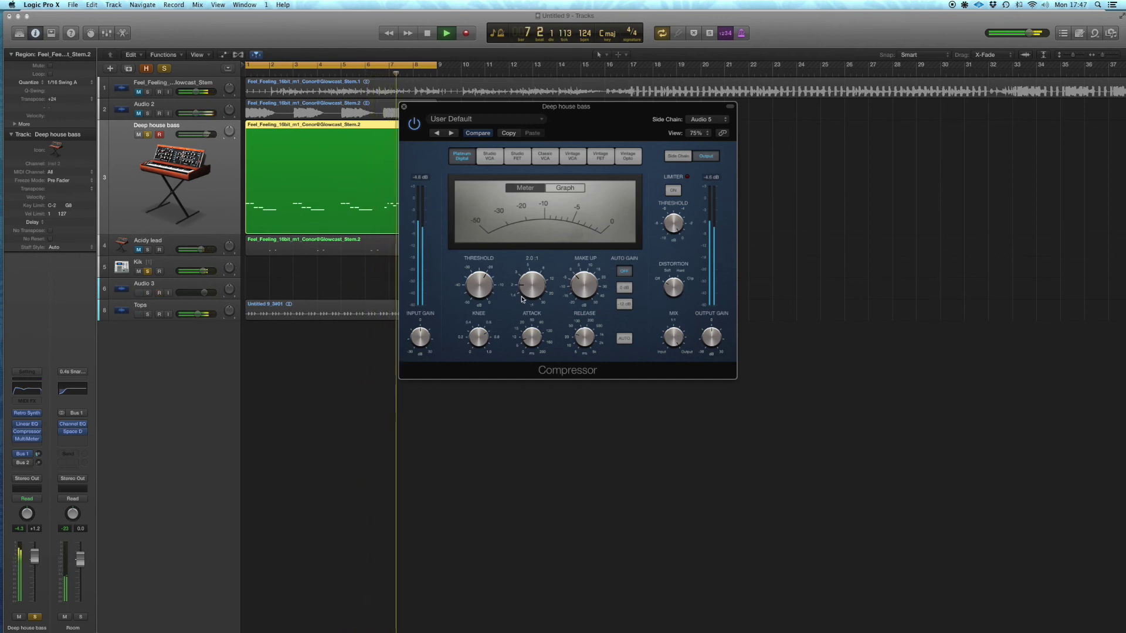
{"action": "left_click", "coordinate": [404, 106]}
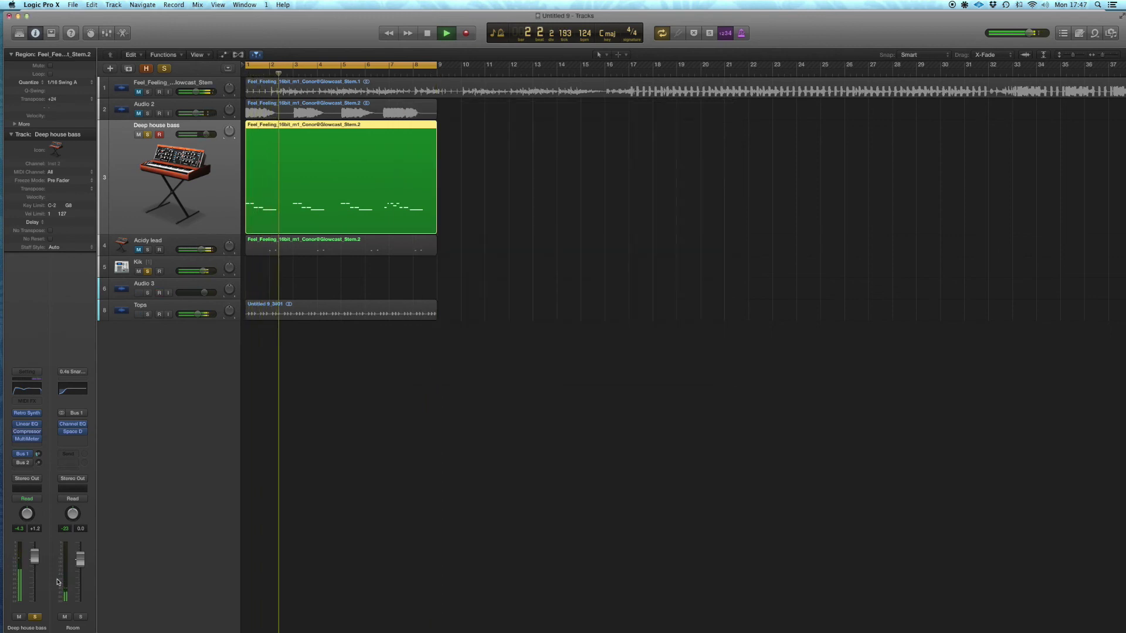
{"action": "left_click", "coordinate": [35, 569]}
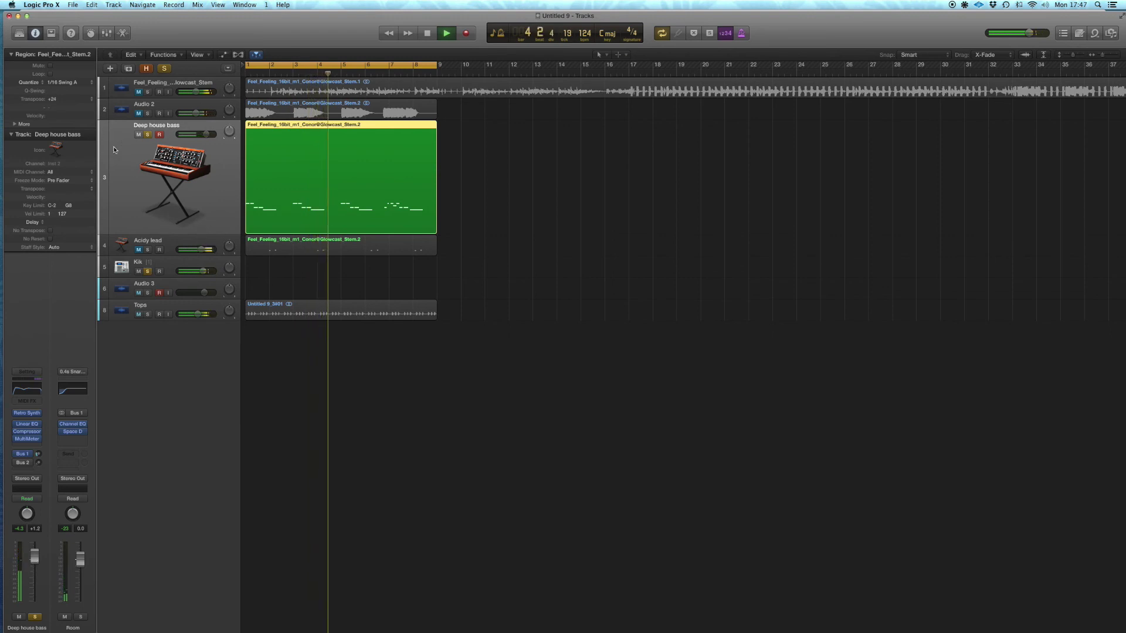
- Create one new software instrument track below the Deep house bass track
{"action": "left_click", "coordinate": [128, 68]}
{"action": "left_click", "coordinate": [478, 42]}
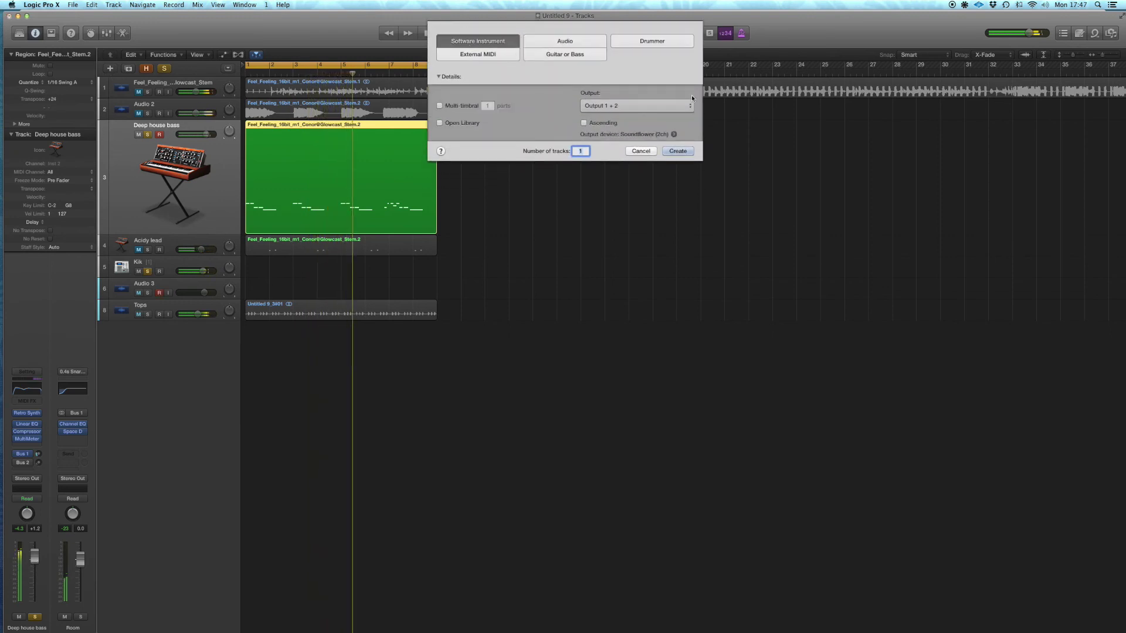
{"action": "left_click", "coordinate": [670, 149]}
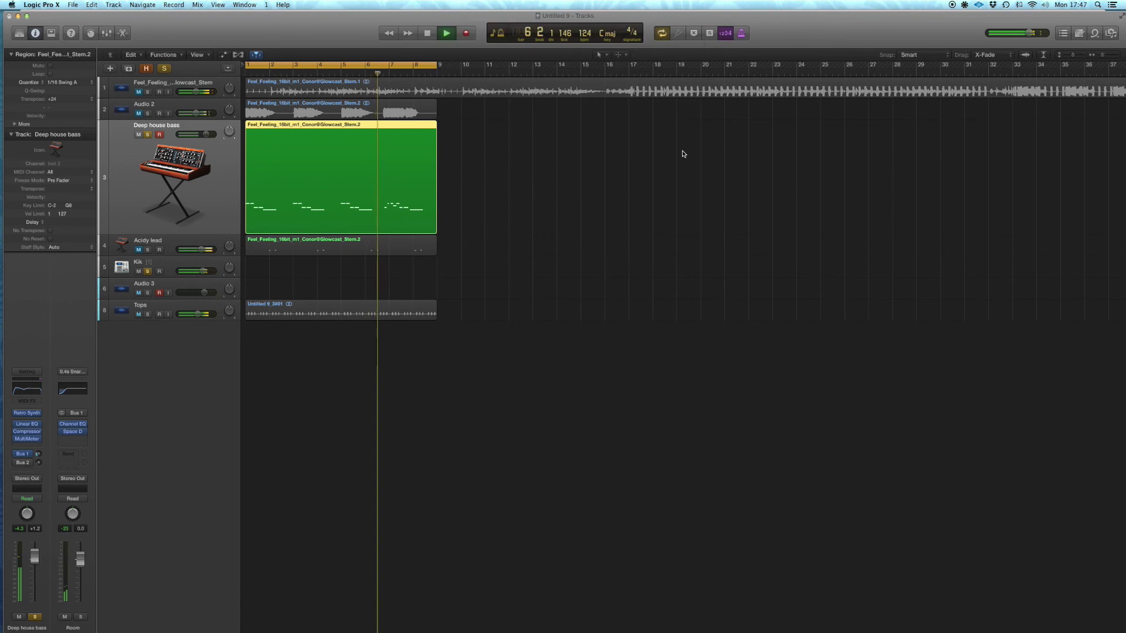
- Copy the Deep house bass region onto the new instrument track and set the copy's transposition to +12
{"action": "left_click_drag", "start_coordinate": [332, 139], "coordinate": [317, 174]}
{"action": "left_click", "coordinate": [147, 156]}
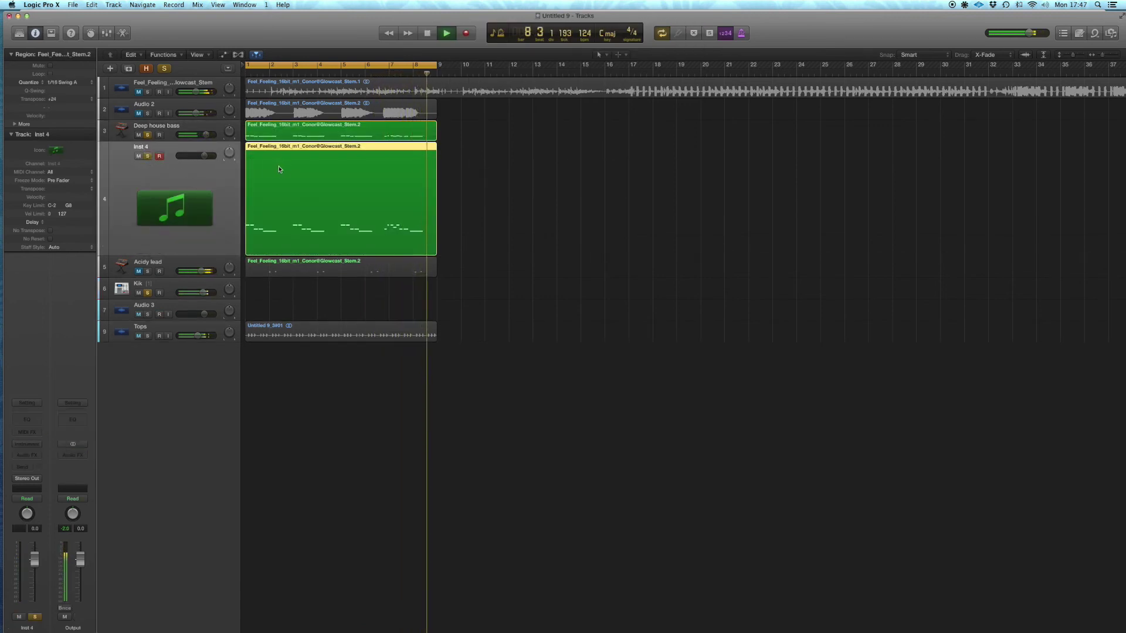
{"action": "left_click", "coordinate": [86, 101]}
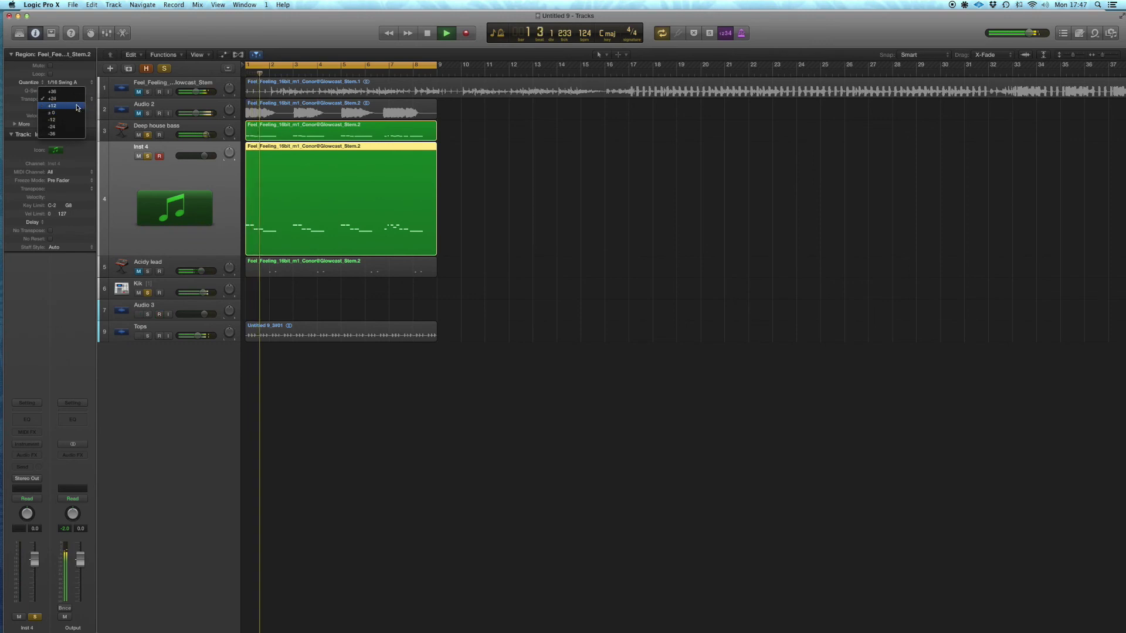
{"action": "left_click", "coordinate": [71, 109]}
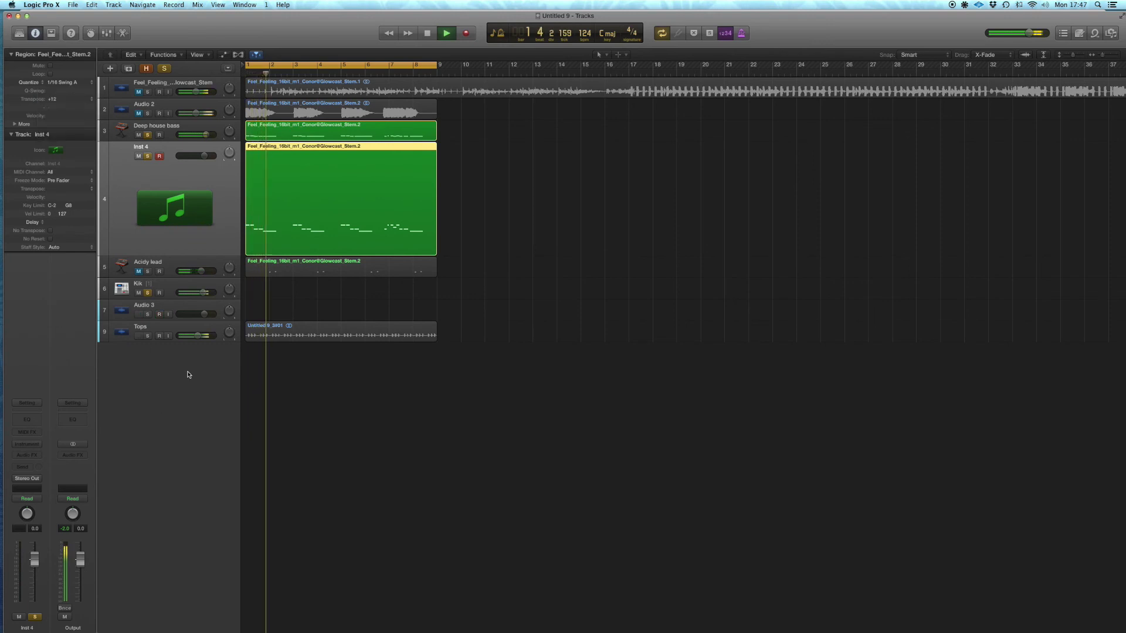
- Load the ES1 synth on the new instrument track with the Deep Bass preset from the Synth Bass category
{"action": "left_click", "coordinate": [27, 444]}
{"action": "mouse_move", "coordinate": [89, 497]}
{"action": "left_click", "coordinate": [123, 490]}
{"action": "left_click", "coordinate": [82, 49]}
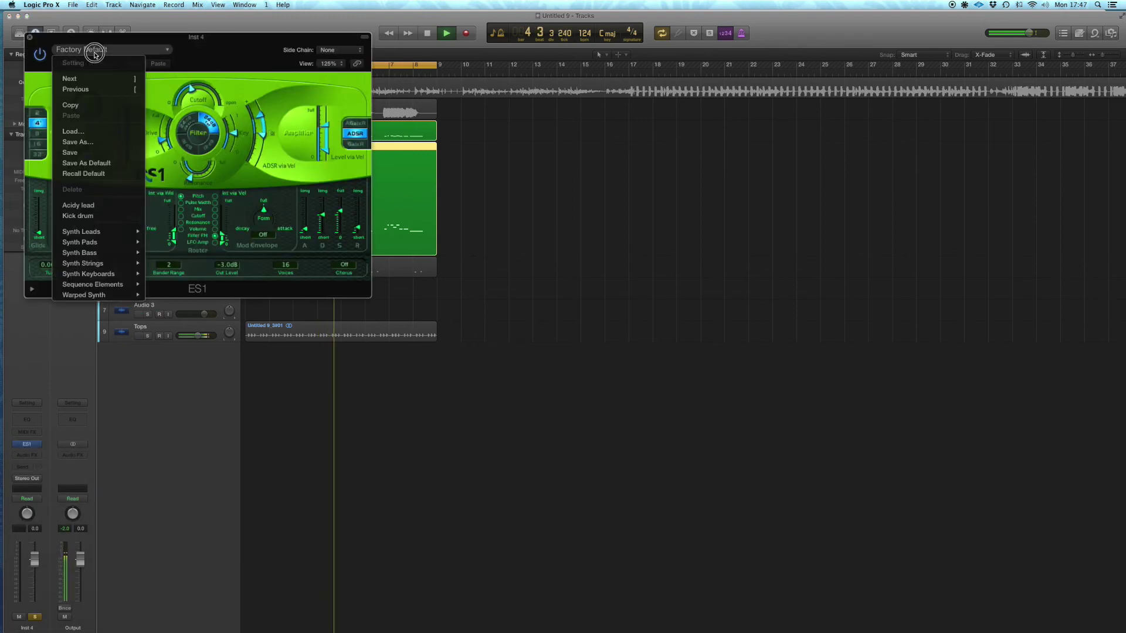
{"action": "mouse_move", "coordinate": [104, 253]}
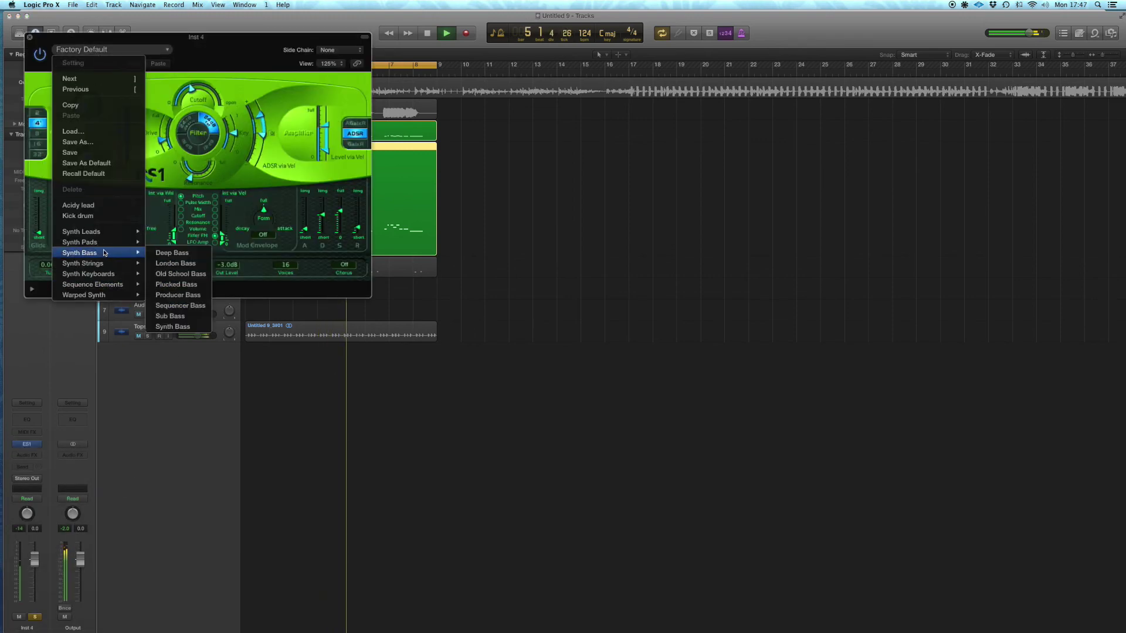
{"action": "left_click", "coordinate": [175, 256]}
{"action": "left_click_drag", "start_coordinate": [131, 72], "coordinate": [531, 160]}
- Audition the following ES1 bass presets, settle on Sub Bass, slightly lower its filter cutoff and close the synth
{"action": "left_click", "coordinate": [477, 152]}
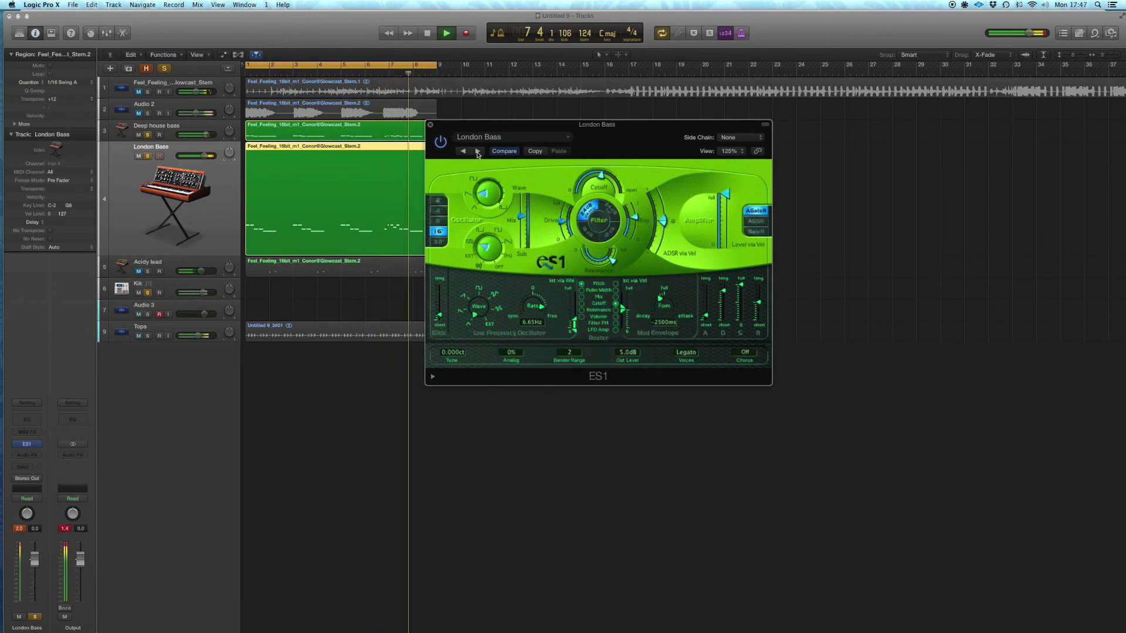
{"action": "left_click", "coordinate": [478, 151]}
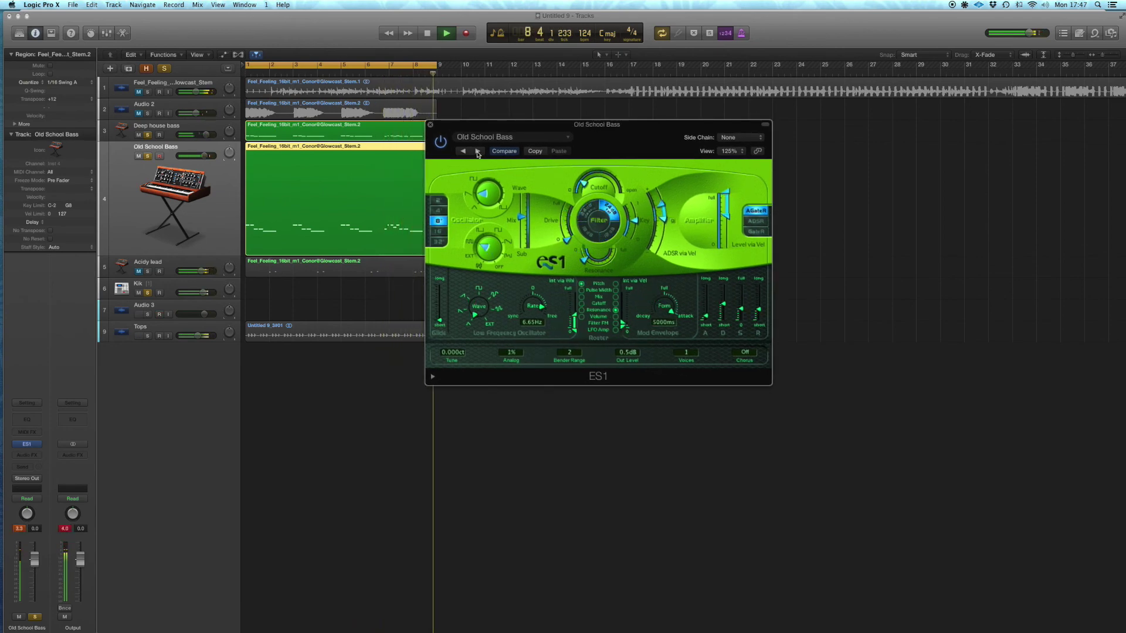
{"action": "left_click", "coordinate": [477, 151]}
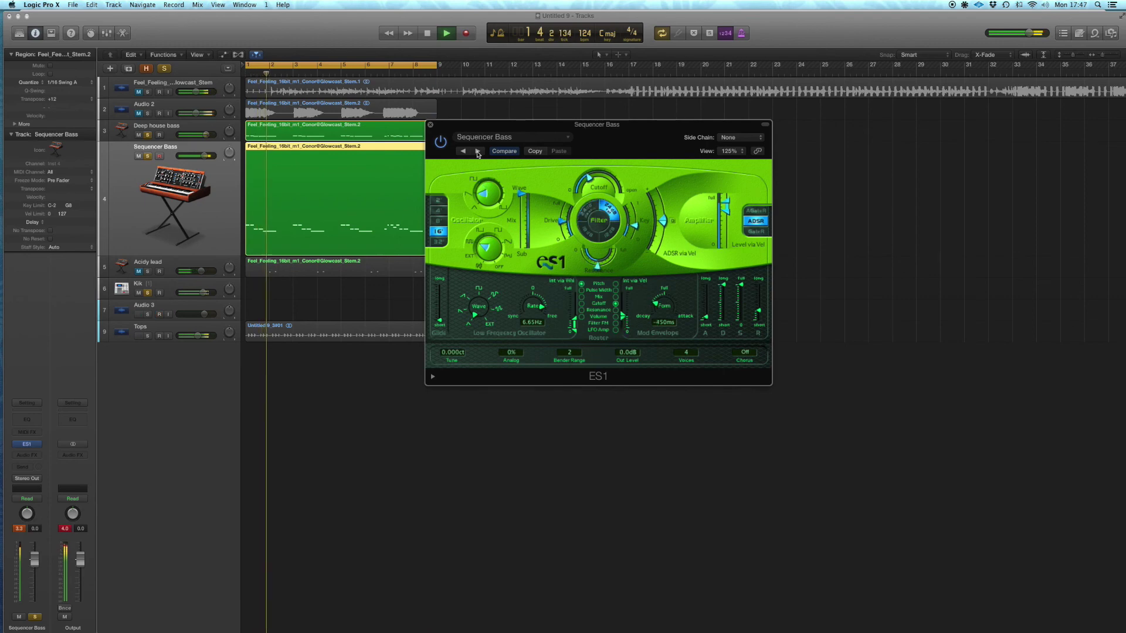
{"action": "left_click", "coordinate": [478, 152]}
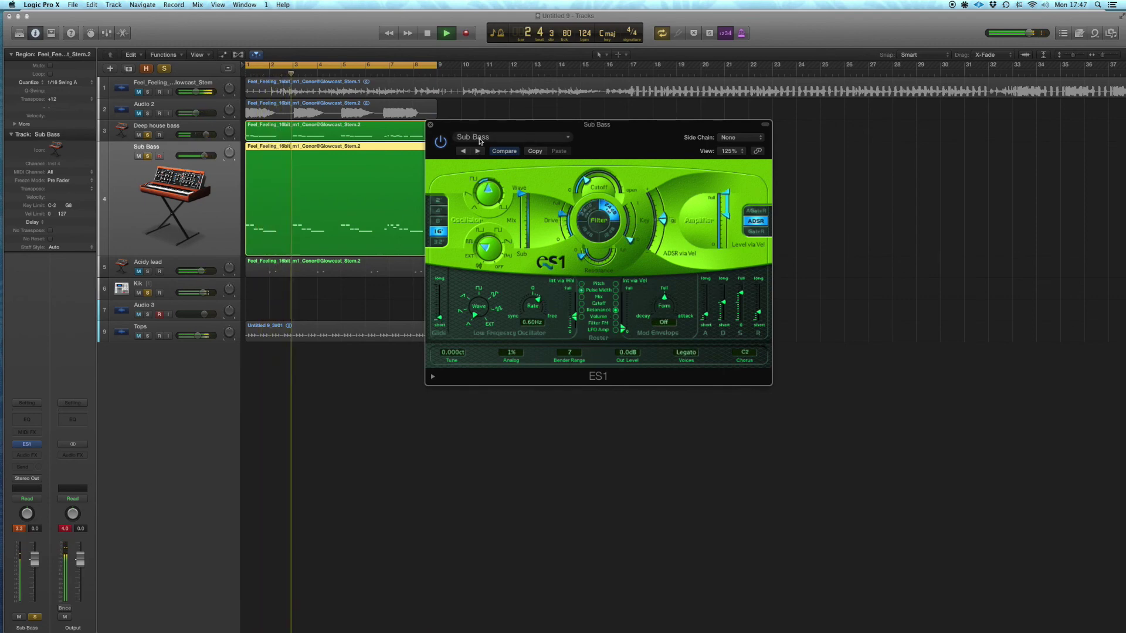
{"action": "left_click", "coordinate": [586, 188]}
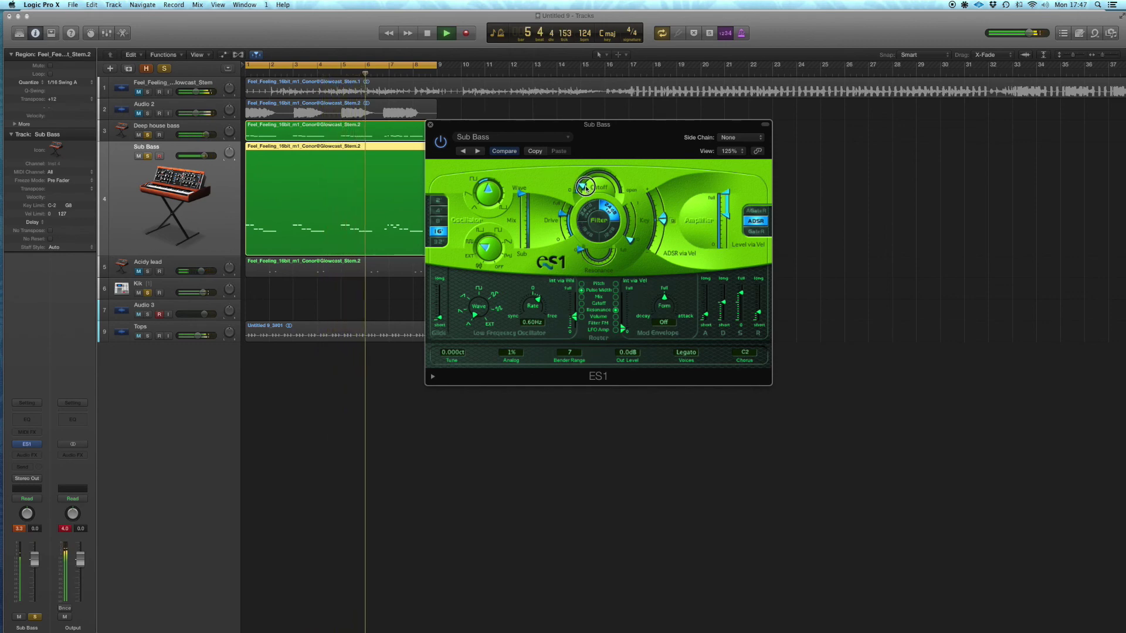
{"action": "left_click", "coordinate": [431, 125]}
- Combine the Deep house bass and Sub Bass tracks into a summing track stack
{"action": "left_click", "coordinate": [176, 130]}
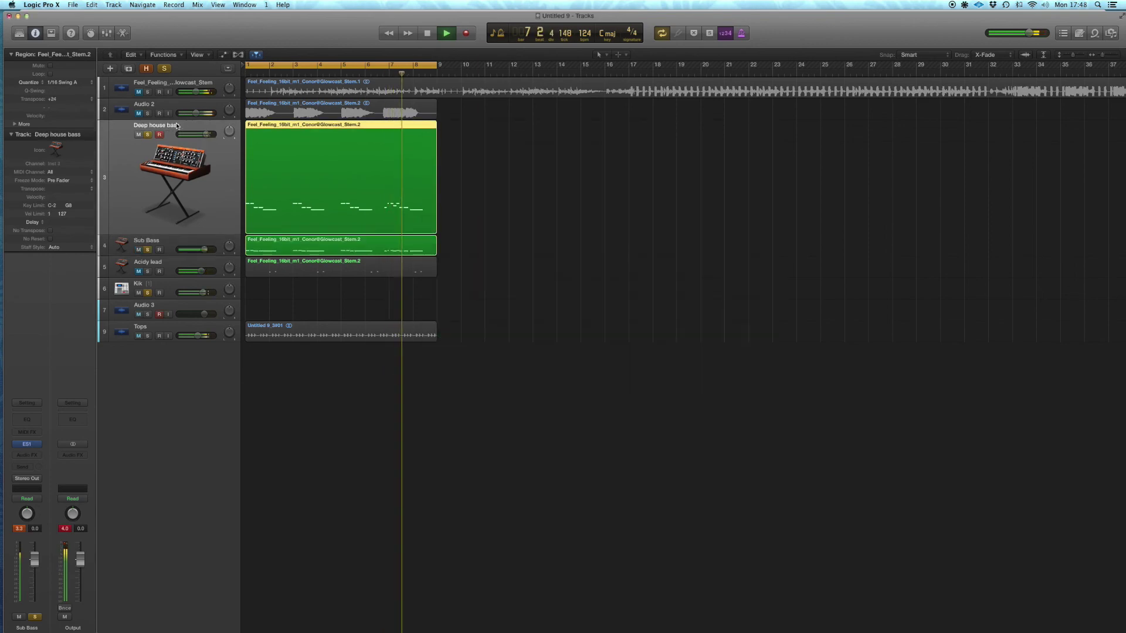
{"action": "left_click", "coordinate": [182, 237]}
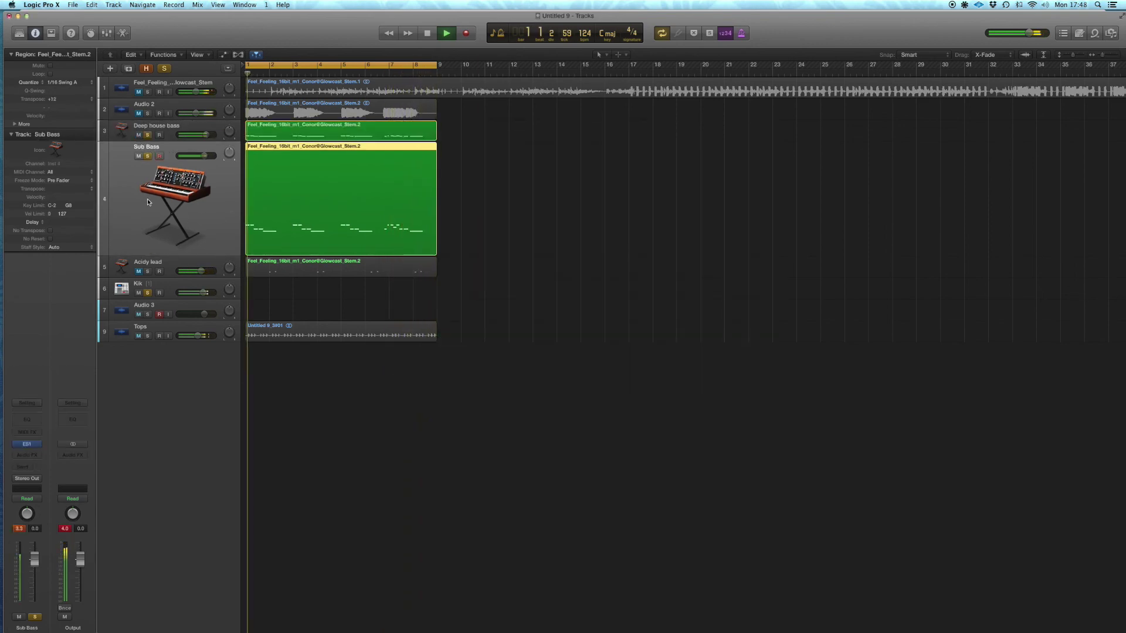
{"action": "left_click", "coordinate": [167, 134]}
{"action": "right_click", "coordinate": [185, 240]}
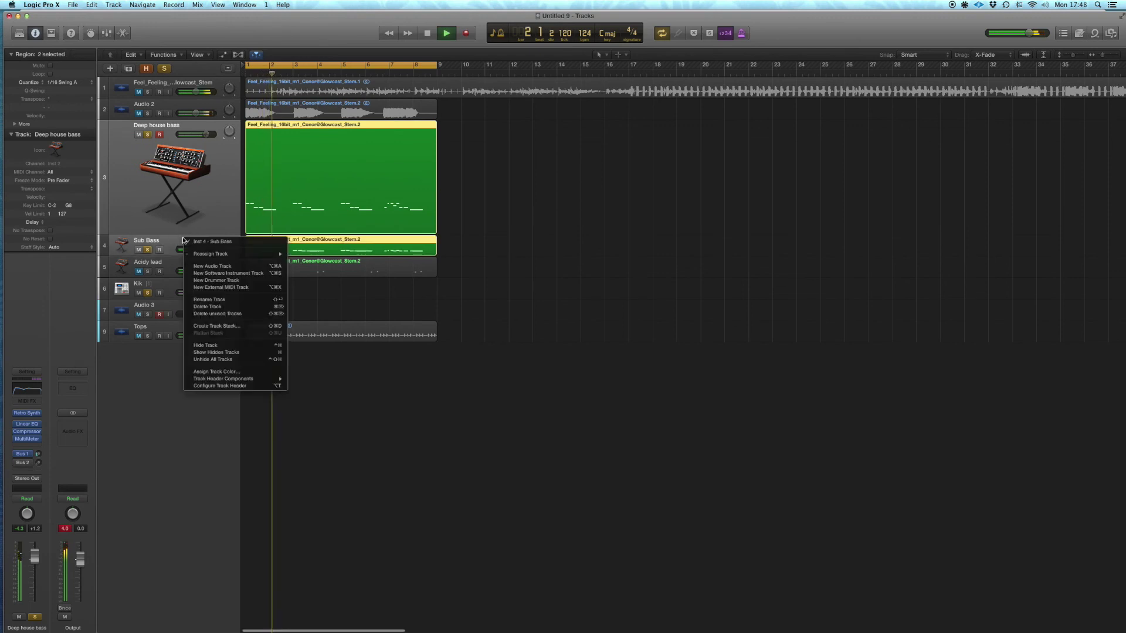
{"action": "left_click", "coordinate": [234, 326]}
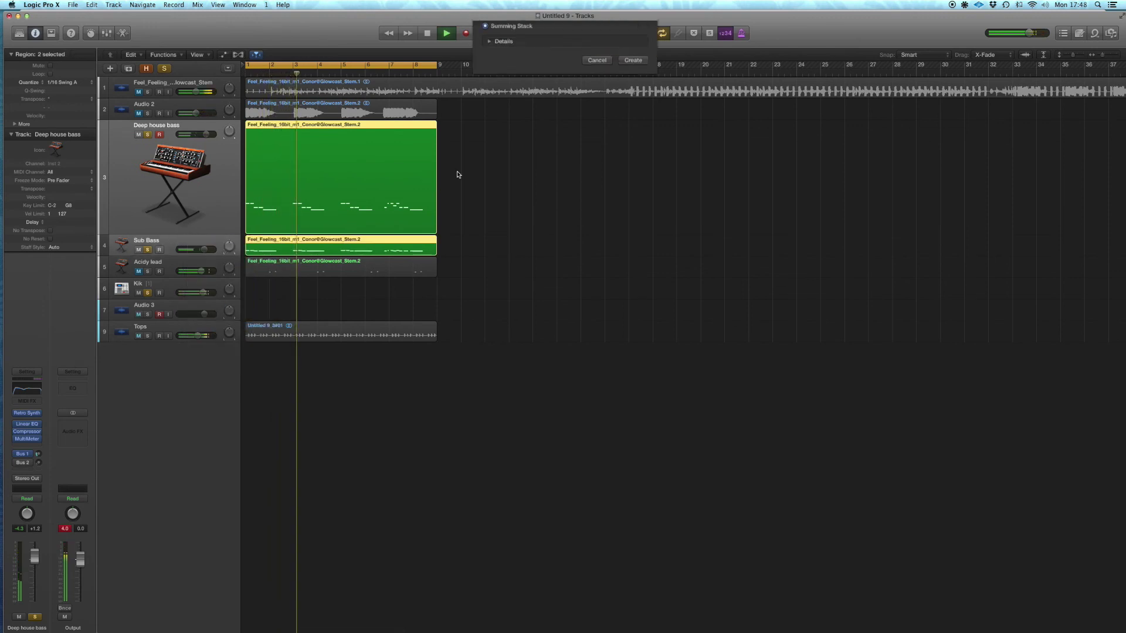
{"action": "left_click", "coordinate": [632, 80]}
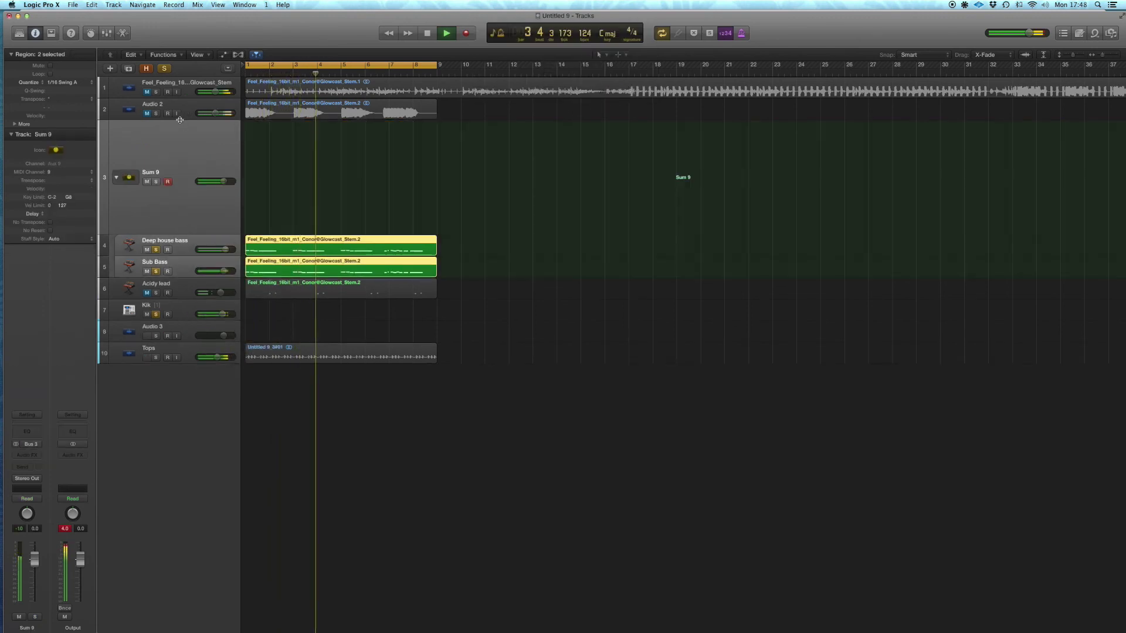
- Rename the new summing stack BASS
{"action": "double_click", "coordinate": [157, 171]}
{"action": "type", "text": "BASS"}
{"action": "key", "text": "Return"}
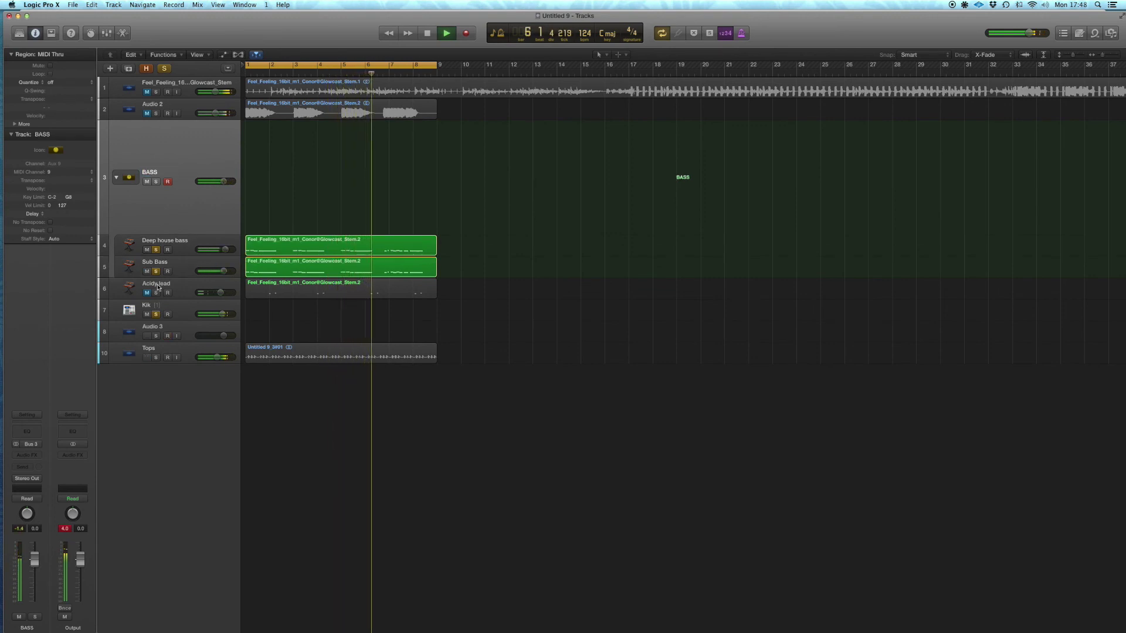
- Move the Compressor from the Deep house bass channel to the BASS stack's channel and open it there
{"action": "left_click_drag", "start_coordinate": [27, 431], "coordinate": [68, 428]}
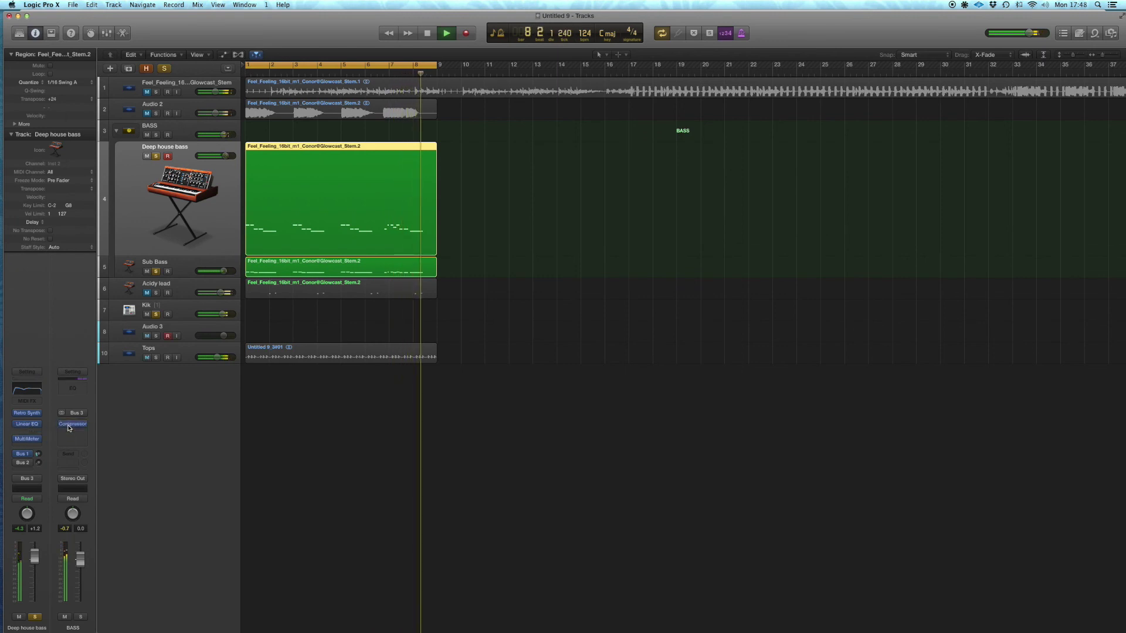
{"action": "left_click", "coordinate": [73, 424]}
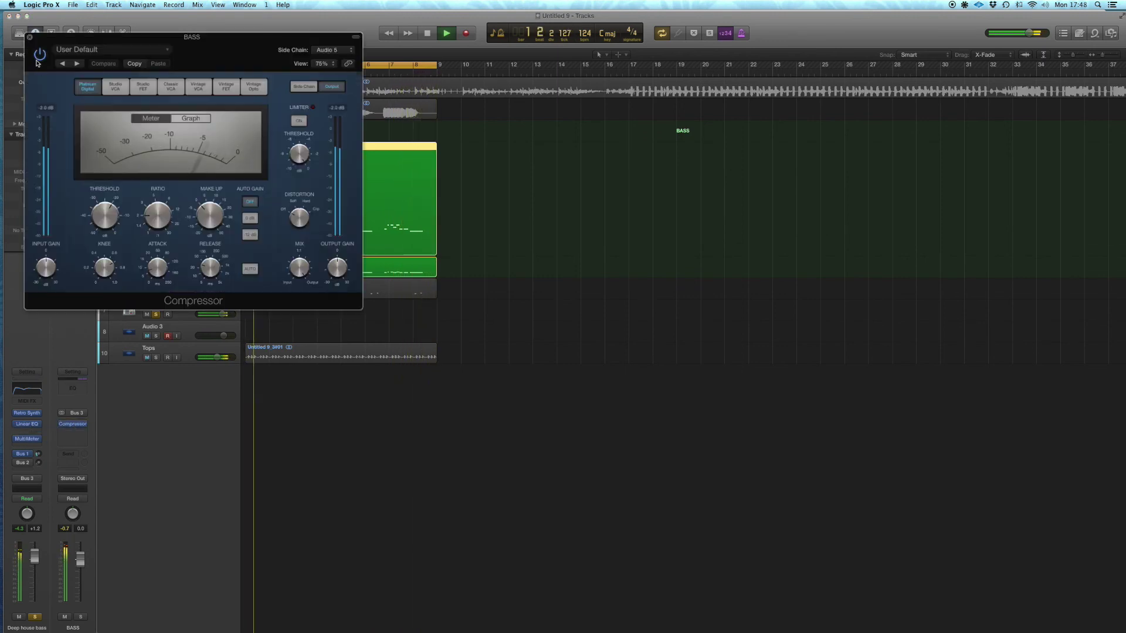
- Add a Channel EQ to Sub Bass with a 24.5 Hz, 48 dB/Oct low cut and a 124 Hz, 24 dB/Oct high cut, and close it
{"action": "left_click", "coordinate": [29, 40]}
{"action": "key", "text": "Down"}
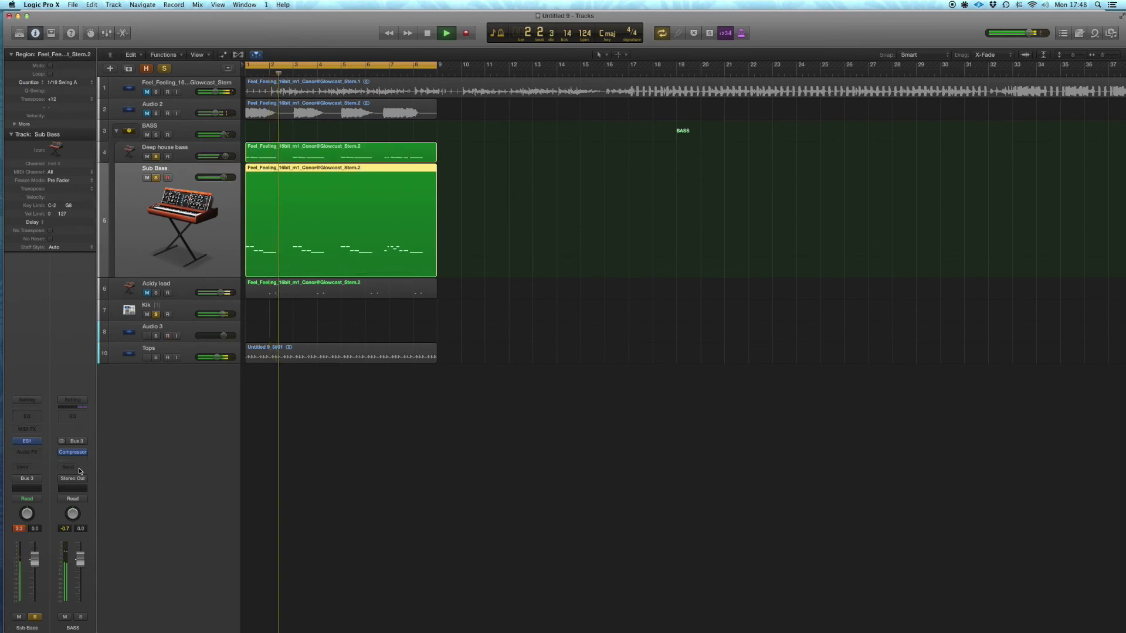
{"action": "left_click", "coordinate": [27, 416]}
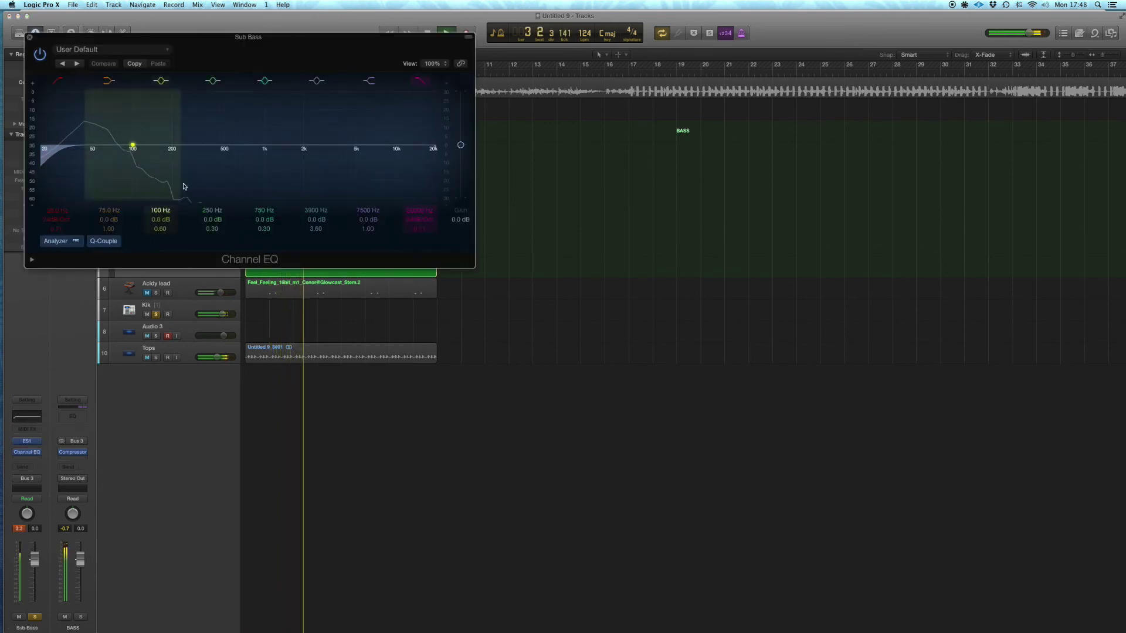
{"action": "left_click", "coordinate": [52, 214]}
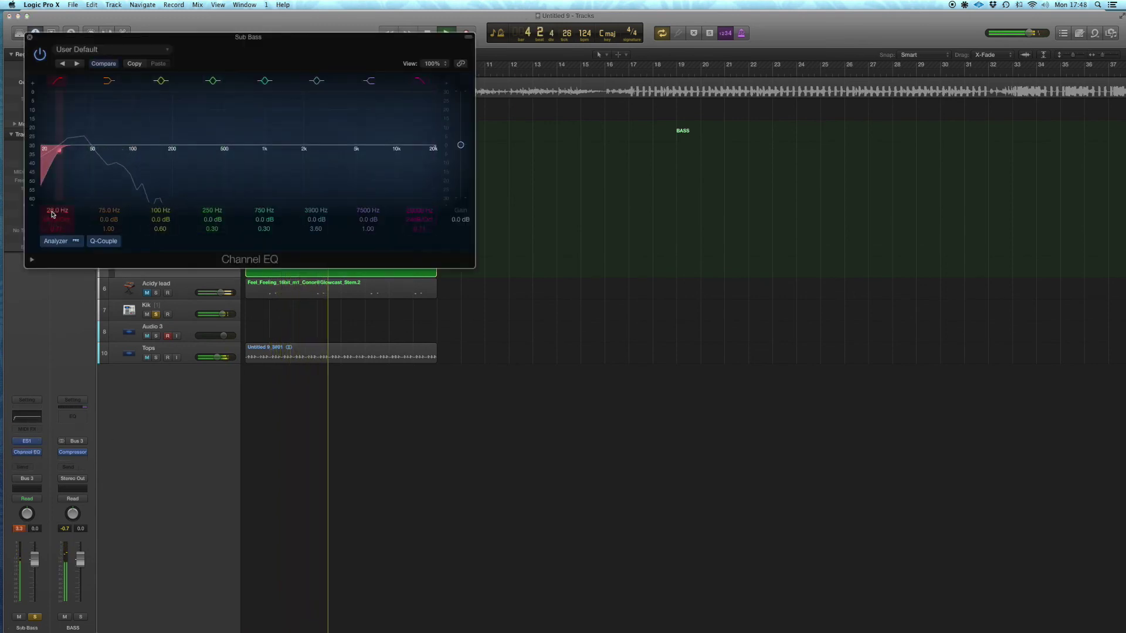
{"action": "left_click", "coordinate": [422, 84]}
{"action": "left_click_drag", "start_coordinate": [434, 149], "coordinate": [113, 133]}
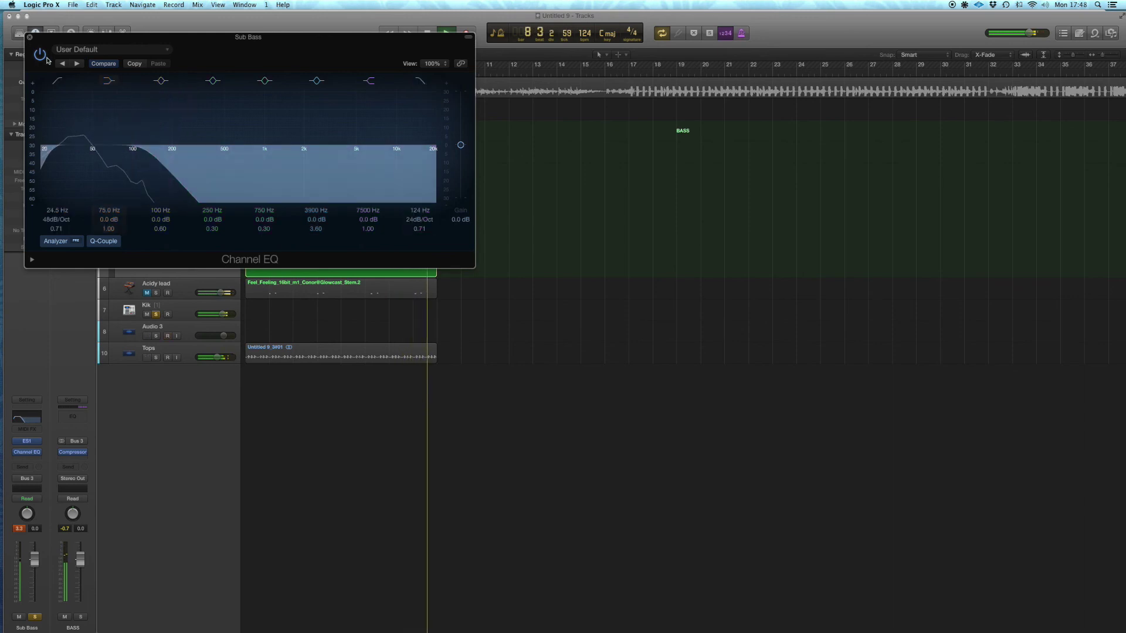
{"action": "left_click", "coordinate": [29, 36]}
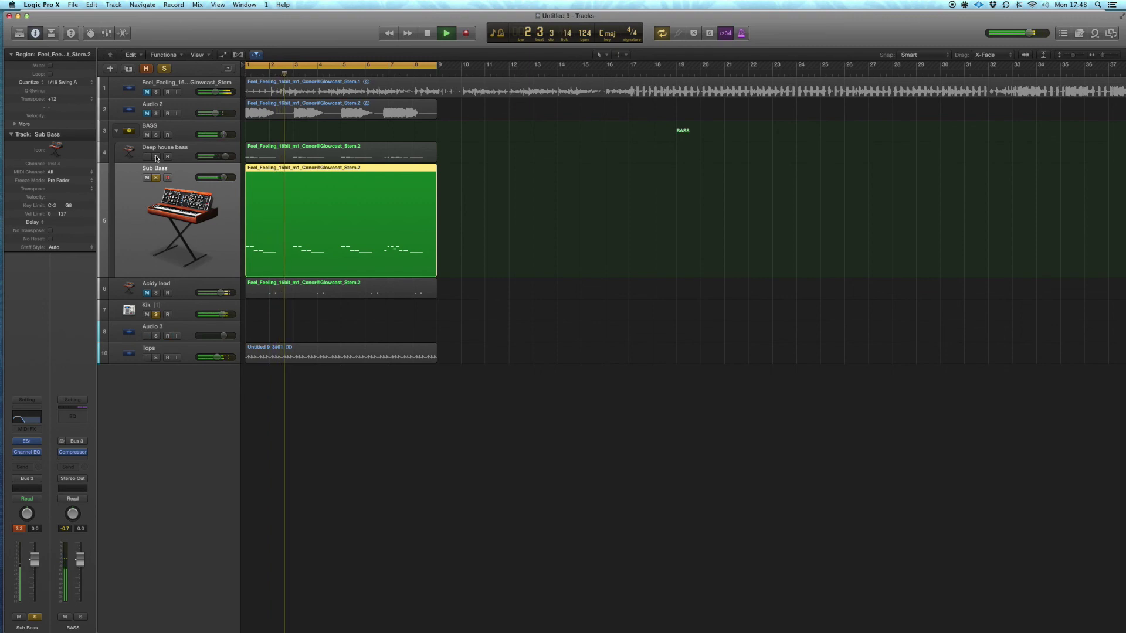
- Adjust the amplitude envelope and glide in the Sub Bass track's ES1 synth, and close it
{"action": "left_click", "coordinate": [26, 444]}
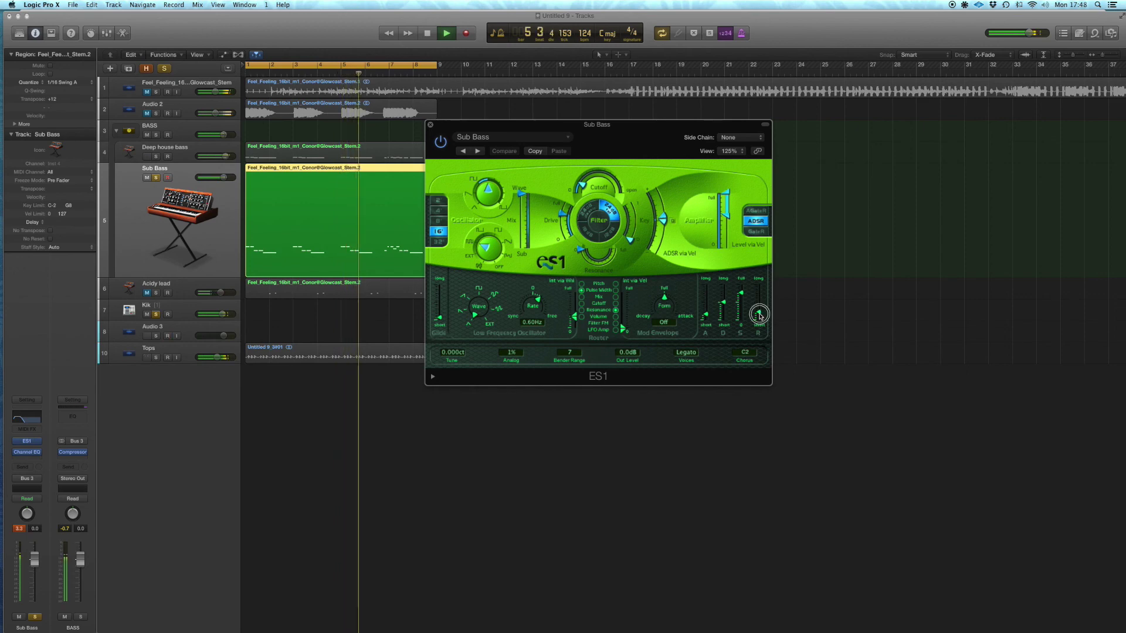
{"action": "left_click_drag", "start_coordinate": [741, 295], "coordinate": [725, 305]}
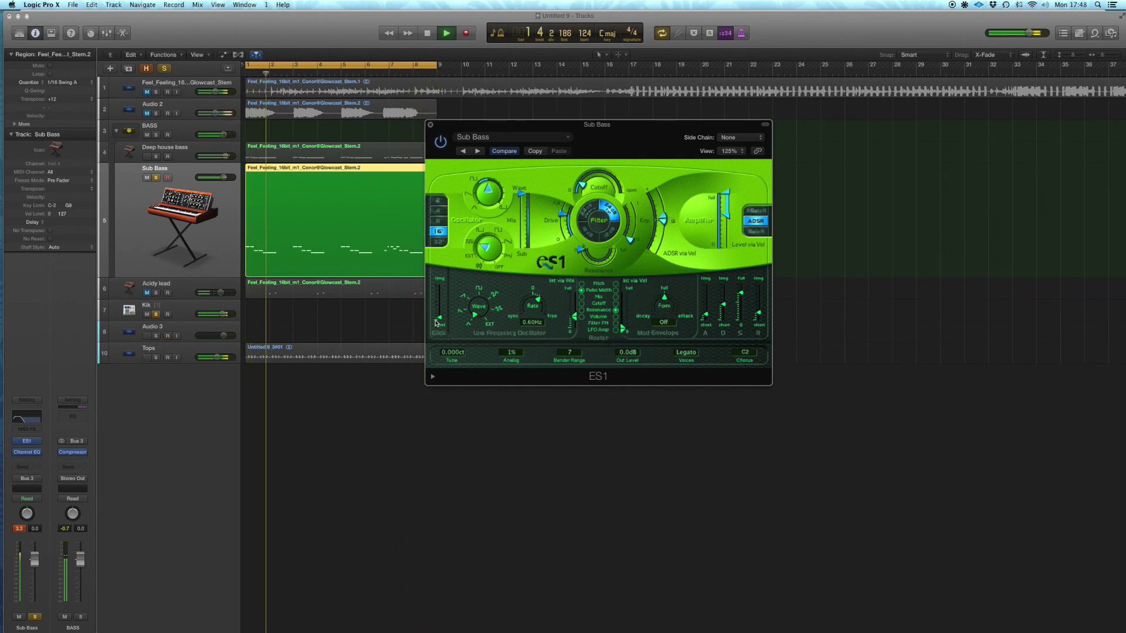
{"action": "left_click_drag", "start_coordinate": [437, 324], "coordinate": [448, 293]}
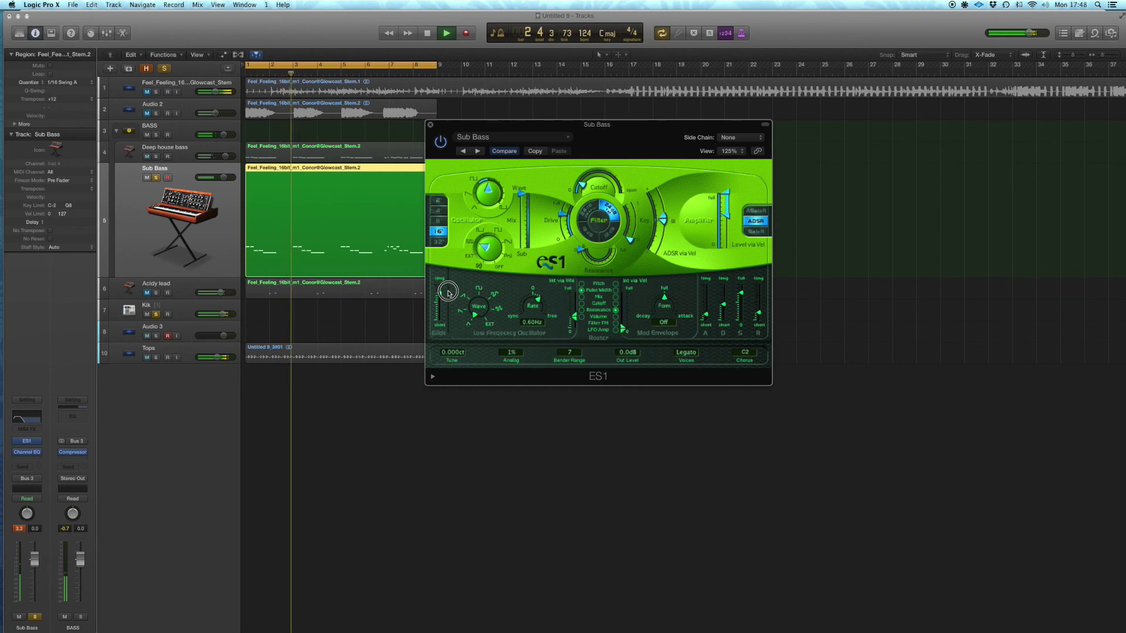
{"action": "left_click_drag", "start_coordinate": [448, 293], "coordinate": [449, 307]}
{"action": "left_click", "coordinate": [431, 125]}
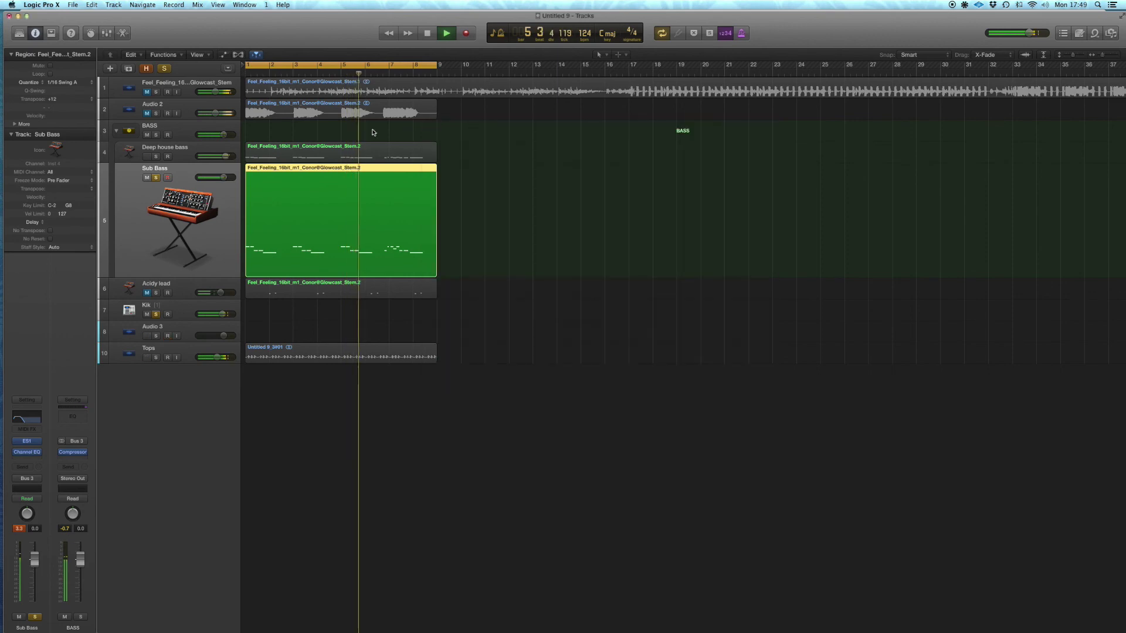
- Solo the Deep house bass alongside Sub Bass and replay the loop from the start
{"action": "left_click", "coordinate": [156, 157]}
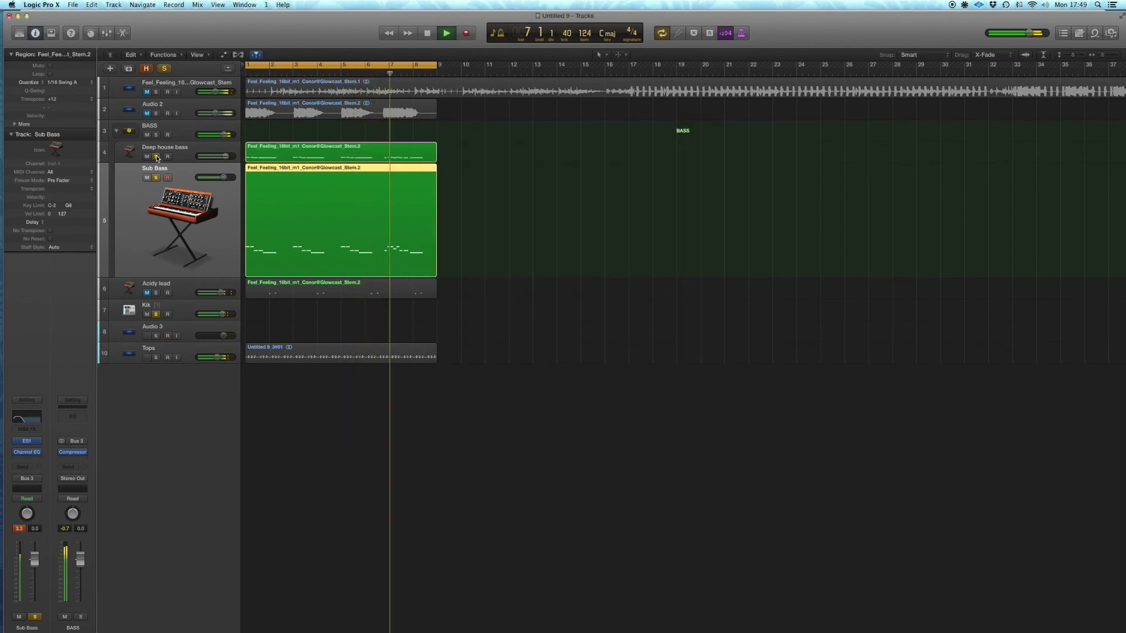
{"action": "key", "text": "Return"}
{"action": "key", "text": "space"}
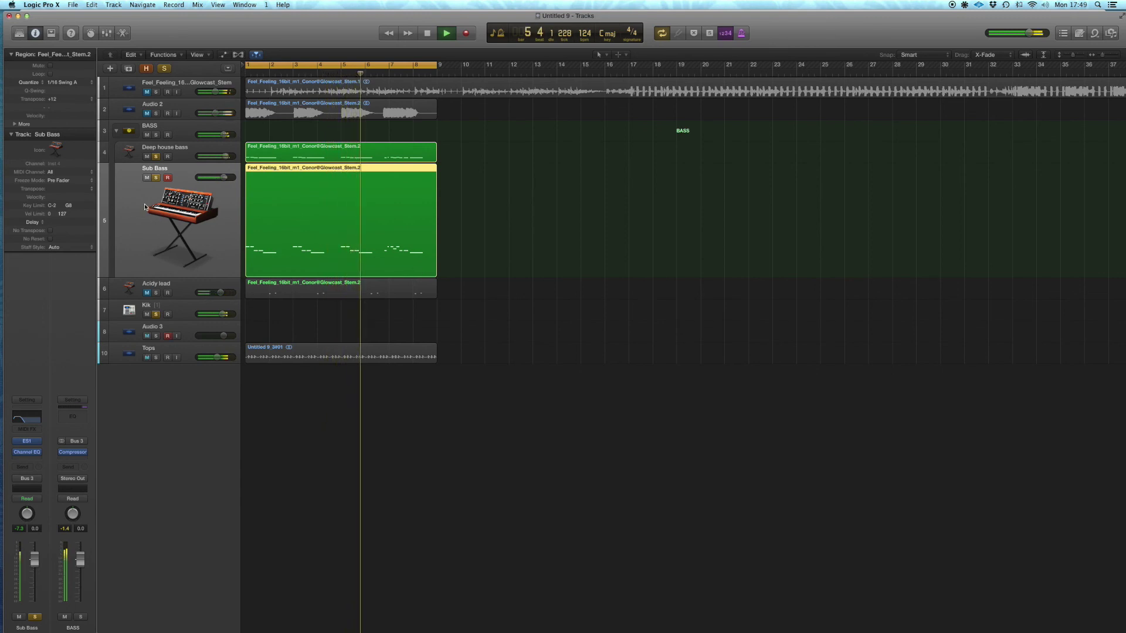
- Add a second stereo Compressor to the BASS stack, lower its threshold and set its auto gain to -12 dB
{"action": "left_click", "coordinate": [179, 138]}
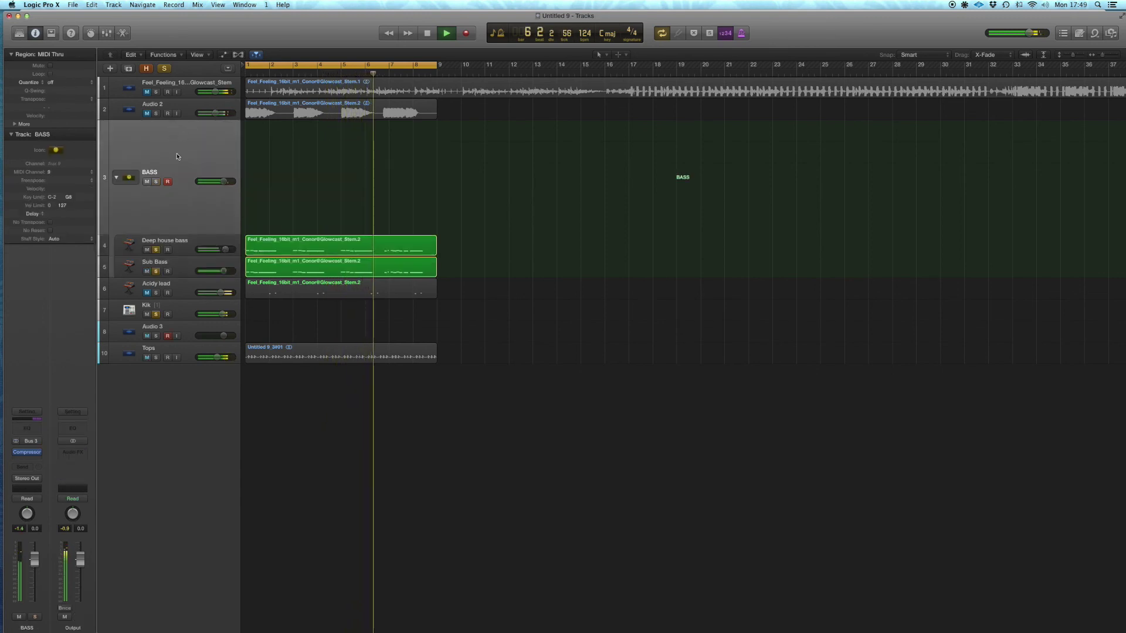
{"action": "left_click", "coordinate": [36, 461]}
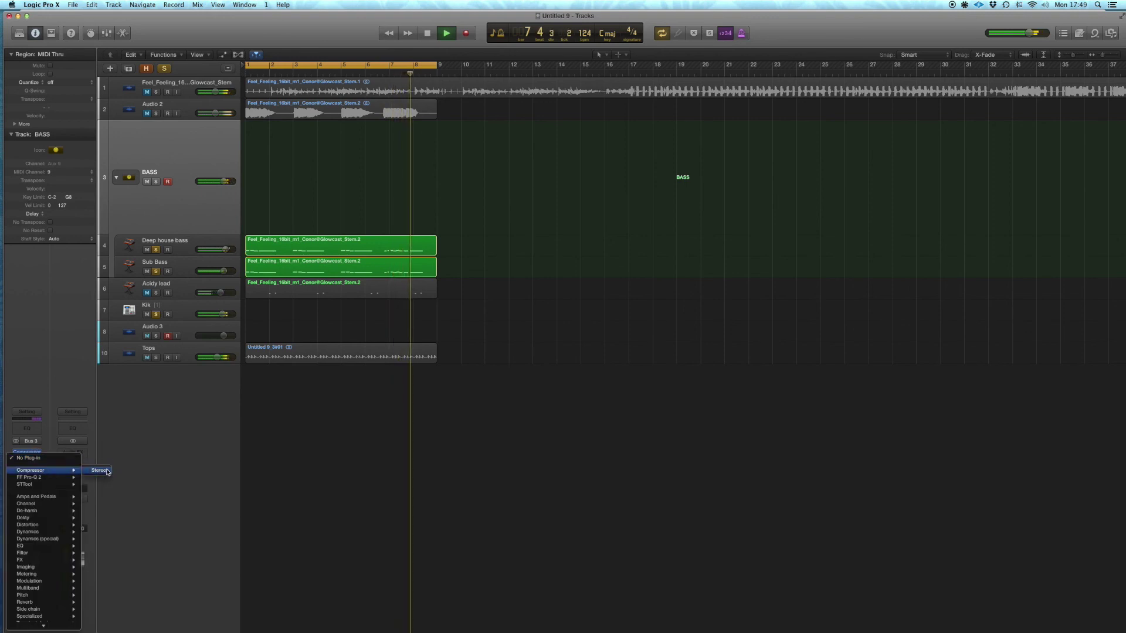
{"action": "left_click", "coordinate": [99, 468]}
{"action": "left_click_drag", "start_coordinate": [150, 44], "coordinate": [536, 112]}
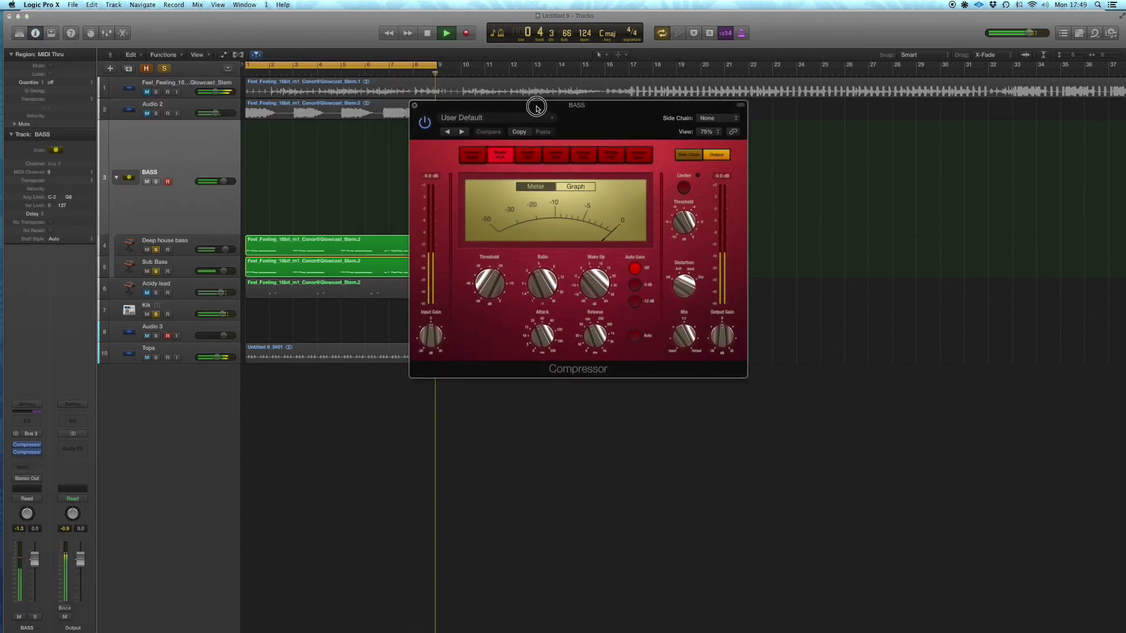
{"action": "left_click_drag", "start_coordinate": [490, 282], "coordinate": [489, 296]}
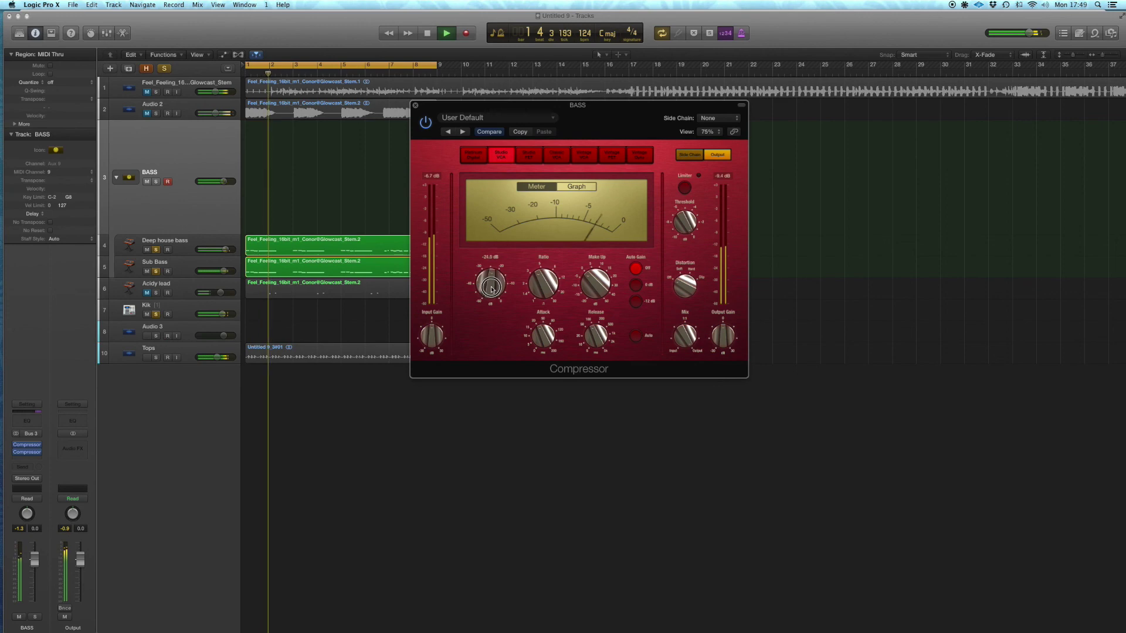
{"action": "left_click", "coordinate": [636, 301]}
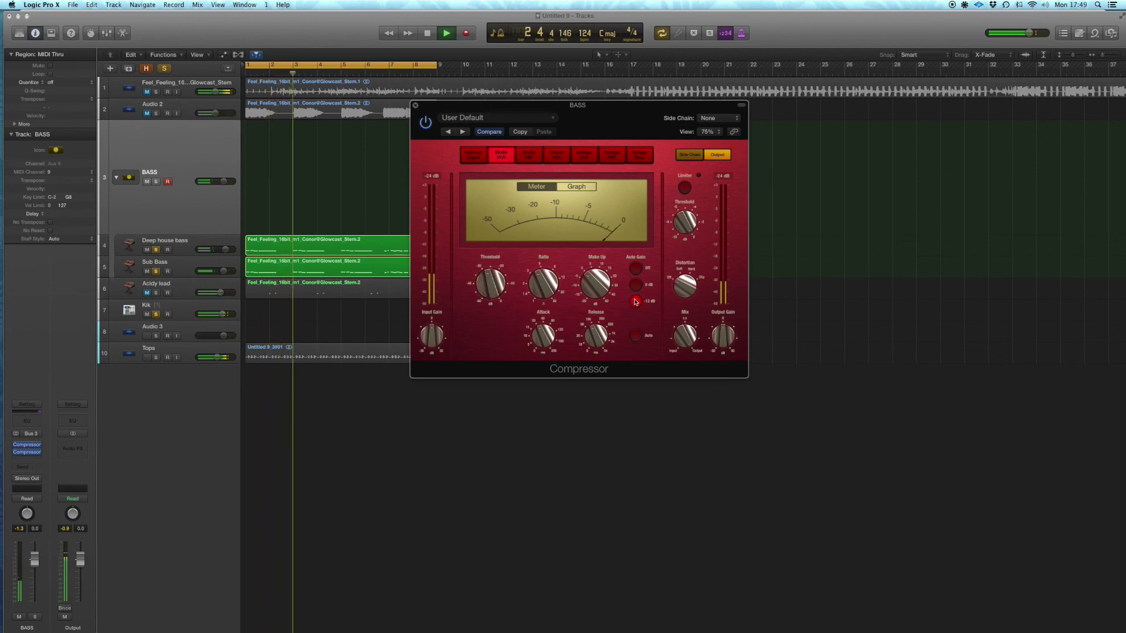
- Lower the second BASS Compressor's threshold to about -31 dB and shorten its release
{"action": "left_click_drag", "start_coordinate": [491, 283], "coordinate": [495, 292]}
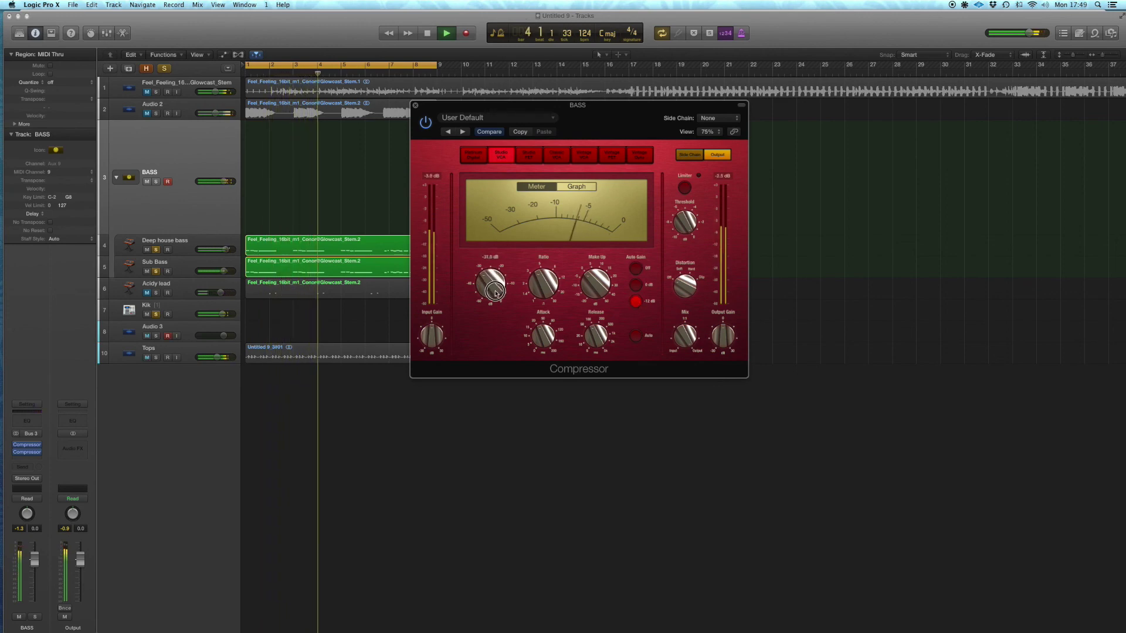
{"action": "left_click", "coordinate": [598, 329]}
{"action": "left_click_drag", "start_coordinate": [598, 329], "coordinate": [588, 357]}
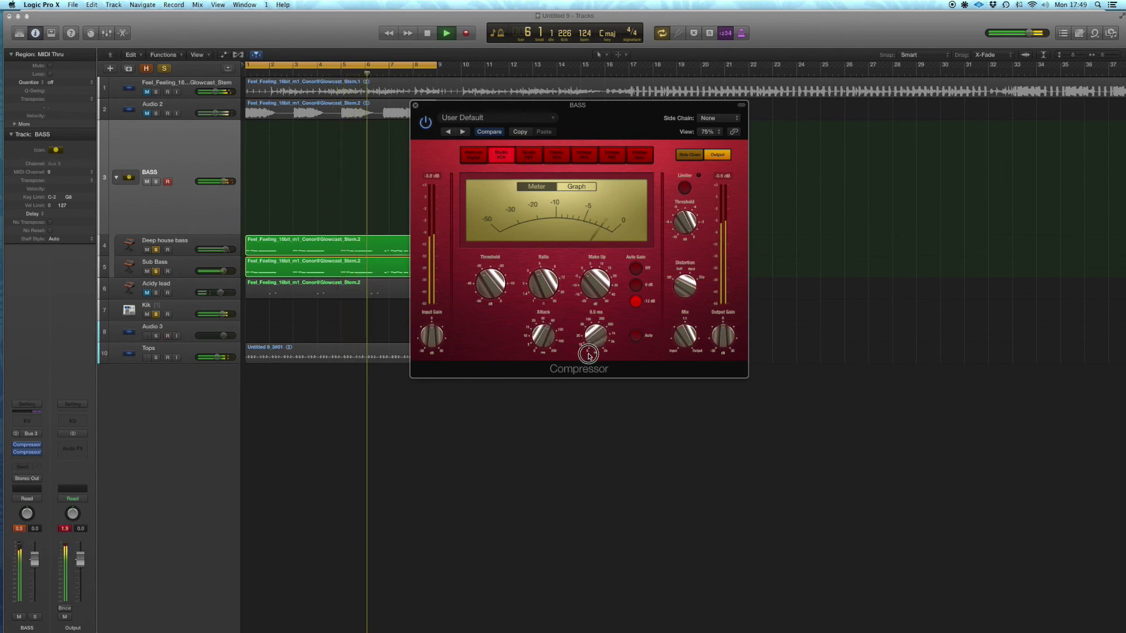
{"action": "left_click", "coordinate": [542, 281]}
{"action": "left_click", "coordinate": [495, 281]}
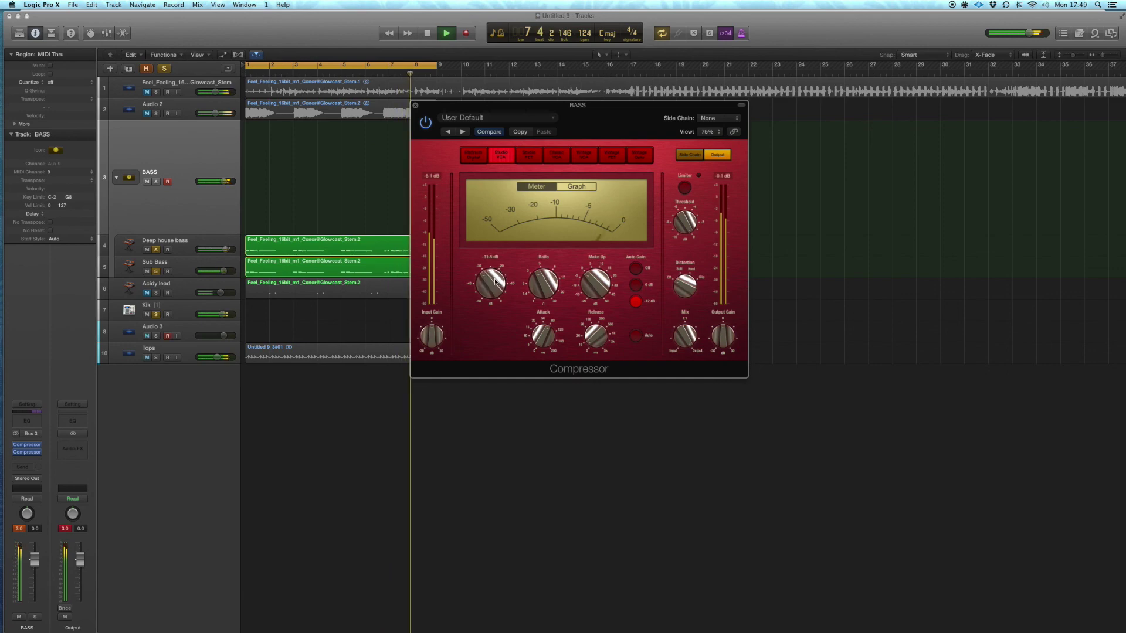
- Audition other circuit types on the second BASS Compressor, including Vintage FET, and settle on Studio FET
{"action": "left_click", "coordinate": [528, 156]}
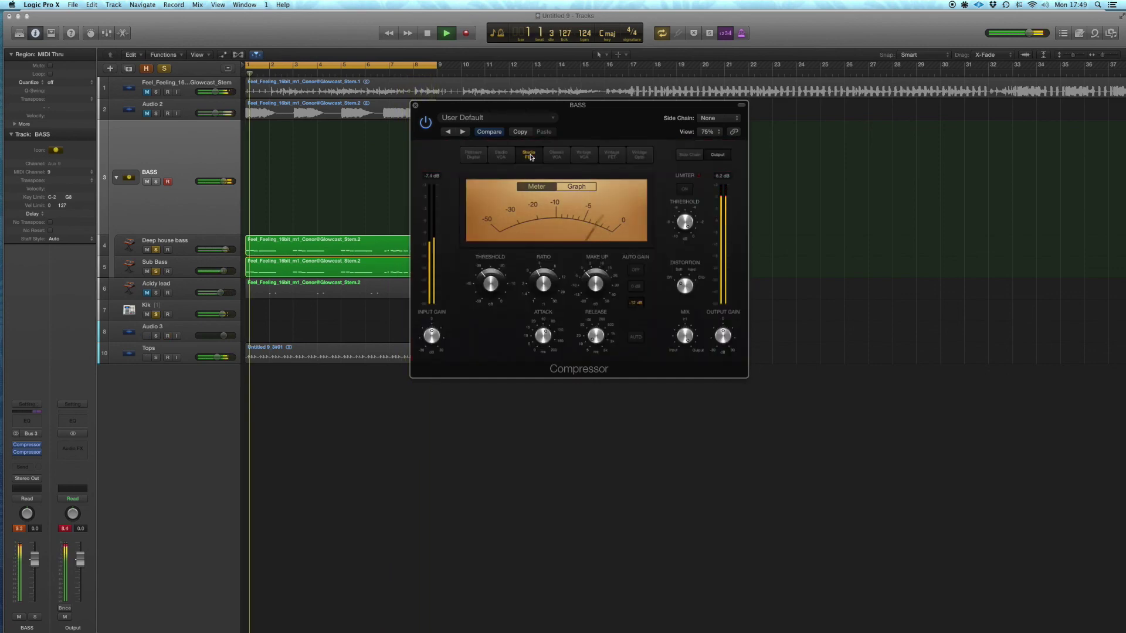
{"action": "left_click", "coordinate": [614, 158]}
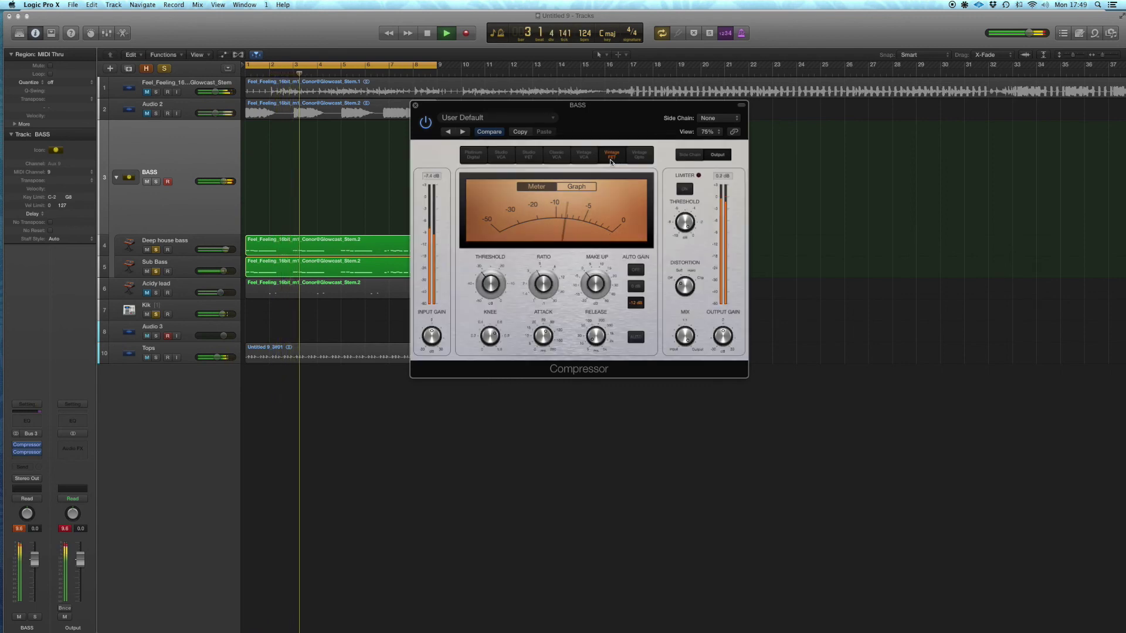
{"action": "left_click", "coordinate": [565, 157]}
{"action": "left_click", "coordinate": [529, 155]}
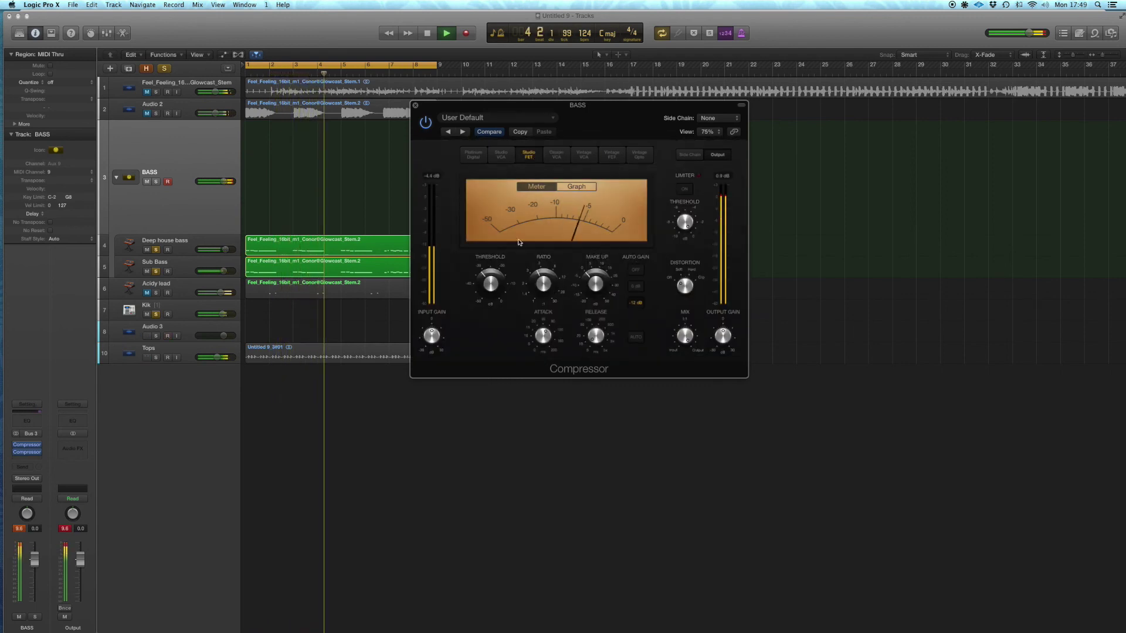
- Raise the Studio FET compressor's threshold and fine-tune its attack, release and distortion
{"action": "left_click_drag", "start_coordinate": [501, 285], "coordinate": [507, 256]}
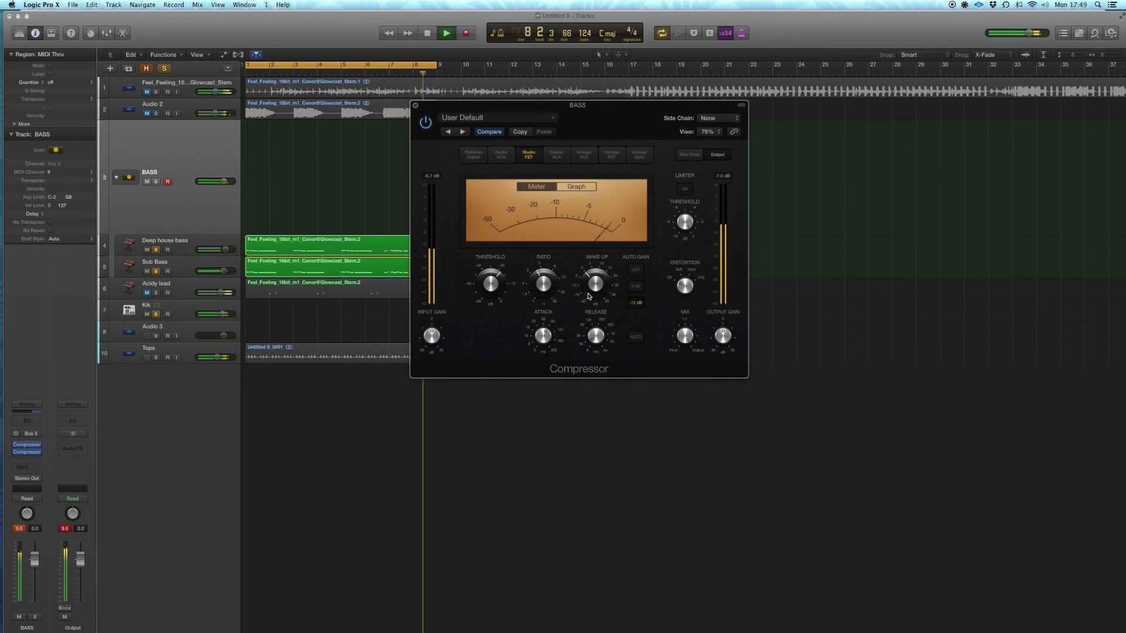
{"action": "left_click_drag", "start_coordinate": [594, 336], "coordinate": [595, 337]}
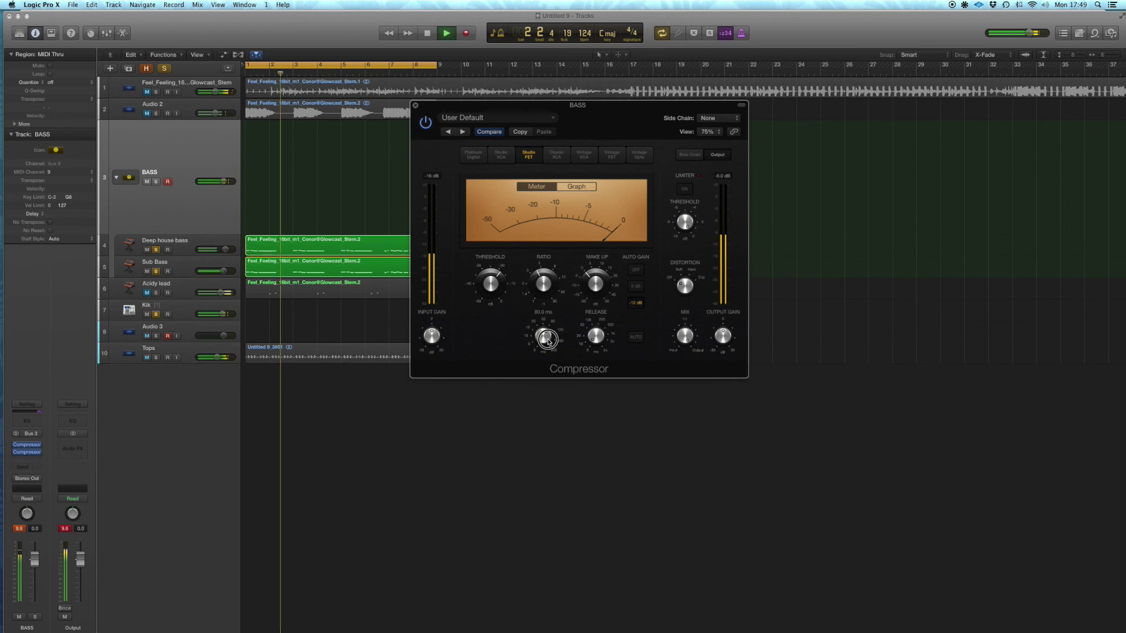
{"action": "left_click_drag", "start_coordinate": [686, 276], "coordinate": [688, 277]}
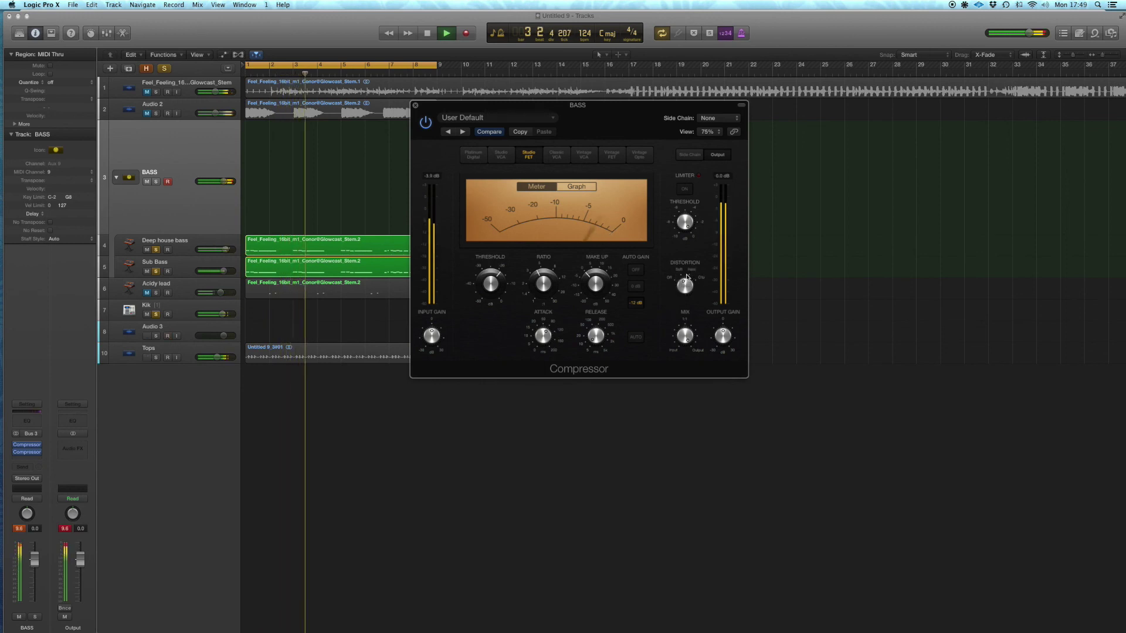
{"action": "left_click_drag", "start_coordinate": [488, 280], "coordinate": [490, 277]}
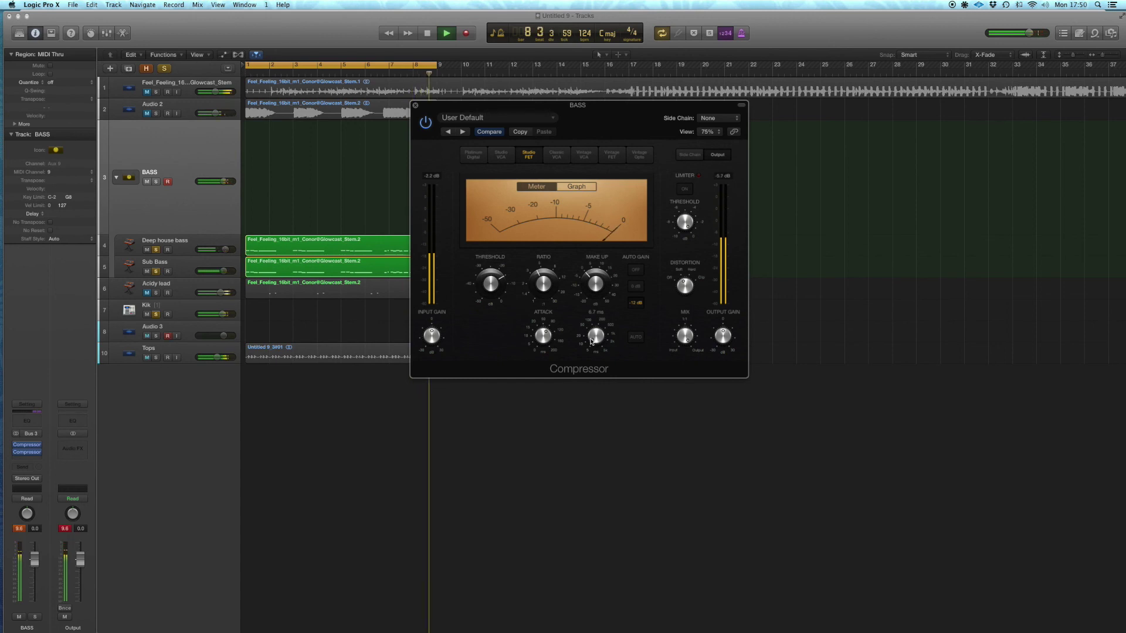
- Check the Deep house bass region's notes, set the BASS compressor's threshold to -17.5 dB, and close both the plug-in and the note editor
{"action": "double_click", "coordinate": [302, 250]}
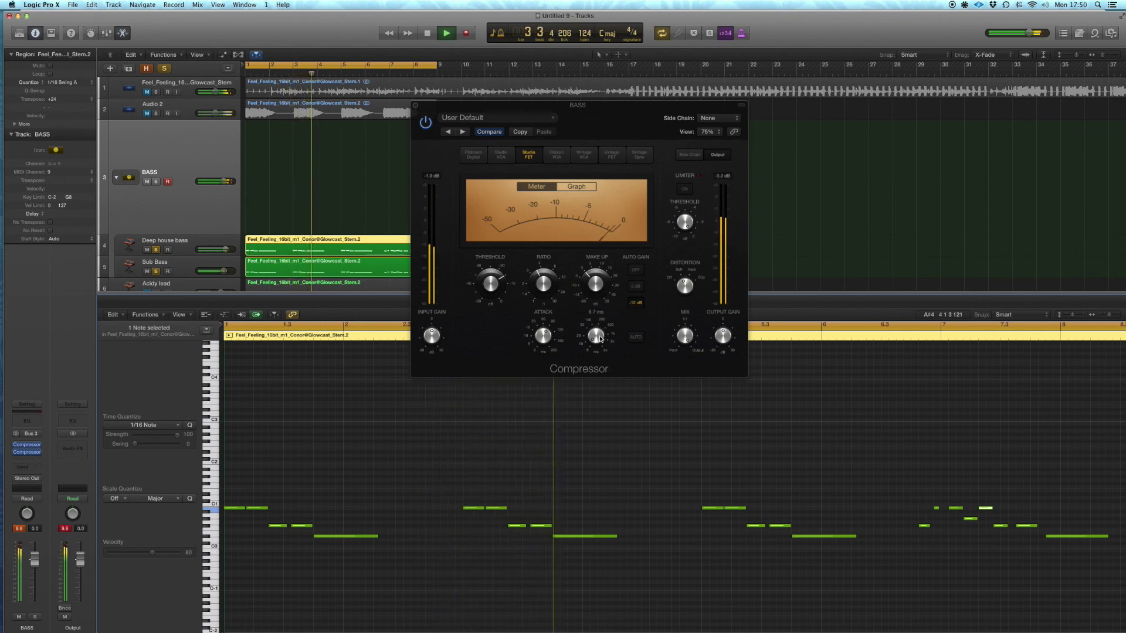
{"action": "left_click", "coordinate": [483, 294]}
{"action": "left_click_drag", "start_coordinate": [483, 294], "coordinate": [483, 296]}
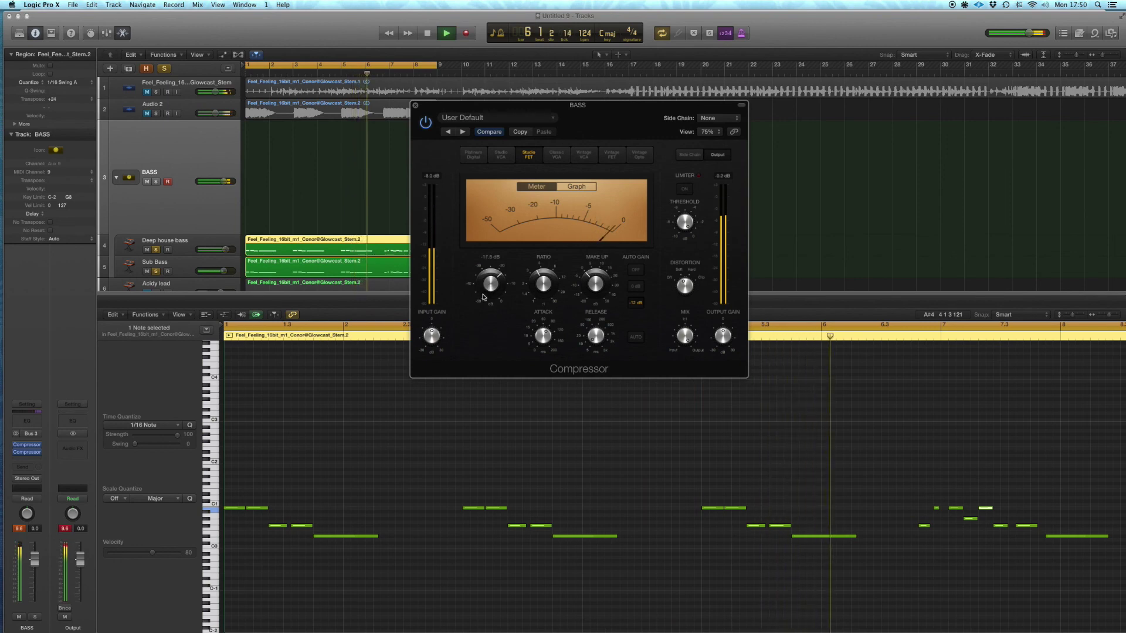
{"action": "left_click", "coordinate": [415, 106]}
{"action": "left_click", "coordinate": [550, 302]}
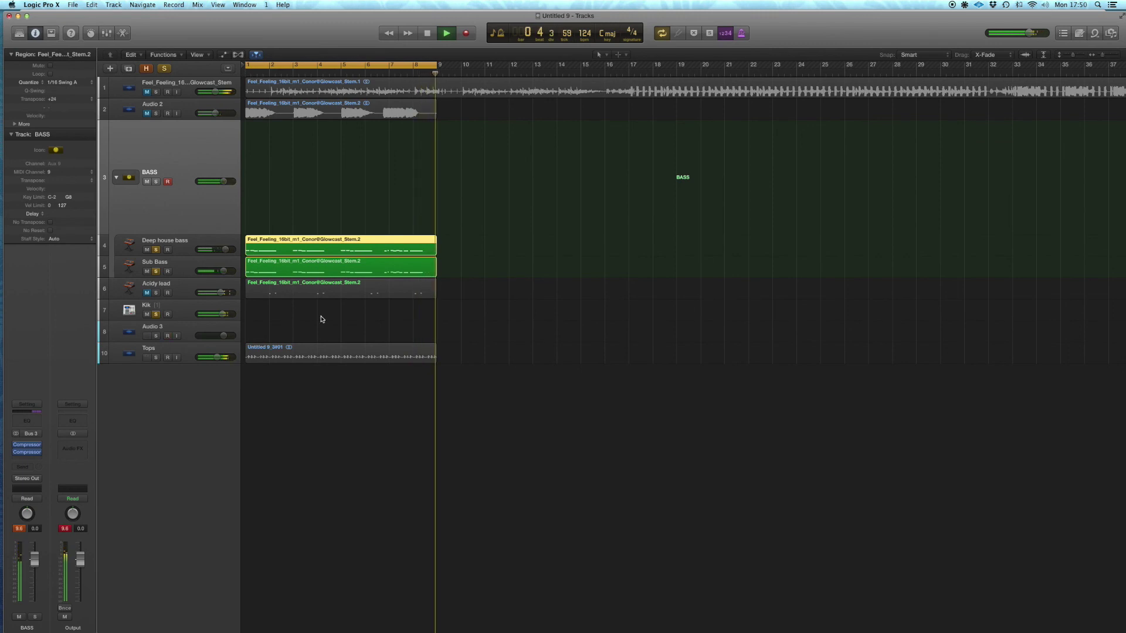
- Clear all track solos to hear the bass in the full mix, and reset the BASS channel's peak level
{"action": "left_click", "coordinate": [321, 353]}
{"action": "left_click", "coordinate": [164, 68]}
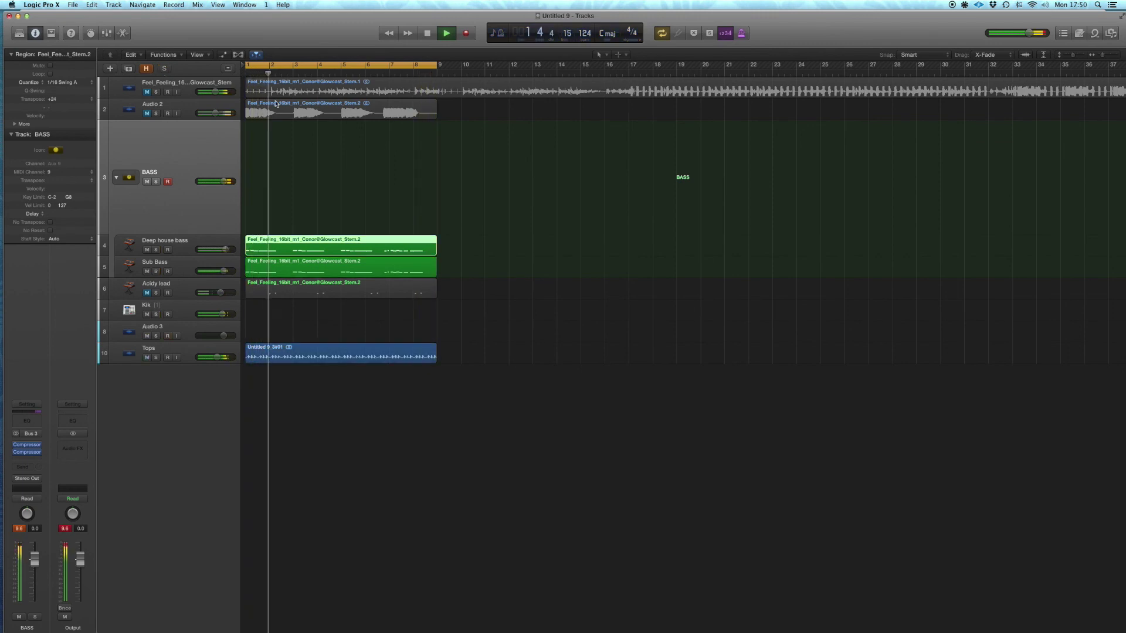
{"action": "left_click", "coordinate": [440, 332]}
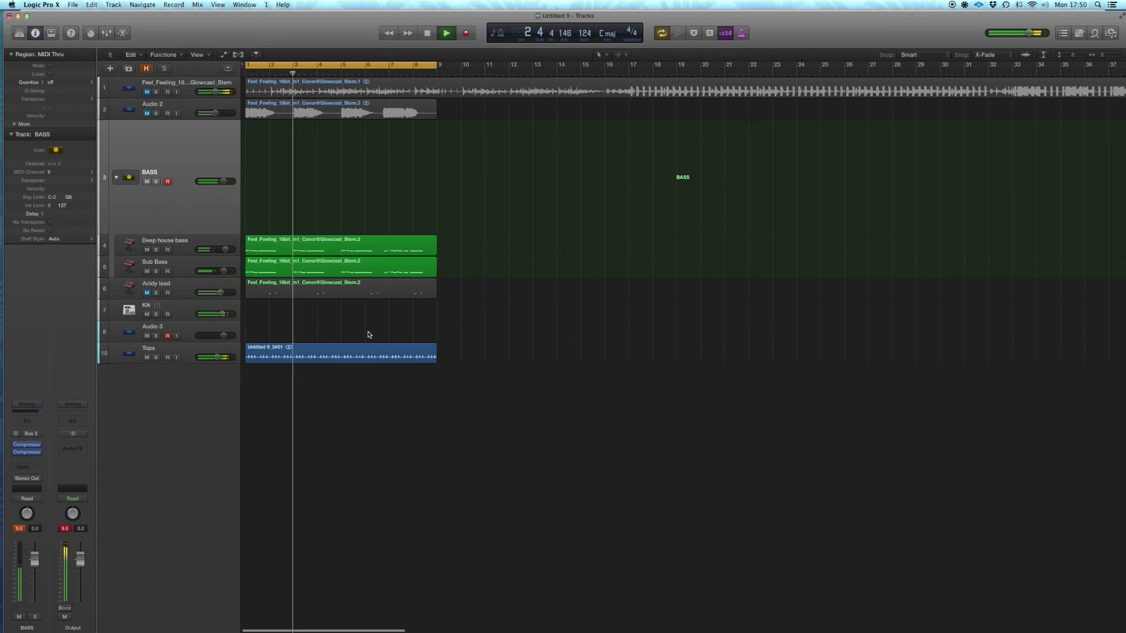
{"action": "left_click", "coordinate": [64, 529]}
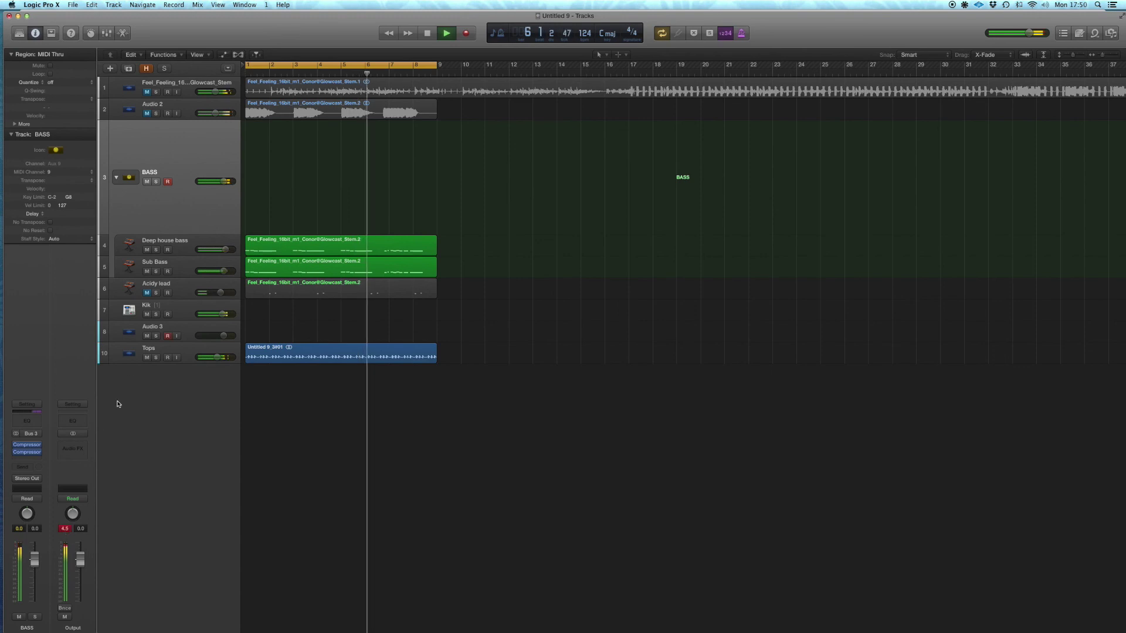
- Lower the Sub Bass track's volume to about -9.8 dB
{"action": "left_click", "coordinate": [176, 270]}
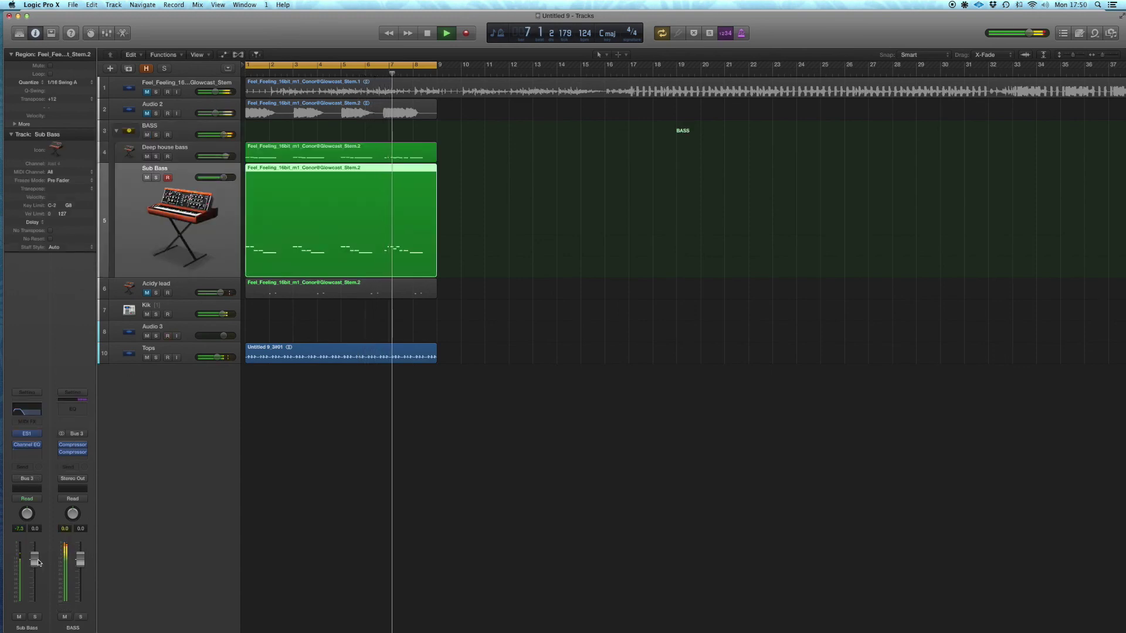
{"action": "left_click_drag", "start_coordinate": [35, 560], "coordinate": [36, 586]}
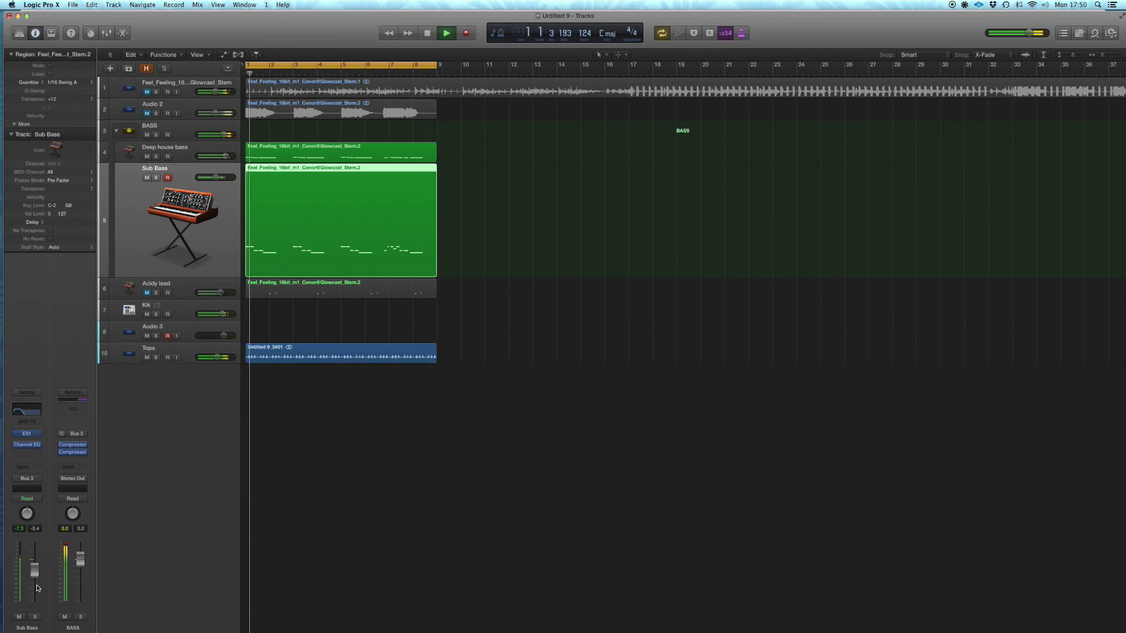
{"action": "left_click_drag", "start_coordinate": [33, 583], "coordinate": [33, 594]}
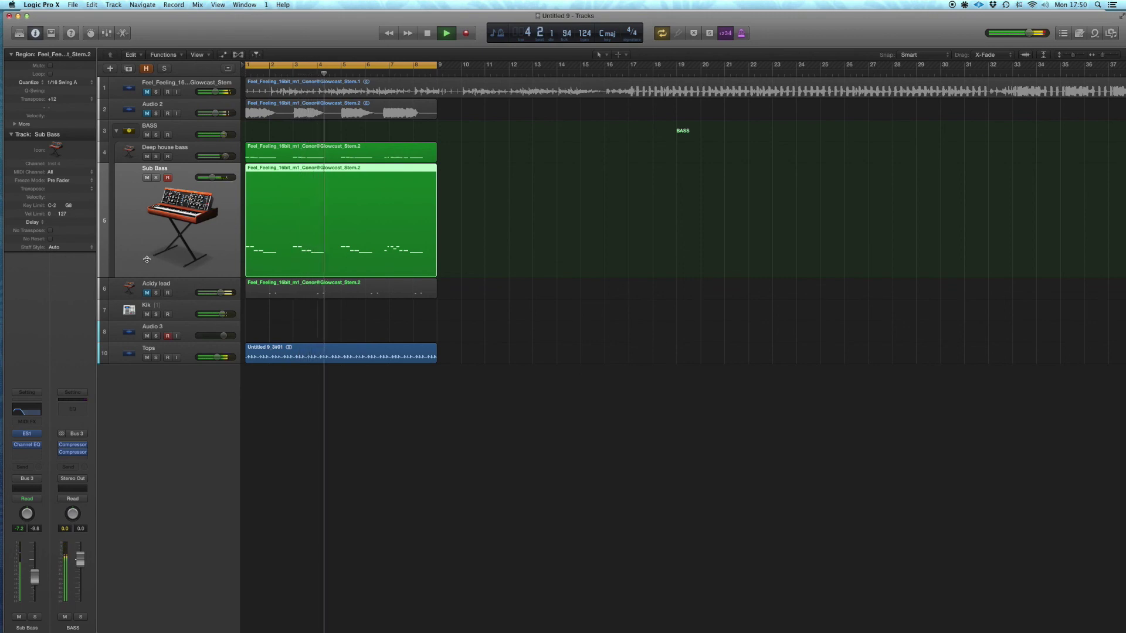
- Lower the Deep house bass track's volume to about -3.8 dB and deselect its region
{"action": "key", "text": "Up"}
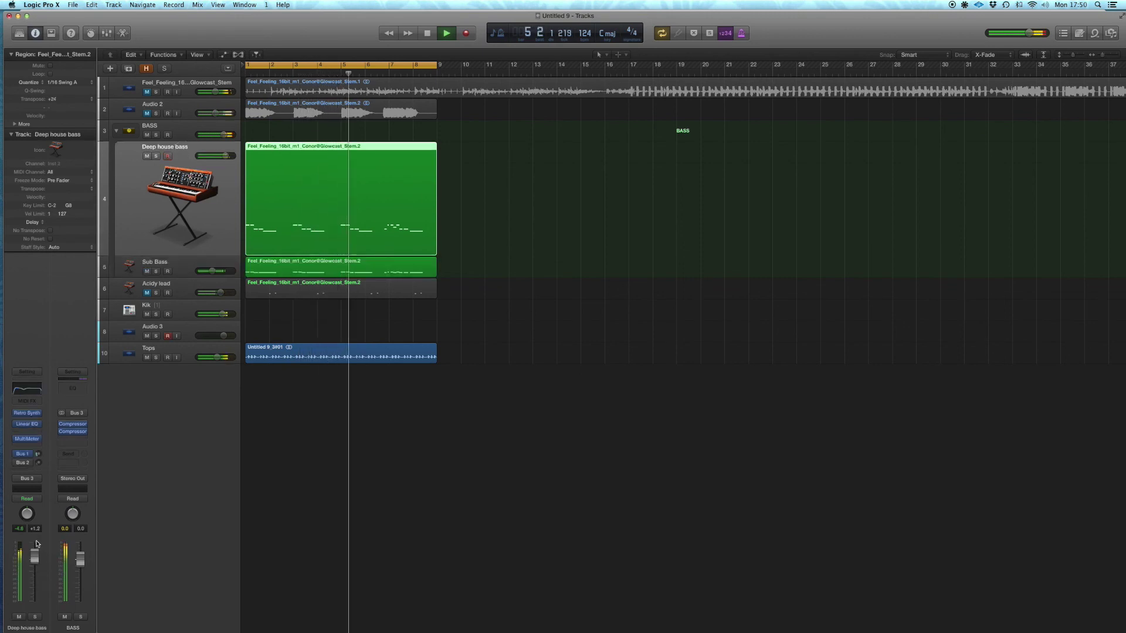
{"action": "left_click_drag", "start_coordinate": [35, 556], "coordinate": [32, 577]}
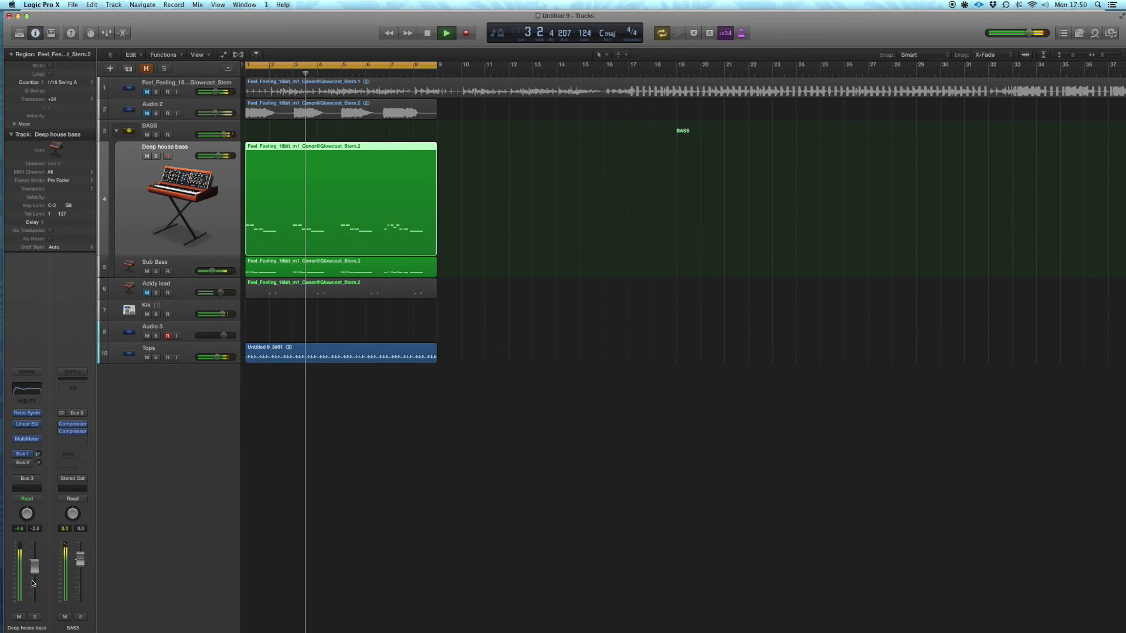
{"action": "left_click", "coordinate": [393, 324]}
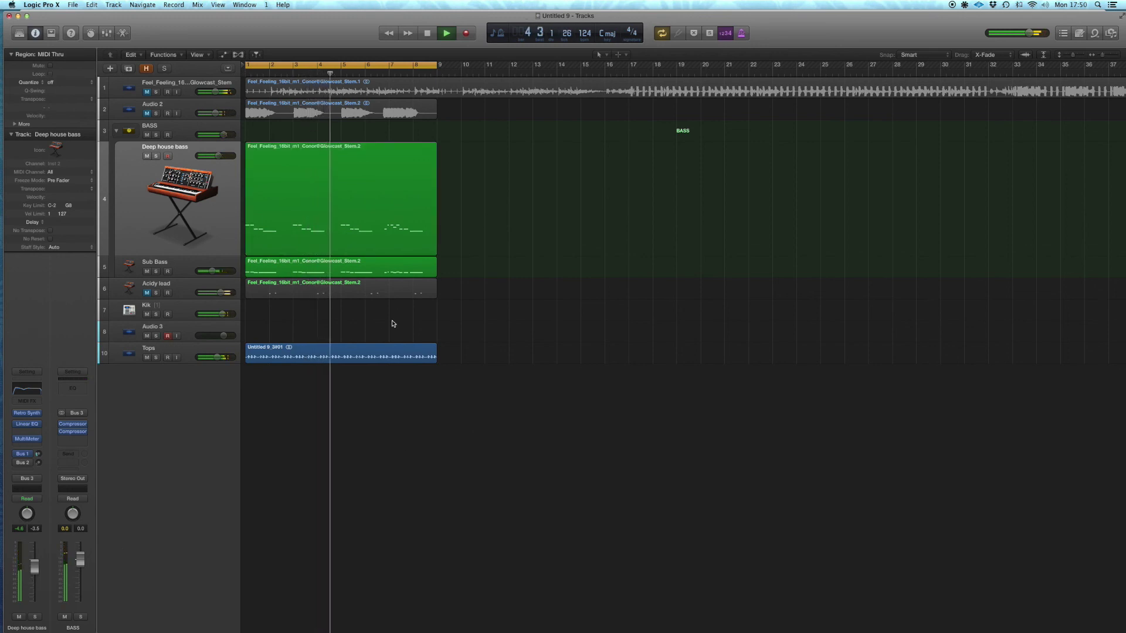
{"action": "scroll", "coordinate": [393, 323], "scroll_direction": "up", "scroll_amount": 4}
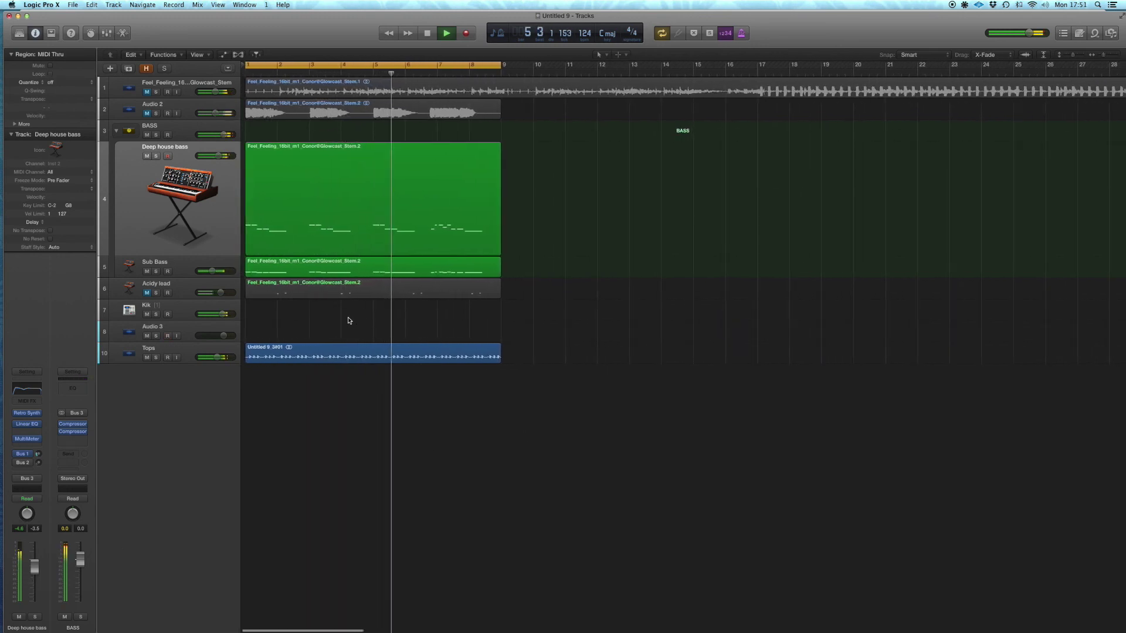
- Unmute the Acidy lead track and lower its volume to about -4.2 dB
{"action": "left_click", "coordinate": [191, 287]}
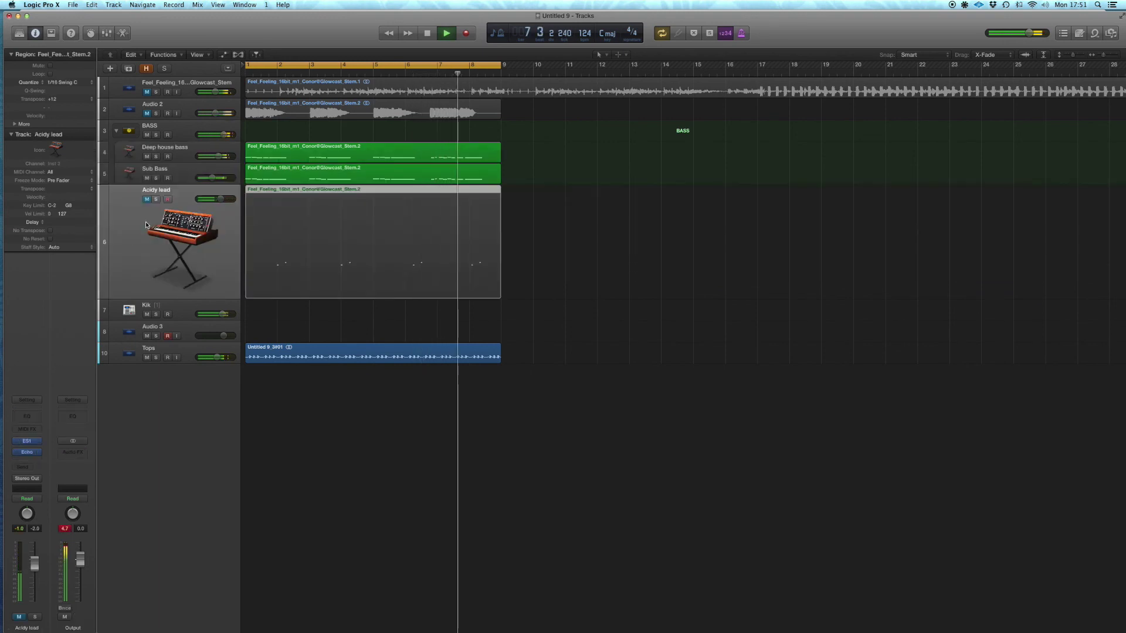
{"action": "left_click", "coordinate": [147, 200]}
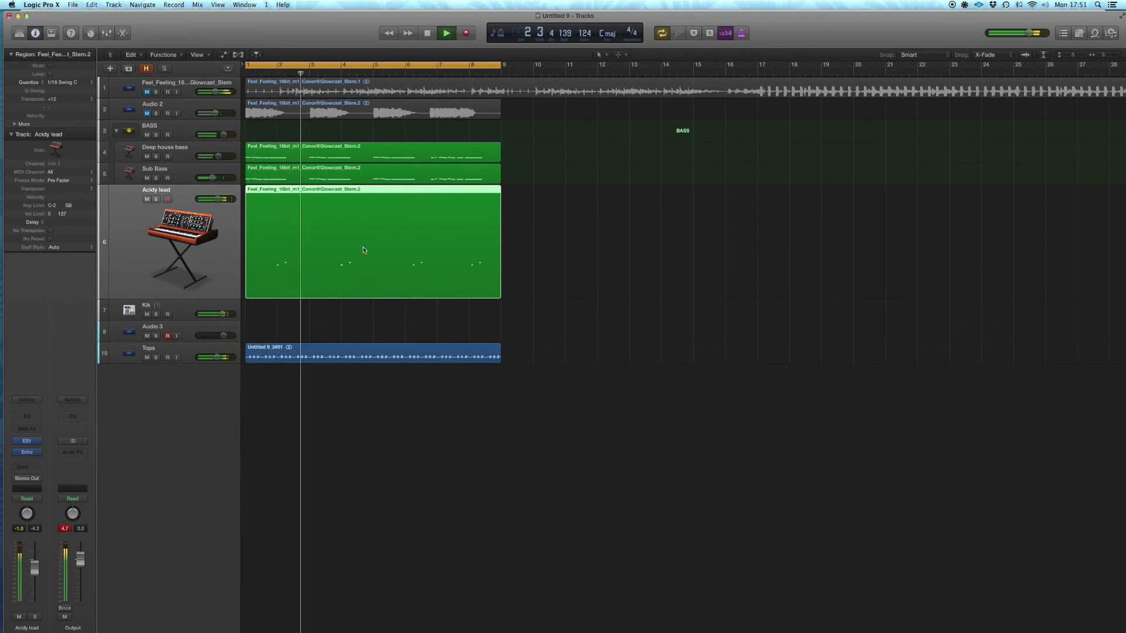
- Open the Acidy lead region's notes and lower the four higher notes to the same pitch as the others
{"action": "double_click", "coordinate": [351, 253]}
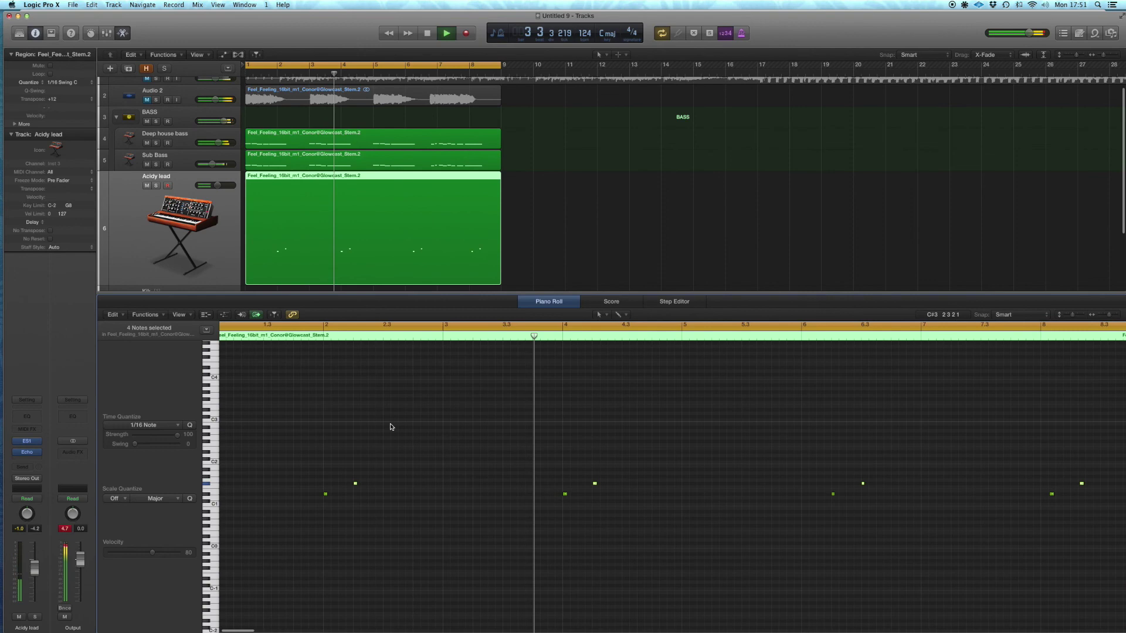
{"action": "left_click_drag", "start_coordinate": [356, 483], "coordinate": [355, 498]}
{"action": "key", "text": "super+Left"}
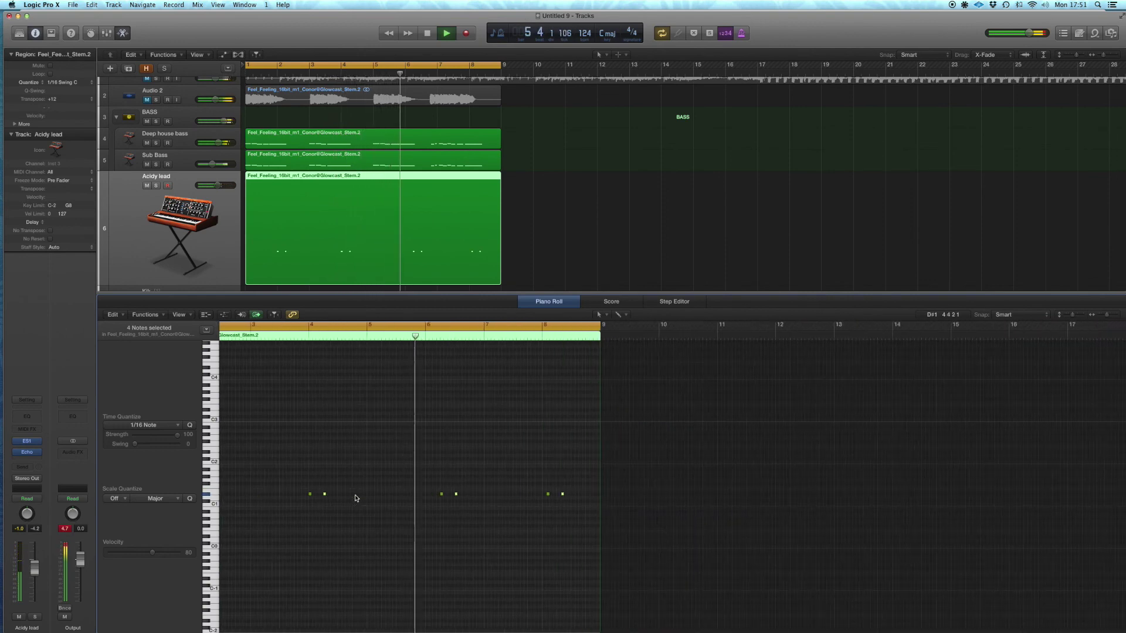
- Delete the second note of each pair in the Acidy lead region and lengthen the remaining four notes to about half a bar
{"action": "scroll", "coordinate": [355, 497], "scroll_direction": "left", "scroll_amount": 5}
{"action": "left_click_drag", "start_coordinate": [293, 490], "coordinate": [330, 512]}
{"action": "key", "text": "Delete"}
{"action": "left_click", "coordinate": [419, 494]}
{"action": "left_click", "coordinate": [544, 488]}
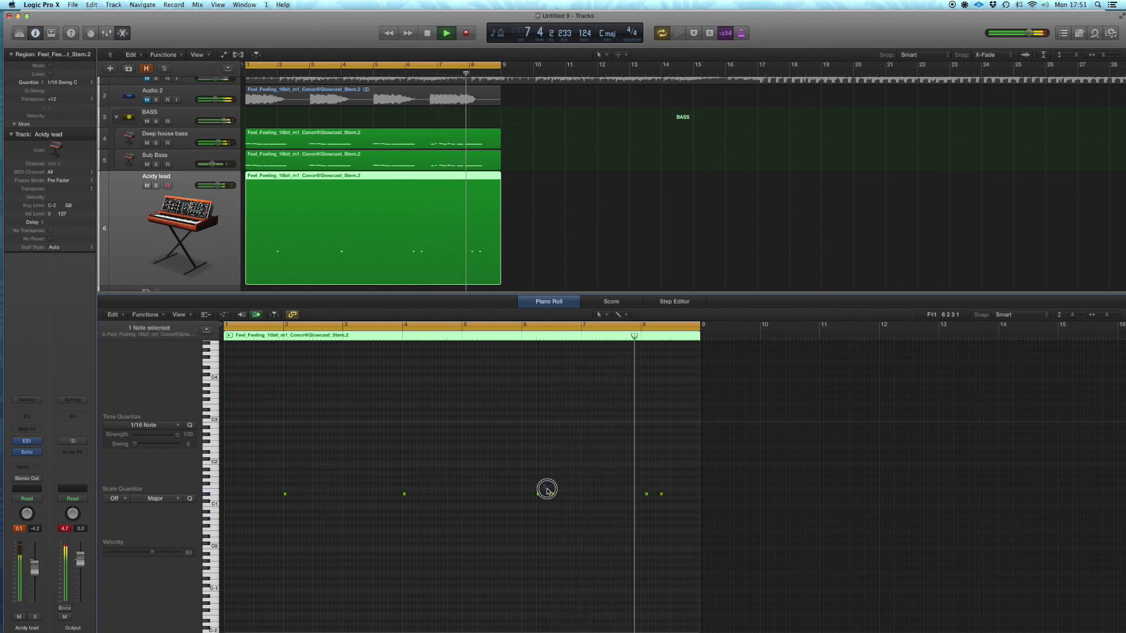
{"action": "left_click", "coordinate": [661, 488]}
{"action": "left_click_drag", "start_coordinate": [698, 524], "coordinate": [312, 494]}
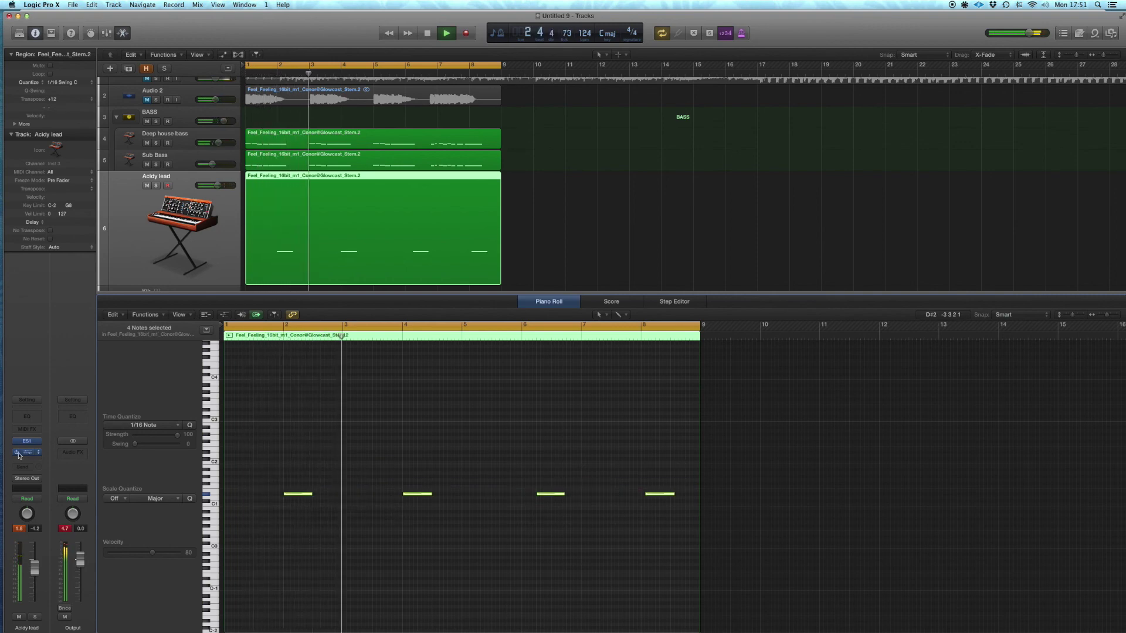
- Add an Arpeggiator with the Groovy Cycle 01 preset to Acidy lead, and lower the track's volume to about -6.8 dB
{"action": "left_click", "coordinate": [36, 427]}
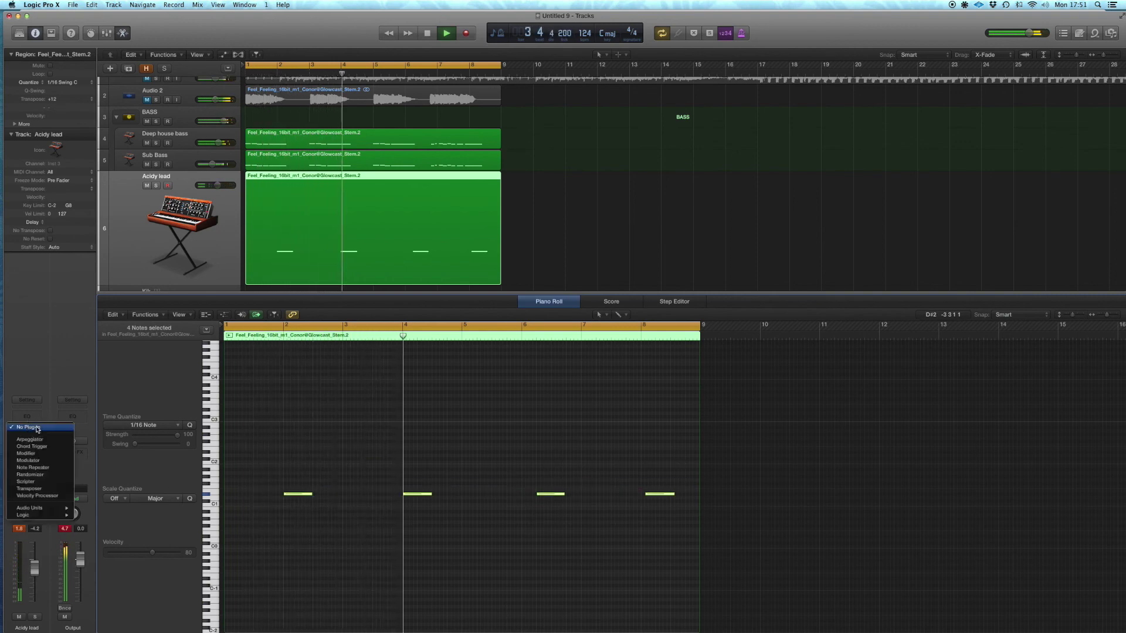
{"action": "left_click", "coordinate": [29, 437]}
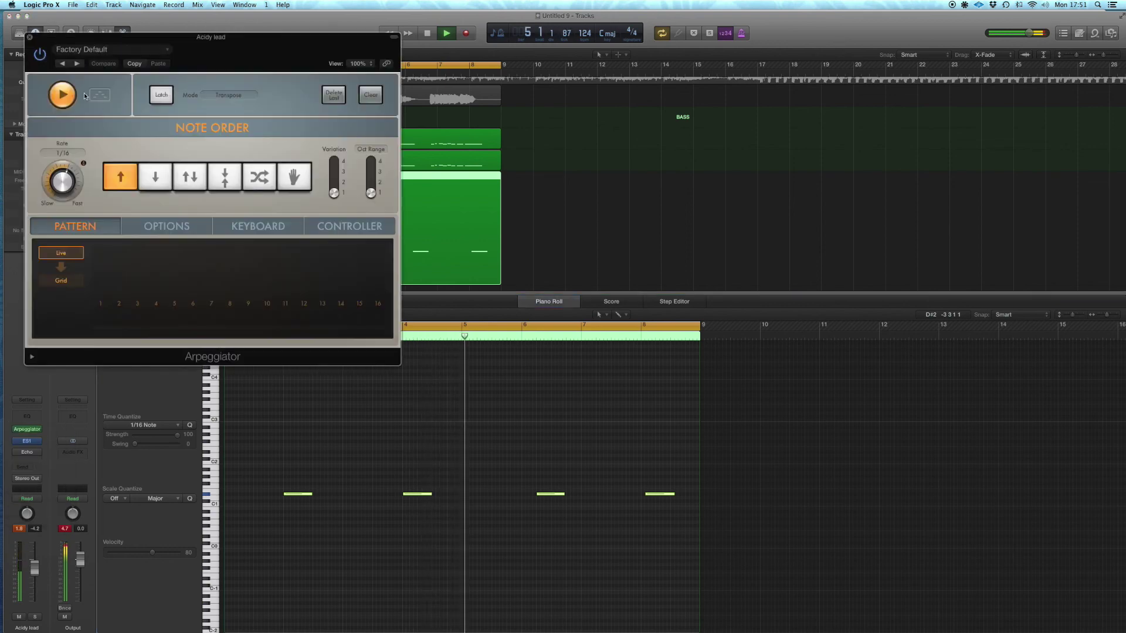
{"action": "left_click_drag", "start_coordinate": [87, 57], "coordinate": [124, 107]}
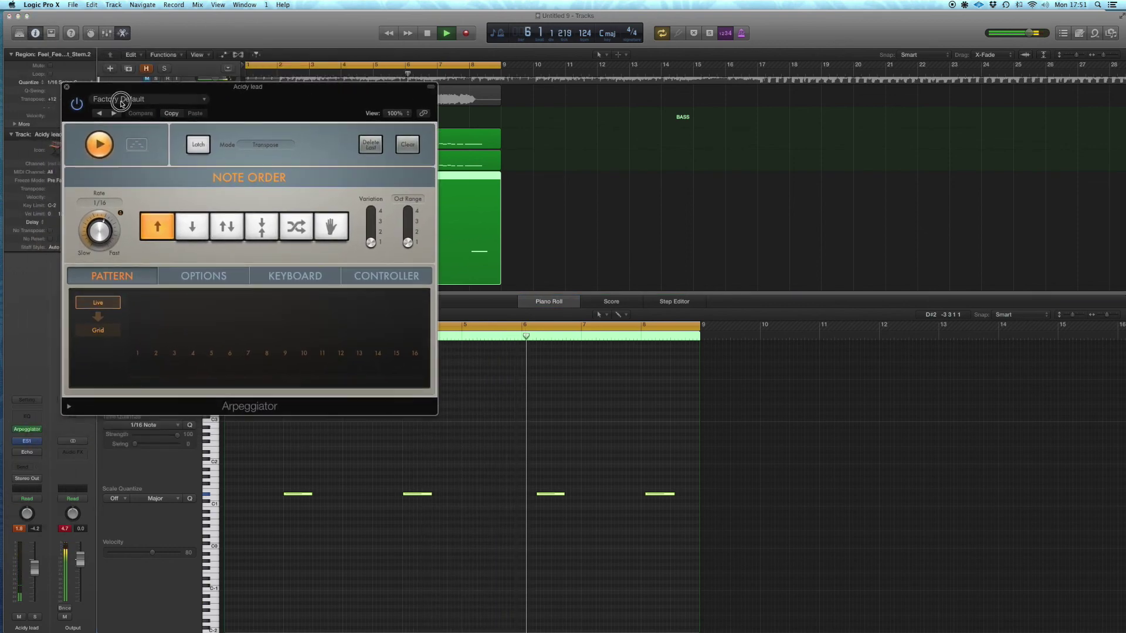
{"action": "left_click", "coordinate": [120, 100]}
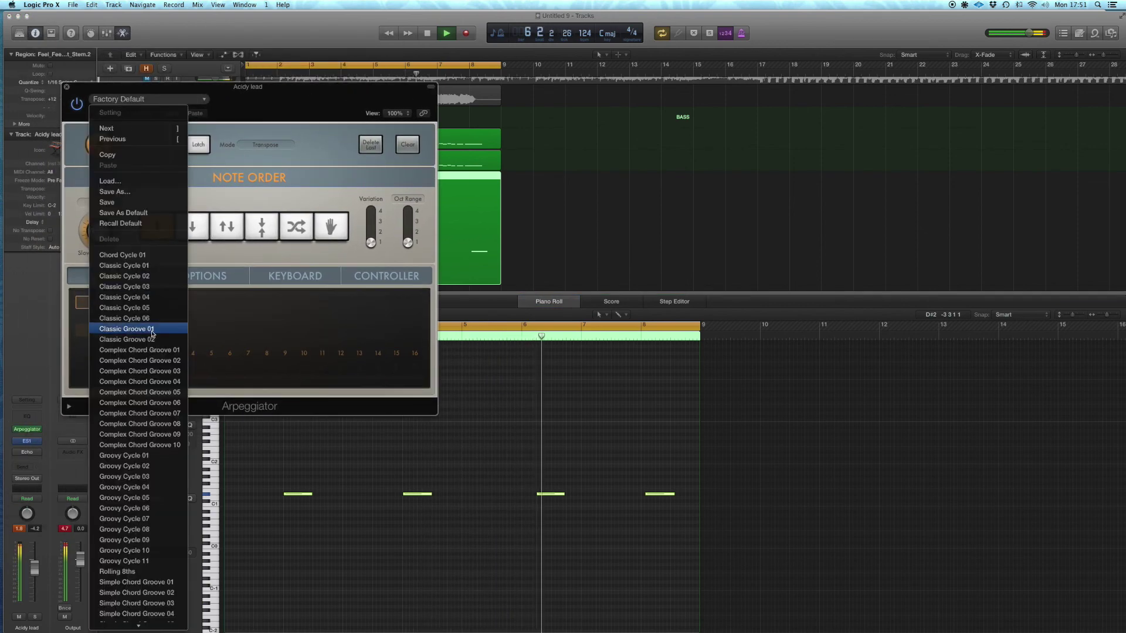
{"action": "left_click", "coordinate": [142, 459]}
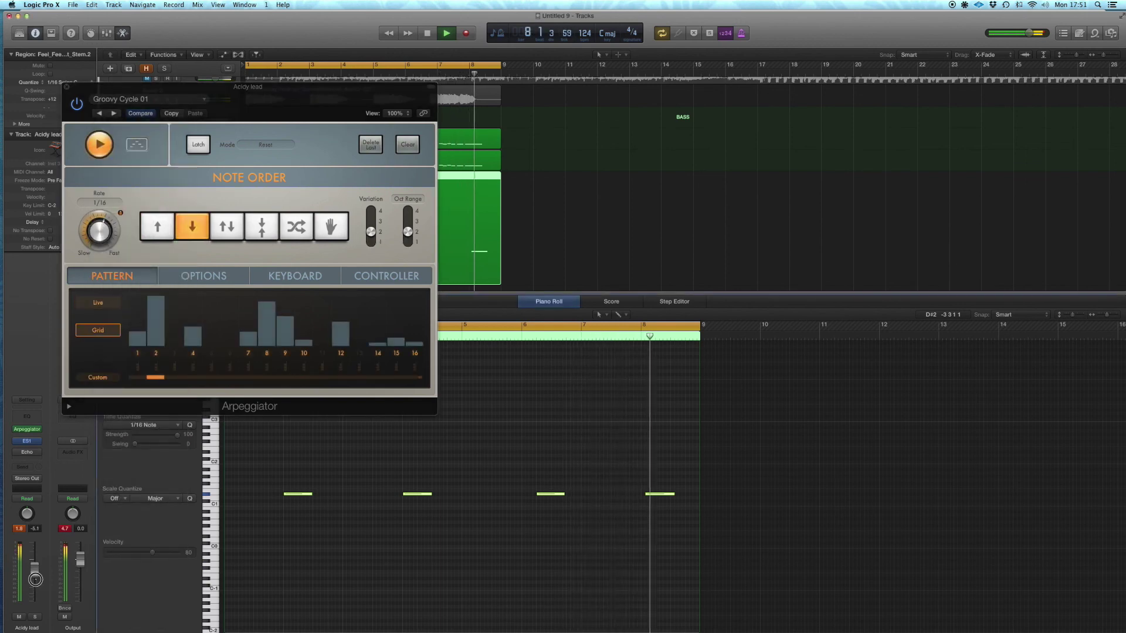
{"action": "left_click", "coordinate": [21, 531]}
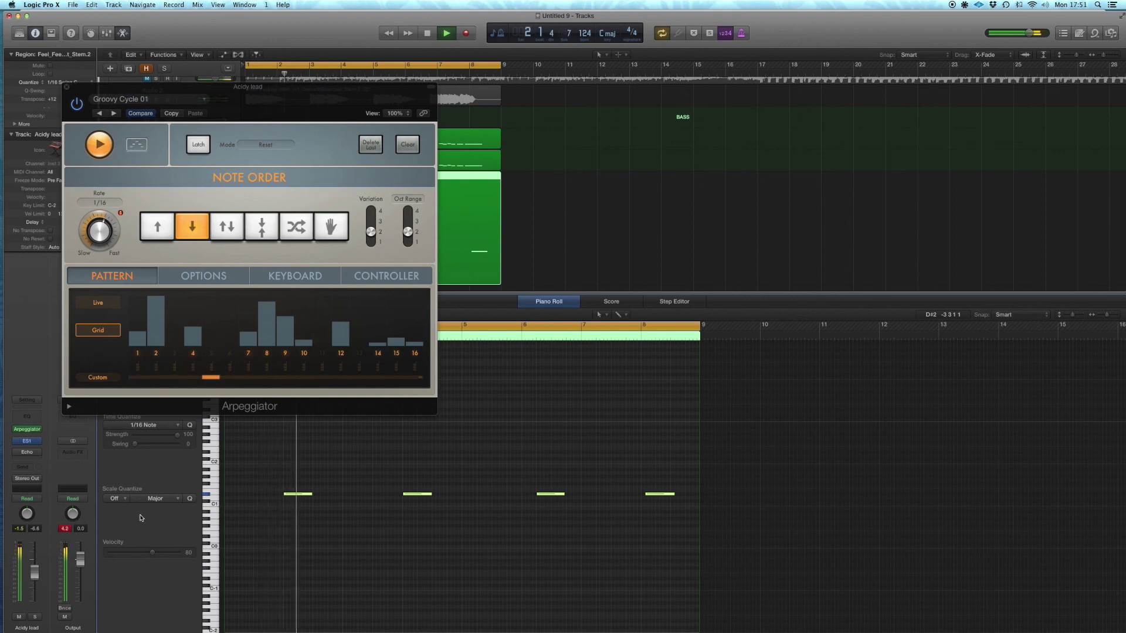
- Try slightly longer lengths for the four Acidy lead notes, and undo the change
{"action": "left_click_drag", "start_coordinate": [311, 494], "coordinate": [323, 494]}
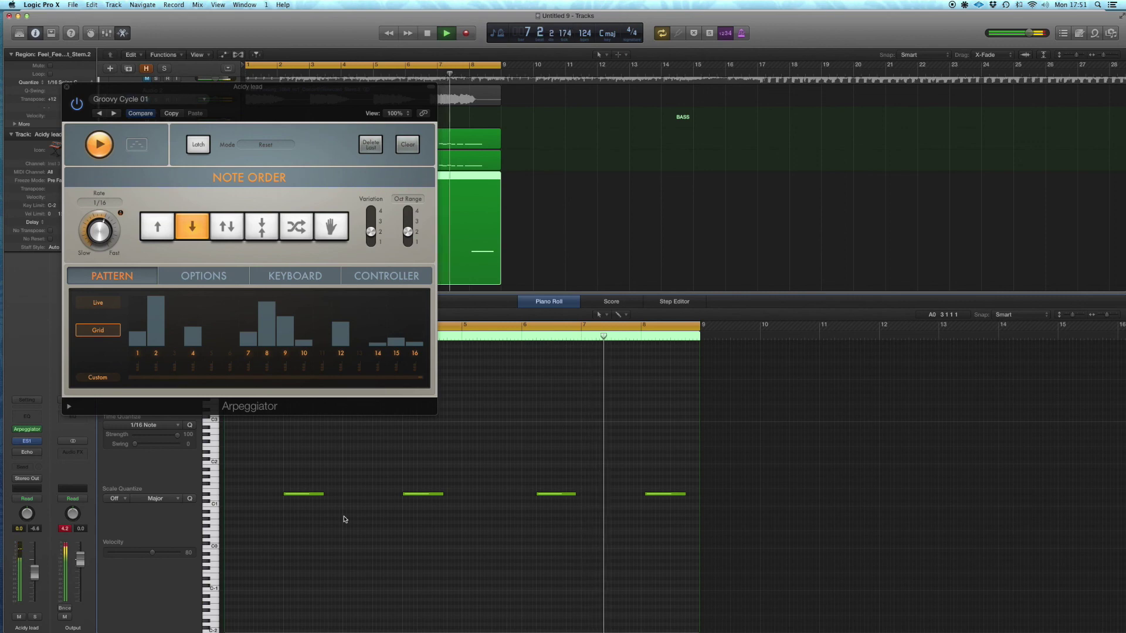
{"action": "key", "text": "super+z"}
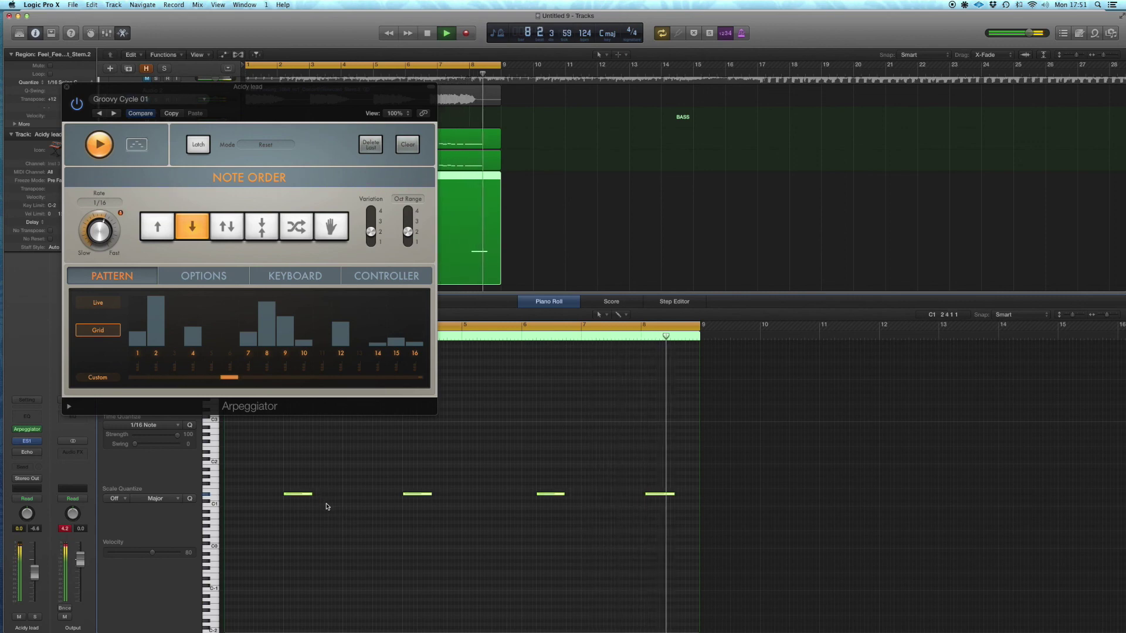
- Shift the third and fourth Acidy lead notes earlier so they start on bars 6 and 8
{"action": "left_click", "coordinate": [478, 532]}
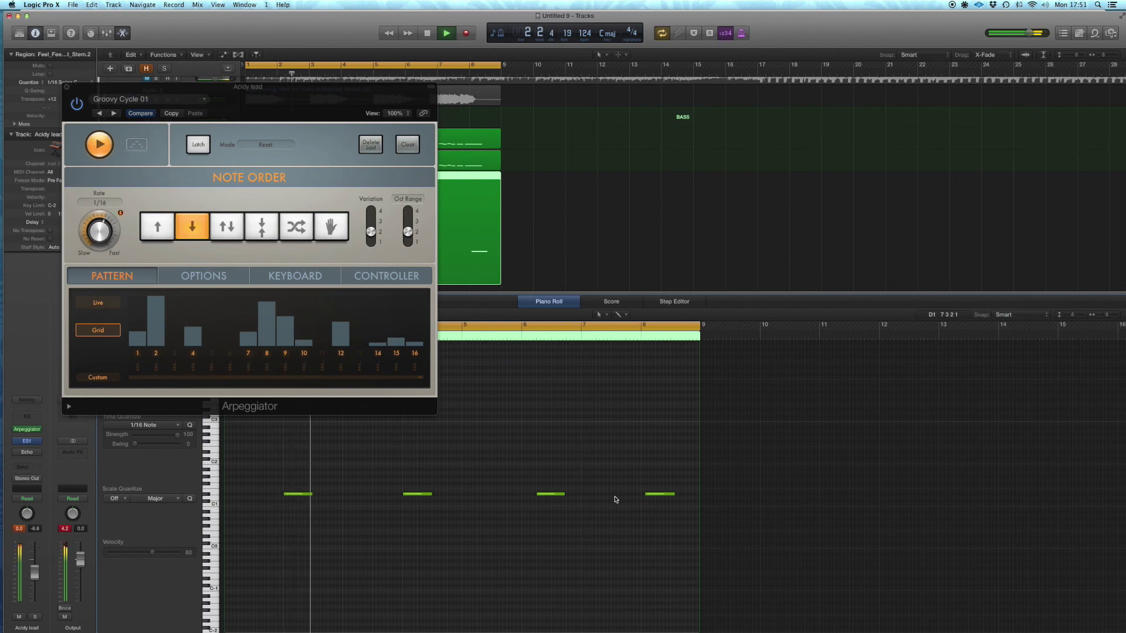
{"action": "left_click_drag", "start_coordinate": [547, 495], "coordinate": [531, 495]}
{"action": "left_click_drag", "start_coordinate": [652, 496], "coordinate": [648, 496]}
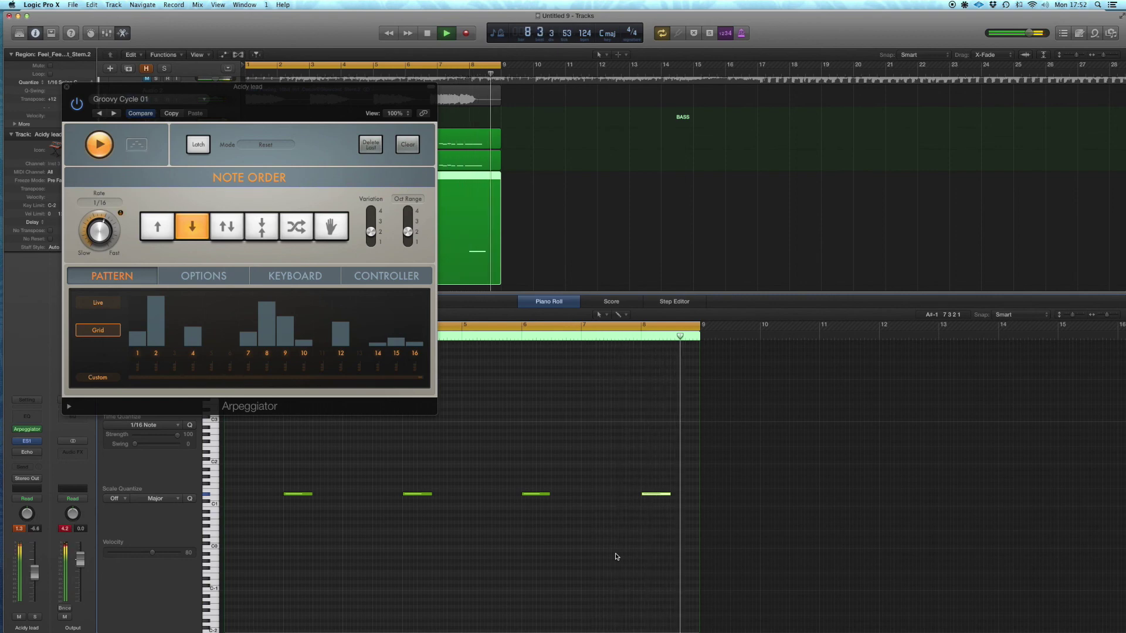
- Switch the Arpeggiator to the Groovy Cycle 02 preset and close the plug-in
{"action": "left_click", "coordinate": [114, 114]}
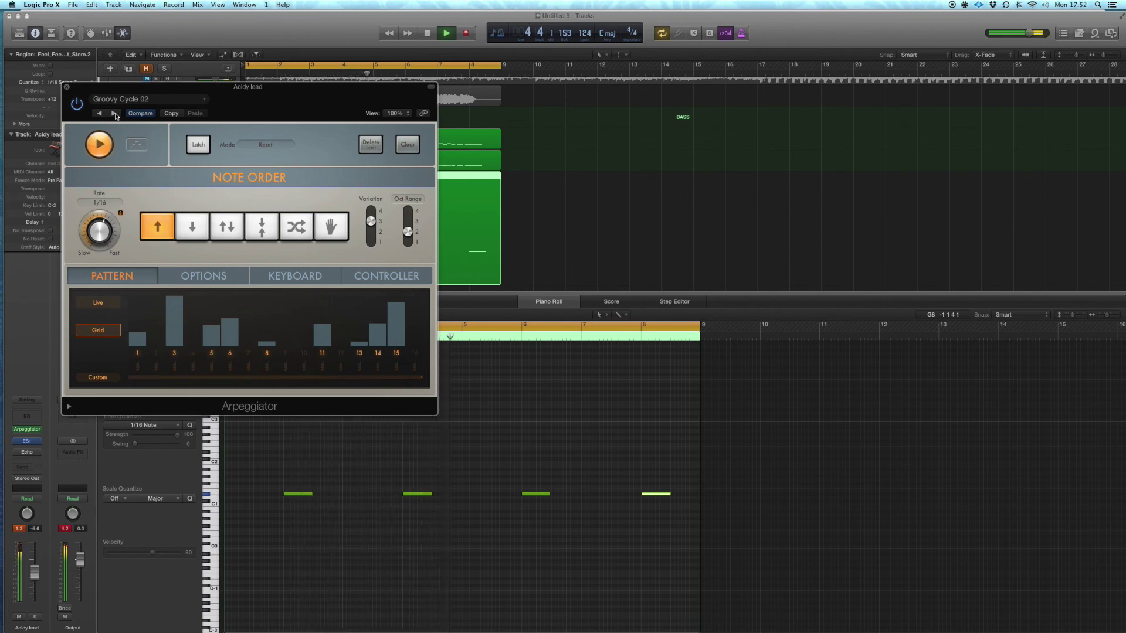
{"action": "left_click", "coordinate": [67, 87]}
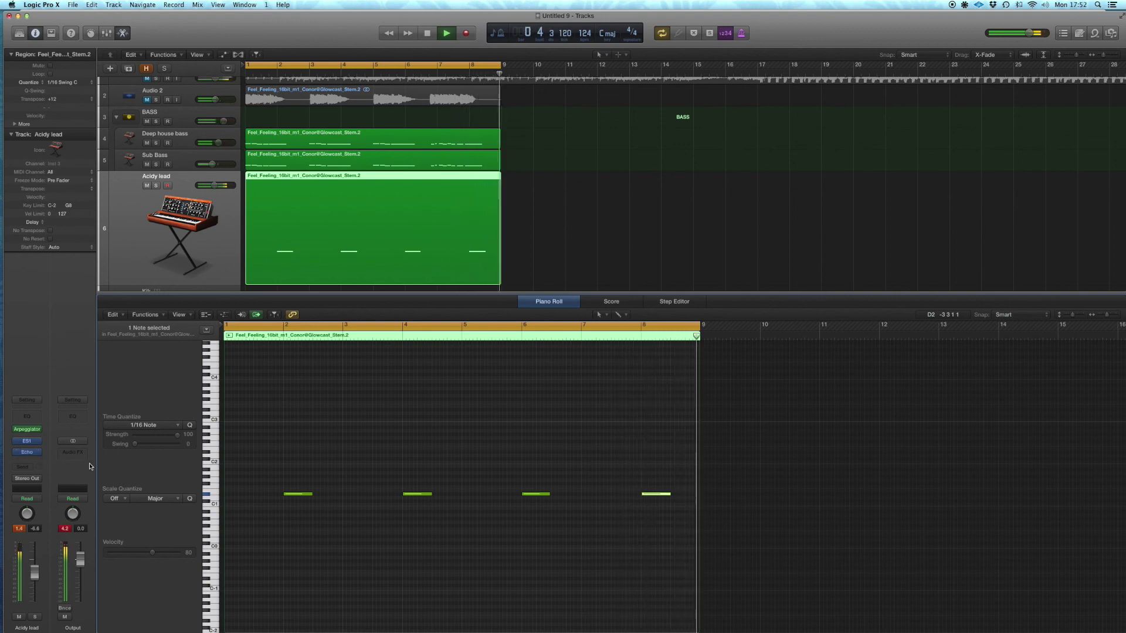
- Insert a stereo Limiter on the Output channel with its output level at 0.0 dB, close it, and reset the peak level
{"action": "left_click", "coordinate": [73, 453]}
{"action": "mouse_move", "coordinate": [107, 525]}
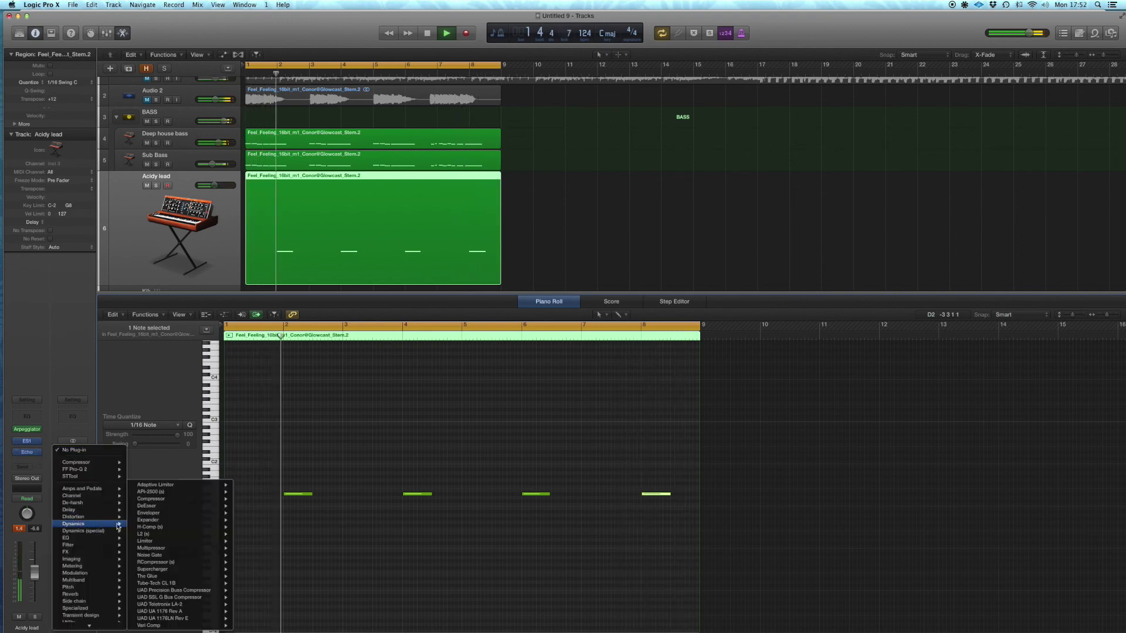
{"action": "mouse_move", "coordinate": [188, 541]}
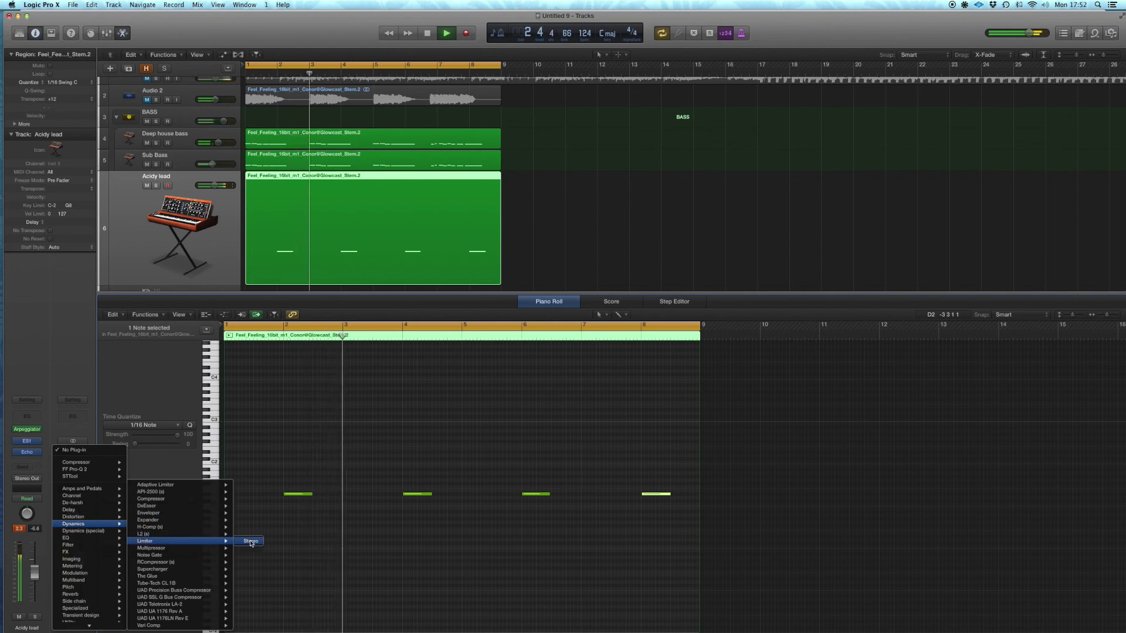
{"action": "left_click", "coordinate": [251, 542]}
{"action": "left_click_drag", "start_coordinate": [130, 127], "coordinate": [130, 129]}
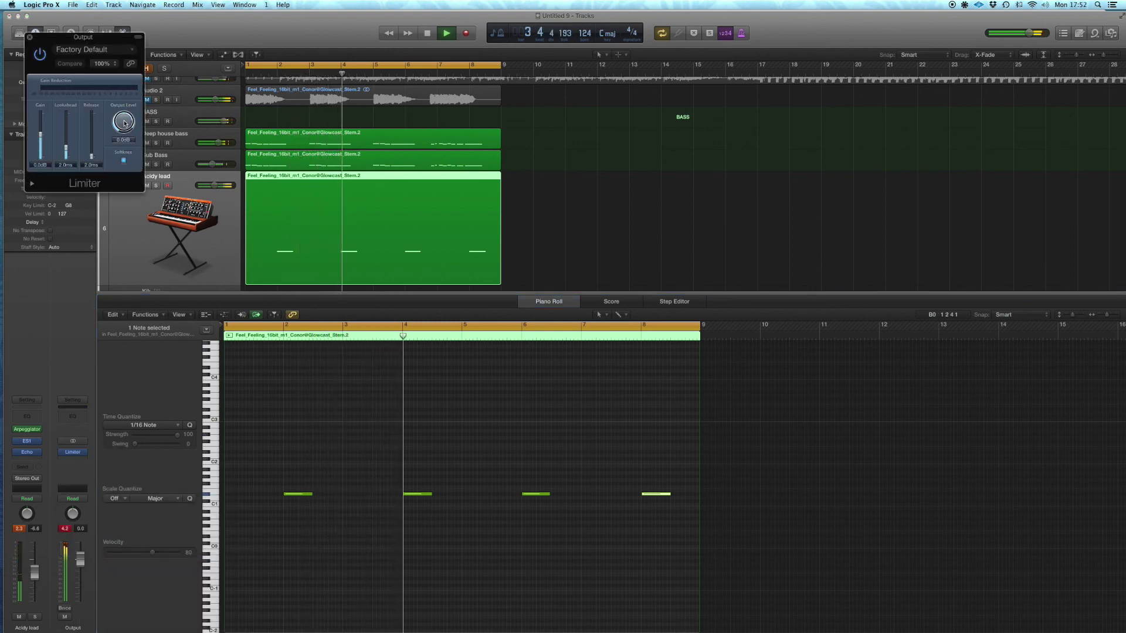
{"action": "left_click", "coordinate": [30, 37]}
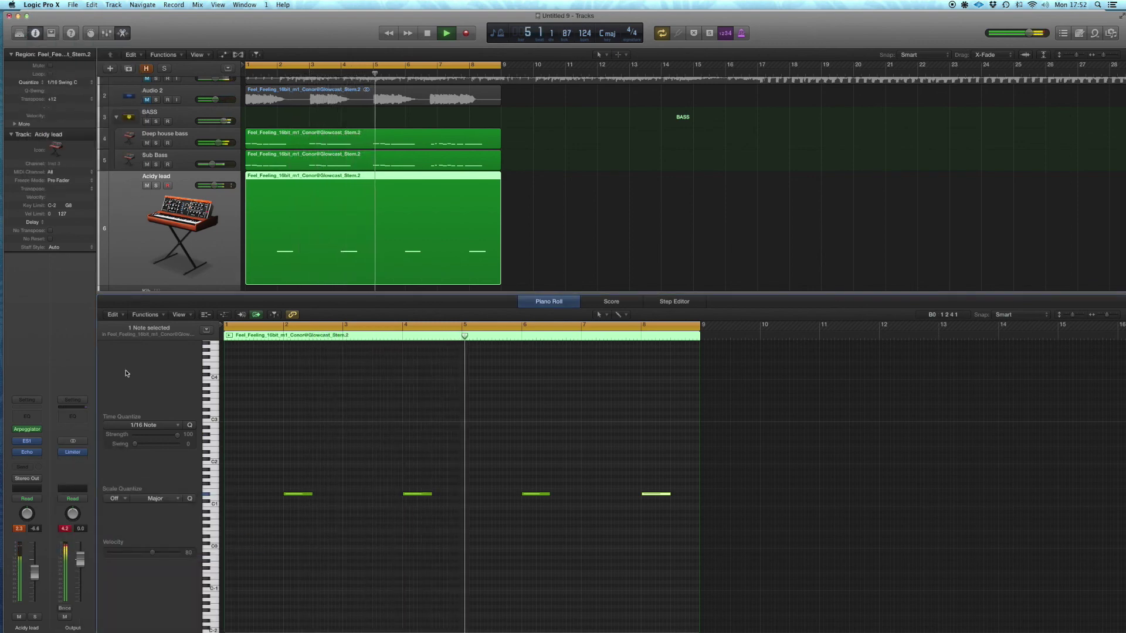
{"action": "left_click", "coordinate": [65, 529]}
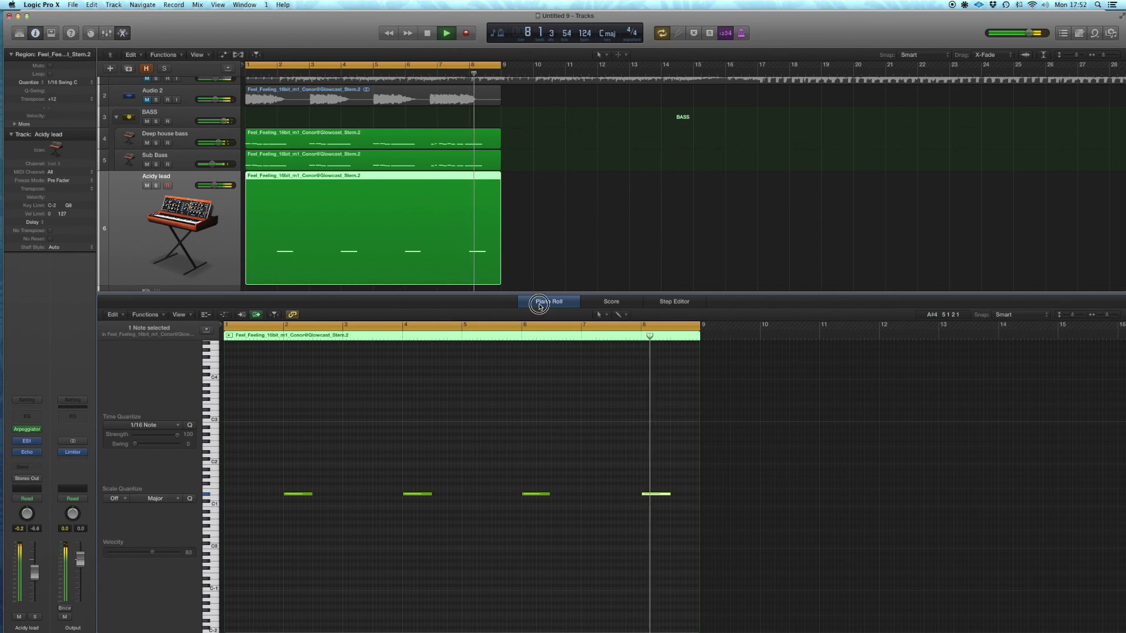
- Close the note editor, lower the amplifier level in Acidy lead's ES1 synth, and set the track's volume to about -4.7 dB
{"action": "key", "text": "e"}
{"action": "left_click", "coordinate": [461, 453]}
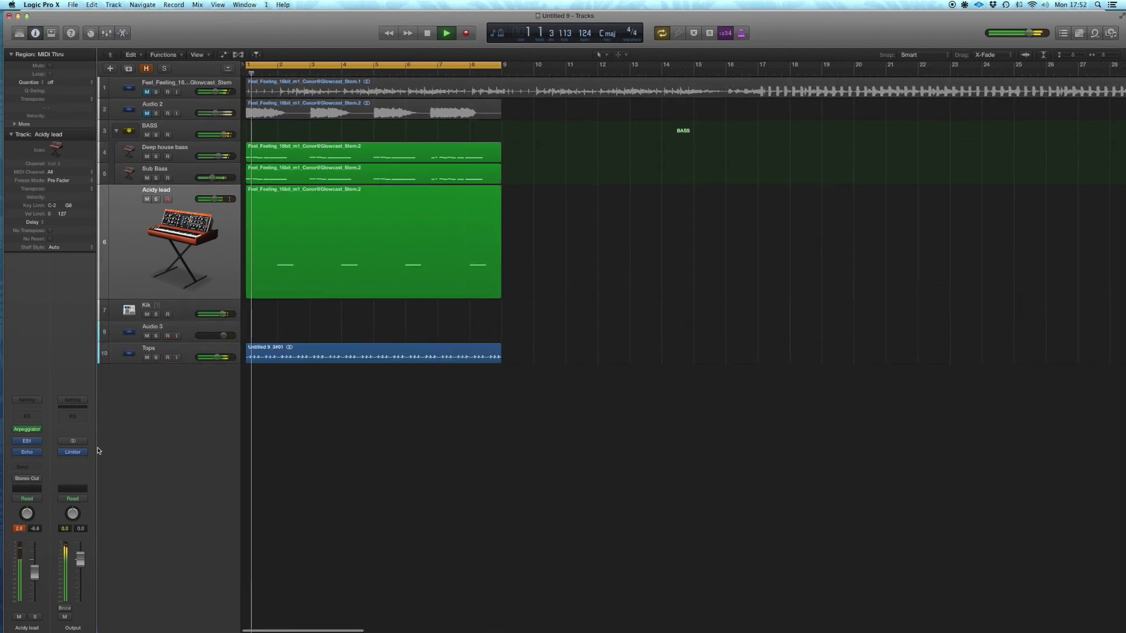
{"action": "left_click", "coordinate": [26, 455]}
{"action": "left_click", "coordinate": [27, 441]}
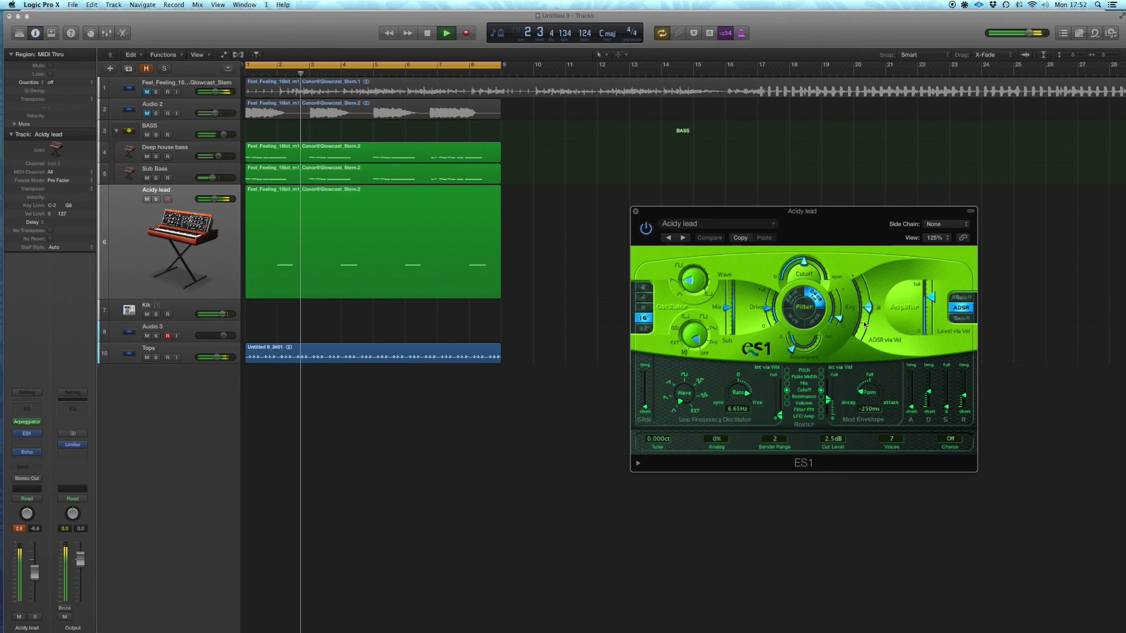
{"action": "left_click", "coordinate": [935, 301]}
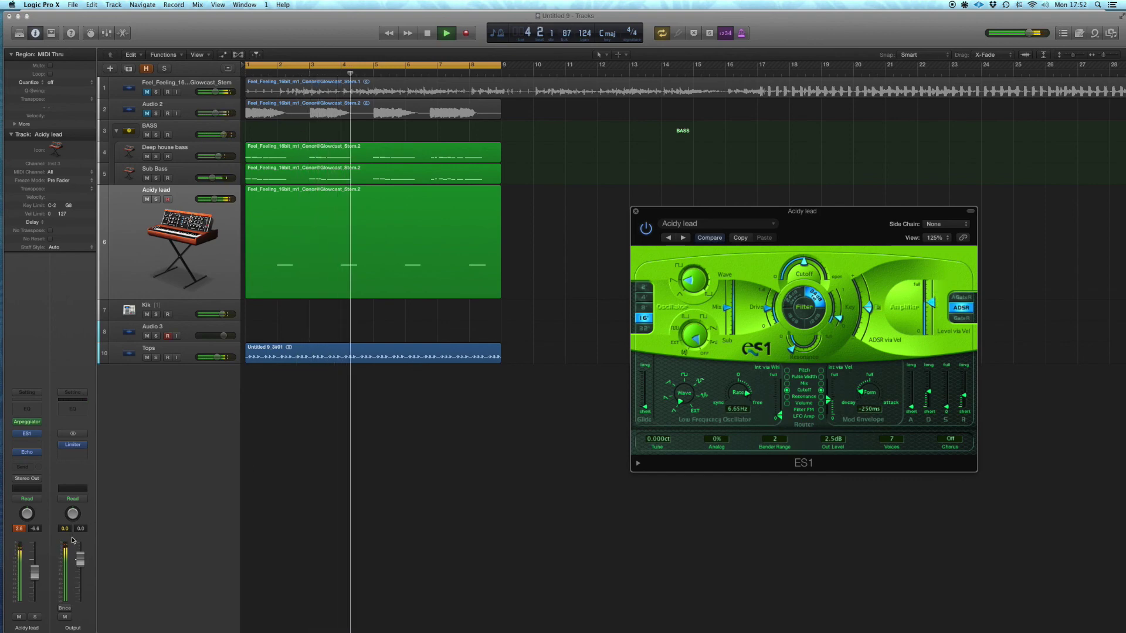
{"action": "left_click", "coordinate": [36, 580]}
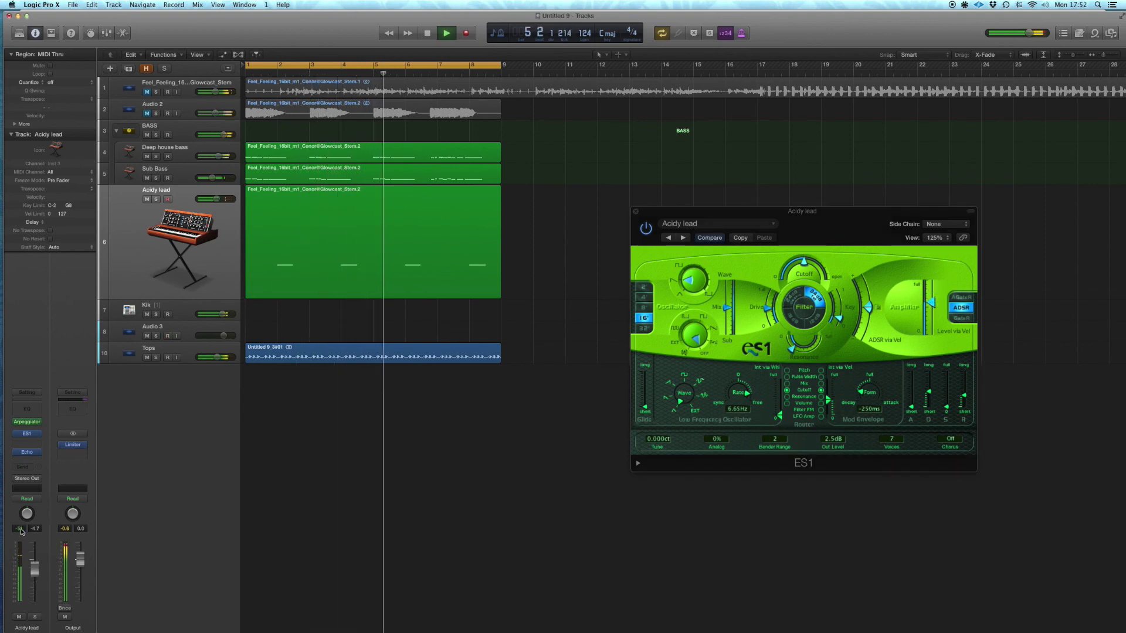
{"action": "left_click", "coordinate": [636, 211]}
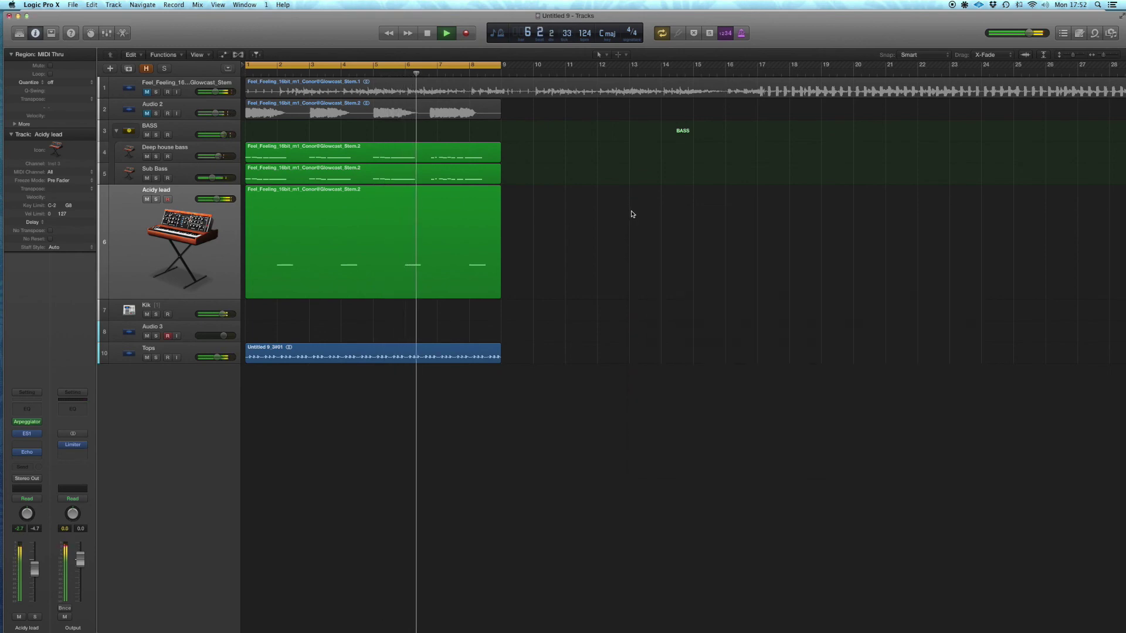
- Add a Channel EQ to Acidy lead with a low cut rolling off below roughly 200 Hz, and close it
{"action": "left_click", "coordinate": [36, 407]}
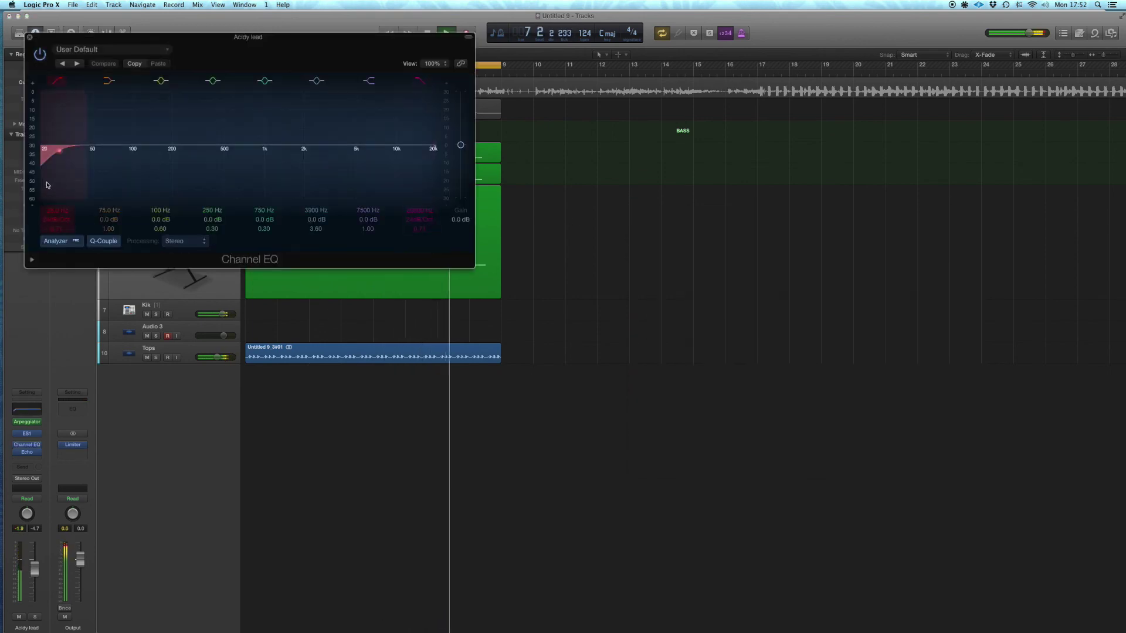
{"action": "left_click_drag", "start_coordinate": [33, 186], "coordinate": [145, 150]}
{"action": "left_click_drag", "start_coordinate": [33, 156], "coordinate": [34, 191]}
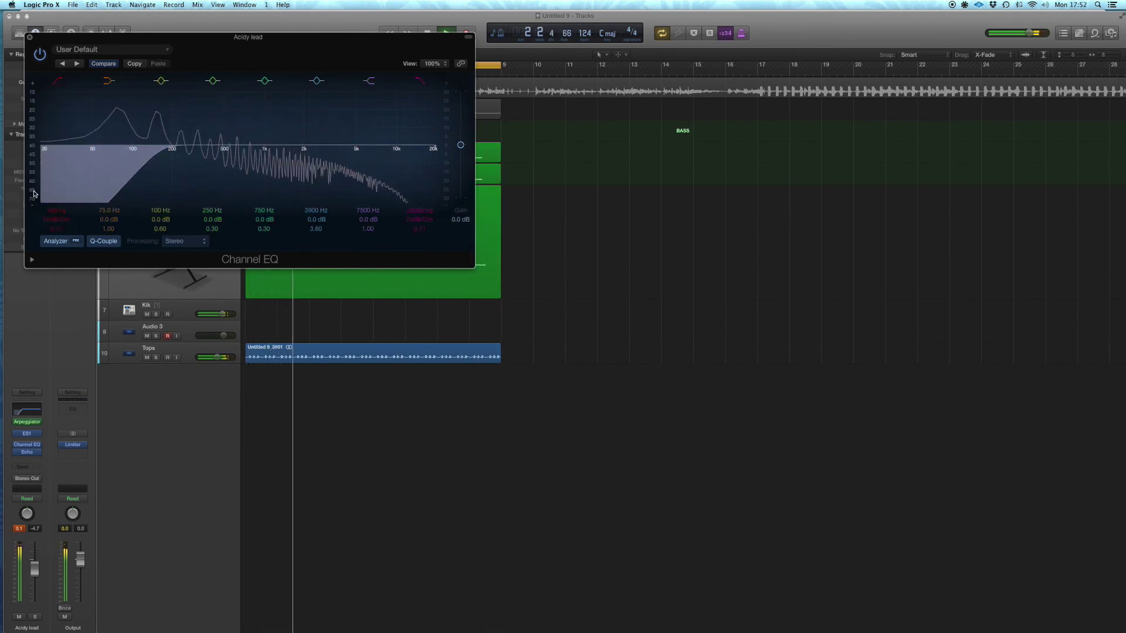
{"action": "left_click", "coordinate": [30, 37]}
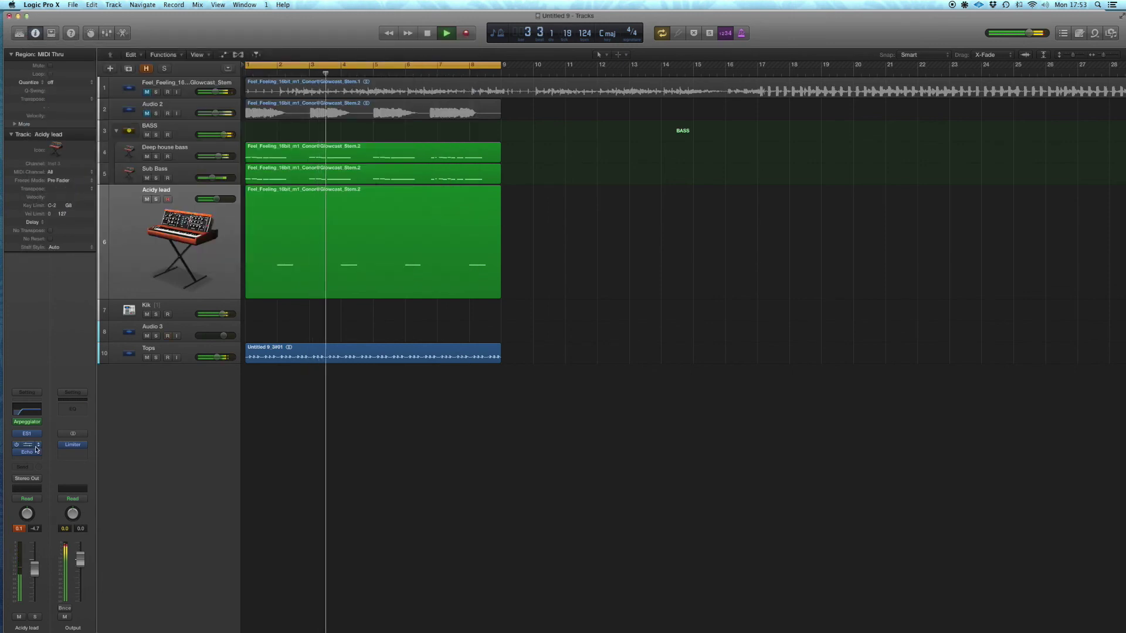
- Send the Acidy lead track to Bus 1 (Room) for a touch of reverb
{"action": "left_click", "coordinate": [27, 469]}
{"action": "mouse_move", "coordinate": [49, 512]}
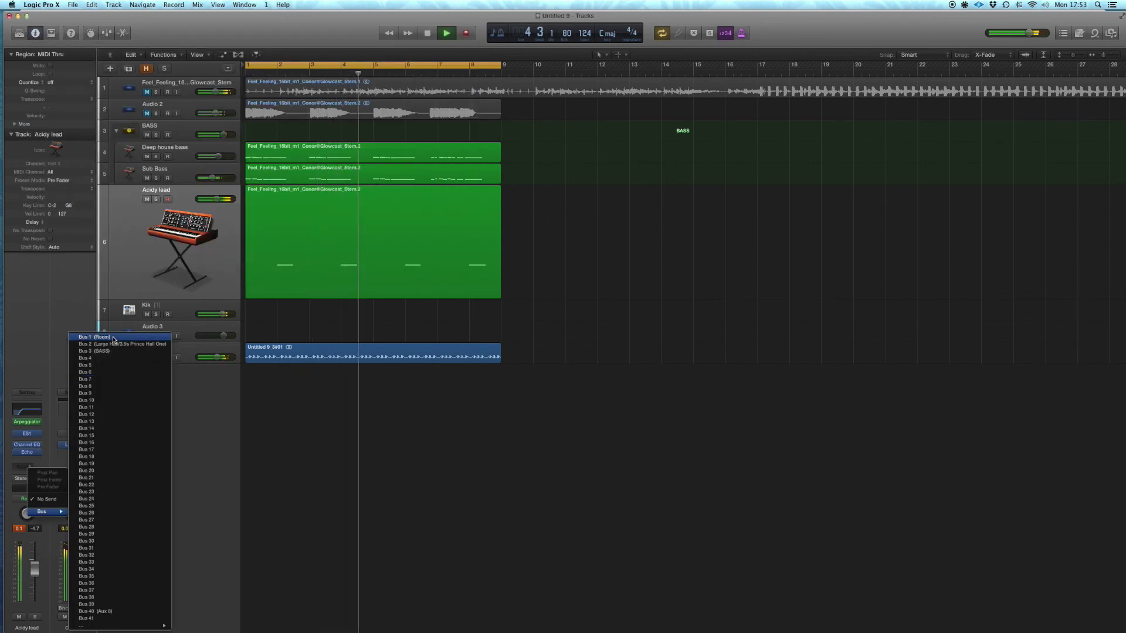
{"action": "left_click", "coordinate": [86, 337]}
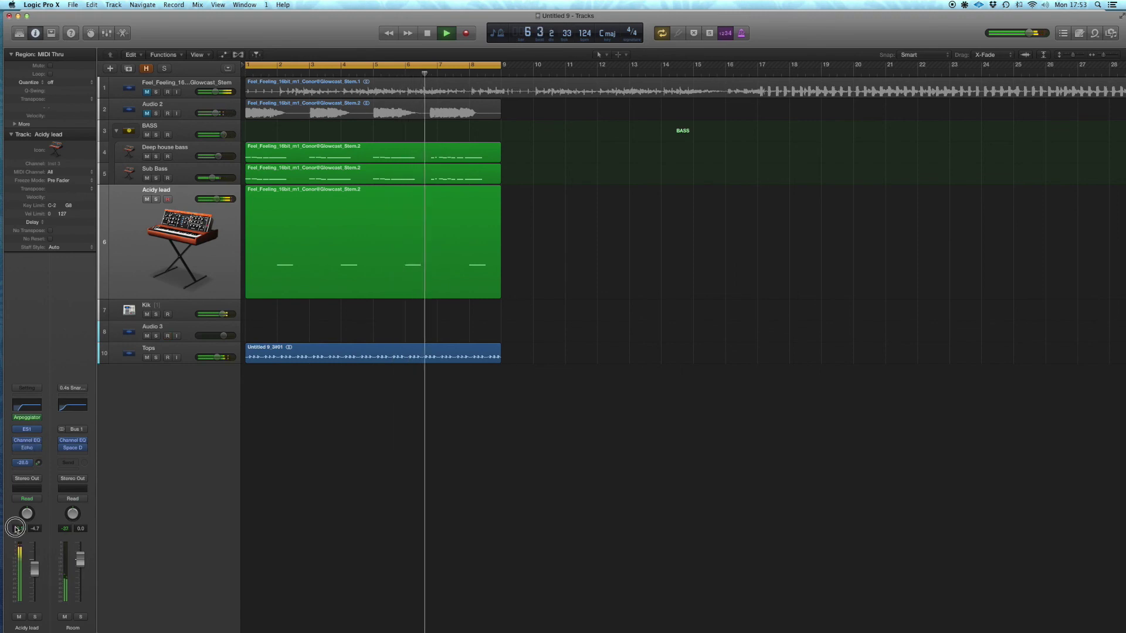
- Lower the amplifier level slightly in Acidy lead's ES1 synth, close it, and trim the track's volume a little
{"action": "left_click", "coordinate": [27, 429]}
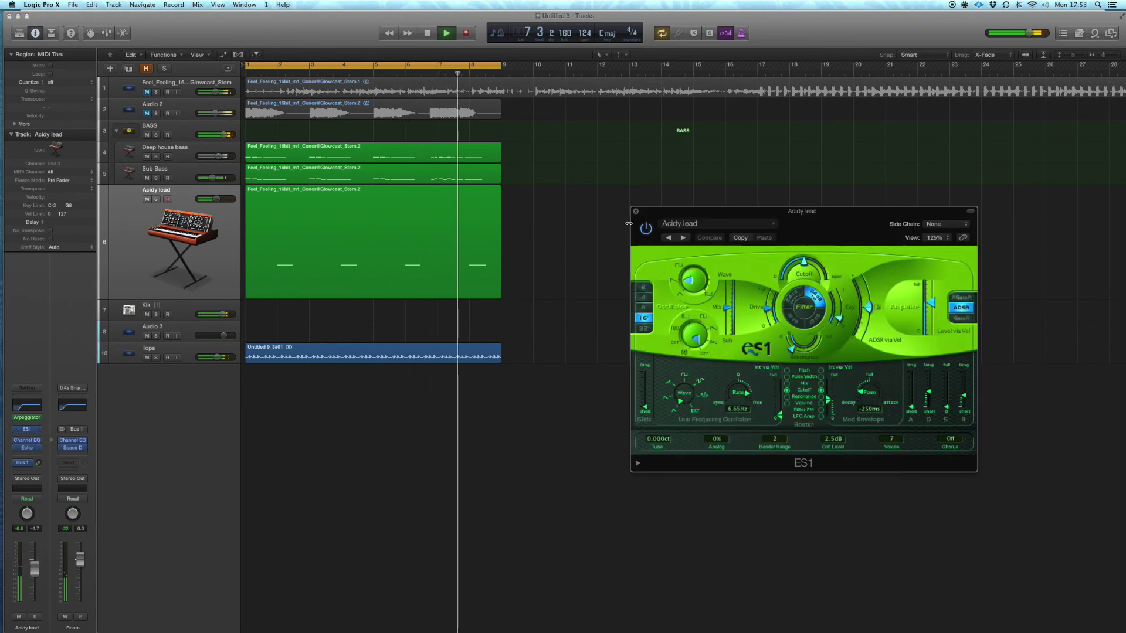
{"action": "left_click_drag", "start_coordinate": [931, 300], "coordinate": [931, 303]}
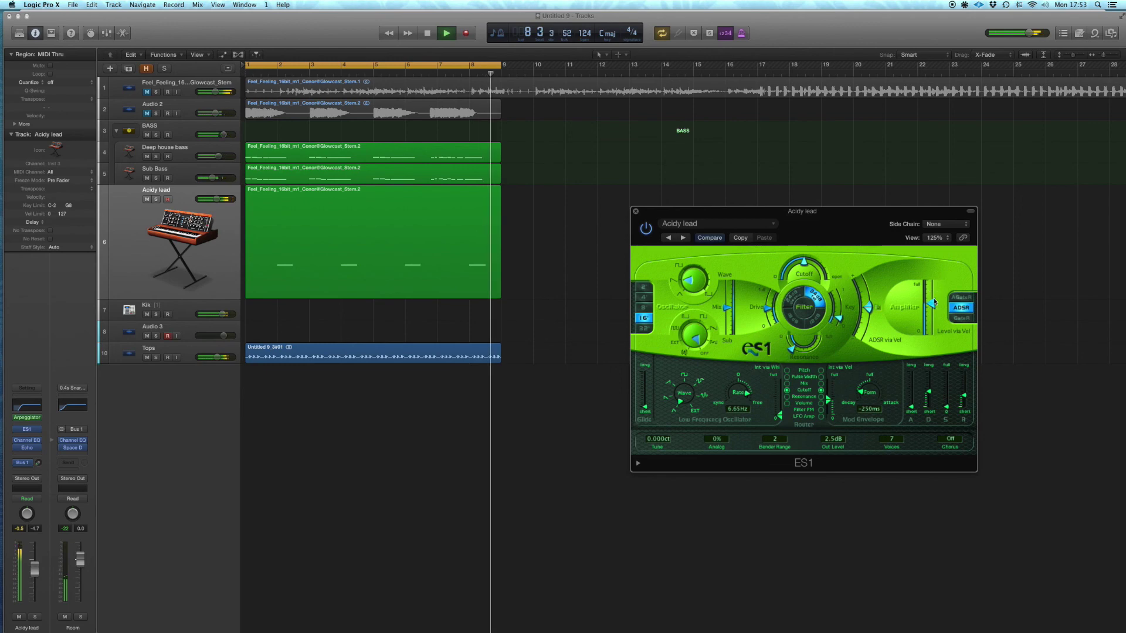
{"action": "left_click", "coordinate": [635, 212]}
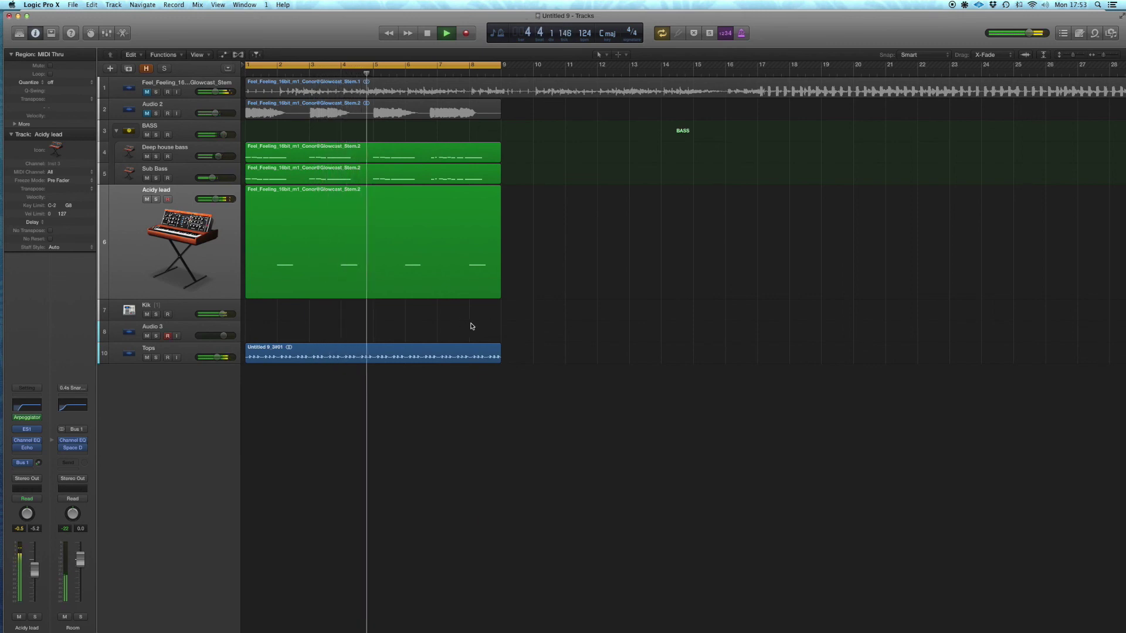
- Collapse the BASS track stack and delete the Audio 2 track together with its region
{"action": "left_click", "coordinate": [116, 130]}
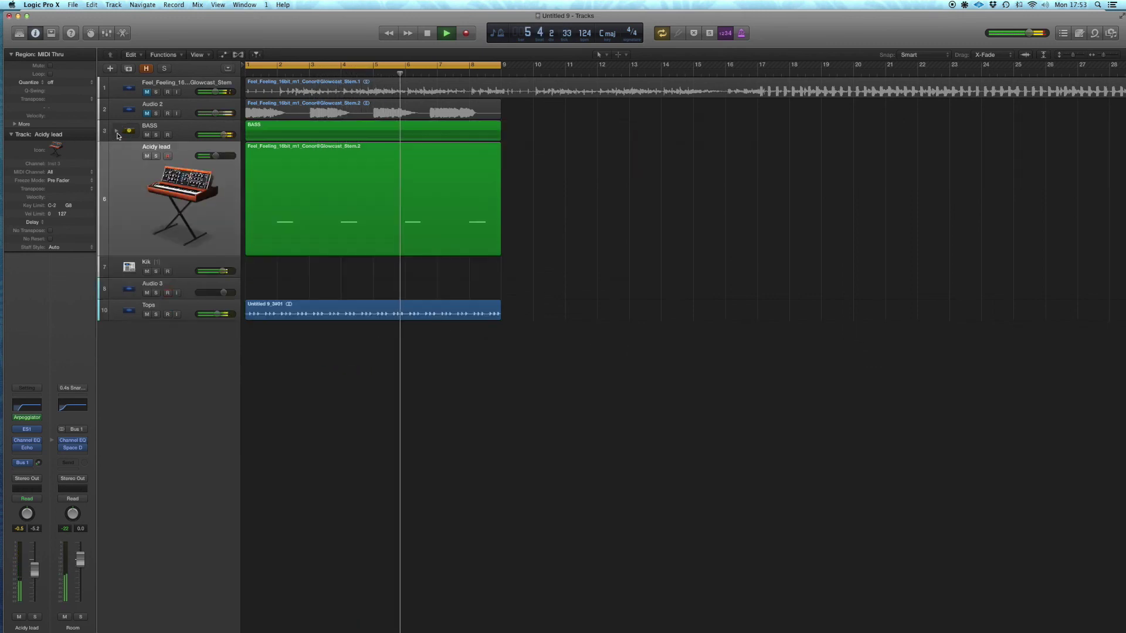
{"action": "left_click", "coordinate": [176, 110]}
{"action": "key", "text": "Delete"}
{"action": "key", "text": "Delete"}
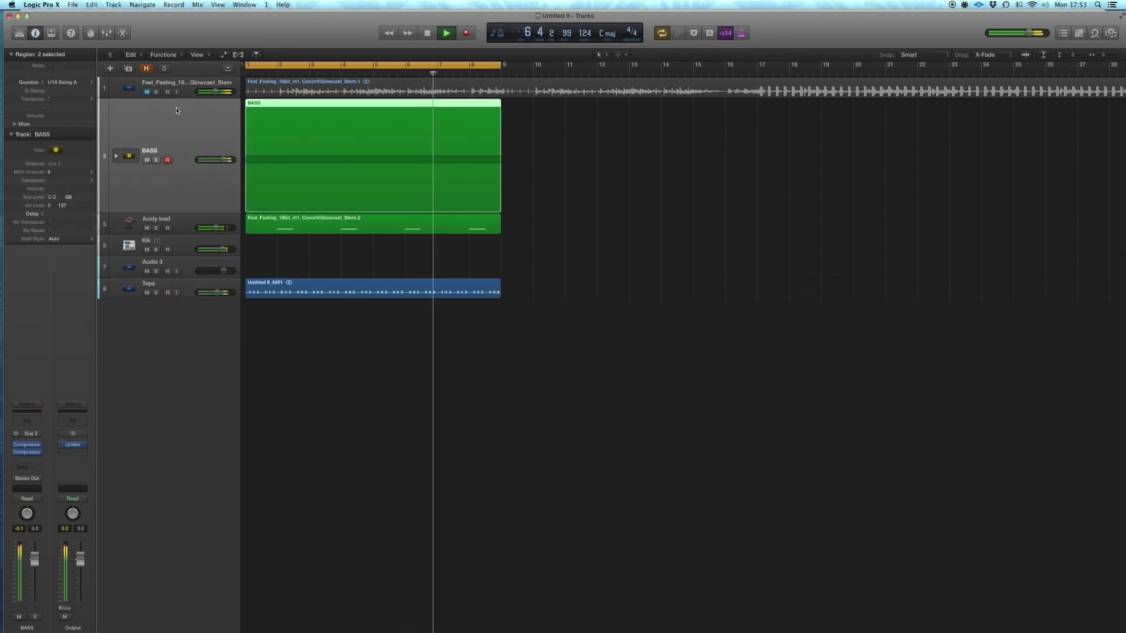
- Move the full stem track to the end of the track list and rename it Ref track
{"action": "left_click_drag", "start_coordinate": [184, 86], "coordinate": [176, 247]}
{"action": "double_click", "coordinate": [159, 190]}
{"action": "type", "text": "Ref track"}
{"action": "key", "text": "Return"}
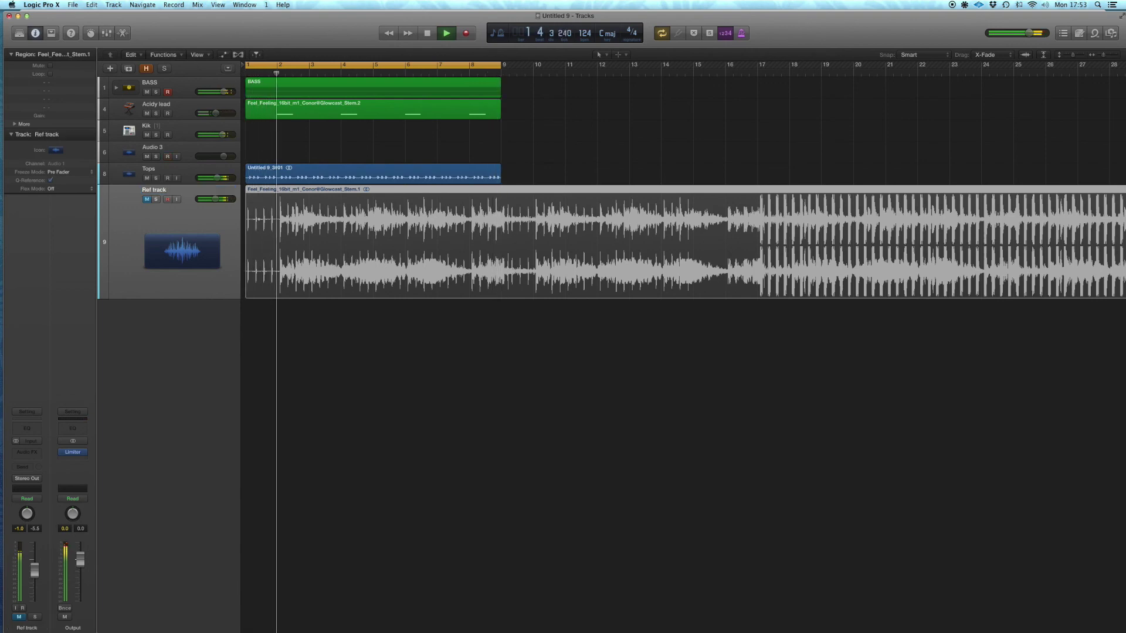
{"action": "left_click", "coordinate": [545, 166]}
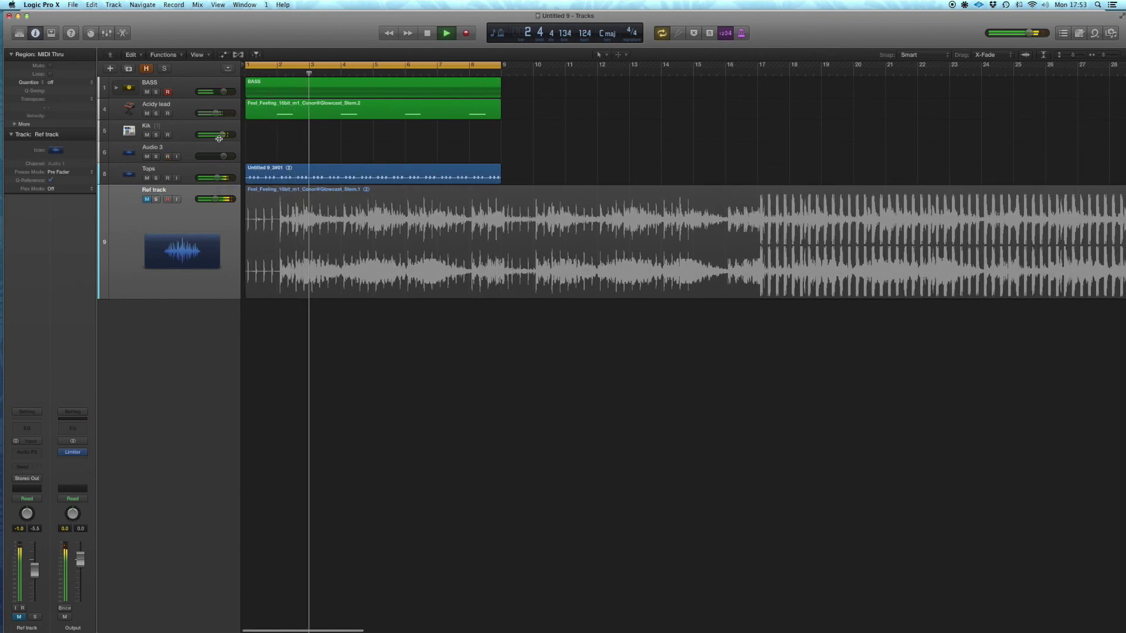
- Reorder the tracks so that Kik comes first and Tops sits directly beneath it, above BASS
{"action": "left_click_drag", "start_coordinate": [176, 129], "coordinate": [188, 82]}
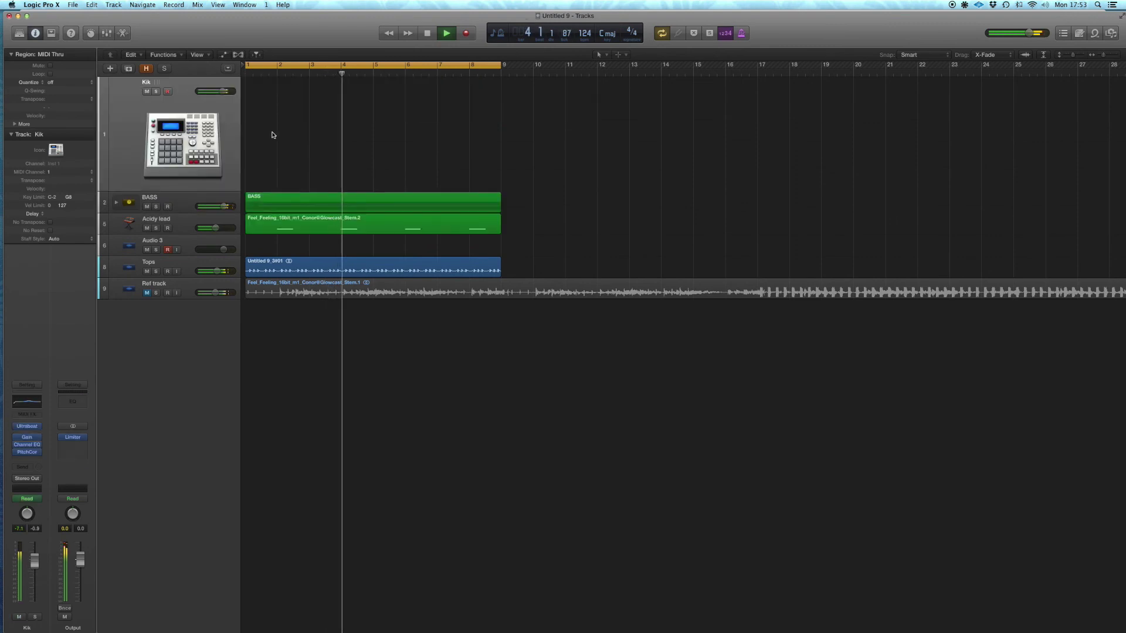
{"action": "left_click", "coordinate": [194, 268]}
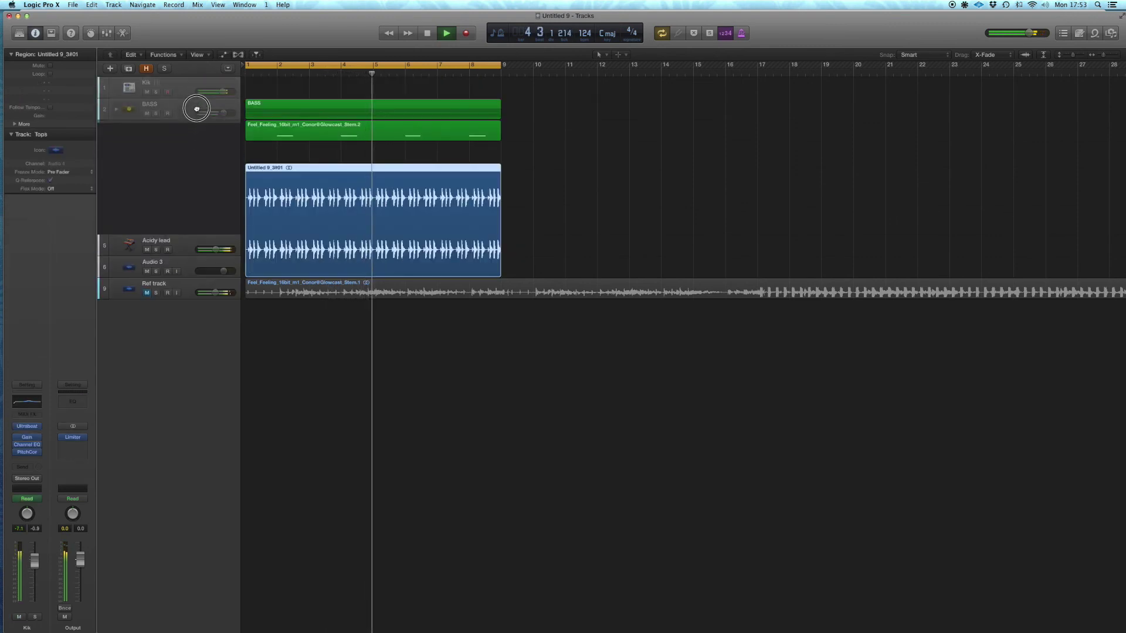
{"action": "left_click_drag", "start_coordinate": [196, 111], "coordinate": [196, 110]}
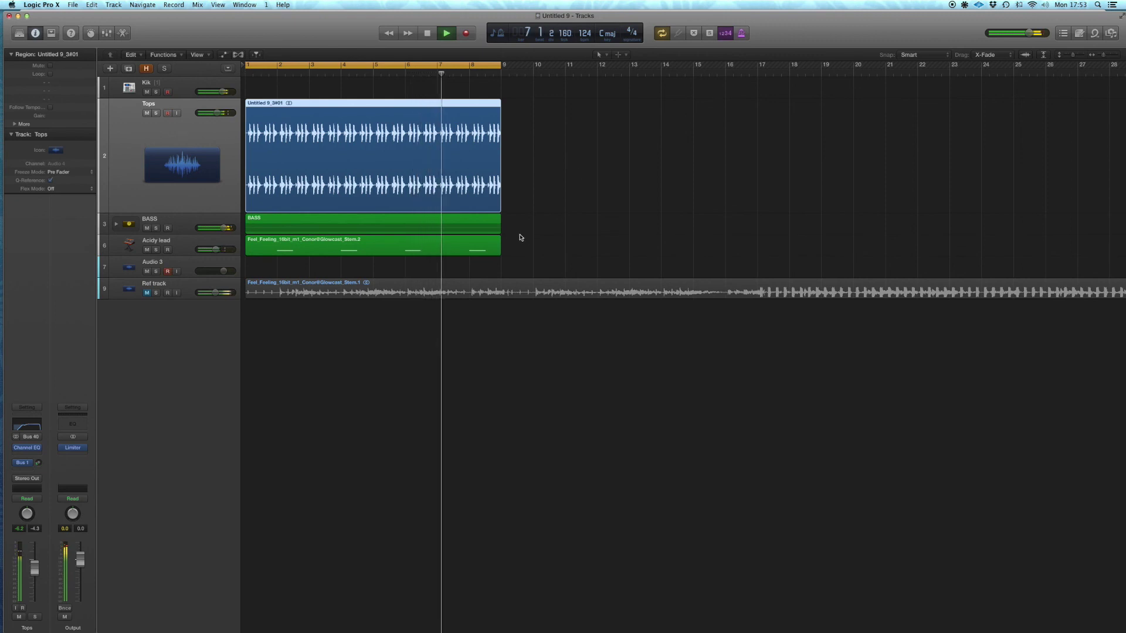
{"action": "left_click", "coordinate": [521, 273]}
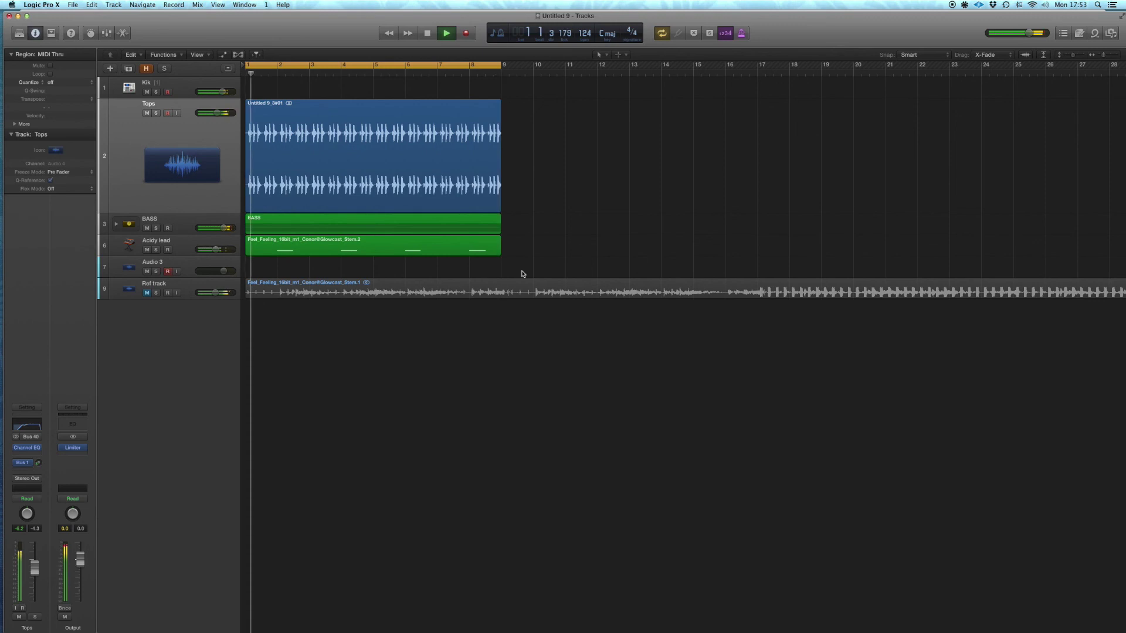
- Stop playback and select the Acidy lead track, leaving no region selected
{"action": "key", "text": "space"}
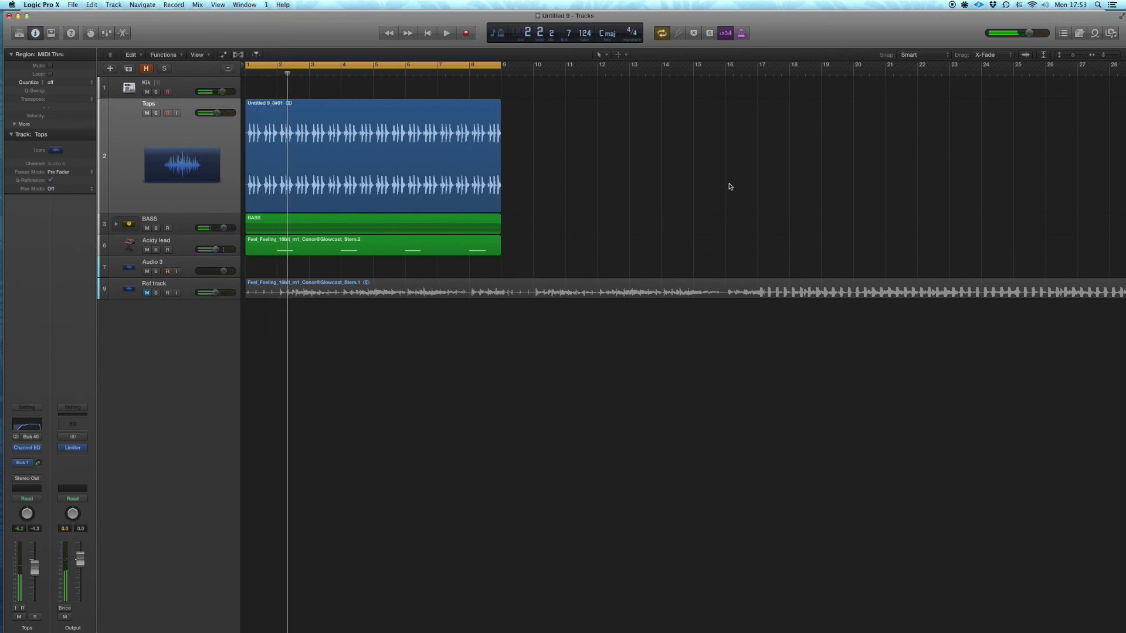
{"action": "scroll", "coordinate": [625, 235], "scroll_direction": "left", "scroll_amount": 2}
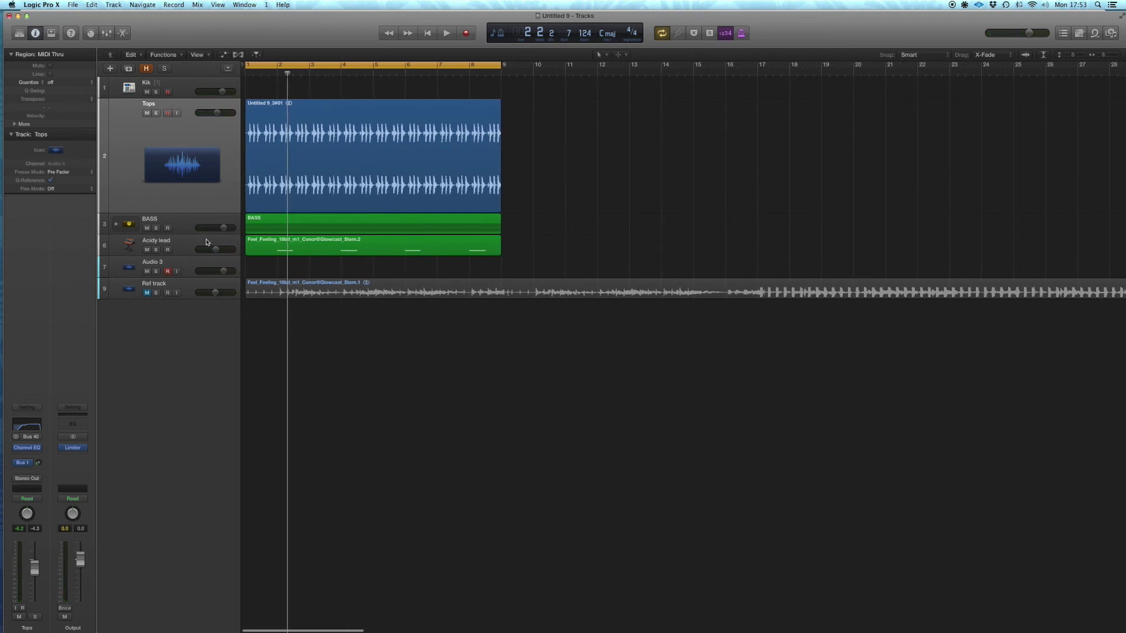
{"action": "left_click", "coordinate": [282, 239]}
{"action": "left_click", "coordinate": [522, 224]}
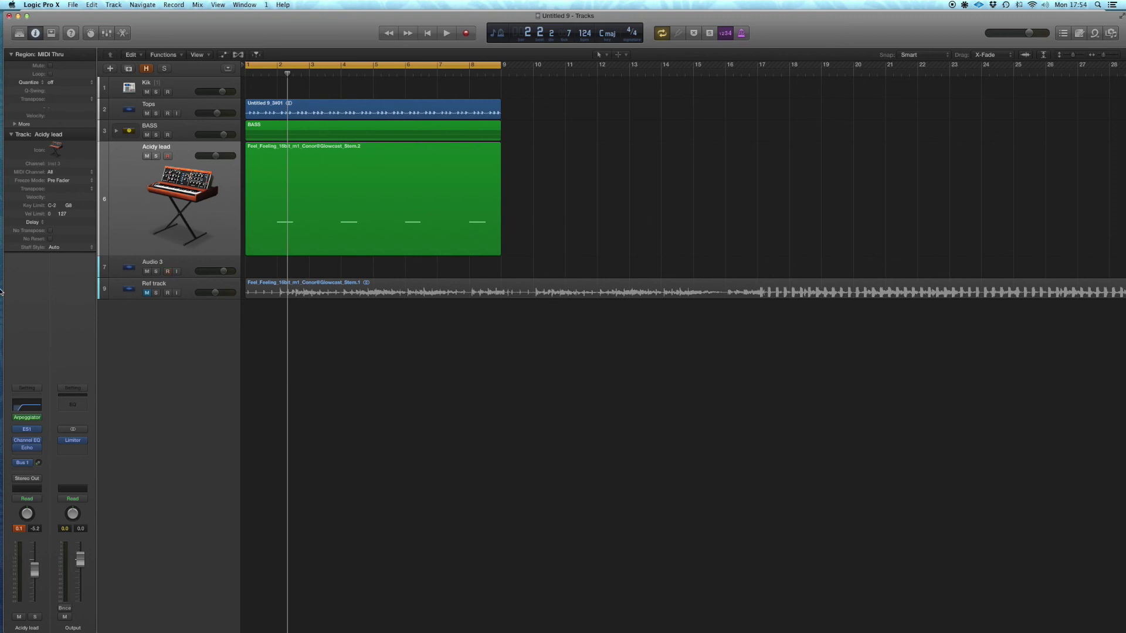
- Switch to Safari and view the Brick Lane Radio blog and the East Recordings label website
{"action": "mouse_move", "coordinate": [2, 291]}
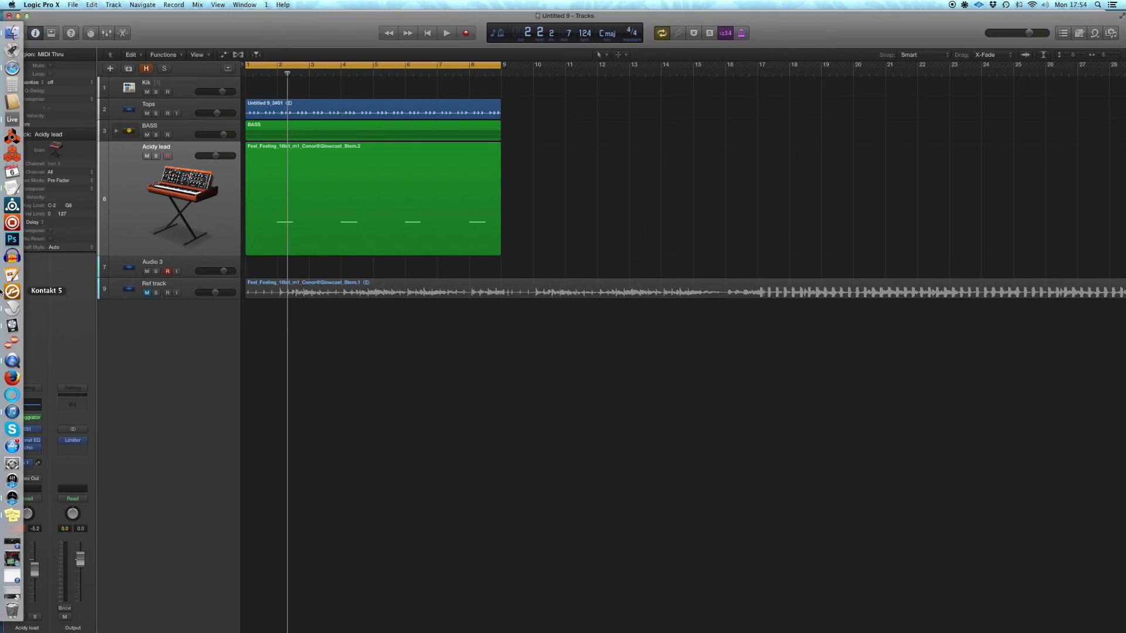
{"action": "left_click", "coordinate": [12, 68]}
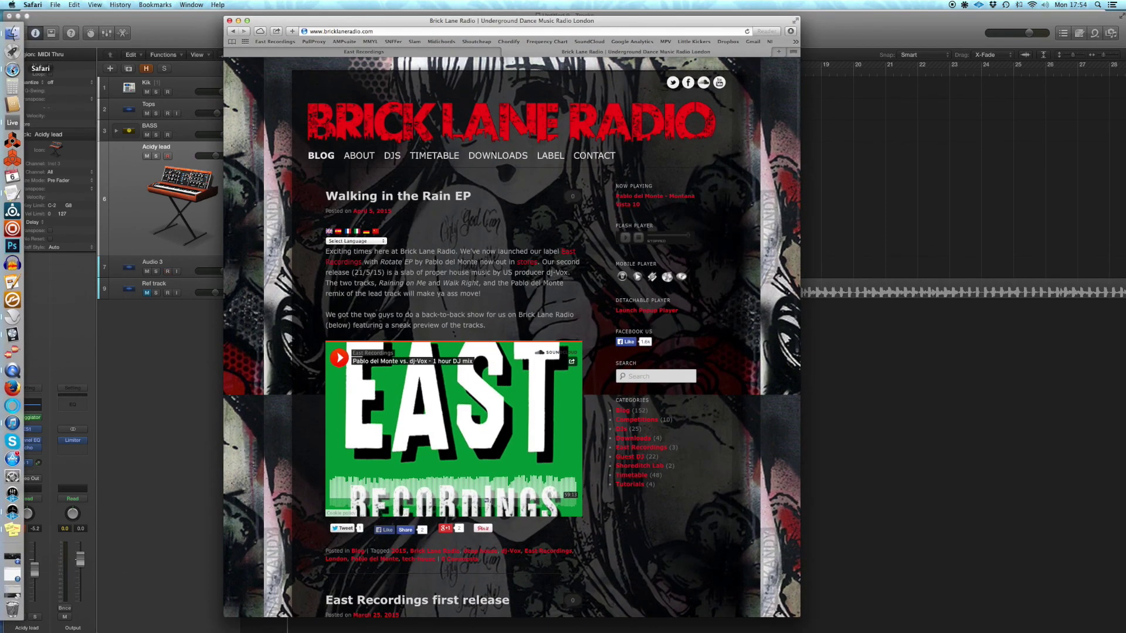
{"action": "left_click", "coordinate": [346, 52]}
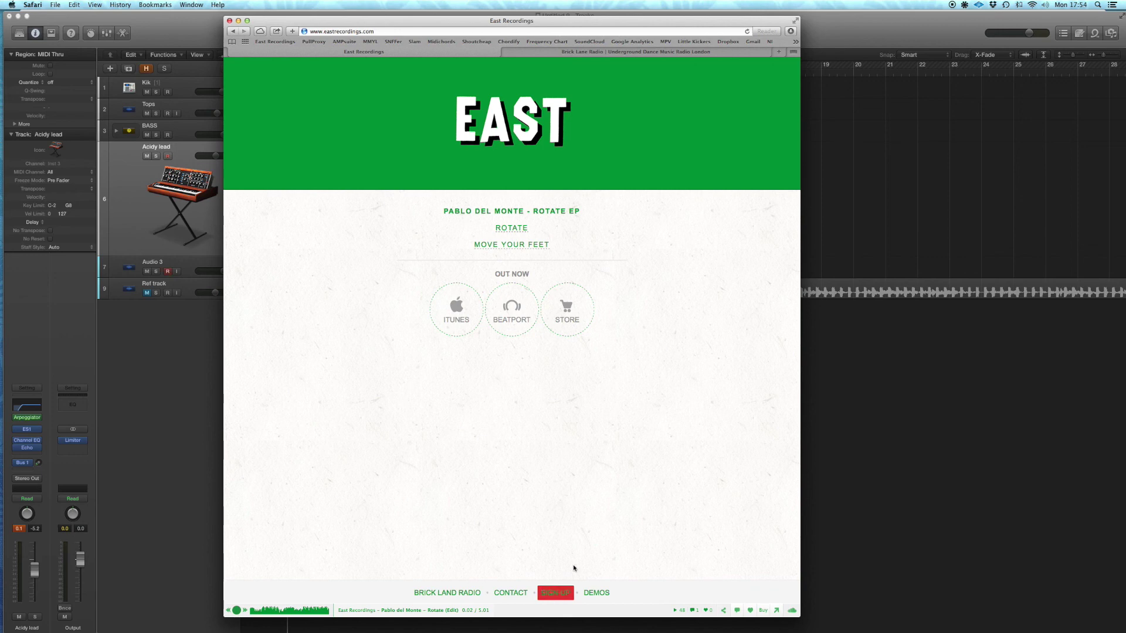
{"action": "left_click", "coordinate": [594, 53]}
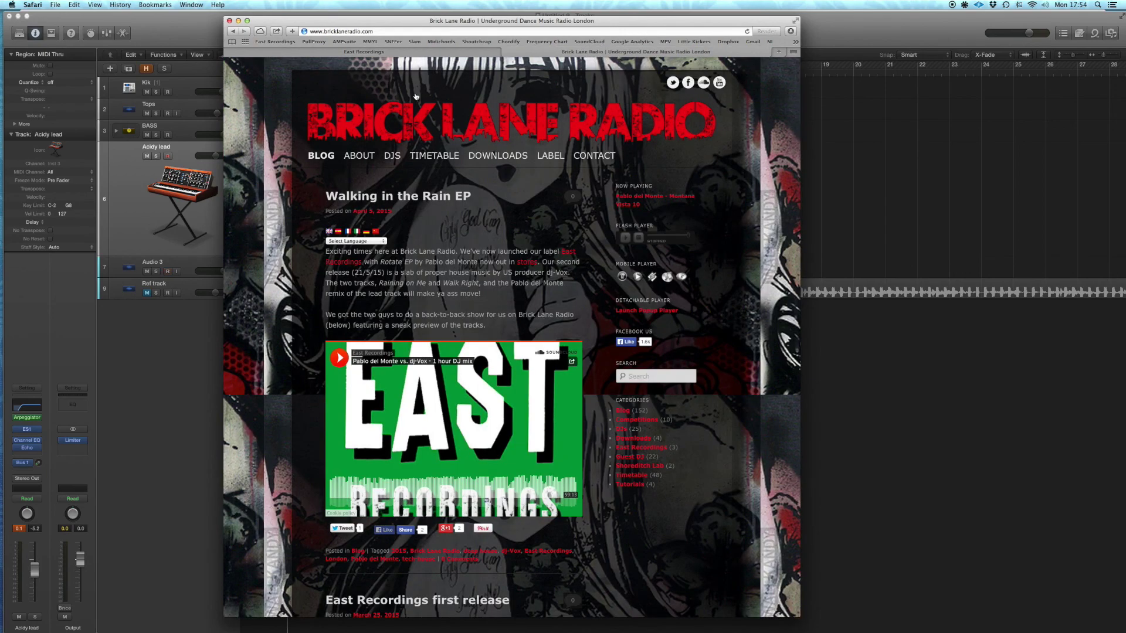
{"action": "left_click", "coordinate": [426, 52]}
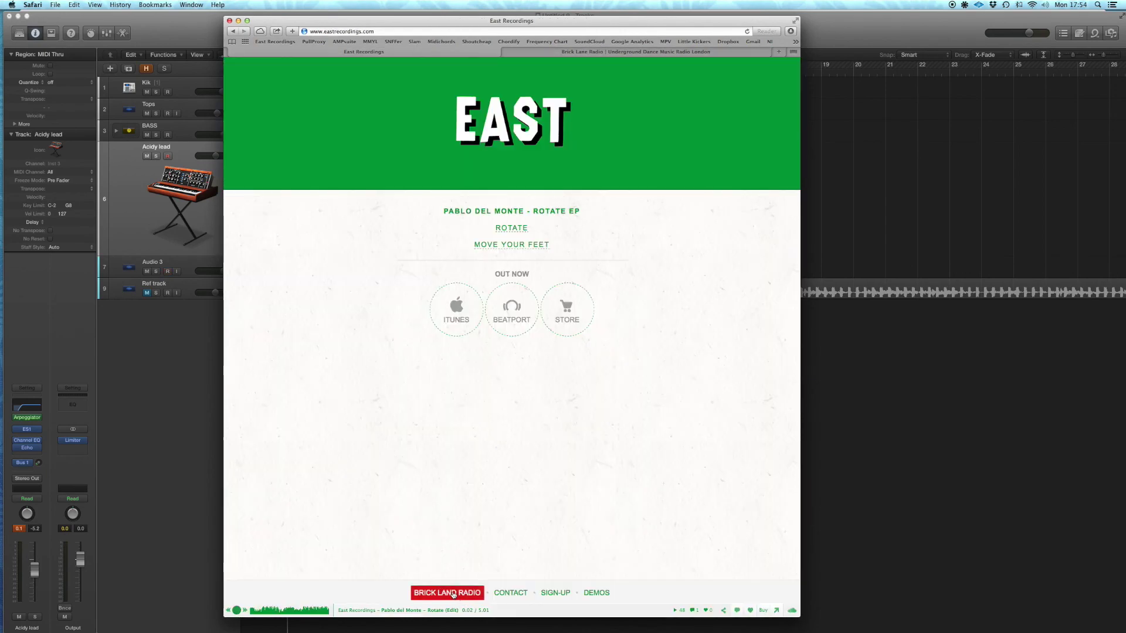